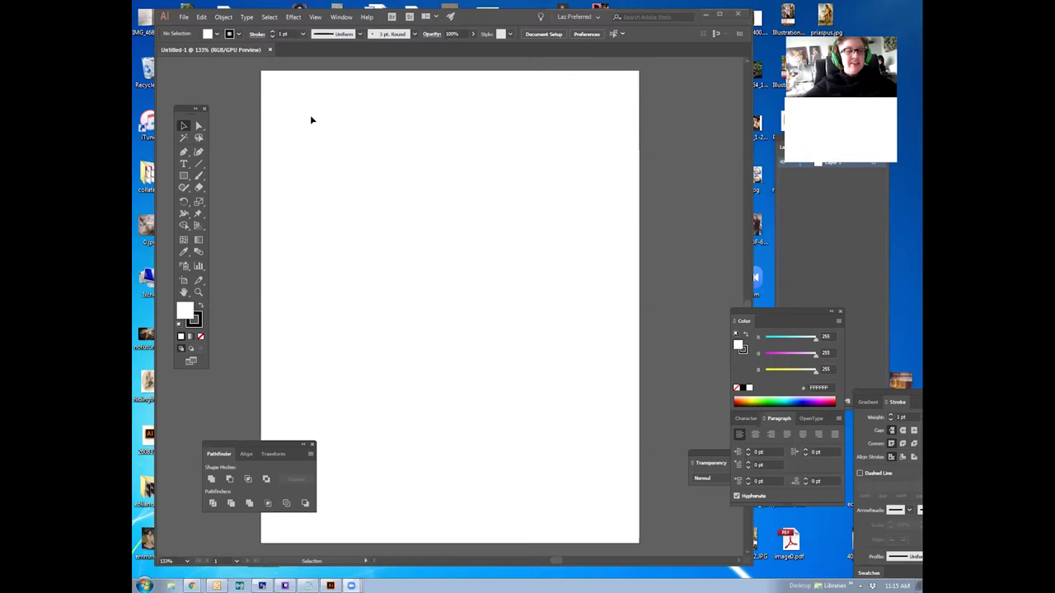
# Place the image file lock.jpg from the Desktop onto the artboard as a linked file.
pyautogui.hotkey('ctrl', 'n')
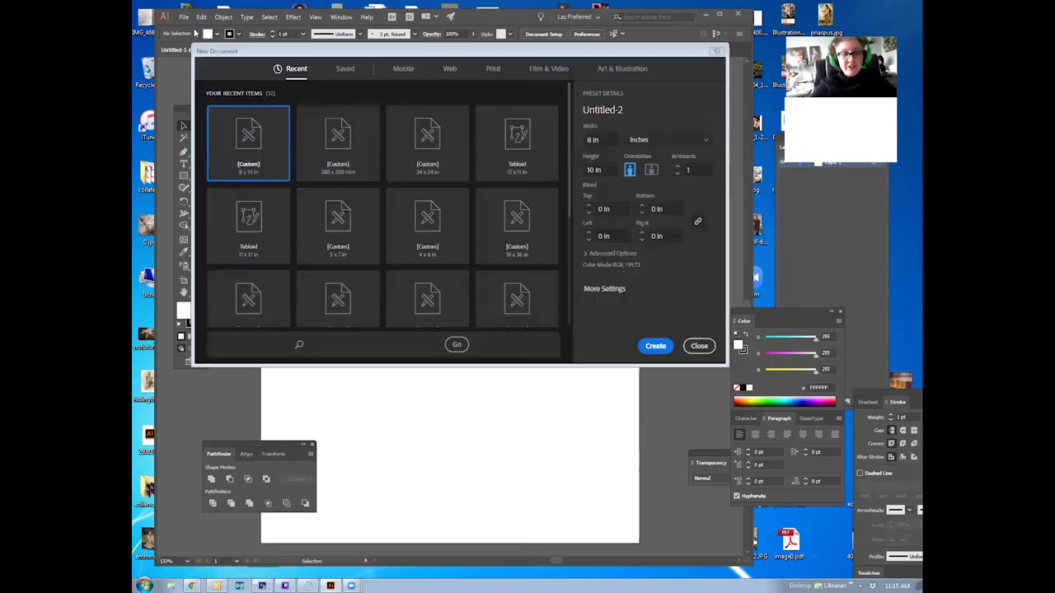
pyautogui.click(700, 346)
pyautogui.click(184, 17)
pyautogui.click(201, 177)
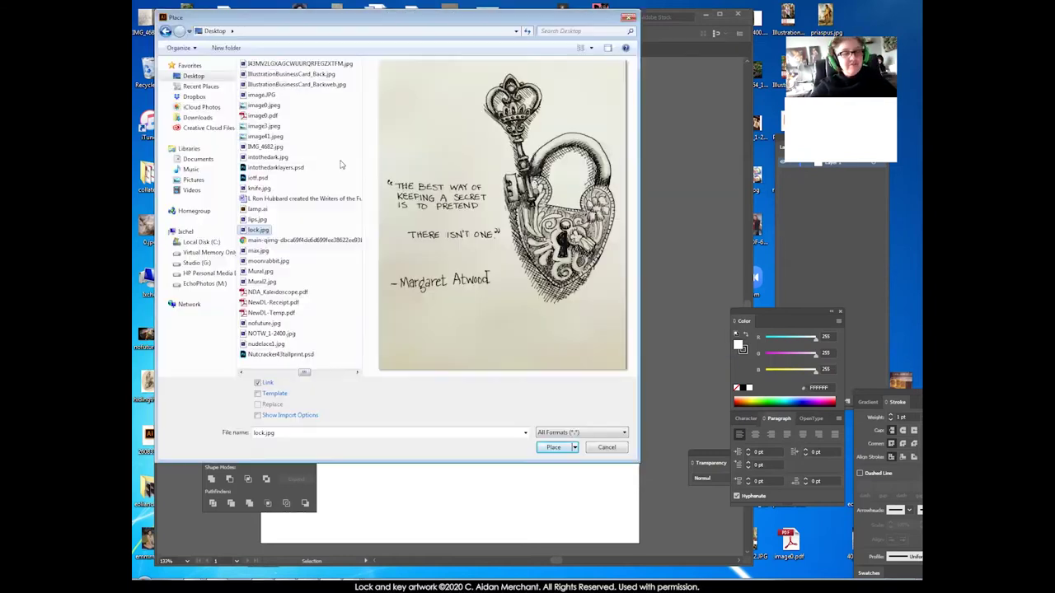
pyautogui.click(550, 449)
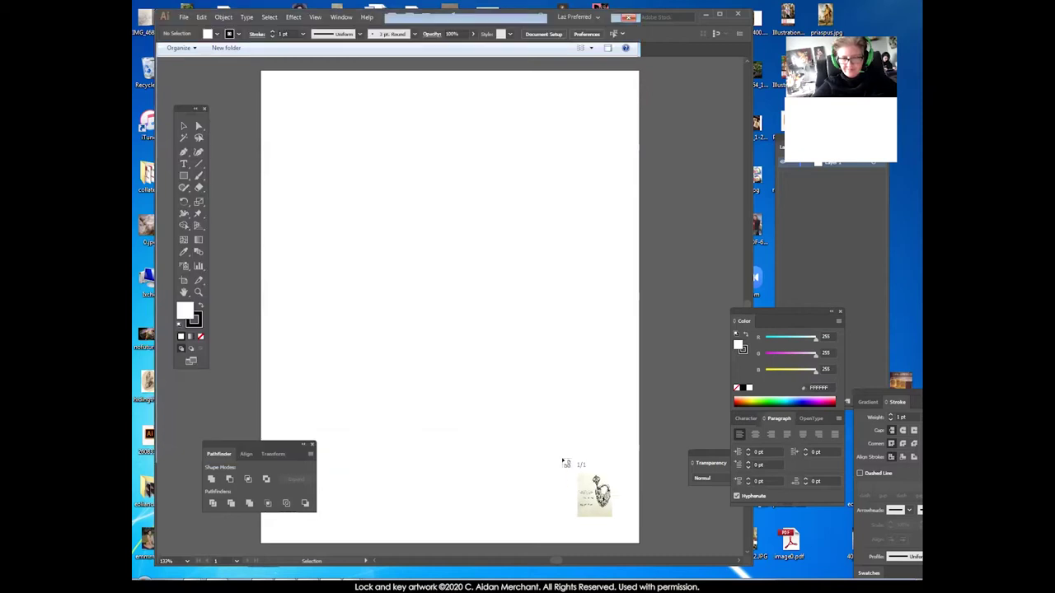
pyautogui.click(345, 208)
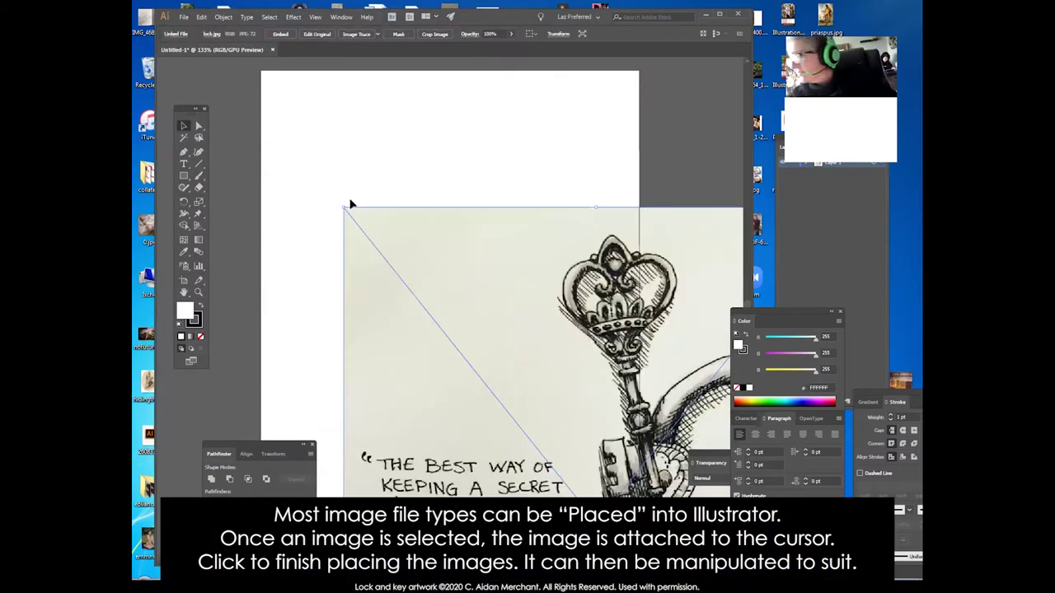
# Scale the placed lock image down proportionally and position it inside the artboard with white space all around.
pyautogui.moveTo(464, 335); pyautogui.dragTo(422, 220)
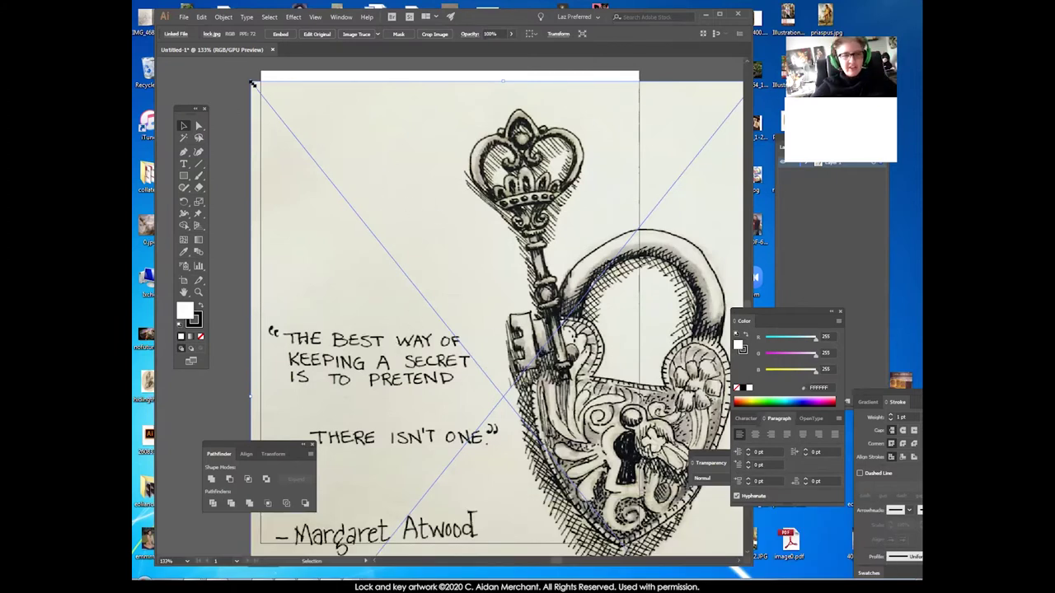
pyautogui.moveTo(254, 84); pyautogui.dragTo(367, 149)
pyautogui.moveTo(522, 289); pyautogui.dragTo(448, 176)
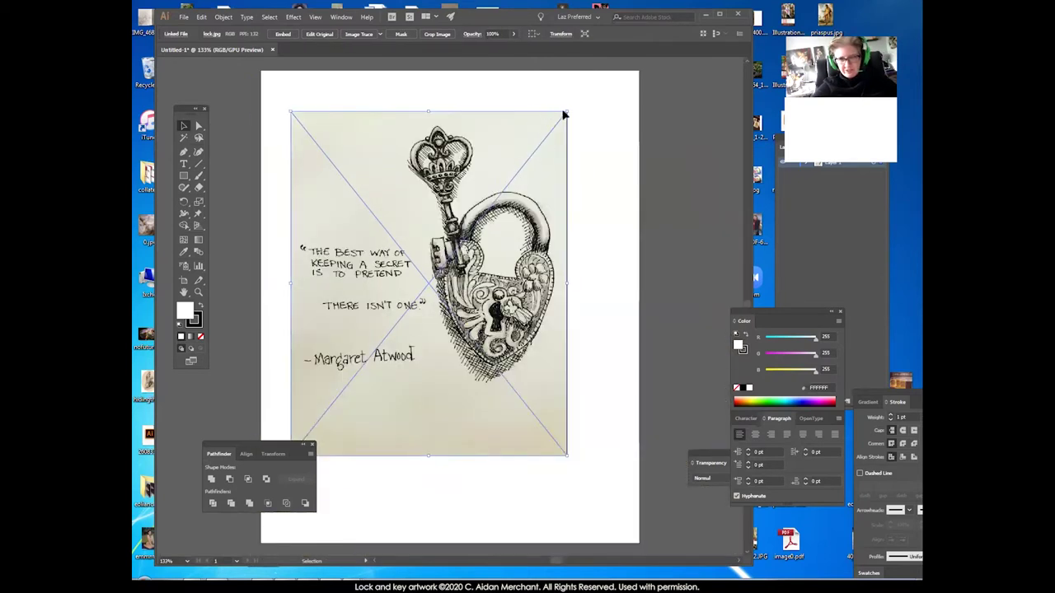
pyautogui.moveTo(567, 113); pyautogui.dragTo(564, 116)
pyautogui.moveTo(518, 191); pyautogui.dragTo(534, 204)
pyautogui.click(618, 161)
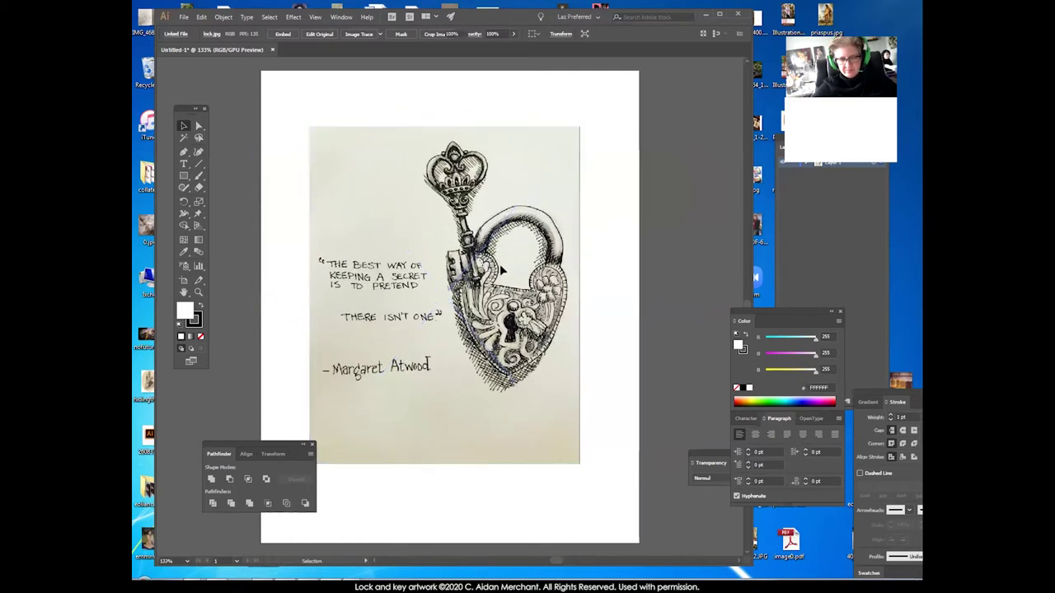
pyautogui.click(197, 292)
pyautogui.moveTo(419, 201); pyautogui.dragTo(393, 137)
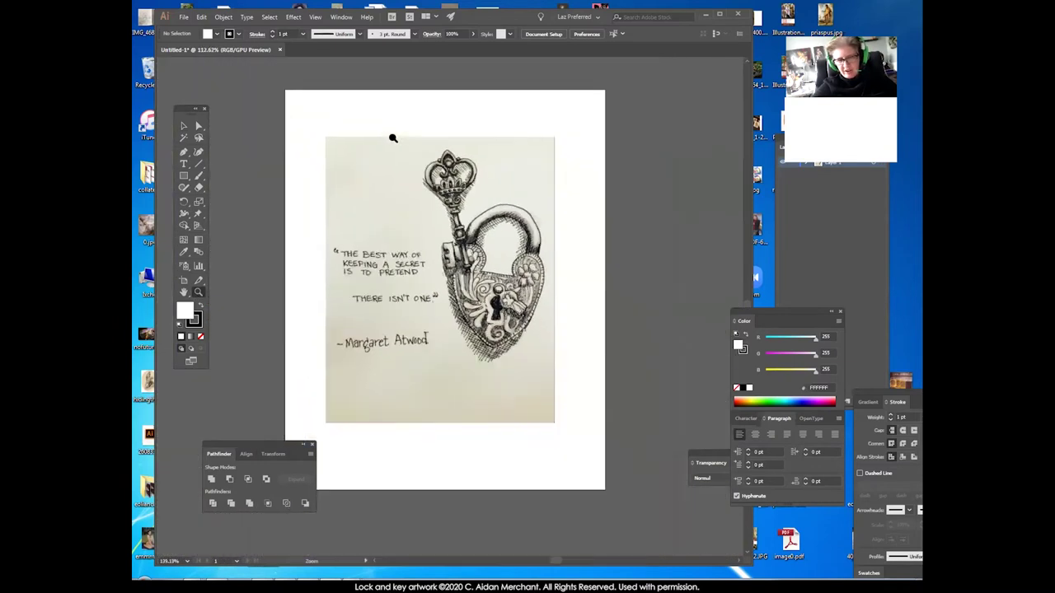
pyautogui.moveTo(482, 204); pyautogui.dragTo(438, 171)
pyautogui.click(186, 128)
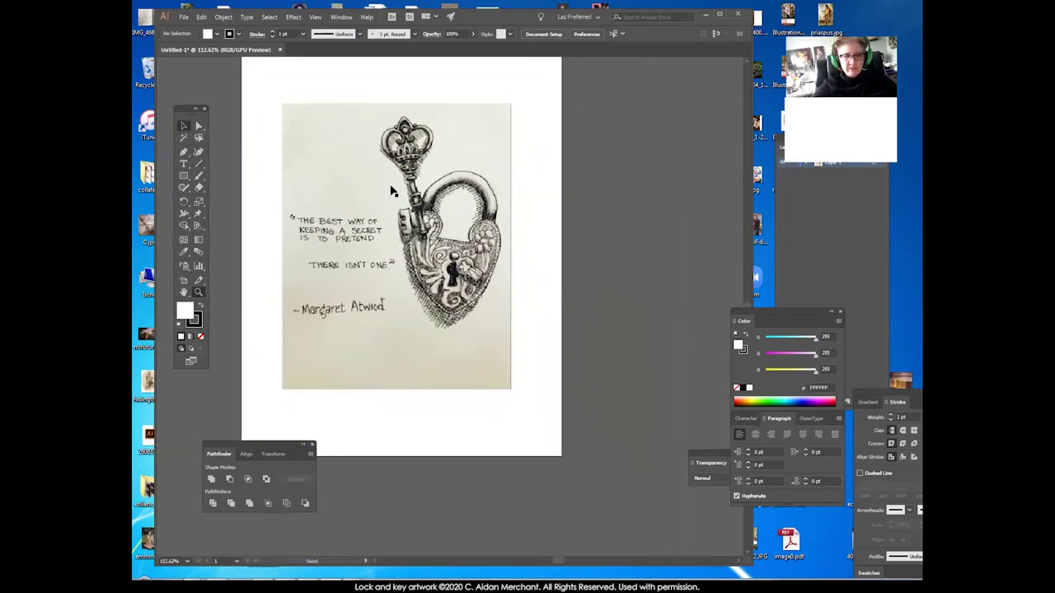
pyautogui.moveTo(475, 224); pyautogui.dragTo(479, 229)
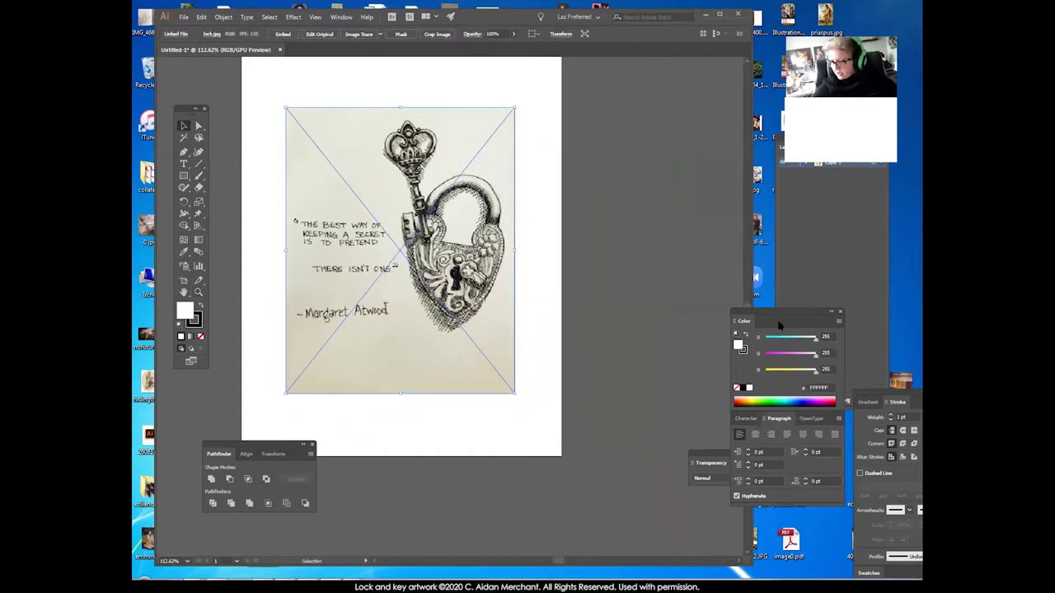
# Move the Color panel group outward and place a shortened Layers panel in the free space beside the artboard.
pyautogui.moveTo(779, 326); pyautogui.dragTo(837, 285)
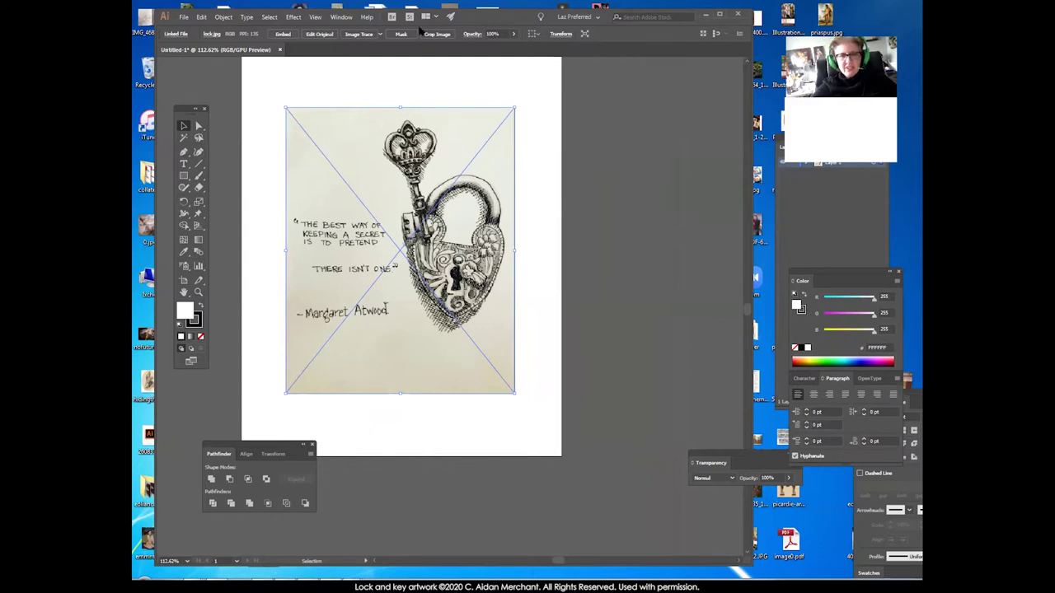
pyautogui.click(342, 17)
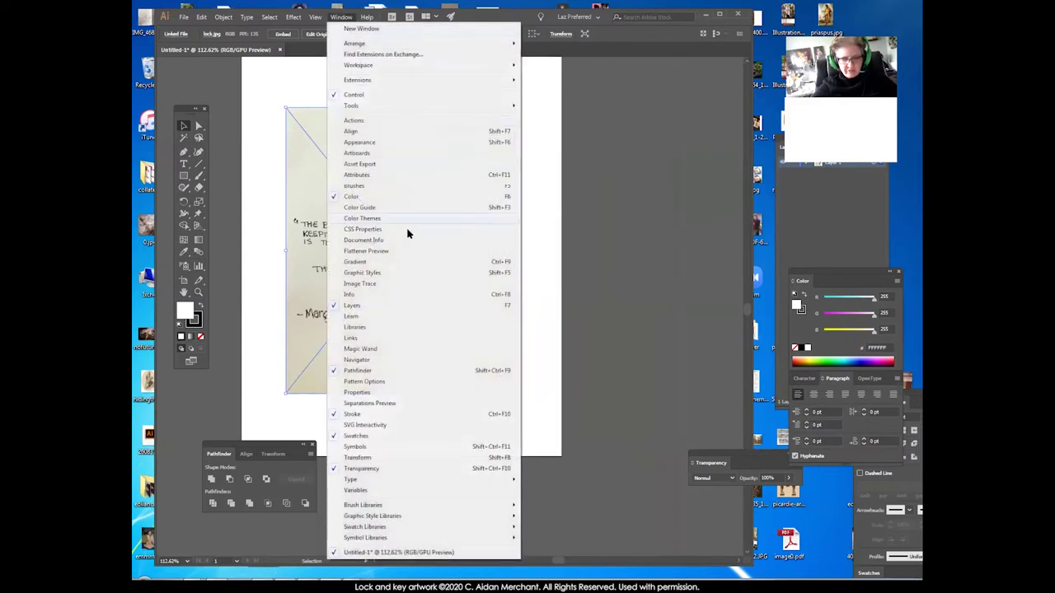
pyautogui.click(371, 307)
pyautogui.click(350, 16)
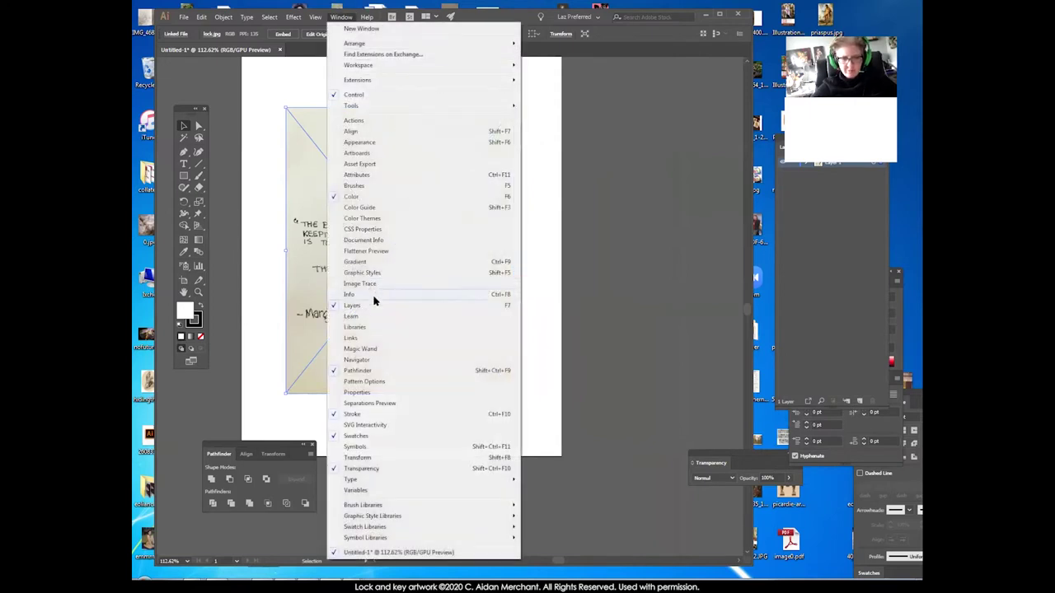
pyautogui.click(370, 306)
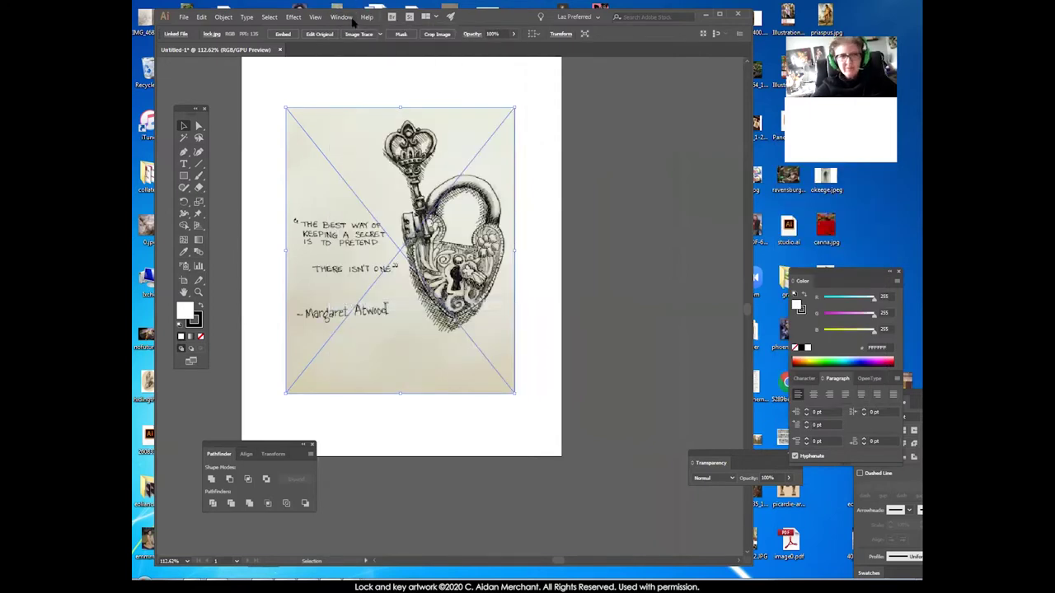
pyautogui.click(350, 19)
pyautogui.click(362, 307)
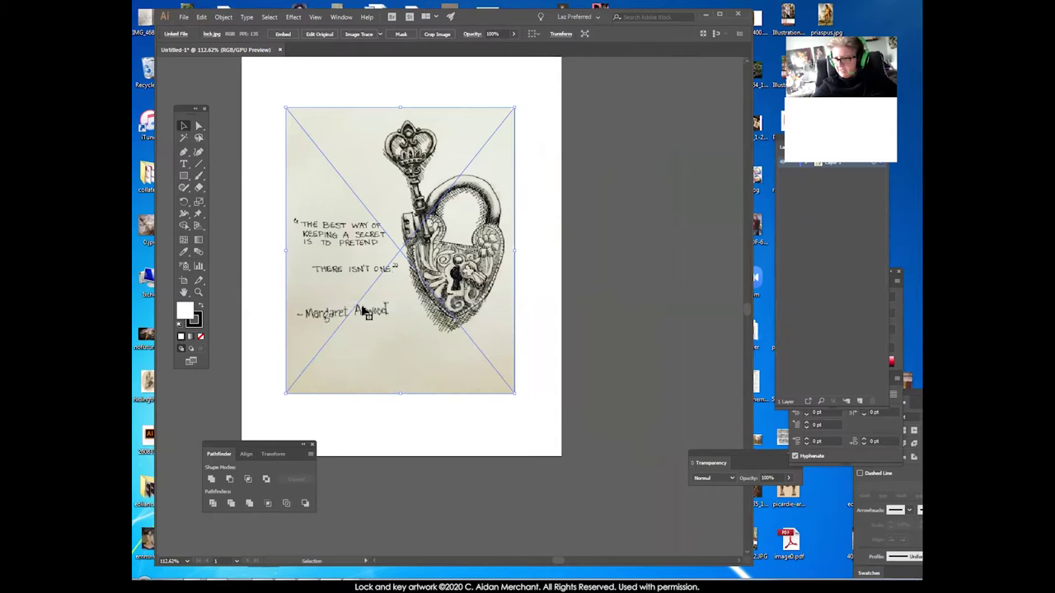
pyautogui.moveTo(780, 139); pyautogui.dragTo(669, 179)
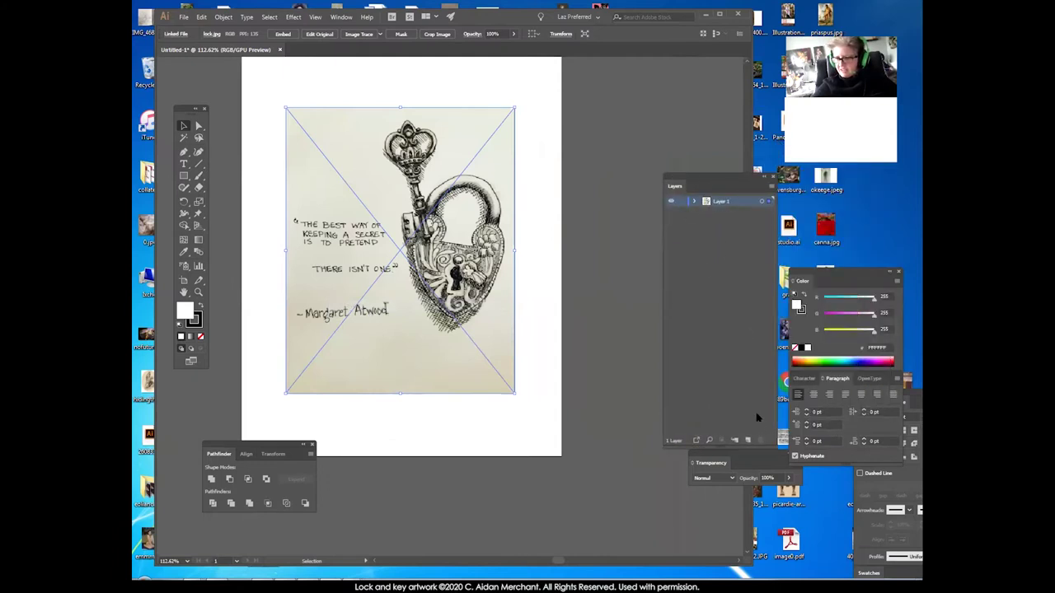
pyautogui.moveTo(770, 443); pyautogui.dragTo(781, 331)
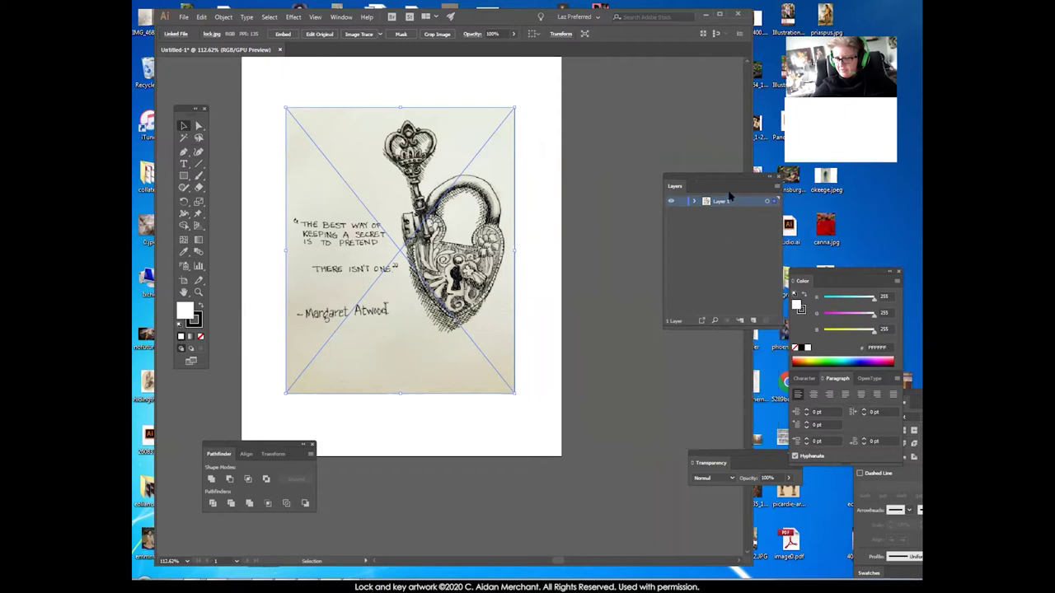
pyautogui.moveTo(717, 181); pyautogui.dragTo(666, 185)
# Rename the image's layer as "lock artwork" and lock it against editing.
pyautogui.doubleClick(674, 206)
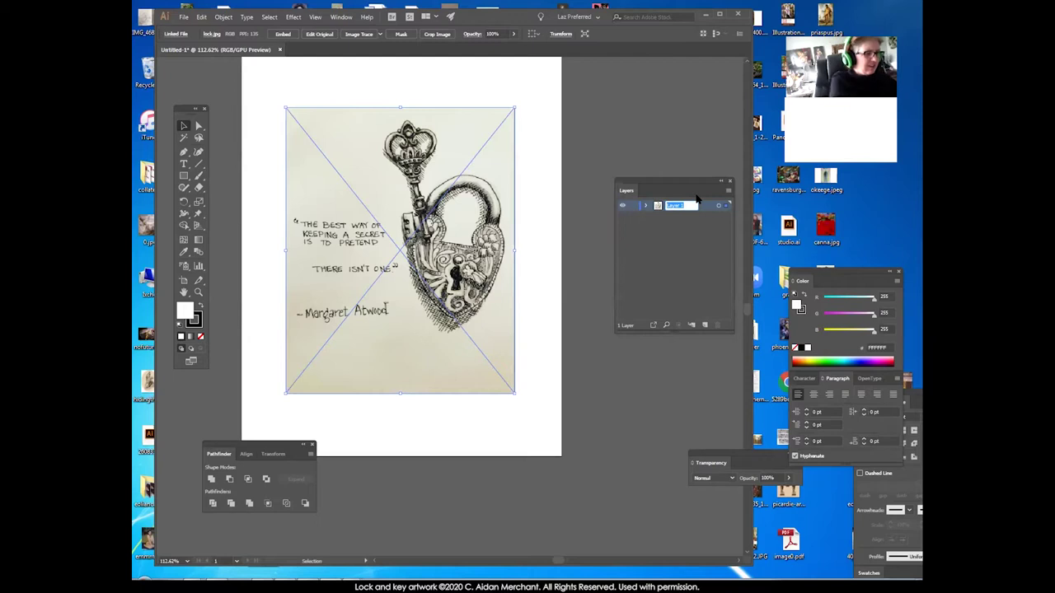
pyautogui.write('lock artwork')
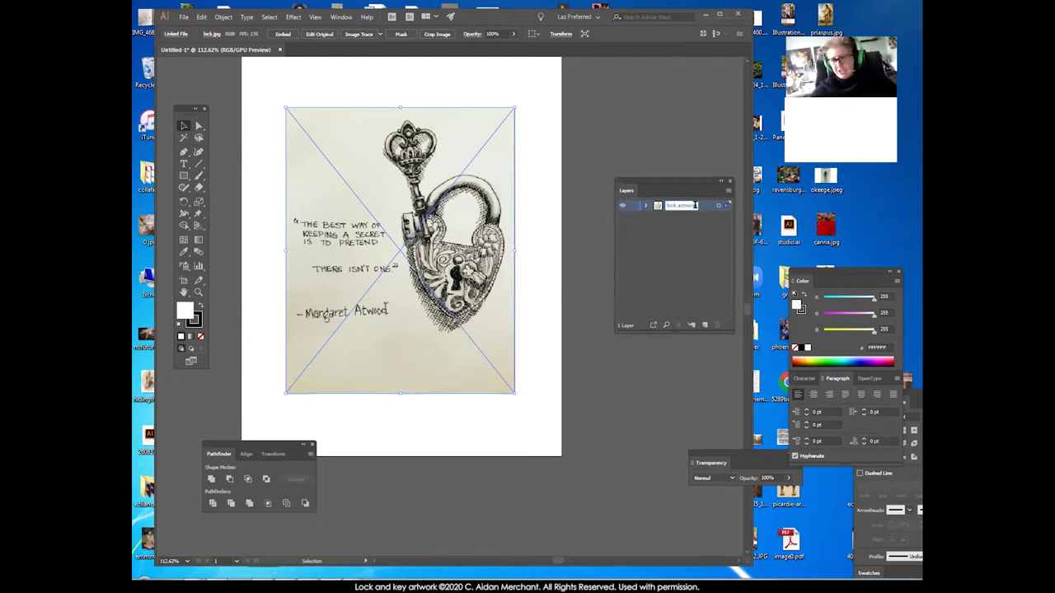
pyautogui.press('Return')
pyautogui.click(632, 206)
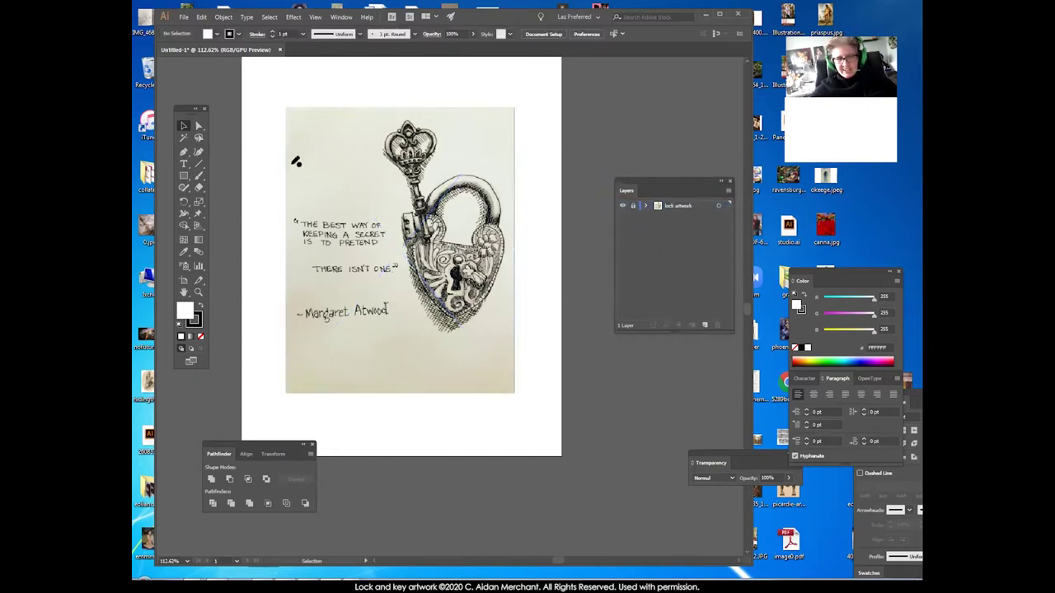
# Add a new empty layer above the lock artwork layer.
pyautogui.click(704, 326)
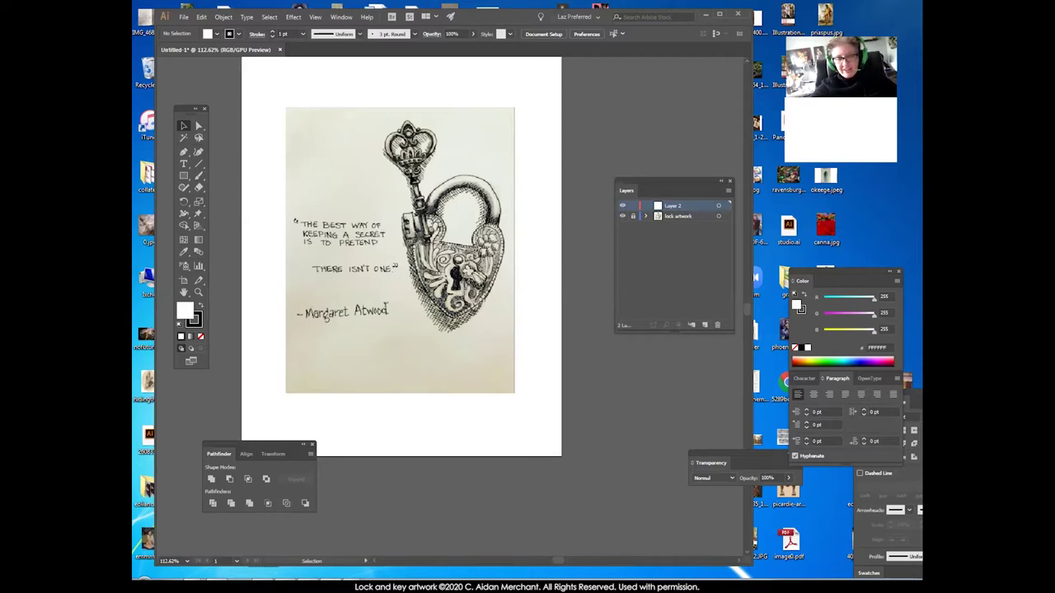
pyautogui.click(197, 292)
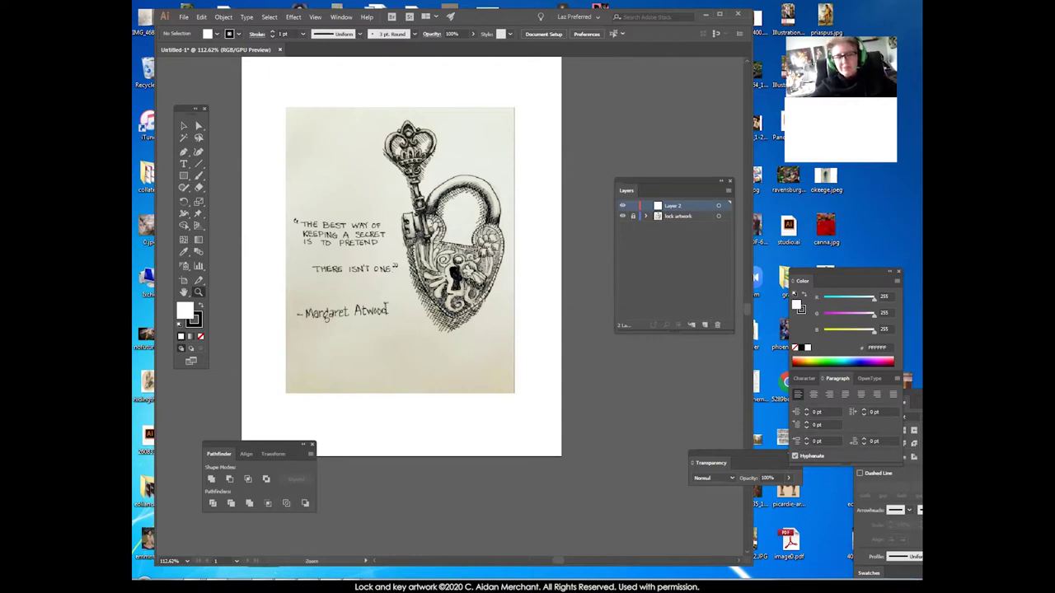
pyautogui.click(480, 289)
pyautogui.click(431, 288)
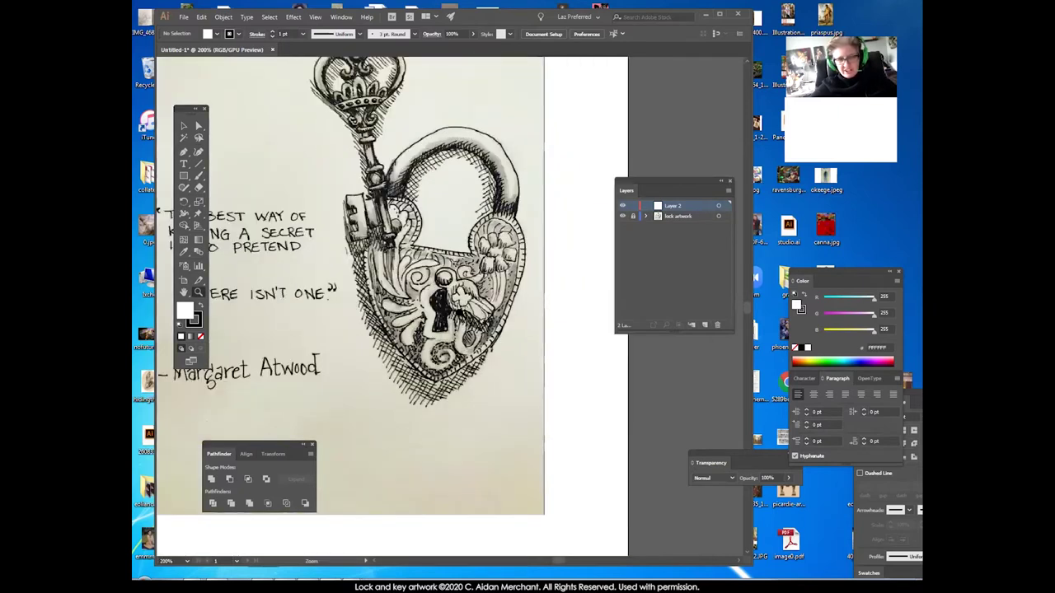
pyautogui.click(432, 288)
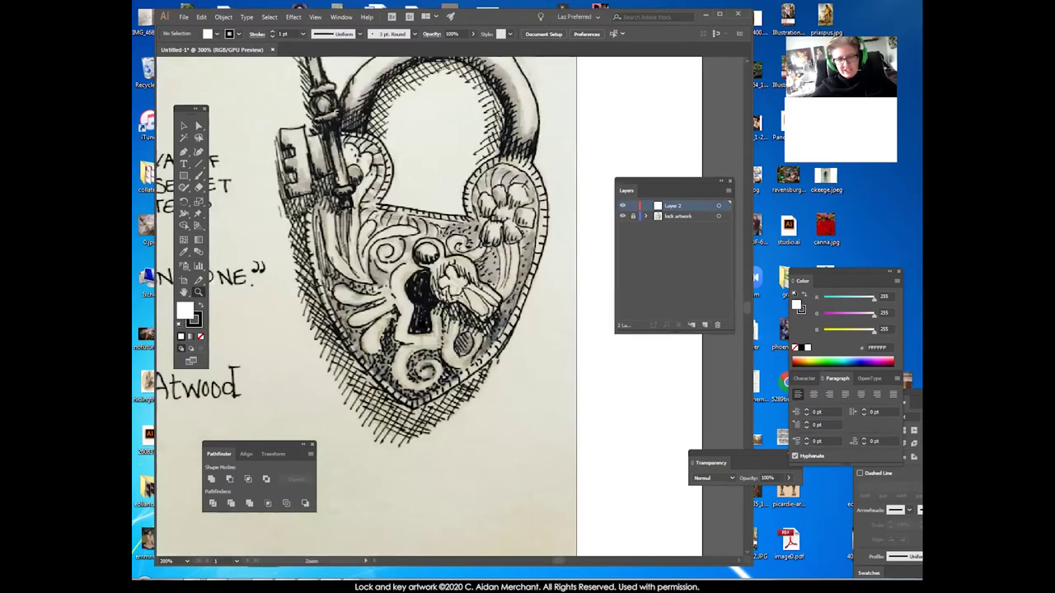
pyautogui.moveTo(422, 284); pyautogui.dragTo(424, 231)
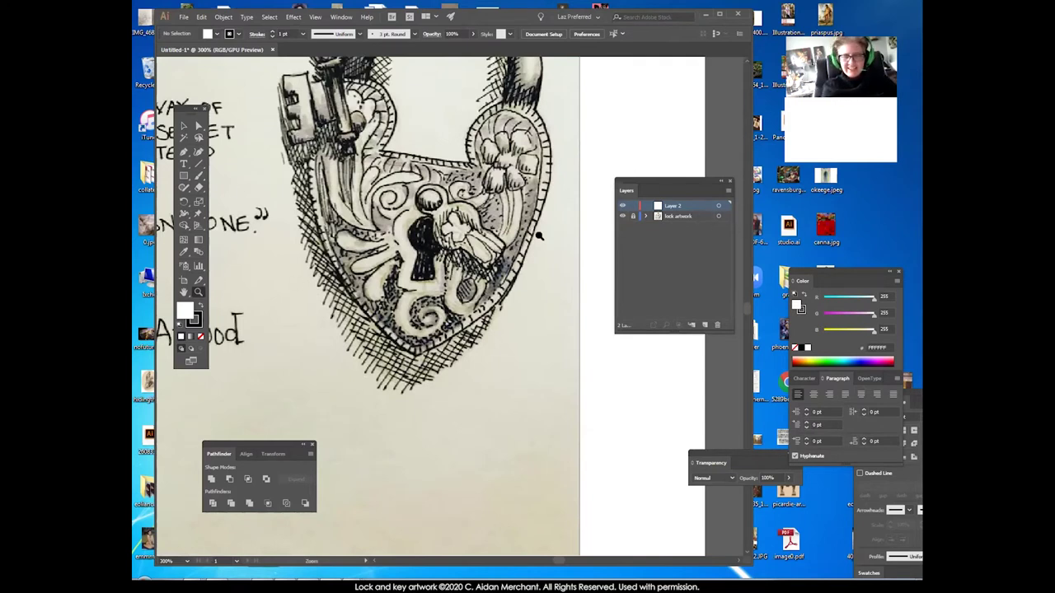
pyautogui.moveTo(661, 185); pyautogui.dragTo(656, 192)
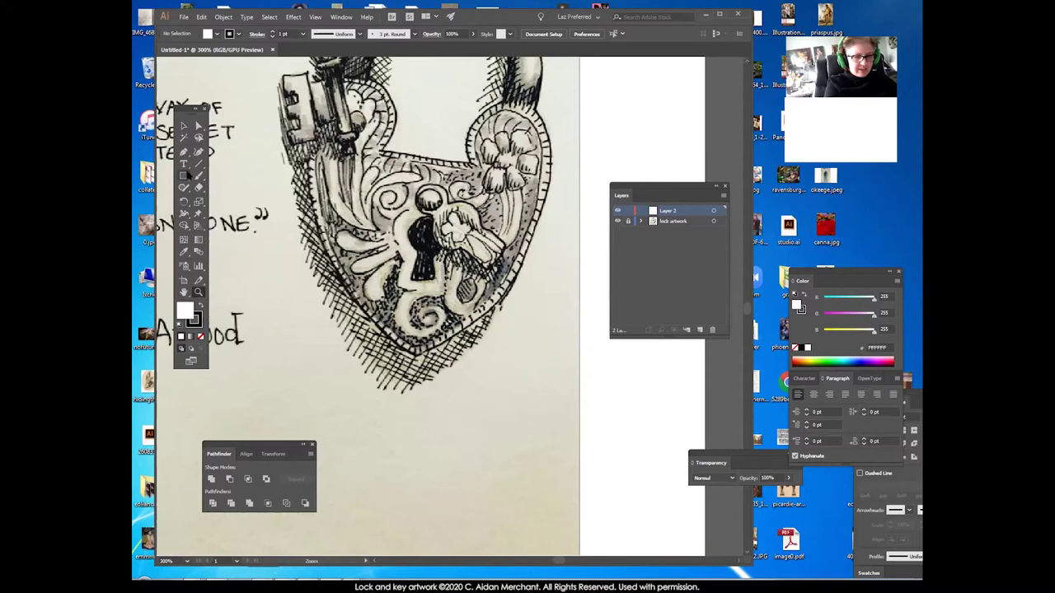
# Draw a small black-filled circle without a stroke on the new layer and place it in the blank paper beside the padlock.
pyautogui.moveTo(183, 176); pyautogui.dragTo(220, 200)
pyautogui.hotkey('shift', 'x')
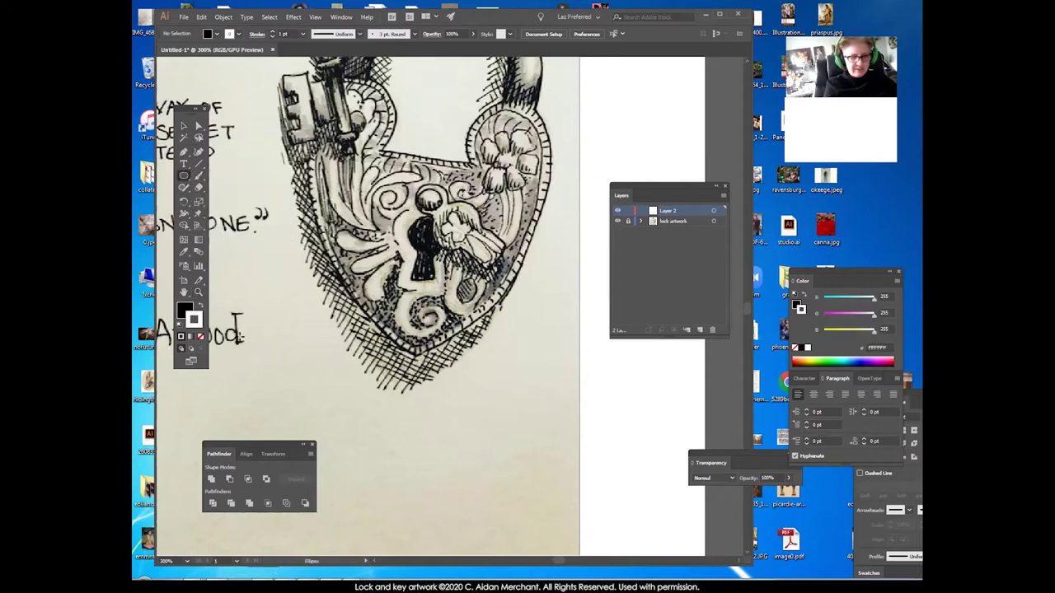
pyautogui.moveTo(478, 380); pyautogui.dragTo(529, 428)
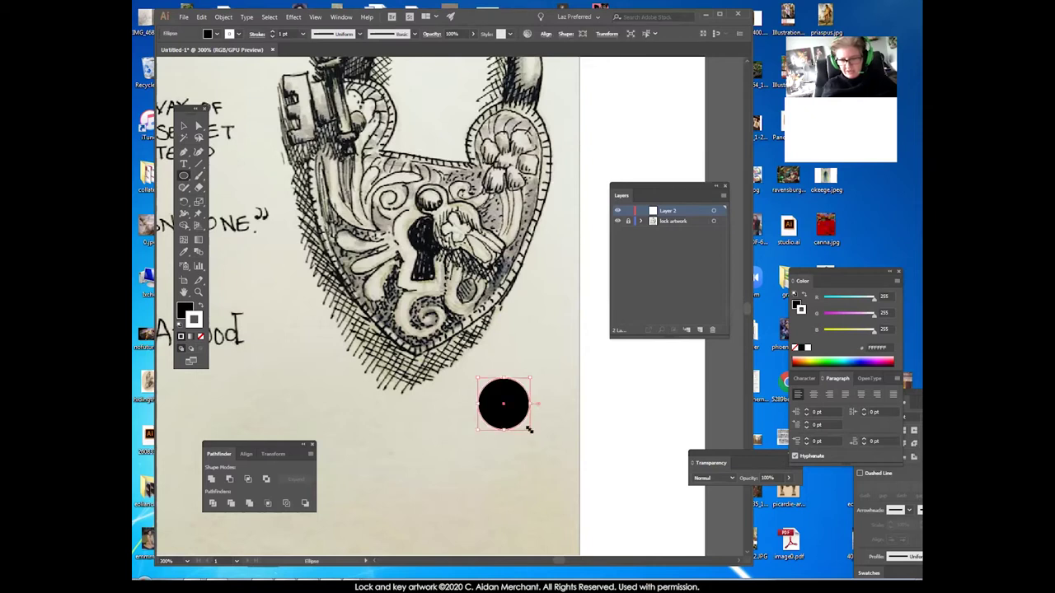
pyautogui.click(200, 337)
pyautogui.click(184, 127)
pyautogui.moveTo(515, 397); pyautogui.dragTo(307, 314)
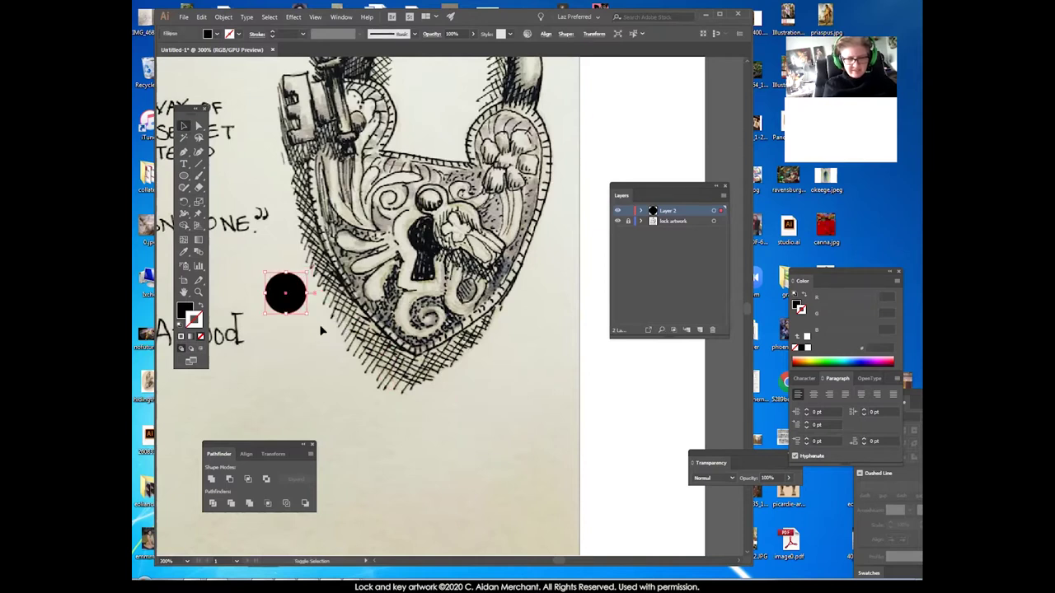
pyautogui.click(274, 335)
# Try to draw a black rounded rectangle about 0.39 in wide and 0.63 in high below the circle.
pyautogui.click(184, 175)
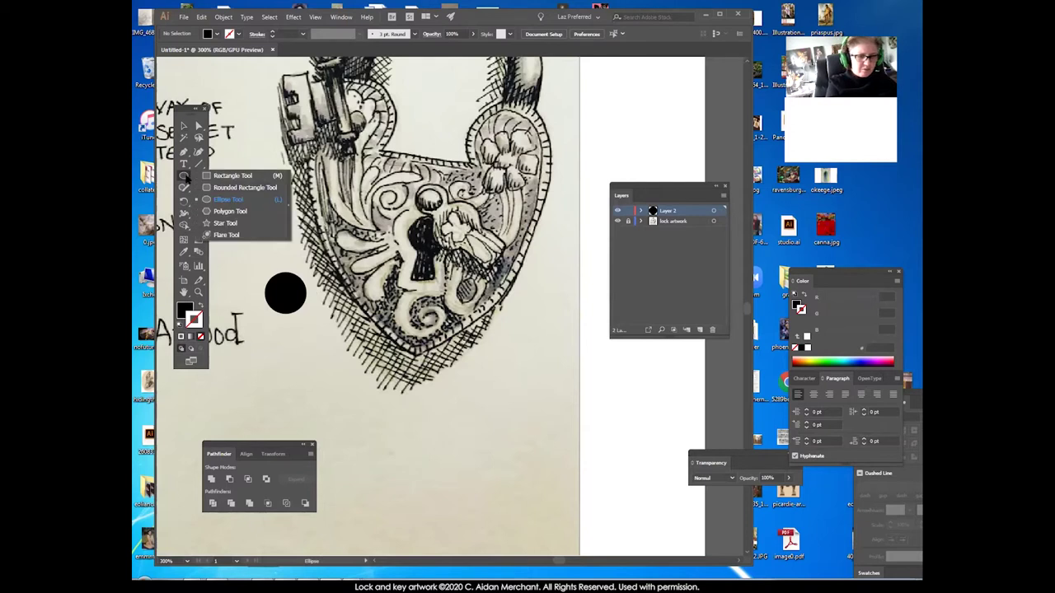
pyautogui.click(245, 187)
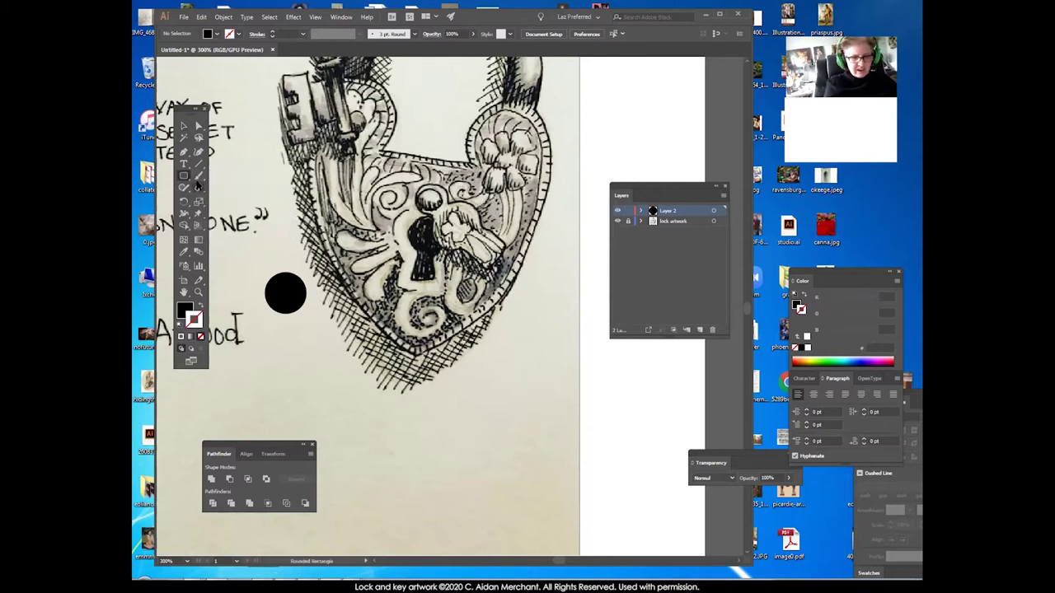
pyautogui.moveTo(327, 351); pyautogui.dragTo(368, 419)
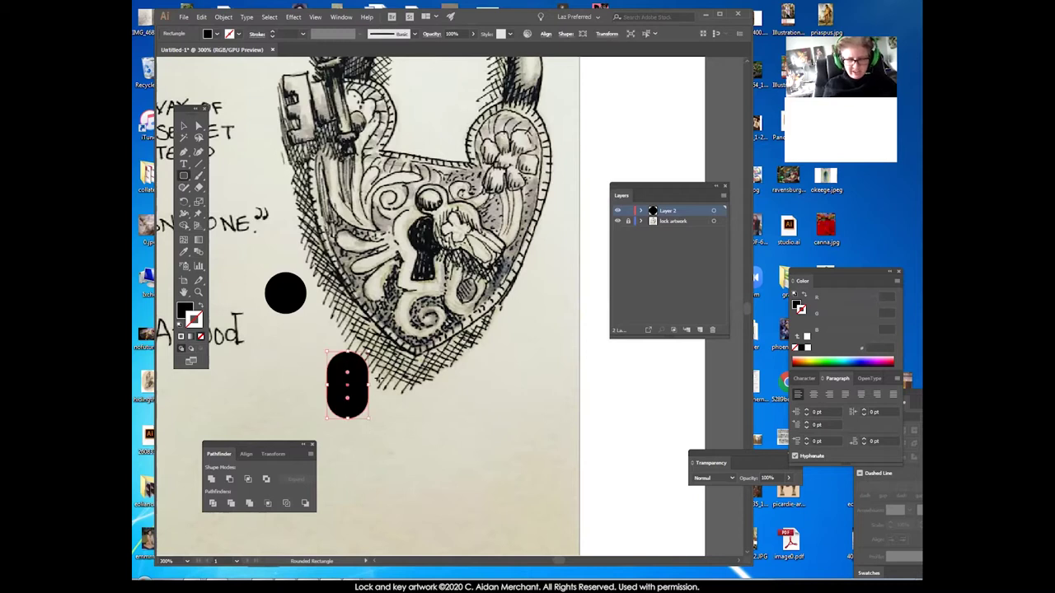
pyautogui.hotkey('ctrl', 'z')
pyautogui.click(334, 362)
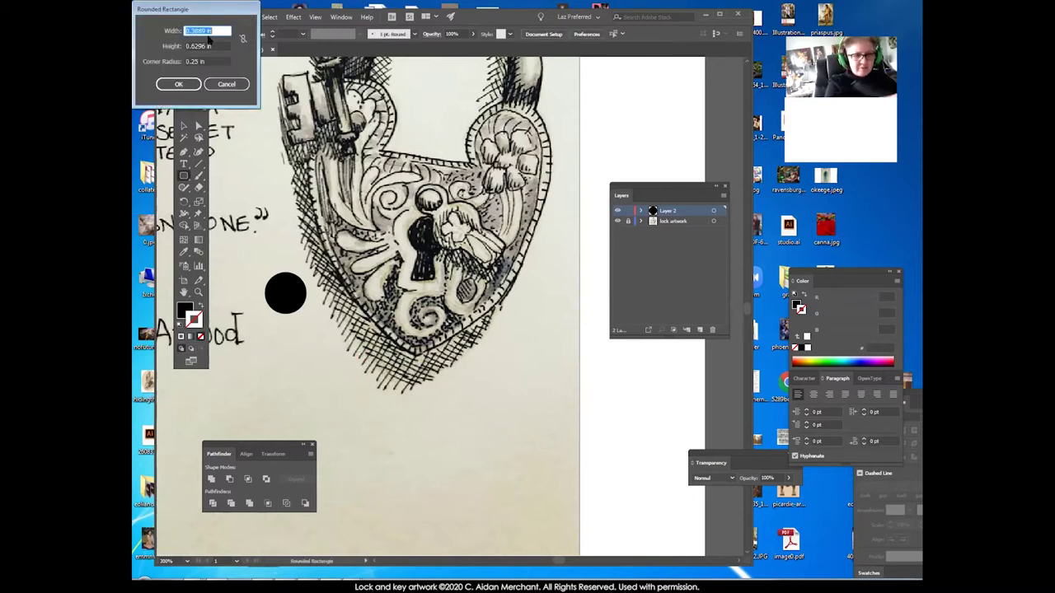
pyautogui.click(226, 84)
# Try a black rounded rectangle 0.3889 in wide and 0.6296 in high with a 0.125 in corner radius below the circle.
pyautogui.moveTo(186, 177); pyautogui.dragTo(222, 177)
pyautogui.click(337, 350)
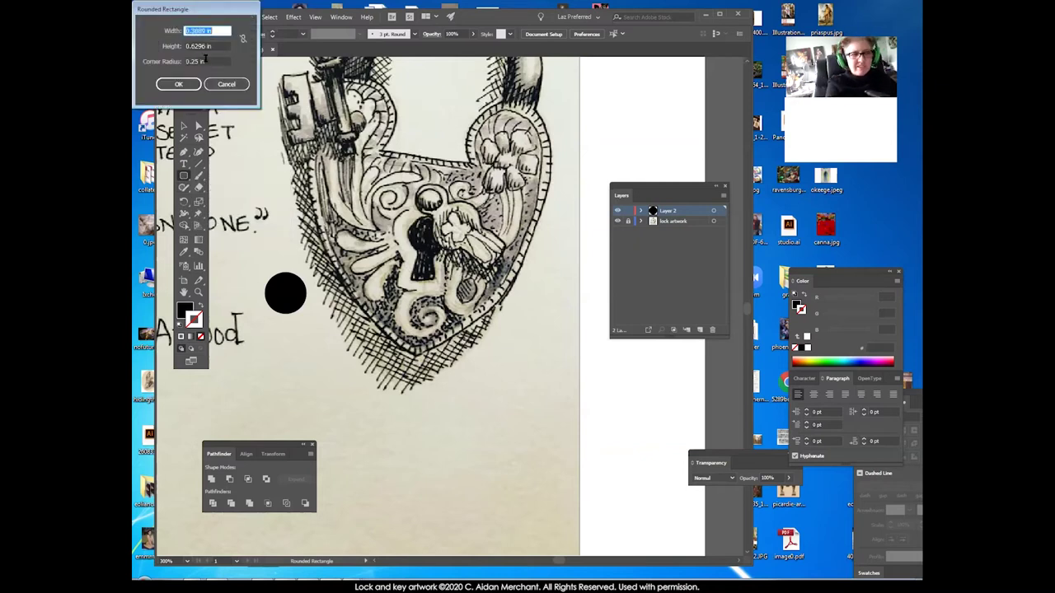
pyautogui.moveTo(219, 14); pyautogui.dragTo(360, 148)
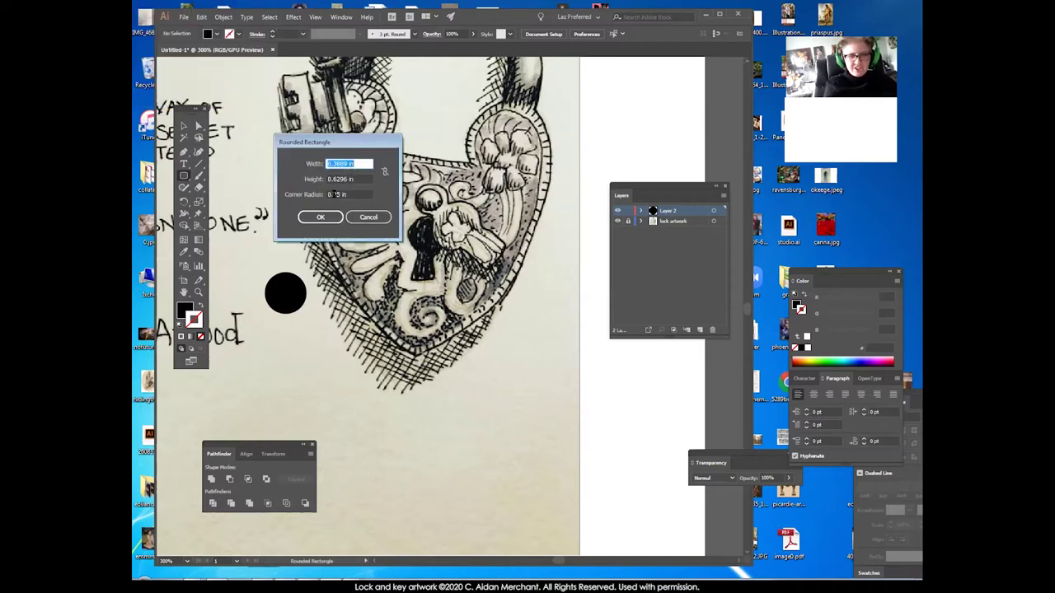
pyautogui.click(334, 195)
pyautogui.write('1')
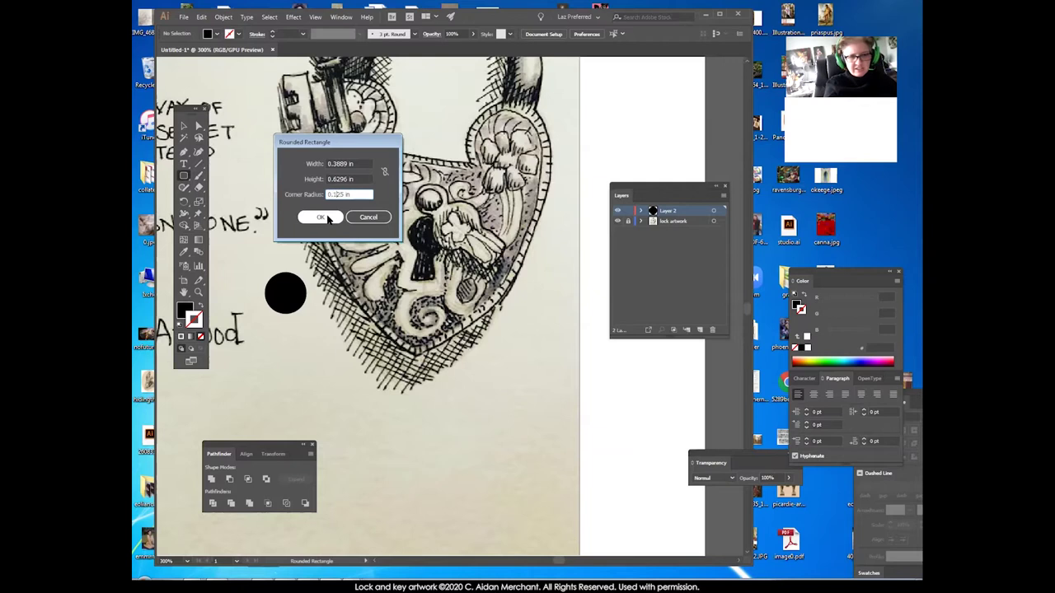
pyautogui.click(328, 218)
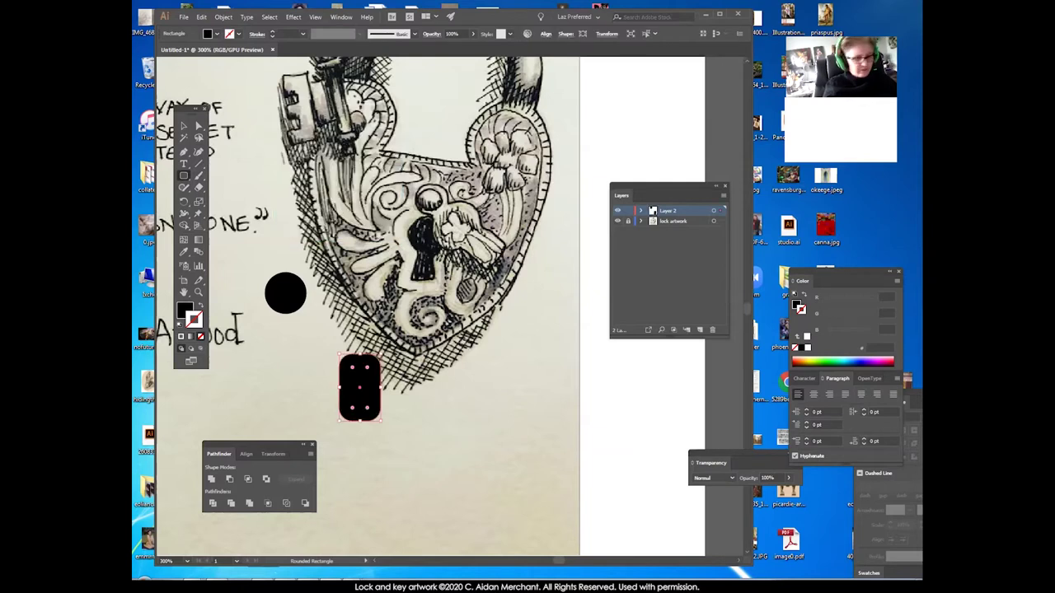
pyautogui.hotkey('ctrl', 'z')
# Try the same 0.3889 by 0.6296 in rounded rectangle with a much smaller corner radius and delete it.
pyautogui.click(367, 344)
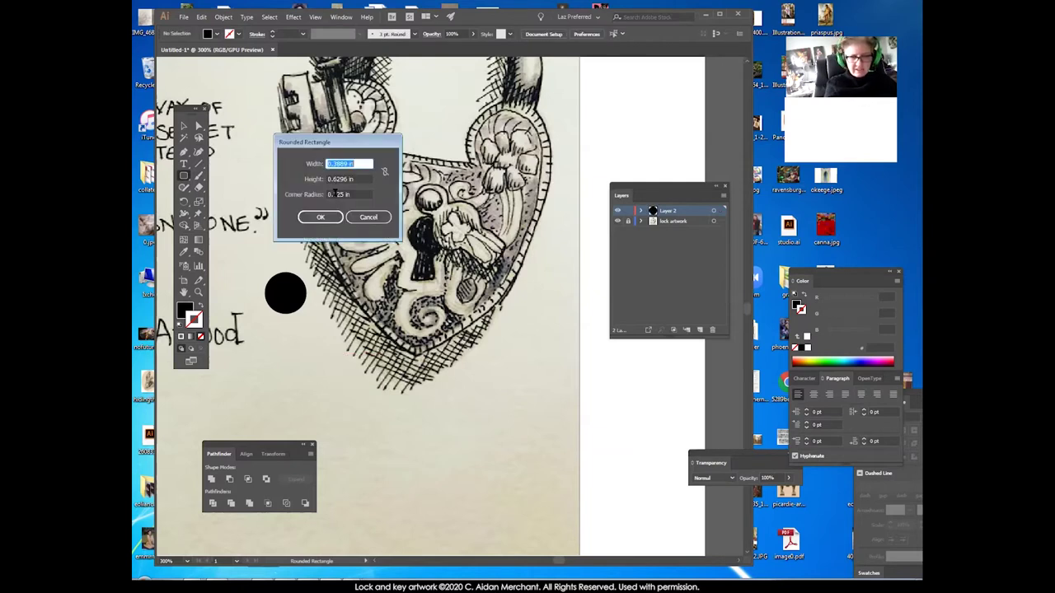
pyautogui.click(334, 195)
pyautogui.press('BackSpace')
pyautogui.write('00')
pyautogui.click(336, 219)
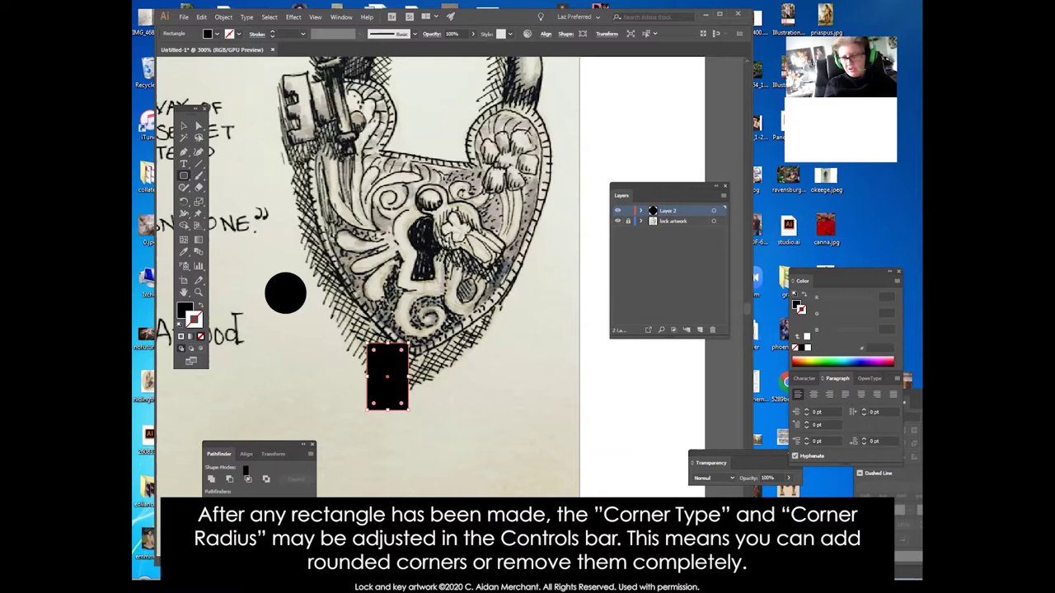
pyautogui.press('Delete')
# Create a 0.3889 by 0.6296 in rounded rectangle with a 0.055 in corner radius and place it in the blank paper below the circle.
pyautogui.click(337, 191)
pyautogui.moveTo(337, 194); pyautogui.dragTo(341, 194)
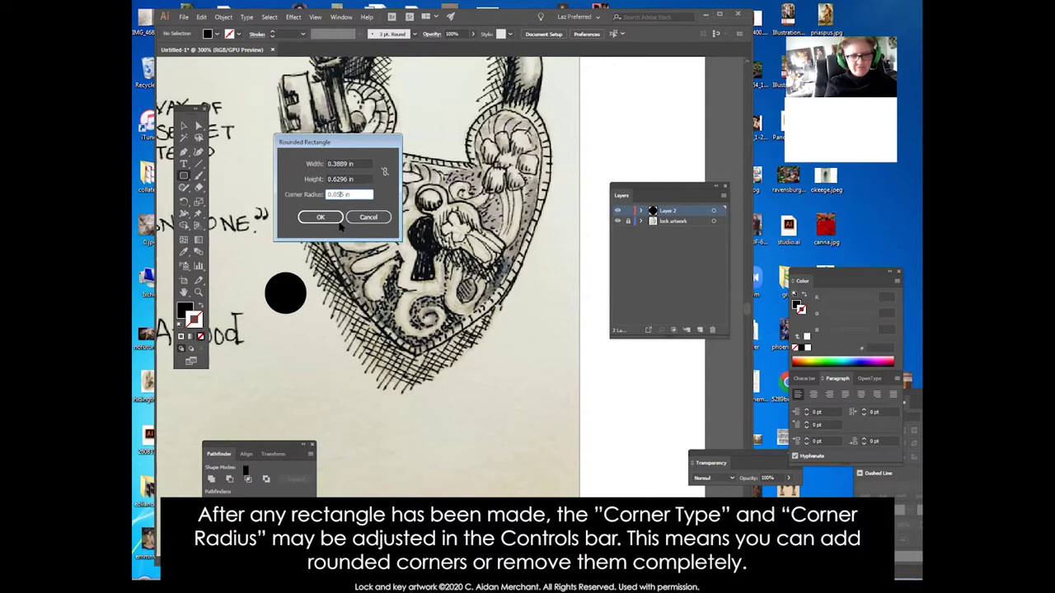
pyautogui.click(321, 217)
pyautogui.click(183, 126)
pyautogui.click(484, 427)
pyautogui.moveTo(418, 387); pyautogui.dragTo(357, 377)
pyautogui.click(387, 416)
pyautogui.click(344, 373)
pyautogui.click(361, 421)
# Select only the upper-left corner points of the rounded rectangle and deselect them again.
pyautogui.click(198, 126)
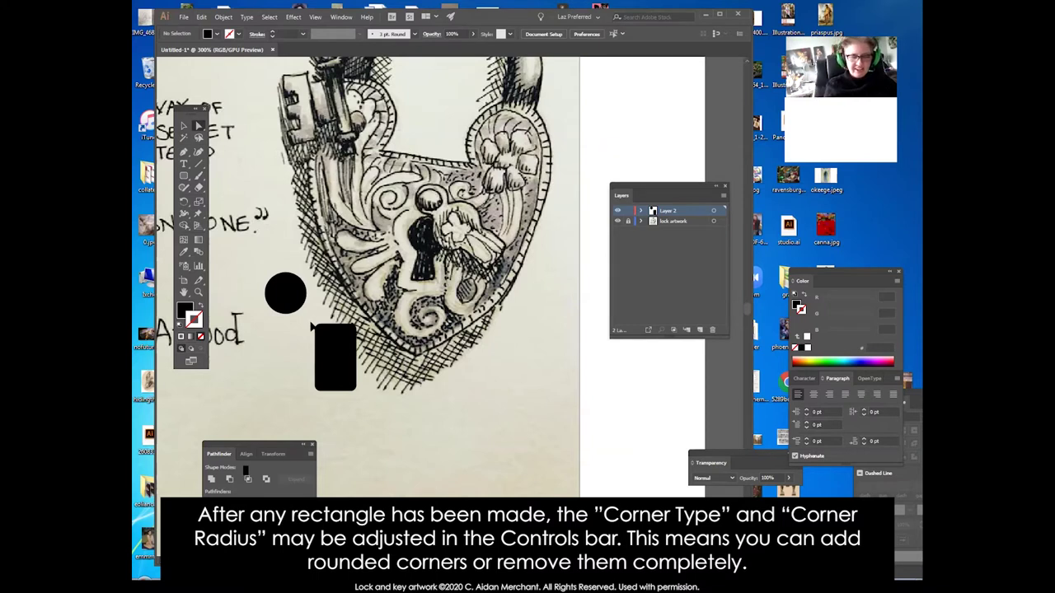
pyautogui.moveTo(312, 322); pyautogui.dragTo(328, 338)
pyautogui.click(358, 308)
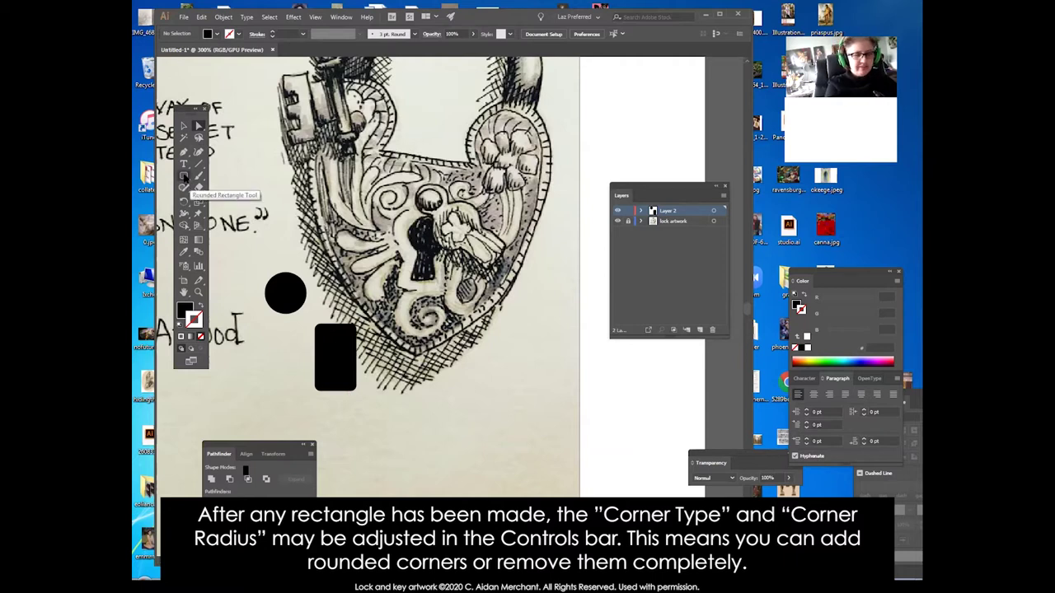
# Draw a larger trial rounded rectangle over the padlock's keyhole and delete it.
pyautogui.click(186, 177)
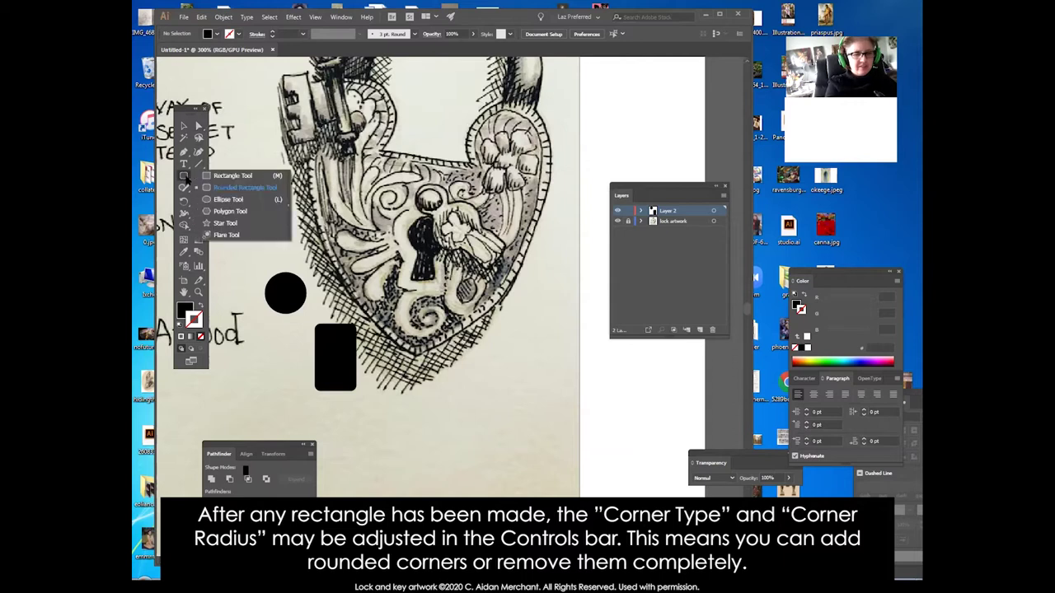
pyautogui.click(247, 188)
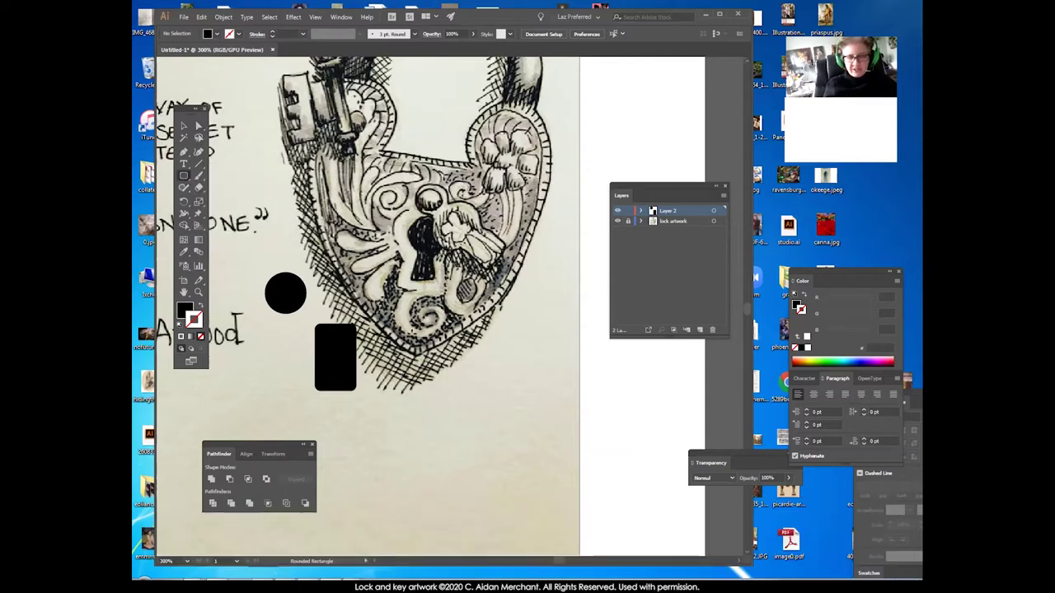
pyautogui.moveTo(360, 243); pyautogui.dragTo(432, 356)
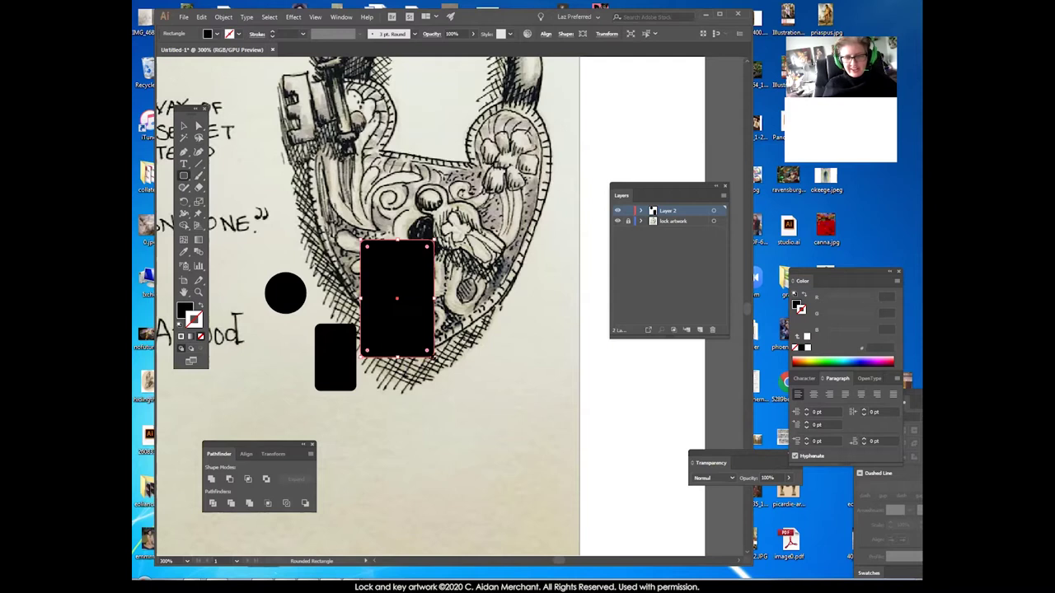
pyautogui.press('a')
pyautogui.press('Delete')
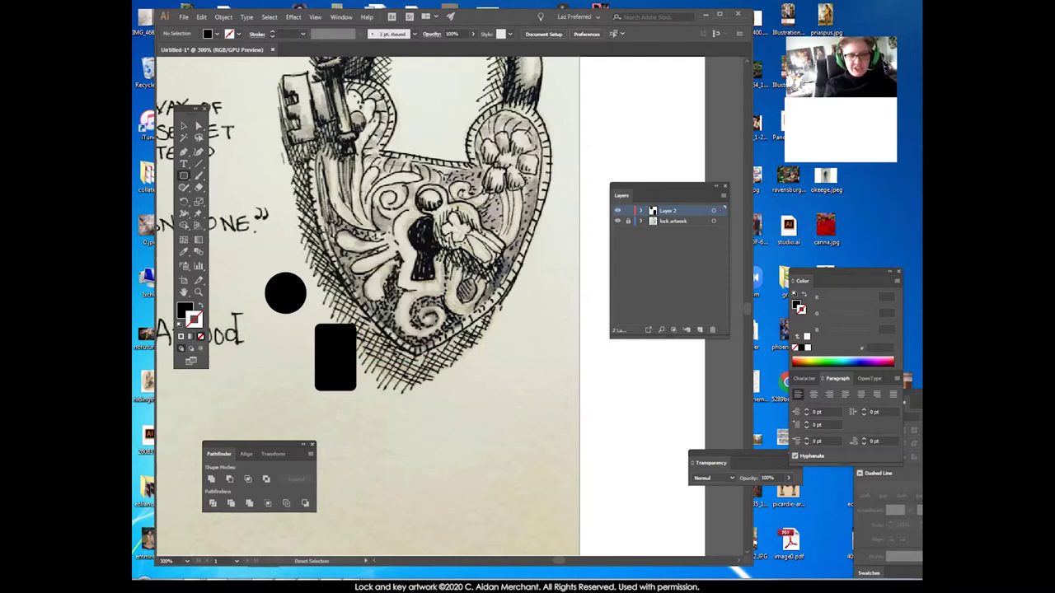
# Open the numeric settings for a new rounded rectangle and highlight its corner radius value.
pyautogui.moveTo(432, 320); pyautogui.dragTo(434, 322)
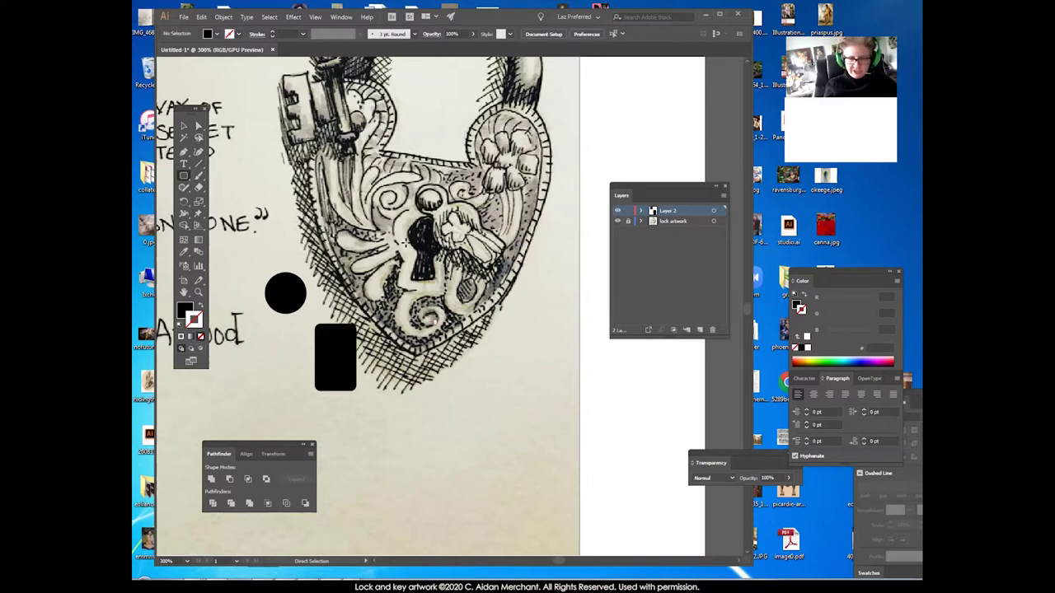
pyautogui.click(406, 245)
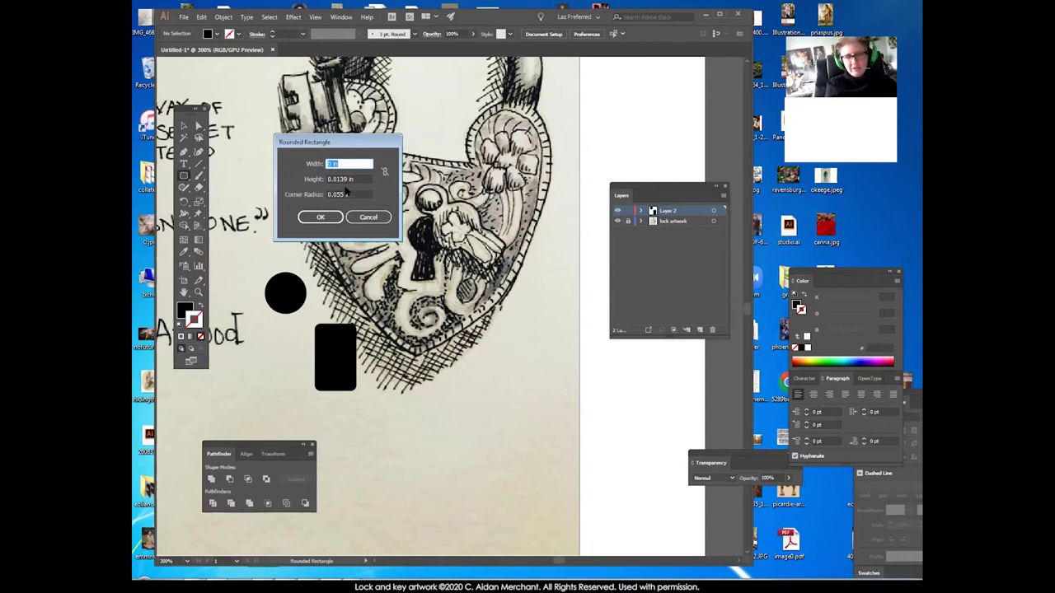
pyautogui.click(349, 193)
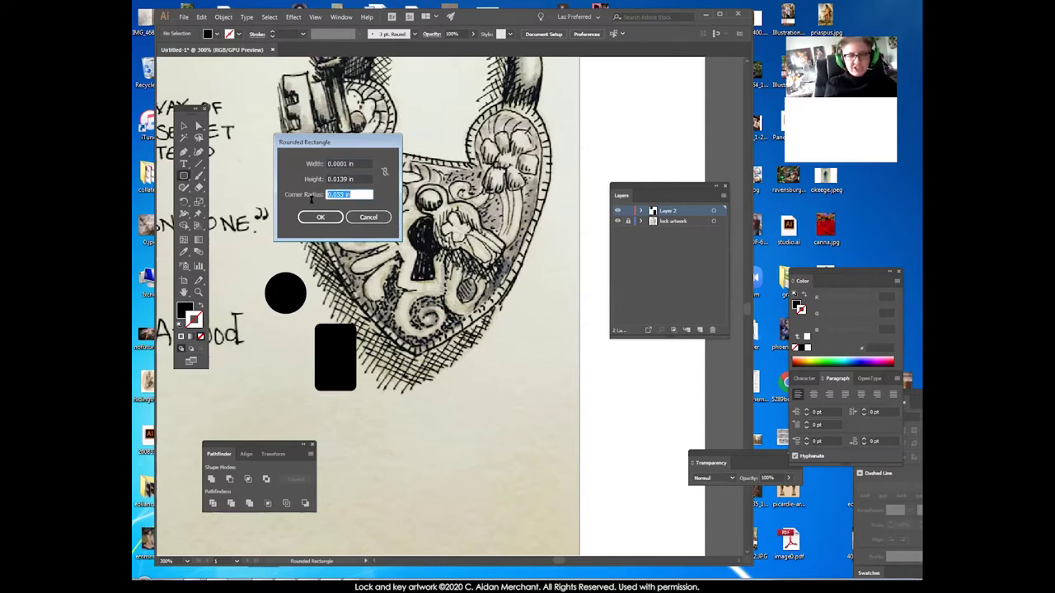
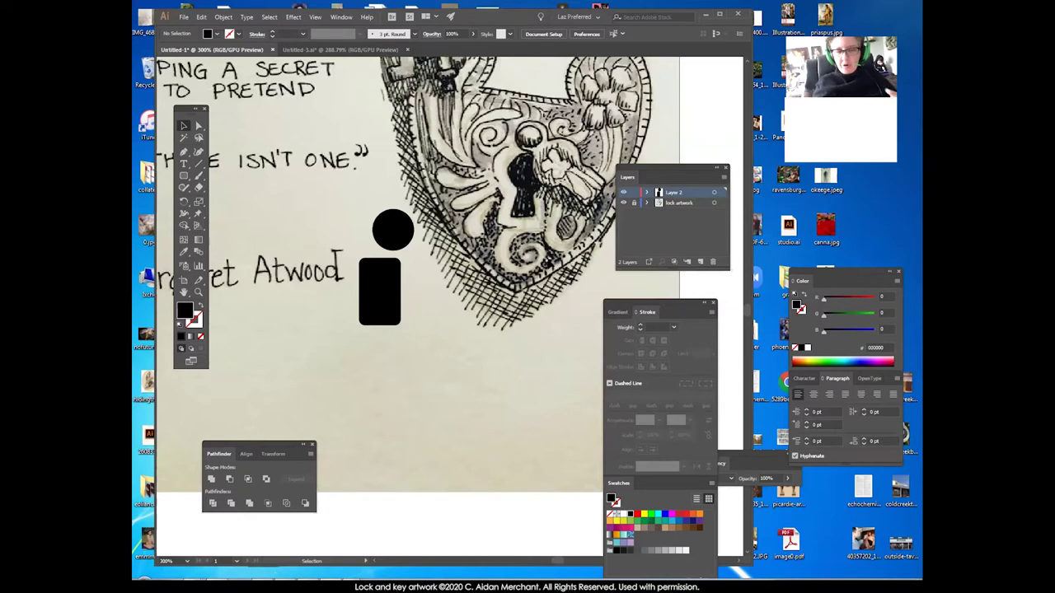
pyautogui.click(199, 126)
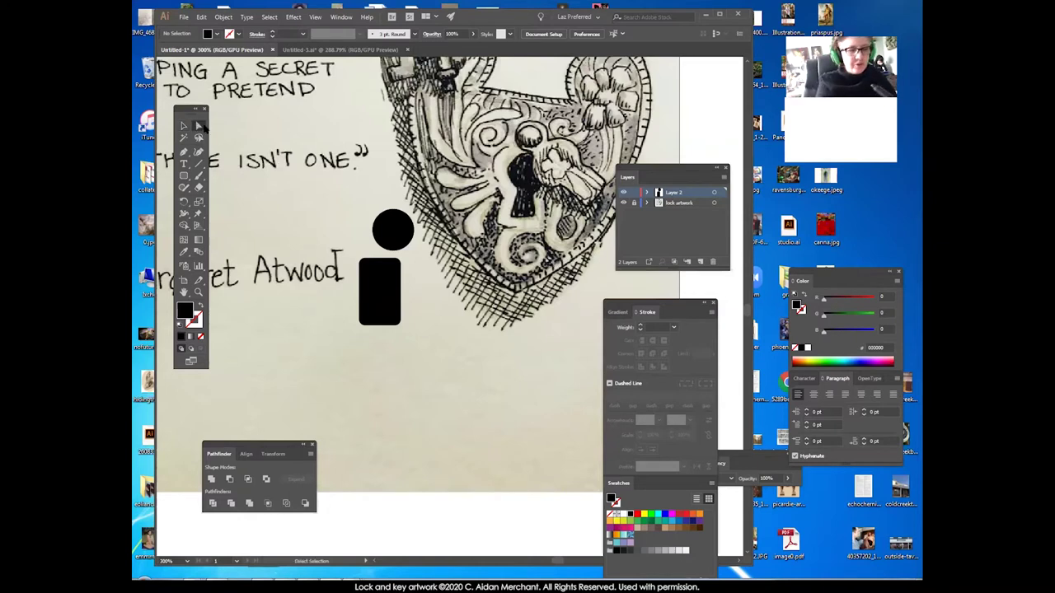
pyautogui.click(379, 291)
pyautogui.click(184, 175)
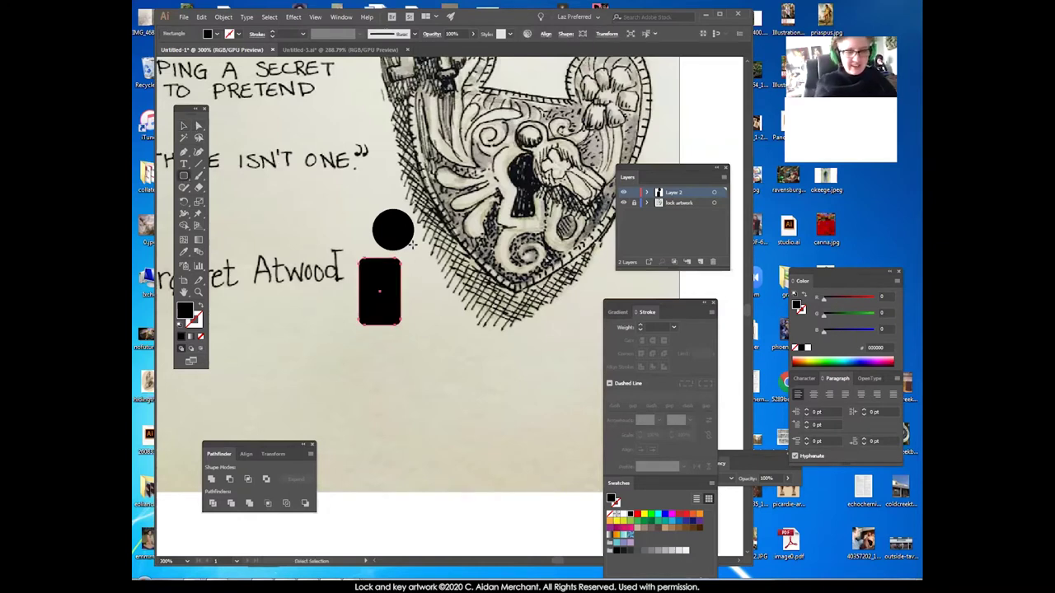
pyautogui.click(439, 283)
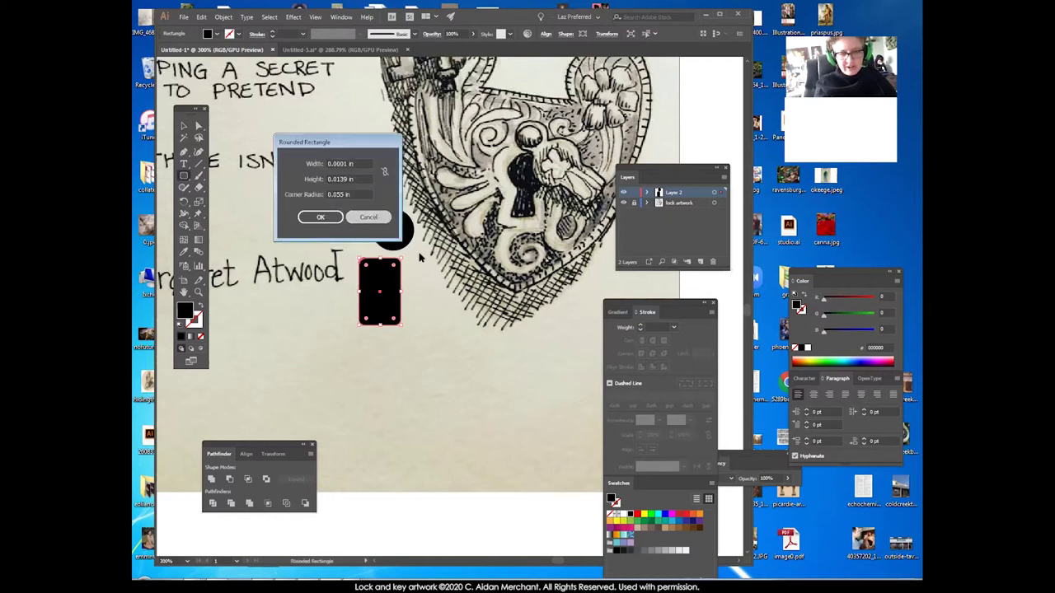
pyautogui.click(368, 216)
pyautogui.click(200, 126)
pyautogui.click(428, 239)
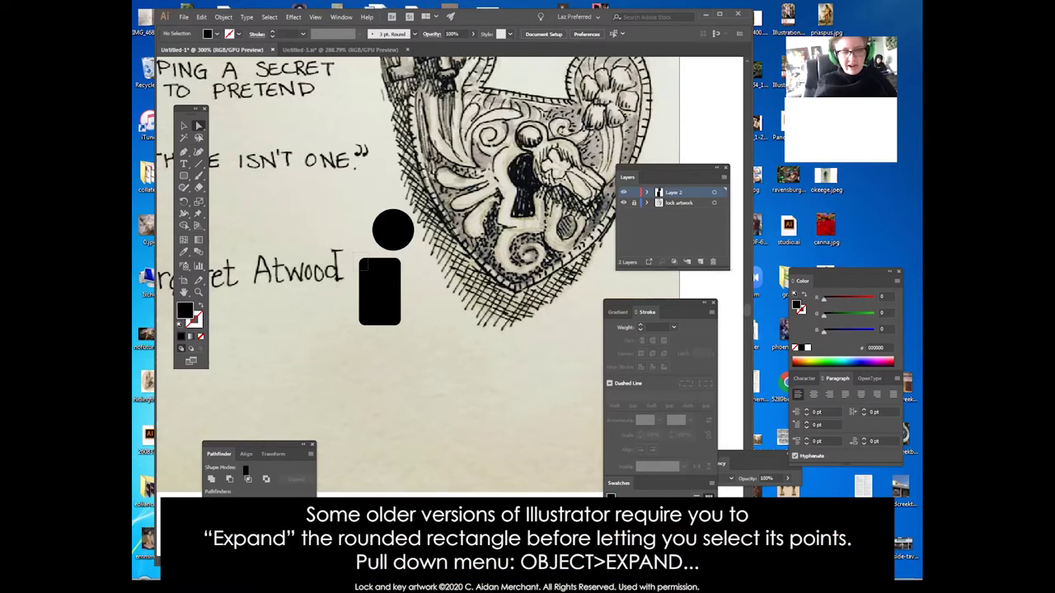
# Nudge the upper-left corner points of the rounded rectangle inward so its left side slants.
pyautogui.click(362, 263)
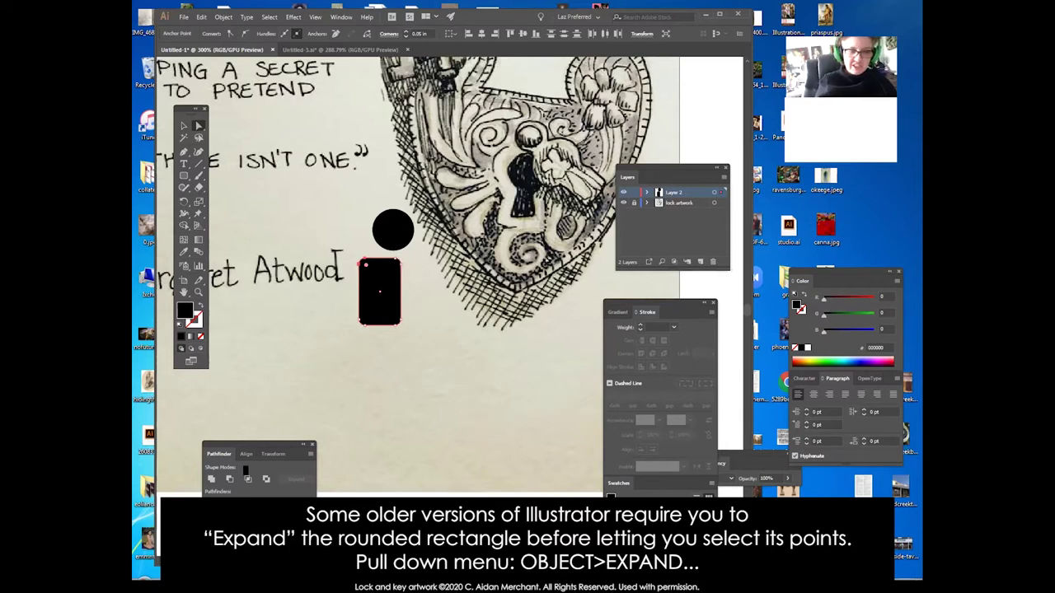
pyautogui.moveTo(347, 265); pyautogui.dragTo(329, 247)
pyautogui.hotkey('ctrl', 'z')
pyautogui.hotkey('ctrl', 'z')
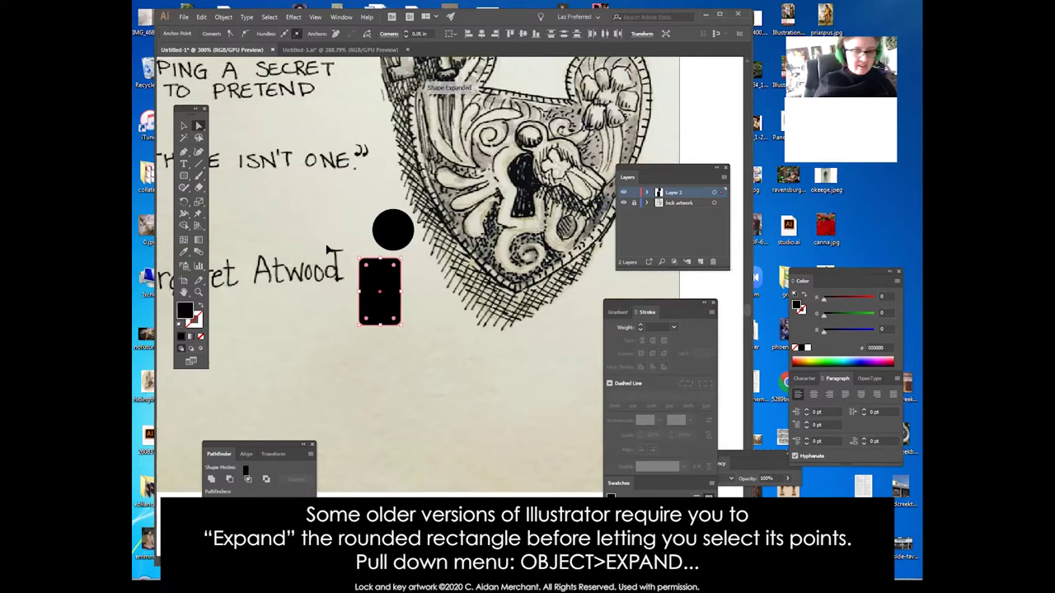
pyautogui.press('Right')
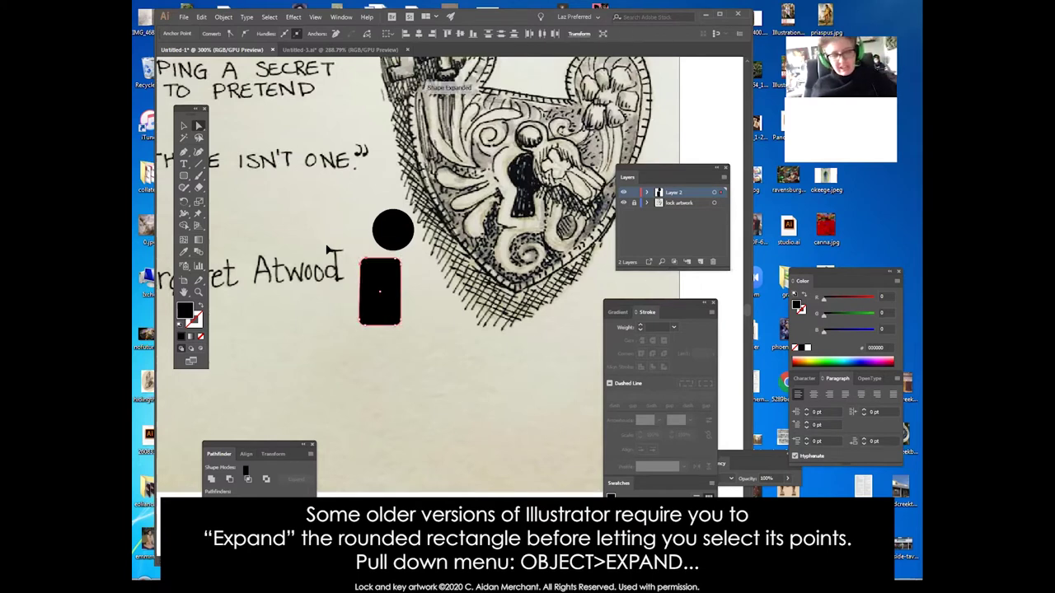
pyautogui.press('Right')
pyautogui.press('Right')
pyautogui.press('Right')
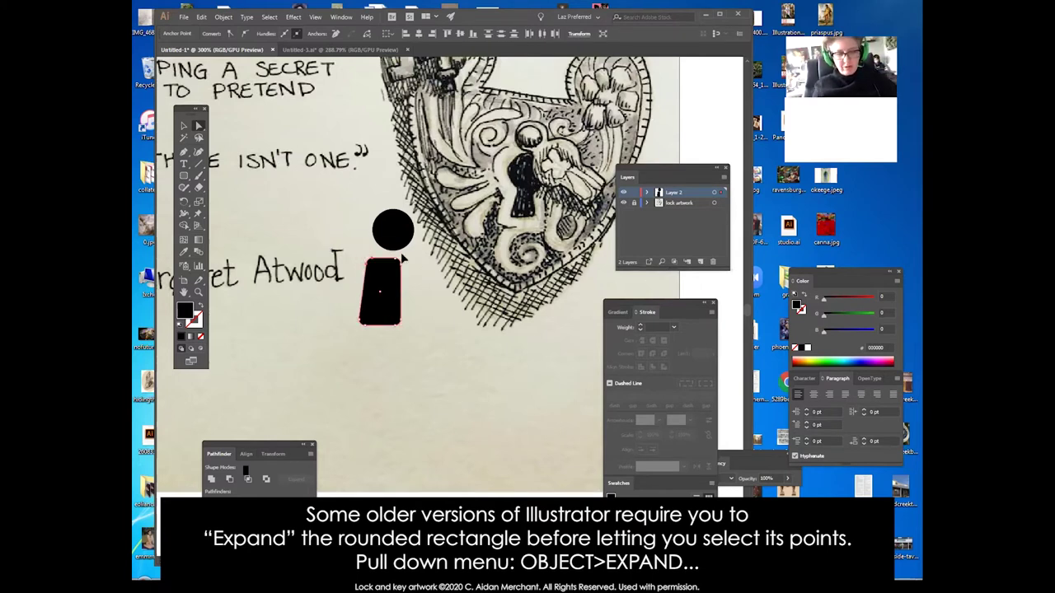
# Nudge the upper-right corner points of the rounded rectangle inward to match the opposite slanted side.
pyautogui.moveTo(407, 257); pyautogui.dragTo(391, 268)
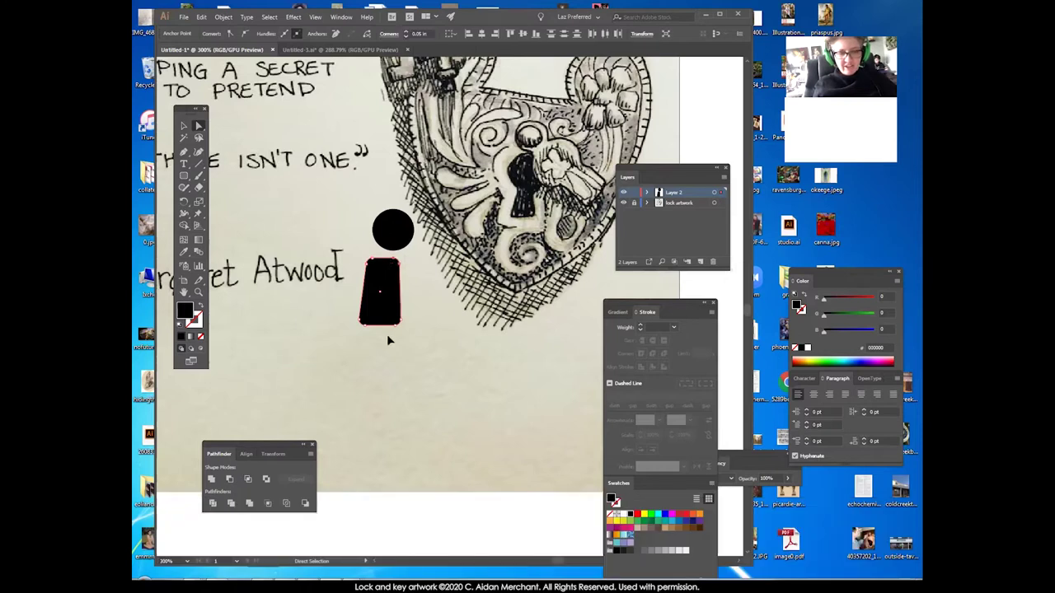
pyautogui.press('Left')
pyautogui.press('Left')
pyautogui.press('Left')
pyautogui.press('Left')
pyautogui.click(382, 377)
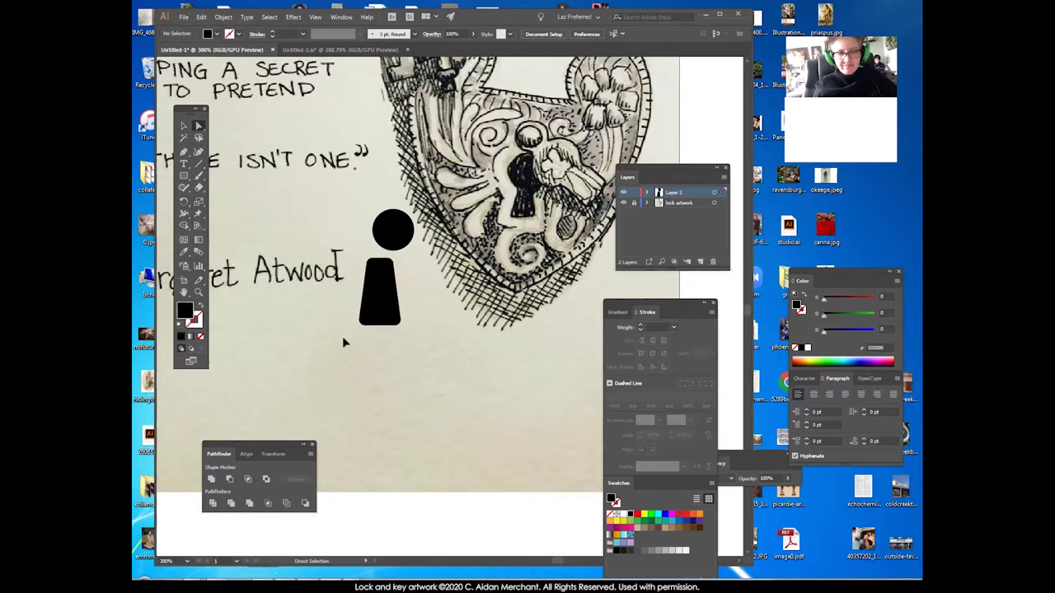
# Shorten the tapered shape by moving its bottom corner points upward, keeping the top edge in place.
pyautogui.moveTo(346, 334); pyautogui.dragTo(416, 307)
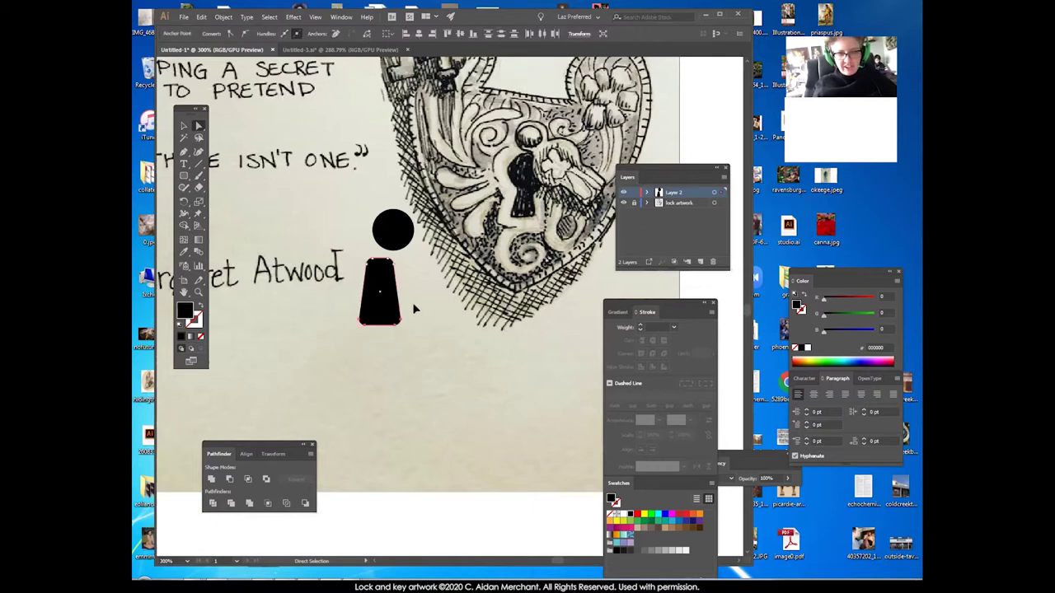
pyautogui.moveTo(334, 363); pyautogui.dragTo(410, 309)
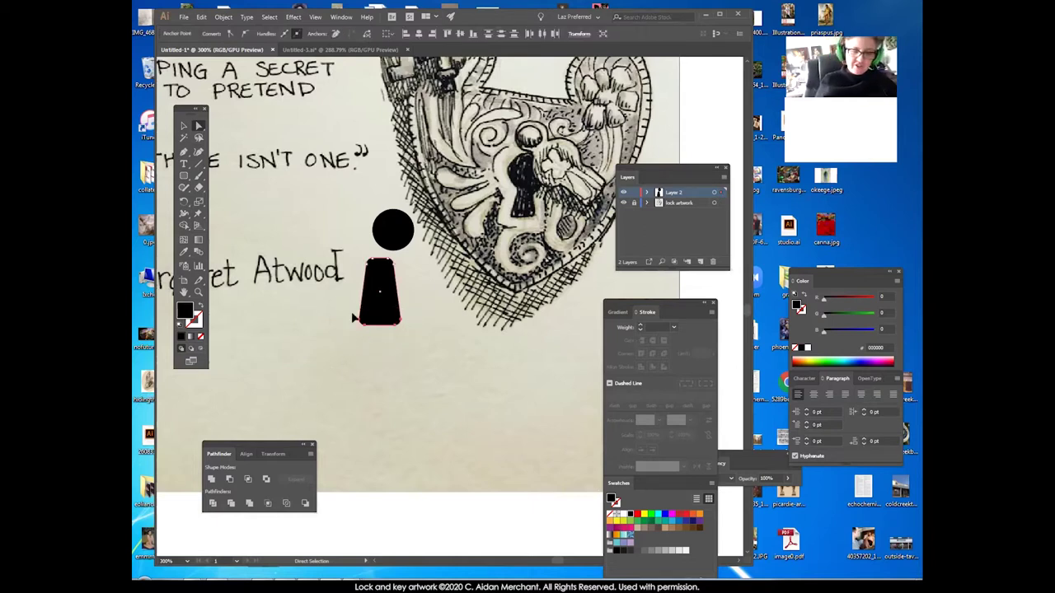
pyautogui.press('Up')
pyautogui.press('Up')
pyautogui.press('Up')
pyautogui.press('Up')
pyautogui.press('Up')
pyautogui.press('Up')
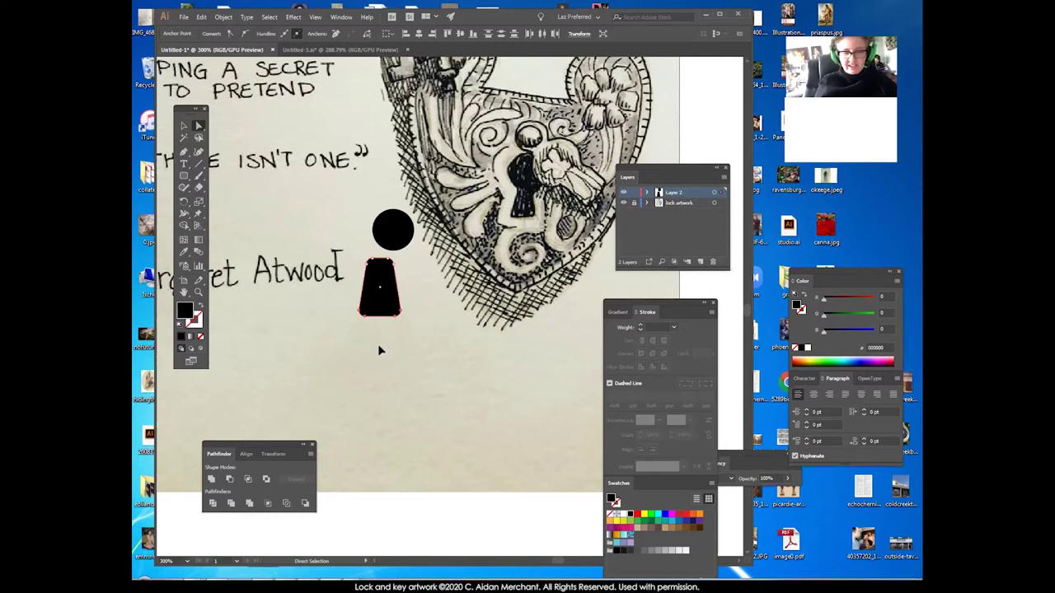
pyautogui.click(367, 366)
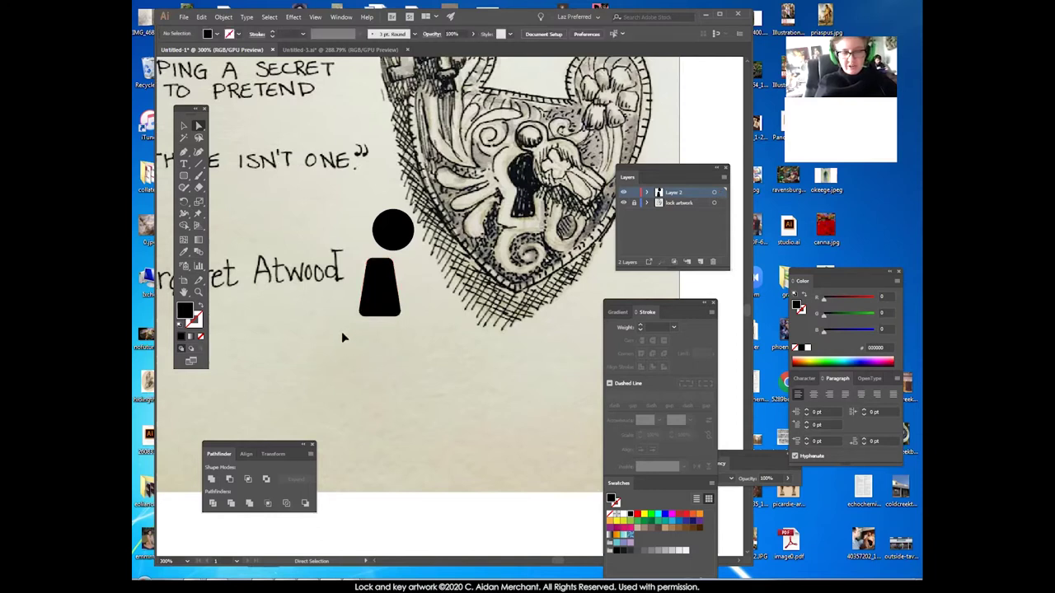
# Reselect the tapered shape's bottom corner points, fine-tune their height slightly upward and deselect the shape.
pyautogui.hotkey('ctrl', 'z')
pyautogui.hotkey('ctrl', 'z')
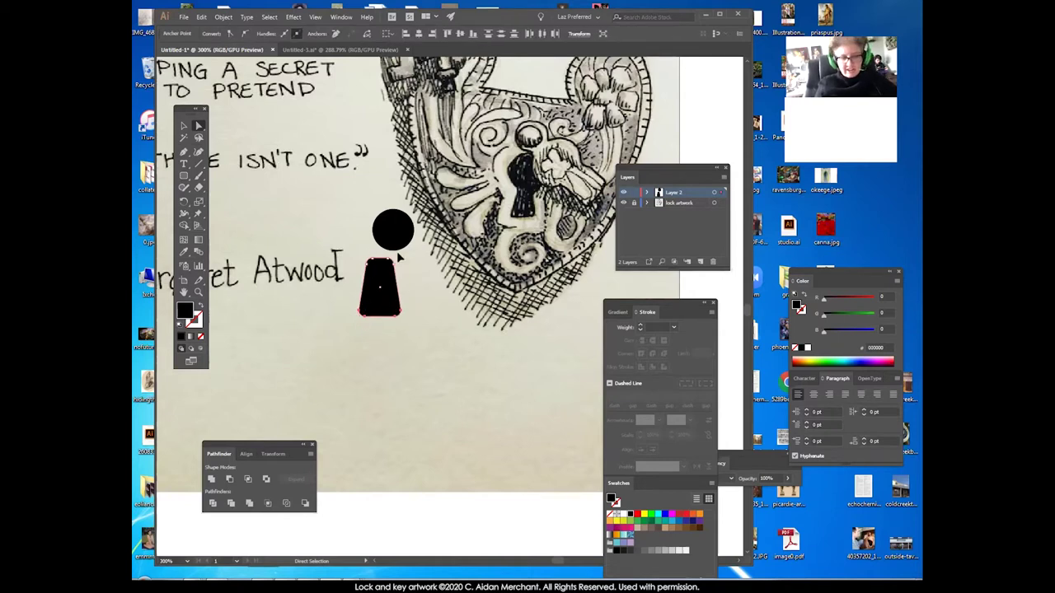
pyautogui.moveTo(392, 323); pyautogui.dragTo(421, 356)
pyautogui.hotkey('ctrl', 'z')
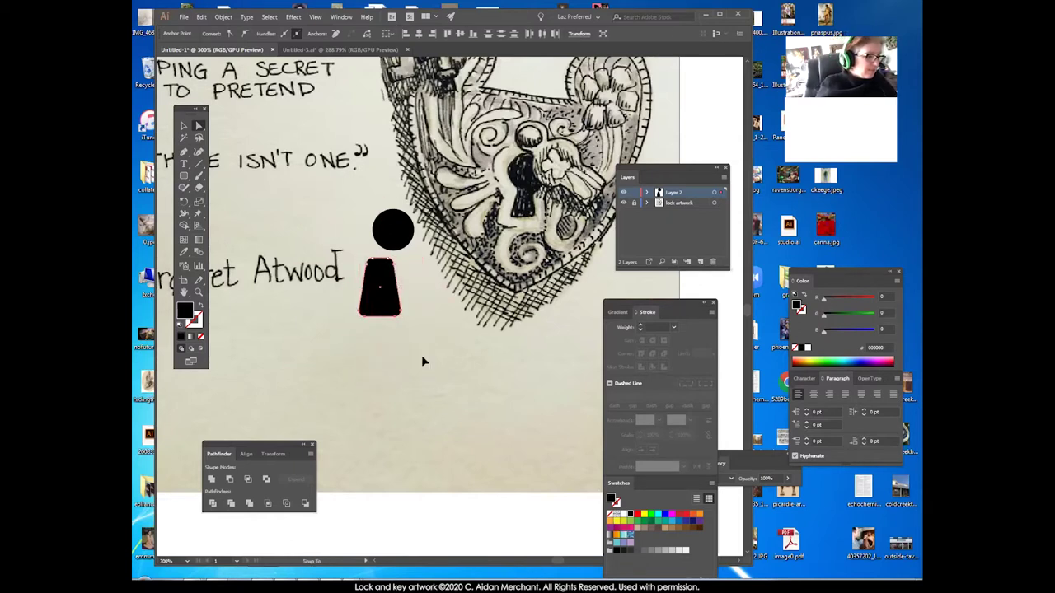
pyautogui.press('Down')
pyautogui.press('Down')
pyautogui.press('Up')
pyautogui.press('Up')
pyautogui.press('Down')
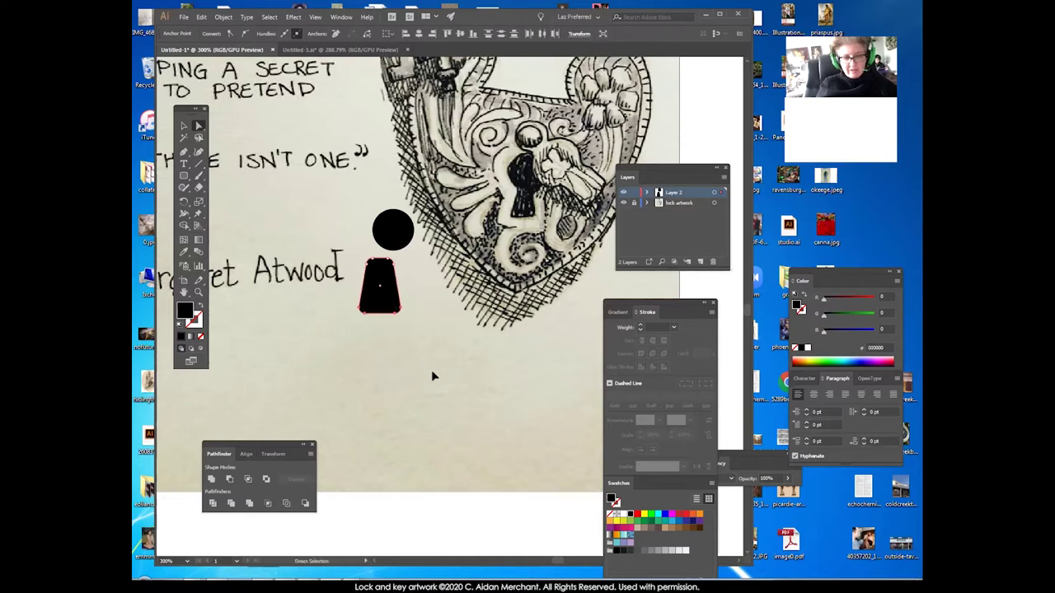
pyautogui.click(431, 378)
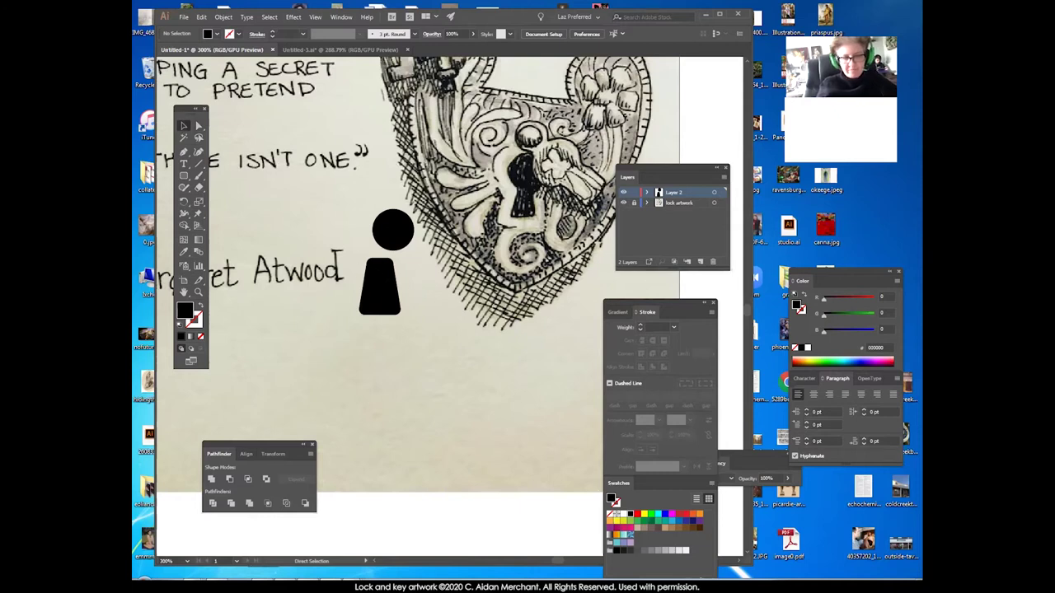
# Select the circle and the tapered shape together and align their horizontal centres.
pyautogui.press('v')
pyautogui.click(391, 317)
pyautogui.click(395, 306)
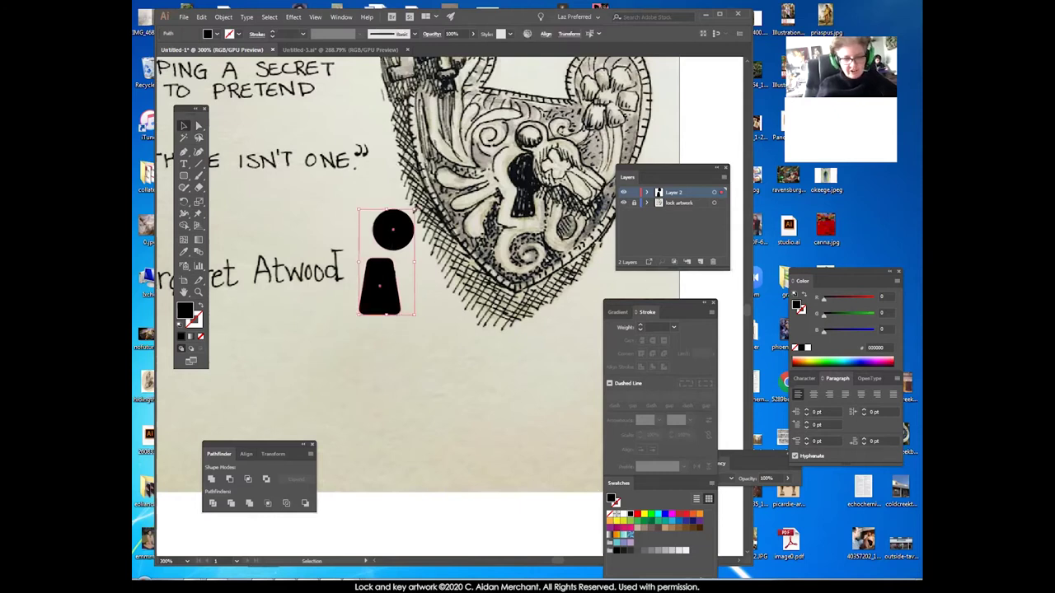
pyautogui.click(247, 454)
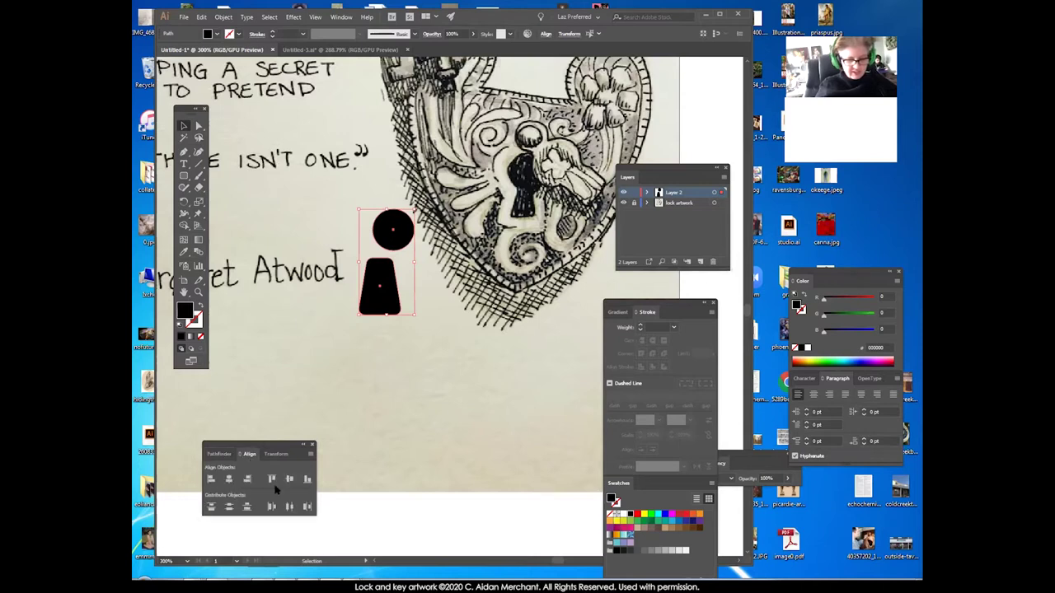
pyautogui.click(229, 478)
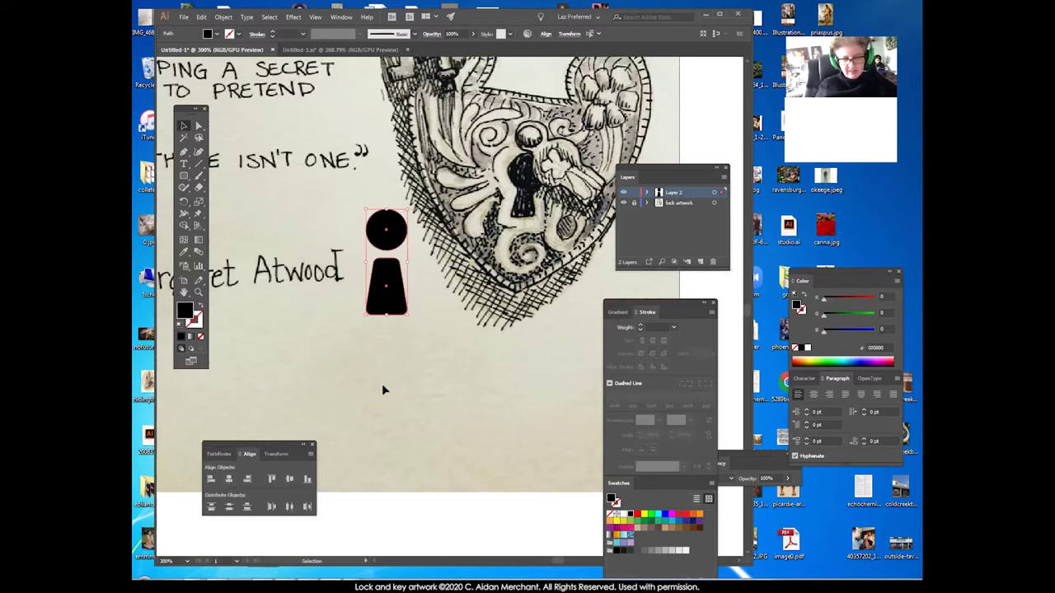
pyautogui.click(405, 329)
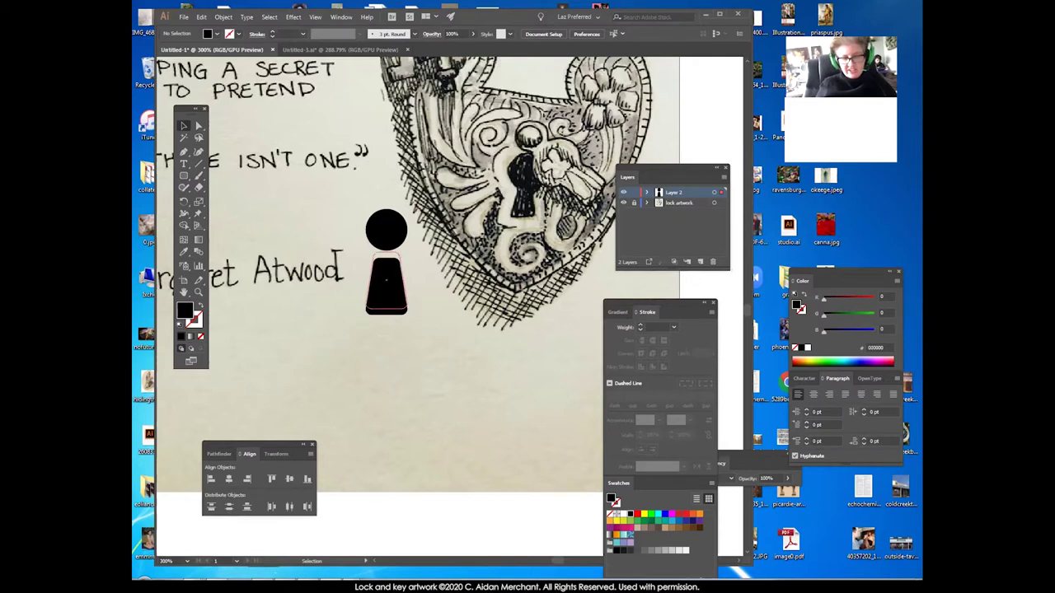
# Move the tapered shape up until it overlaps the circle's lower edge, and enlarge the circle slightly around its centre.
pyautogui.moveTo(389, 286); pyautogui.dragTo(388, 265)
pyautogui.click(393, 356)
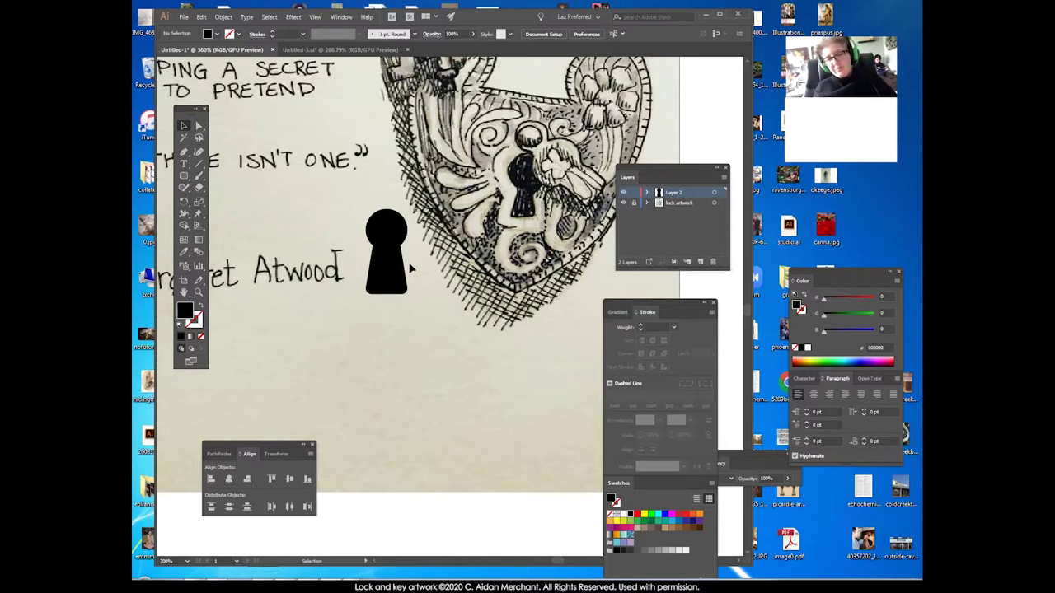
pyautogui.moveTo(407, 216); pyautogui.dragTo(414, 203)
pyautogui.click(426, 306)
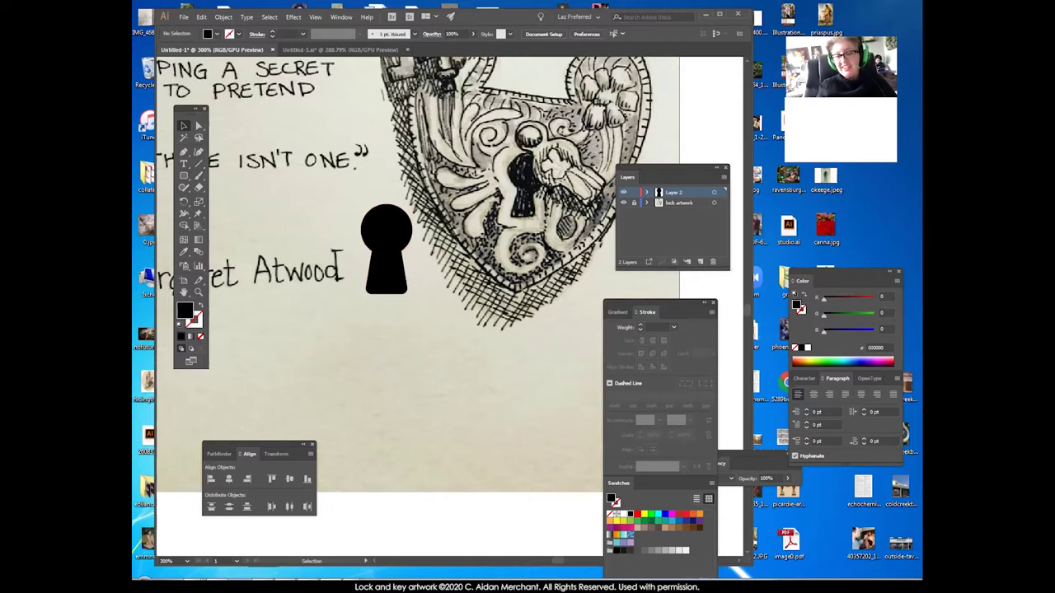
# Try to unite the overlapping circle and tapered shape into a single keyhole shape.
pyautogui.moveTo(365, 303); pyautogui.dragTo(416, 231)
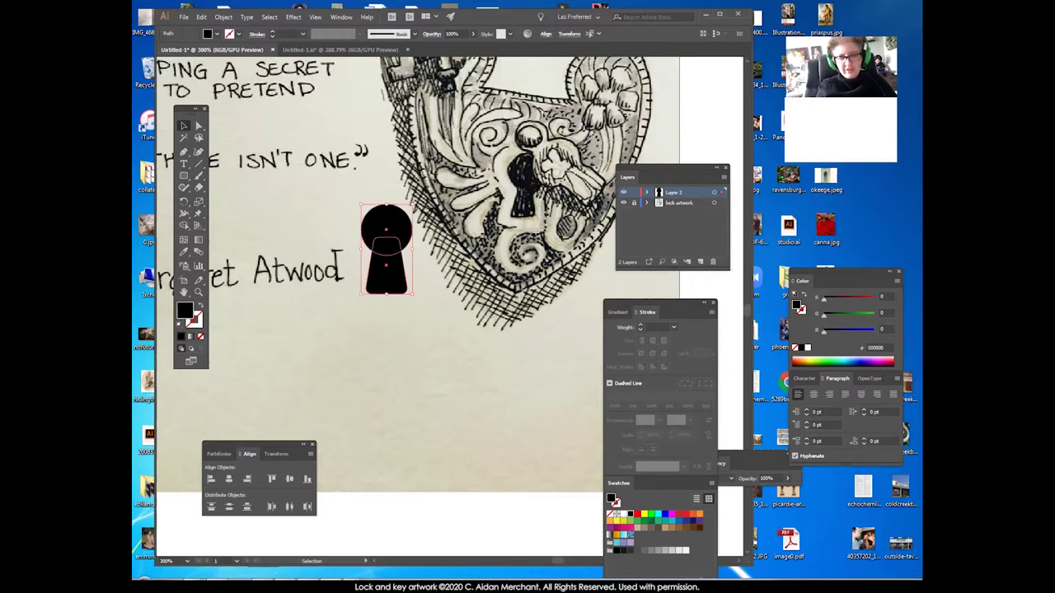
pyautogui.click(396, 328)
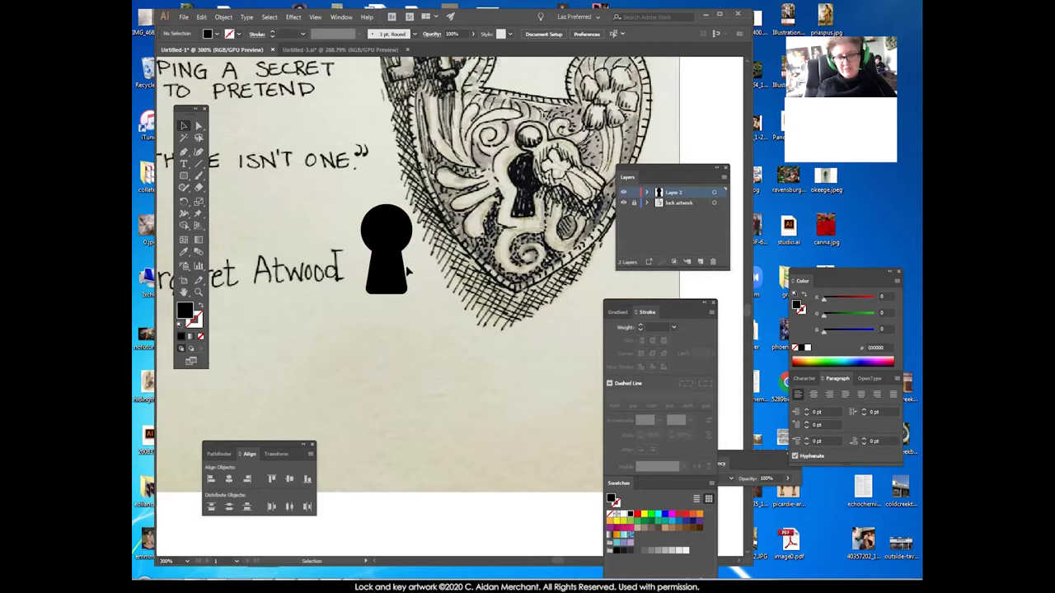
pyautogui.moveTo(366, 323); pyautogui.dragTo(413, 238)
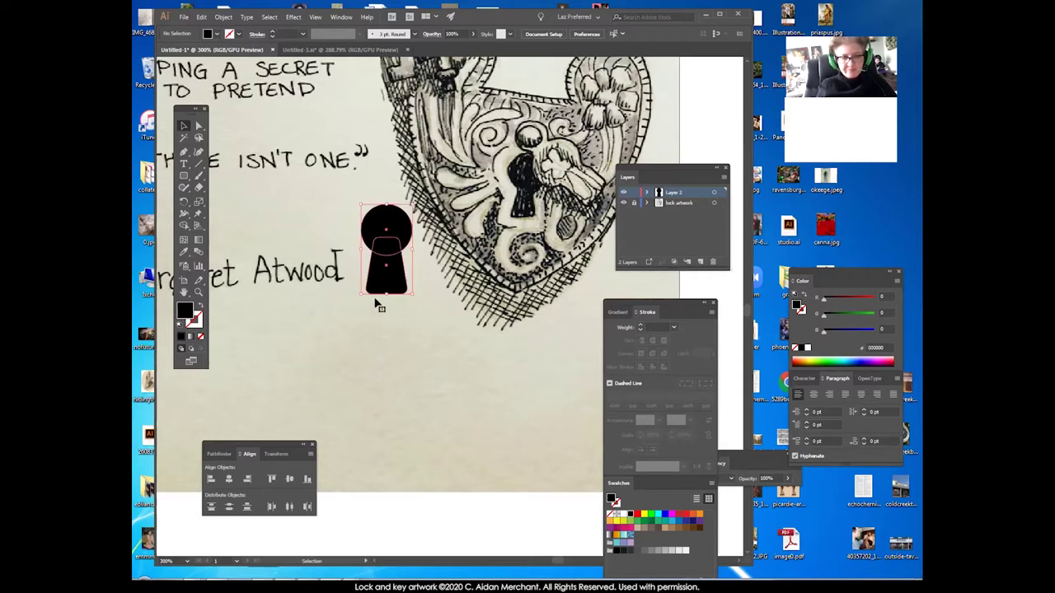
pyautogui.click(276, 454)
pyautogui.click(219, 454)
pyautogui.click(211, 479)
pyautogui.click(405, 363)
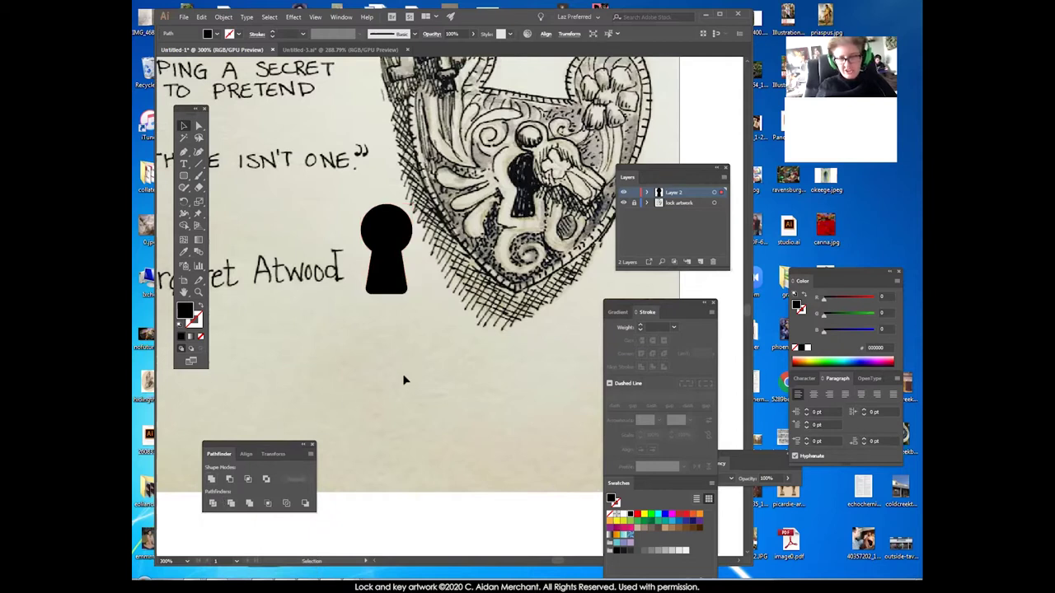
# Nudge the tapered shape's upper-left corner points slightly outward to widen its top.
pyautogui.press('z')
pyautogui.moveTo(362, 208); pyautogui.dragTo(505, 319)
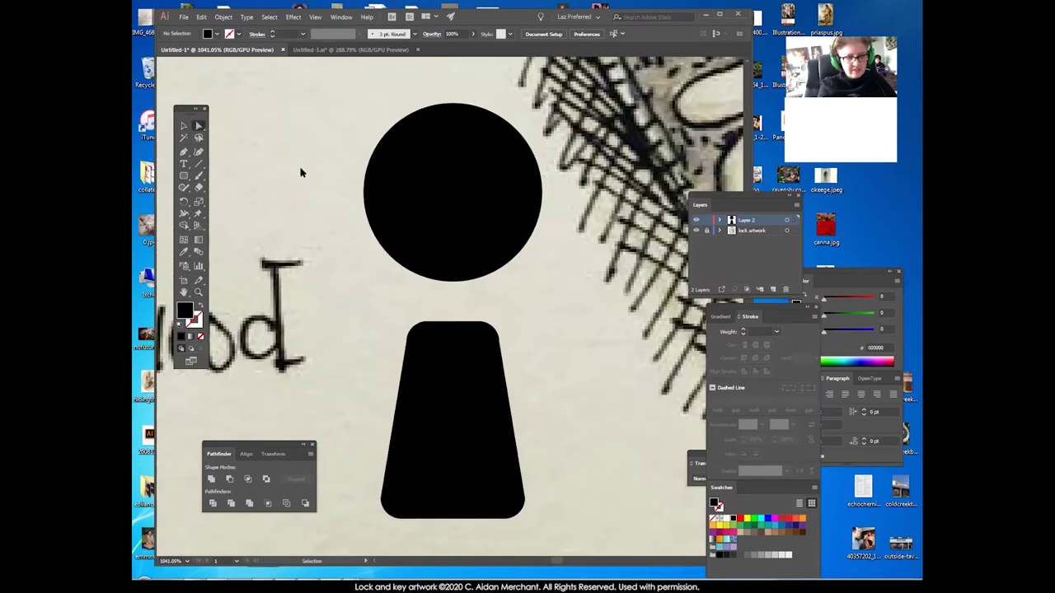
pyautogui.moveTo(396, 309); pyautogui.dragTo(433, 357)
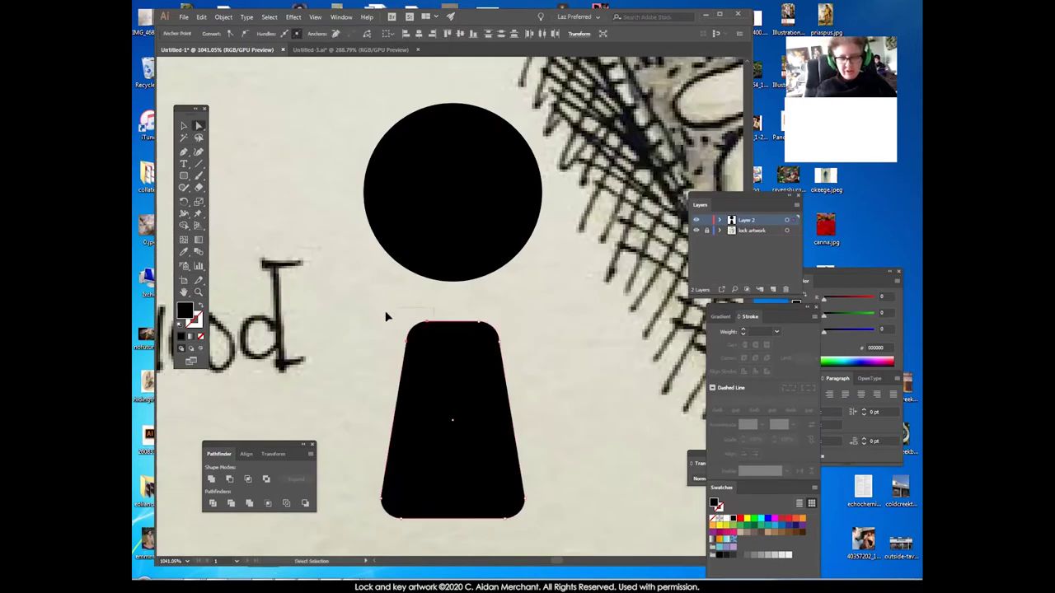
pyautogui.moveTo(384, 309); pyautogui.dragTo(430, 355)
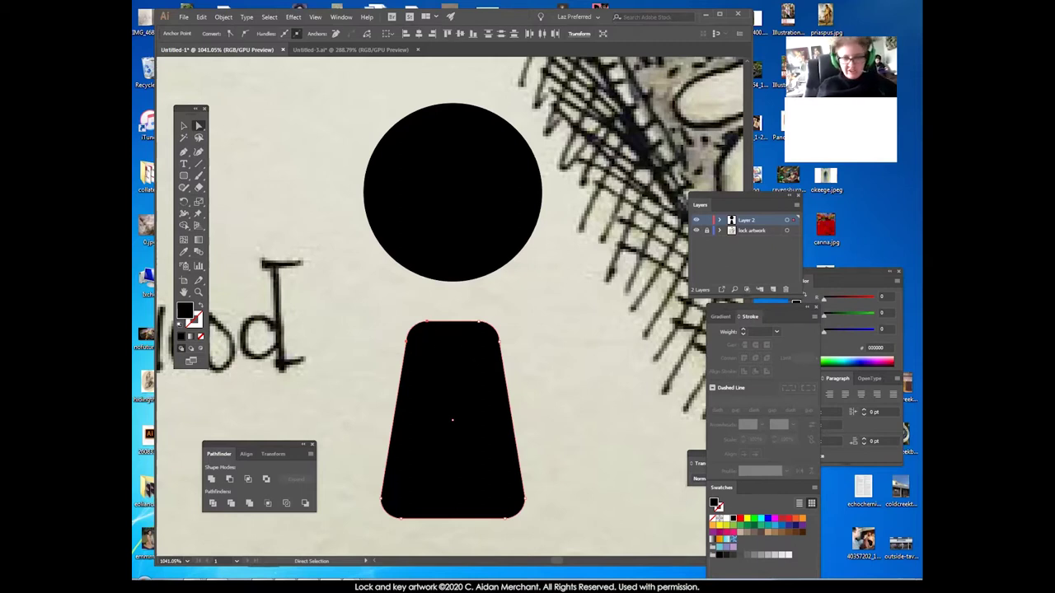
pyautogui.press('Left')
pyautogui.press('Left')
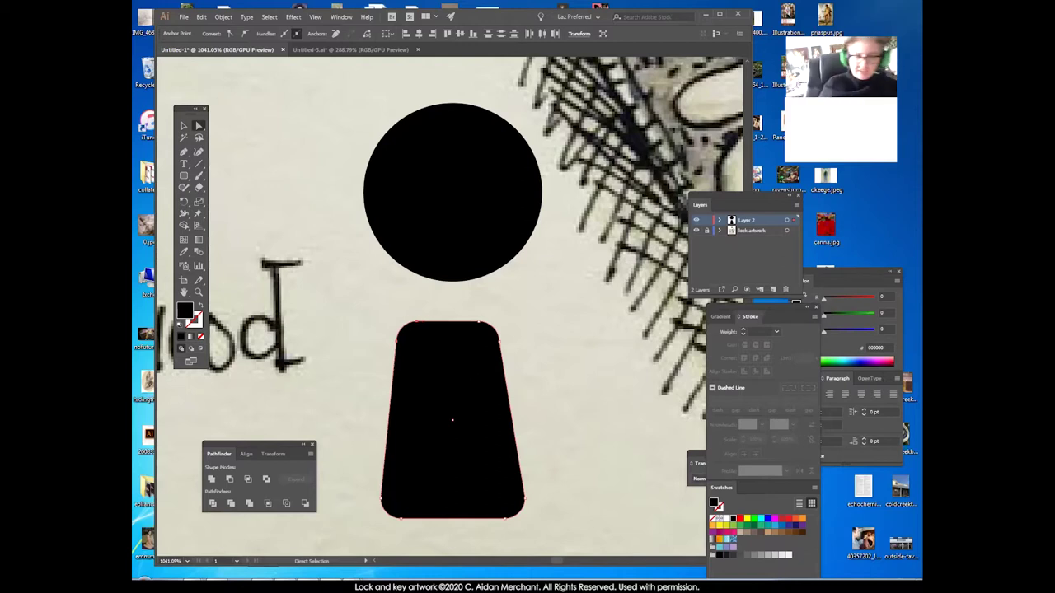
pyautogui.press('Right')
pyautogui.press('Right')
pyautogui.press('Right')
pyautogui.press('Left')
# Try nudging the tapered shape's upper-right corner points outward, then return them.
pyautogui.moveTo(522, 302); pyautogui.dragTo(473, 348)
pyautogui.press('Right')
pyautogui.press('Right')
pyautogui.press('Left')
pyautogui.press('Left')
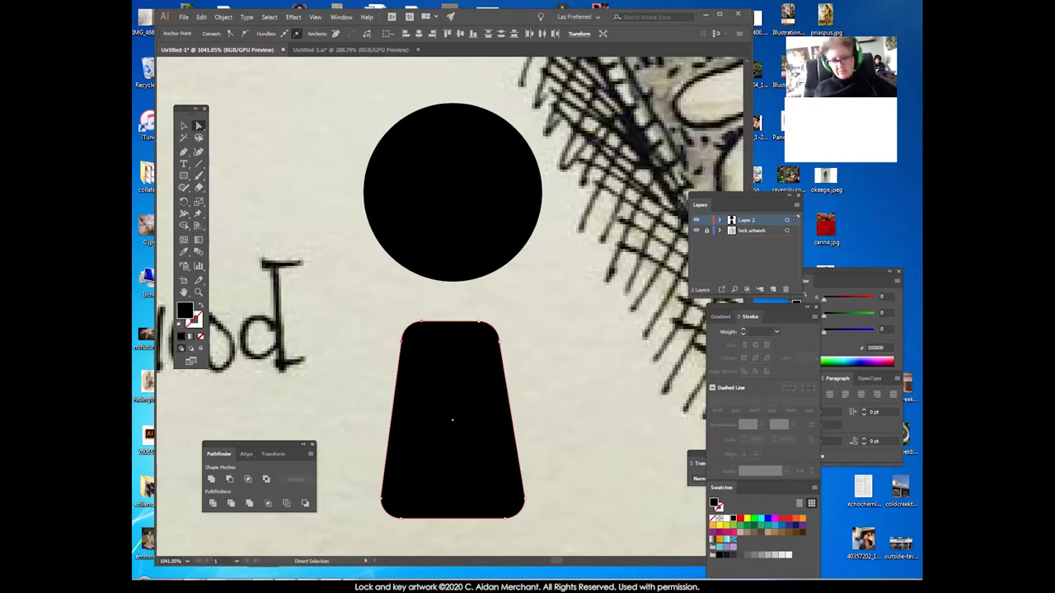
# Move the tapered shape up closer to the circle and centre the two shapes horizontally on each other.
pyautogui.moveTo(453, 421); pyautogui.dragTo(453, 410)
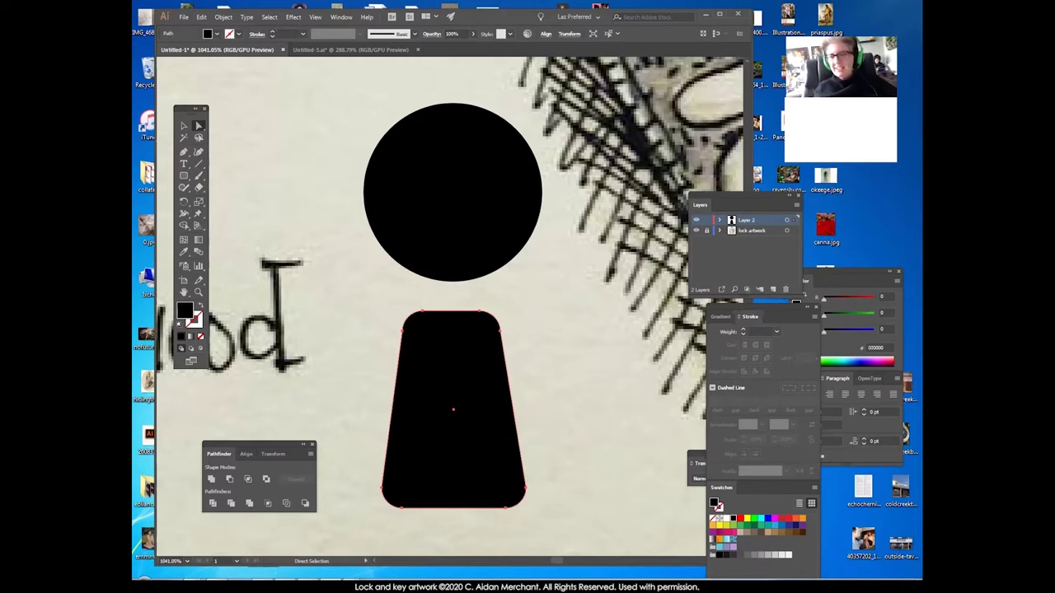
pyautogui.moveTo(454, 410); pyautogui.dragTo(455, 399)
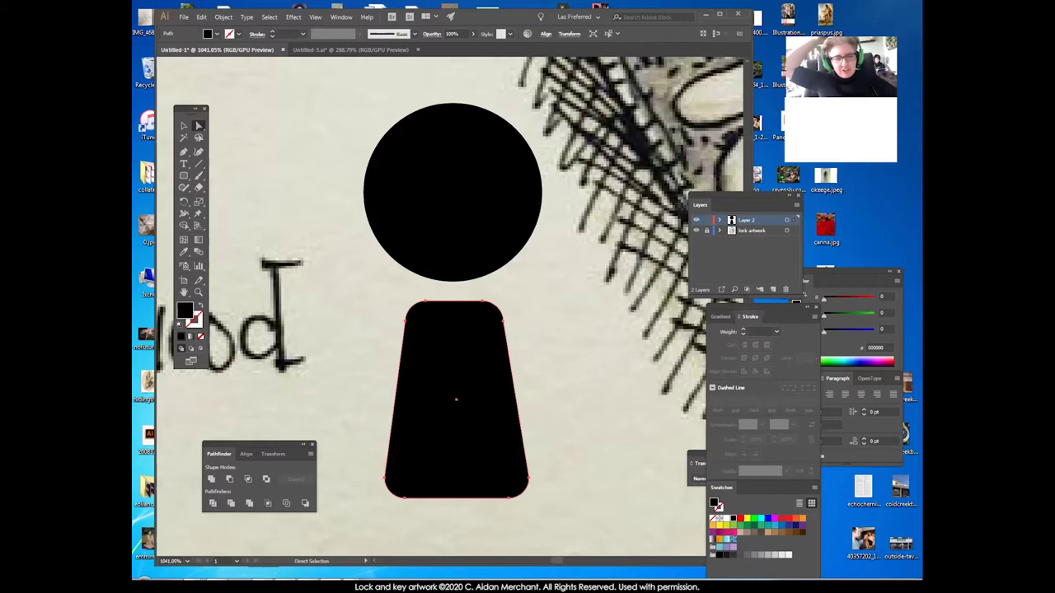
pyautogui.click(184, 126)
pyautogui.moveTo(355, 212); pyautogui.dragTo(435, 334)
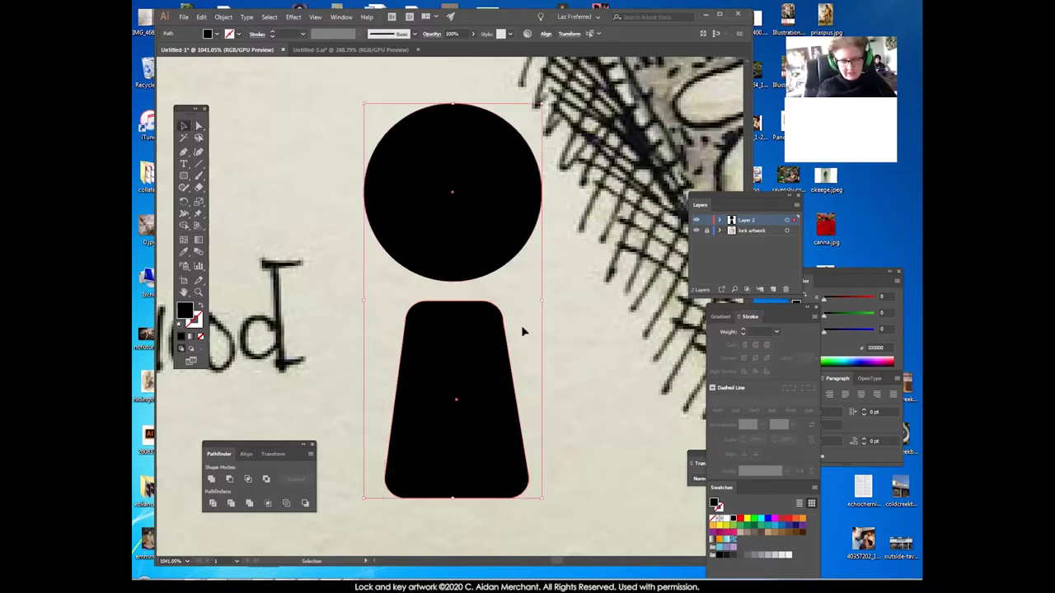
pyautogui.click(248, 454)
pyautogui.click(229, 480)
# Raise the tapered shape so its upper end overlaps the bottom of the circle, and deselect it.
pyautogui.hotkey('ctrl', 'shift', 'a')
pyautogui.moveTo(490, 176); pyautogui.dragTo(570, 307)
pyautogui.hotkey('ctrl', 'z')
pyautogui.moveTo(338, 186); pyautogui.dragTo(537, 368)
pyautogui.click(537, 368)
pyautogui.moveTo(472, 387); pyautogui.dragTo(454, 310)
pyautogui.click(554, 357)
# Lower the tapered shape slightly for a longer keyhole body, keeping its top overlapped by the circle.
pyautogui.click(199, 294)
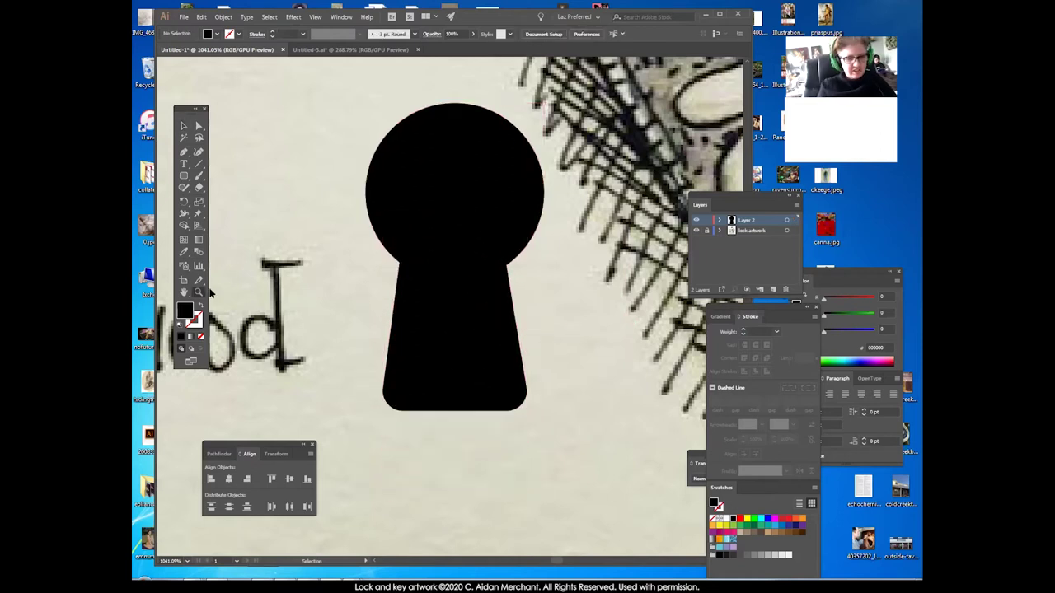
pyautogui.keyDown('alt'); pyautogui.click(503, 344); pyautogui.keyUp('alt')
pyautogui.keyDown('alt'); pyautogui.click(502, 344); pyautogui.keyUp('alt')
pyautogui.keyDown('alt'); pyautogui.click(502, 343); pyautogui.keyUp('alt')
pyautogui.moveTo(451, 327); pyautogui.dragTo(600, 287)
pyautogui.click(184, 126)
pyautogui.moveTo(383, 265); pyautogui.dragTo(384, 270)
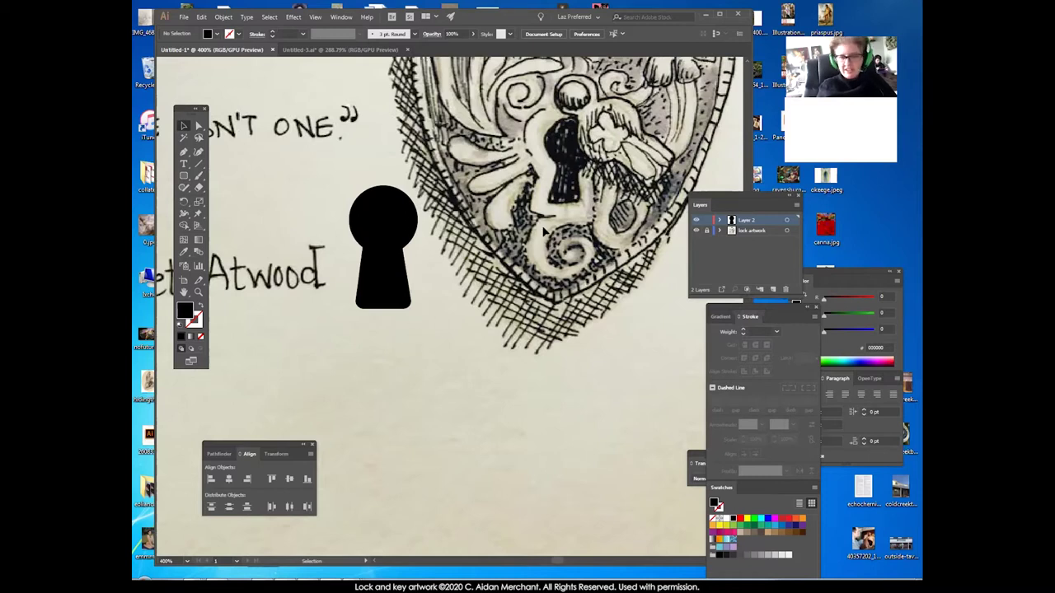
# Unite the circle and the tapered shape into one keyhole path and deselect it.
pyautogui.moveTo(325, 303); pyautogui.dragTo(395, 263)
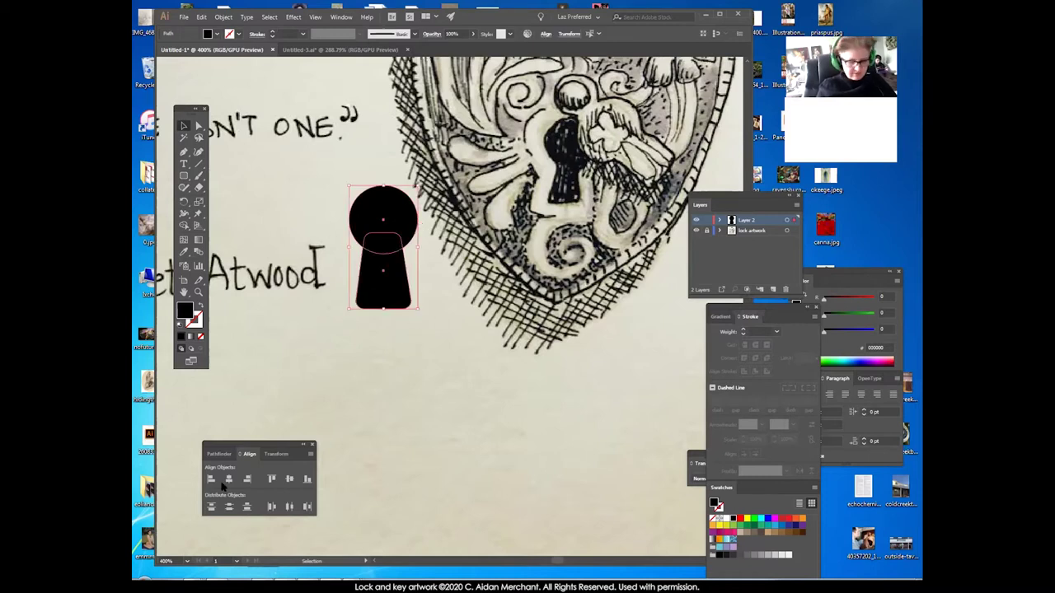
pyautogui.click(219, 454)
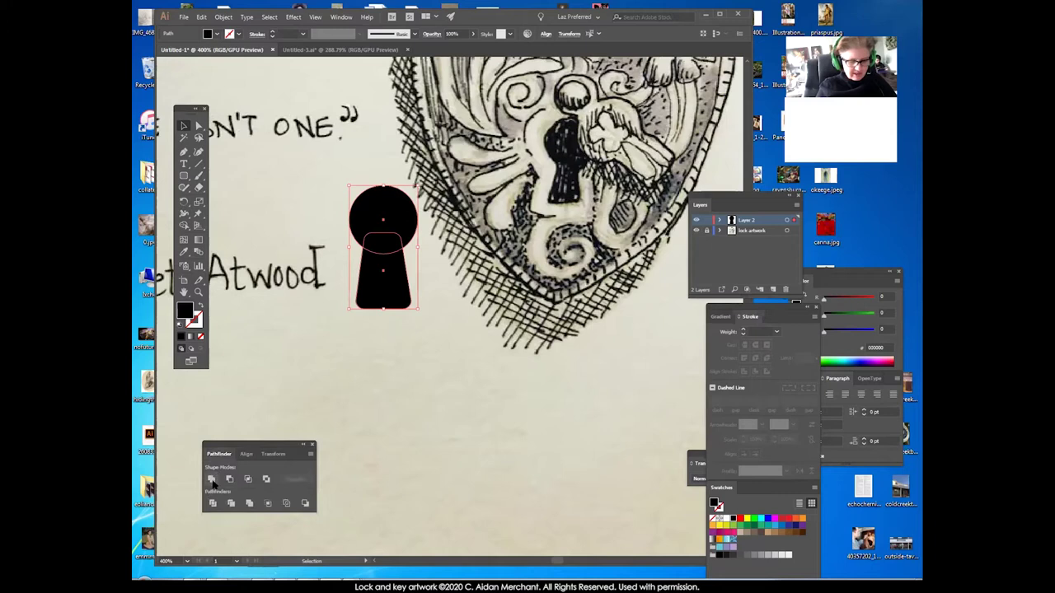
pyautogui.click(213, 481)
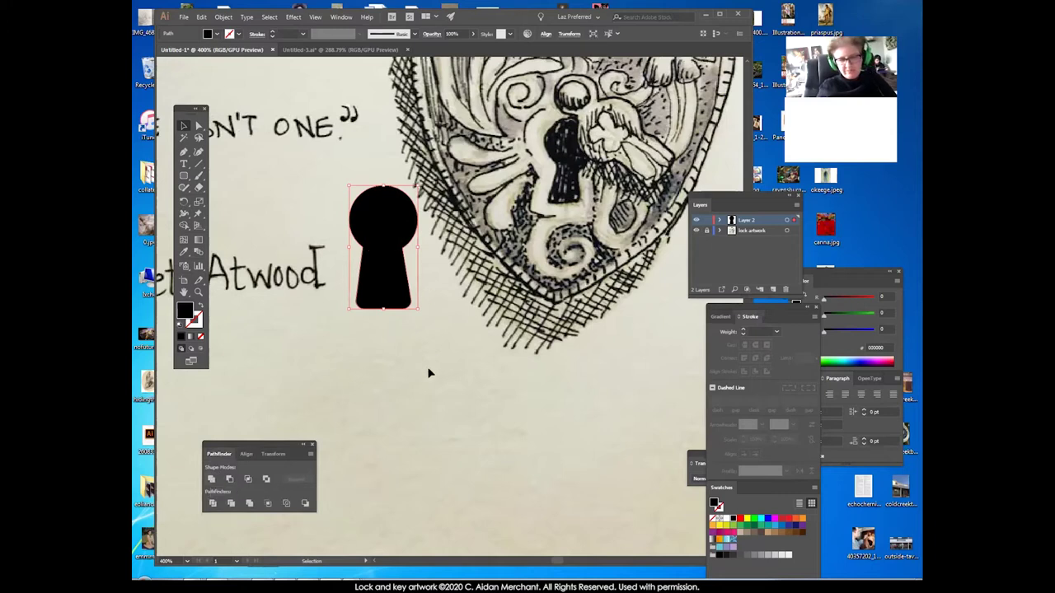
pyautogui.click(360, 464)
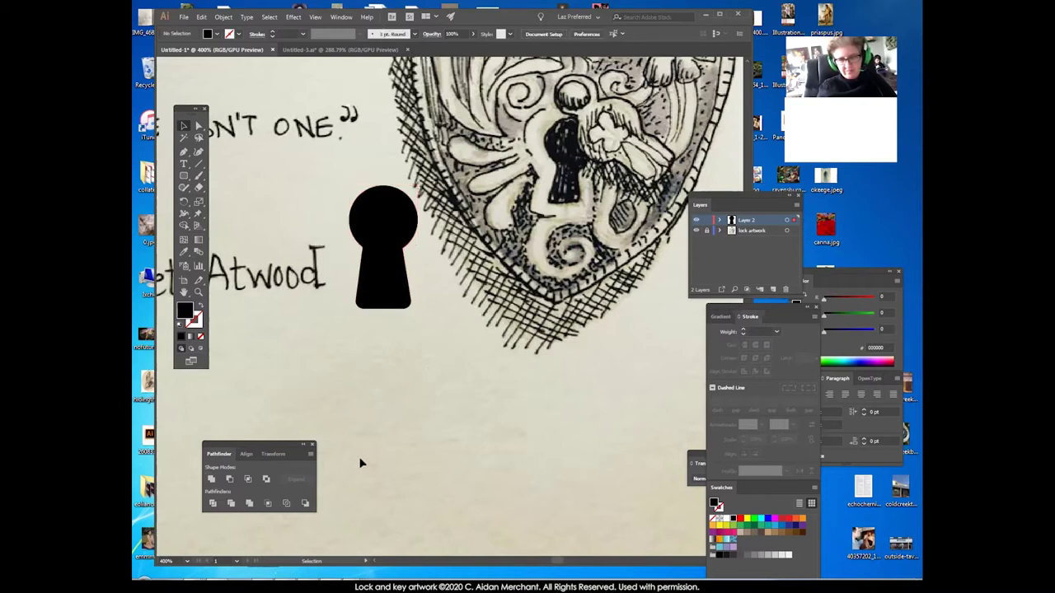
# Select the united keyhole and examine its outline and anchor points up close, especially where the circle meets the body.
pyautogui.moveTo(428, 346); pyautogui.dragTo(477, 390)
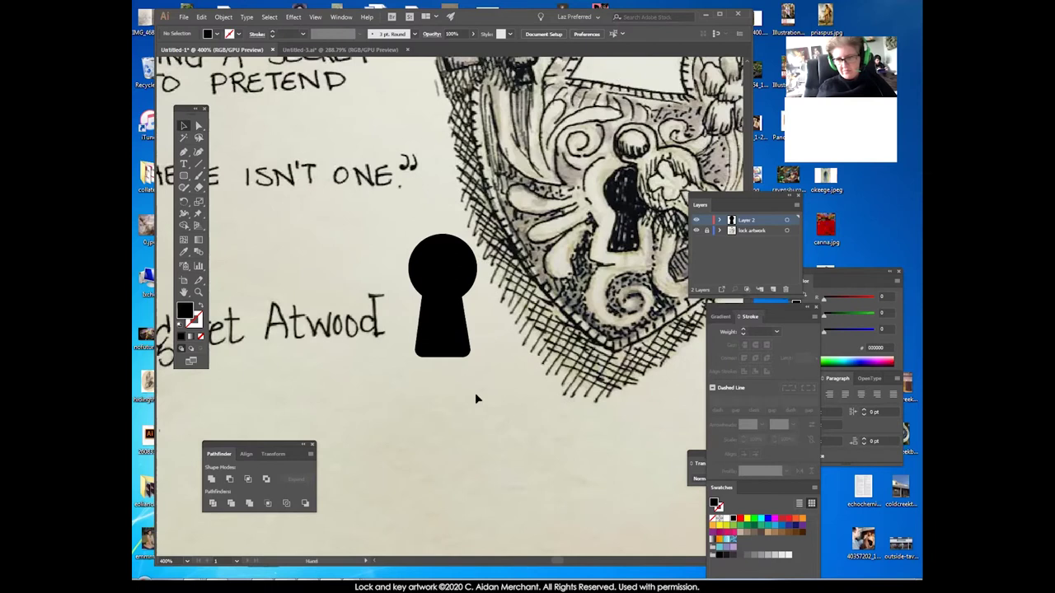
pyautogui.press('z')
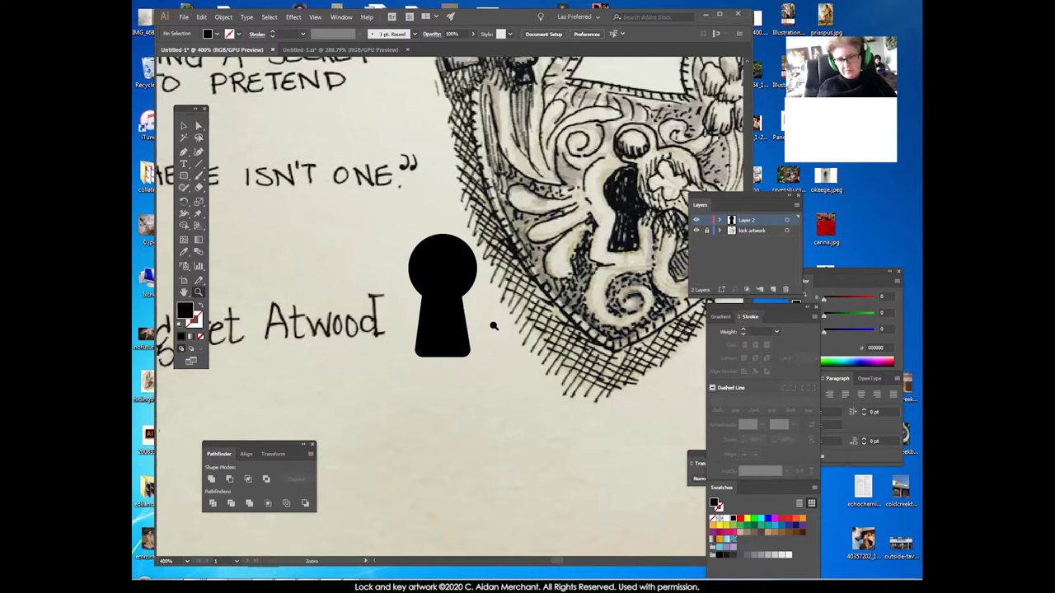
pyautogui.hotkey('ctrl', 'a')
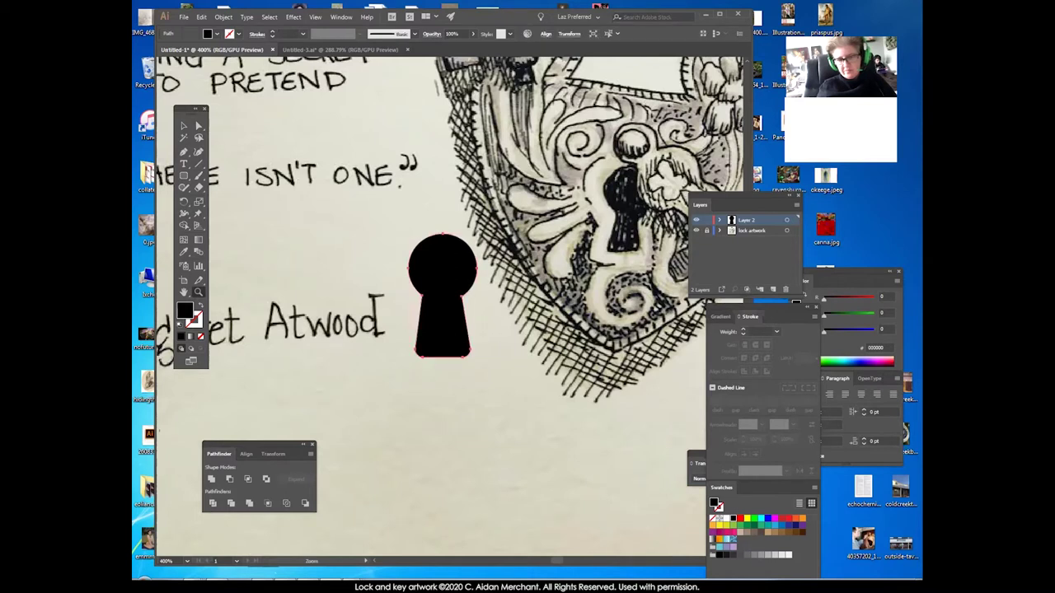
pyautogui.click(402, 252)
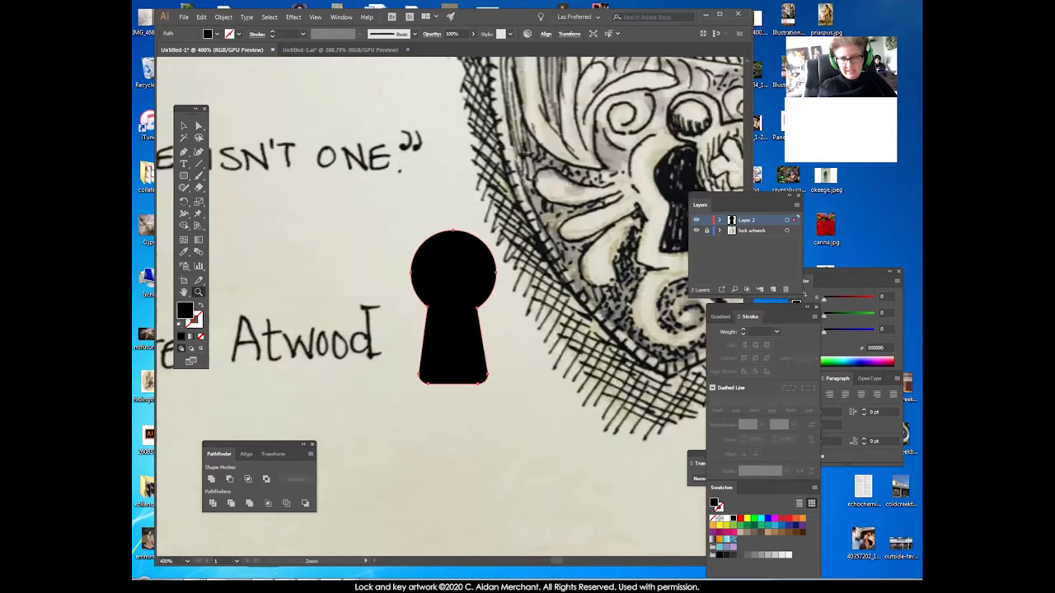
pyautogui.moveTo(506, 363); pyautogui.dragTo(432, 159)
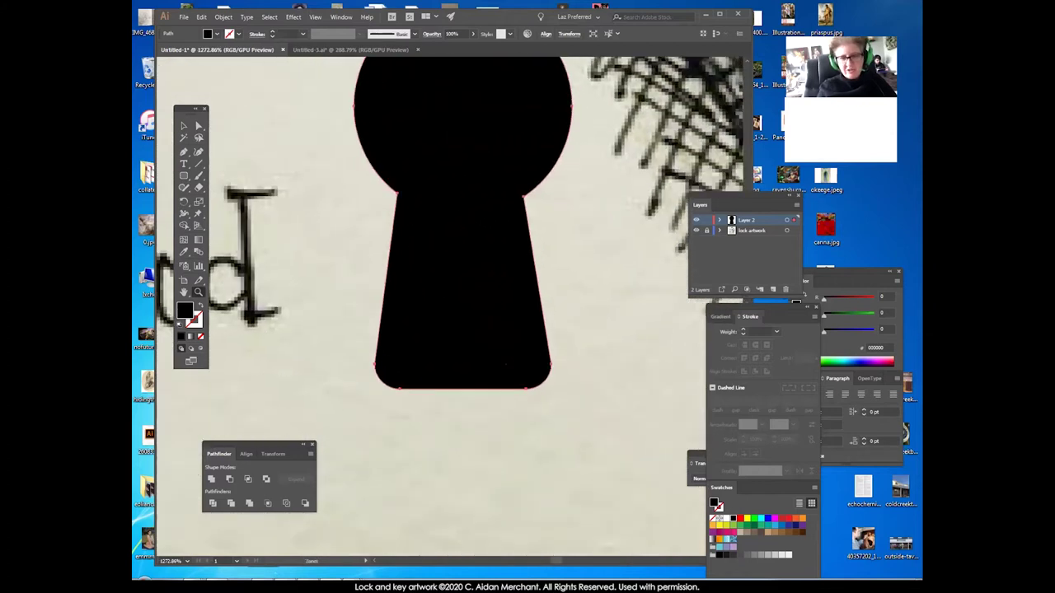
pyautogui.click(482, 223)
pyautogui.moveTo(482, 222); pyautogui.dragTo(522, 328)
pyautogui.keyDown('alt'); pyautogui.click(501, 311); pyautogui.keyUp('alt')
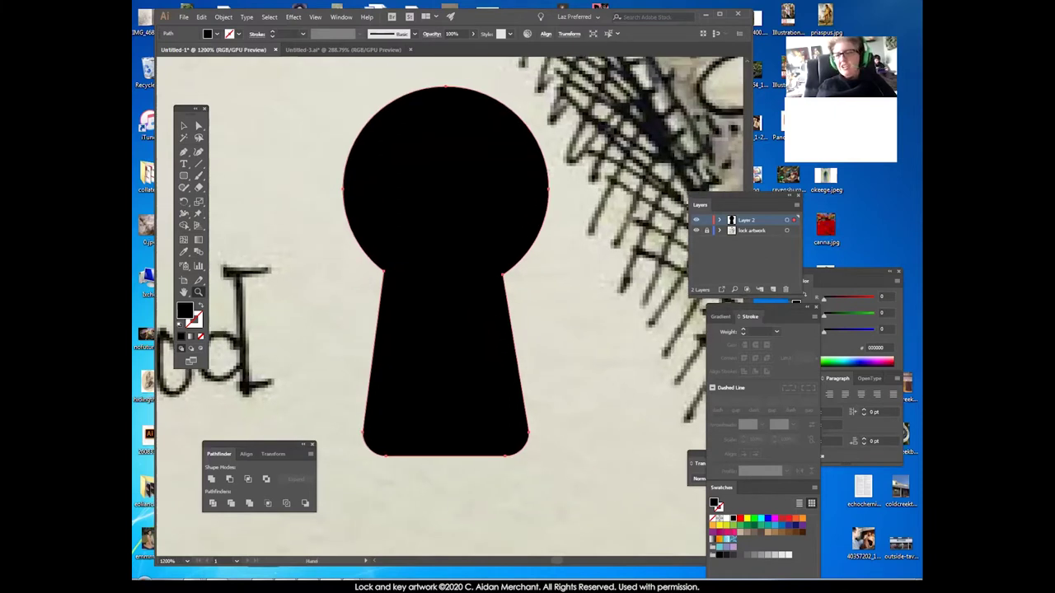
pyautogui.press('a')
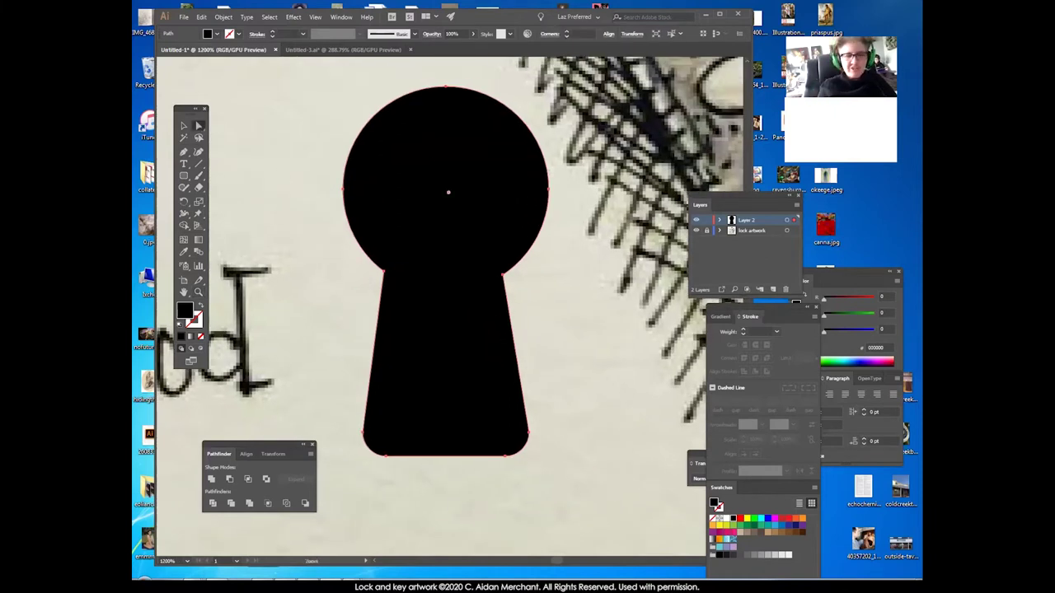
pyautogui.click(281, 114)
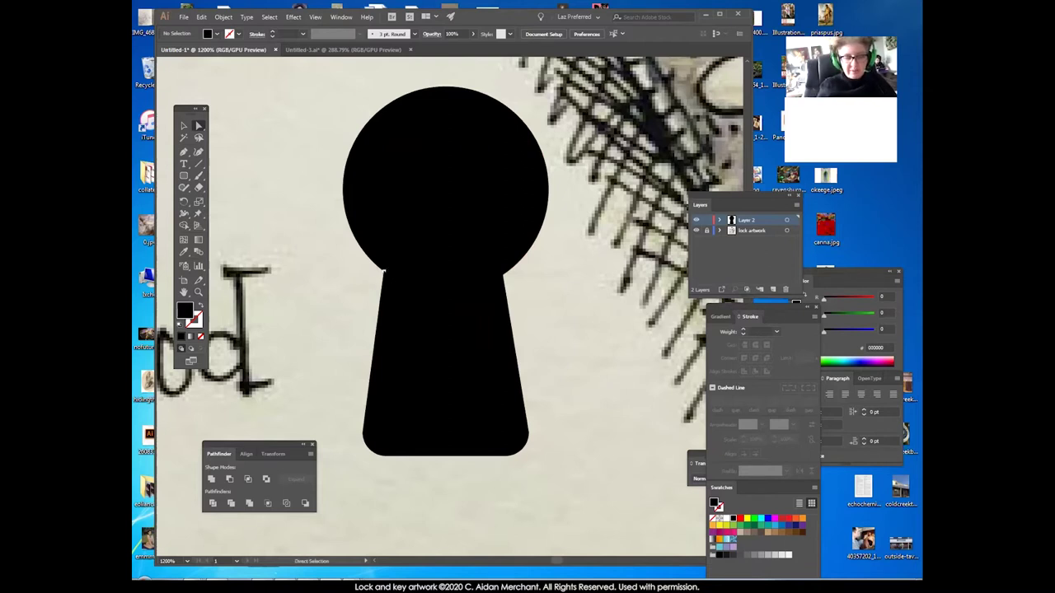
# Select the anchor point where the circle meets the body on the left side and examine its handles up close.
pyautogui.click(384, 270)
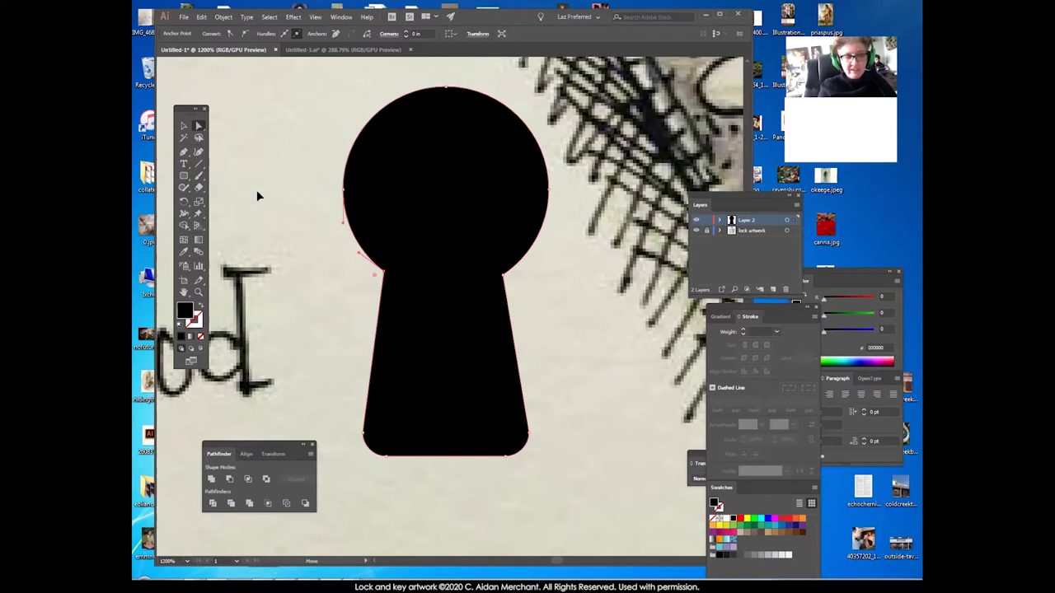
pyautogui.click(198, 292)
pyautogui.moveTo(363, 239); pyautogui.dragTo(528, 272)
pyautogui.press('space')
pyautogui.moveTo(563, 386); pyautogui.dragTo(601, 317)
pyautogui.click(199, 126)
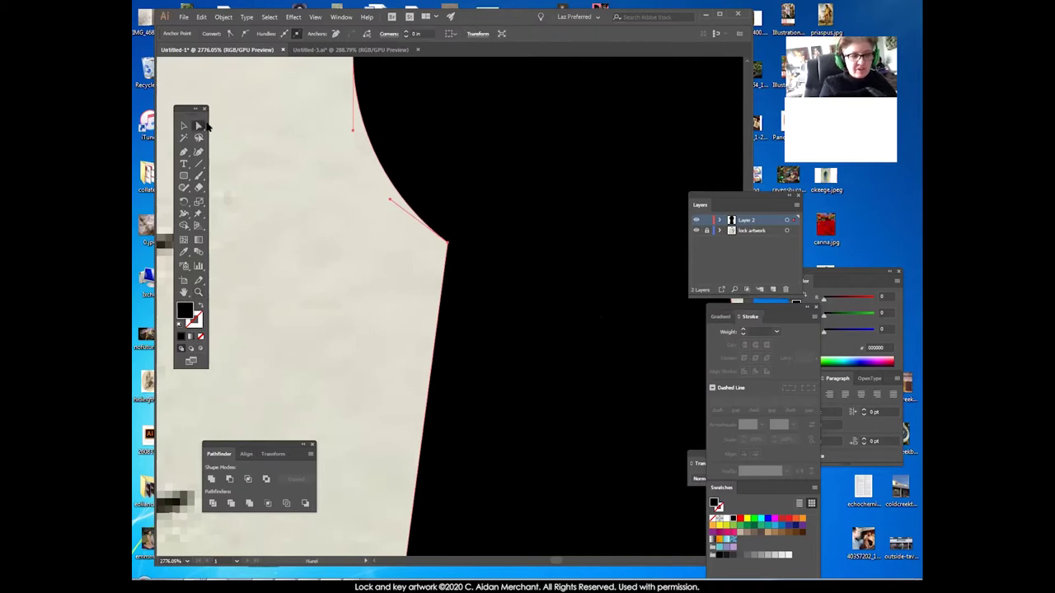
pyautogui.click(445, 243)
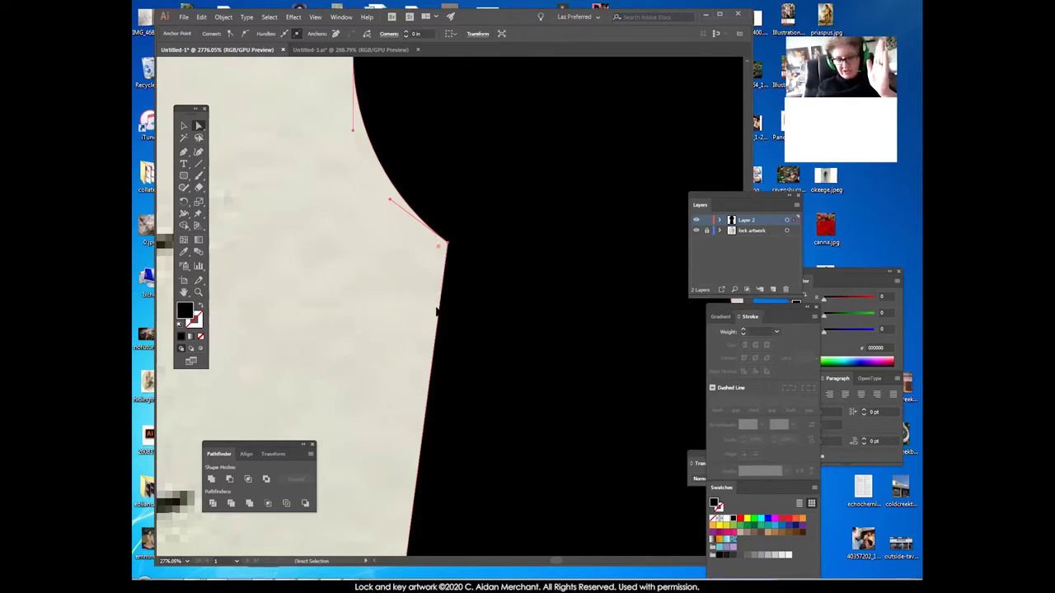
pyautogui.moveTo(390, 200)
pyautogui.mouseDown()
pyautogui.moveTo(362, 326)
pyautogui.moveTo(600, 137)
pyautogui.moveTo(443, 103)
pyautogui.moveTo(568, 234)
pyautogui.moveTo(302, 299)
pyautogui.moveTo(353, 123)
pyautogui.moveTo(390, 199)
pyautogui.mouseUp()
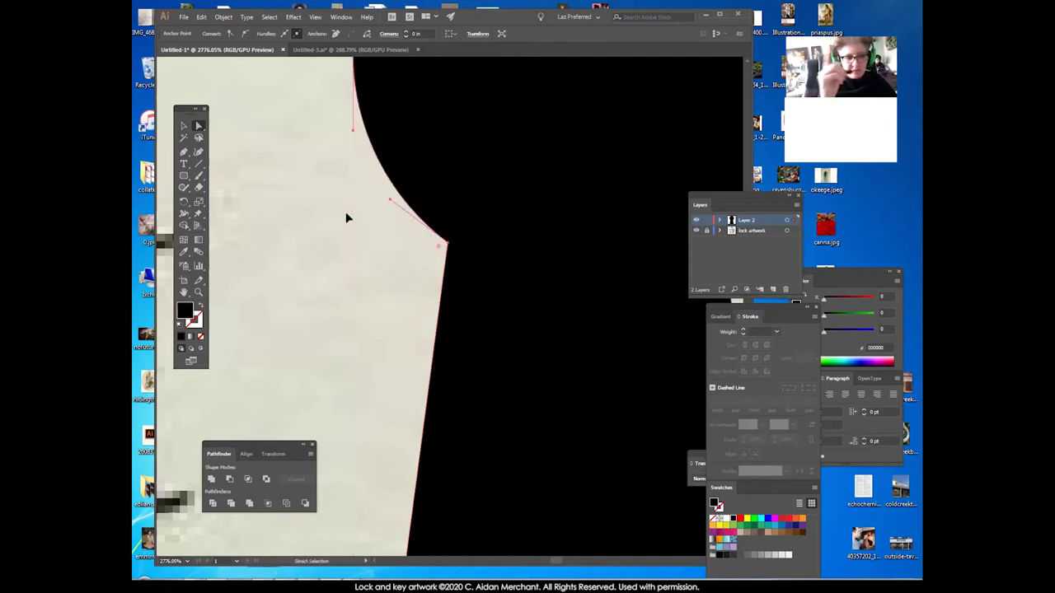
# Try smoothing the left junction corner by pulling curve handles out of it with the Anchor Point tool.
pyautogui.click(183, 153)
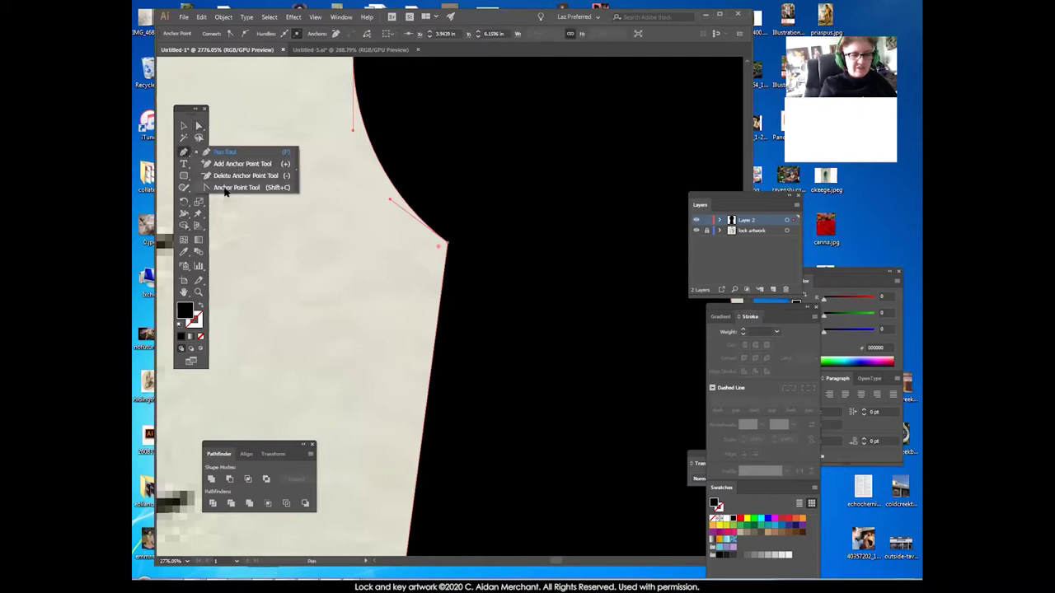
pyautogui.moveTo(448, 243); pyautogui.dragTo(527, 327)
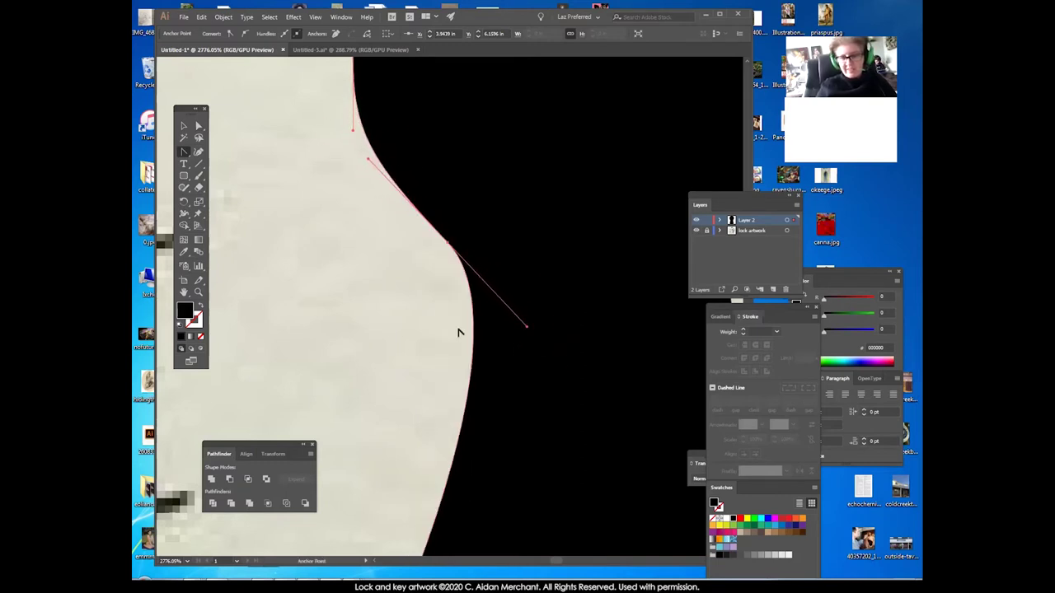
pyautogui.click(198, 292)
pyautogui.keyDown('alt'); pyautogui.click(568, 278); pyautogui.keyUp('alt')
pyautogui.keyDown('alt'); pyautogui.click(569, 279); pyautogui.keyUp('alt')
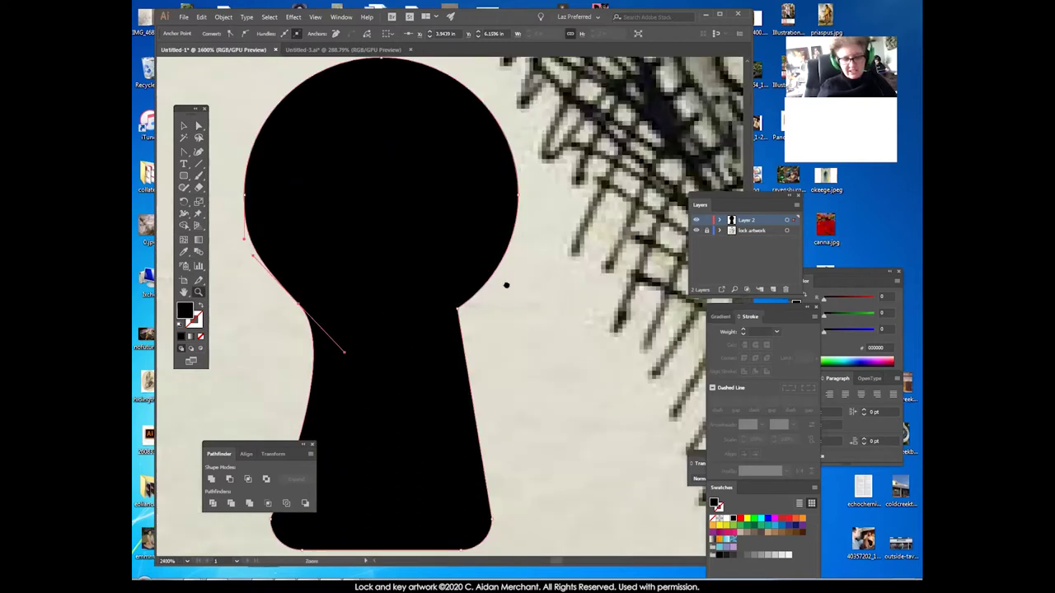
pyautogui.moveTo(506, 285); pyautogui.dragTo(586, 252)
# Try smoothing the right junction corner with the Anchor Point tool, and undo the attempt.
pyautogui.click(198, 127)
pyautogui.hotkey('ctrl', 'z')
pyautogui.click(183, 153)
pyautogui.click(183, 153)
pyautogui.moveTo(392, 236); pyautogui.dragTo(432, 276)
pyautogui.moveTo(551, 240); pyautogui.dragTo(591, 213)
pyautogui.keyDown('ctrl'); pyautogui.click(609, 322); pyautogui.keyUp('ctrl')
pyautogui.moveTo(610, 323); pyautogui.dragTo(635, 369)
pyautogui.hotkey('ctrl', 'z')
pyautogui.hotkey('ctrl', 'z')
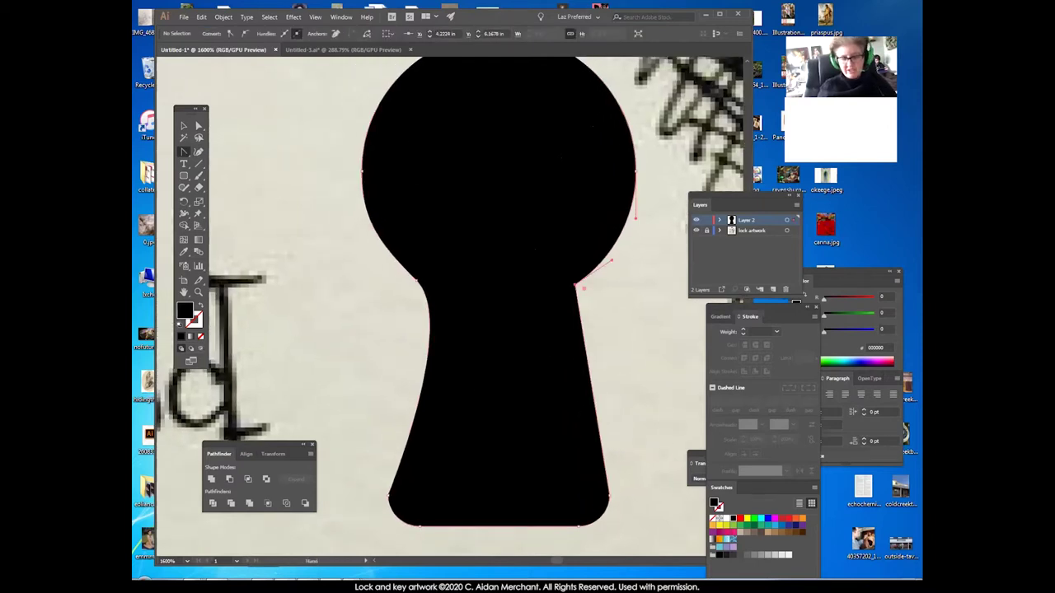
# Add one anchor point on the circle's arc and one on the body's side, either side of the left junction corner.
pyautogui.moveTo(184, 152)
pyautogui.mouseDown()
pyautogui.moveTo(216, 150)
pyautogui.moveTo(186, 154)
pyautogui.mouseUp()
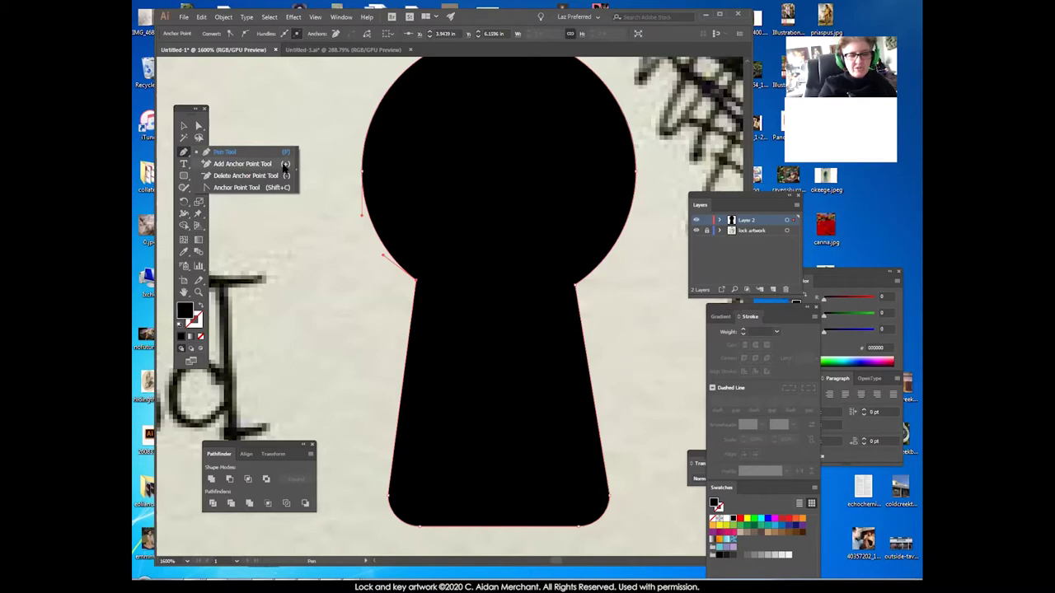
pyautogui.moveTo(285, 166); pyautogui.dragTo(285, 166)
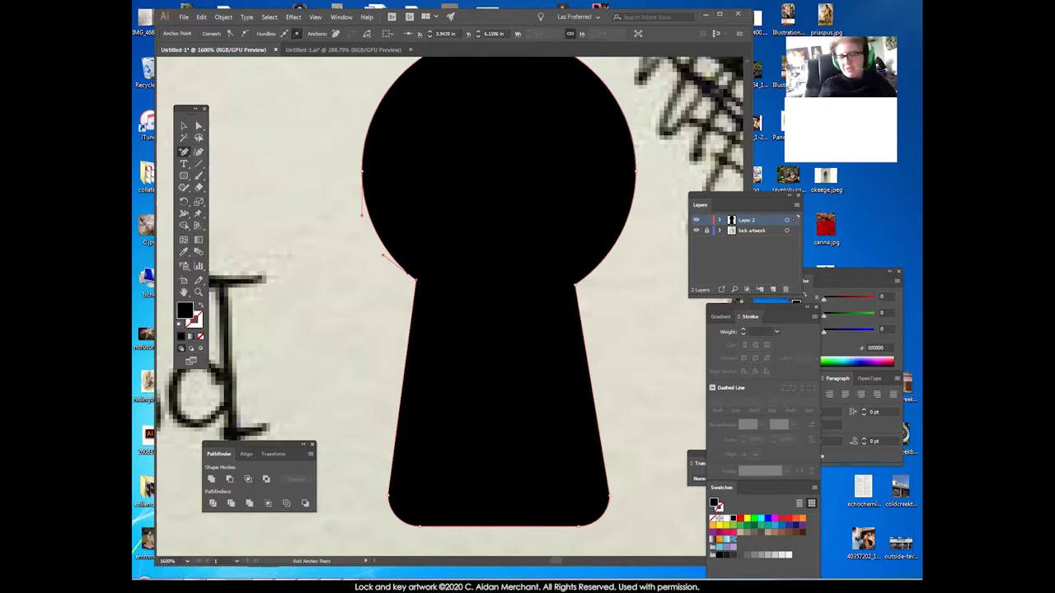
pyautogui.click(199, 293)
pyautogui.click(417, 277)
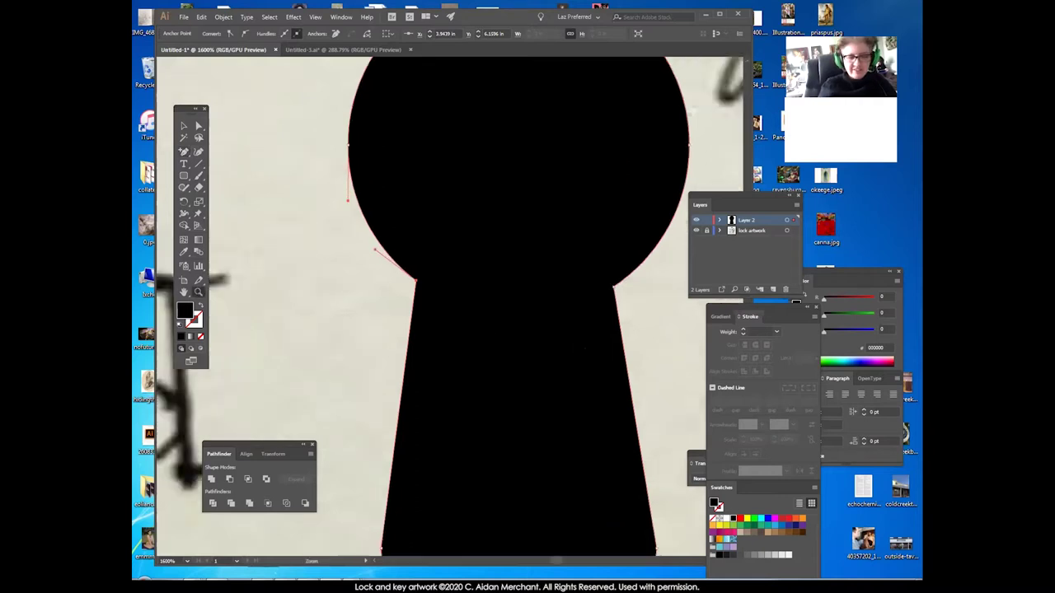
pyautogui.press('p')
pyautogui.click(381, 255)
pyautogui.click(408, 336)
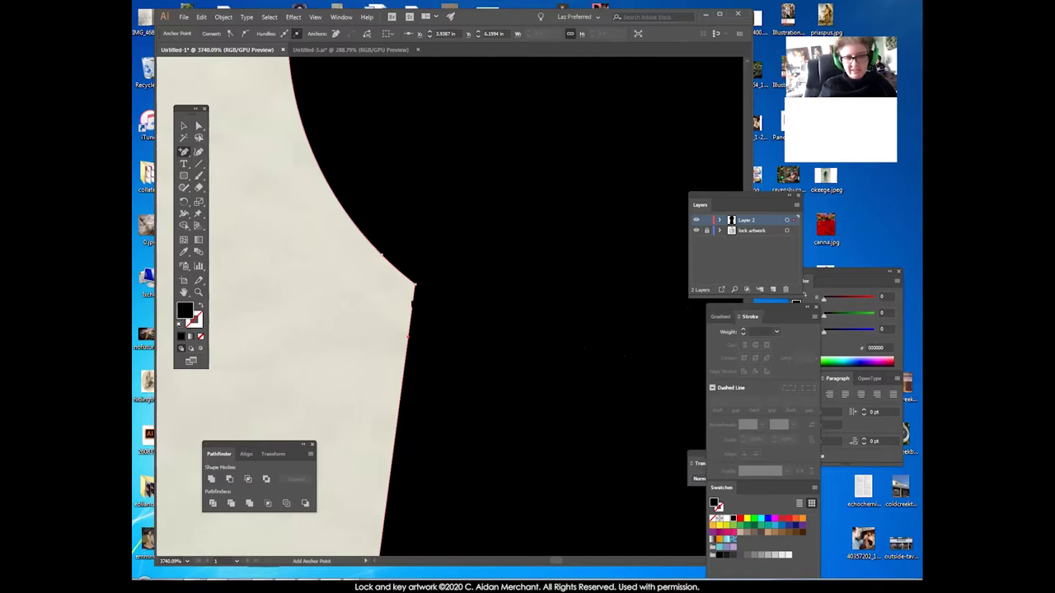
# Try repositioning the left junction's corner point between the two added anchor points.
pyautogui.click(198, 125)
pyautogui.moveTo(414, 285); pyautogui.dragTo(392, 299)
pyautogui.moveTo(395, 304); pyautogui.dragTo(441, 270)
pyautogui.hotkey('ctrl', 'z')
pyautogui.click(387, 321)
pyautogui.moveTo(394, 302); pyautogui.dragTo(421, 280)
pyautogui.hotkey('ctrl', 'z')
pyautogui.click(388, 317)
pyautogui.click(393, 300)
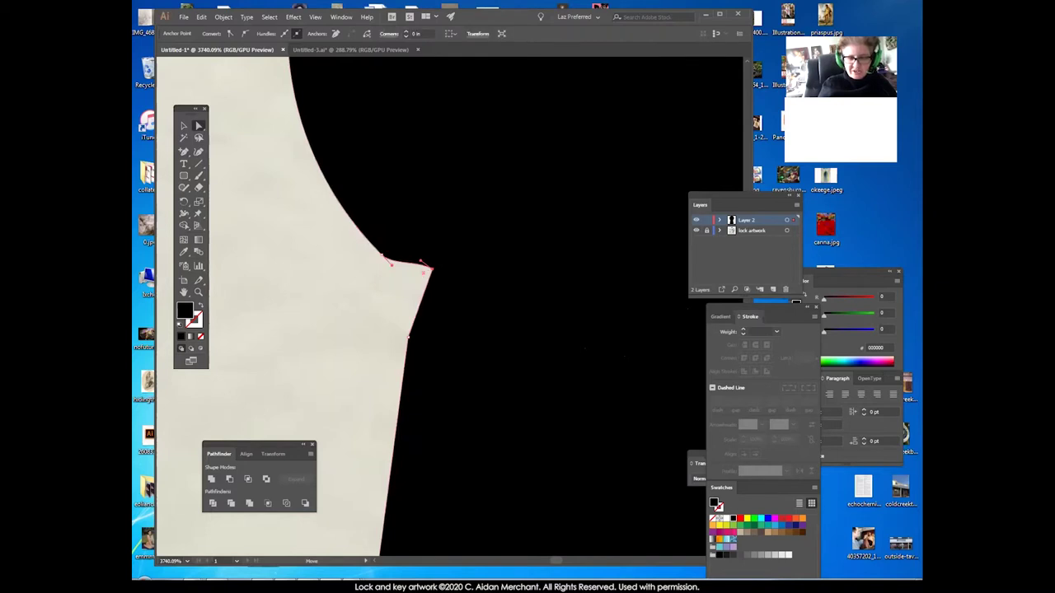
pyautogui.hotkey('ctrl', 'z')
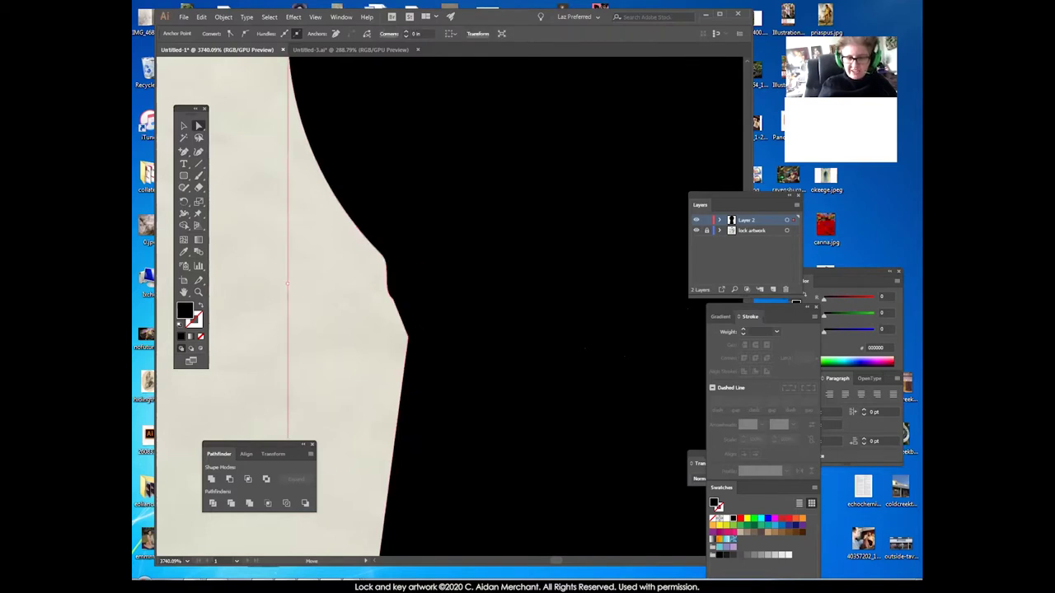
pyautogui.moveTo(392, 299); pyautogui.dragTo(418, 284)
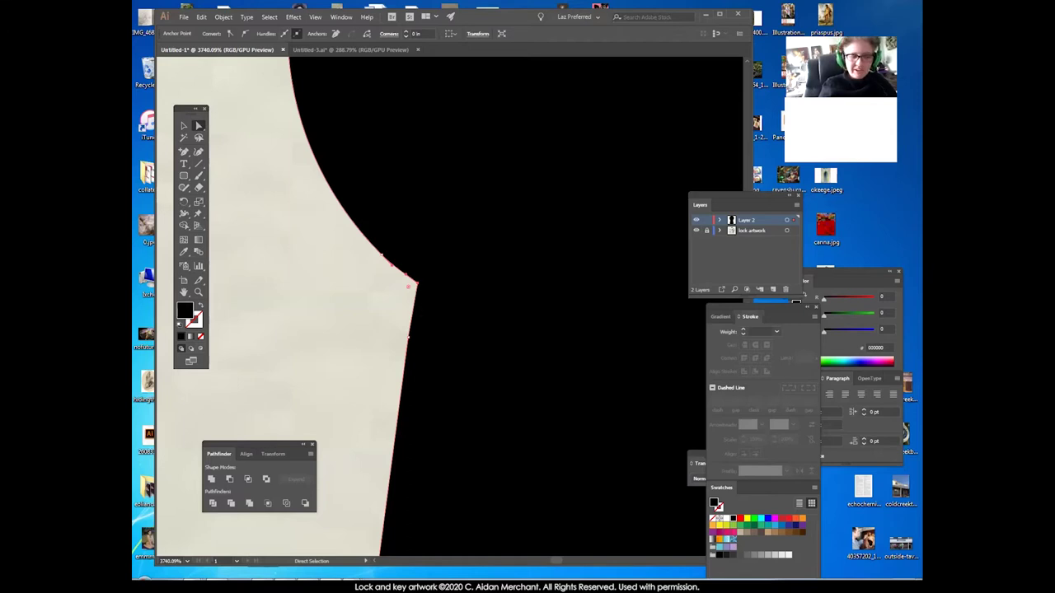
# Undo the junction edits and the union of the circle and tapered shape.
pyautogui.hotkey('ctrl', 'z')
pyautogui.hotkey('ctrl', 'z')
pyautogui.hotkey('ctrl', 'z')
pyautogui.hotkey('ctrl', 'z')
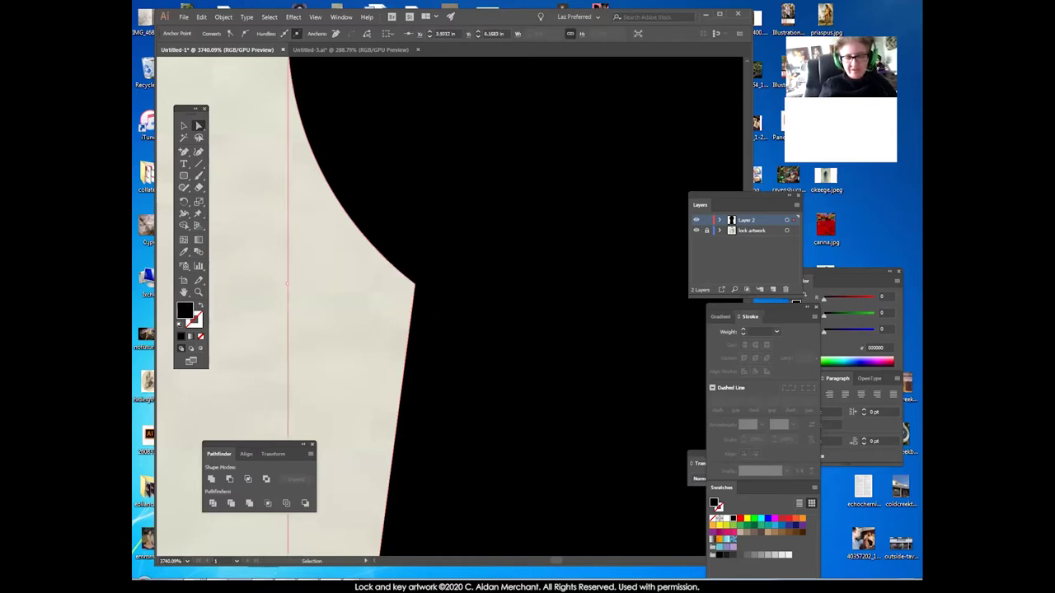
pyautogui.hotkey('ctrl', 'z')
# Select both the circle and the tapered shape and unite them into one keyhole path.
pyautogui.click(199, 292)
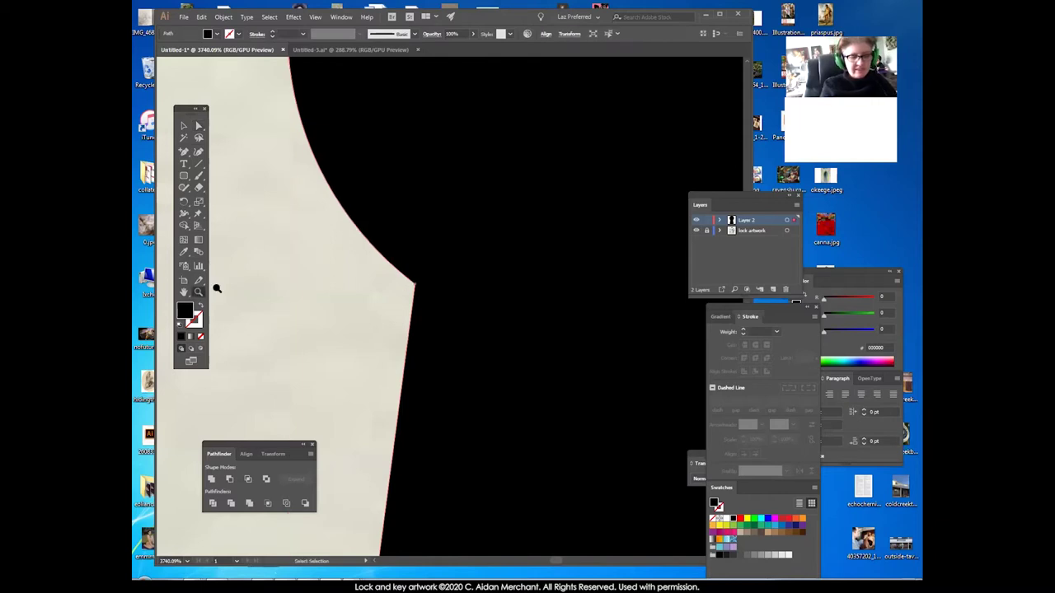
pyautogui.keyDown('alt'); pyautogui.click(499, 278); pyautogui.keyUp('alt')
pyautogui.keyDown('alt'); pyautogui.click(499, 278); pyautogui.keyUp('alt')
pyautogui.keyDown('alt'); pyautogui.click(499, 278); pyautogui.keyUp('alt')
pyautogui.hotkey('ctrl', 'a')
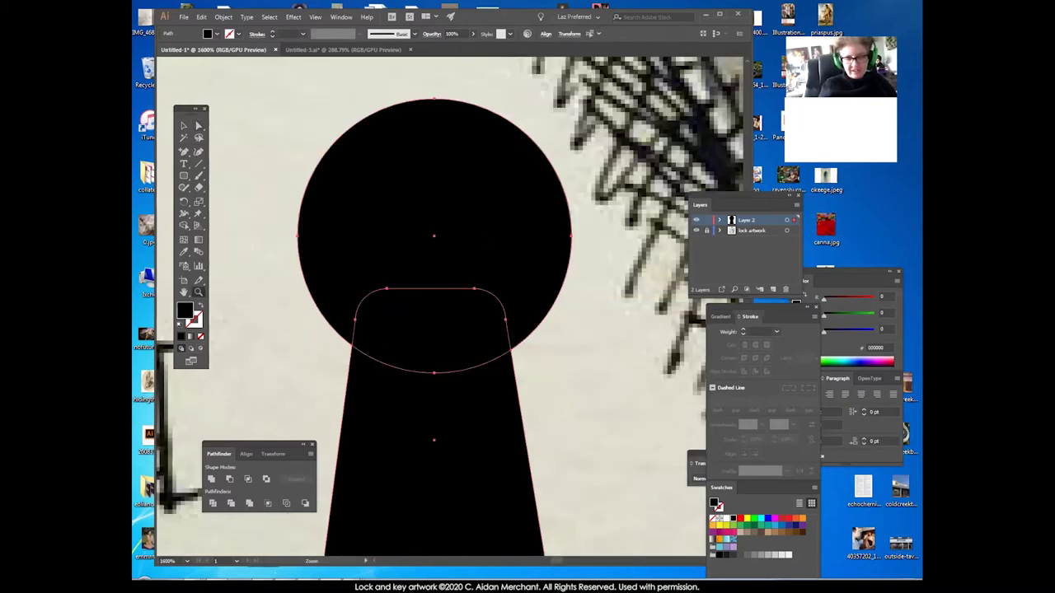
pyautogui.moveTo(499, 278); pyautogui.dragTo(500, 188)
pyautogui.click(184, 126)
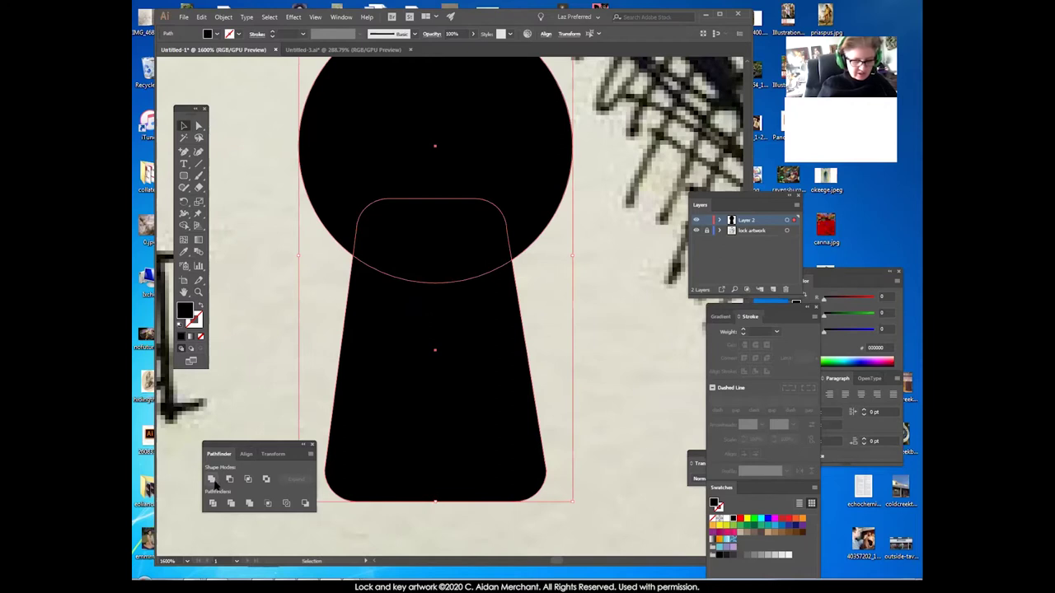
pyautogui.click(211, 479)
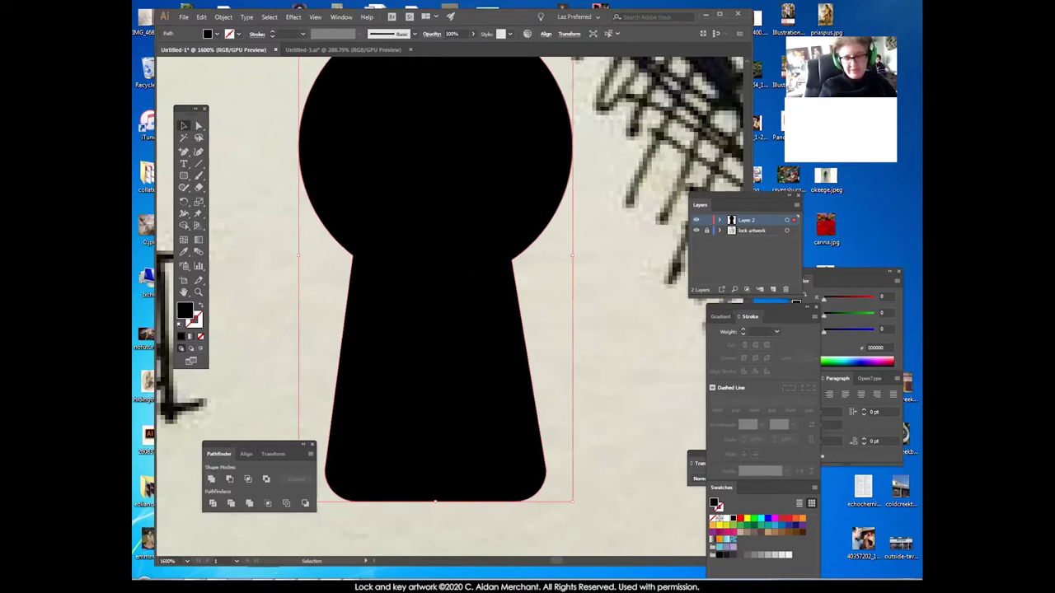
# Examine the united keyhole's left junction up close and the outline of its body.
pyautogui.click(275, 278)
pyautogui.click(356, 264)
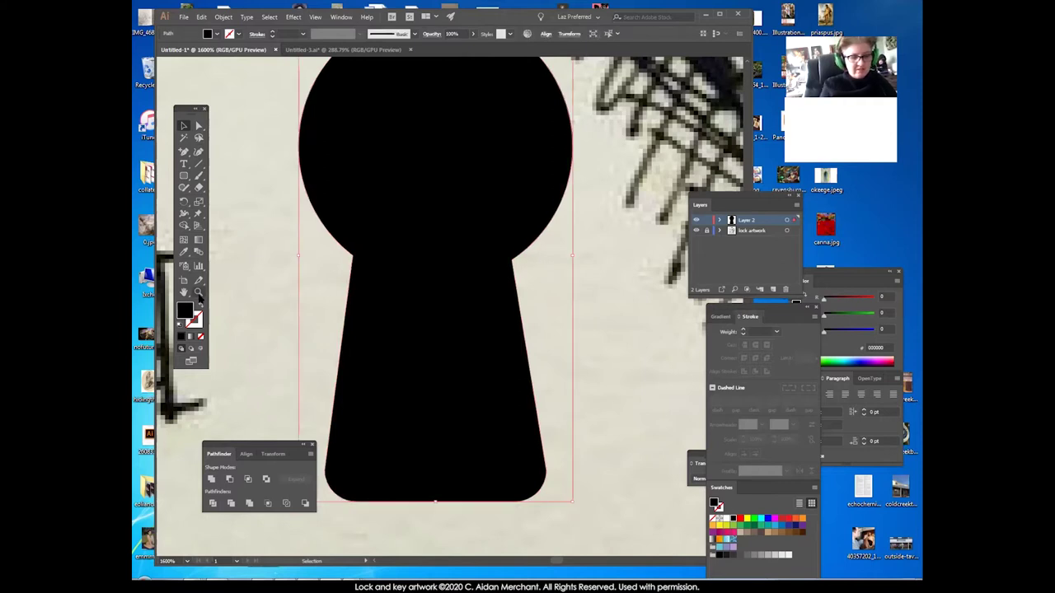
pyautogui.click(198, 293)
pyautogui.click(354, 221)
pyautogui.moveTo(346, 216); pyautogui.dragTo(388, 218)
pyautogui.moveTo(367, 324); pyautogui.dragTo(435, 270)
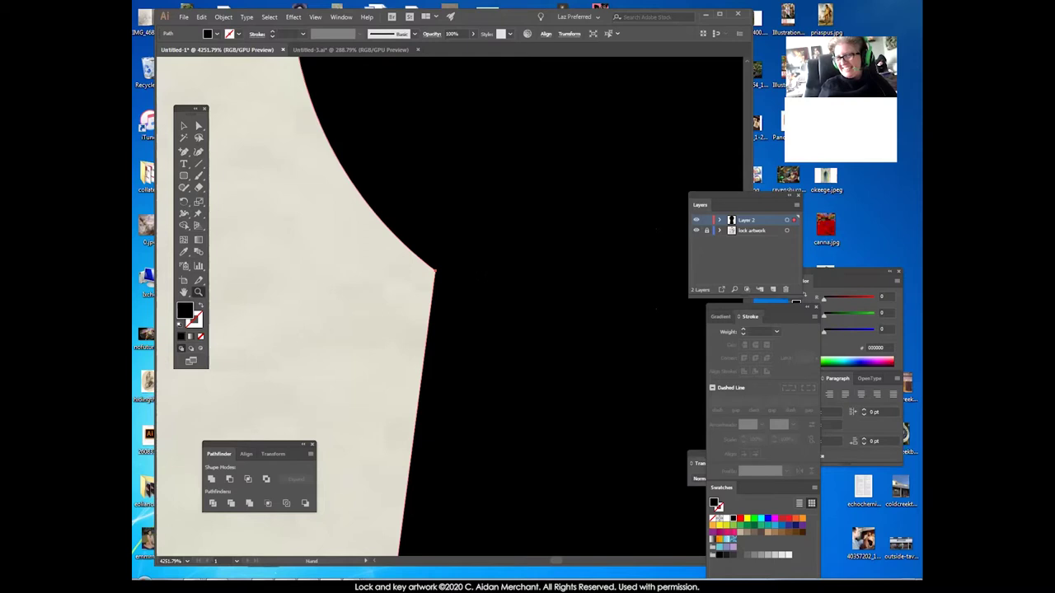
pyautogui.moveTo(656, 307); pyautogui.dragTo(603, 287)
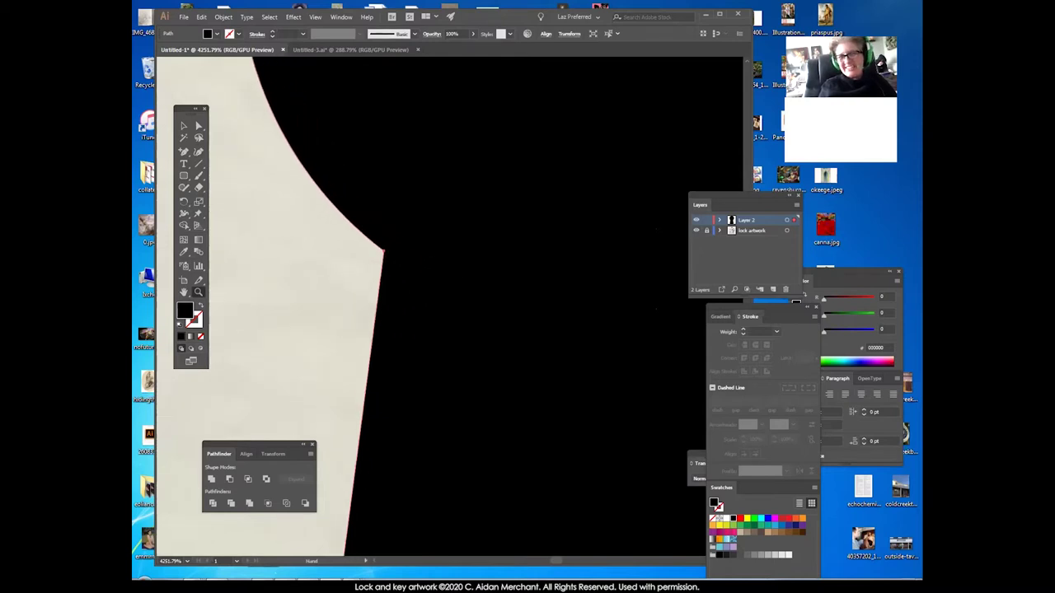
pyautogui.keyDown('alt'); pyautogui.click(486, 369); pyautogui.keyUp('alt')
pyautogui.keyDown('alt'); pyautogui.click(486, 369); pyautogui.keyUp('alt')
pyautogui.keyDown('alt'); pyautogui.click(486, 369); pyautogui.keyUp('alt')
pyautogui.moveTo(486, 369); pyautogui.dragTo(433, 270)
pyautogui.click(580, 267)
pyautogui.click(553, 290)
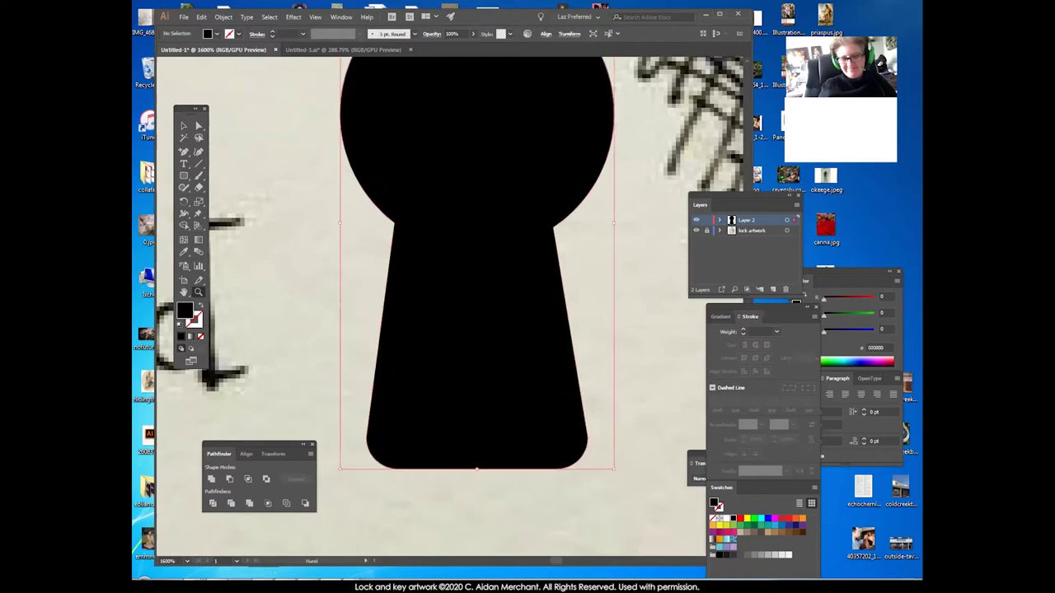
# Add an anchor point on each side of the left junction corner, one on the circle's arc and one on the body's edge.
pyautogui.press('a')
pyautogui.click(392, 207)
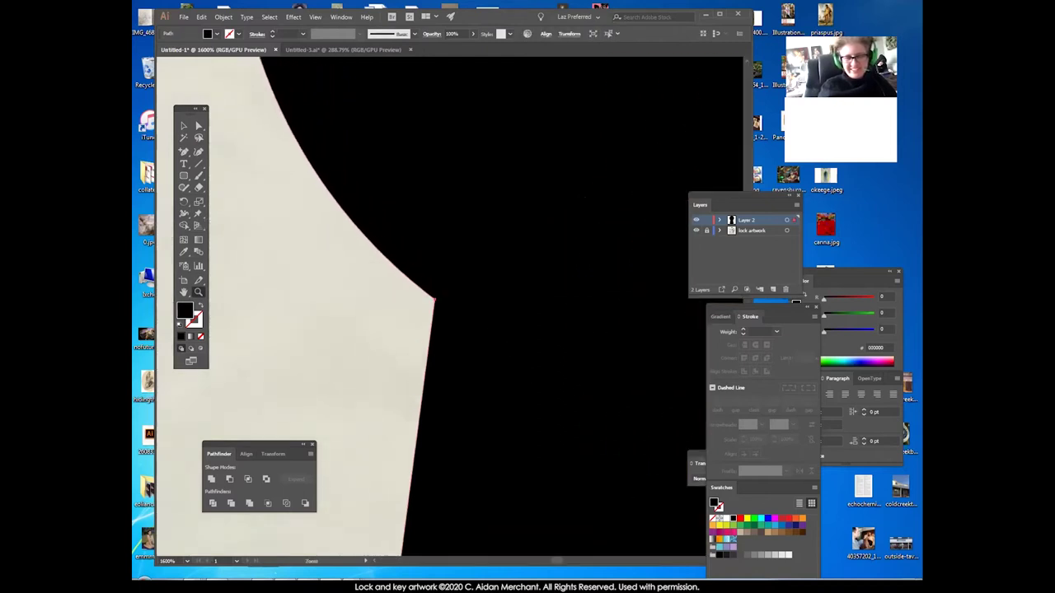
pyautogui.click(184, 153)
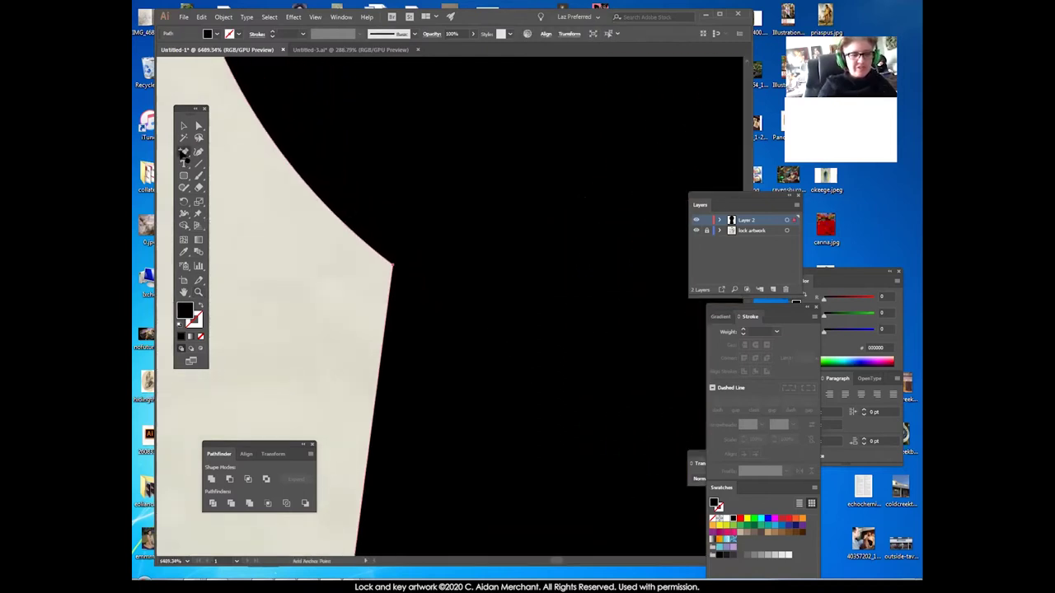
pyautogui.click(185, 154)
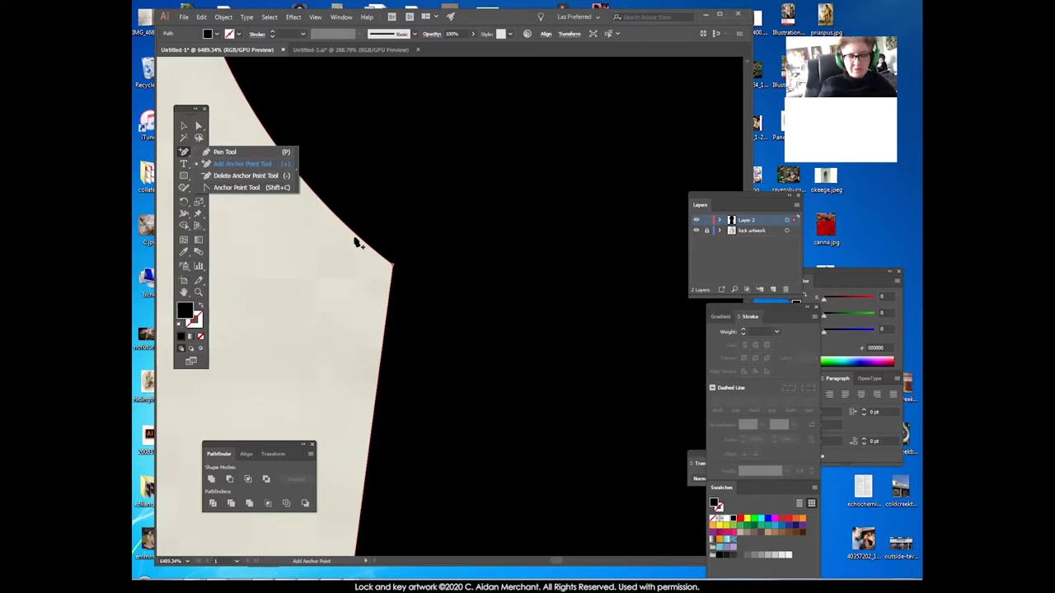
pyautogui.click(249, 164)
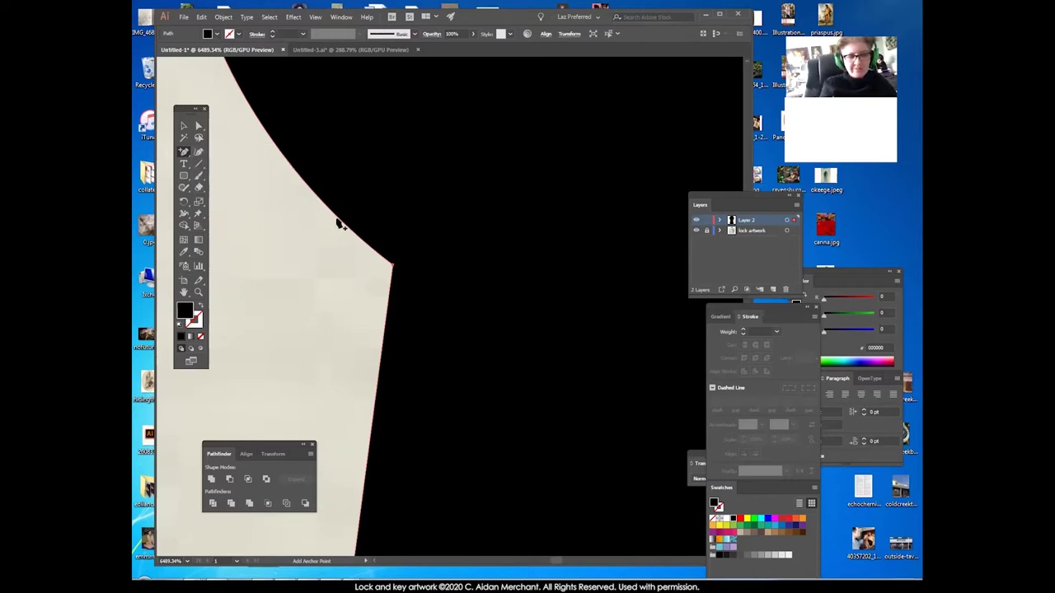
pyautogui.click(350, 229)
pyautogui.click(382, 337)
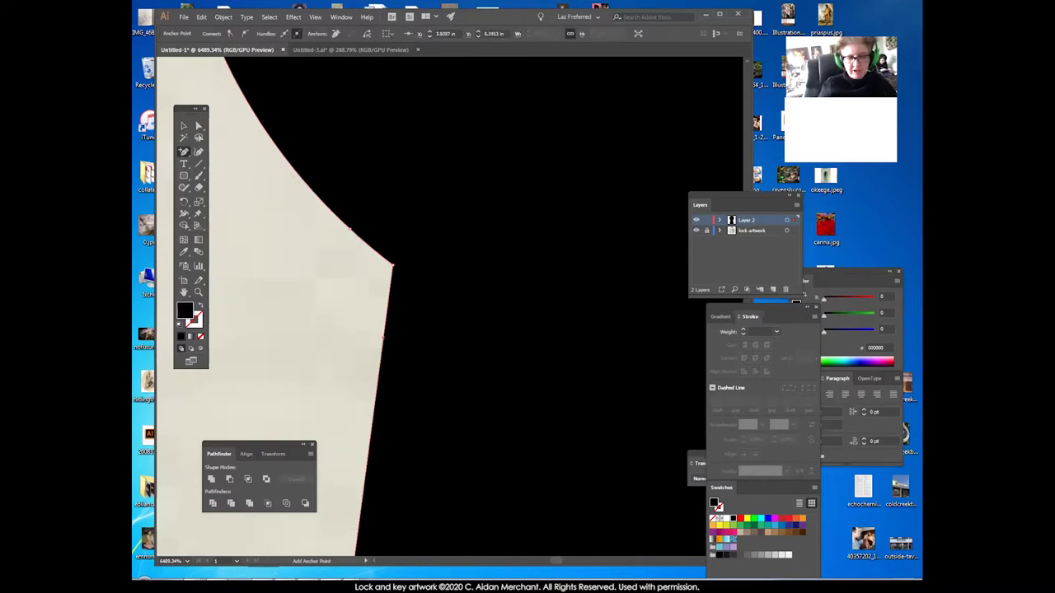
# Move the left junction's corner point slightly inward and upward into the black shape.
pyautogui.click(199, 127)
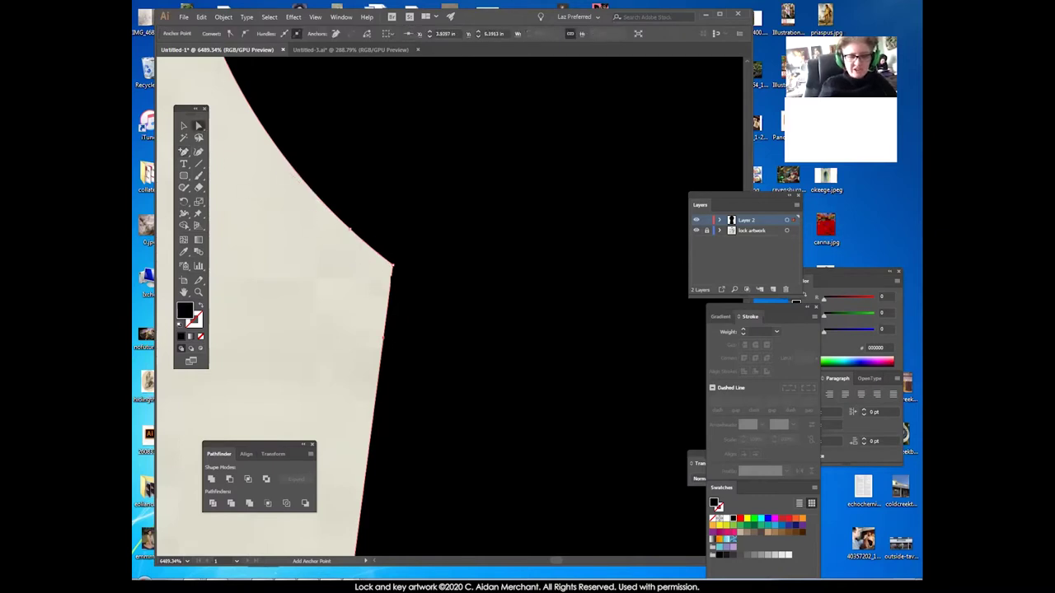
pyautogui.click(350, 284)
pyautogui.moveTo(392, 265); pyautogui.dragTo(421, 247)
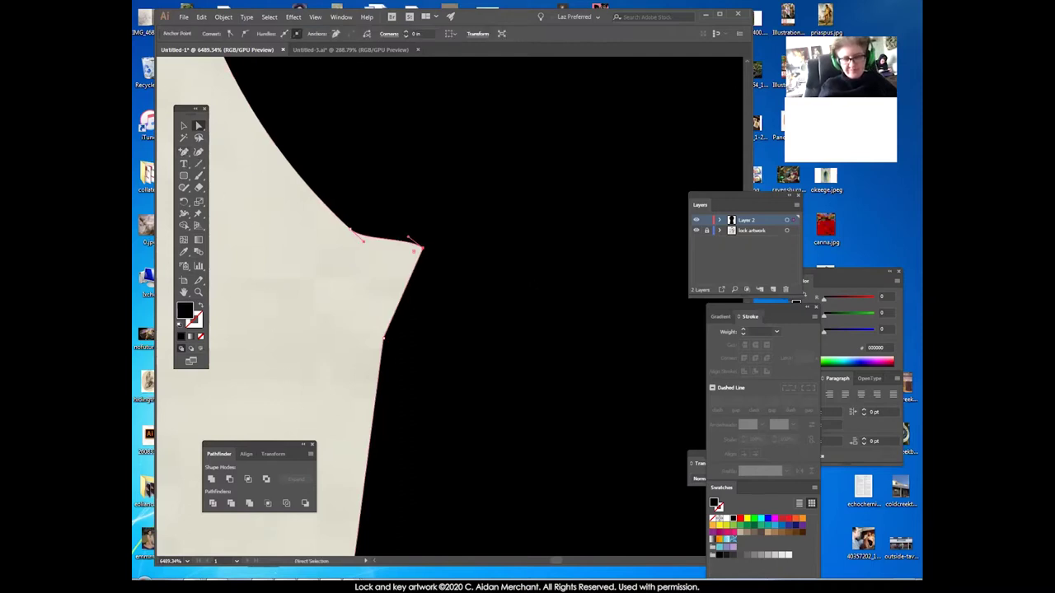
# Try converting the moved corner point to a smooth point with the Anchor Point tool and shifting it lower.
pyautogui.click(184, 153)
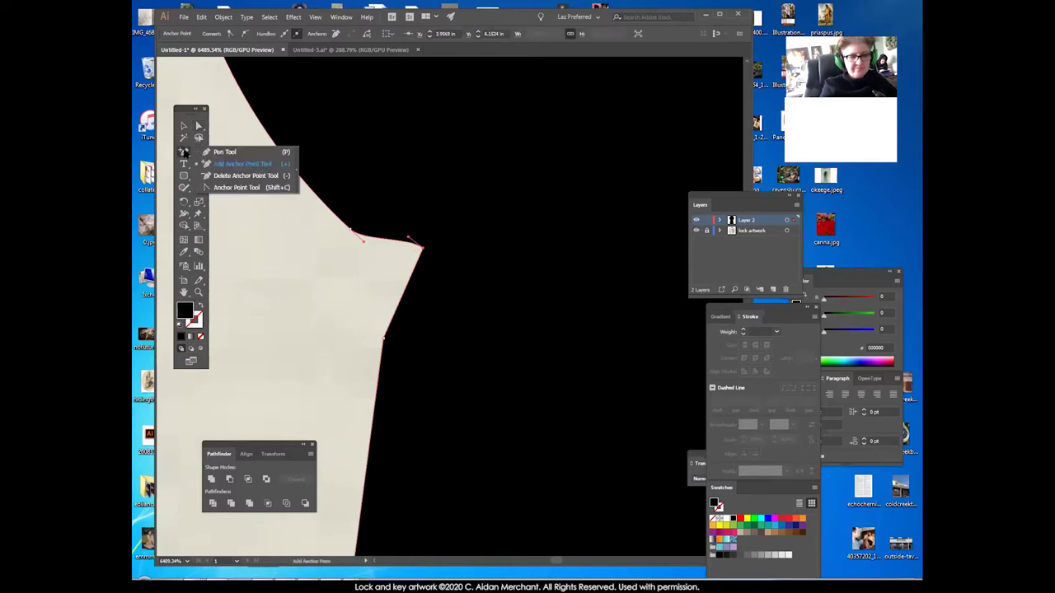
pyautogui.click(229, 188)
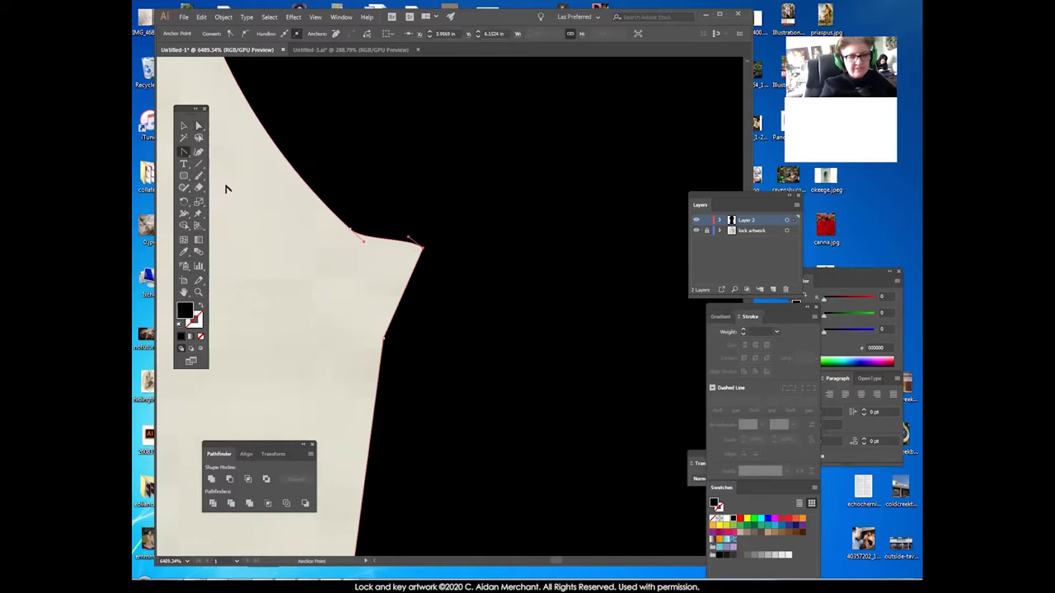
pyautogui.moveTo(420, 247); pyautogui.dragTo(436, 289)
pyautogui.click(198, 126)
pyautogui.moveTo(423, 250); pyautogui.dragTo(423, 287)
# Undo the smoothing and repositioning of the left junction's corner point.
pyautogui.hotkey('ctrl', 'z')
pyautogui.hotkey('ctrl', 'z')
pyautogui.hotkey('ctrl', 'z')
pyautogui.hotkey('ctrl', 'z')
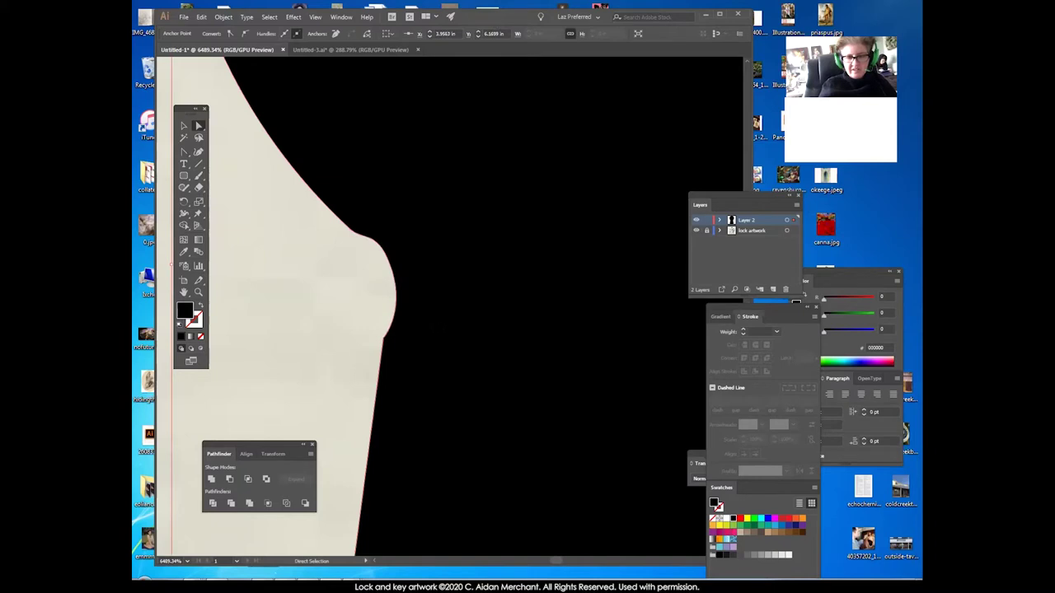
pyautogui.hotkey('ctrl', 'z')
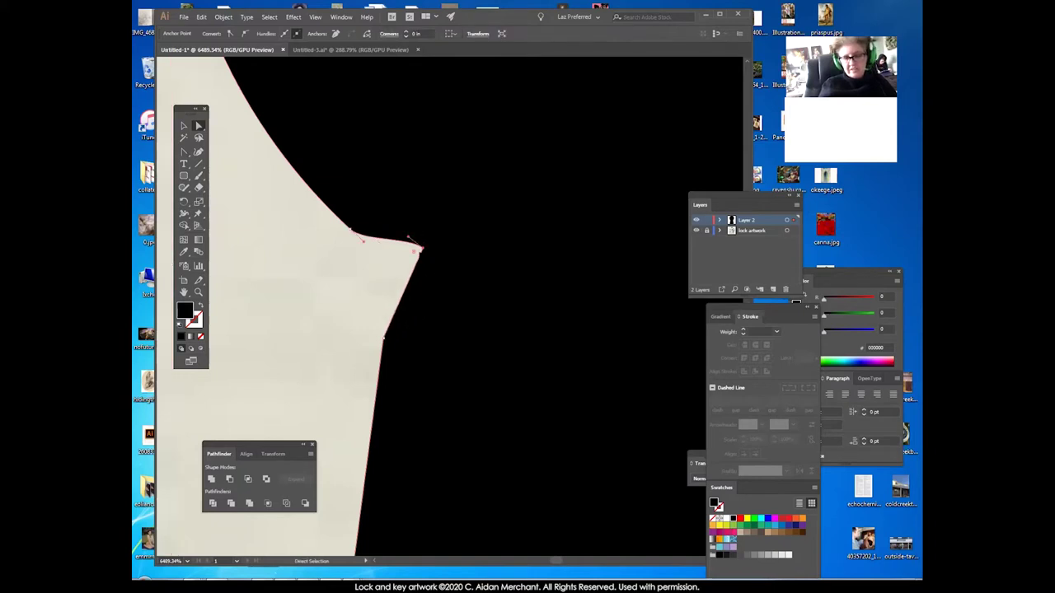
# Restore the left junction's corner point to its pulled-in position and shift it further into the black shape.
pyautogui.hotkey('ctrl', 'z')
pyautogui.click(379, 279)
pyautogui.click(392, 265)
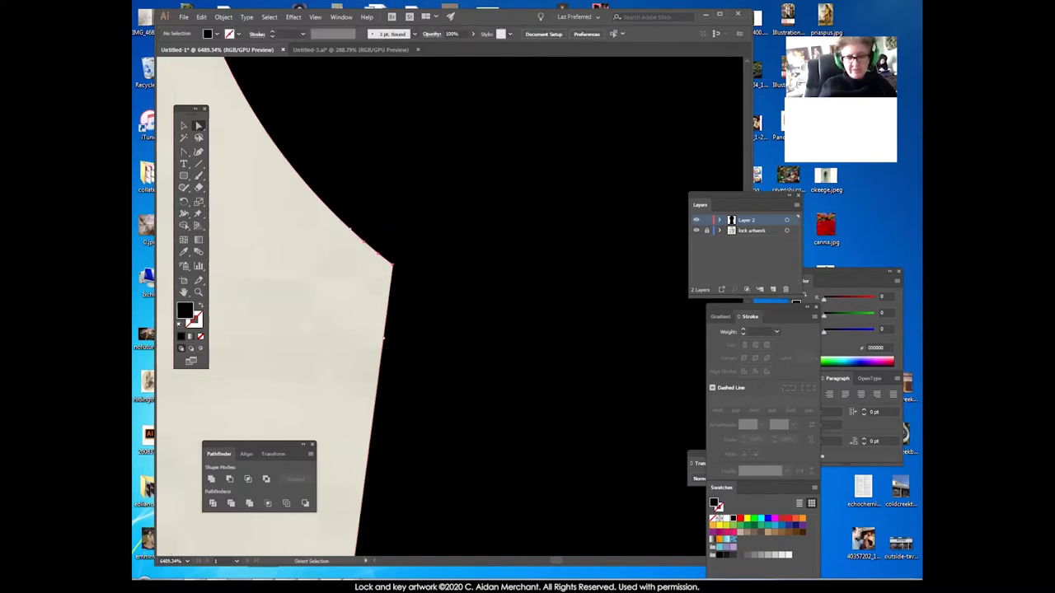
pyautogui.hotkey('ctrl', 'shift', 'z')
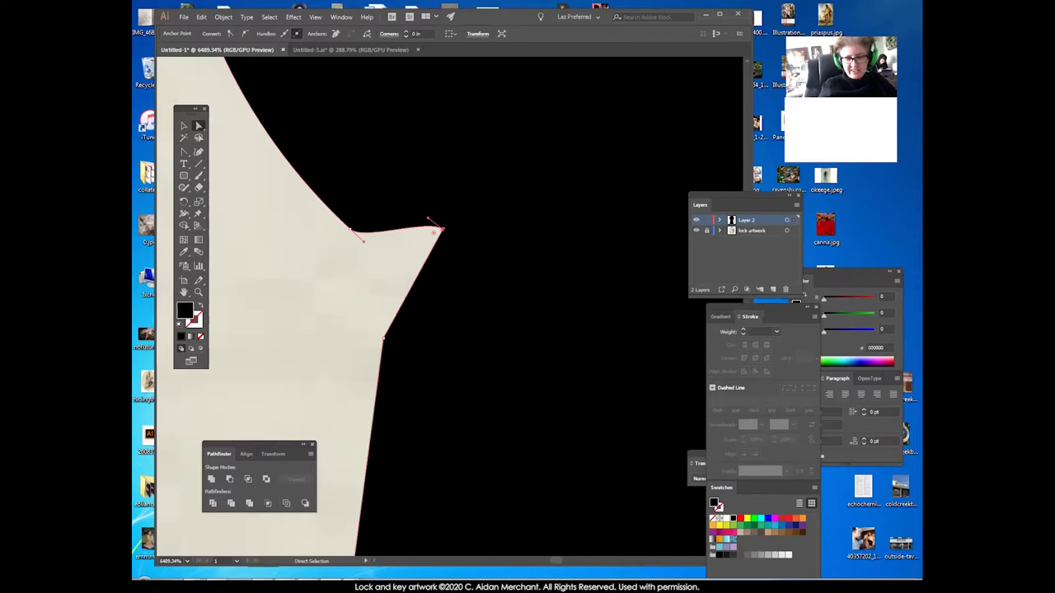
pyautogui.hotkey('ctrl', 'shift', 'z')
pyautogui.moveTo(465, 278); pyautogui.dragTo(450, 255)
# Try pulling the right junction's corner point inward and upward into the black shape, and undo that pull.
pyautogui.click(198, 293)
pyautogui.keyDown('alt'); pyautogui.click(277, 391); pyautogui.keyUp('alt')
pyautogui.keyDown('alt'); pyautogui.click(277, 392); pyautogui.keyUp('alt')
pyautogui.keyDown('alt'); pyautogui.click(277, 392); pyautogui.keyUp('alt')
pyautogui.moveTo(277, 391); pyautogui.dragTo(370, 329)
pyautogui.click(199, 127)
pyautogui.click(394, 294)
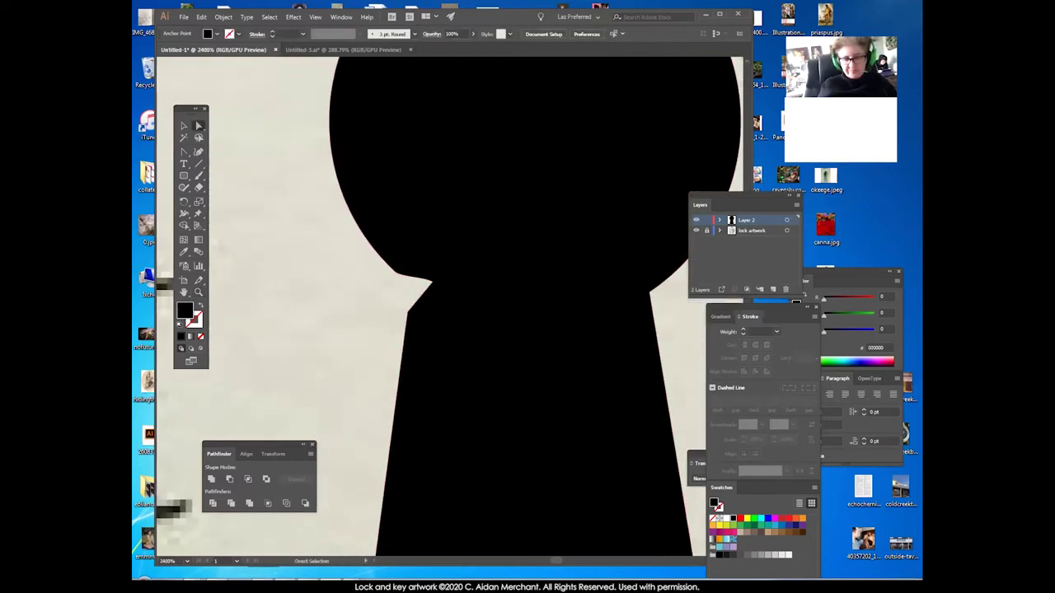
pyautogui.click(429, 282)
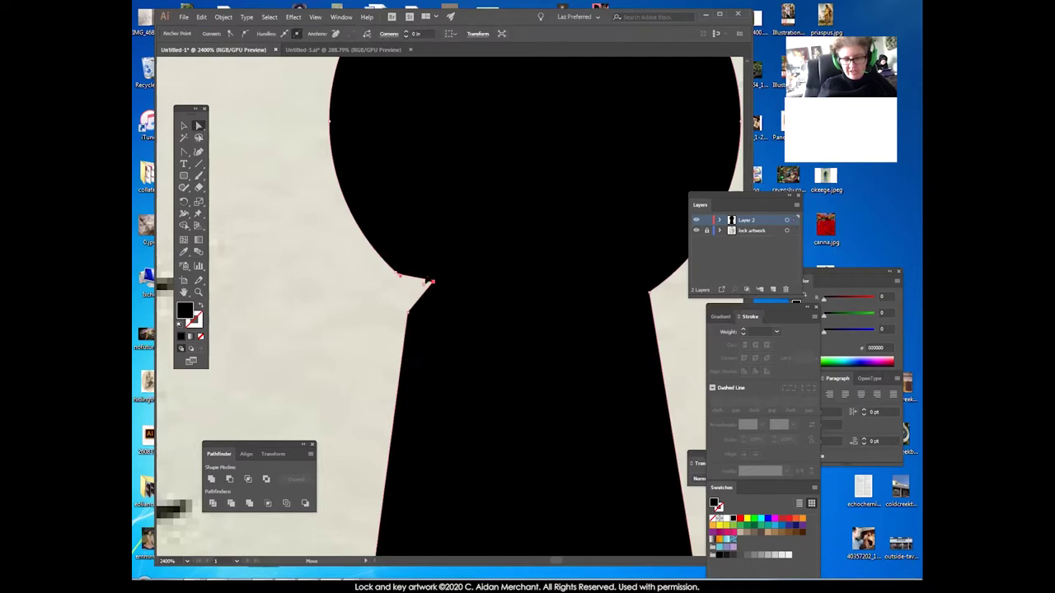
pyautogui.moveTo(651, 290); pyautogui.dragTo(589, 269)
pyautogui.moveTo(726, 197); pyautogui.dragTo(796, 207)
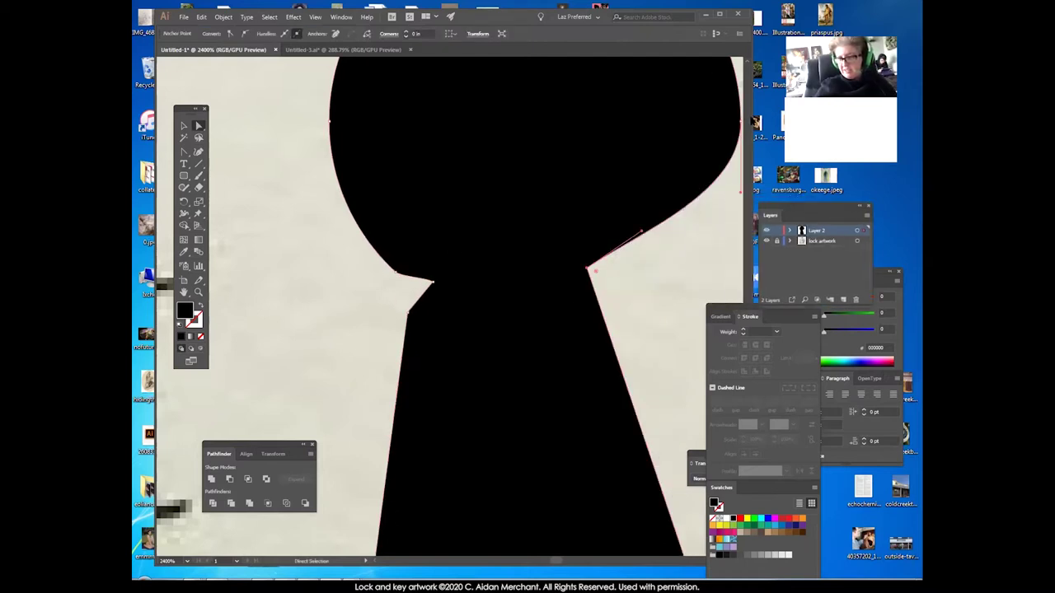
pyautogui.hotkey('ctrl', 'z')
# Shift the left junction's corner point slightly outward and down, and convert it to a smooth point with the Anchor Point tool.
pyautogui.moveTo(431, 282)
pyautogui.mouseDown()
pyautogui.moveTo(414, 292)
pyautogui.moveTo(432, 278)
pyautogui.moveTo(434, 312)
pyautogui.moveTo(410, 294)
pyautogui.moveTo(426, 287)
pyautogui.mouseUp()
pyautogui.hotkey('ctrl', 'shift', 'a')
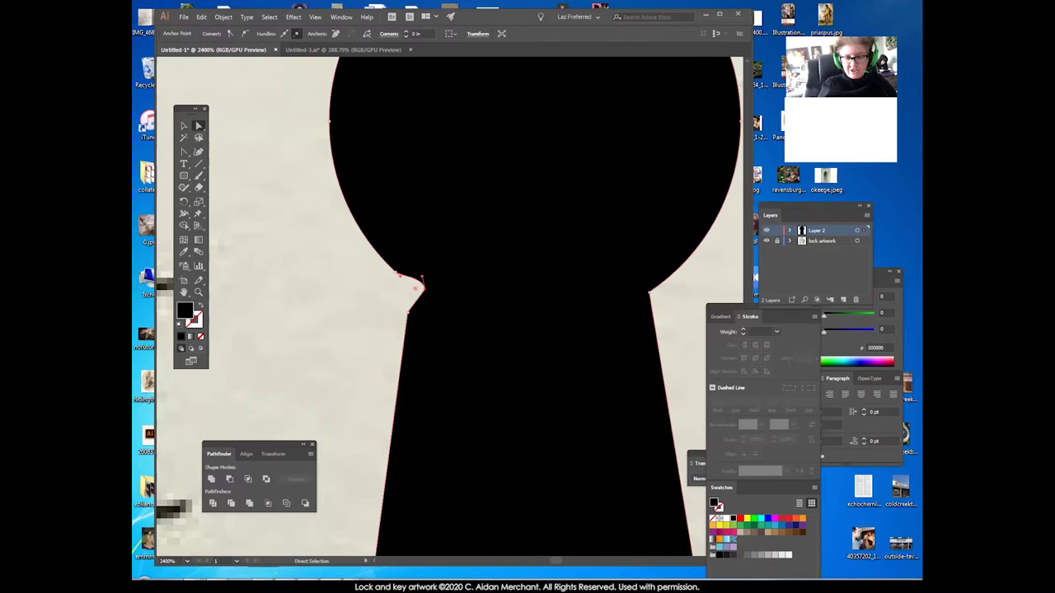
pyautogui.moveTo(184, 152); pyautogui.dragTo(231, 190)
pyautogui.moveTo(421, 287)
pyautogui.mouseDown()
pyautogui.moveTo(429, 313)
pyautogui.moveTo(403, 277)
pyautogui.mouseUp()
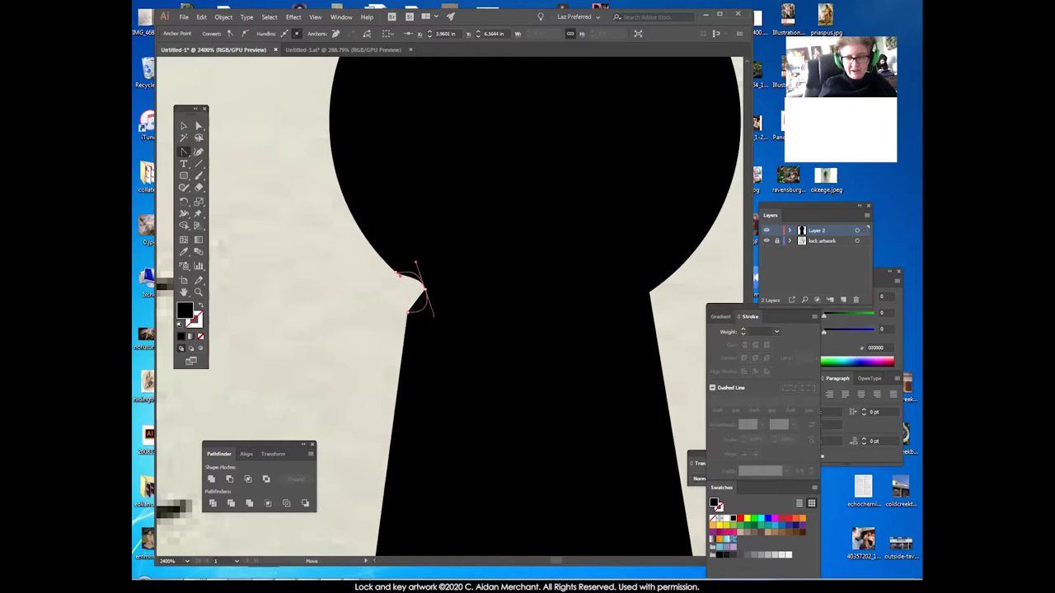
pyautogui.moveTo(426, 303); pyautogui.dragTo(405, 321)
pyautogui.click(199, 126)
pyautogui.hotkey('ctrl', 'z')
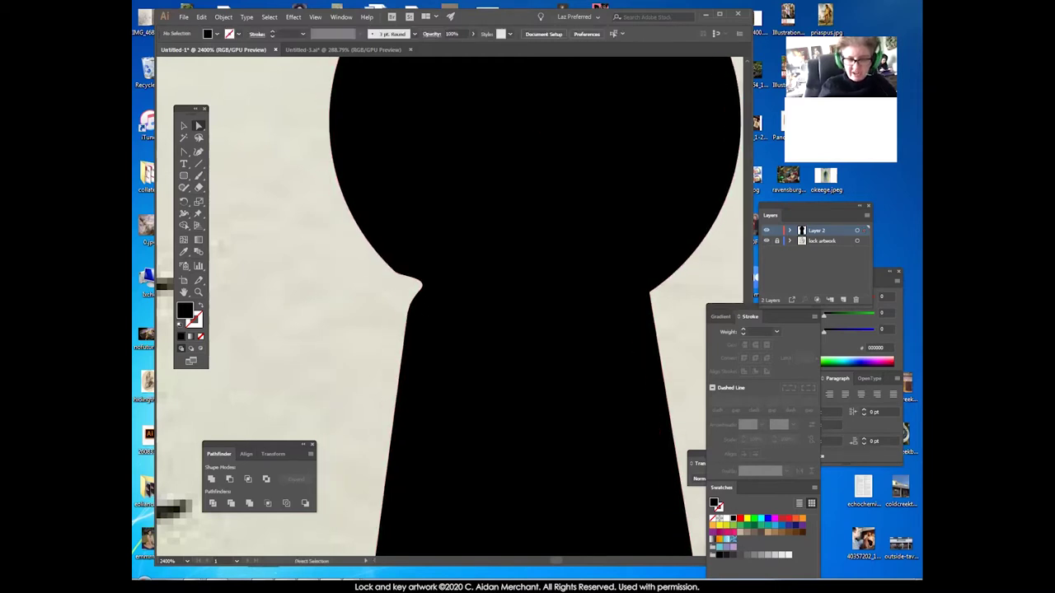
# Move the smoothed left junction point outward until it sits close to the line between circle and body.
pyautogui.click(419, 285)
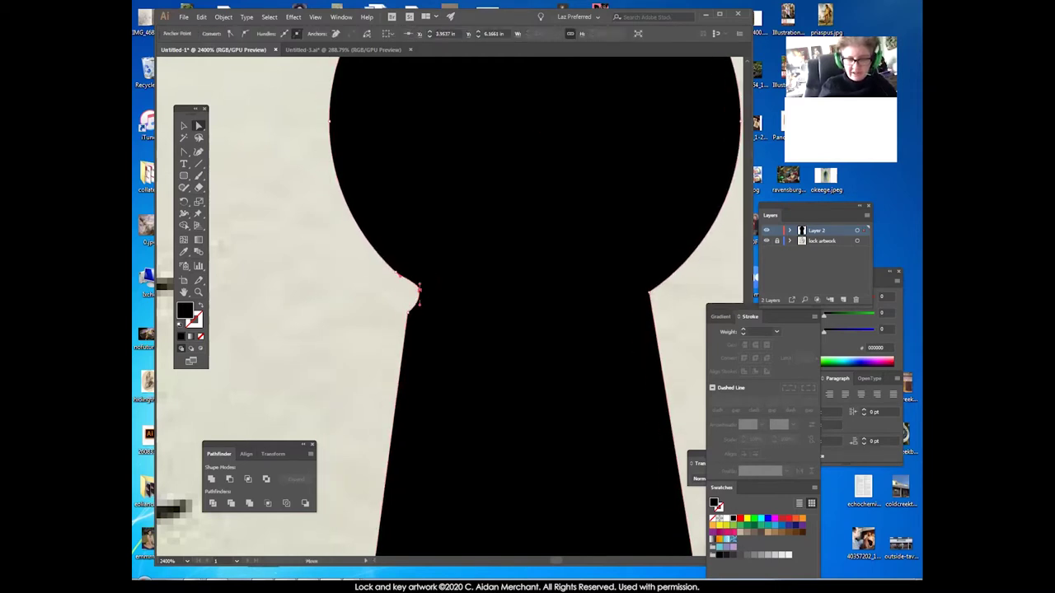
pyautogui.press('Delete')
pyautogui.click(410, 291)
# Adjust the lower direction handle of the left junction's smooth point to refine the curve into the body's edge.
pyautogui.press('z')
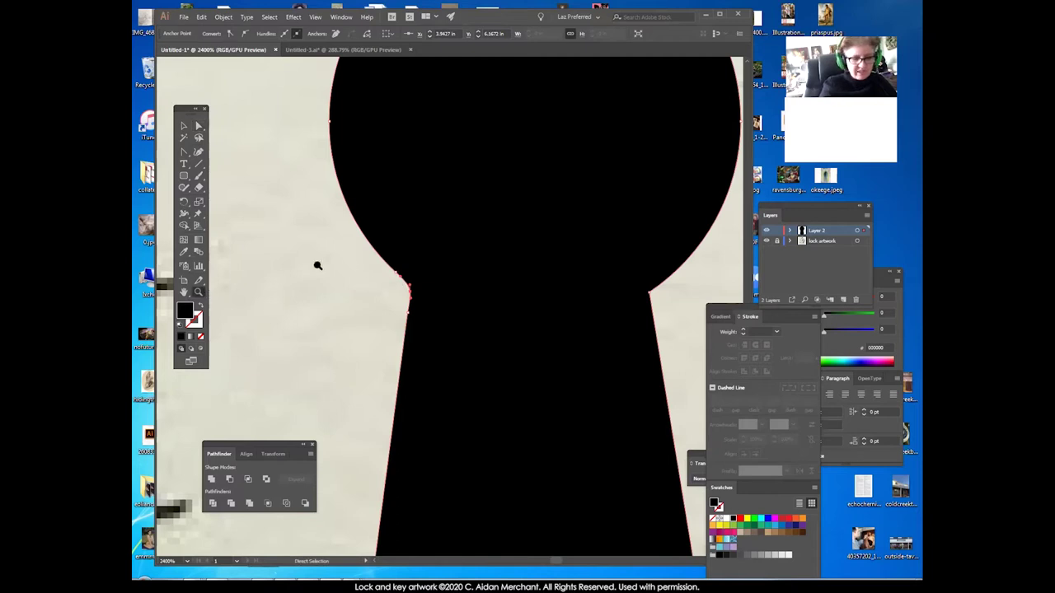
pyautogui.click(318, 264)
pyautogui.moveTo(524, 356); pyautogui.dragTo(352, 239)
pyautogui.press('a')
pyautogui.click(356, 237)
pyautogui.click(351, 272)
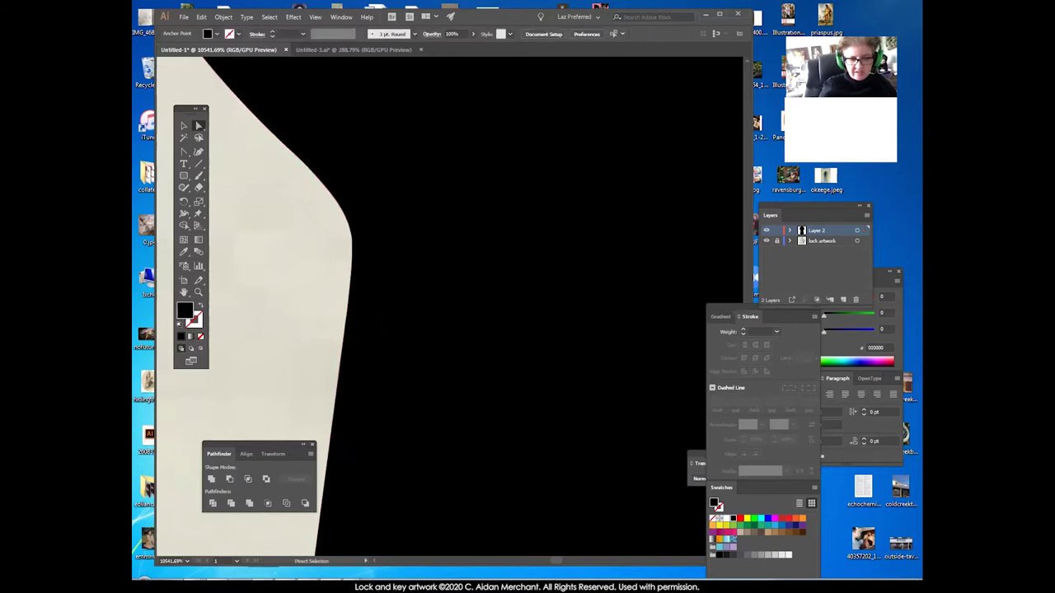
pyautogui.click(351, 237)
pyautogui.moveTo(353, 266); pyautogui.dragTo(356, 281)
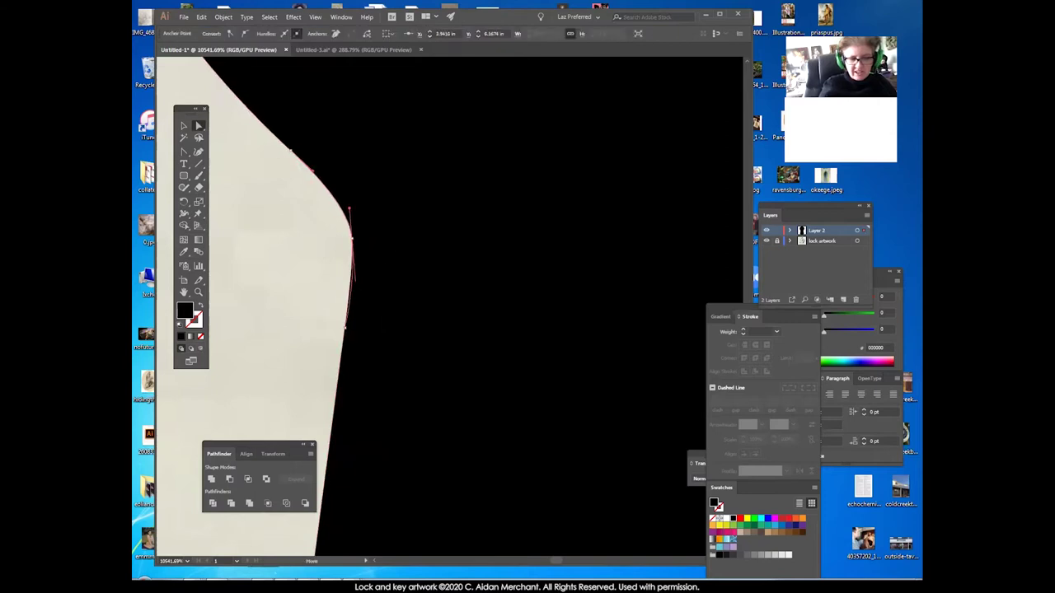
pyautogui.hotkey('ctrl', 'shift', 'a')
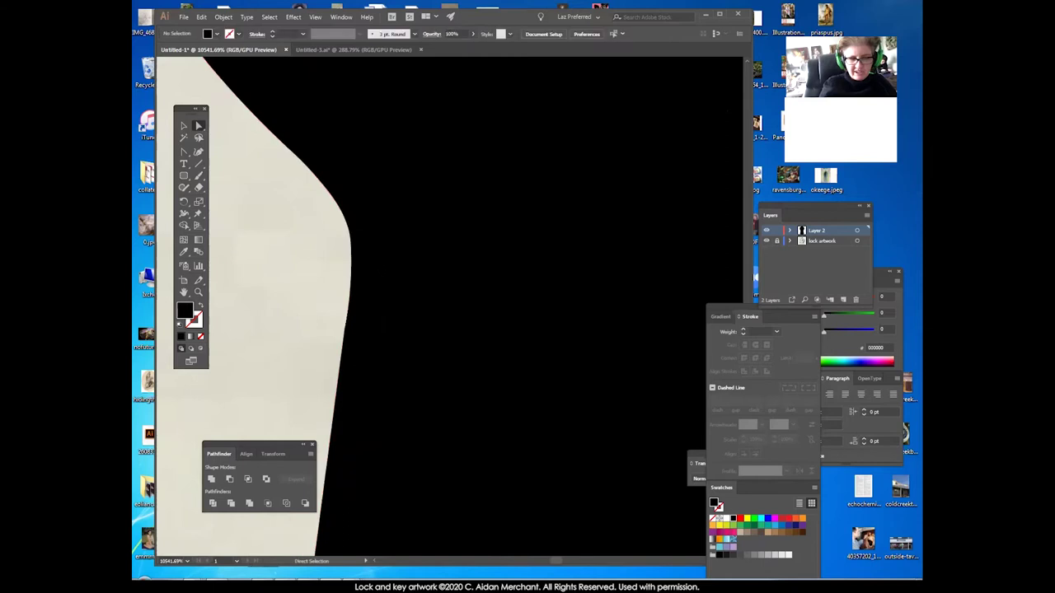
# Nudge the left junction's smooth point slightly outward and even out its curve, and deselect the path.
pyautogui.click(337, 304)
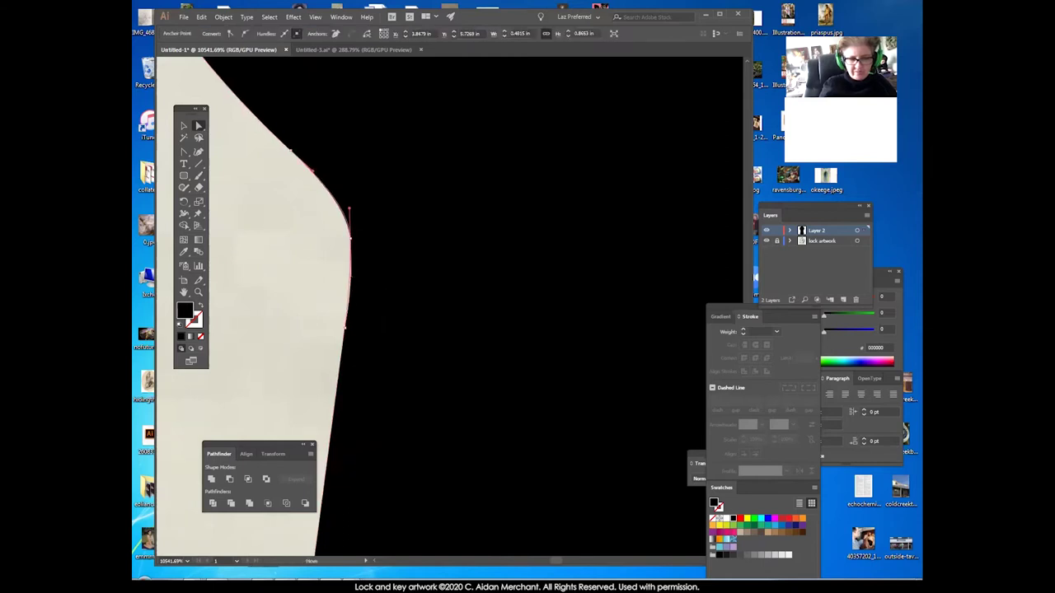
pyautogui.click(337, 304)
pyautogui.click(350, 238)
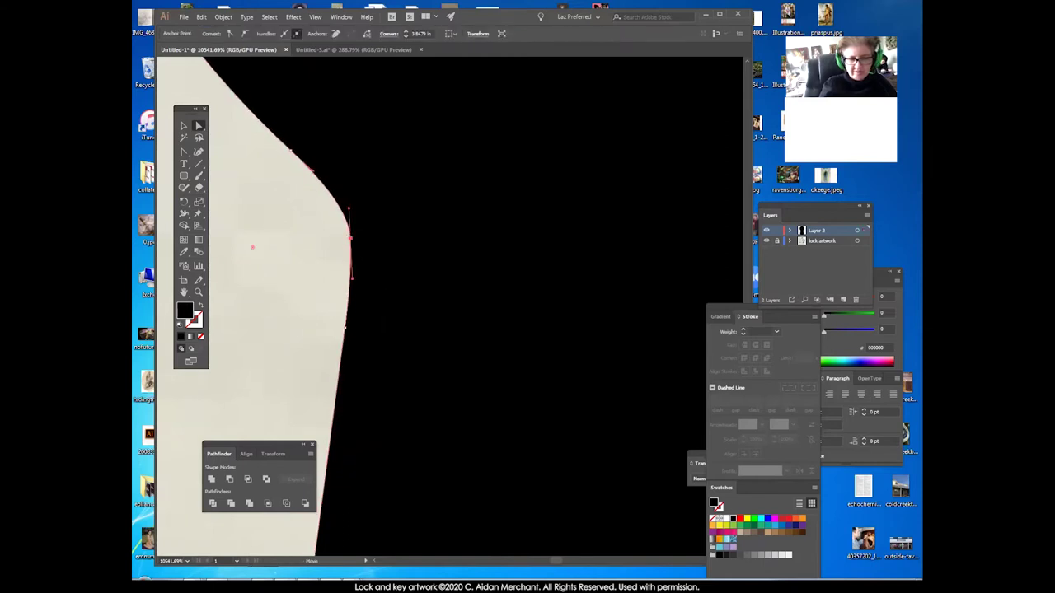
pyautogui.click(338, 257)
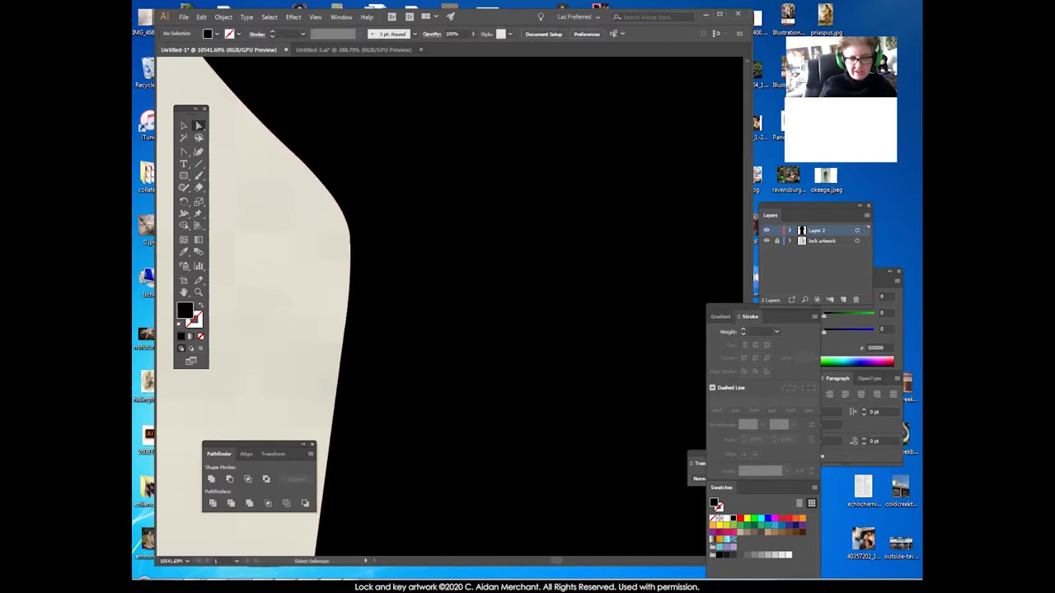
pyautogui.click(349, 236)
pyautogui.click(349, 238)
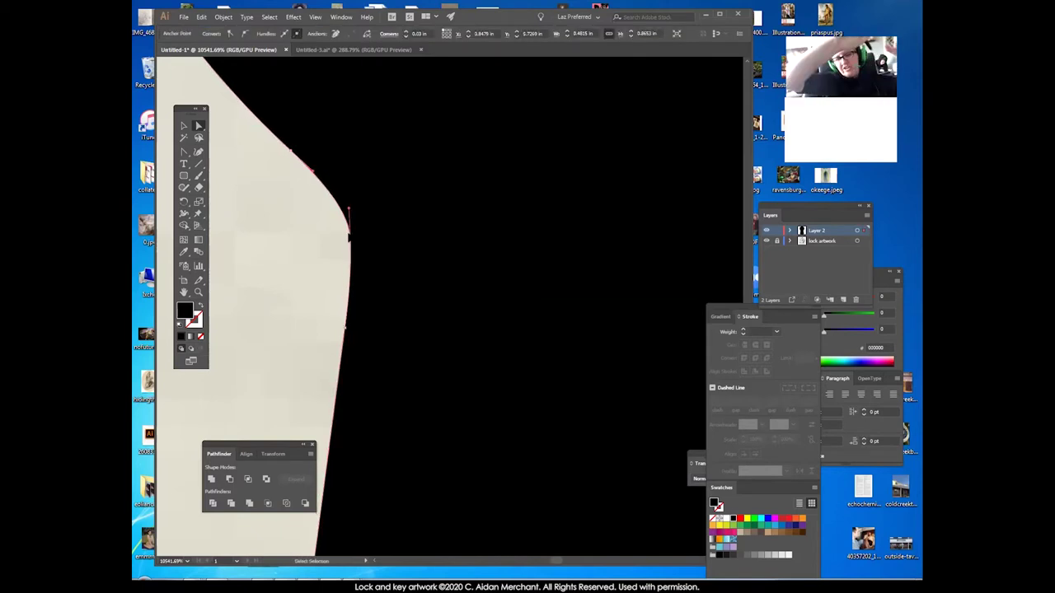
pyautogui.moveTo(349, 237)
pyautogui.mouseDown()
pyautogui.moveTo(368, 234)
pyautogui.moveTo(349, 241)
pyautogui.moveTo(342, 210)
pyautogui.moveTo(347, 233)
pyautogui.mouseUp()
pyautogui.hotkey('ctrl', 'z')
pyautogui.click(330, 272)
# Add an anchor point on each side of the right junction corner, on the circle's arc and the body's edge.
pyautogui.doubleClick(197, 292)
pyautogui.moveTo(445, 280); pyautogui.dragTo(632, 398)
pyautogui.moveTo(479, 260); pyautogui.dragTo(389, 125)
pyautogui.moveTo(412, 233); pyautogui.dragTo(489, 221)
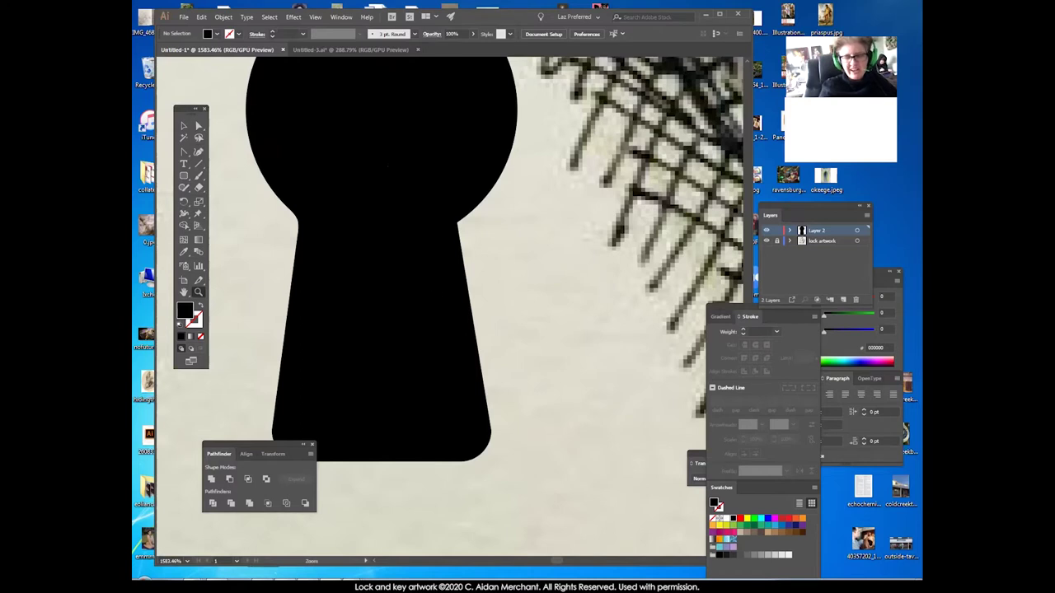
pyautogui.moveTo(184, 152); pyautogui.dragTo(216, 164)
pyautogui.click(466, 218)
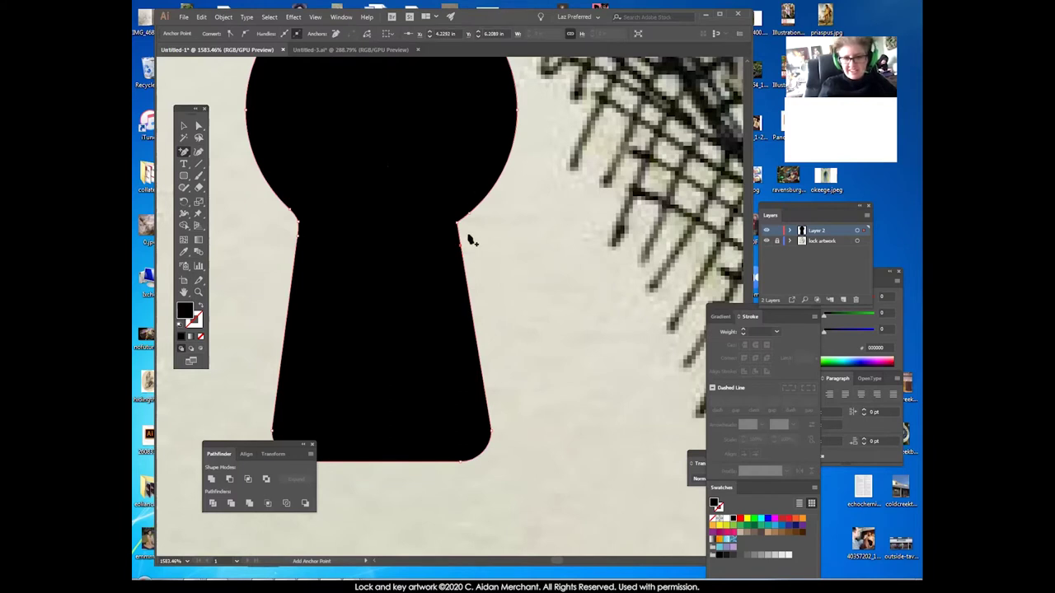
# Convert the right junction's corner point to a smooth point with the Anchor Point tool.
pyautogui.moveTo(184, 153); pyautogui.dragTo(216, 188)
pyautogui.moveTo(458, 223)
pyautogui.mouseDown()
pyautogui.moveTo(461, 213)
pyautogui.moveTo(458, 233)
pyautogui.mouseUp()
pyautogui.click(198, 126)
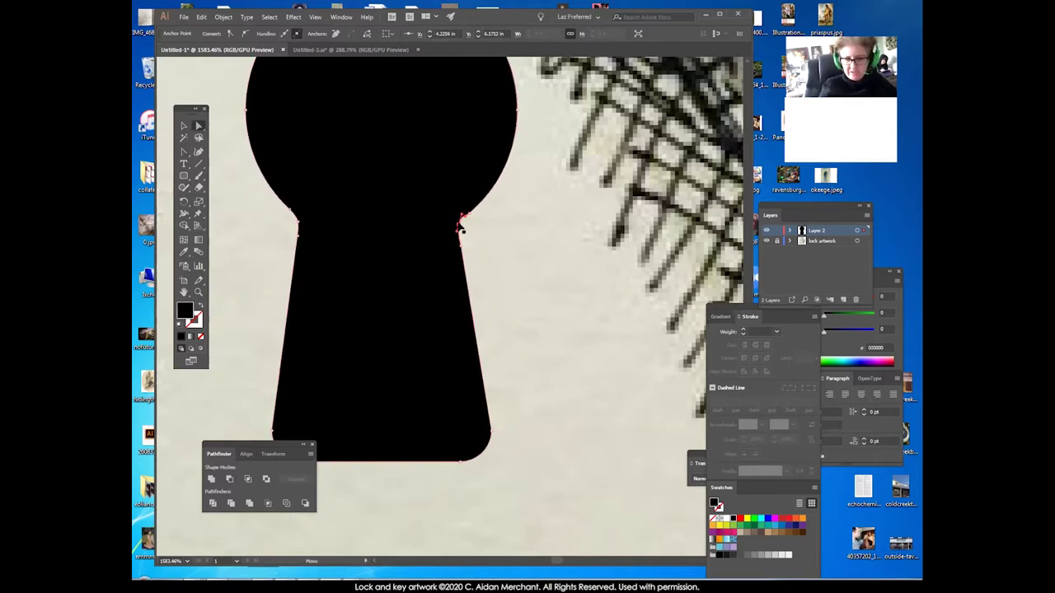
# Reposition the right junction's smooth point slightly with Direct Selection to round the transition between circle and body.
pyautogui.click(465, 244)
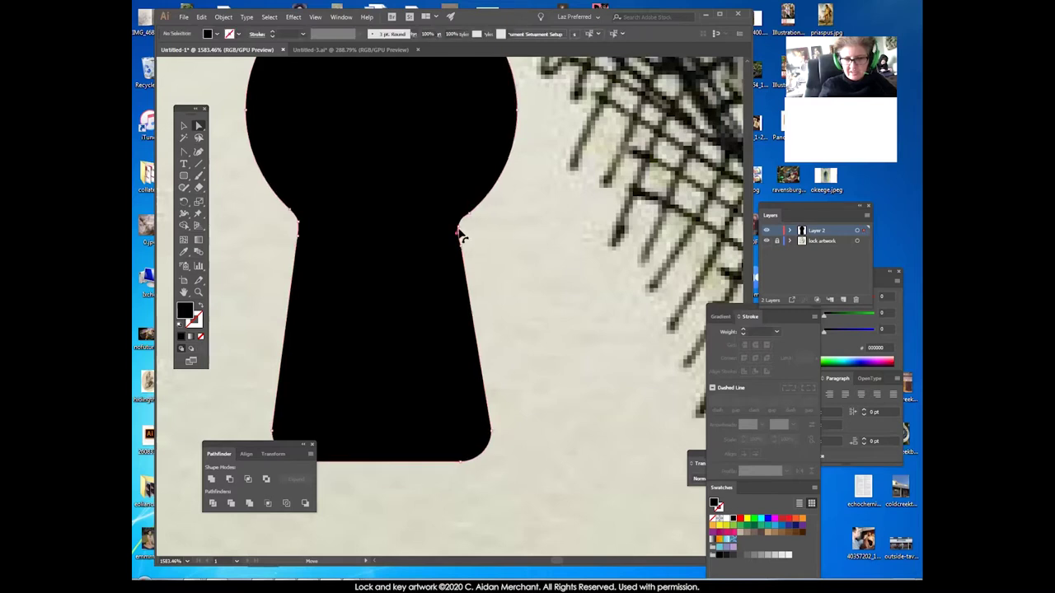
pyautogui.click(460, 222)
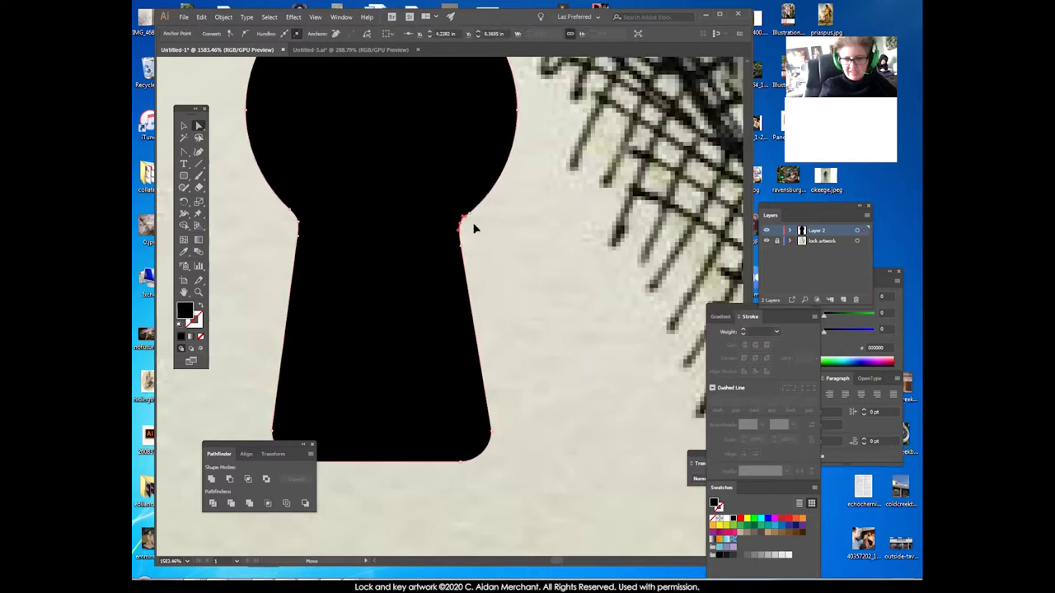
pyautogui.click(473, 229)
pyautogui.click(468, 218)
pyautogui.click(471, 215)
pyautogui.click(475, 218)
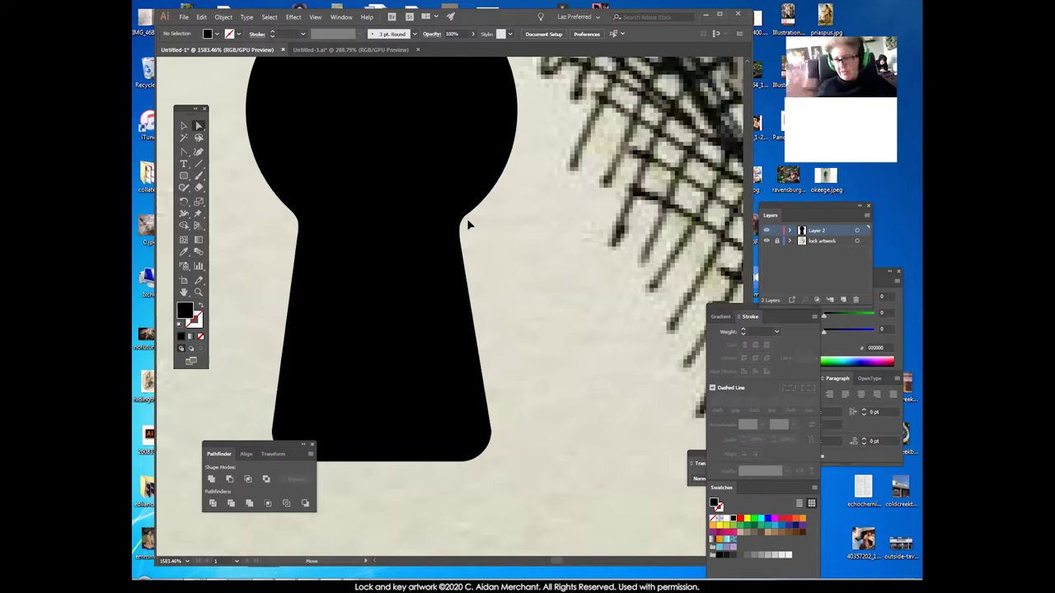
# Examine the keyhole's rounded bottom corners and its whole outline.
pyautogui.click(491, 445)
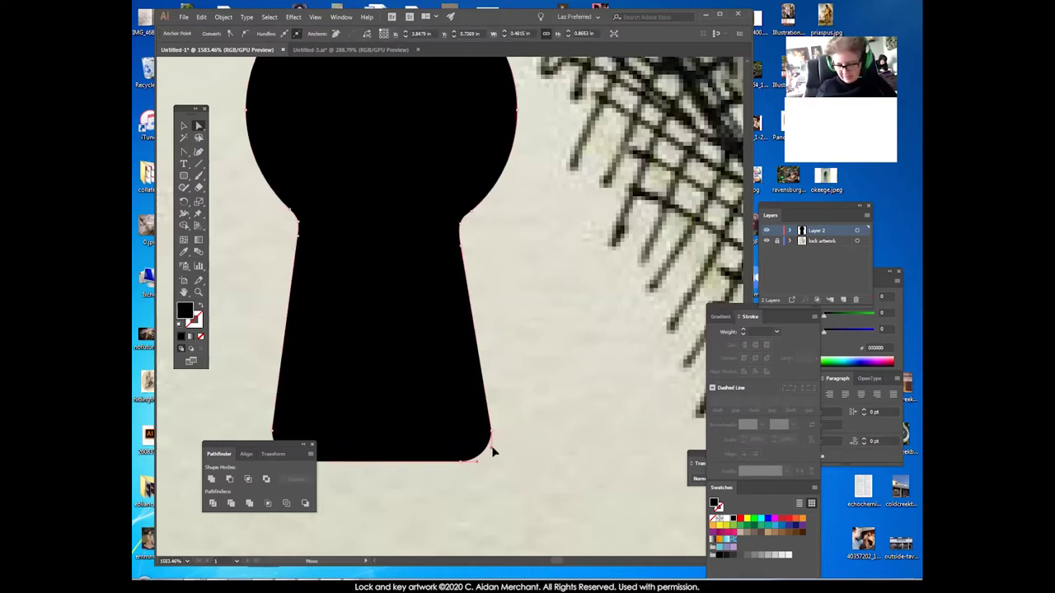
pyautogui.press('space')
pyautogui.moveTo(494, 450); pyautogui.dragTo(585, 322)
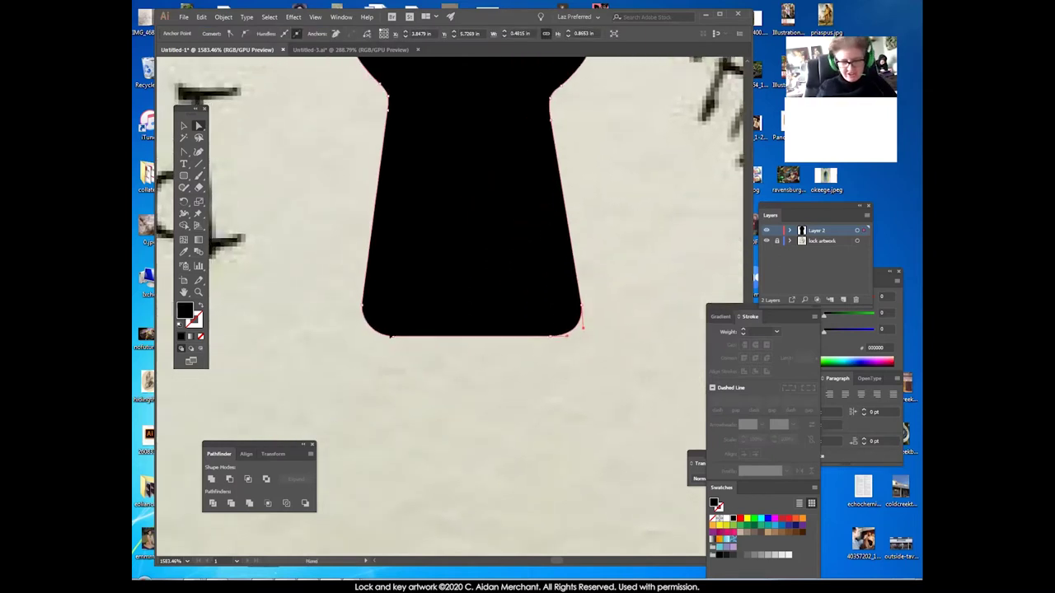
pyautogui.click(378, 342)
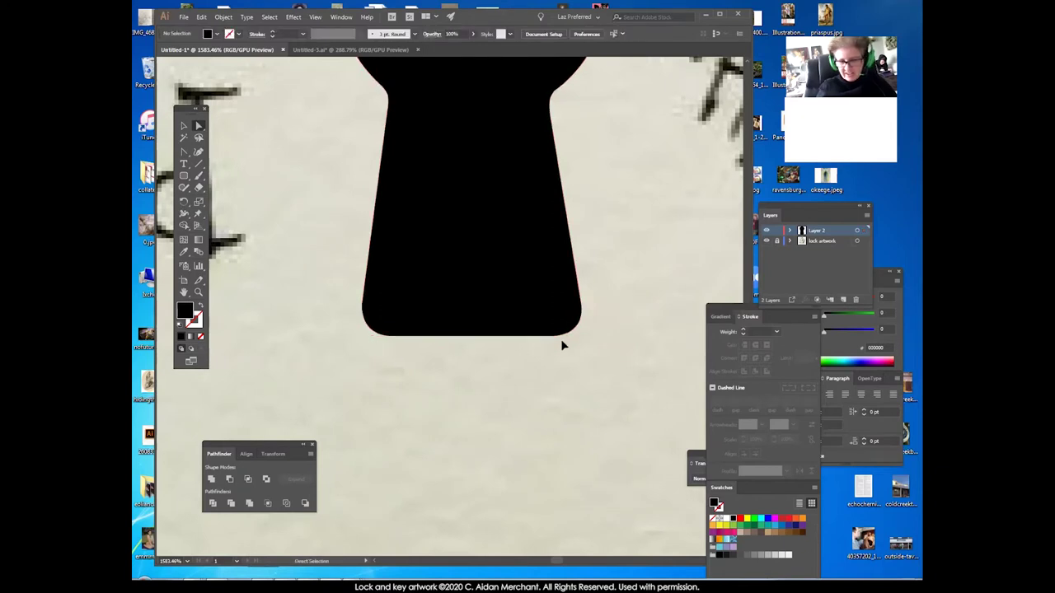
pyautogui.scroll(5, 469, 313)
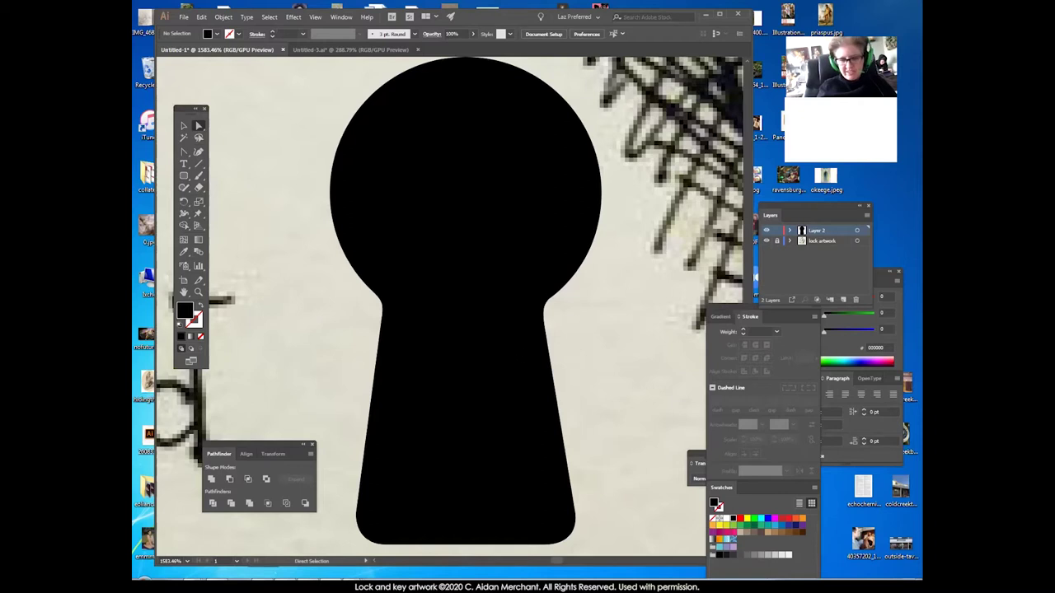
pyautogui.press('z')
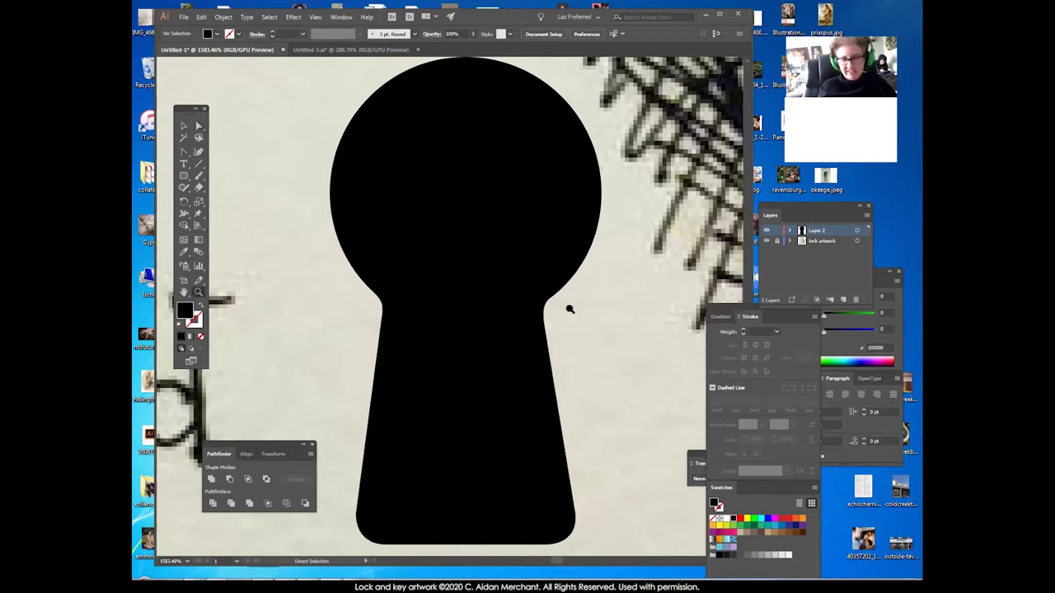
pyautogui.keyDown('alt'); pyautogui.click(570, 309); pyautogui.keyUp('alt')
pyautogui.keyDown('alt'); pyautogui.click(569, 309); pyautogui.keyUp('alt')
pyautogui.moveTo(464, 333); pyautogui.dragTo(524, 267)
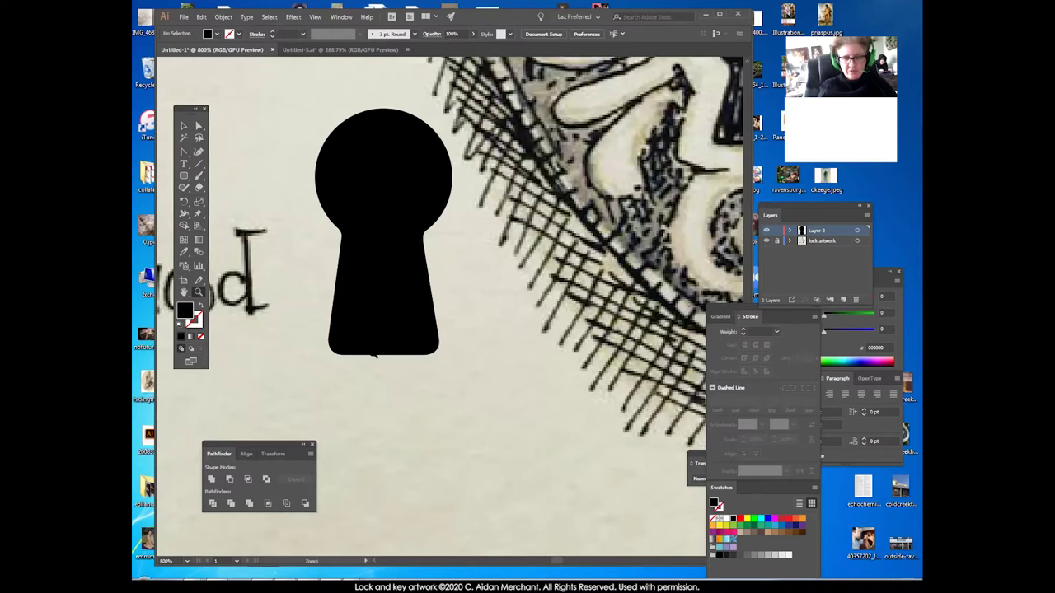
# Compare the finished keyhole shape with the hand-drawn keyhole in the lock artwork.
pyautogui.click(183, 126)
pyautogui.moveTo(499, 271)
pyautogui.mouseDown()
pyautogui.moveTo(557, 331)
pyautogui.moveTo(569, 188)
pyautogui.moveTo(568, 274)
pyautogui.mouseUp()
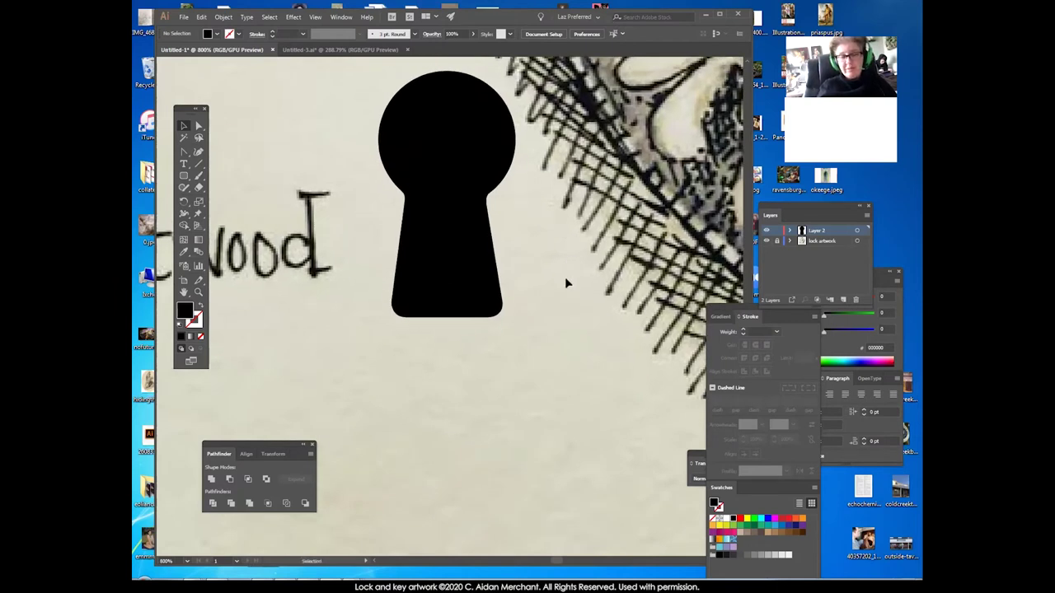
pyautogui.click(443, 224)
pyautogui.click(199, 293)
pyautogui.keyDown('alt'); pyautogui.click(531, 252); pyautogui.keyUp('alt')
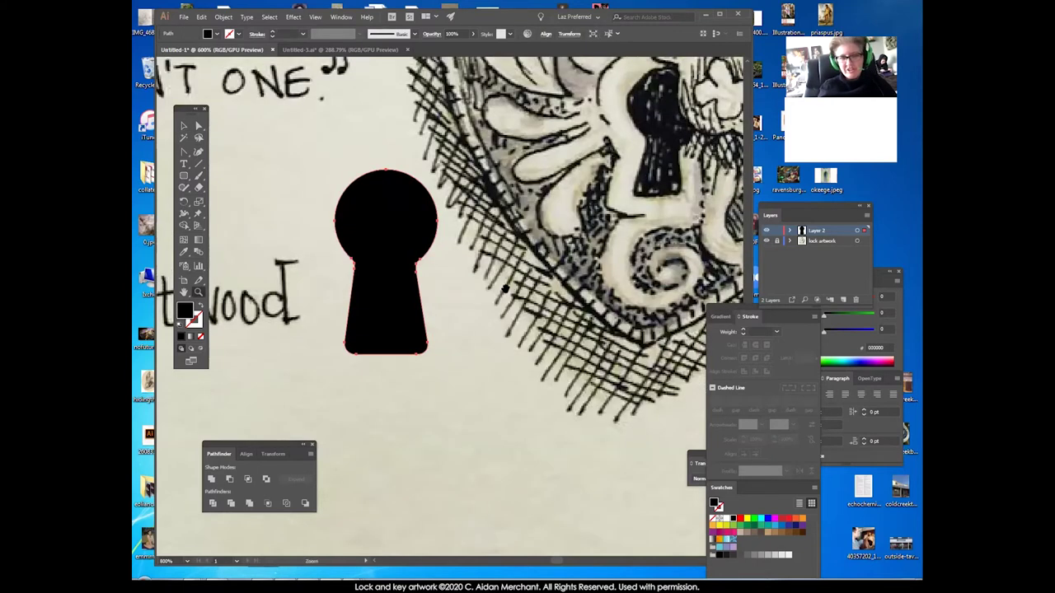
pyautogui.moveTo(505, 289); pyautogui.dragTo(527, 238)
pyautogui.click(184, 126)
pyautogui.click(527, 233)
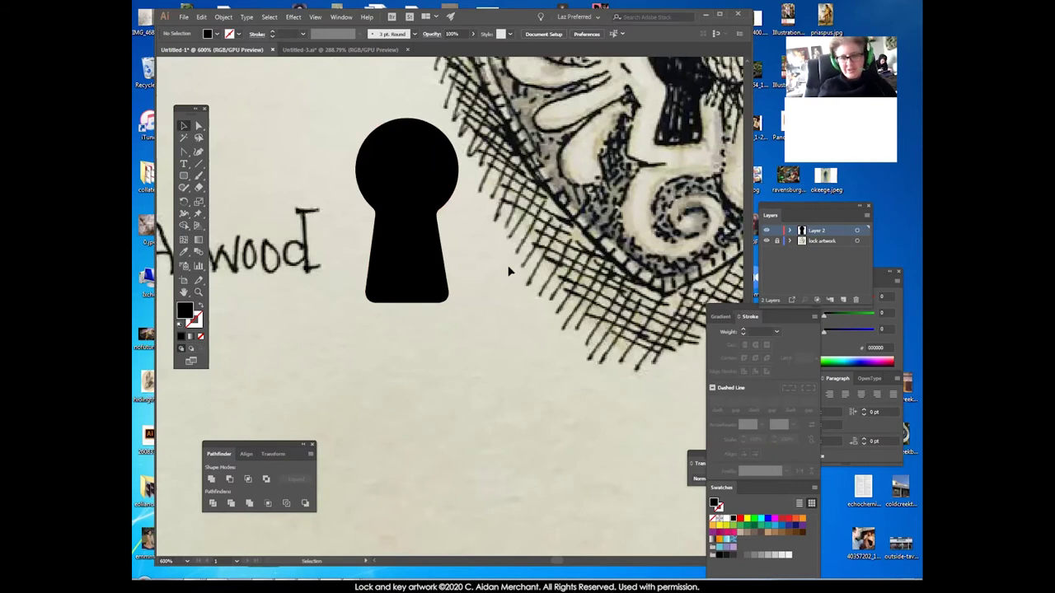
pyautogui.press('space')
pyautogui.moveTo(464, 207); pyautogui.dragTo(489, 164)
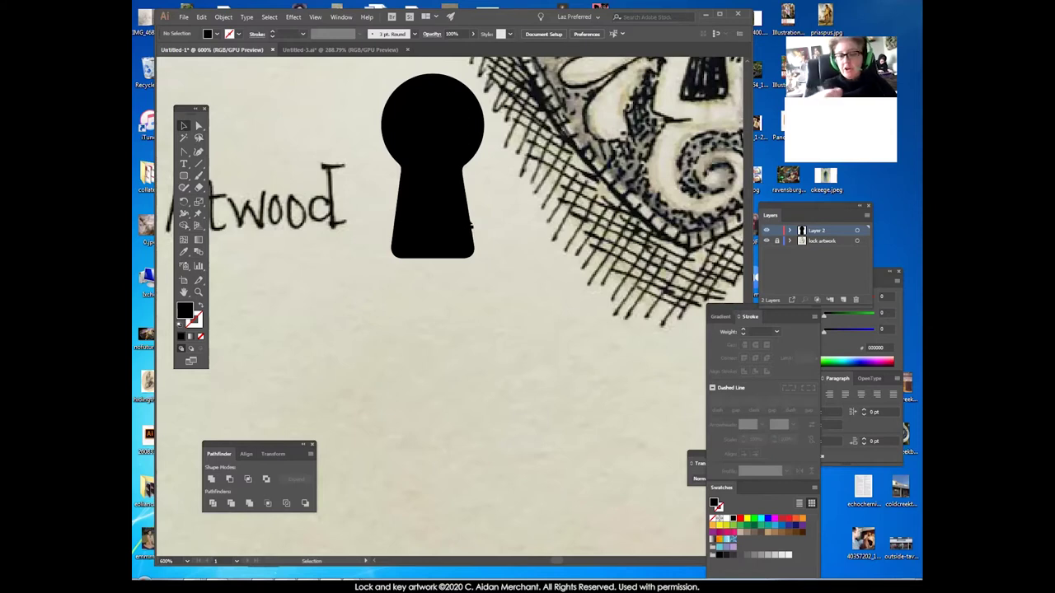
# Fine-tune the left junction's anchor points by nudging the lower one slightly outward.
pyautogui.click(201, 291)
pyautogui.moveTo(391, 130); pyautogui.dragTo(445, 210)
pyautogui.click(200, 125)
pyautogui.click(506, 117)
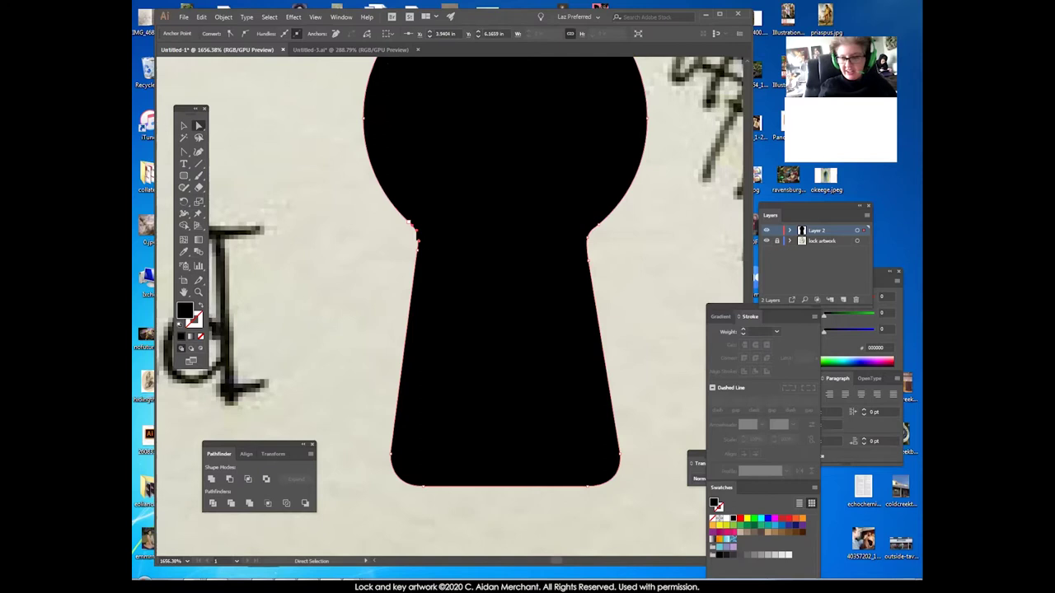
pyautogui.click(411, 264)
pyautogui.moveTo(417, 241)
pyautogui.mouseDown()
pyautogui.moveTo(432, 188)
pyautogui.moveTo(416, 244)
pyautogui.mouseUp()
pyautogui.click(415, 241)
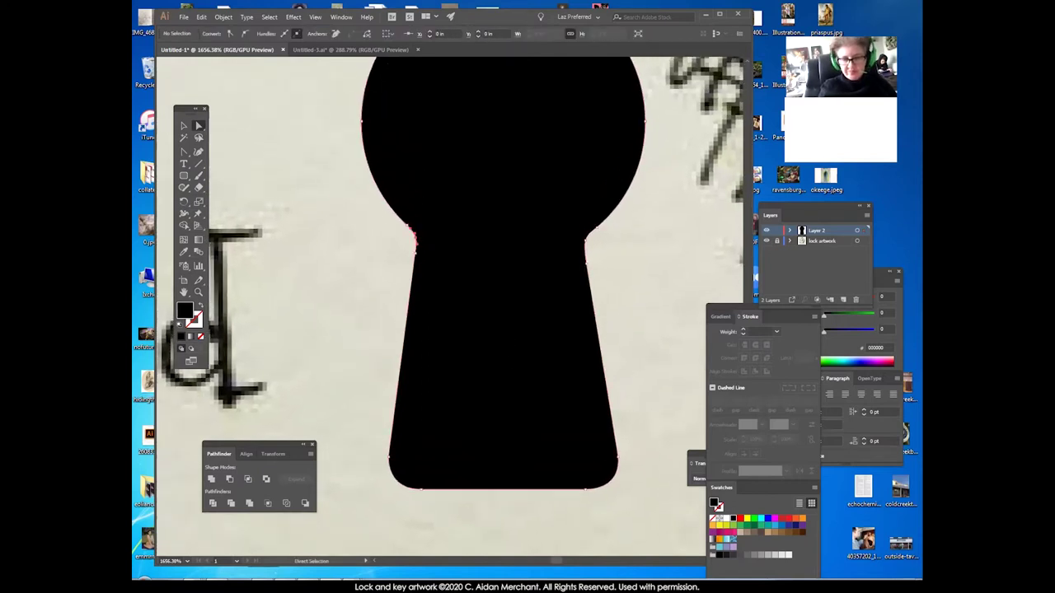
# Reshape the curve at the left junction between circle and body by adjusting its smooth point's handles with the Anchor Point tool.
pyautogui.click(199, 293)
pyautogui.click(400, 242)
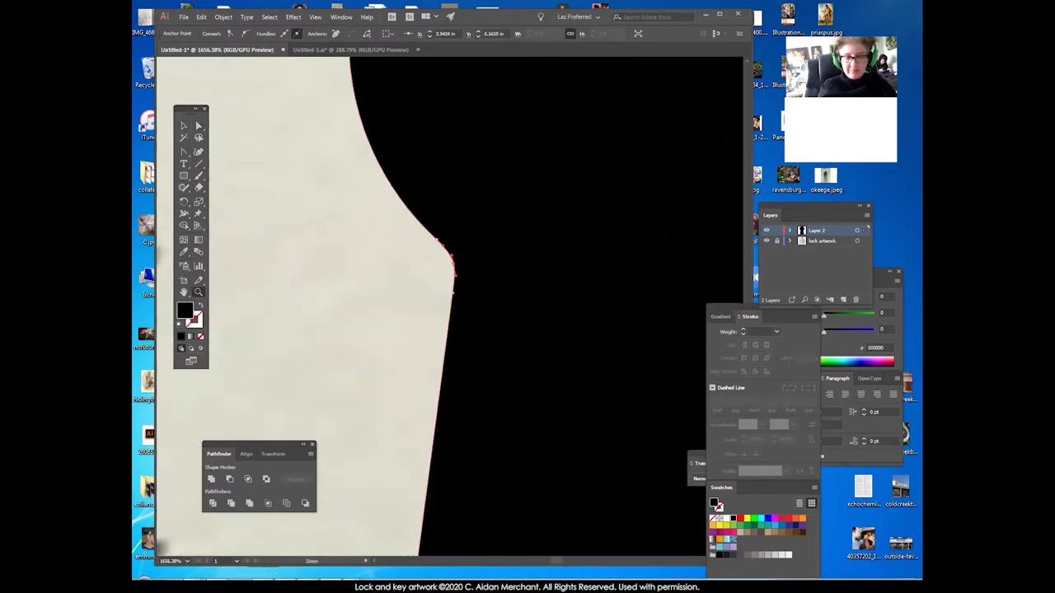
pyautogui.moveTo(184, 154); pyautogui.dragTo(247, 189)
pyautogui.moveTo(485, 286)
pyautogui.mouseDown()
pyautogui.moveTo(454, 302)
pyautogui.moveTo(436, 292)
pyautogui.moveTo(464, 347)
pyautogui.moveTo(445, 303)
pyautogui.moveTo(497, 306)
pyautogui.moveTo(490, 275)
pyautogui.moveTo(523, 257)
pyautogui.moveTo(496, 246)
pyautogui.moveTo(491, 273)
pyautogui.mouseUp()
pyautogui.click(484, 283)
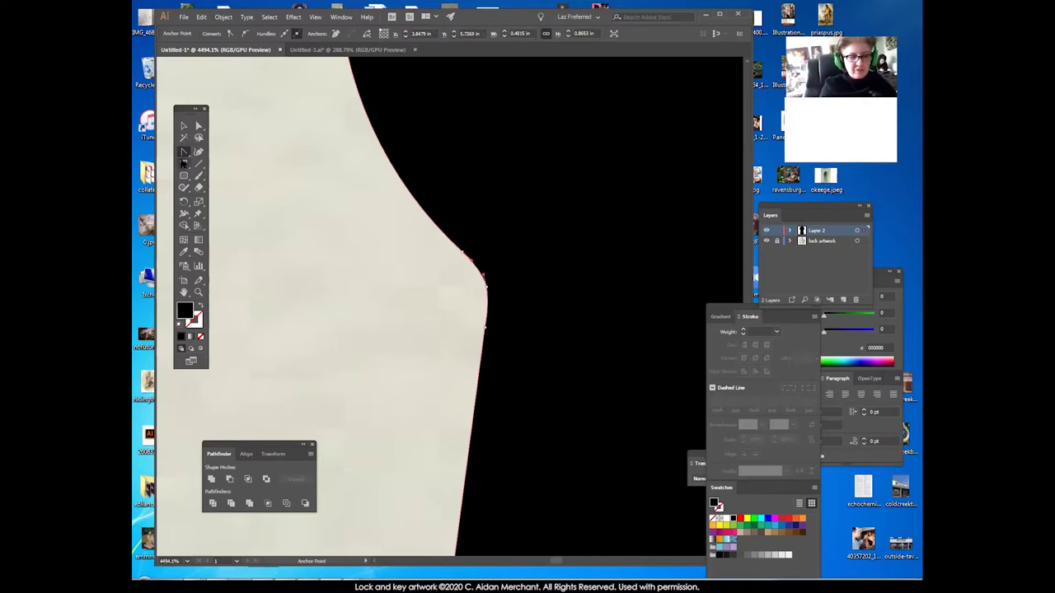
pyautogui.moveTo(485, 288)
pyautogui.mouseDown()
pyautogui.moveTo(504, 303)
pyautogui.moveTo(525, 299)
pyautogui.moveTo(487, 325)
pyautogui.moveTo(489, 299)
pyautogui.mouseUp()
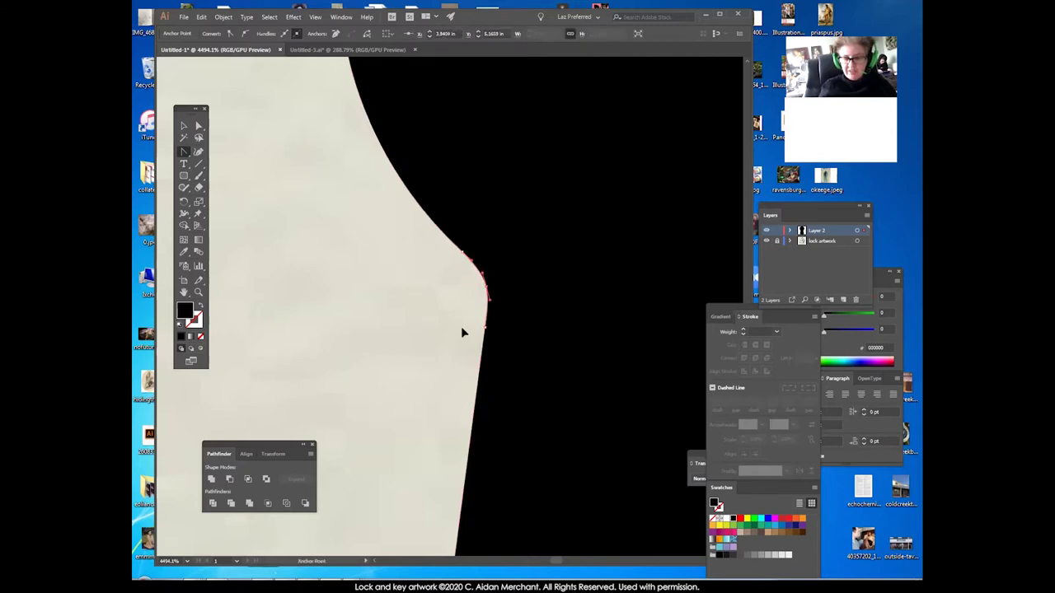
# Move the left junction's lower anchor point up along the body's edge, closer to the smooth point, with Direct Selection.
pyautogui.keyDown('ctrl'); pyautogui.click(462, 328); pyautogui.keyUp('ctrl')
pyautogui.moveTo(463, 328); pyautogui.dragTo(416, 269)
pyautogui.keyDown('ctrl'); pyautogui.click(440, 231); pyautogui.keyUp('ctrl')
pyautogui.click(199, 126)
pyautogui.click(392, 236)
pyautogui.moveTo(439, 266); pyautogui.dragTo(440, 269)
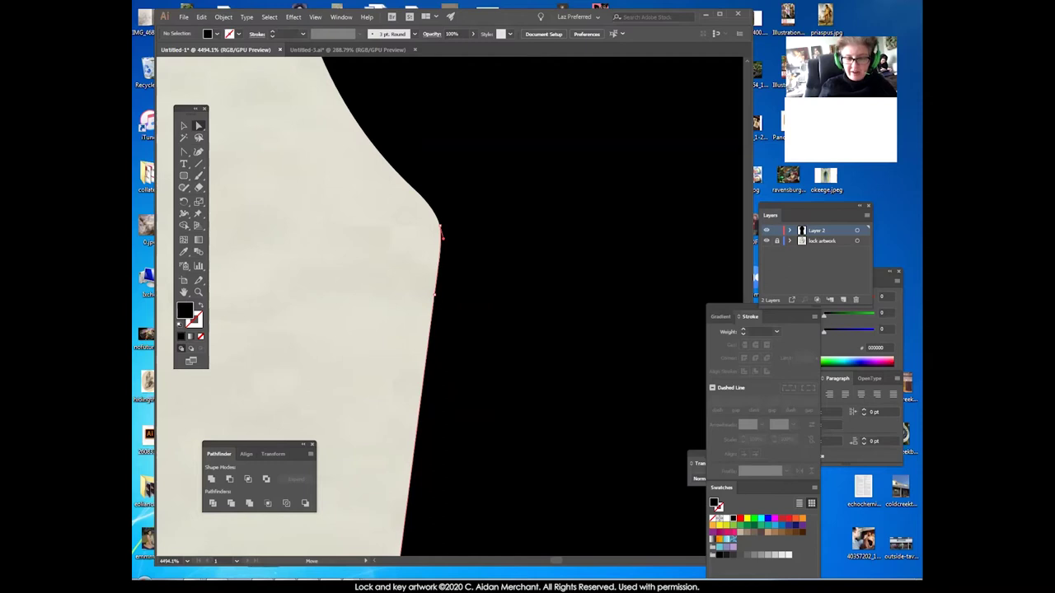
pyautogui.click(433, 305)
pyautogui.click(440, 228)
pyautogui.moveTo(443, 243); pyautogui.dragTo(445, 259)
pyautogui.click(434, 305)
pyautogui.click(443, 306)
pyautogui.click(439, 236)
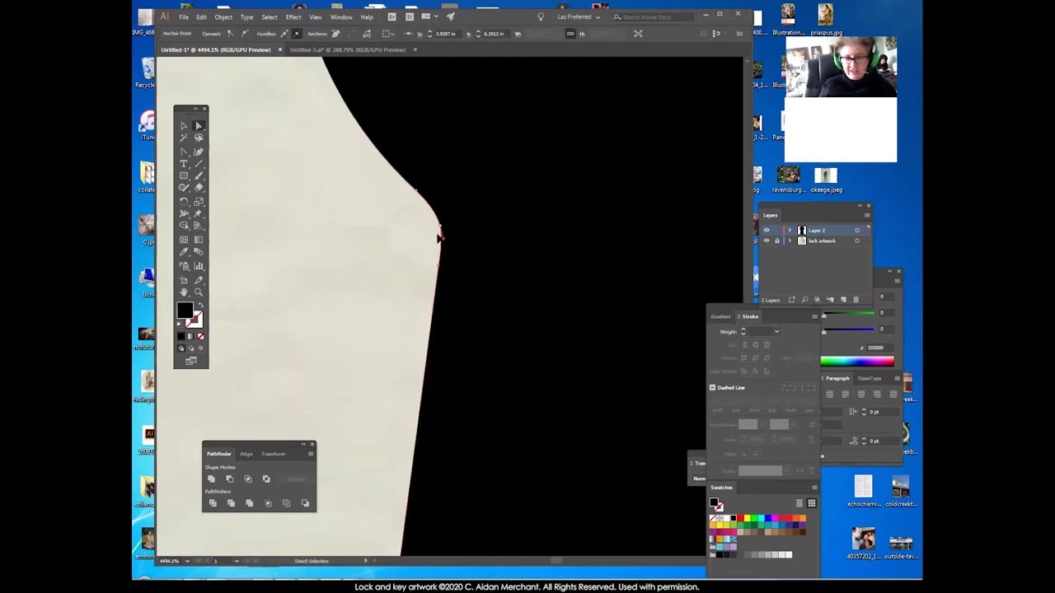
# Undo a shift of the left junction's upper anchor point and raise the lower one slightly further toward the smooth point.
pyautogui.click(417, 194)
pyautogui.moveTo(415, 191); pyautogui.dragTo(407, 182)
pyautogui.hotkey('ctrl', 'z')
pyautogui.click(416, 192)
pyautogui.moveTo(438, 266); pyautogui.dragTo(440, 256)
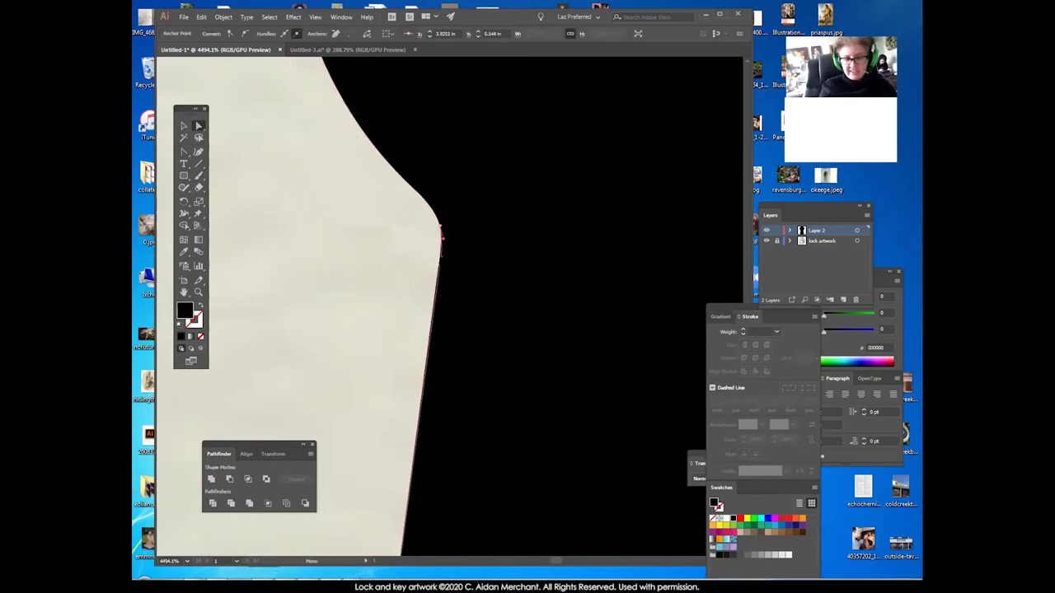
# Try pulling the left junction's smooth point inward and upward into the keyhole, then undo the move and deselect the shape.
pyautogui.click(429, 243)
pyautogui.click(441, 237)
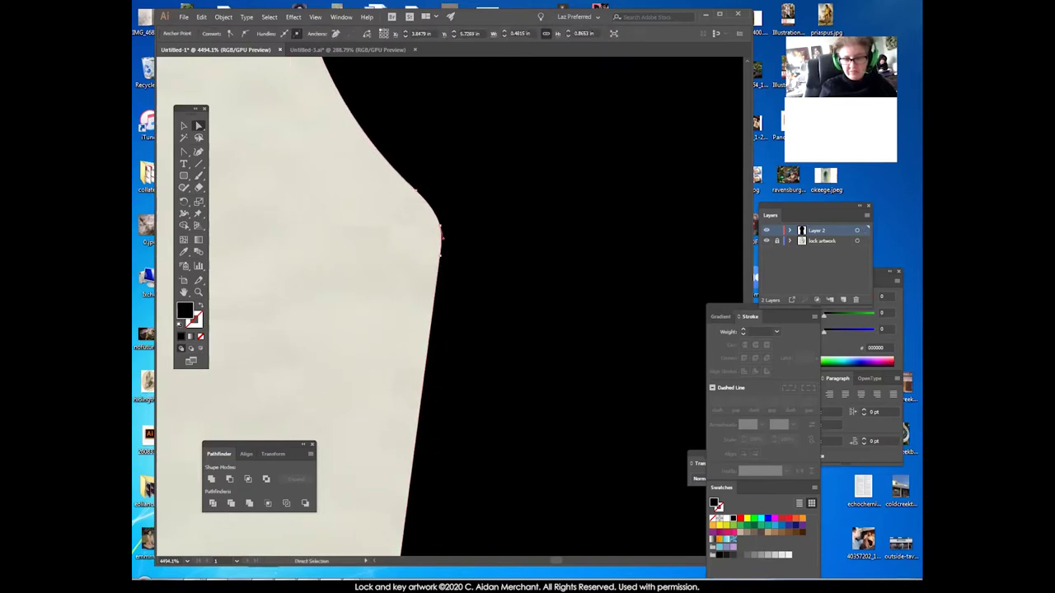
pyautogui.moveTo(440, 226); pyautogui.dragTo(465, 196)
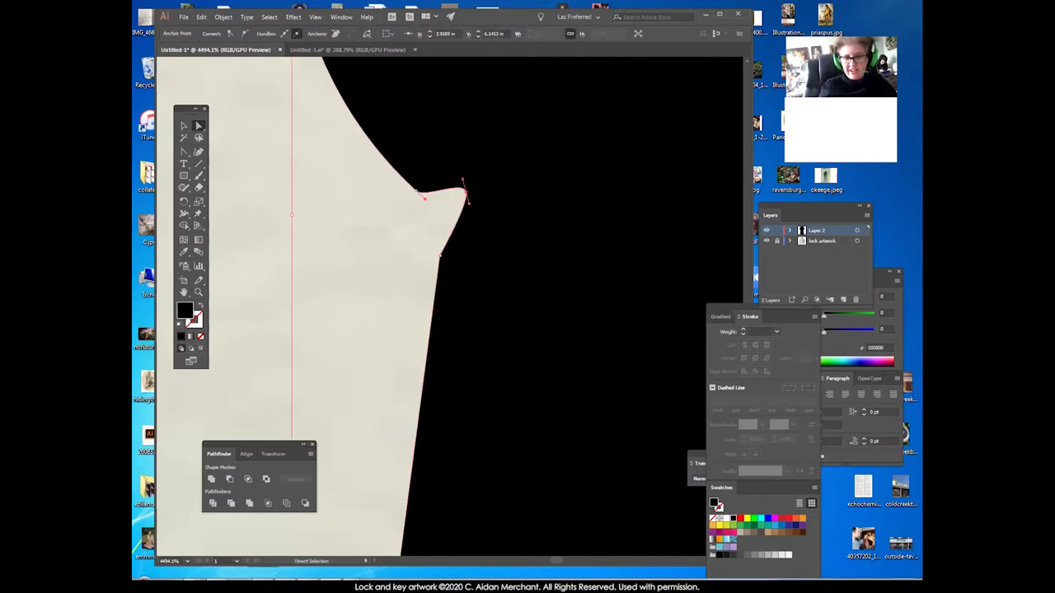
pyautogui.hotkey('ctrl', 'z')
pyautogui.hotkey('ctrl', 'shift', 'a')
# Add three anchor points along the left slanted edge of the keyhole body with the Add Anchor Point tool.
pyautogui.click(202, 294)
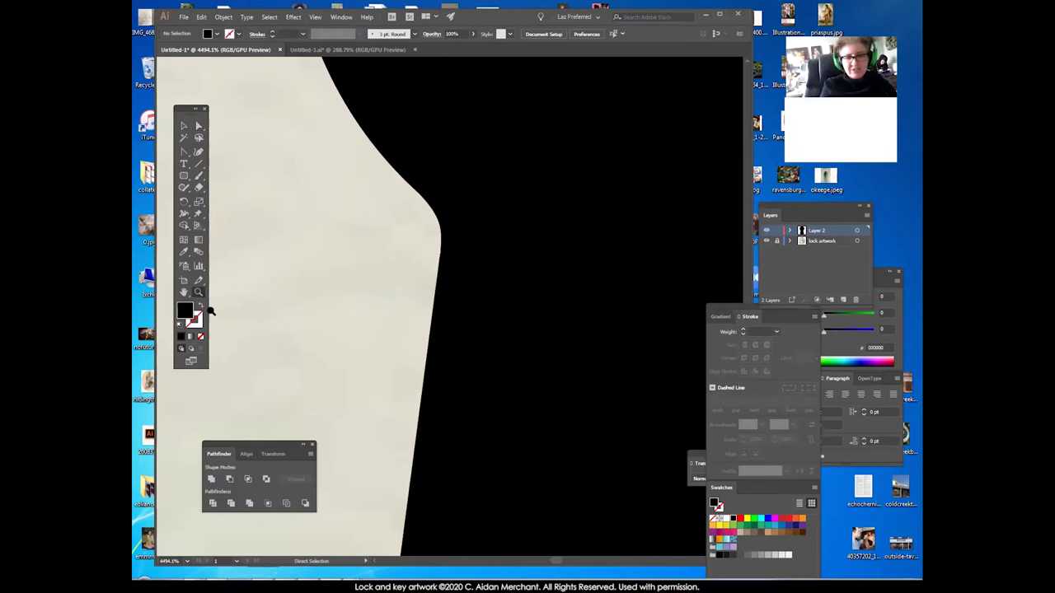
pyautogui.keyDown('alt'); pyautogui.click(259, 282); pyautogui.keyUp('alt')
pyautogui.keyDown('alt'); pyautogui.click(295, 350); pyautogui.keyUp('alt')
pyautogui.keyDown('alt'); pyautogui.click(295, 350); pyautogui.keyUp('alt')
pyautogui.keyDown('alt'); pyautogui.click(273, 331); pyautogui.keyUp('alt')
pyautogui.moveTo(274, 331); pyautogui.dragTo(351, 230)
pyautogui.click(184, 154)
pyautogui.click(185, 152)
pyautogui.click(229, 163)
pyautogui.moveTo(471, 130); pyautogui.dragTo(503, 160)
pyautogui.keyDown('ctrl'); pyautogui.click(503, 160); pyautogui.keyUp('ctrl')
pyautogui.click(433, 287)
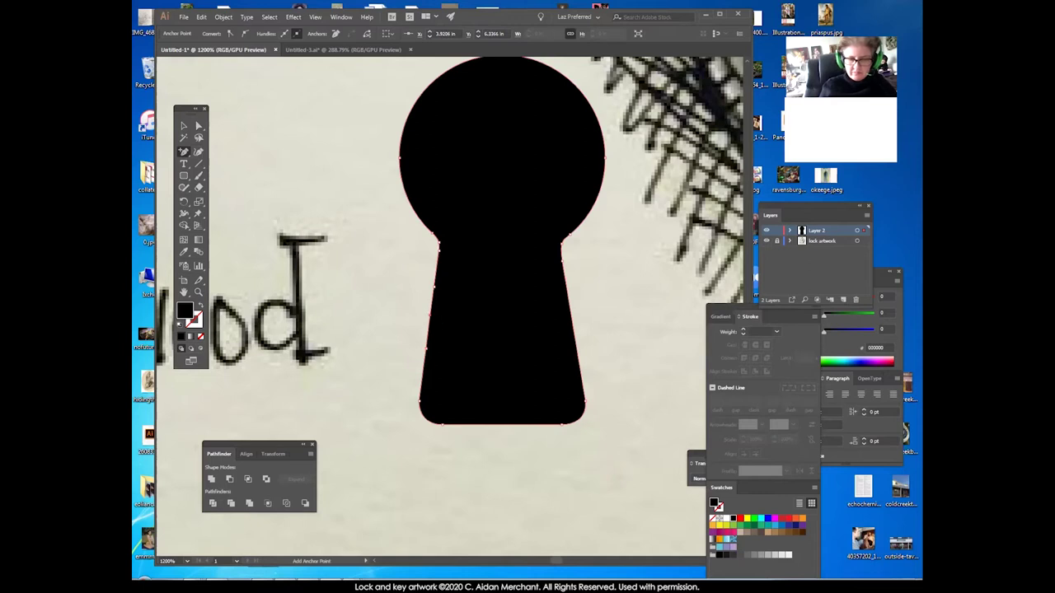
# Pull the middle added point inward and curve its surroundings with the Anchor Point and Direct Selection tools, forming a wavy left edge.
pyautogui.click(199, 126)
pyautogui.moveTo(428, 315); pyautogui.dragTo(445, 315)
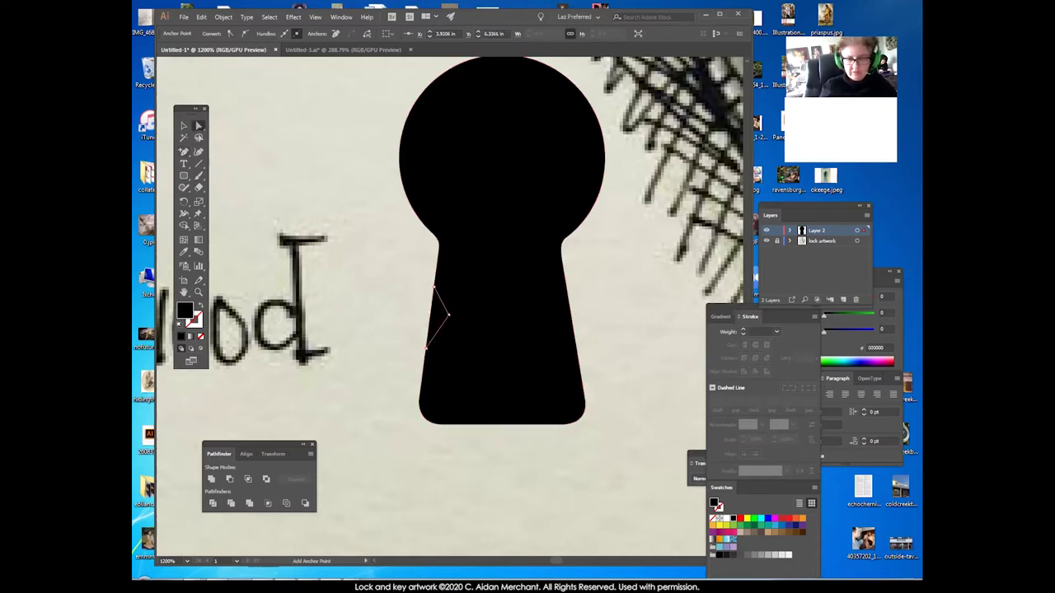
pyautogui.moveTo(184, 154); pyautogui.dragTo(218, 189)
pyautogui.moveTo(447, 315); pyautogui.dragTo(427, 269)
pyautogui.click(200, 126)
pyautogui.moveTo(448, 316); pyautogui.dragTo(451, 335)
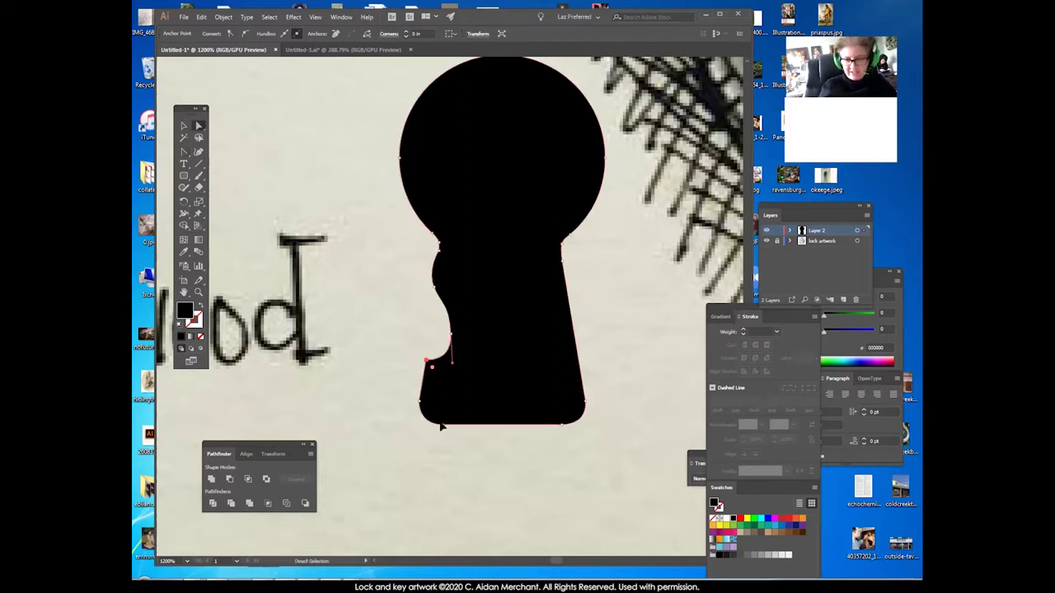
pyautogui.click(638, 428)
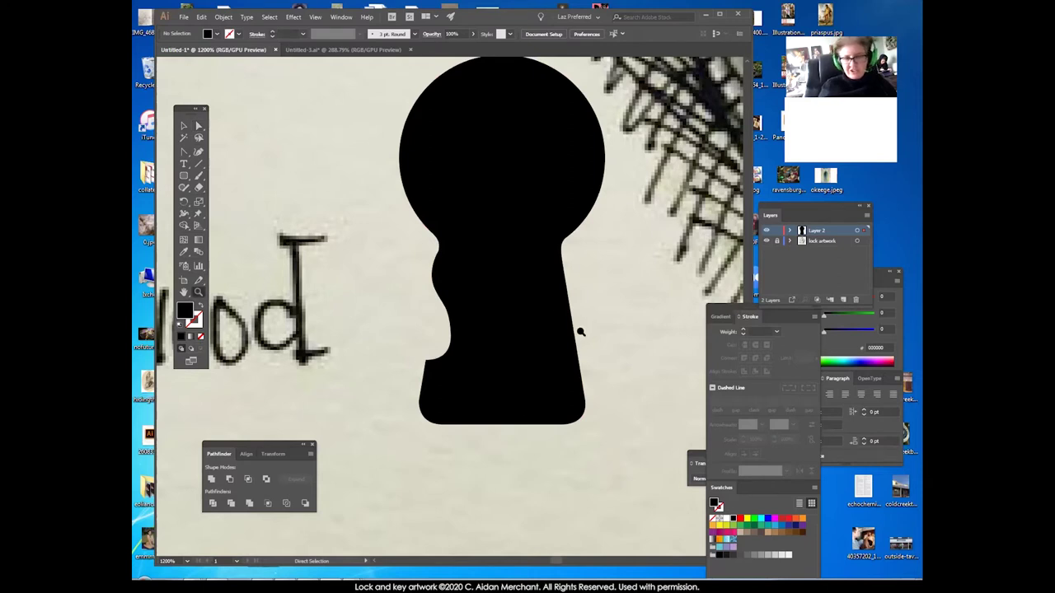
# Duplicate the wavy-edged keyhole straight below the original, on the empty paper area.
pyautogui.keyDown('alt'); pyautogui.click(581, 331); pyautogui.keyUp('alt')
pyautogui.keyDown('alt'); pyautogui.click(580, 331); pyautogui.keyUp('alt')
pyautogui.keyDown('alt'); pyautogui.click(580, 331); pyautogui.keyUp('alt')
pyautogui.moveTo(580, 332); pyautogui.dragTo(718, 300)
pyautogui.click(187, 126)
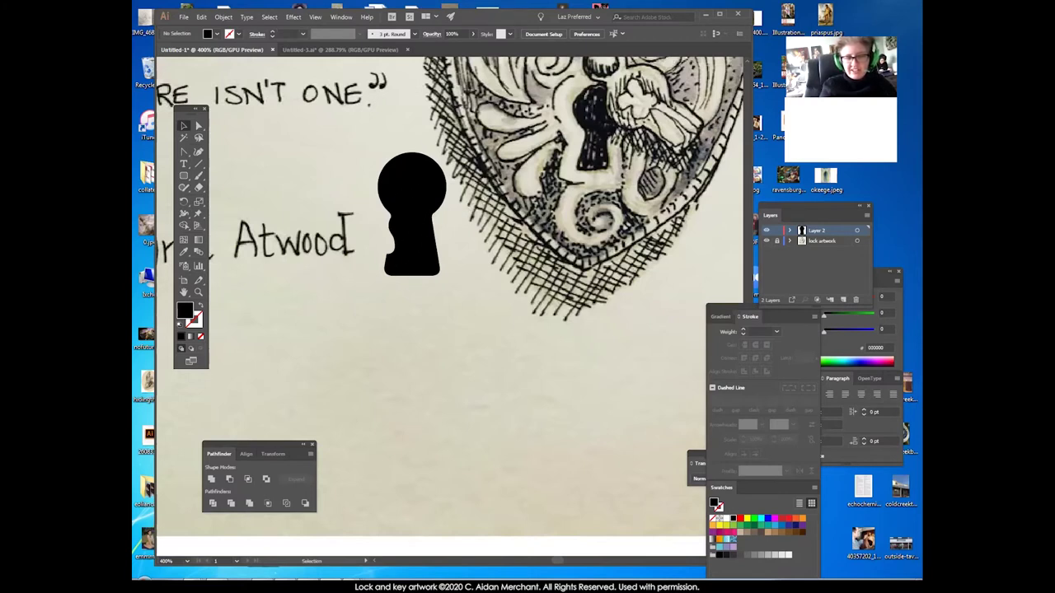
pyautogui.click(412, 216)
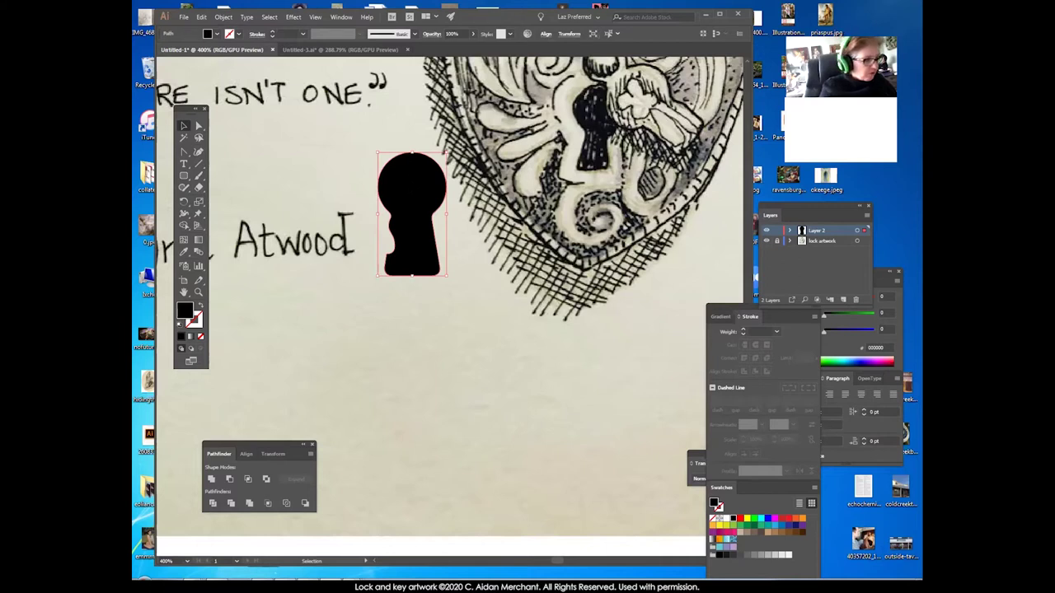
pyautogui.moveTo(410, 184); pyautogui.dragTo(410, 337)
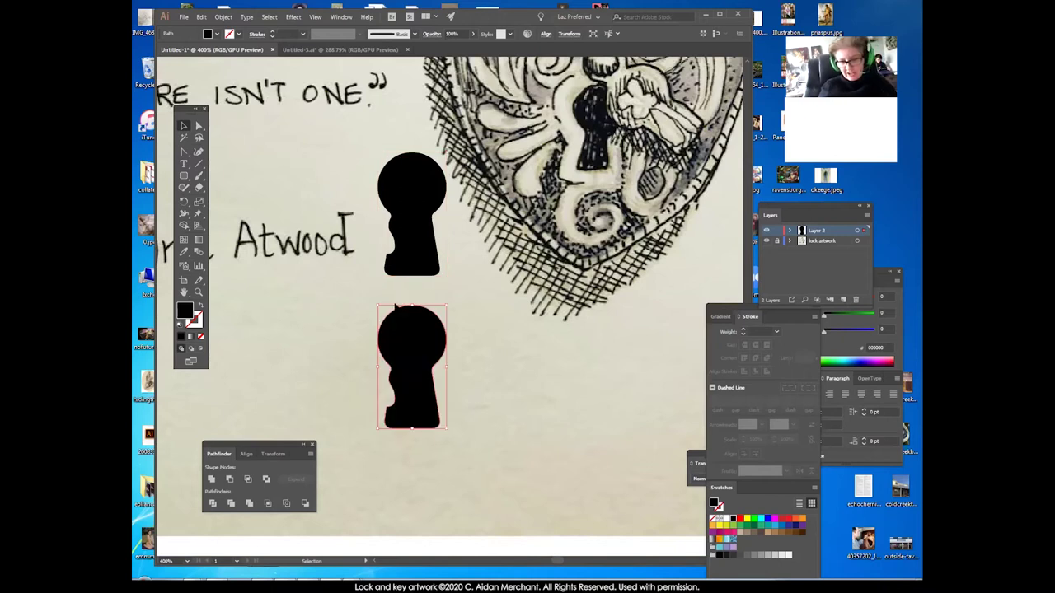
pyautogui.click(479, 387)
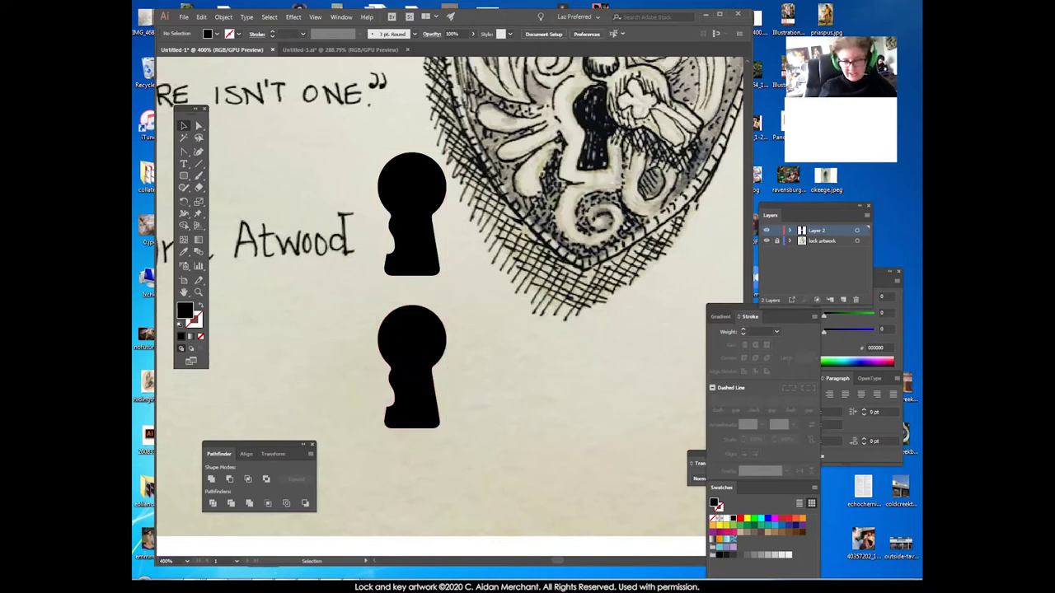
pyautogui.hotkey('ctrl', 'z')
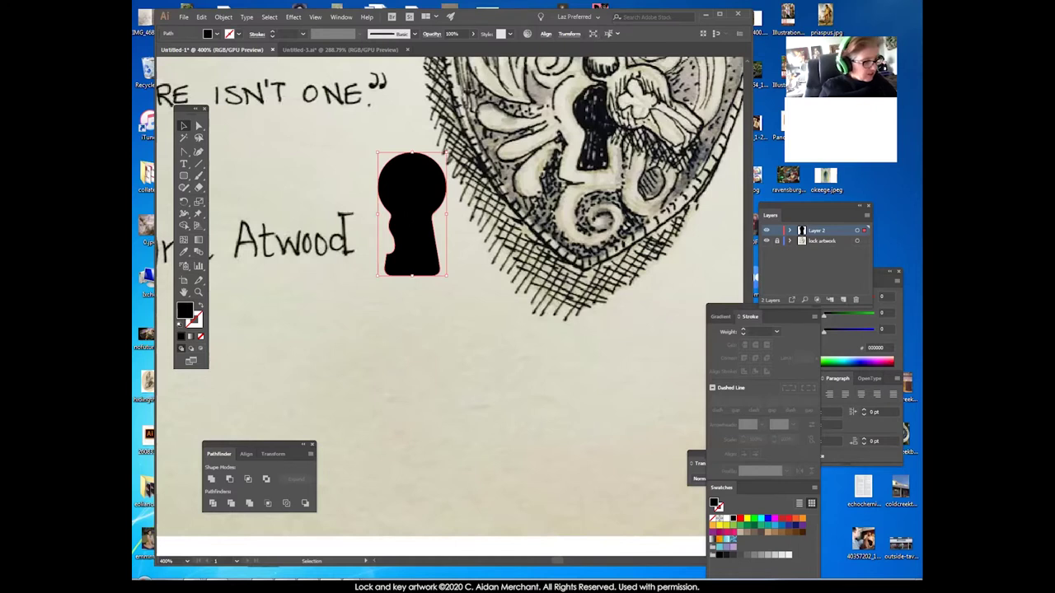
pyautogui.moveTo(410, 213); pyautogui.dragTo(410, 358)
pyautogui.click(478, 387)
# Draw a rectangle over the right half of the keyhole copy and cut that half away with Minus Front.
pyautogui.scroll(-3, 441, 359)
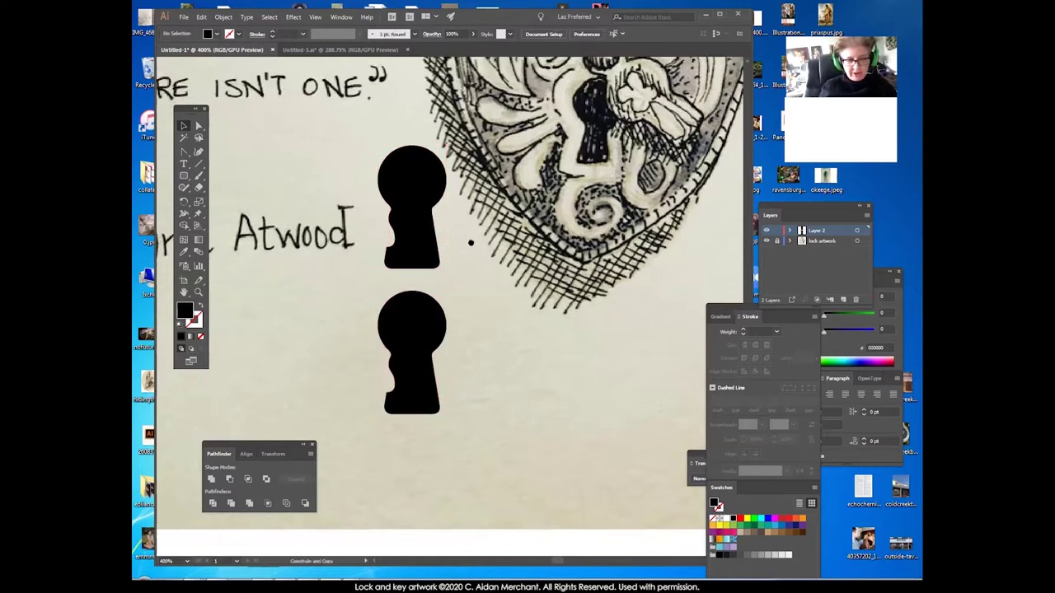
pyautogui.moveTo(184, 151); pyautogui.dragTo(221, 177)
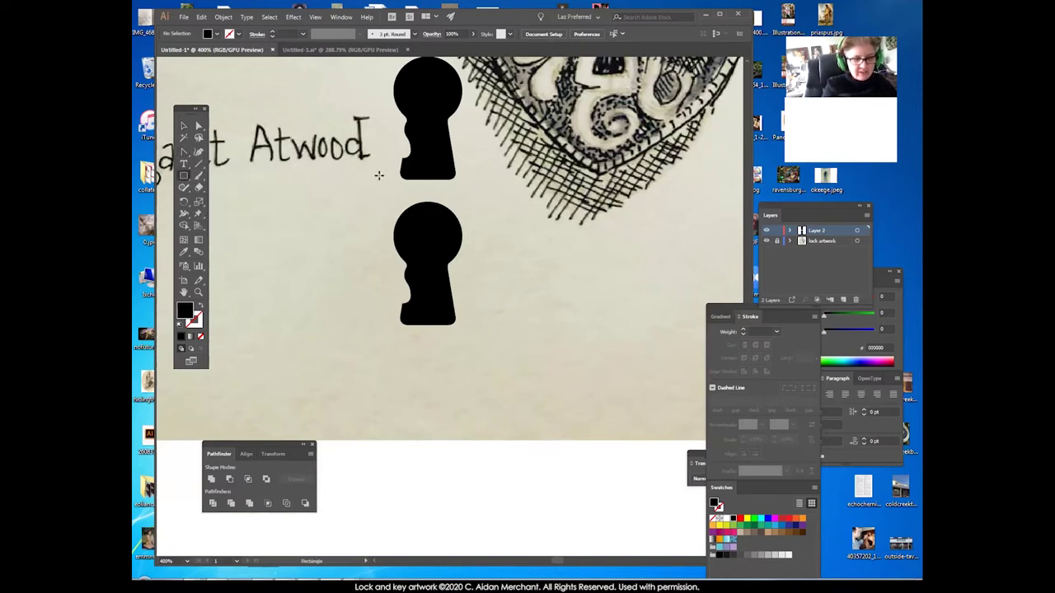
pyautogui.moveTo(428, 195); pyautogui.dragTo(520, 349)
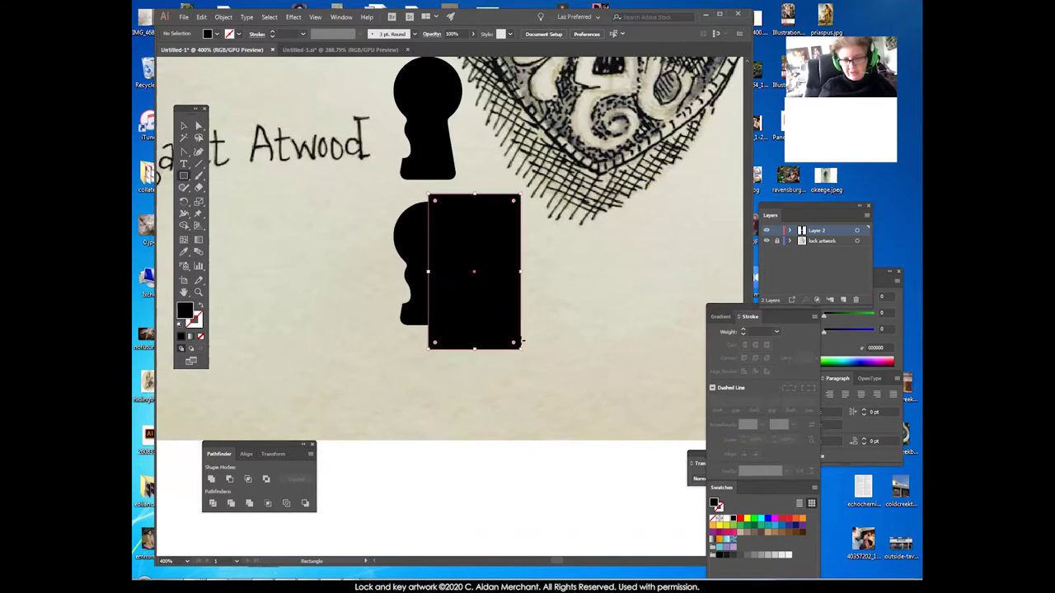
pyautogui.click(184, 126)
pyautogui.keyDown('shift'); pyautogui.click(414, 243); pyautogui.keyUp('shift')
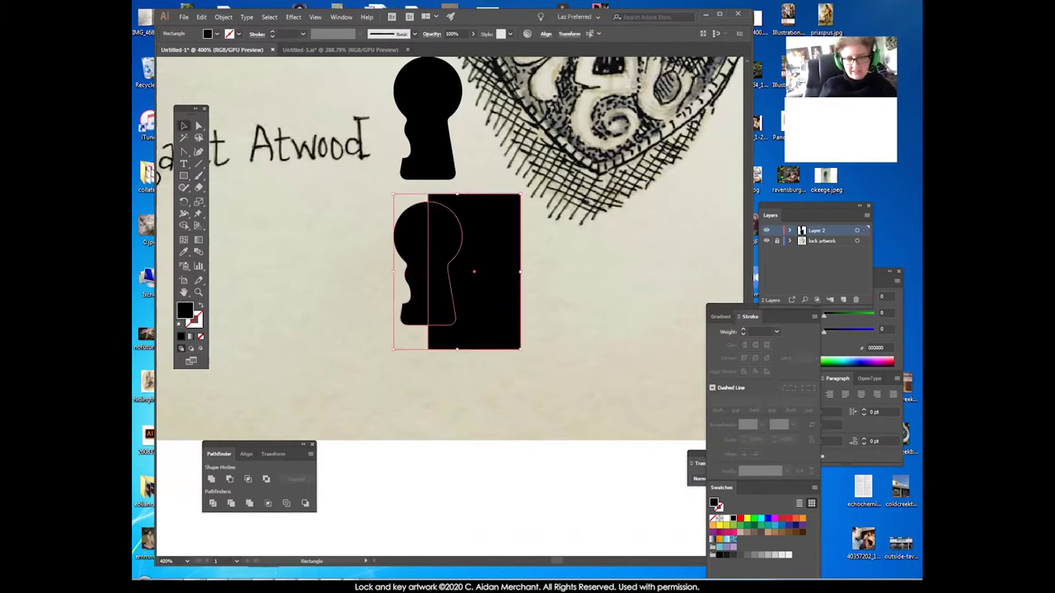
pyautogui.click(230, 480)
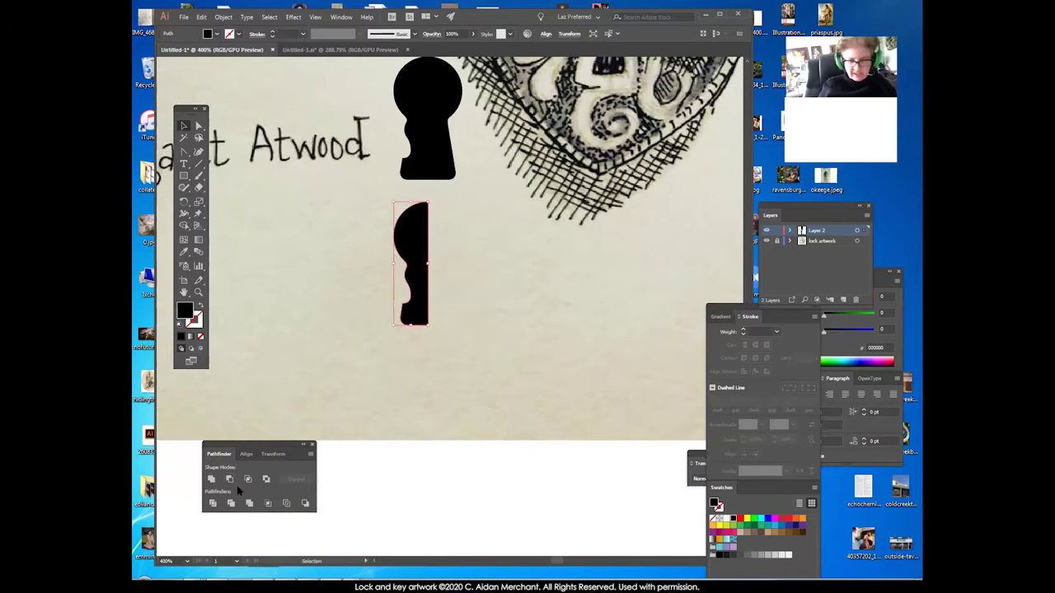
pyautogui.click(491, 337)
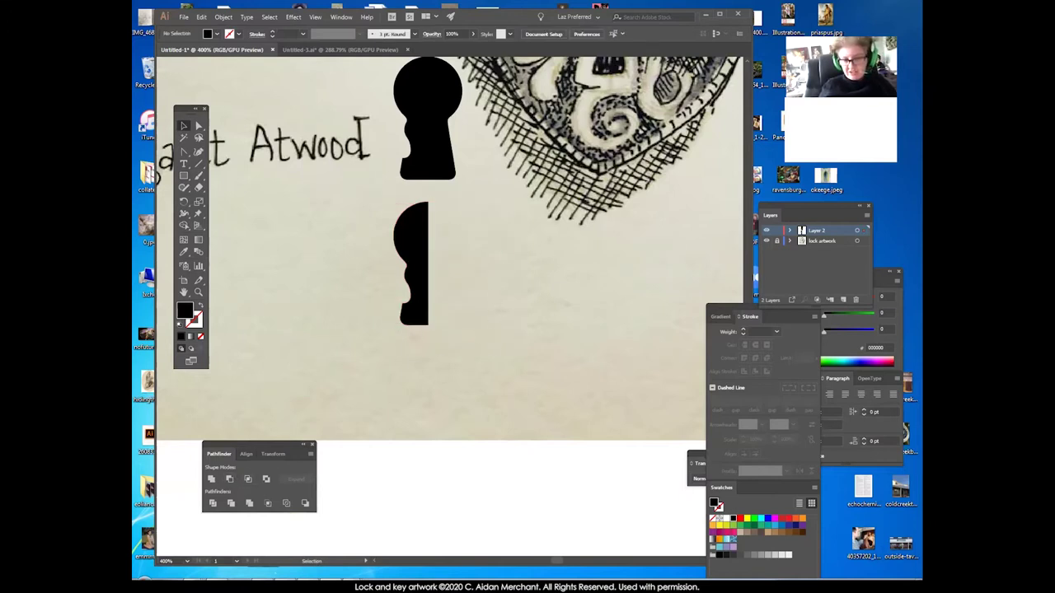
# Create a mirrored copy of the remaining left half by reflecting it across the vertical axis.
pyautogui.click(425, 321)
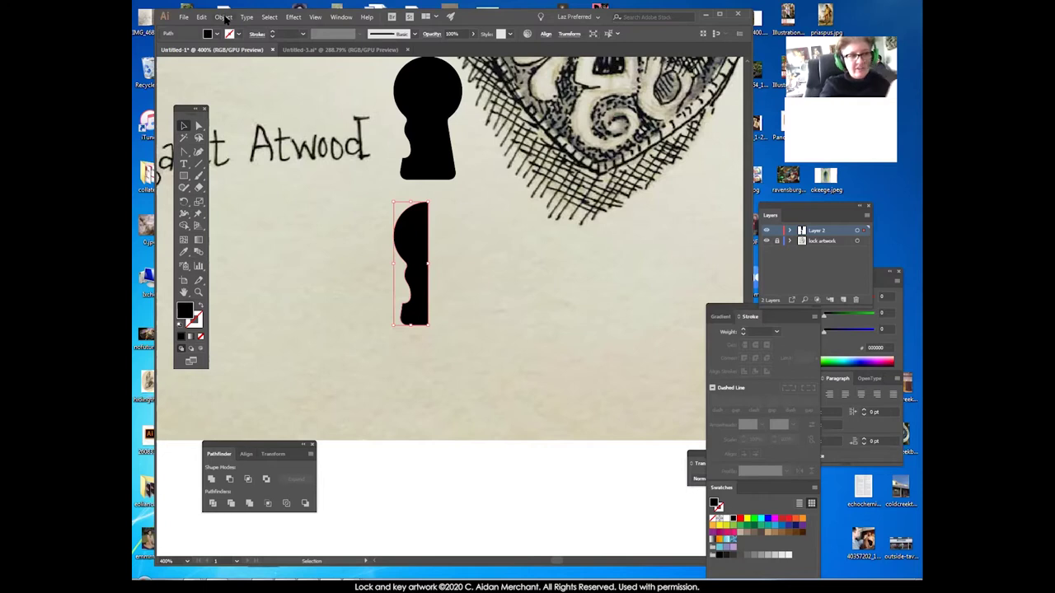
pyautogui.click(227, 18)
pyautogui.moveTo(239, 31)
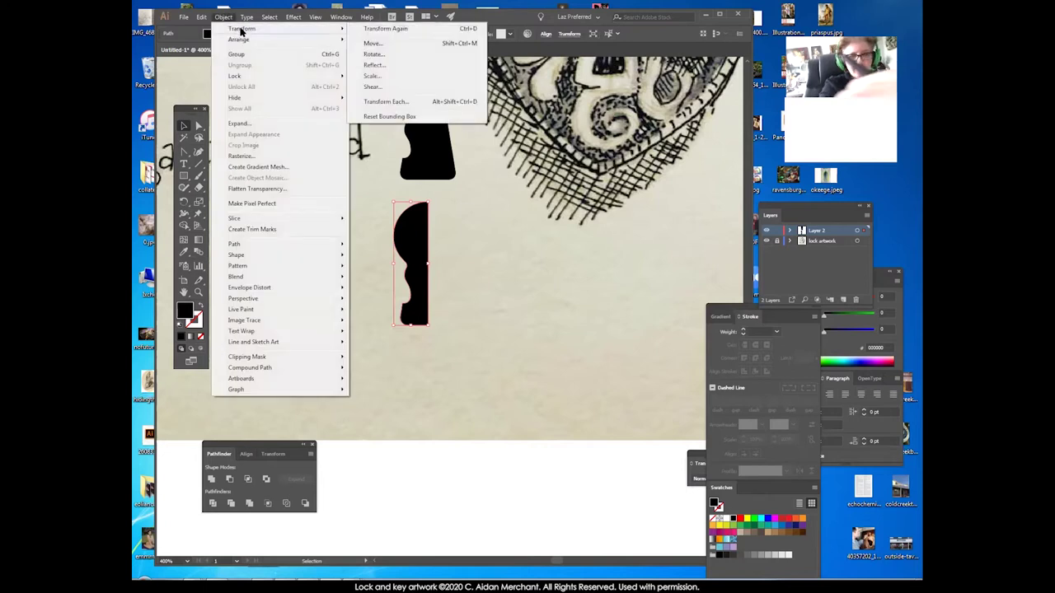
pyautogui.click(393, 66)
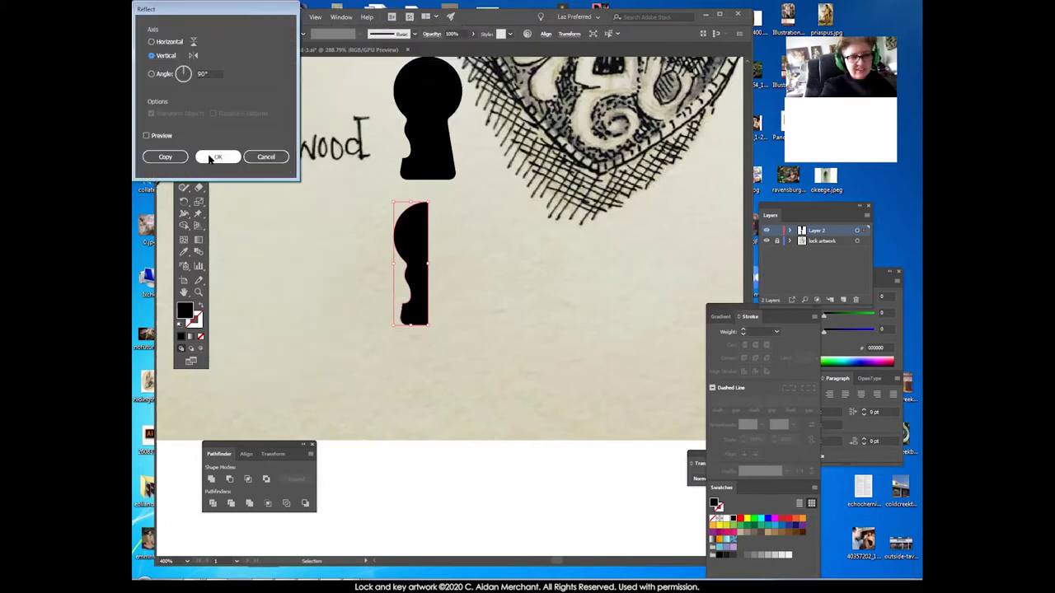
pyautogui.click(163, 136)
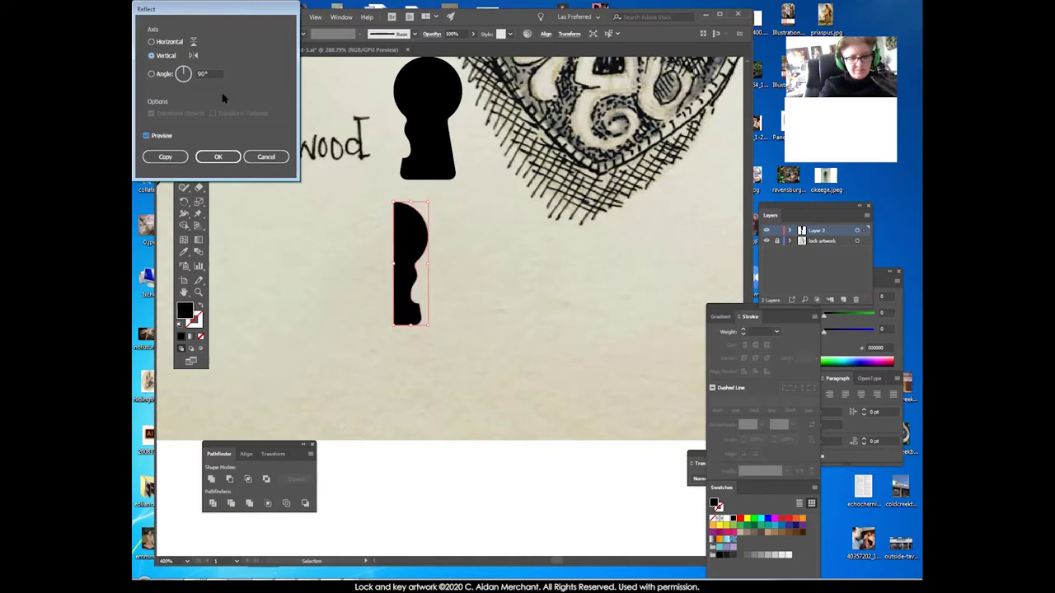
pyautogui.click(165, 157)
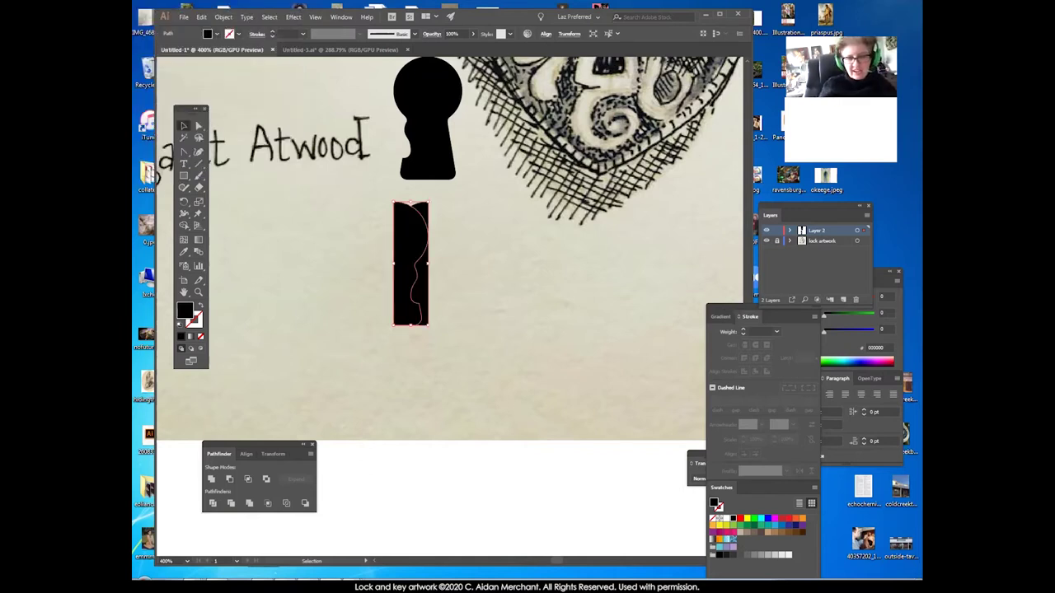
# Move the mirrored half to the right of the left half so their straight edges meet along the center.
pyautogui.moveTo(421, 264); pyautogui.dragTo(479, 253)
pyautogui.click(553, 302)
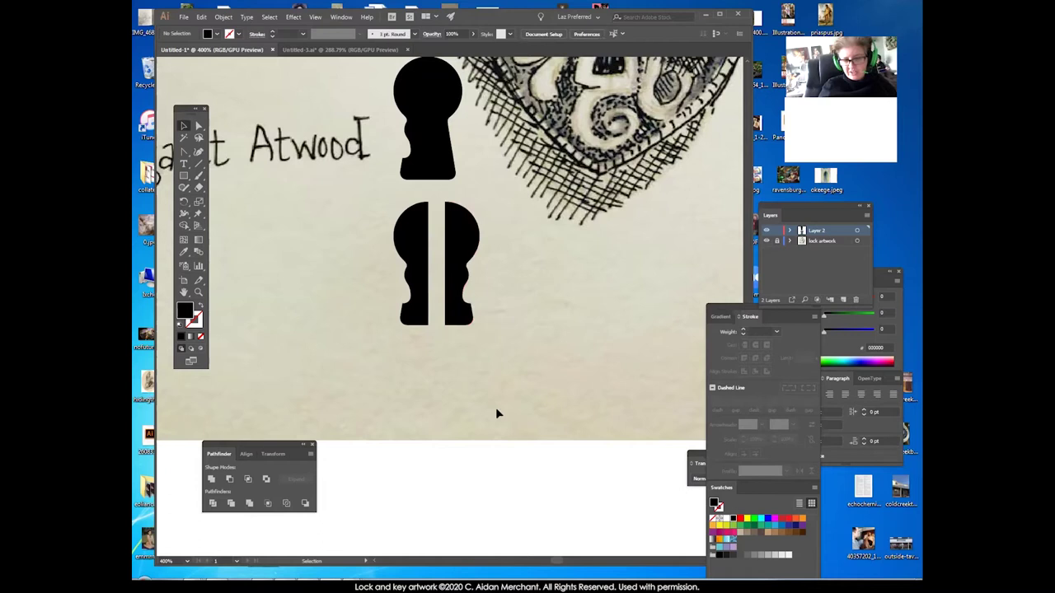
pyautogui.doubleClick(455, 323)
pyautogui.doubleClick(488, 319)
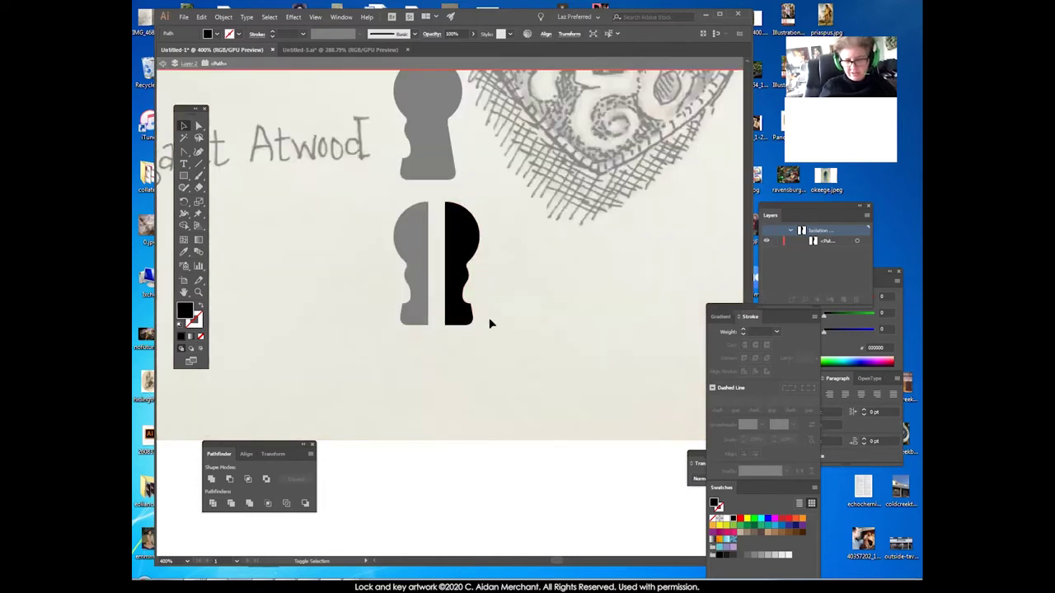
pyautogui.moveTo(463, 317); pyautogui.dragTo(445, 317)
pyautogui.click(198, 293)
pyautogui.moveTo(400, 194); pyautogui.dragTo(561, 363)
pyautogui.click(183, 125)
pyautogui.click(605, 225)
pyautogui.click(624, 215)
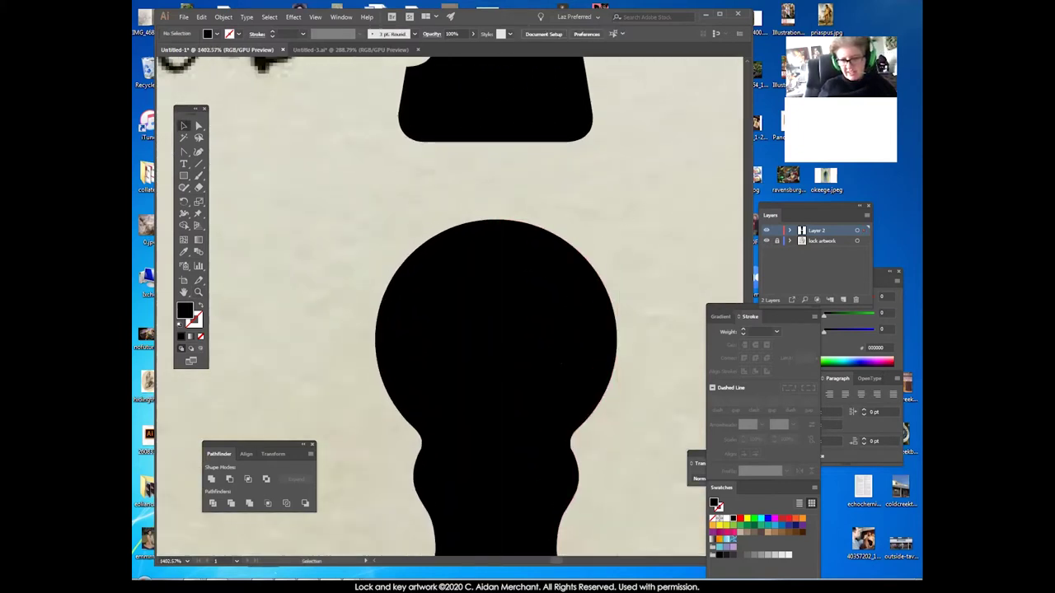
# Select both halves and merge them into one symmetrical keyhole with the Unite shape mode.
pyautogui.moveTo(511, 412); pyautogui.dragTo(469, 207)
pyautogui.hotkey('ctrl', 'a')
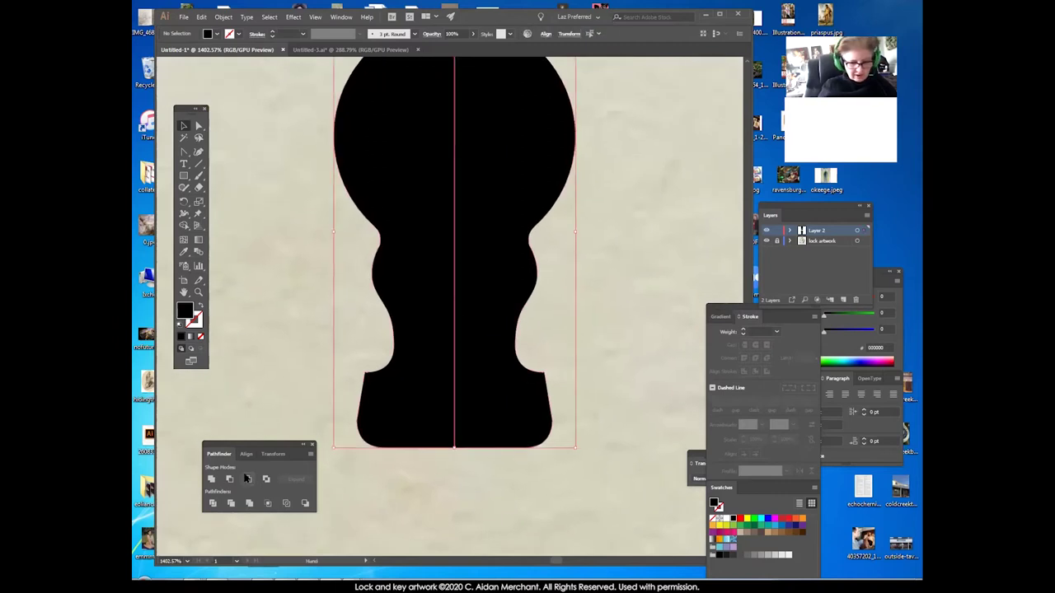
pyautogui.click(212, 480)
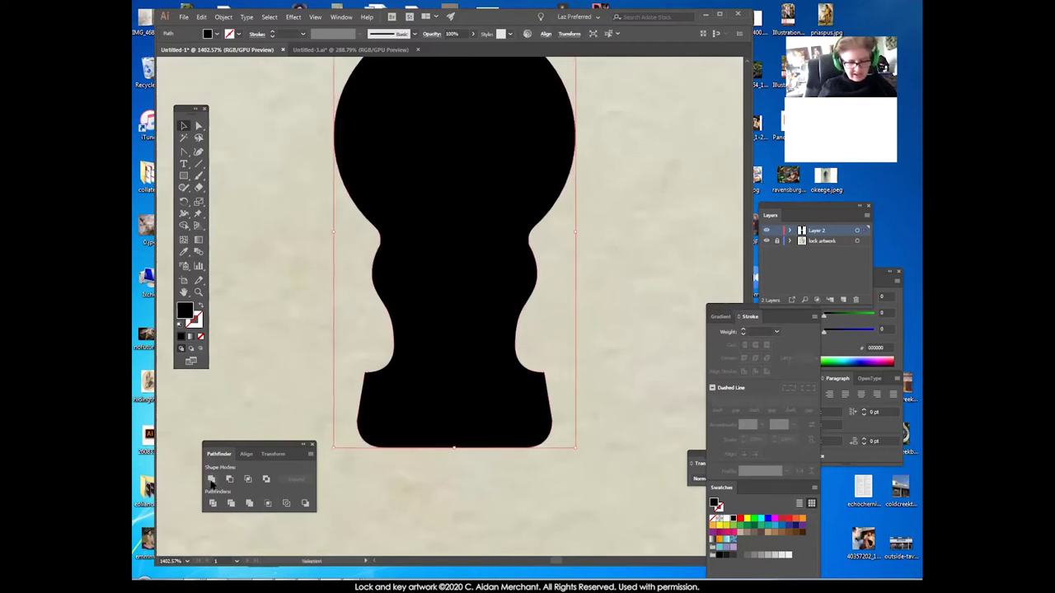
pyautogui.click(588, 271)
pyautogui.moveTo(486, 293); pyautogui.dragTo(478, 241)
pyautogui.click(477, 241)
pyautogui.moveTo(557, 180); pyautogui.dragTo(564, 285)
pyautogui.click(564, 285)
pyautogui.click(202, 294)
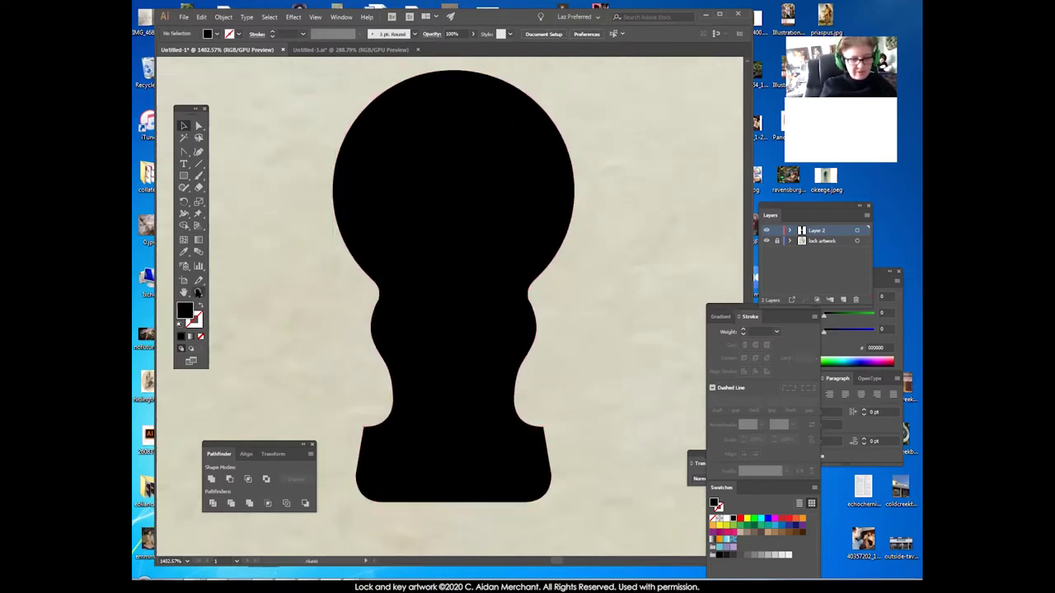
# Draw a rectangle over the left half of the upper keyhole and cut that half away with Minus Front.
pyautogui.keyDown('alt'); pyautogui.click(585, 330); pyautogui.keyUp('alt')
pyautogui.keyDown('alt'); pyautogui.click(580, 335); pyautogui.keyUp('alt')
pyautogui.keyDown('alt'); pyautogui.click(573, 344); pyautogui.keyUp('alt')
pyautogui.moveTo(455, 335); pyautogui.dragTo(546, 400)
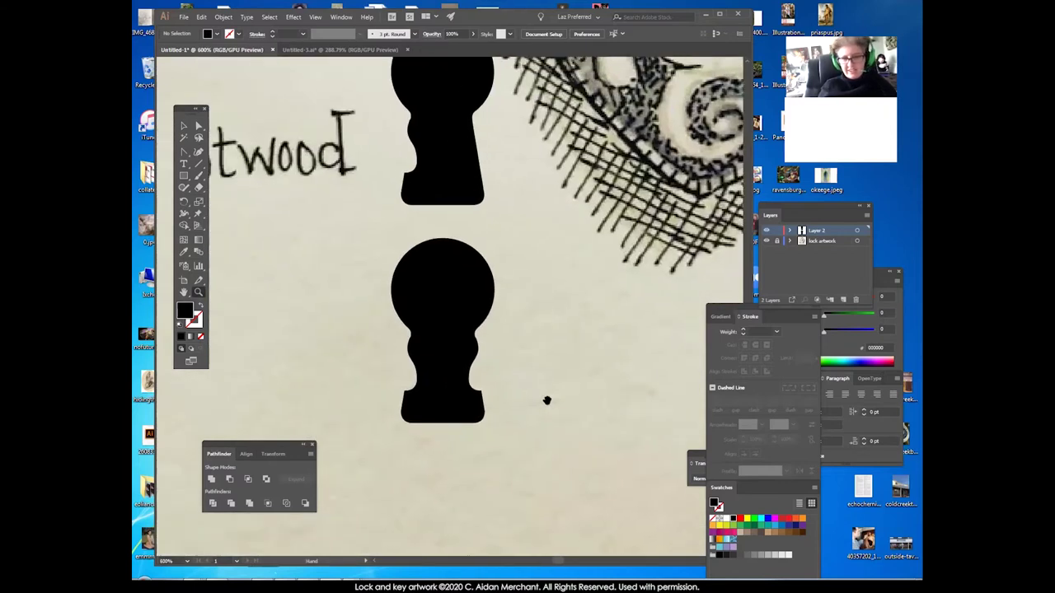
pyautogui.moveTo(489, 317); pyautogui.dragTo(493, 406)
pyautogui.press('v')
pyautogui.click(412, 206)
pyautogui.press('m')
pyautogui.hotkey('ctrl', 'shift', 'a')
pyautogui.moveTo(367, 84); pyautogui.dragTo(447, 303)
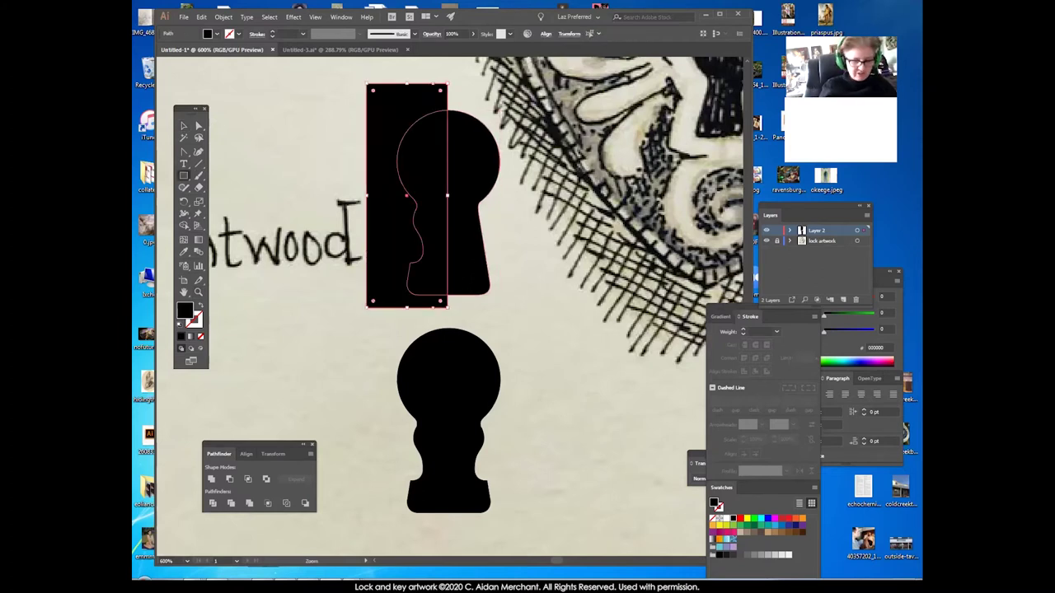
# Reflect a copy of the remaining plain right half across the vertical axis and join it on the left to complete a plain keyhole.
pyautogui.click(223, 16)
pyautogui.moveTo(330, 28)
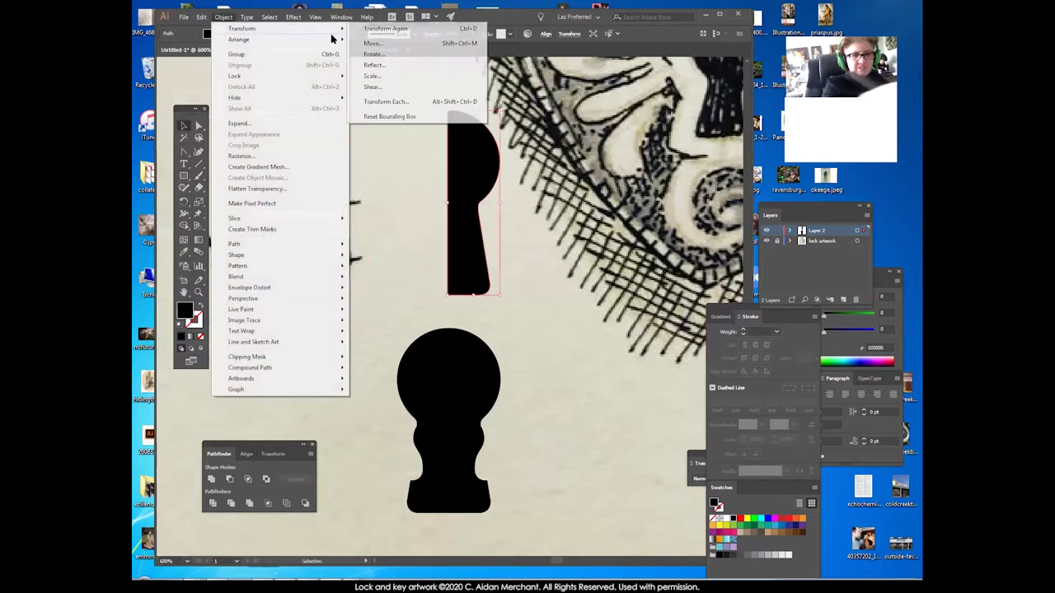
pyautogui.click(388, 62)
pyautogui.click(164, 157)
pyautogui.moveTo(481, 246); pyautogui.dragTo(430, 247)
pyautogui.click(530, 327)
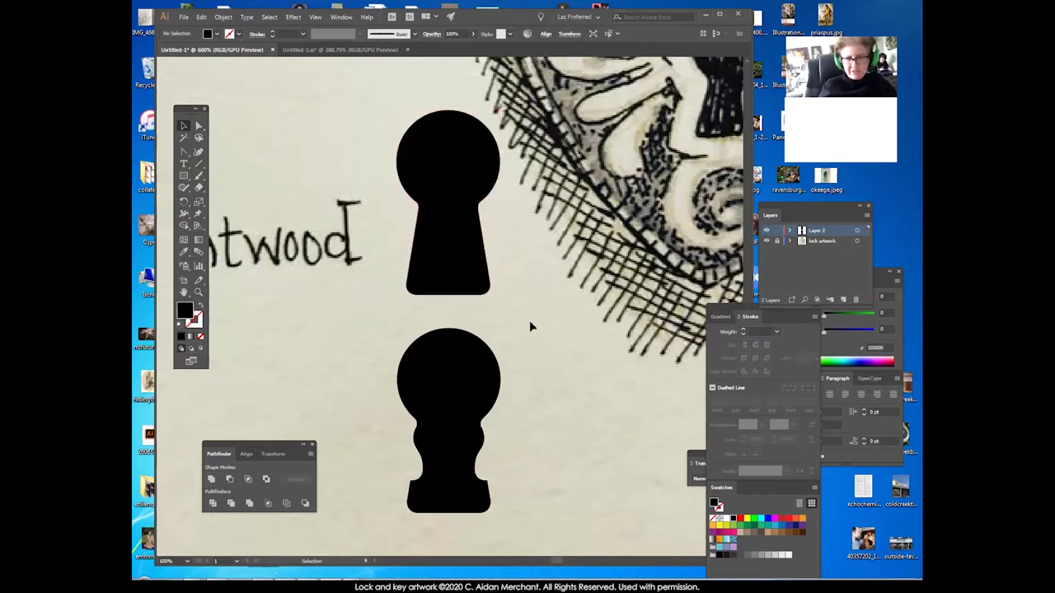
pyautogui.click(495, 401)
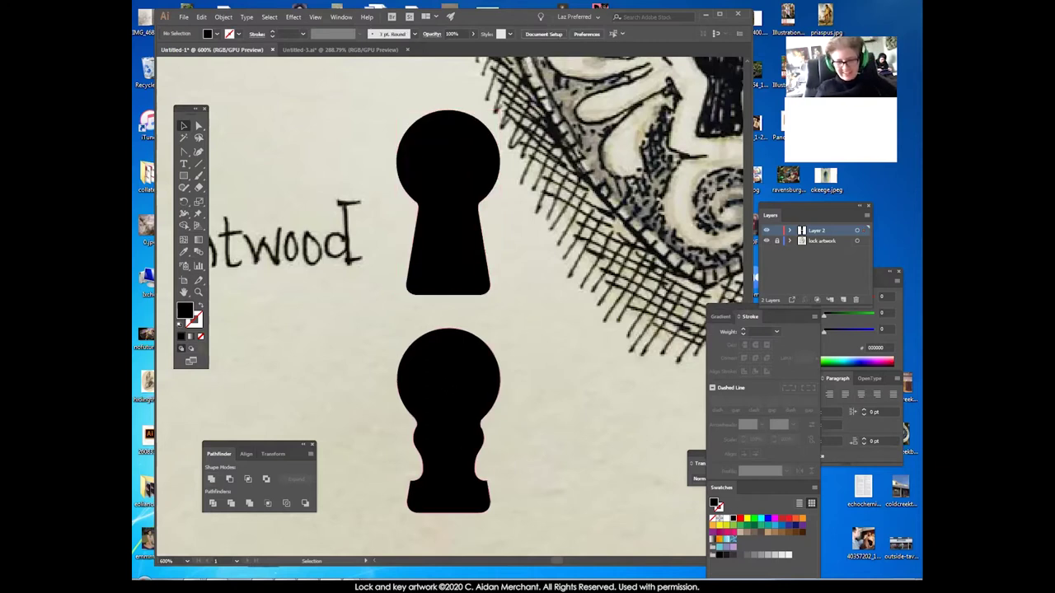
pyautogui.click(512, 441)
# Adjust the anchor points along the right edge of the decorative keyhole's curved body with the Direct Selection tool.
pyautogui.press('z')
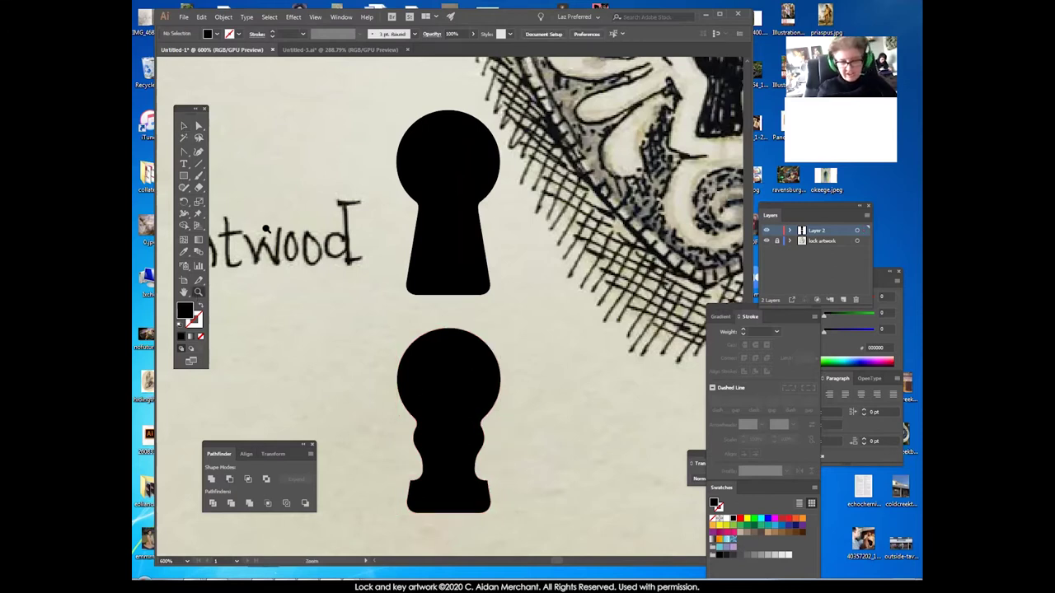
pyautogui.moveTo(497, 433); pyautogui.dragTo(441, 210)
pyautogui.moveTo(369, 207); pyautogui.dragTo(548, 342)
pyautogui.click(201, 129)
pyautogui.click(566, 308)
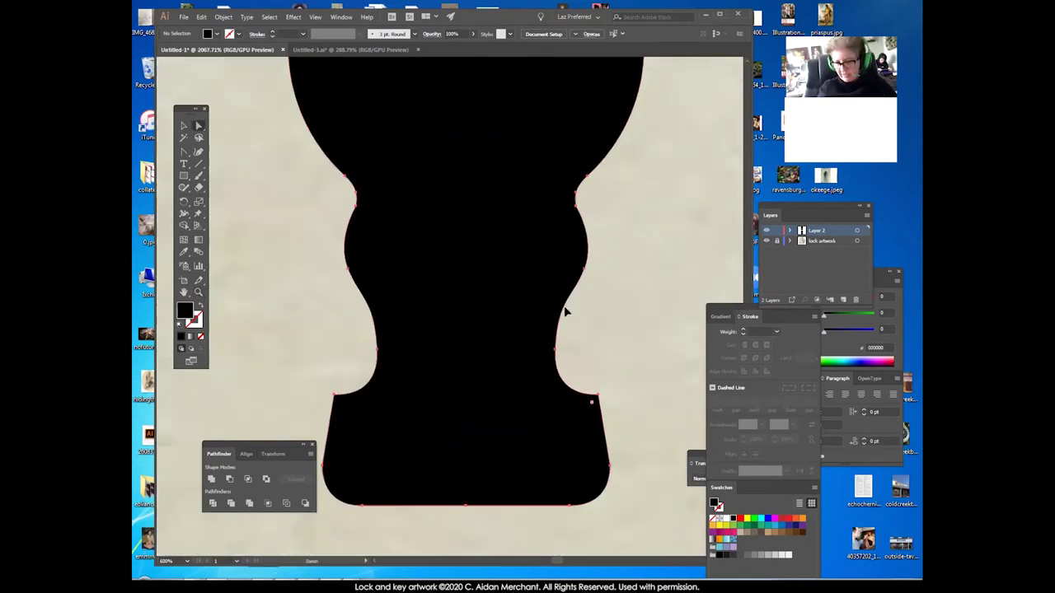
pyautogui.click(558, 353)
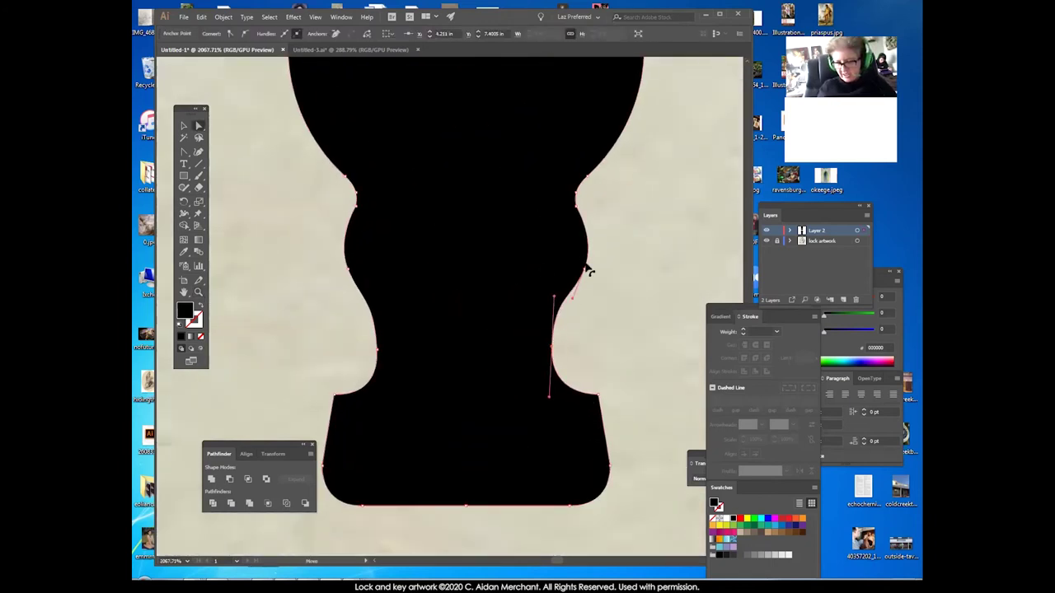
pyautogui.click(579, 214)
pyautogui.moveTo(575, 194); pyautogui.dragTo(538, 371)
pyautogui.click(597, 224)
pyautogui.click(198, 293)
pyautogui.doubleClick(198, 293)
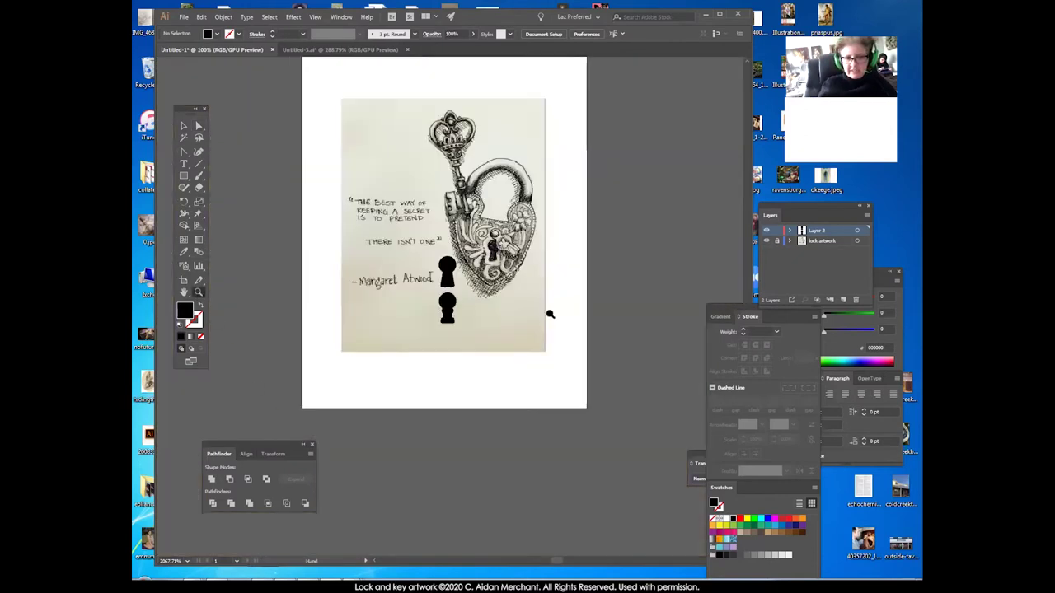
# Delete the decorative keyhole below and keep only the plain one beside the lock.
pyautogui.click(449, 319)
pyautogui.press('Delete')
pyautogui.moveTo(450, 279); pyautogui.dragTo(660, 383)
pyautogui.click(449, 263)
pyautogui.click(198, 292)
pyautogui.press('space')
pyautogui.moveTo(519, 319); pyautogui.dragTo(550, 296)
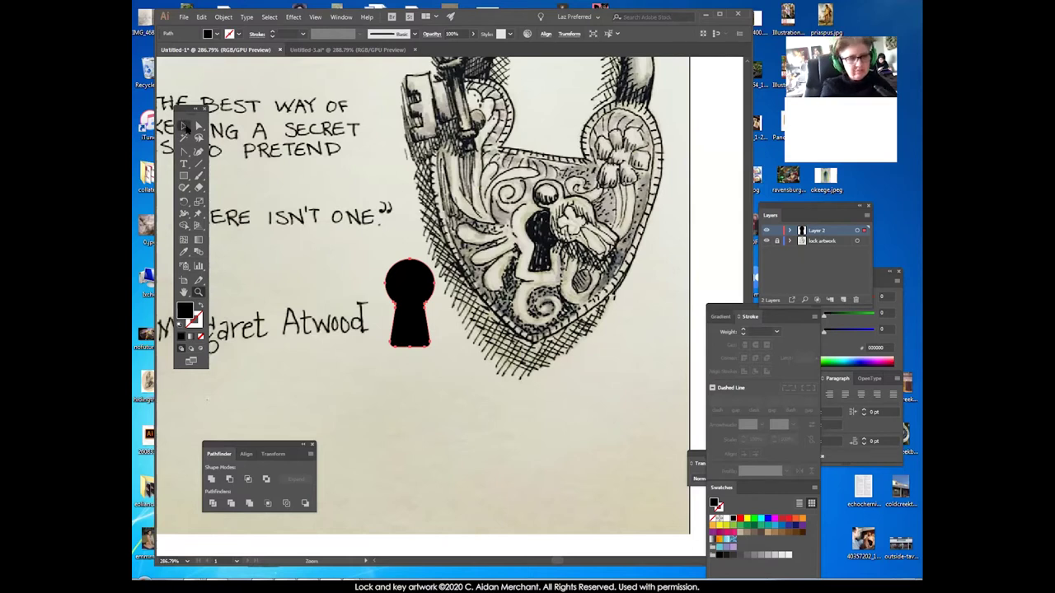
pyautogui.click(493, 372)
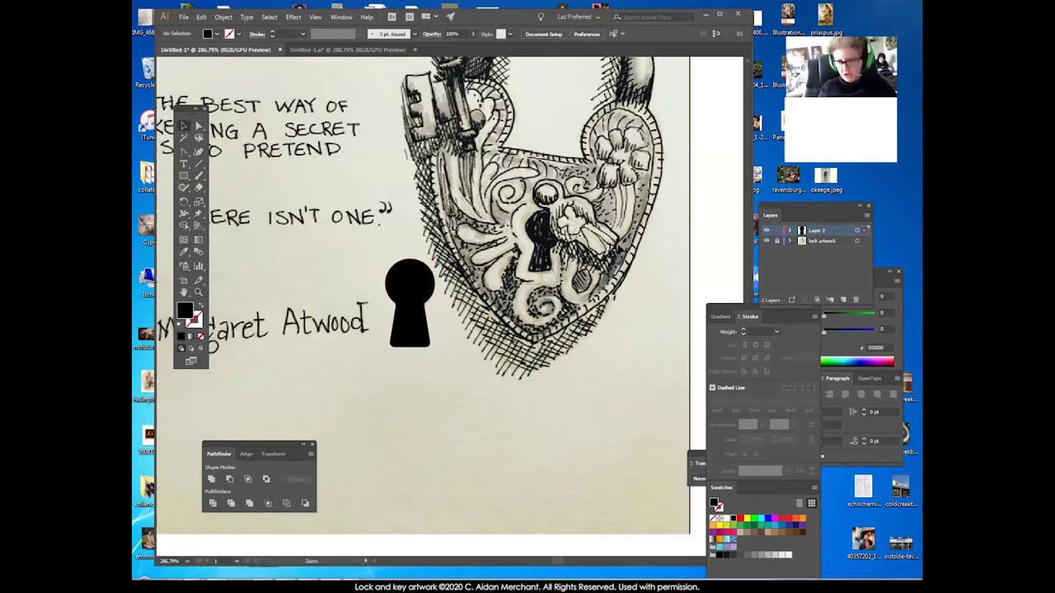
# Move the plain keyhole slightly lower beside the quote's author line and leave it selected.
pyautogui.moveTo(428, 333); pyautogui.dragTo(432, 361)
pyautogui.click(459, 381)
pyautogui.hotkey('ctrl', 'z')
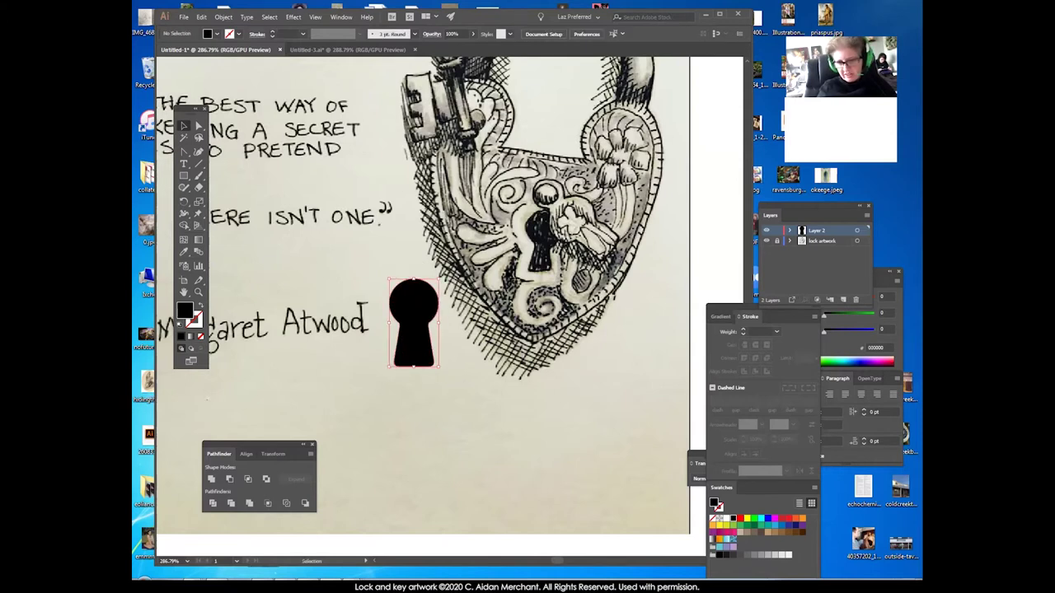
pyautogui.press('Down')
pyautogui.click(452, 345)
pyautogui.click(431, 349)
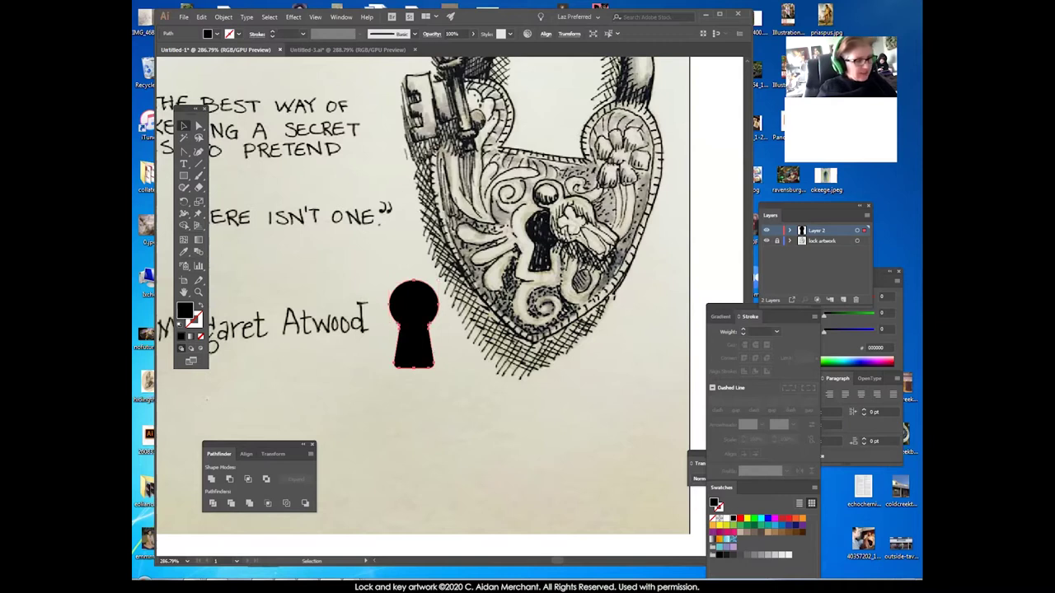
# Copy the plain keyhole and paste the duplicate directly in front of it.
pyautogui.click(201, 17)
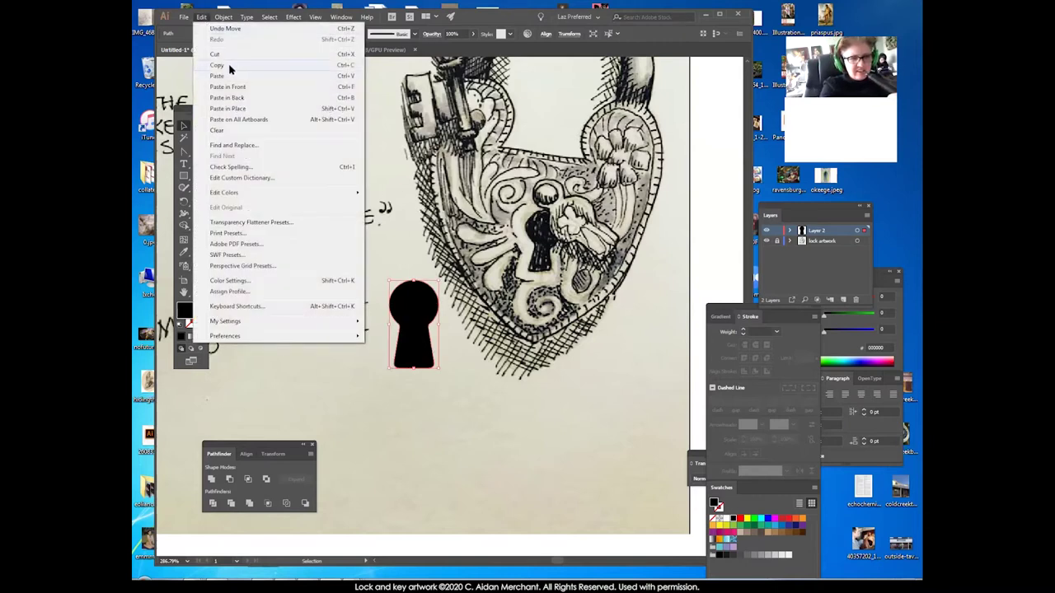
pyautogui.click(232, 76)
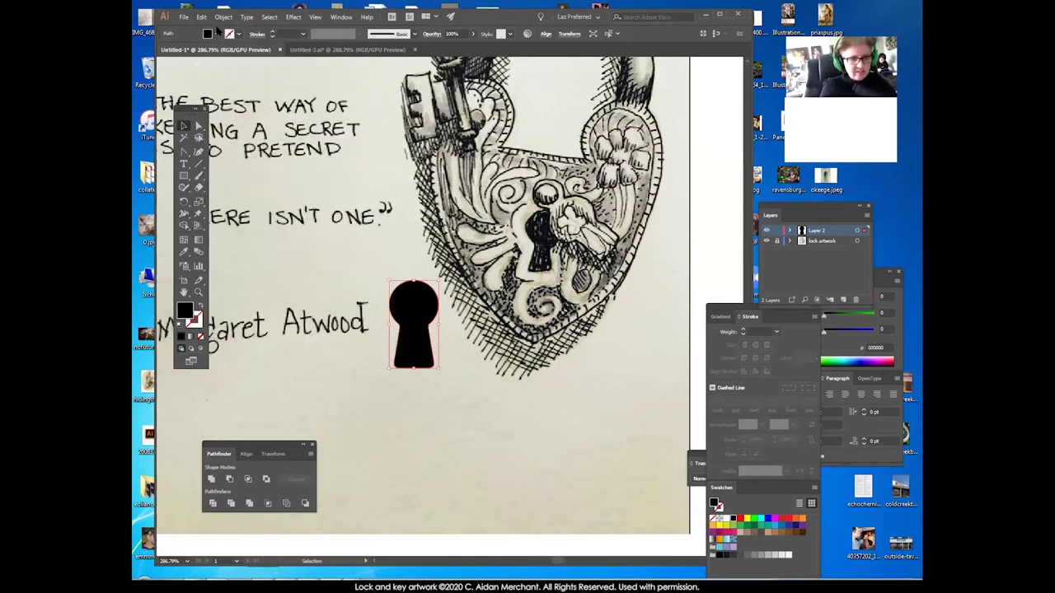
pyautogui.click(201, 17)
pyautogui.click(236, 91)
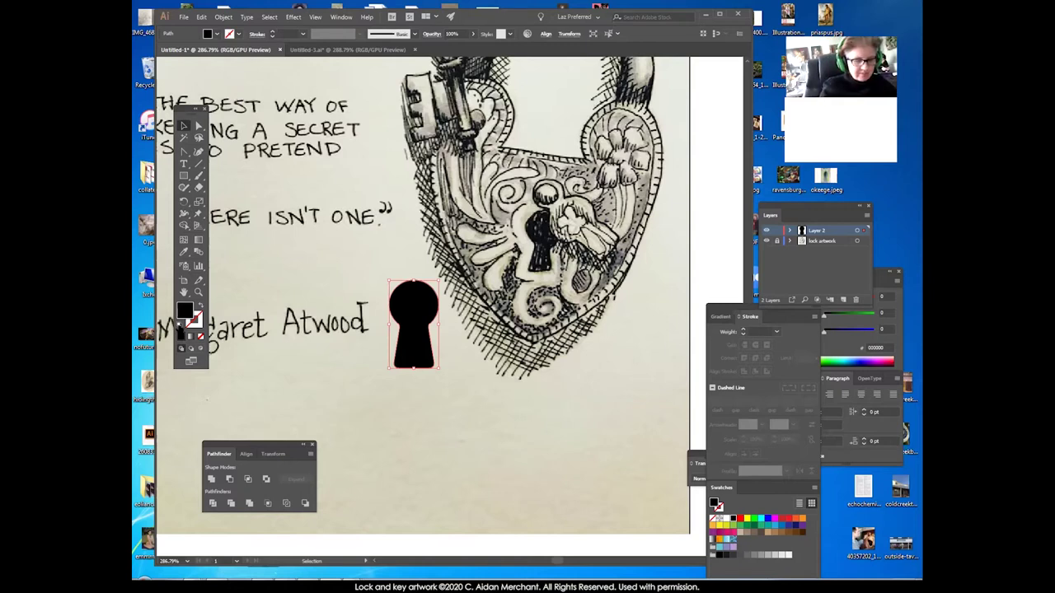
# Give the front keyhole copy no fill and an 8 pt white stroke aligned to the outside.
pyautogui.click(179, 326)
pyautogui.click(200, 306)
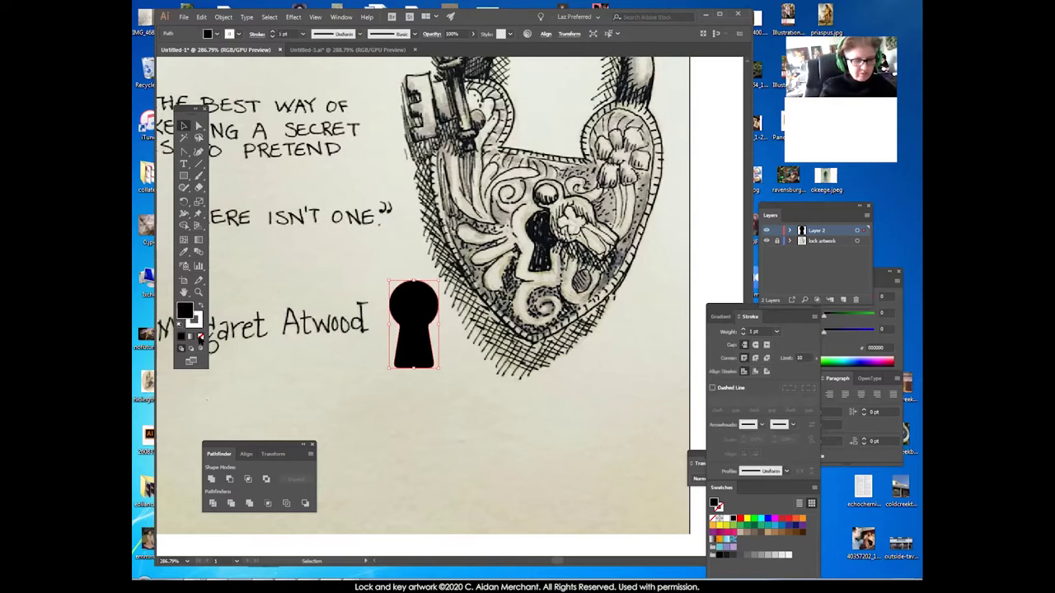
pyautogui.click(200, 336)
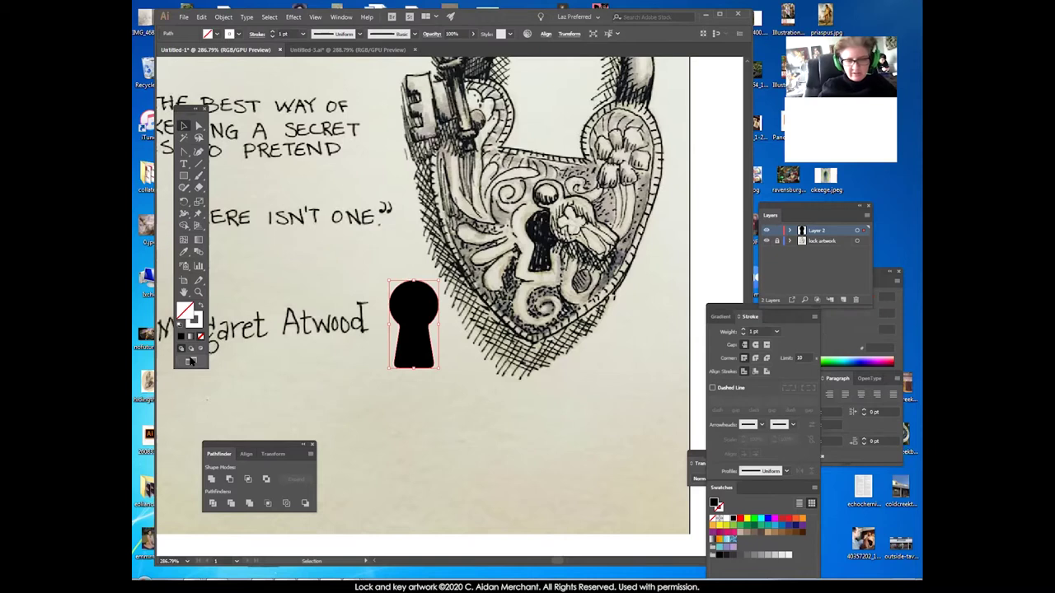
pyautogui.click(775, 331)
pyautogui.click(789, 432)
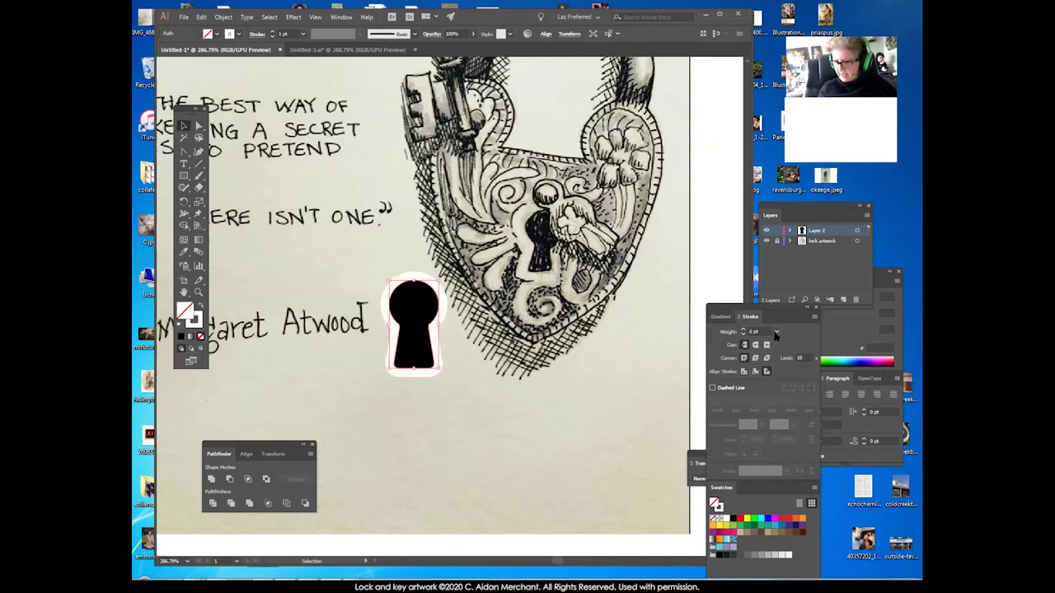
pyautogui.click(776, 331)
pyautogui.click(787, 456)
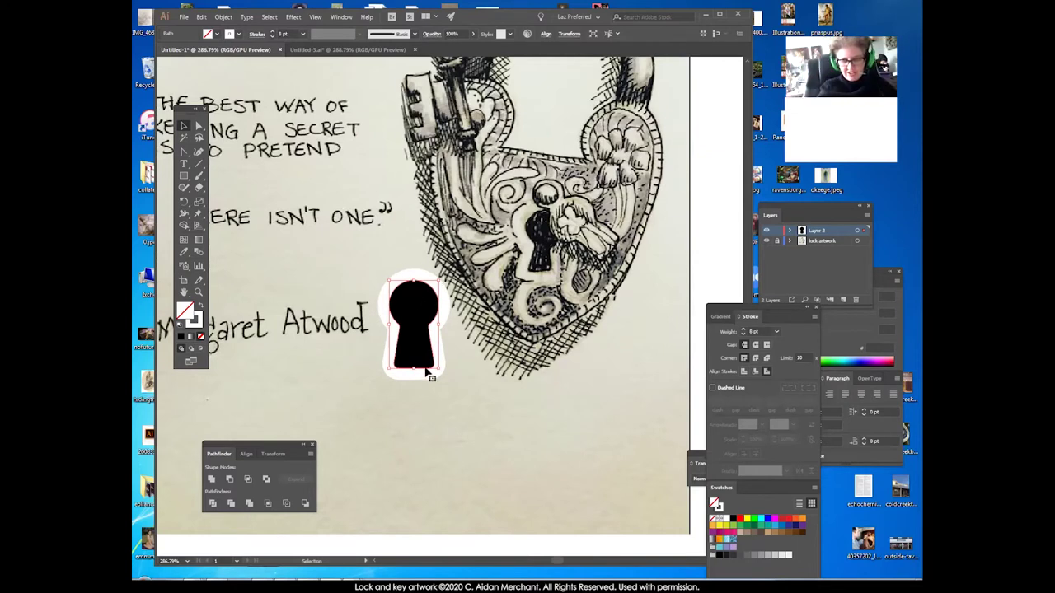
# Move the black keyhole out from under the white outline and undo the move.
pyautogui.click(421, 434)
pyautogui.moveTo(419, 344); pyautogui.dragTo(465, 349)
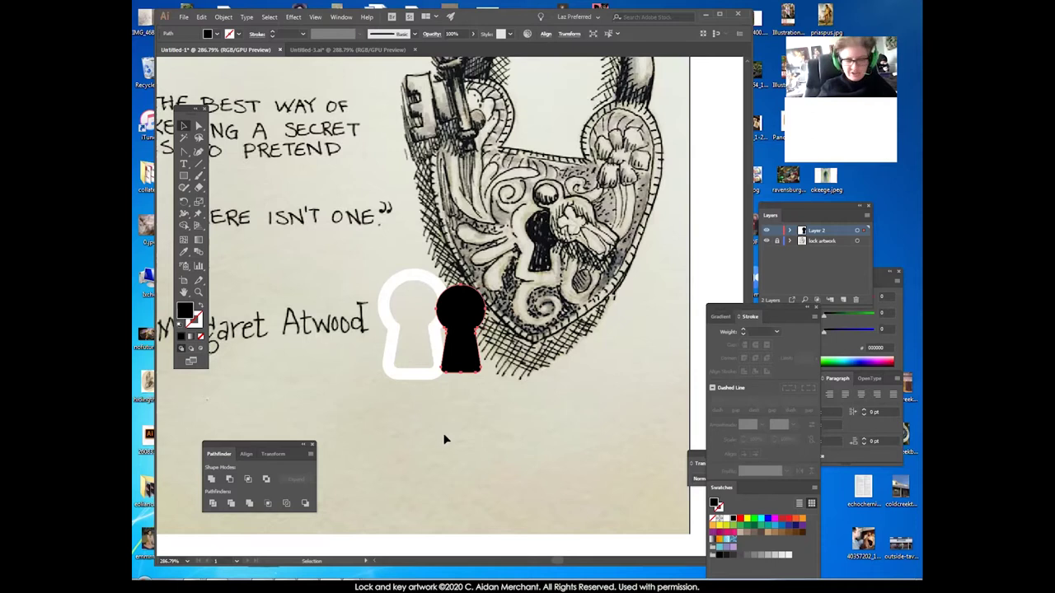
pyautogui.hotkey('ctrl', 'z')
# Set the white outline's stroke weight to 9 pt, aligned to the outside of the path.
pyautogui.click(442, 373)
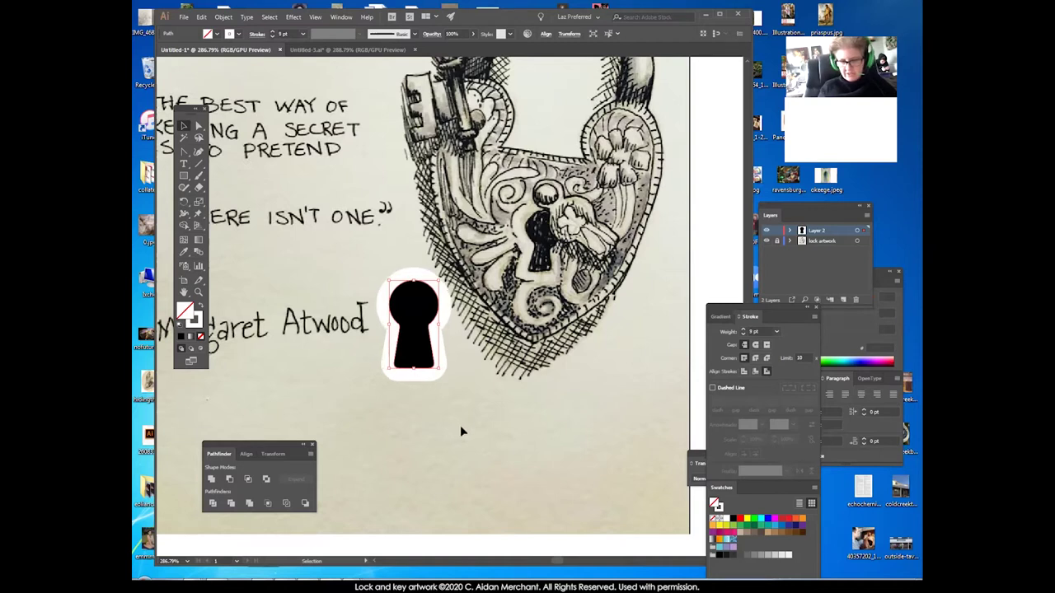
pyautogui.click(465, 398)
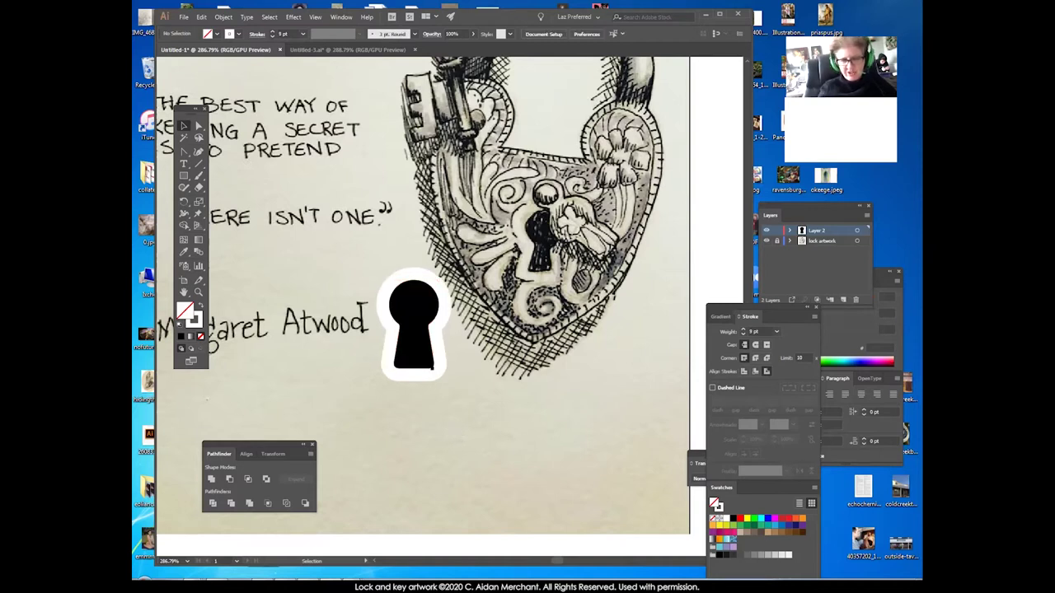
pyautogui.click(435, 373)
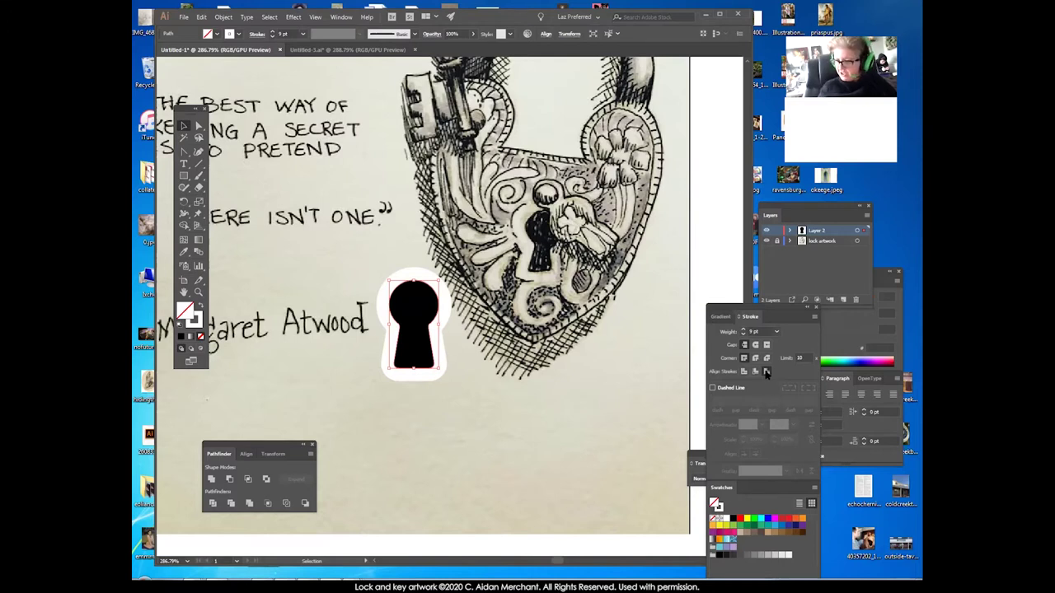
pyautogui.click(767, 371)
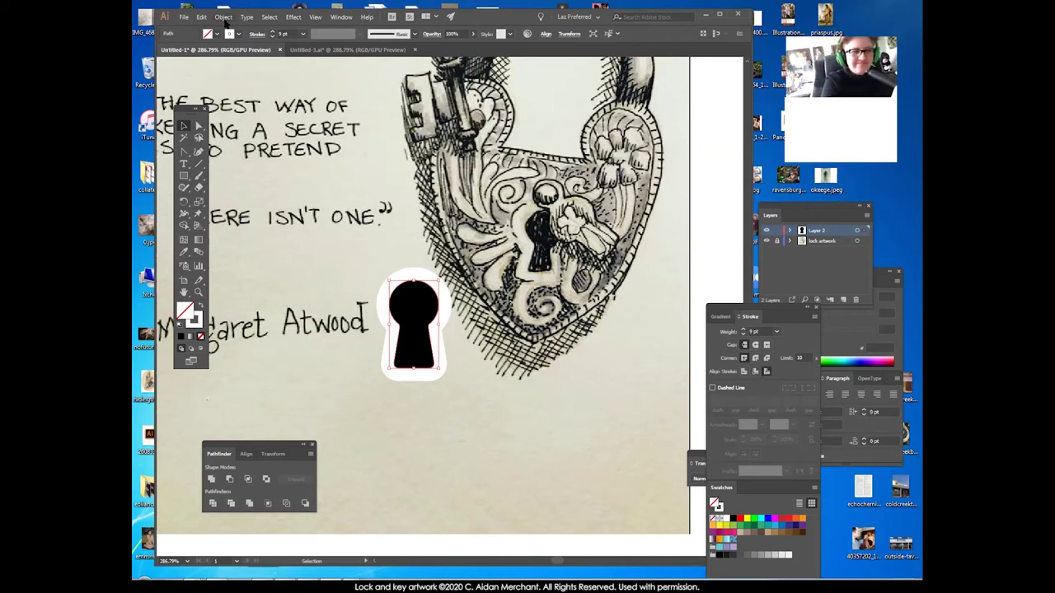
# Expand the white outline's appearance into a filled shape and undo it, twice, to compare the stroke and fill settings.
pyautogui.moveTo(752, 311); pyautogui.dragTo(712, 261)
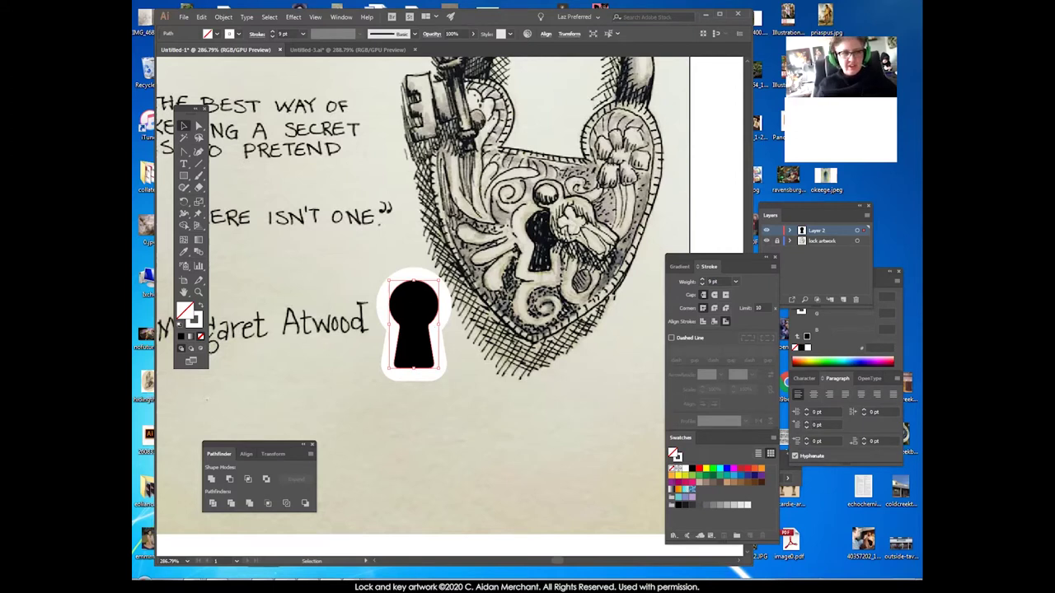
pyautogui.click(223, 16)
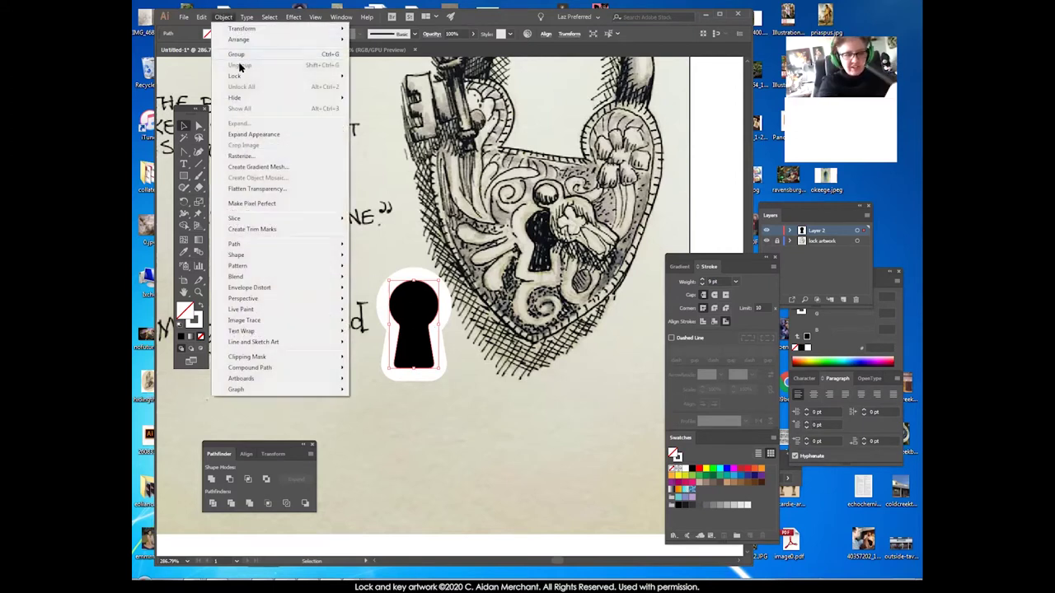
pyautogui.click(306, 135)
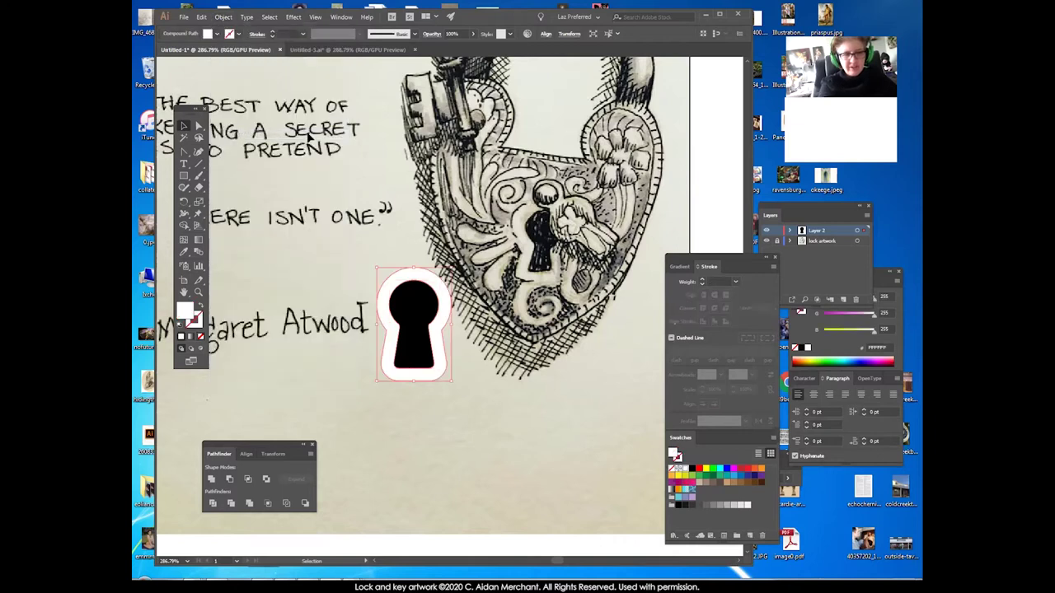
pyautogui.hotkey('ctrl', 'z')
pyautogui.click(223, 17)
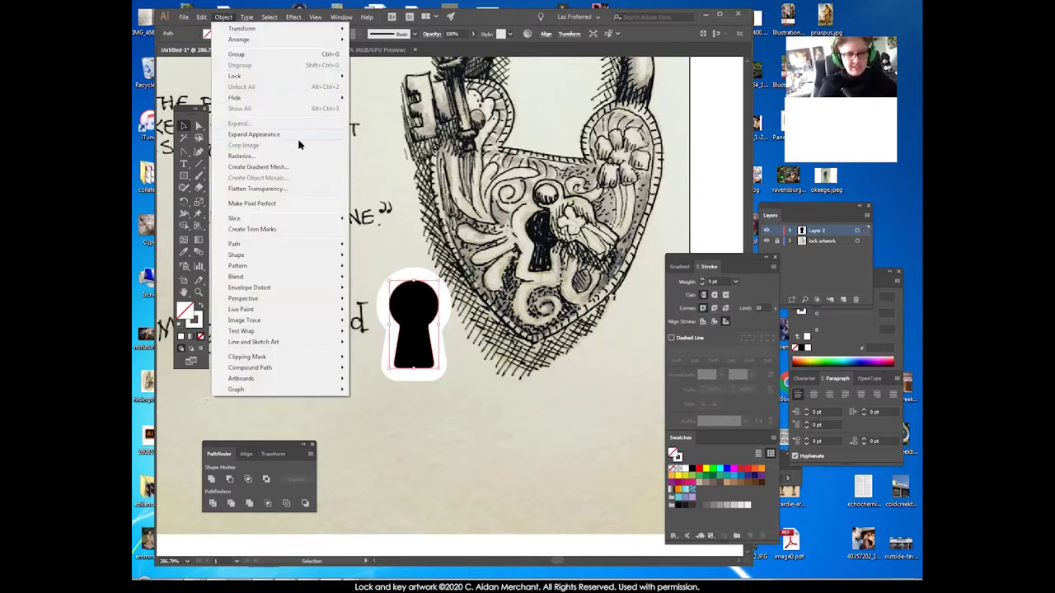
pyautogui.click(332, 135)
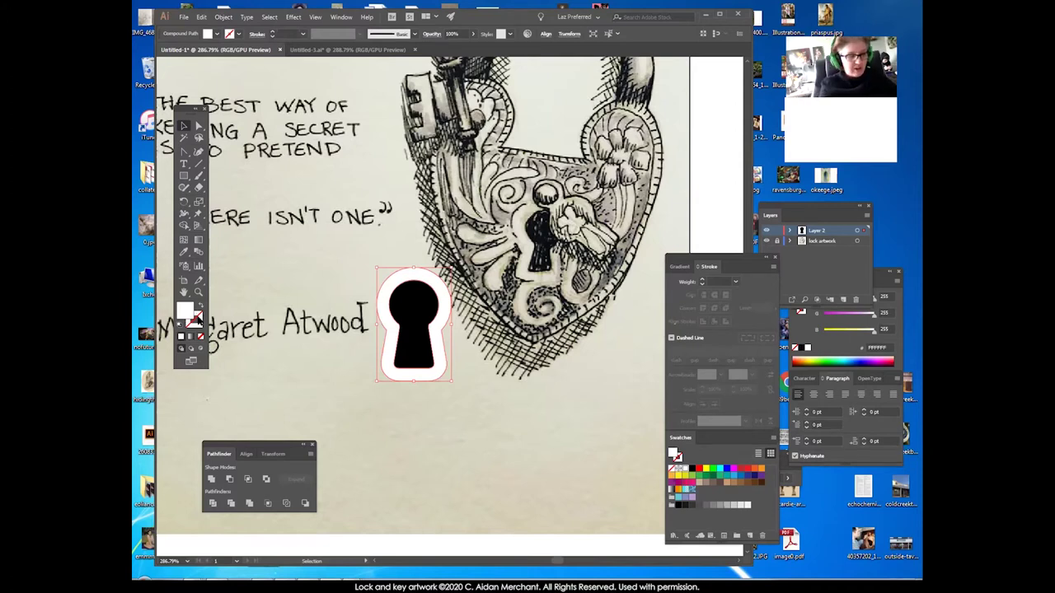
pyautogui.hotkey('ctrl', 'z')
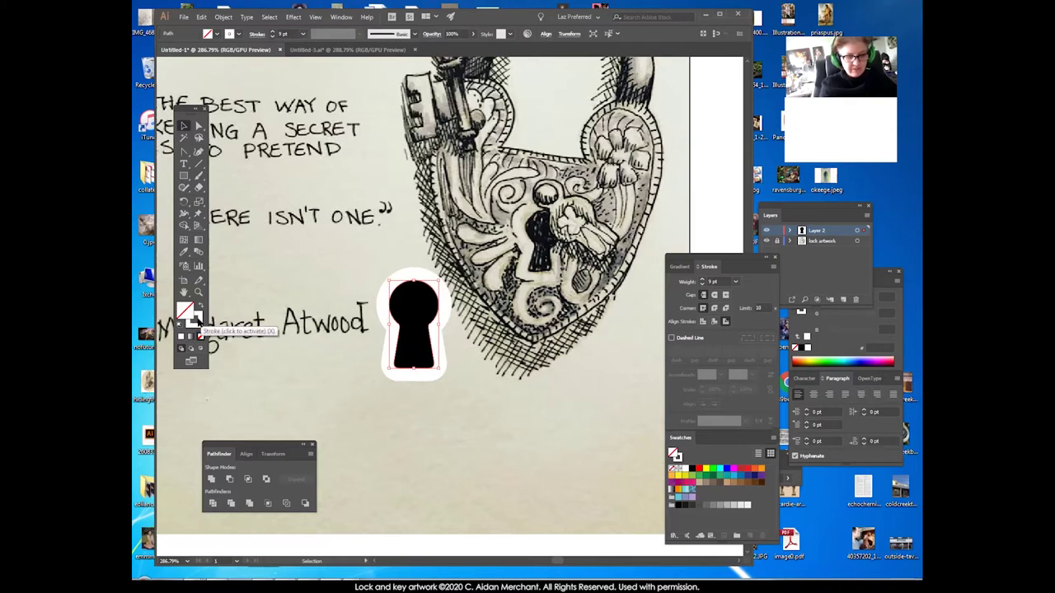
# Expand the outline's appearance once more, deselect it, and restore the editable stroke.
pyautogui.click(222, 17)
pyautogui.click(268, 136)
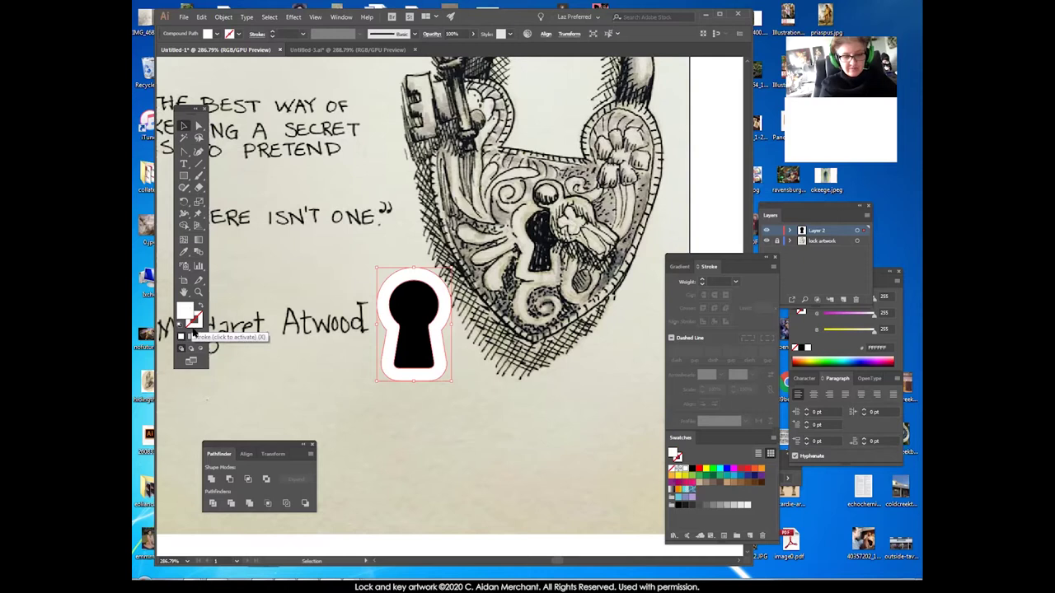
pyautogui.click(223, 17)
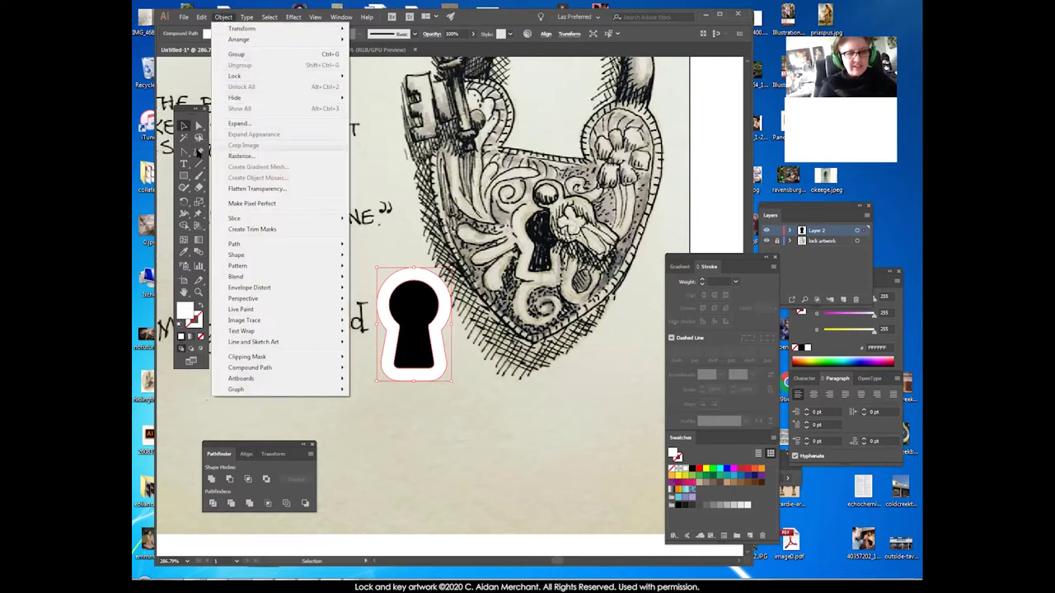
pyautogui.click(183, 125)
pyautogui.click(463, 348)
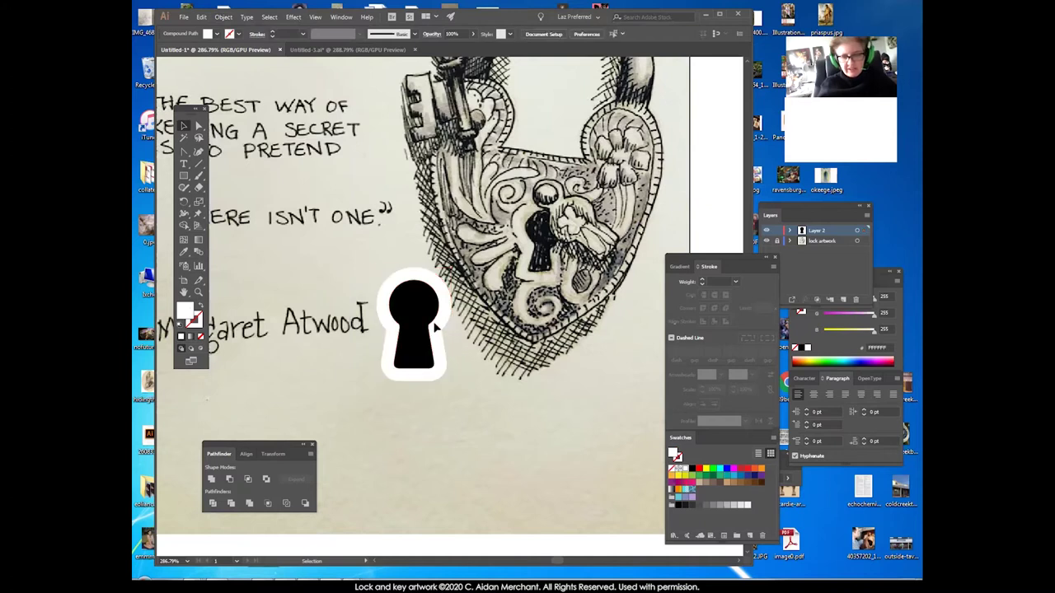
pyautogui.click(450, 338)
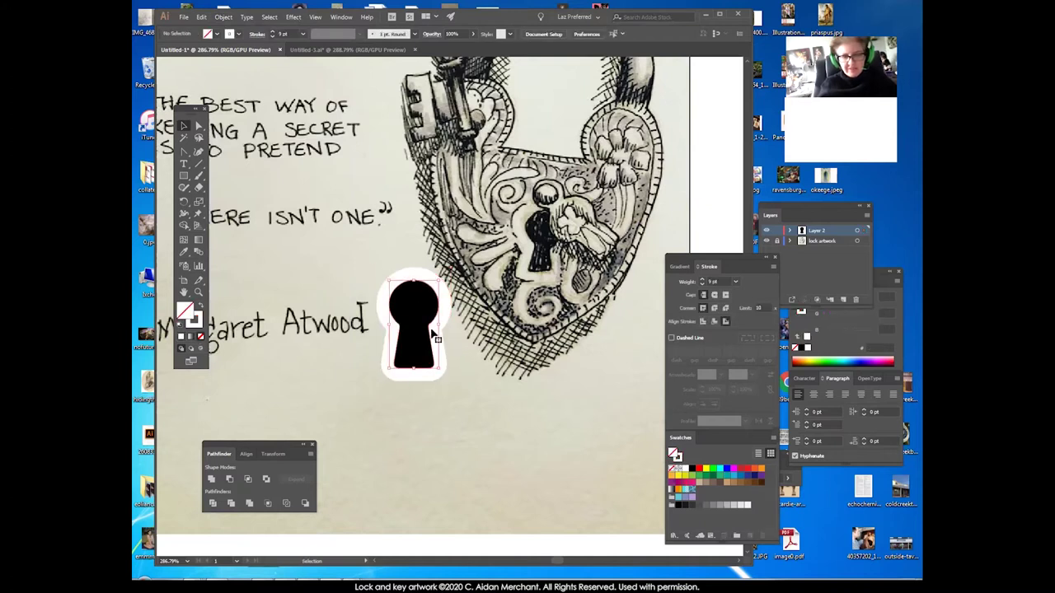
# Select the black keyhole together with its white outline, and deselect both.
pyautogui.click(223, 17)
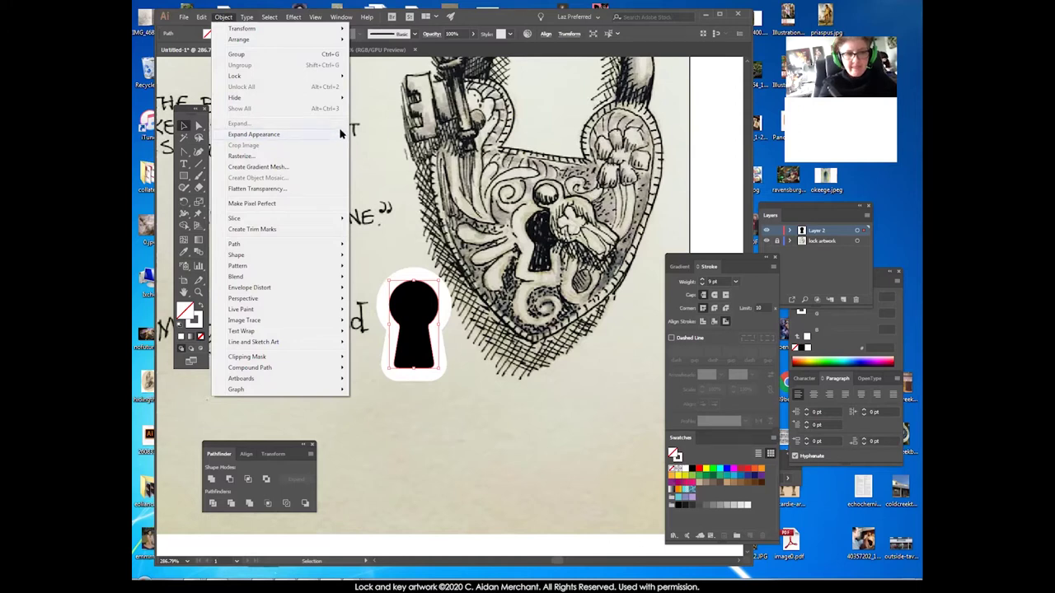
pyautogui.click(412, 249)
pyautogui.click(429, 284)
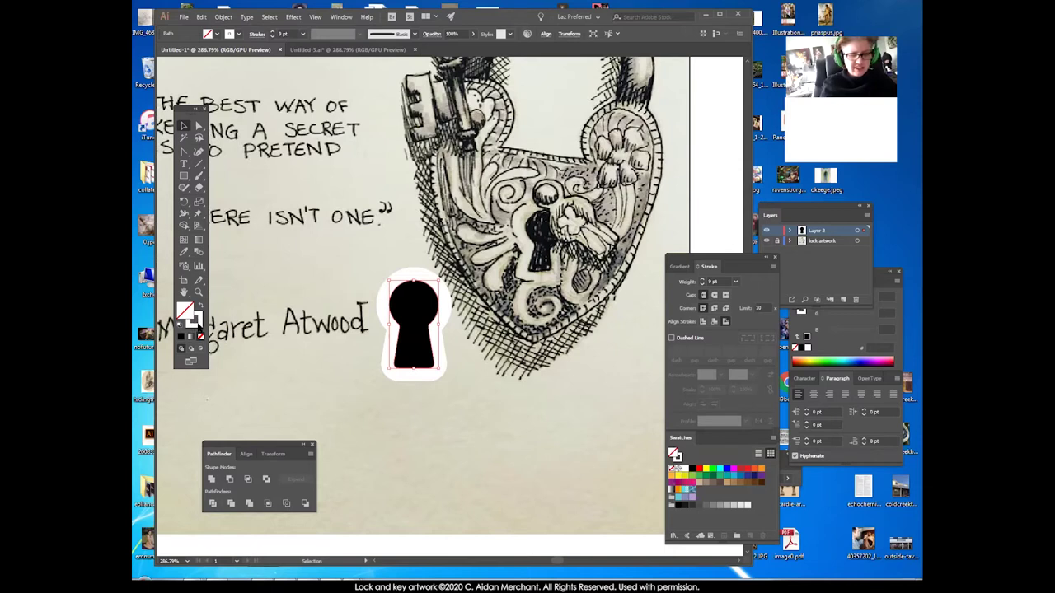
pyautogui.moveTo(369, 270); pyautogui.dragTo(416, 320)
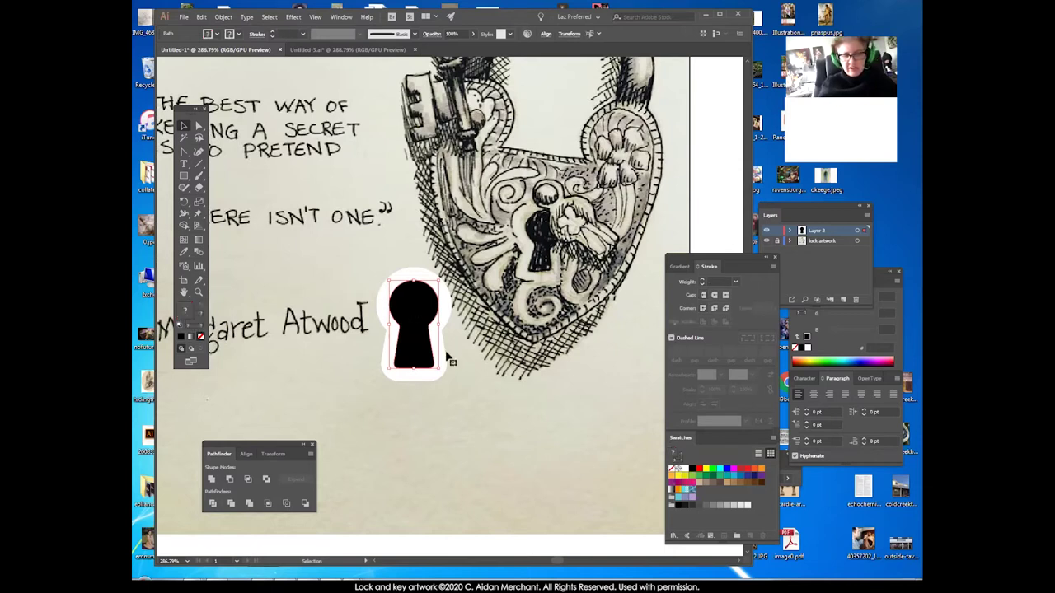
pyautogui.click(392, 274)
pyautogui.click(394, 282)
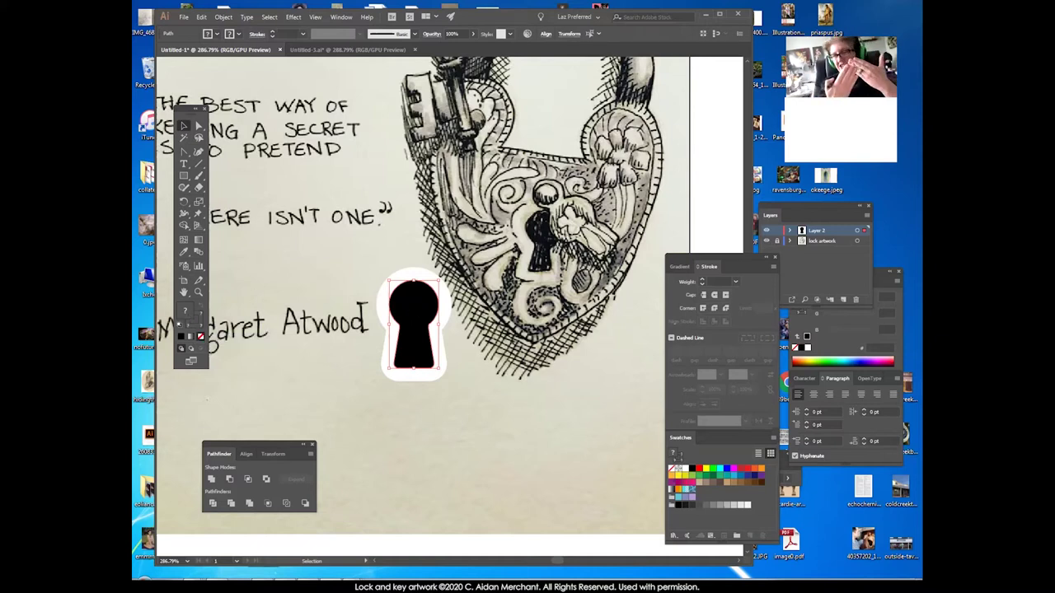
pyautogui.click(449, 379)
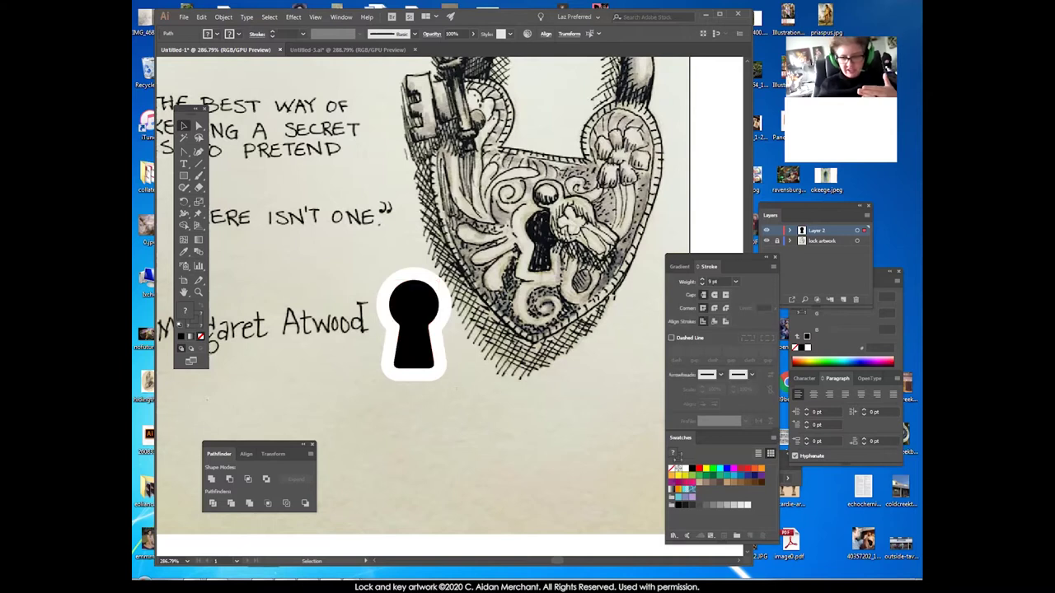
# Lock the black keyhole shape so that only the white outline can be selected.
pyautogui.click(414, 317)
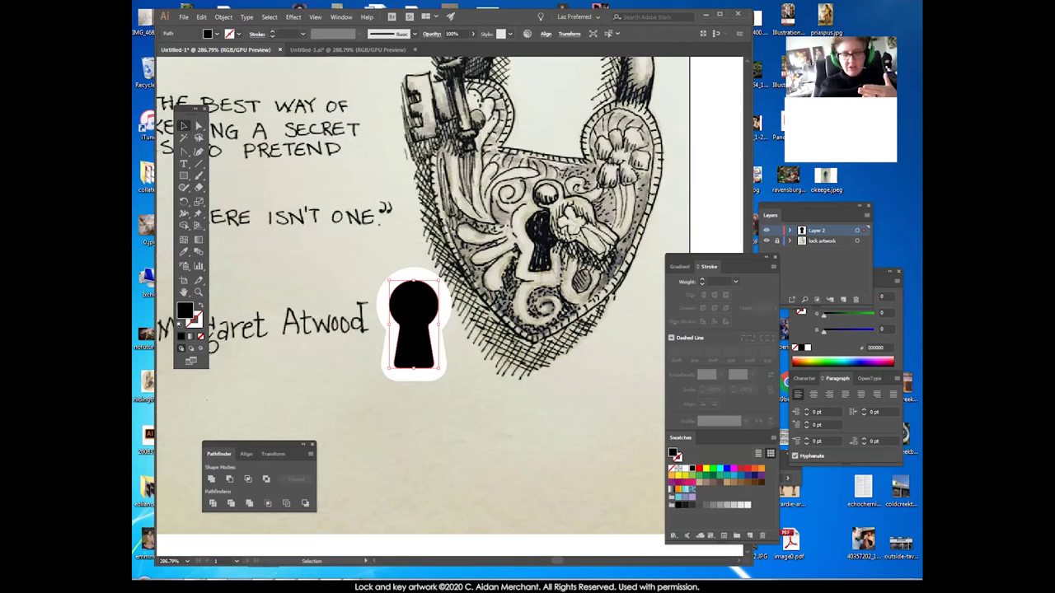
pyautogui.click(205, 18)
pyautogui.moveTo(219, 21)
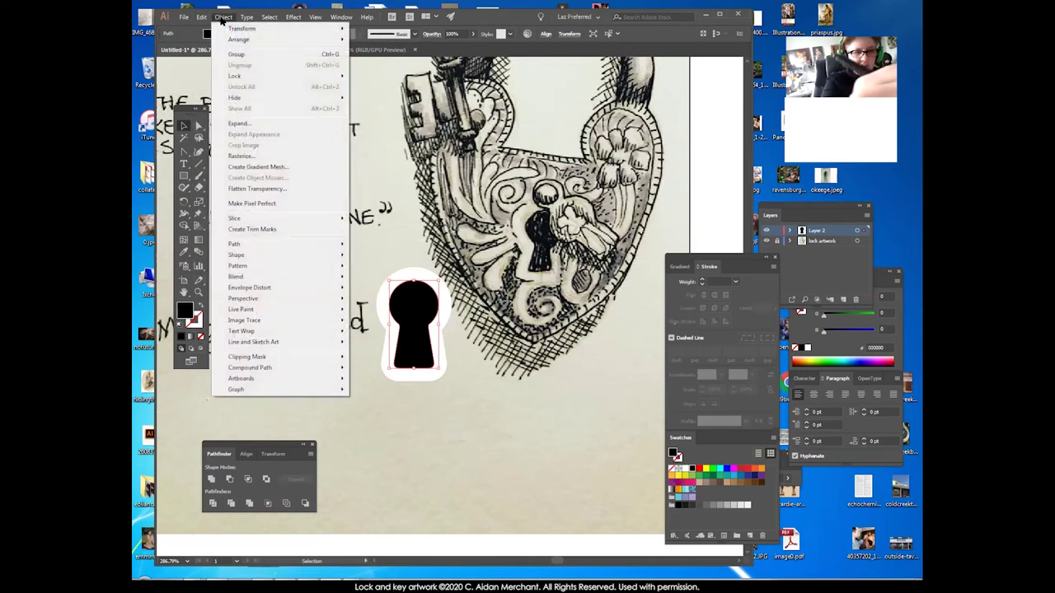
pyautogui.moveTo(316, 77)
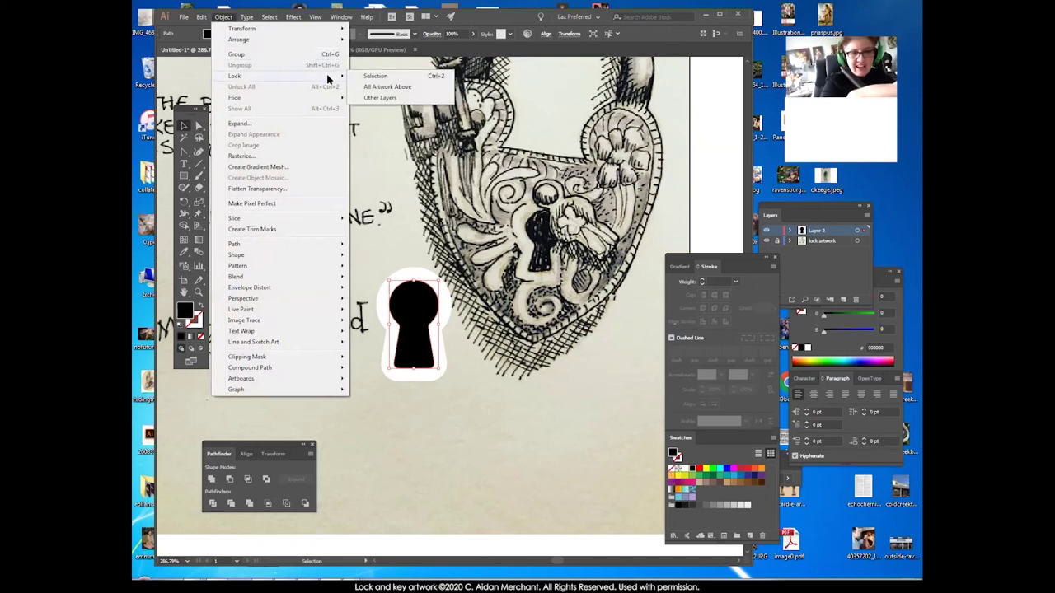
pyautogui.click(372, 79)
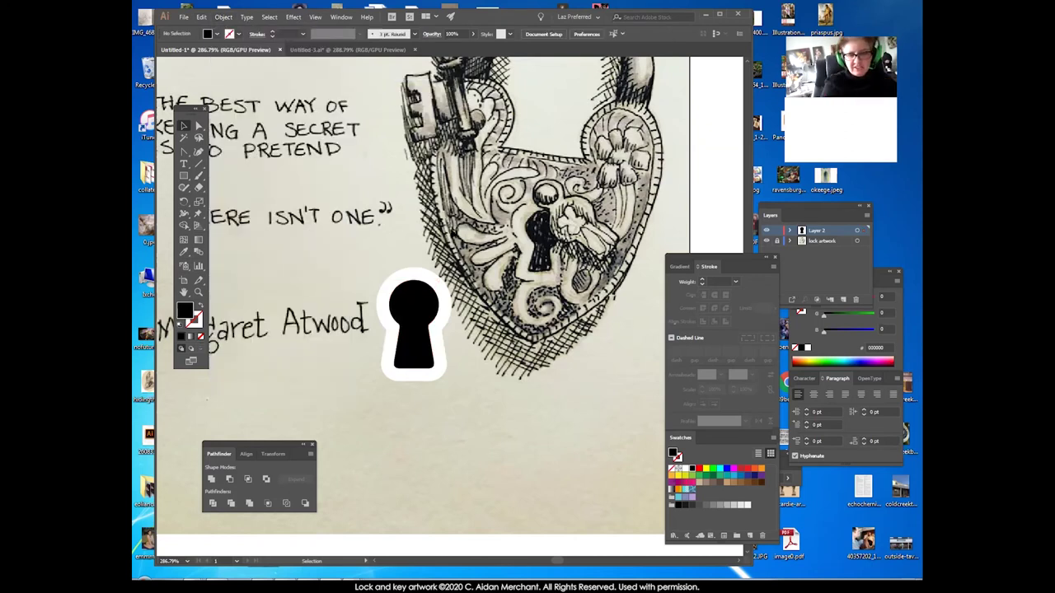
# Move the white outline off the locked black keyhole and put it back in its original place.
pyautogui.click(438, 295)
pyautogui.moveTo(438, 296); pyautogui.dragTo(452, 262)
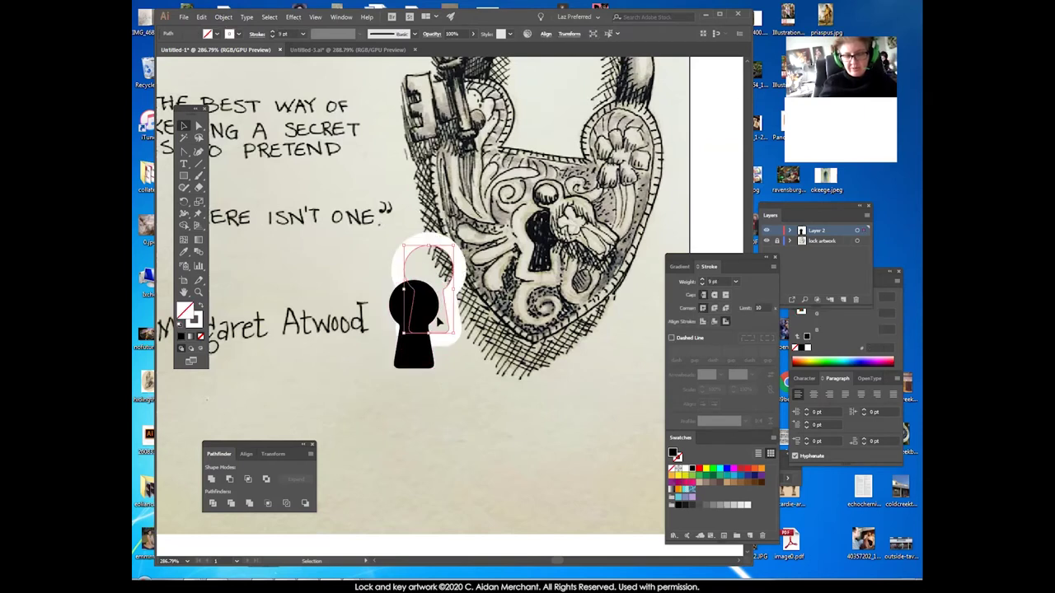
pyautogui.moveTo(439, 320); pyautogui.dragTo(424, 359)
pyautogui.click(465, 317)
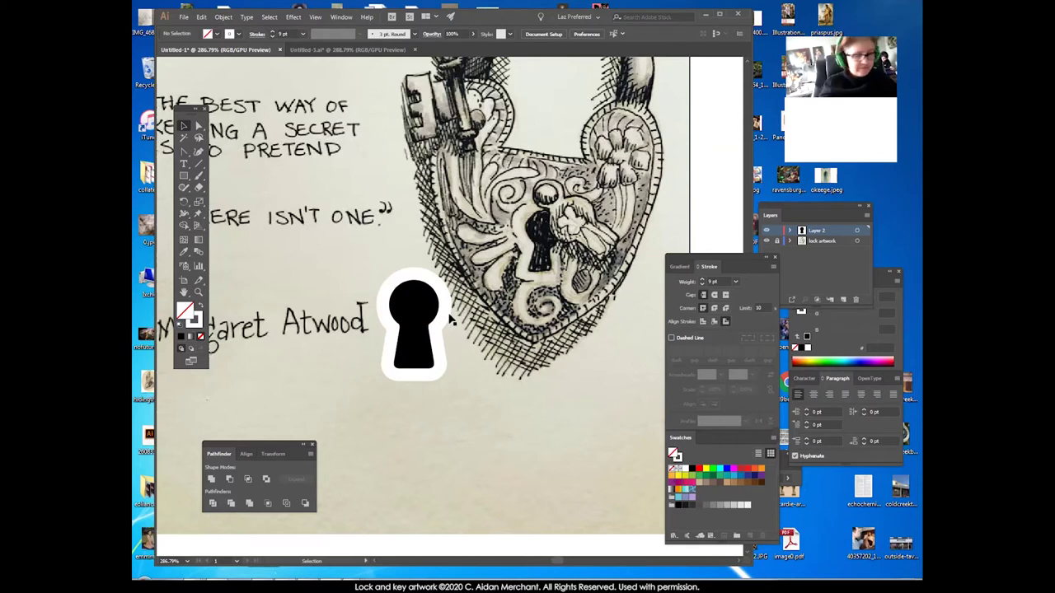
# Reselect the white outline around the locked keyhole, move it up toward the lock drawing, and undo the move.
pyautogui.click(252, 18)
pyautogui.moveTo(229, 18)
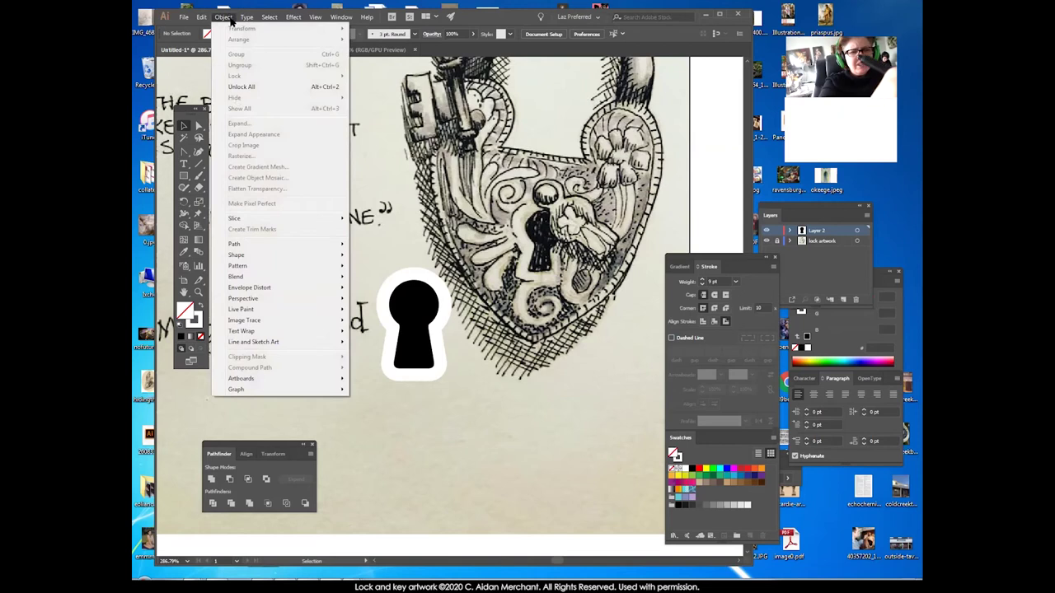
pyautogui.click(402, 249)
pyautogui.click(412, 288)
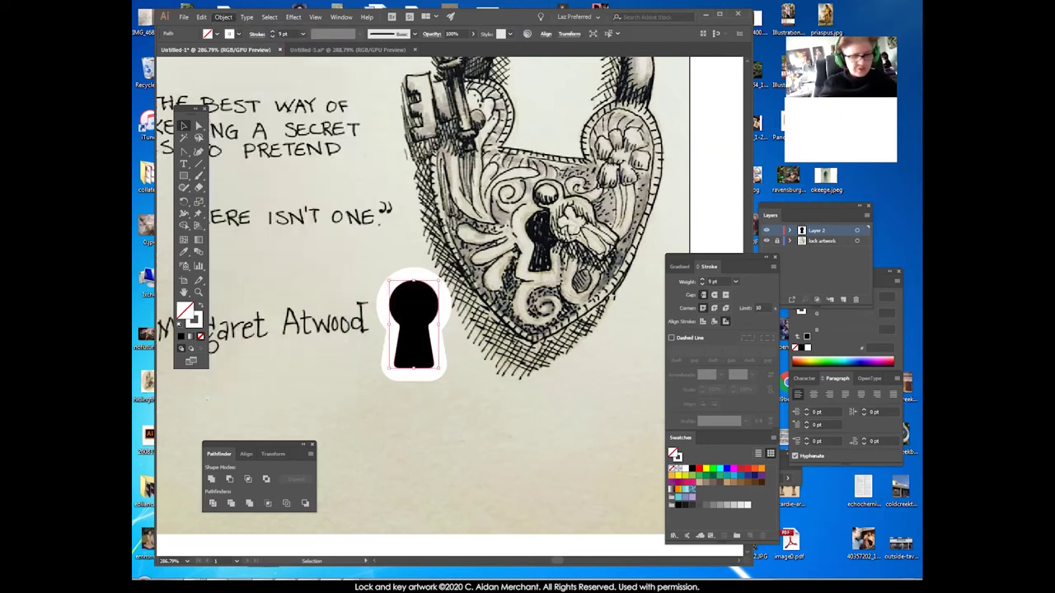
pyautogui.click(461, 295)
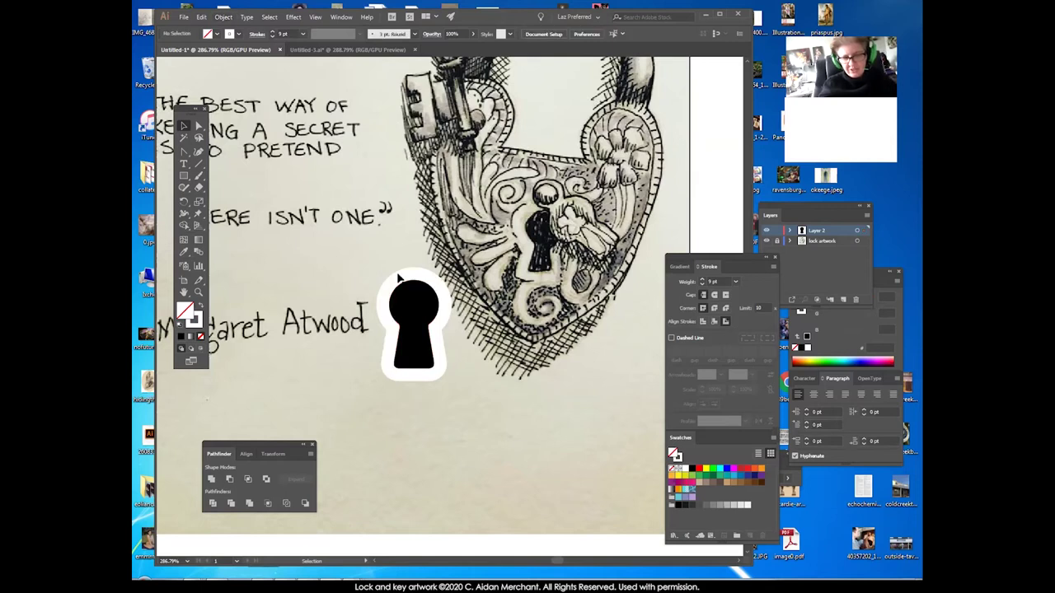
pyautogui.click(440, 287)
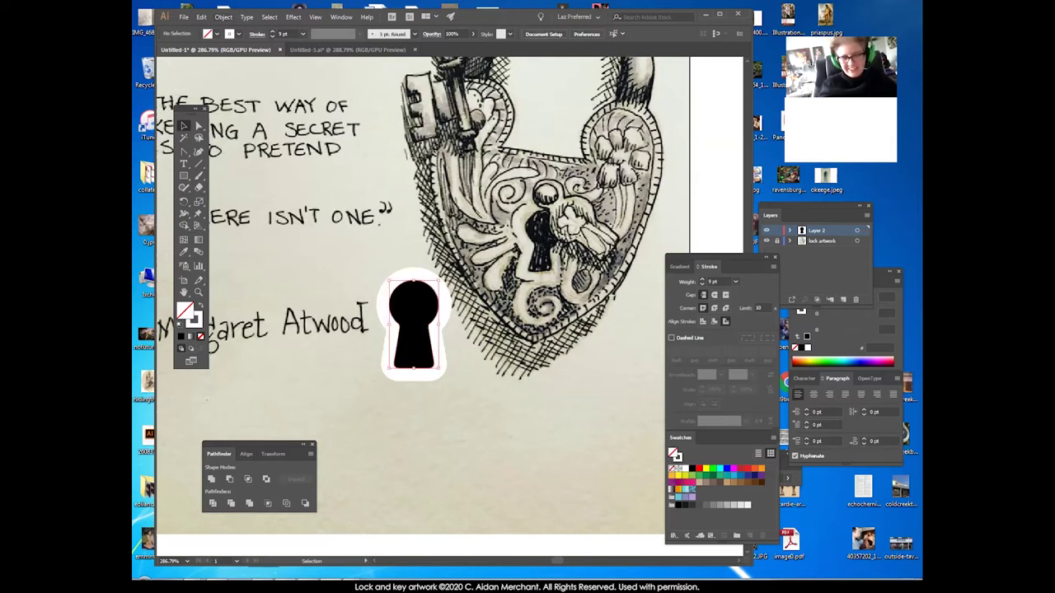
pyautogui.click(463, 297)
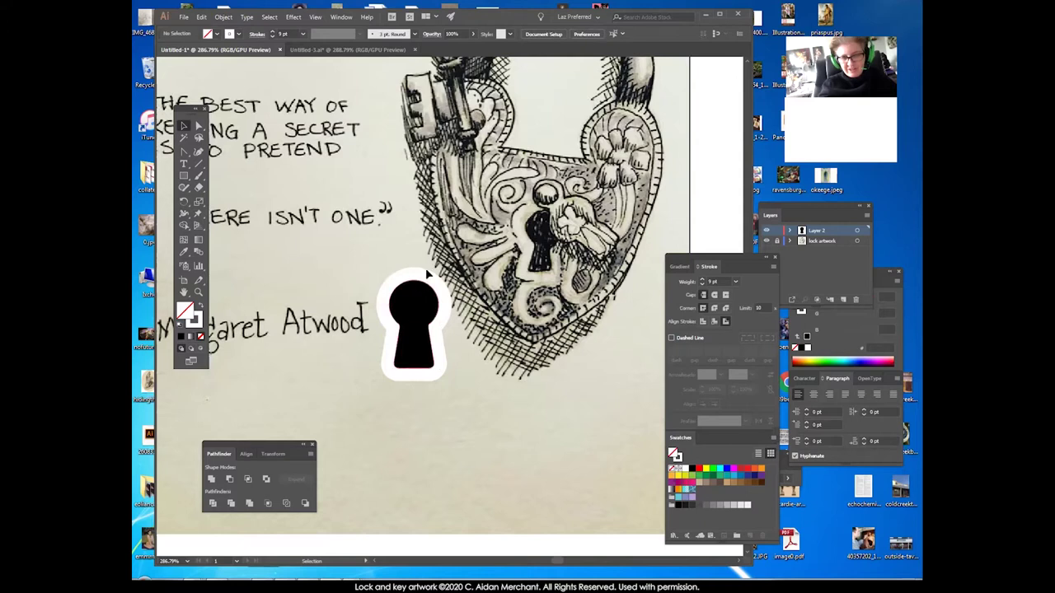
pyautogui.moveTo(432, 278); pyautogui.dragTo(480, 236)
pyautogui.hotkey('ctrl', 'z')
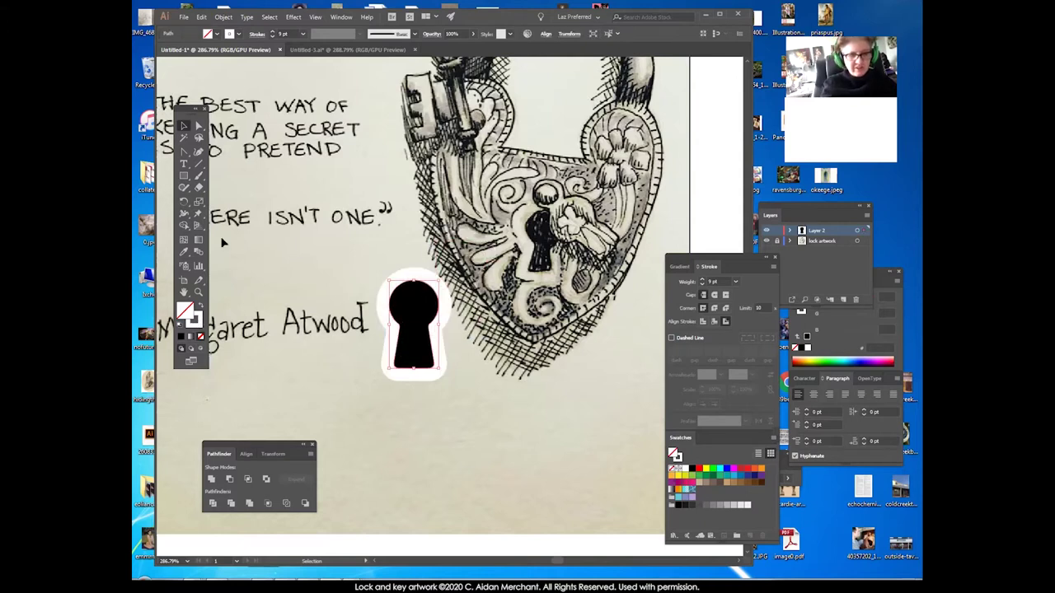
# Expand the appearance of the selected white outline.
pyautogui.click(223, 18)
pyautogui.click(273, 134)
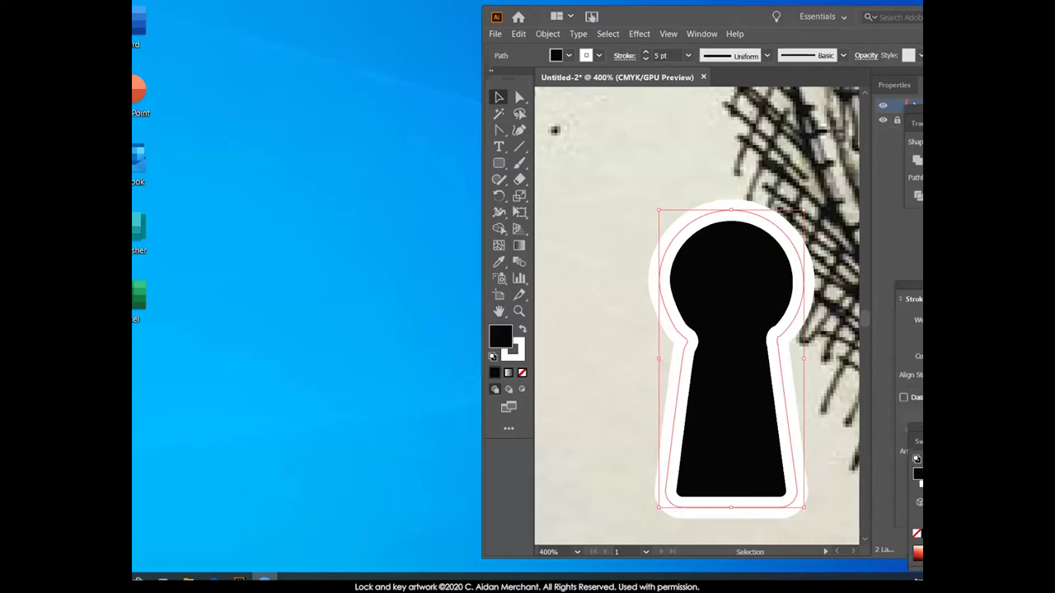
# Maximize the document window, zoom in on the outlined keyhole, and deselect it to examine its edges.
pyautogui.click(1007, 15)
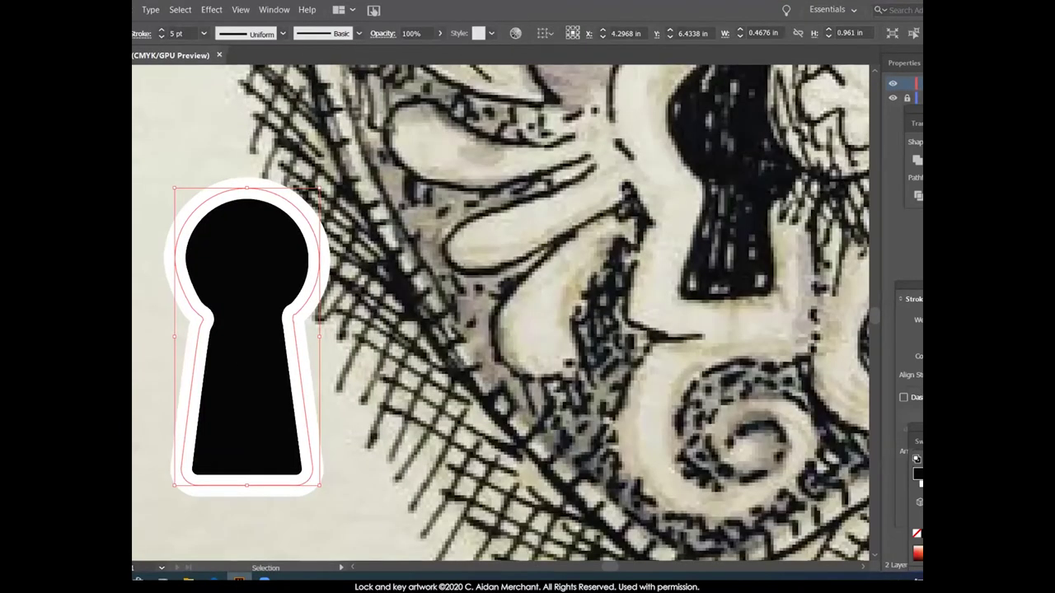
pyautogui.press('z')
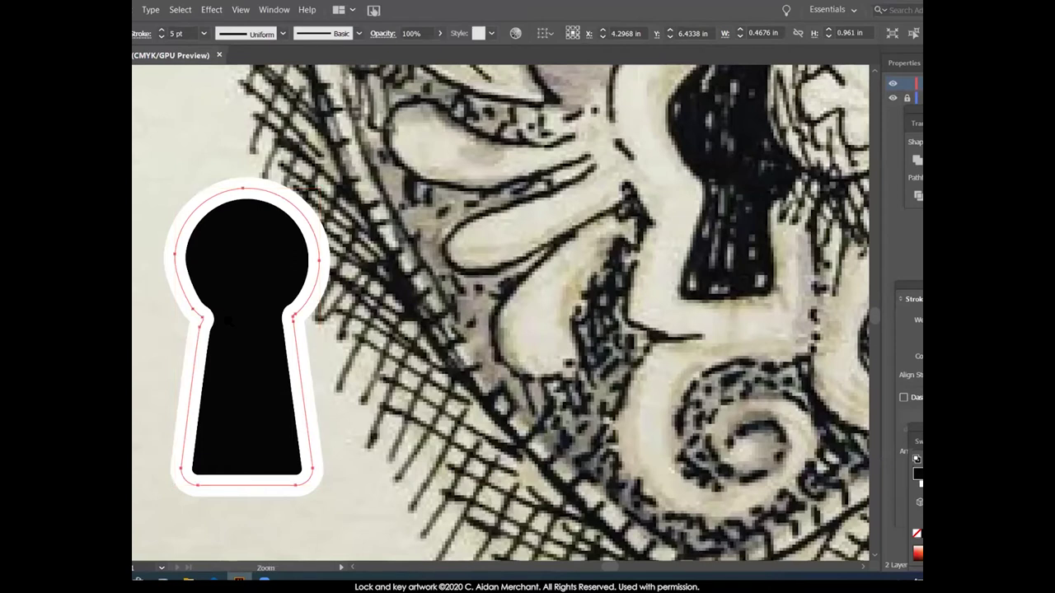
pyautogui.click(230, 321)
pyautogui.scroll(-3, 753, 451)
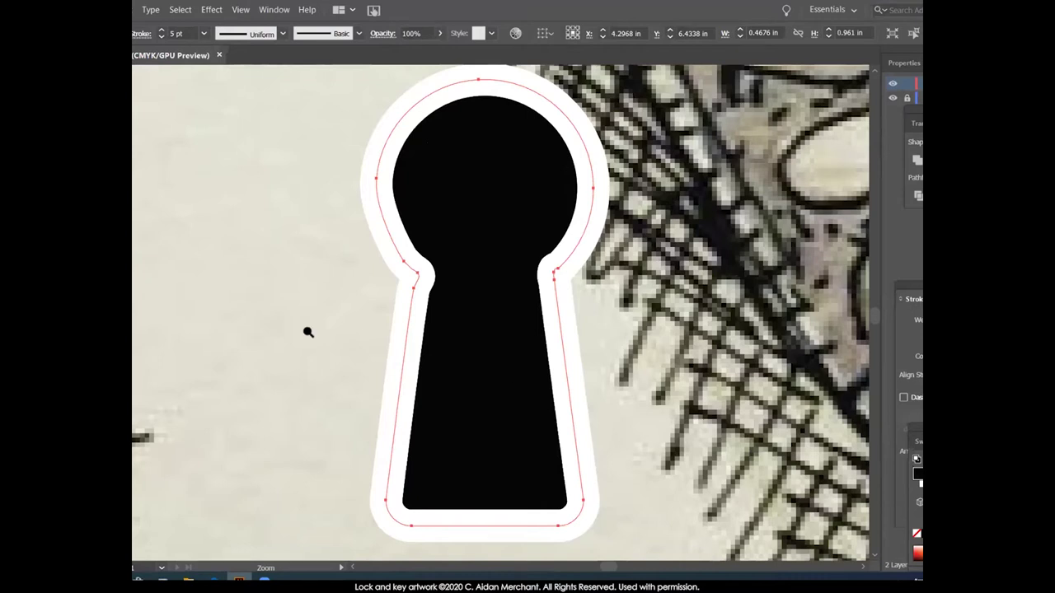
pyautogui.press('a')
pyautogui.press('v')
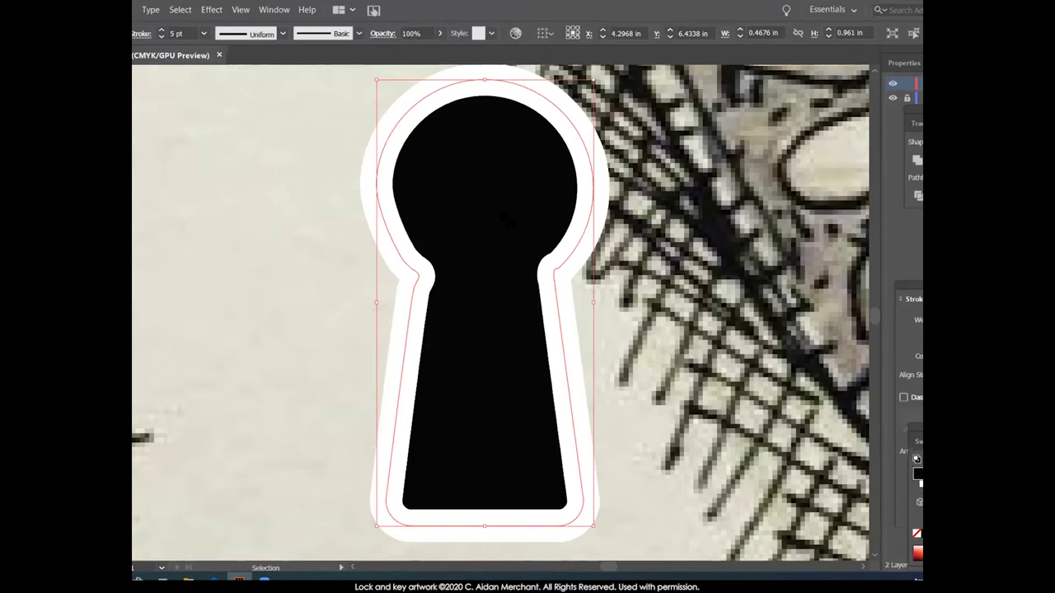
pyautogui.click(692, 249)
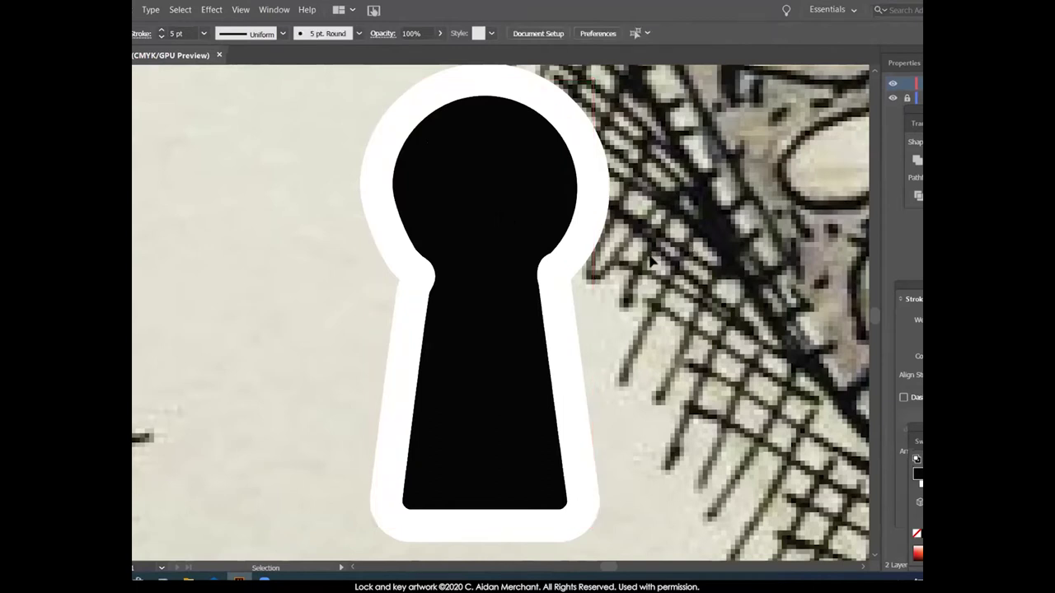
# Select the keyhole, remove its black fill, and restore the fill.
pyautogui.click(564, 262)
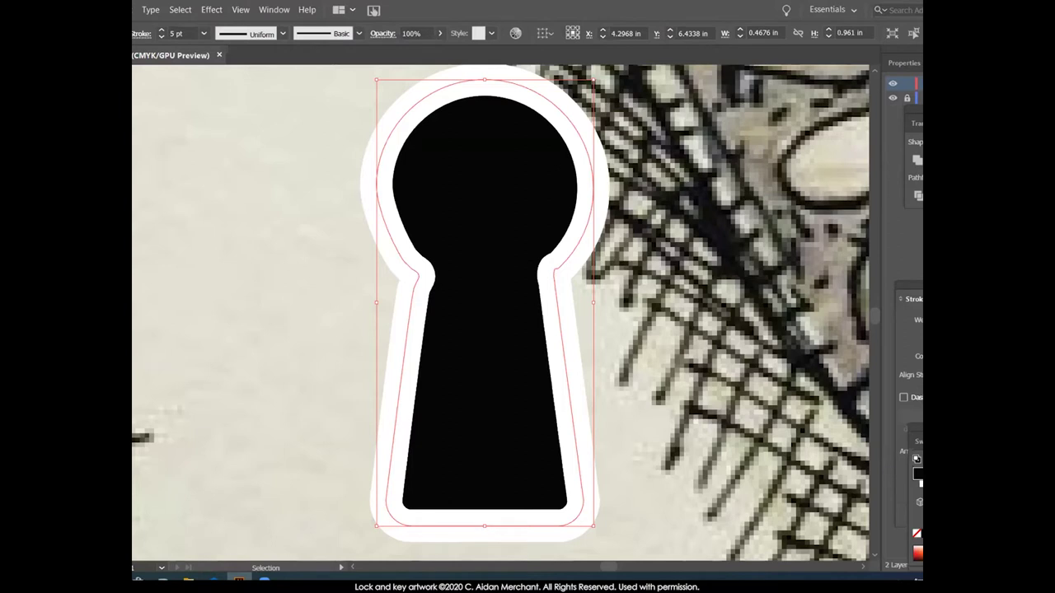
pyautogui.press('/')
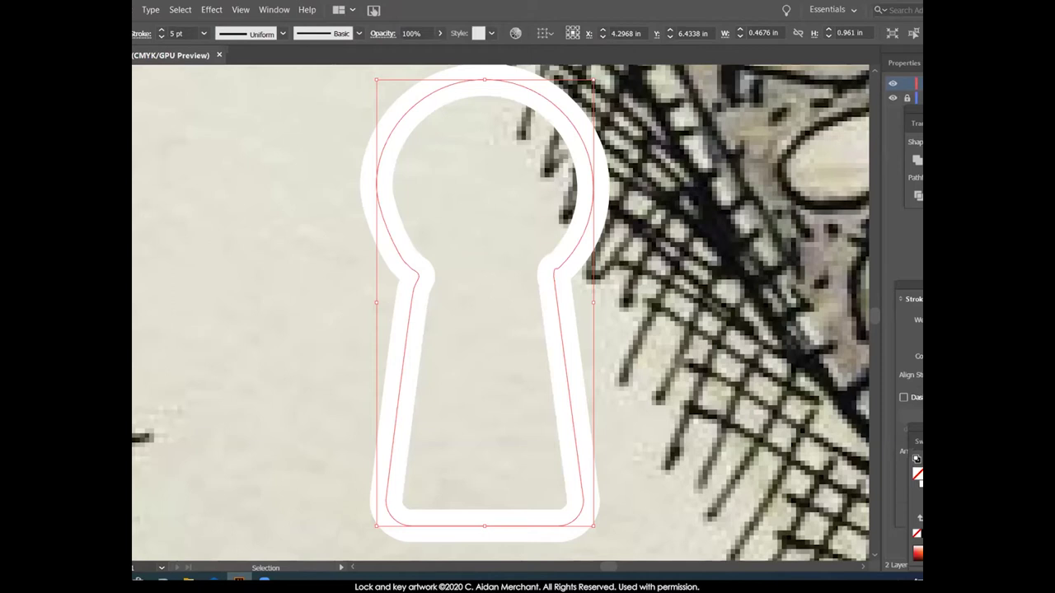
pyautogui.click(928, 533)
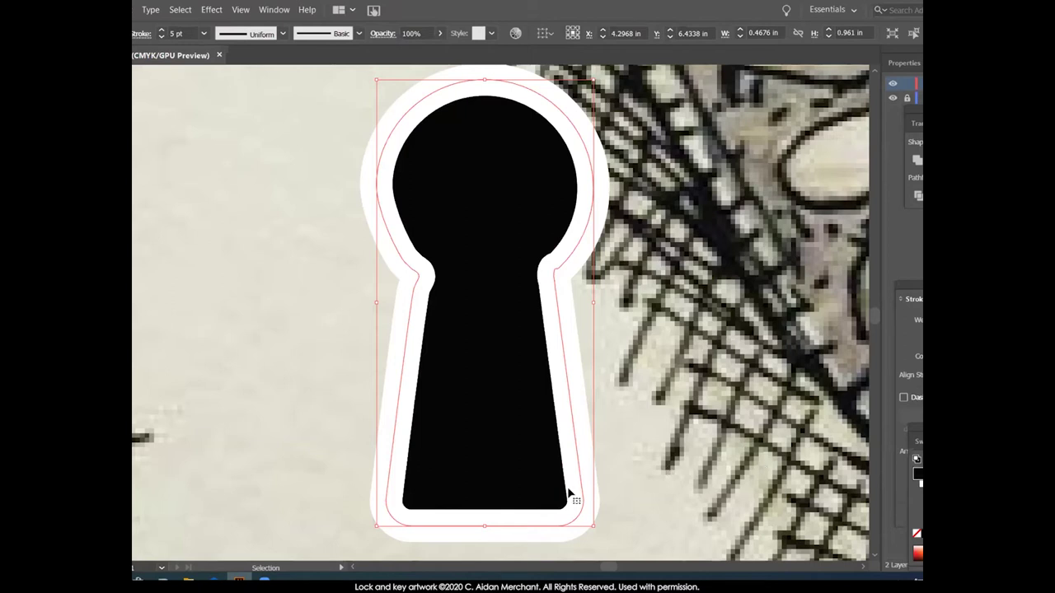
# Remove the white stroke from the keyhole, keeping only its black fill.
pyautogui.click(923, 483)
pyautogui.press('/')
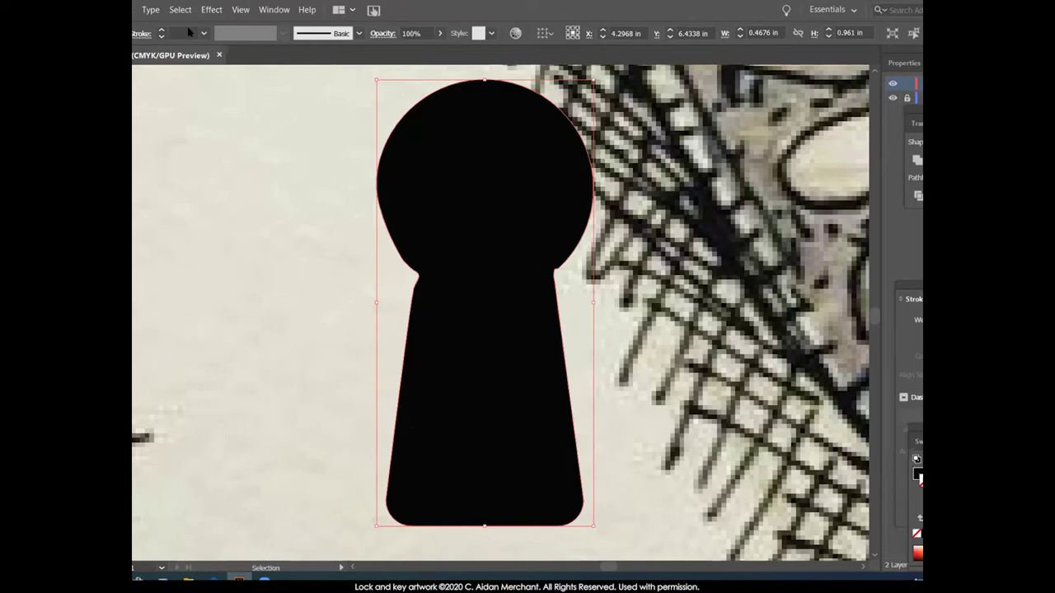
# Copy the black keyhole and paste the copy directly in front of the original.
pyautogui.click(120, 9)
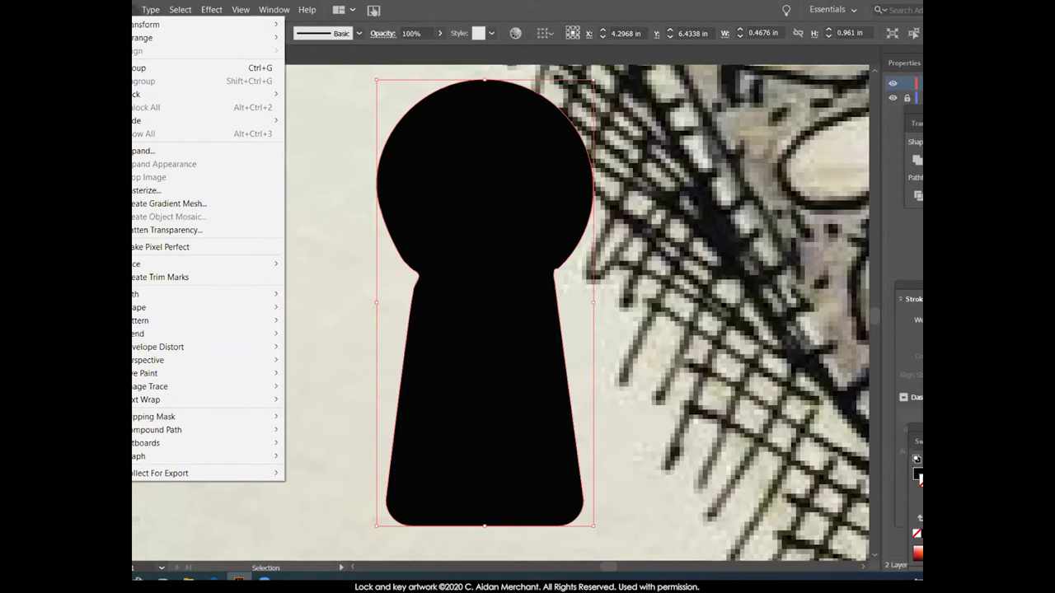
pyautogui.click(120, 10)
pyautogui.click(91, 10)
pyautogui.click(103, 68)
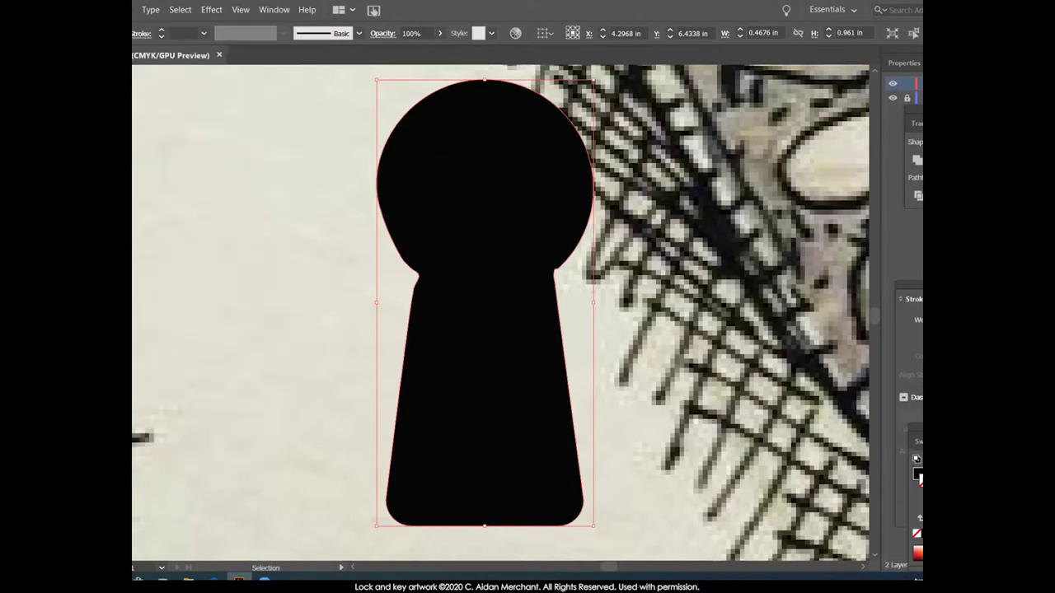
pyautogui.hotkey('alt', 'e')
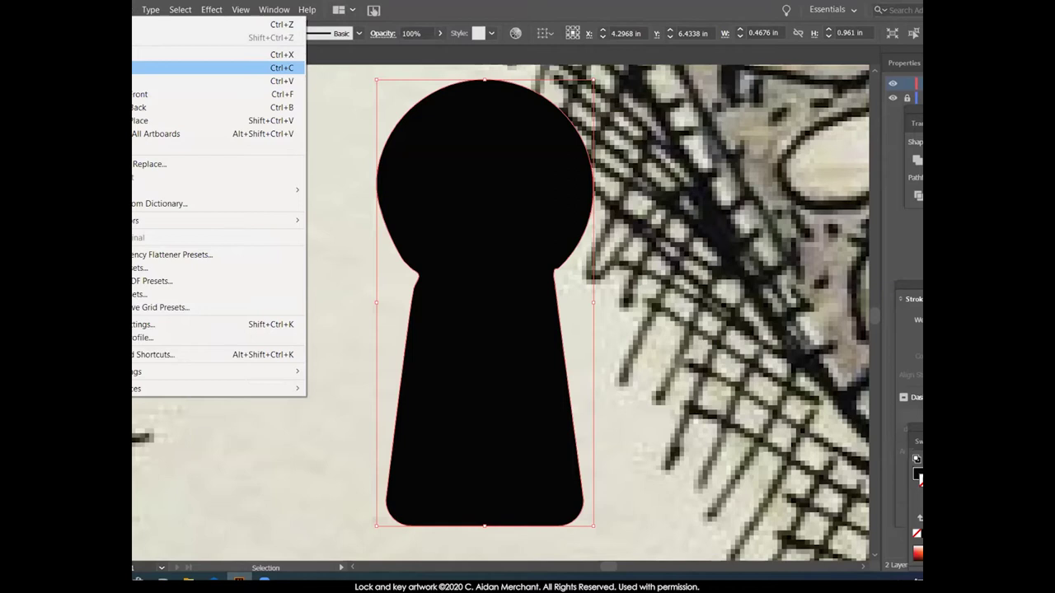
pyautogui.click(124, 68)
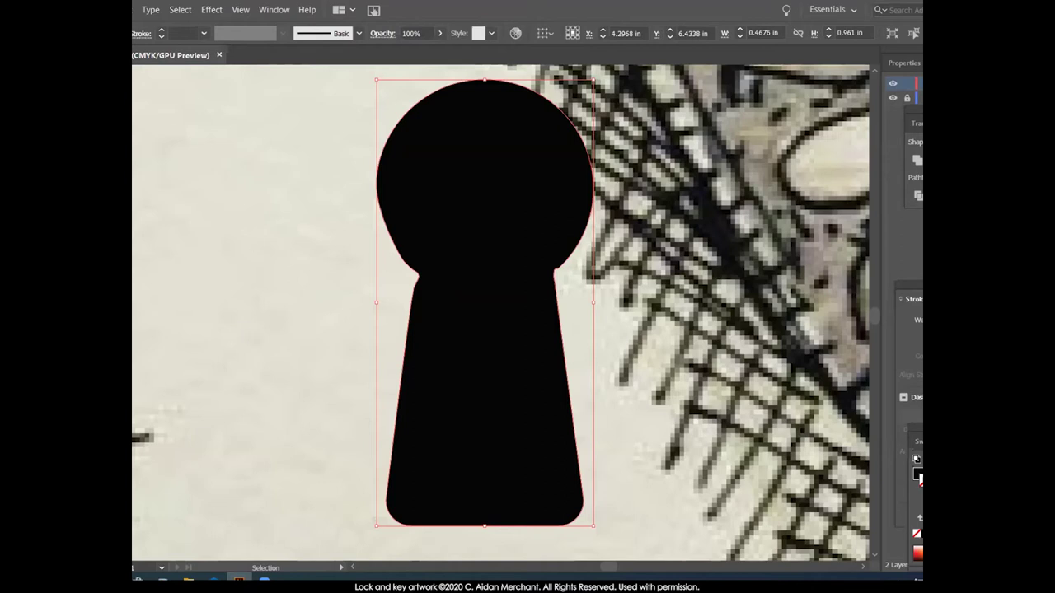
pyautogui.click(86, 10)
pyautogui.click(124, 94)
# Give the pasted keyhole a white stroke and set the stroke weight to 5 pt.
pyautogui.click(920, 519)
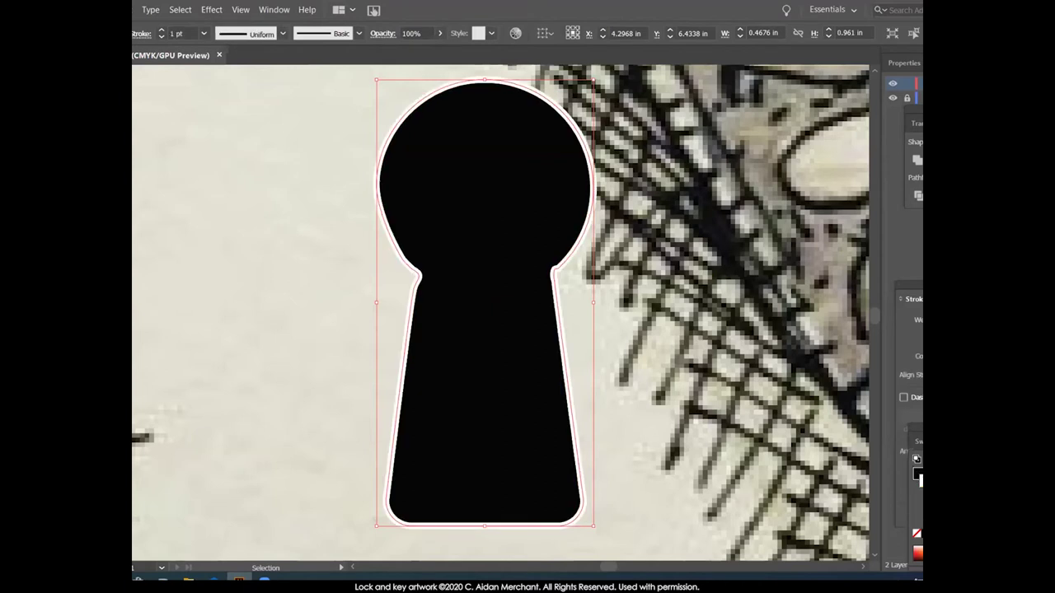
pyautogui.click(947, 317)
pyautogui.click(947, 317)
pyautogui.click(948, 316)
pyautogui.click(947, 317)
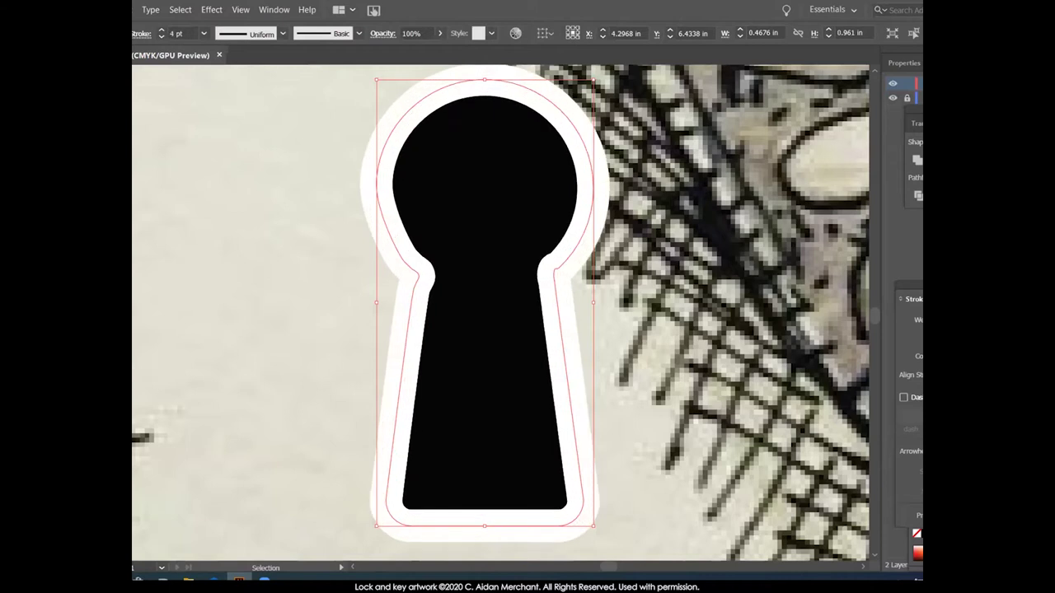
pyautogui.press('Up')
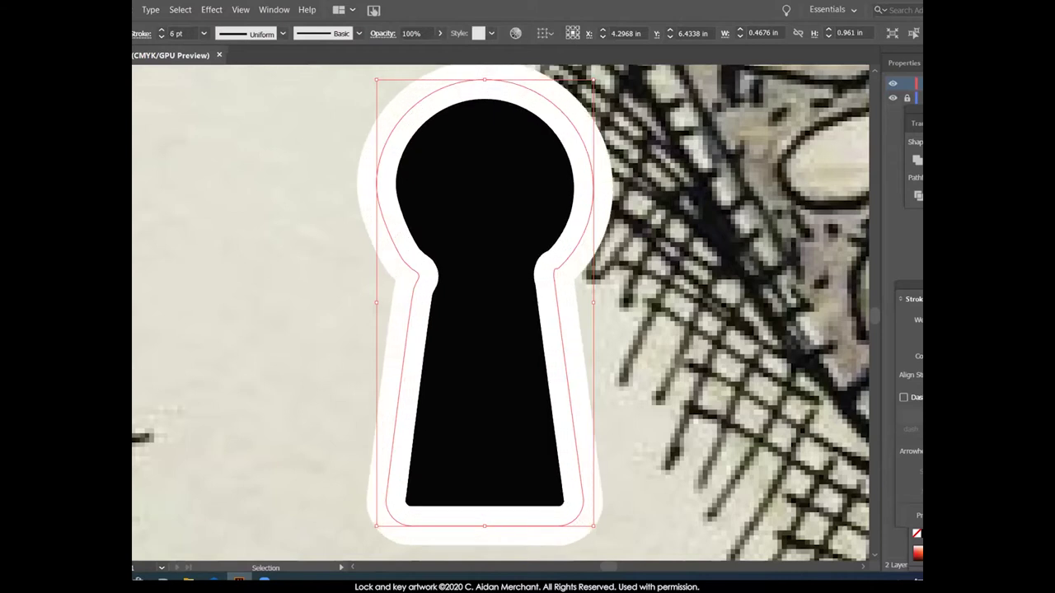
pyautogui.press('Down')
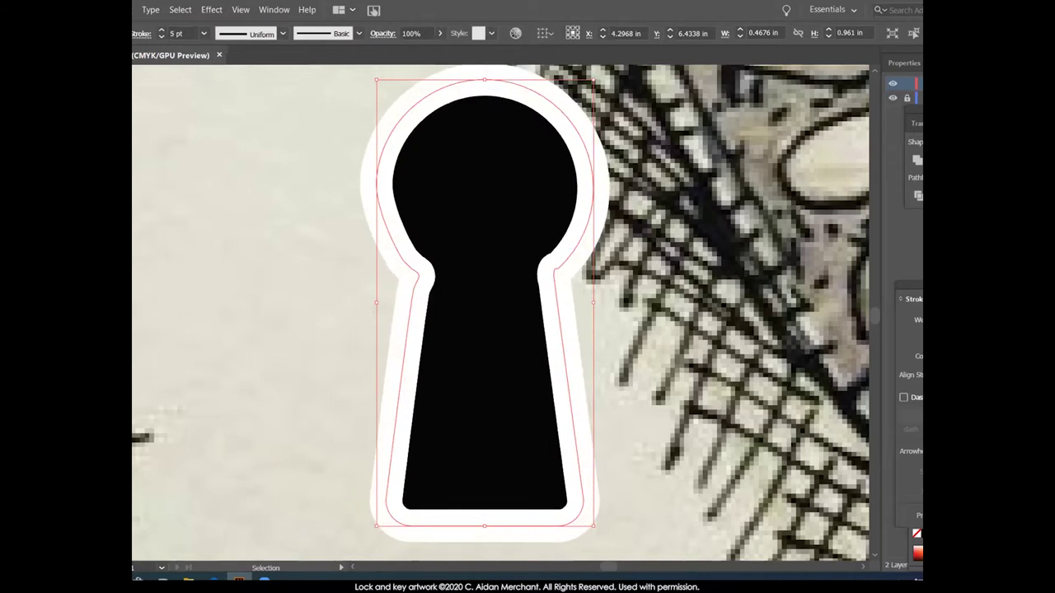
# Give the front keyhole no fill and an outside-aligned stroke, and expand its appearance into an outline shape.
pyautogui.click(948, 536)
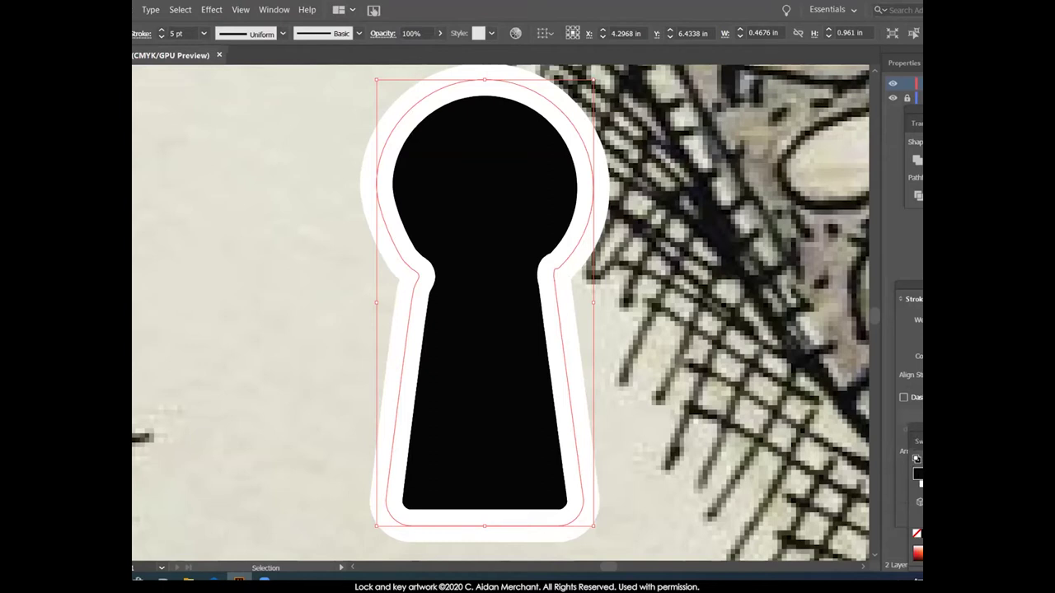
pyautogui.press('/')
pyautogui.click(971, 374)
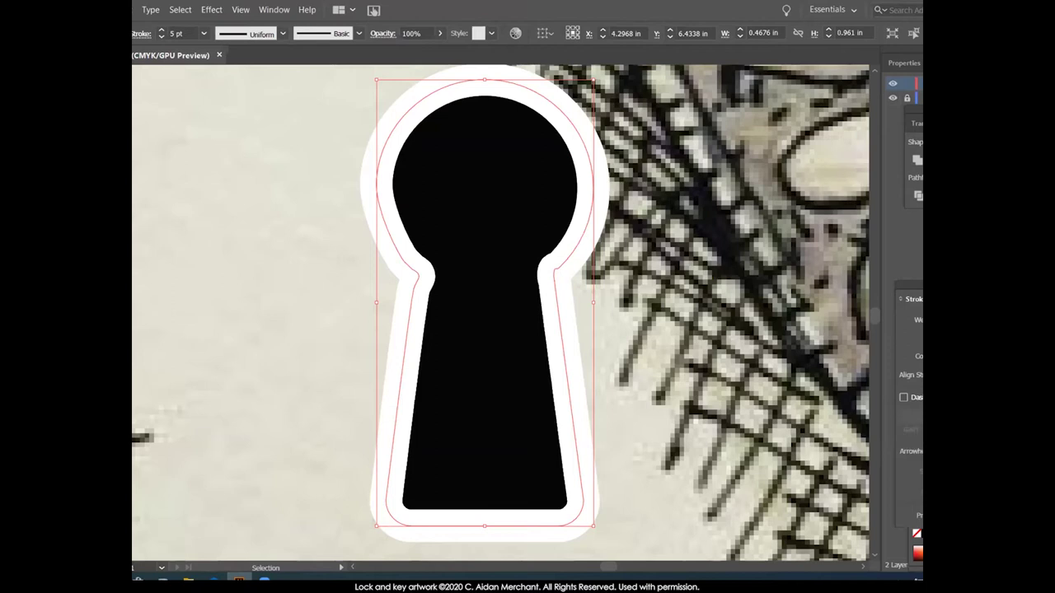
pyautogui.click(988, 375)
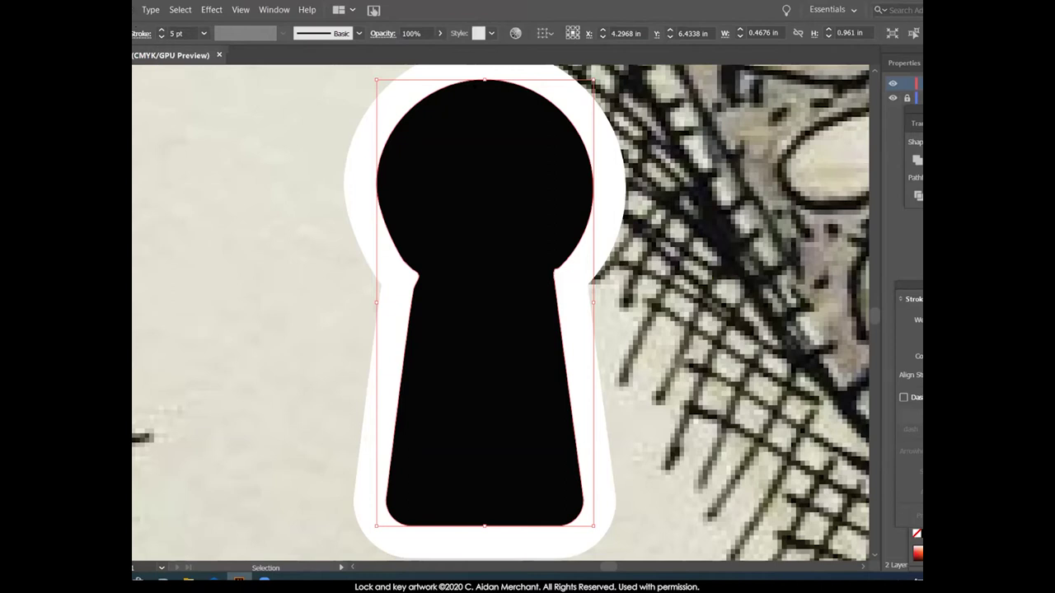
pyautogui.click(117, 10)
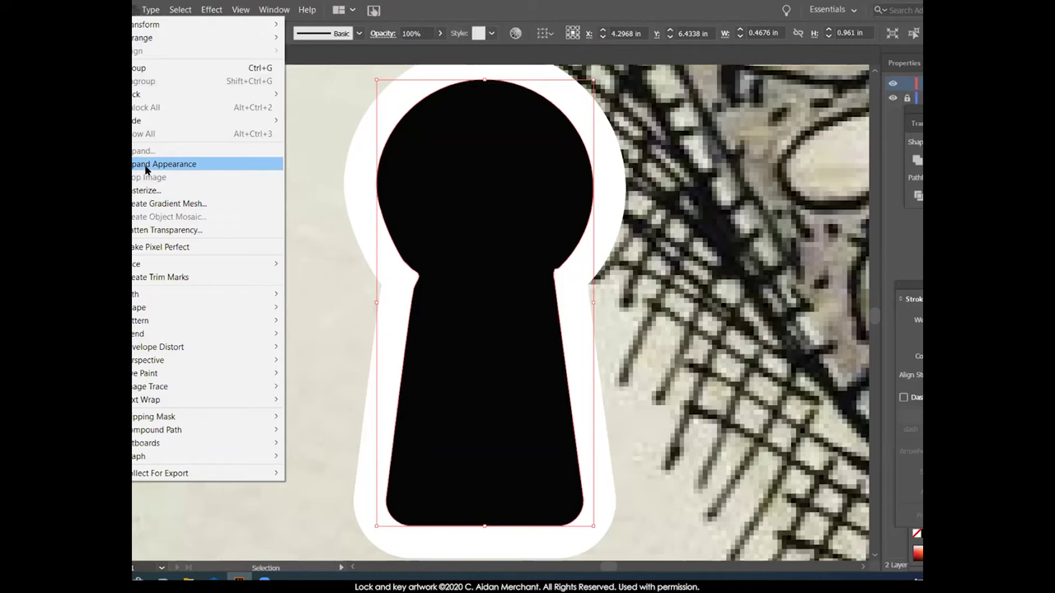
pyautogui.click(157, 165)
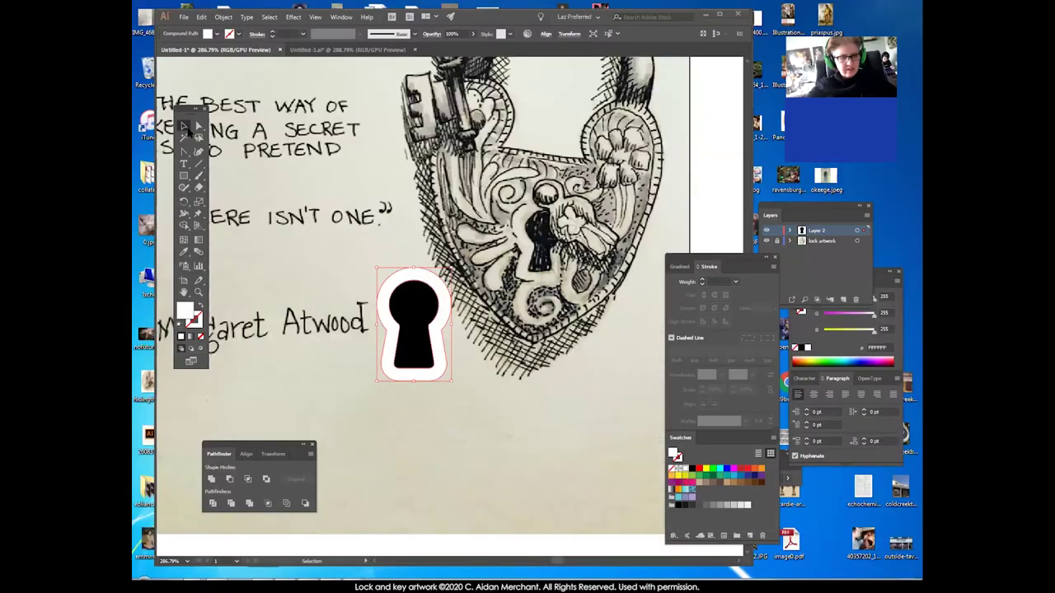
# Try moving the expanded white outline off the black keyhole onto the lock drawing, and undo the move.
pyautogui.moveTo(407, 320); pyautogui.dragTo(478, 371)
pyautogui.click(183, 126)
pyautogui.click(233, 175)
pyautogui.moveTo(433, 249); pyautogui.dragTo(530, 124)
pyautogui.moveTo(371, 405); pyautogui.dragTo(498, 281)
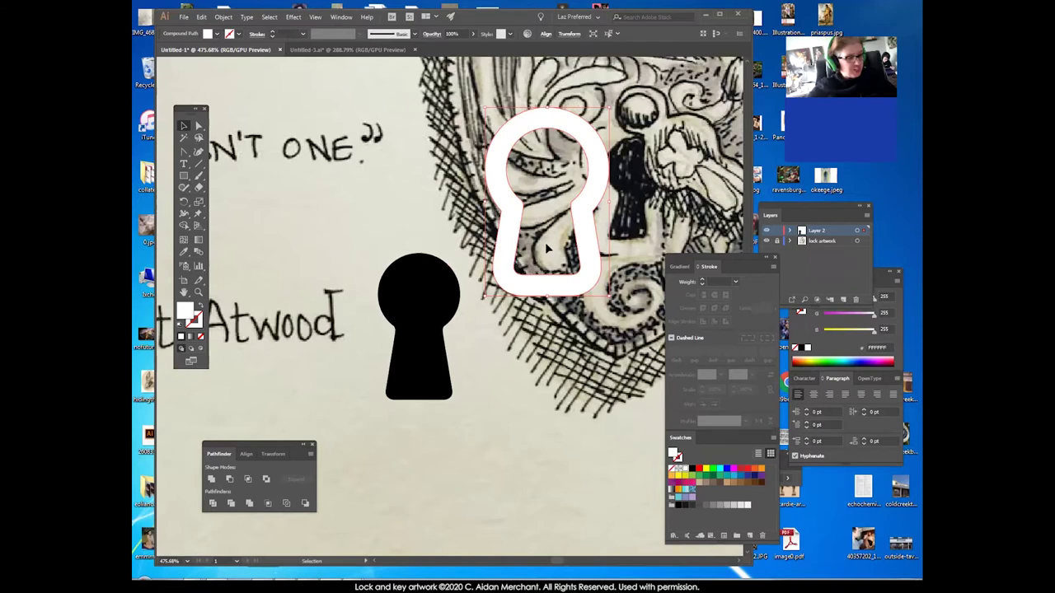
pyautogui.hotkey('ctrl', 'z')
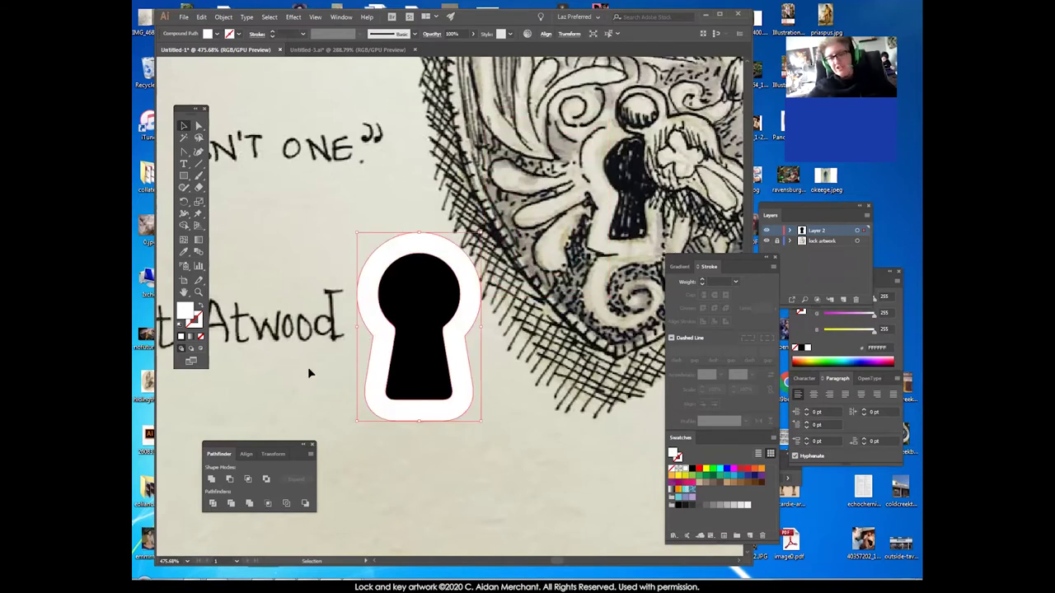
# Give the expanded white outline a dark red stroke with the colour 7A3232.
pyautogui.click(197, 324)
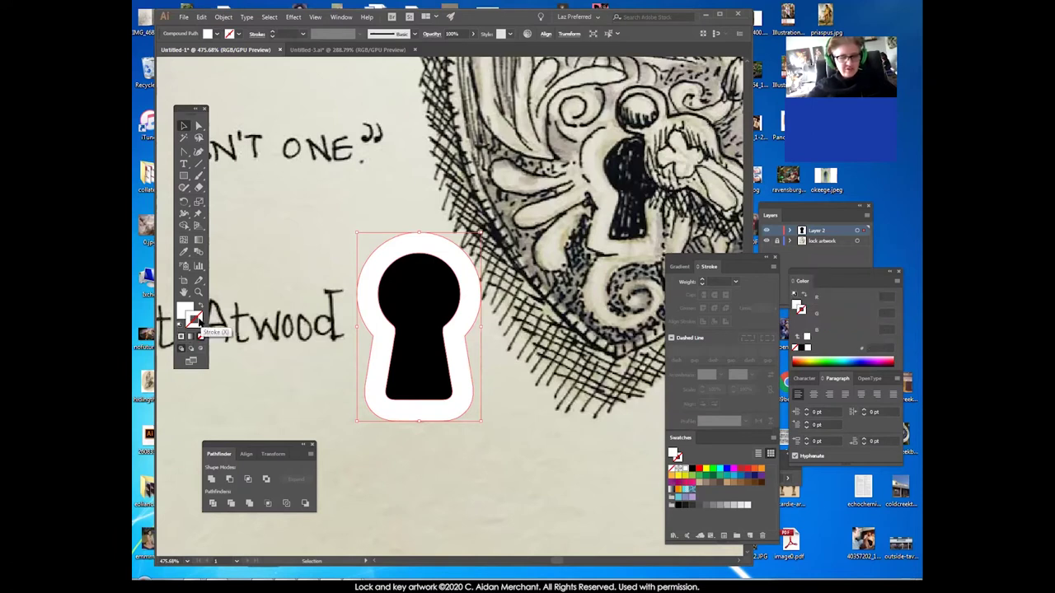
pyautogui.doubleClick(198, 322)
pyautogui.click(248, 137)
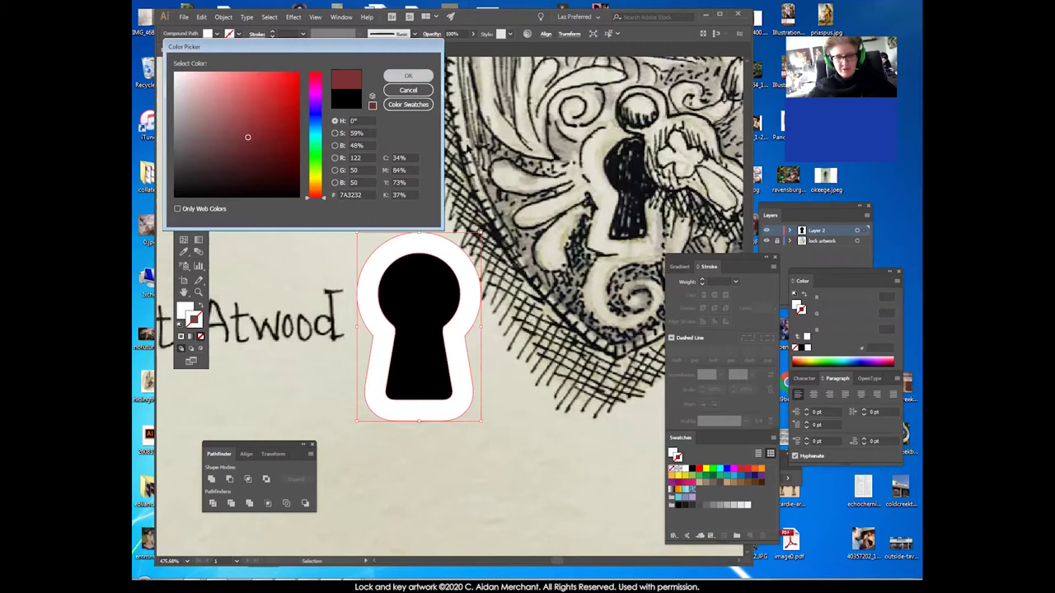
pyautogui.press('Return')
pyautogui.click(356, 202)
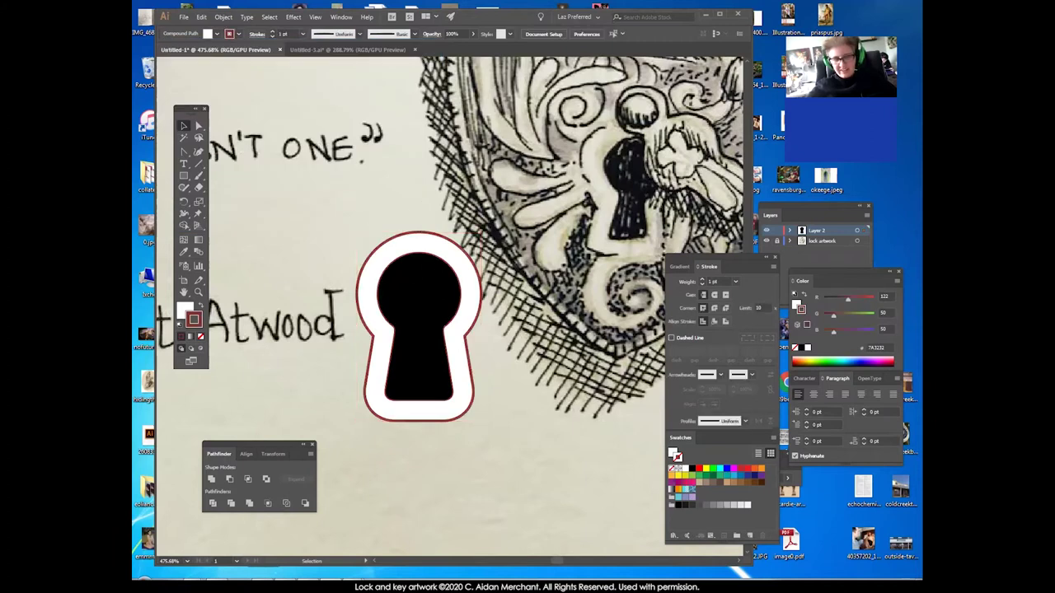
# Move the red-edged white outline away from the black keyhole and place it back around it.
pyautogui.moveTo(400, 257); pyautogui.dragTo(340, 195)
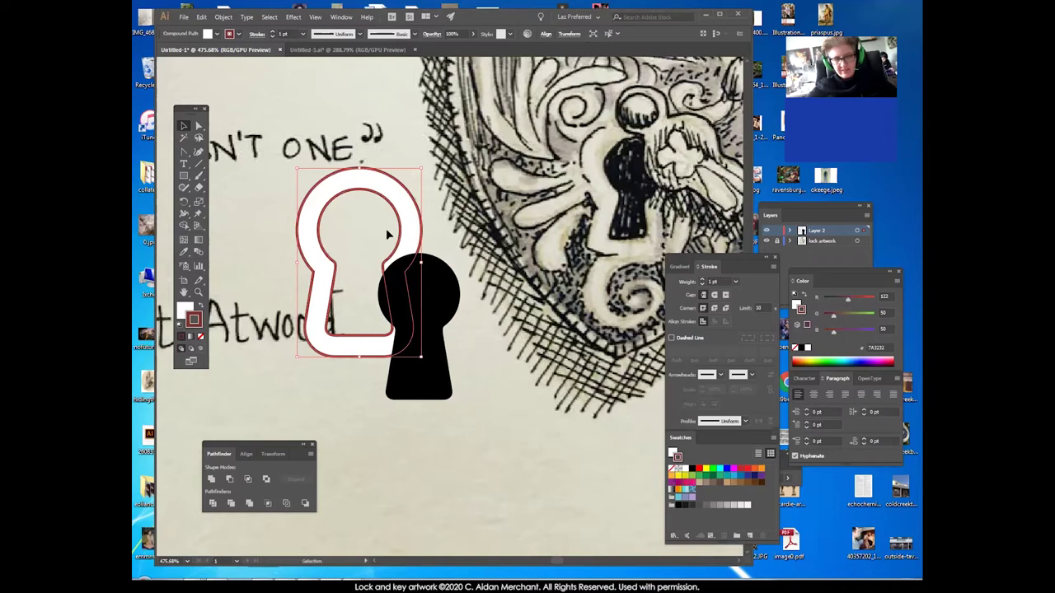
pyautogui.moveTo(386, 229); pyautogui.dragTo(445, 293)
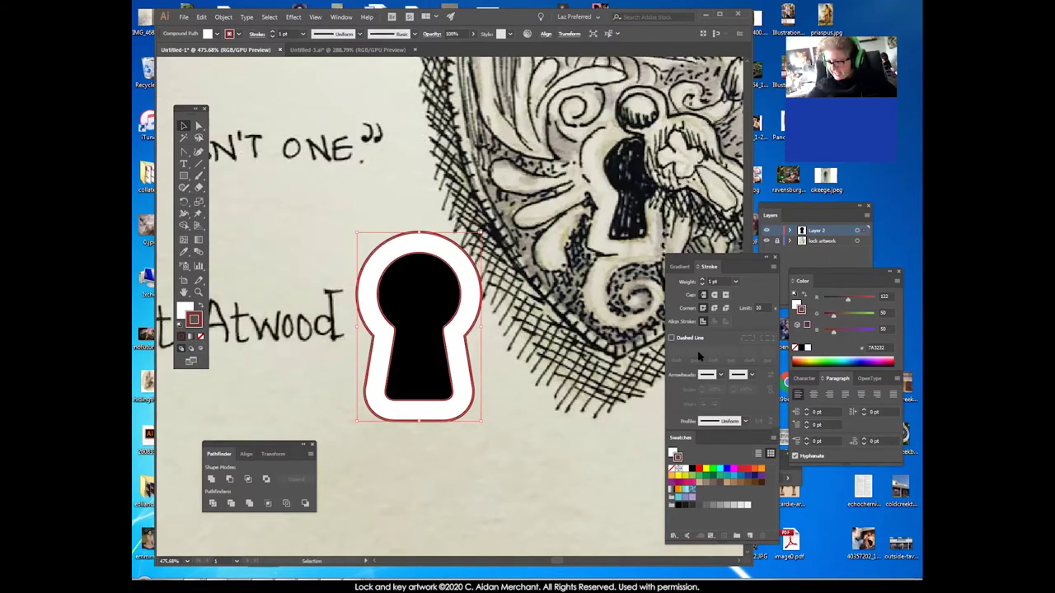
pyautogui.click(506, 342)
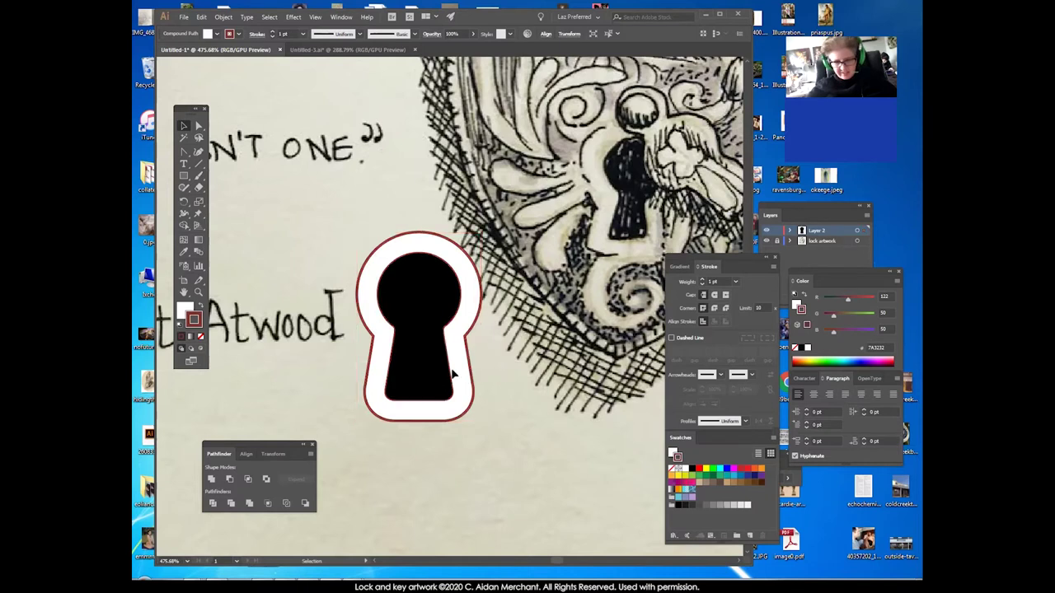
# Bring the red-edged white outline to the front, above the black keyhole.
pyautogui.click(450, 357)
pyautogui.click(223, 17)
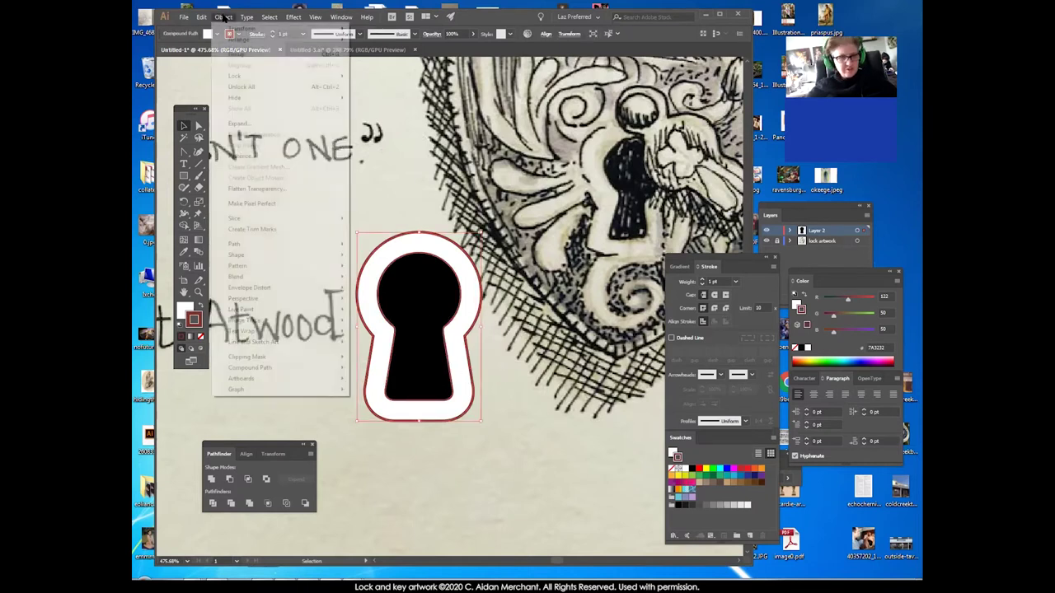
pyautogui.moveTo(238, 35)
pyautogui.click(383, 40)
pyautogui.click(533, 276)
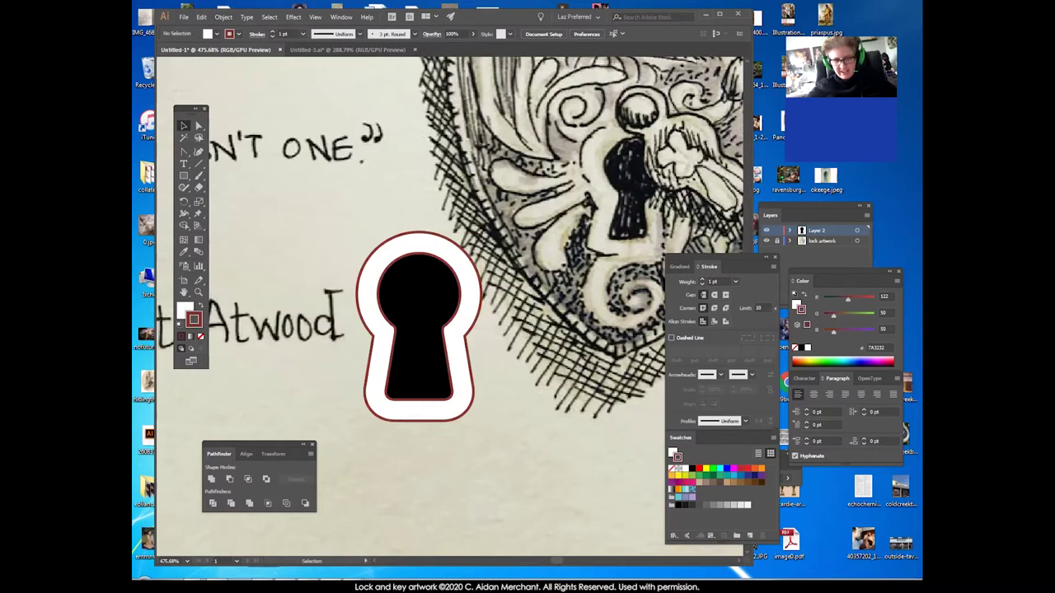
pyautogui.click(198, 292)
pyautogui.moveTo(384, 260); pyautogui.dragTo(384, 260)
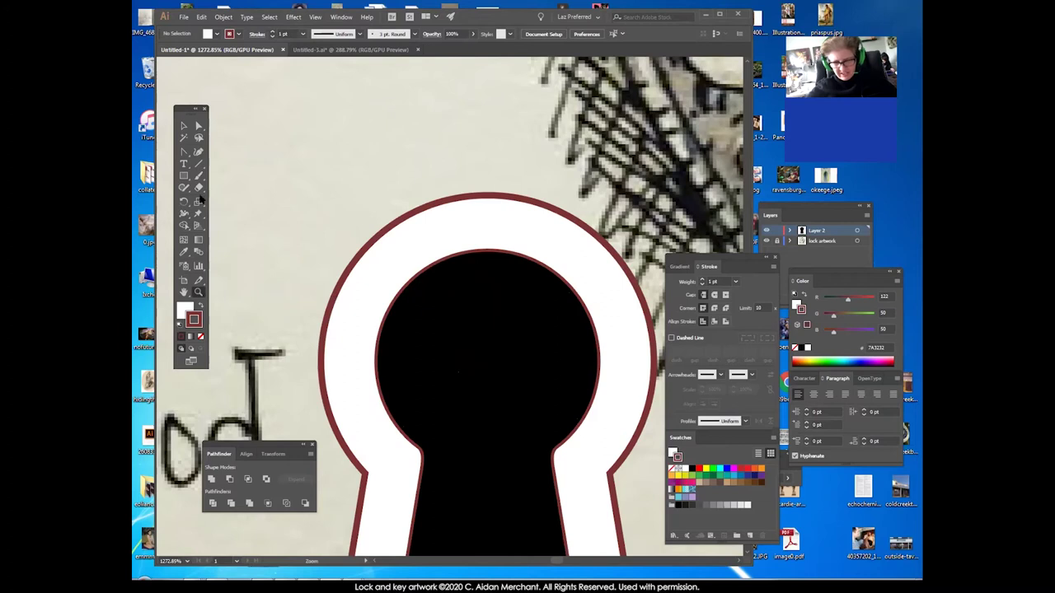
pyautogui.click(183, 126)
pyautogui.click(417, 225)
pyautogui.click(224, 16)
pyautogui.moveTo(346, 41)
pyautogui.click(389, 40)
pyautogui.click(437, 136)
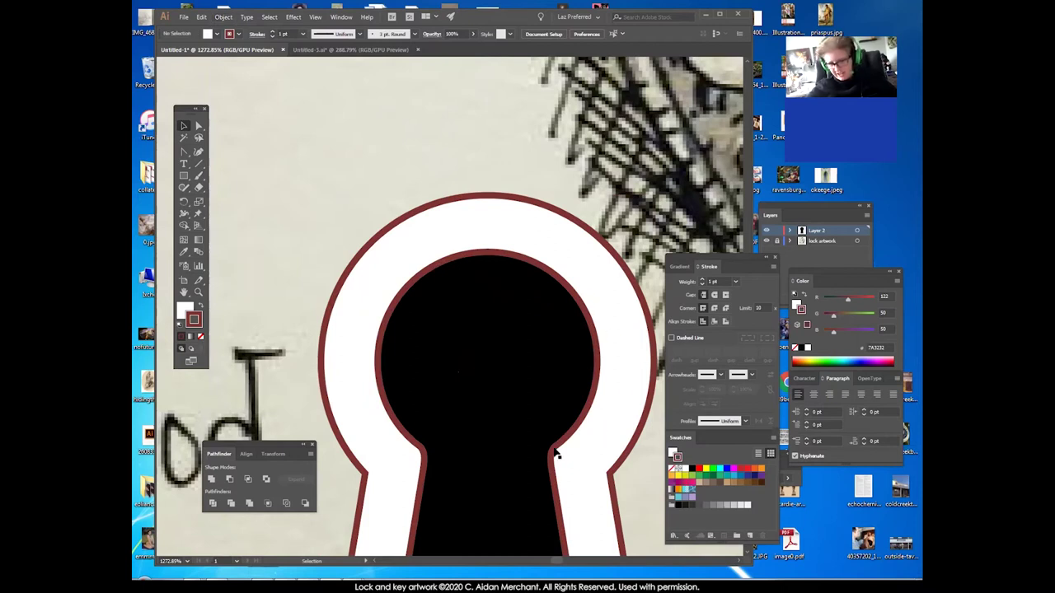
# Scale the white outline down slightly about its centre so it overlaps the edge of the black keyhole.
pyautogui.moveTo(578, 475); pyautogui.dragTo(575, 328)
pyautogui.click(198, 293)
pyautogui.keyDown('alt'); pyautogui.click(541, 309); pyautogui.keyUp('alt')
pyautogui.keyDown('alt'); pyautogui.click(532, 309); pyautogui.keyUp('alt')
pyautogui.keyDown('alt'); pyautogui.click(484, 308); pyautogui.keyUp('alt')
pyautogui.moveTo(411, 323); pyautogui.dragTo(481, 259)
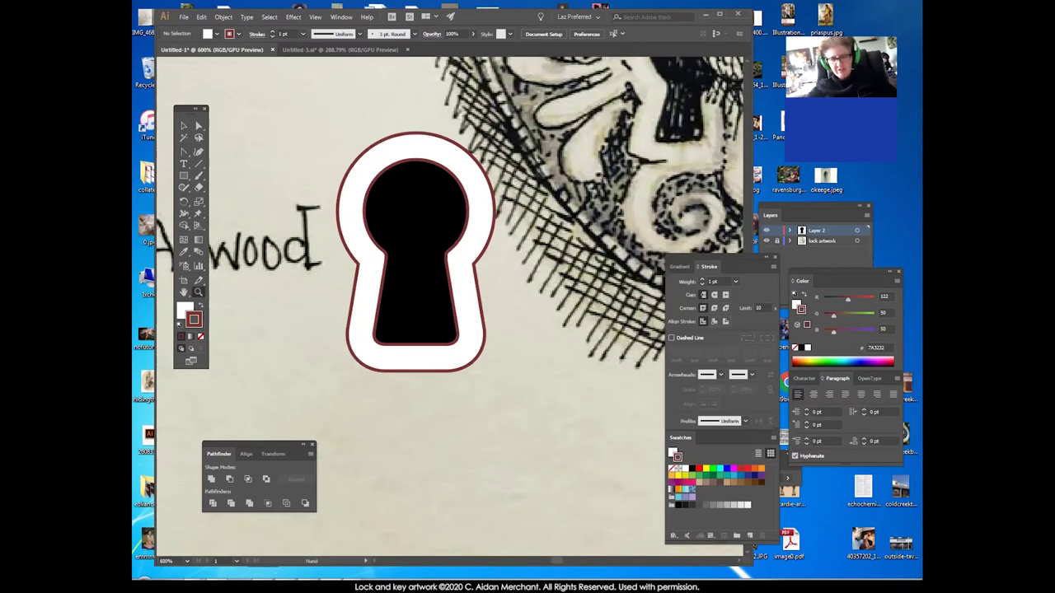
pyautogui.scroll(-2, 462, 280)
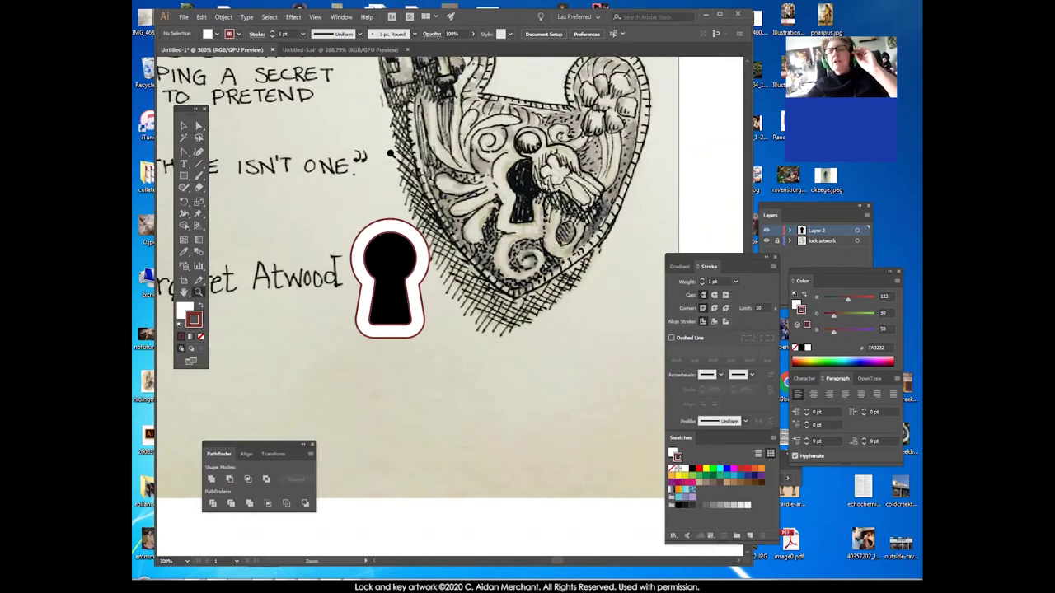
pyautogui.click(184, 126)
pyautogui.moveTo(553, 228); pyautogui.dragTo(538, 353)
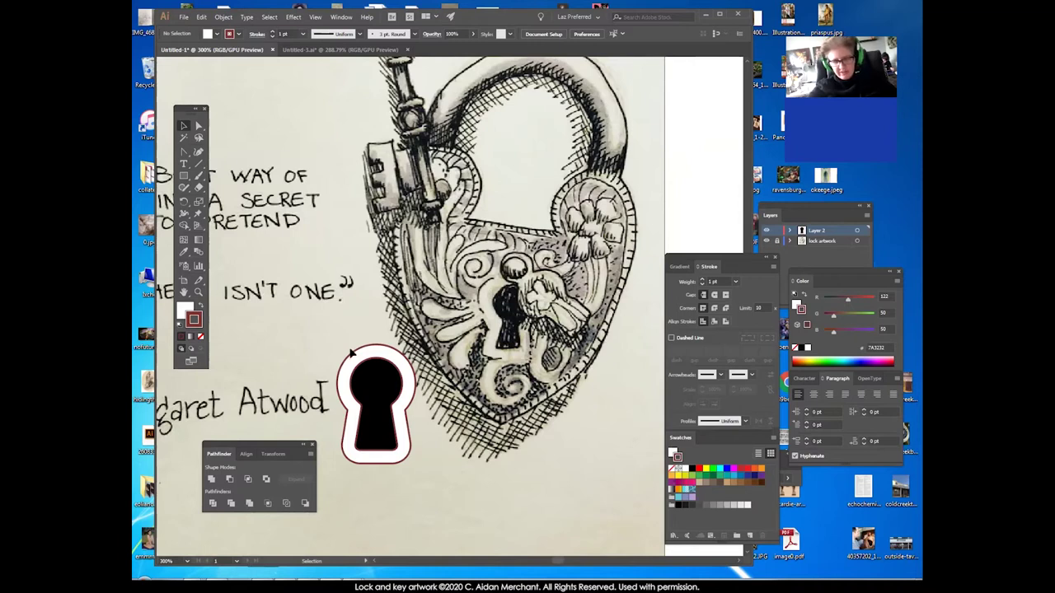
pyautogui.click(392, 407)
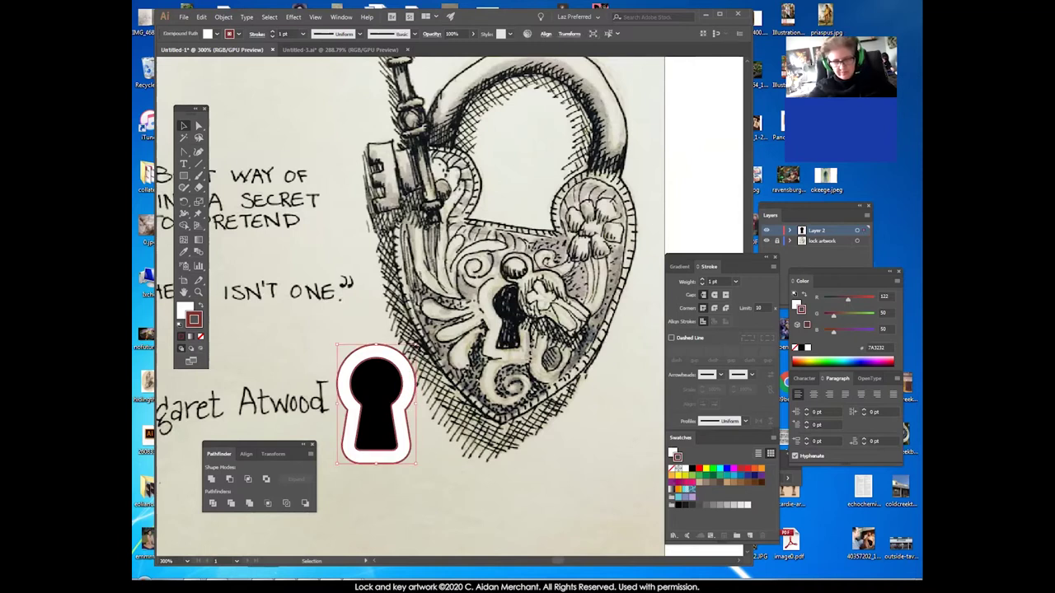
pyautogui.moveTo(416, 344); pyautogui.dragTo(410, 354)
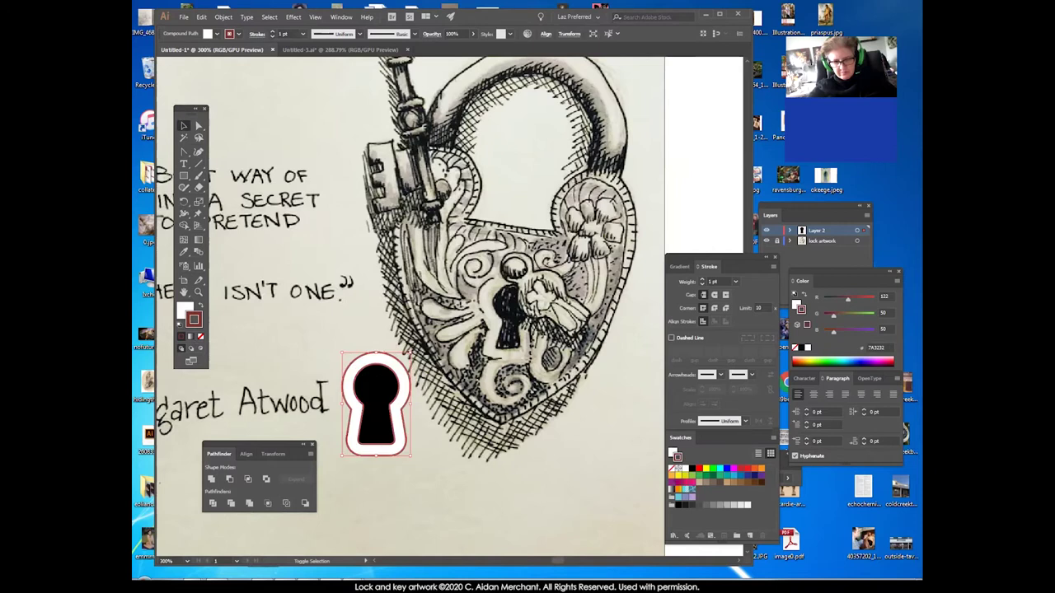
pyautogui.click(349, 339)
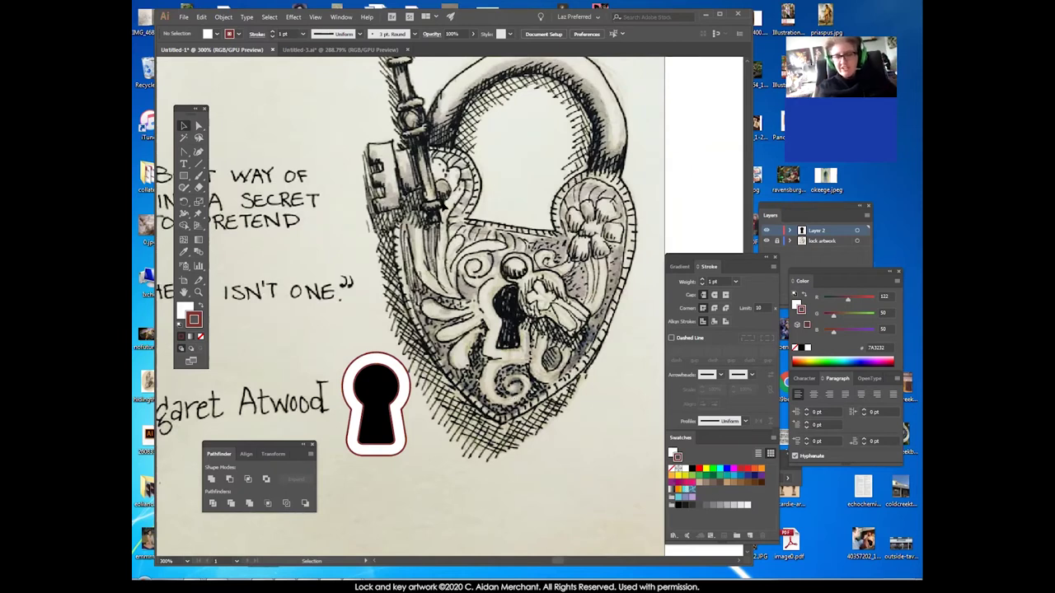
pyautogui.moveTo(493, 344); pyautogui.dragTo(522, 283)
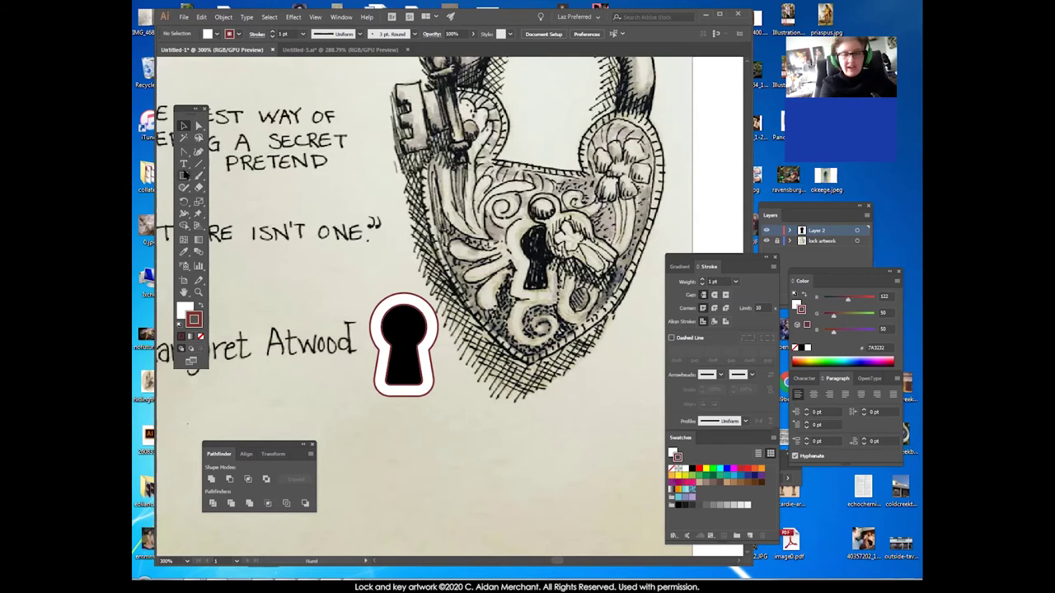
pyautogui.click(183, 127)
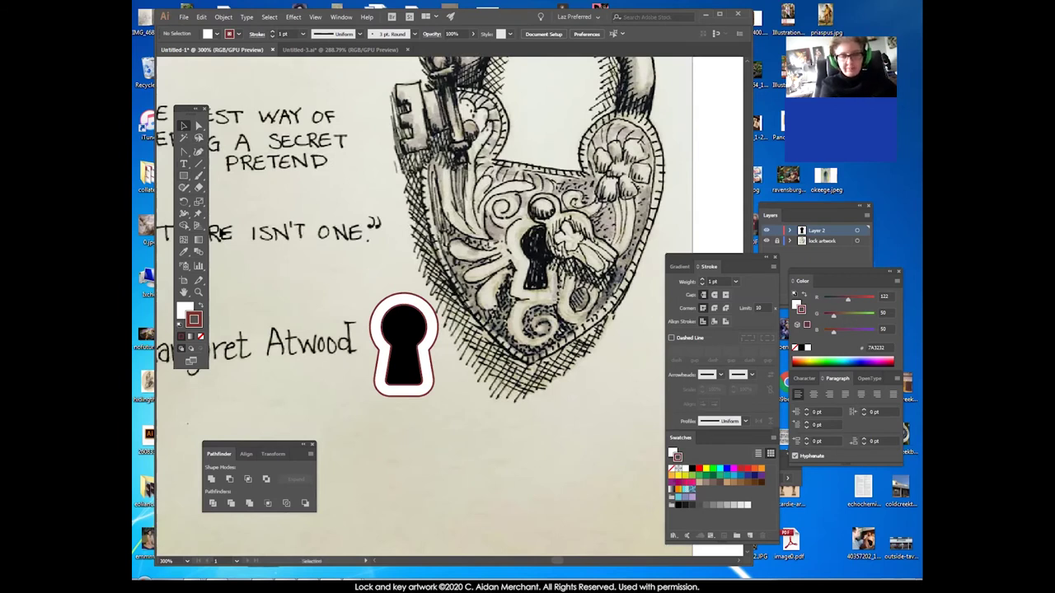
pyautogui.click(184, 175)
pyautogui.moveTo(459, 204); pyautogui.dragTo(361, 191)
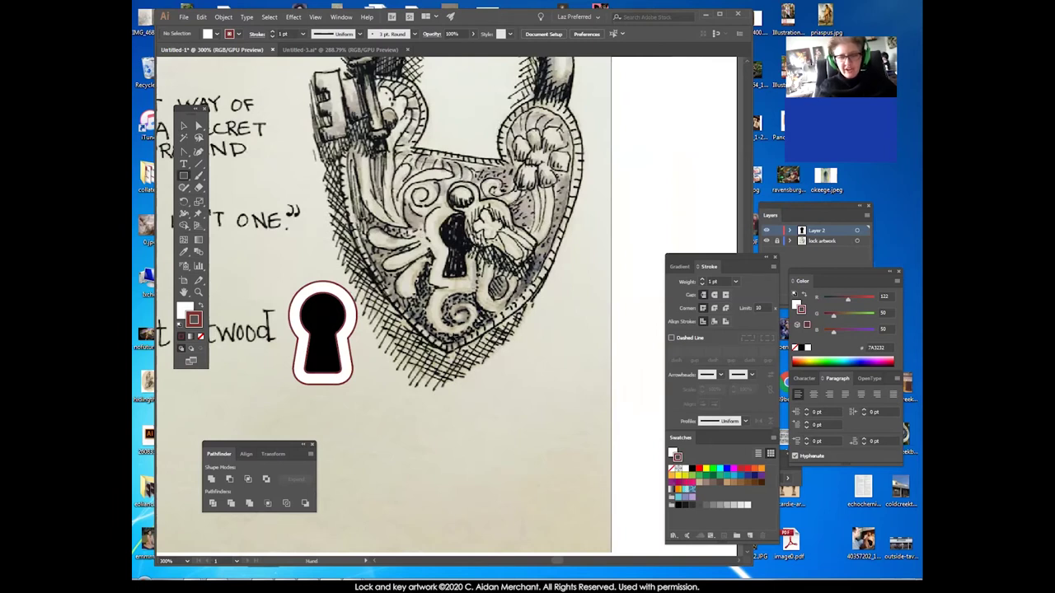
pyautogui.moveTo(460, 318); pyautogui.dragTo(412, 329)
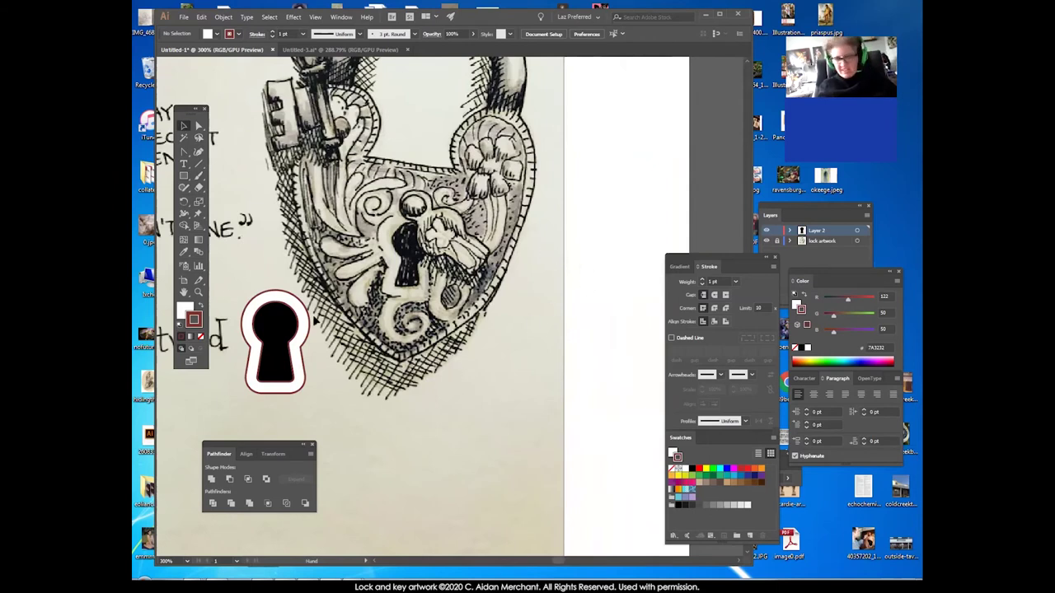
# Unlock the lock artwork layer, make it active, and lock Layer 2 holding the keyhole.
pyautogui.click(199, 293)
pyautogui.keyDown('alt'); pyautogui.click(453, 303); pyautogui.keyUp('alt')
pyautogui.keyDown('alt'); pyautogui.click(453, 303); pyautogui.keyUp('alt')
pyautogui.moveTo(501, 322); pyautogui.dragTo(551, 313)
pyautogui.click(184, 127)
pyautogui.moveTo(797, 208); pyautogui.dragTo(712, 178)
pyautogui.click(693, 212)
pyautogui.click(693, 202)
pyautogui.click(738, 212)
# Rotate the lock artwork image slightly counter-clockwise so that the lock stands upright.
pyautogui.click(537, 271)
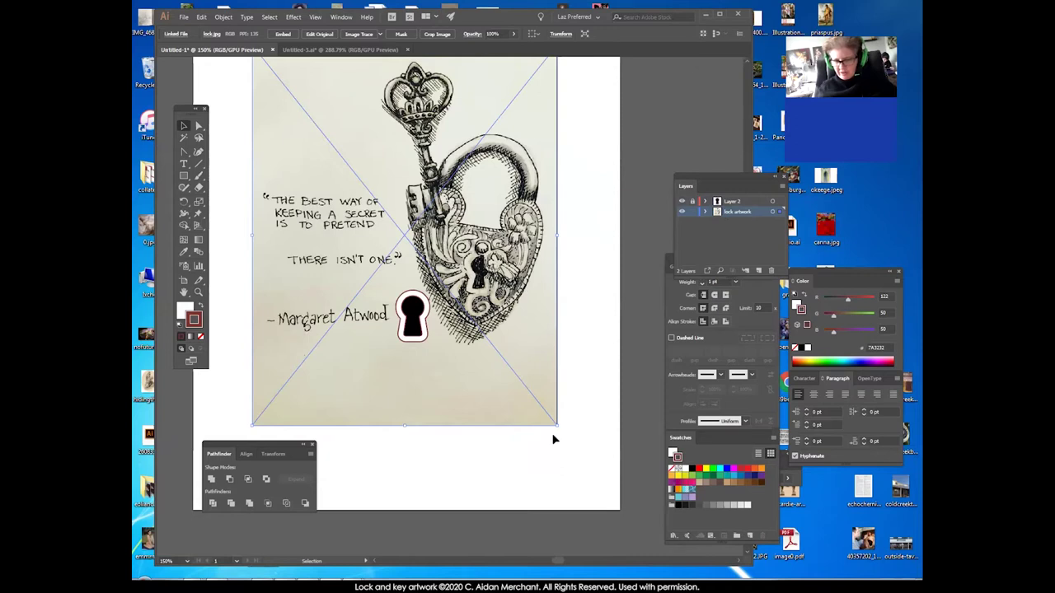
pyautogui.moveTo(557, 429); pyautogui.dragTo(586, 408)
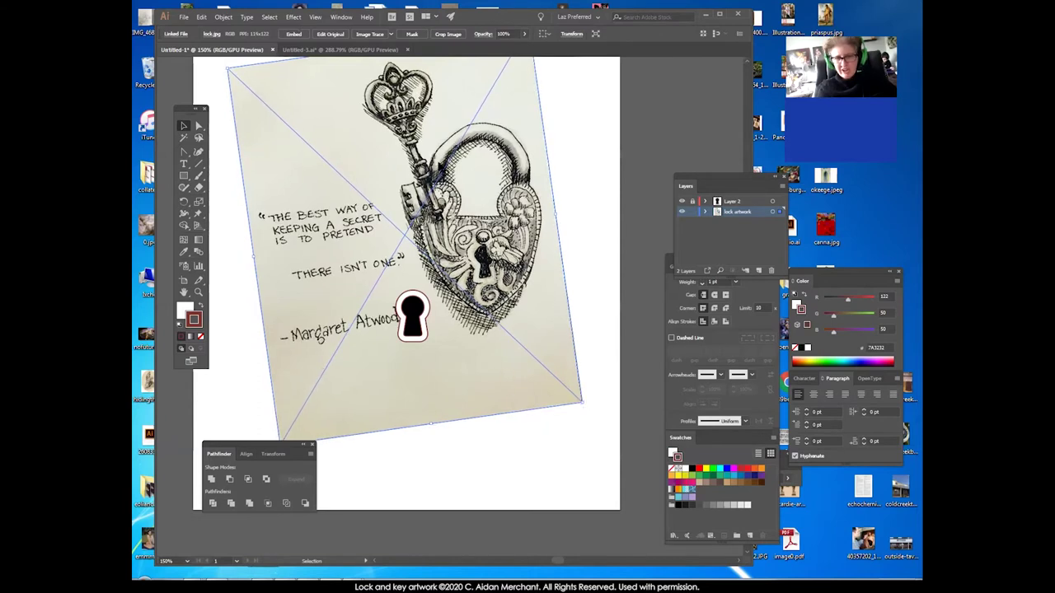
pyautogui.moveTo(583, 406); pyautogui.dragTo(588, 407)
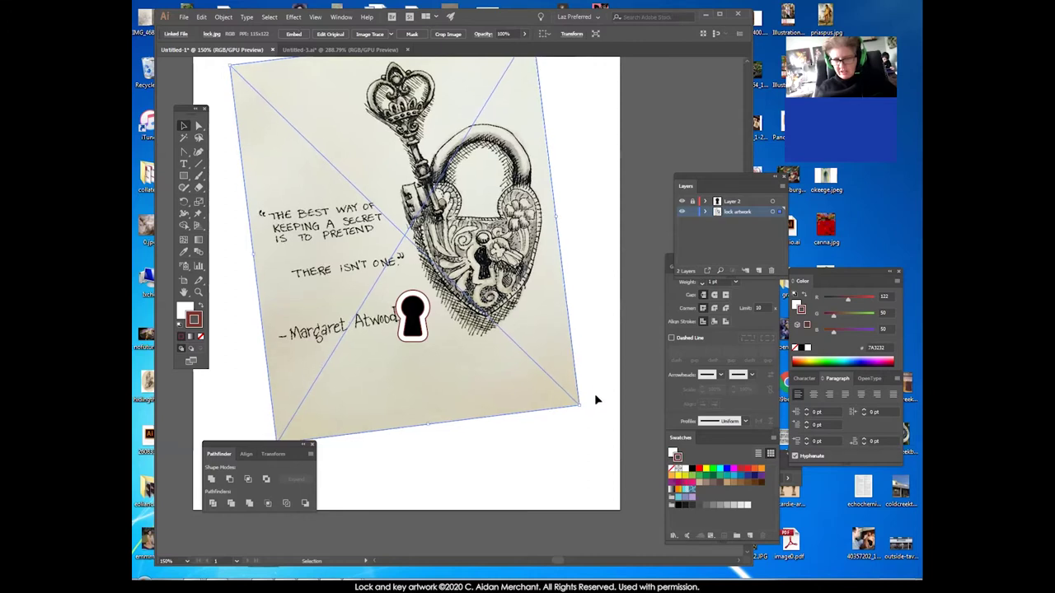
# Lock the lock artwork layer and add a new layer directly above it.
pyautogui.click(692, 212)
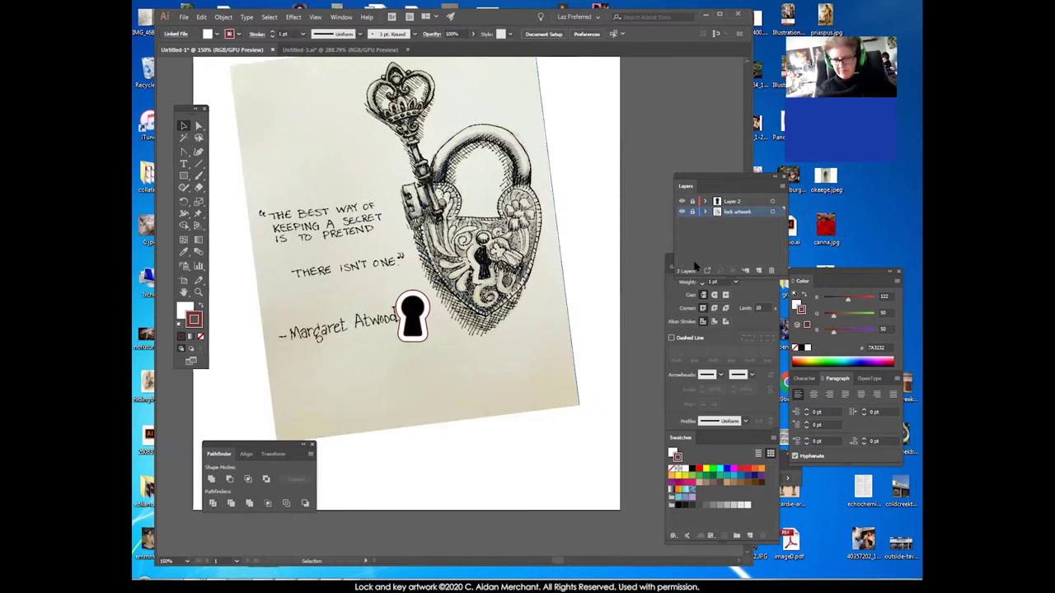
pyautogui.click(730, 215)
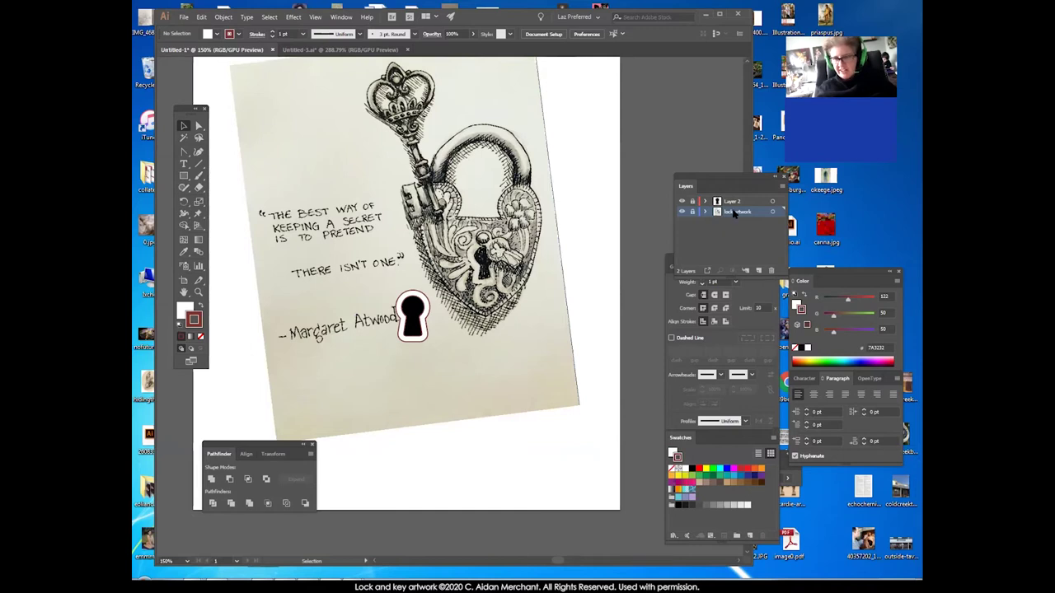
pyautogui.click(758, 270)
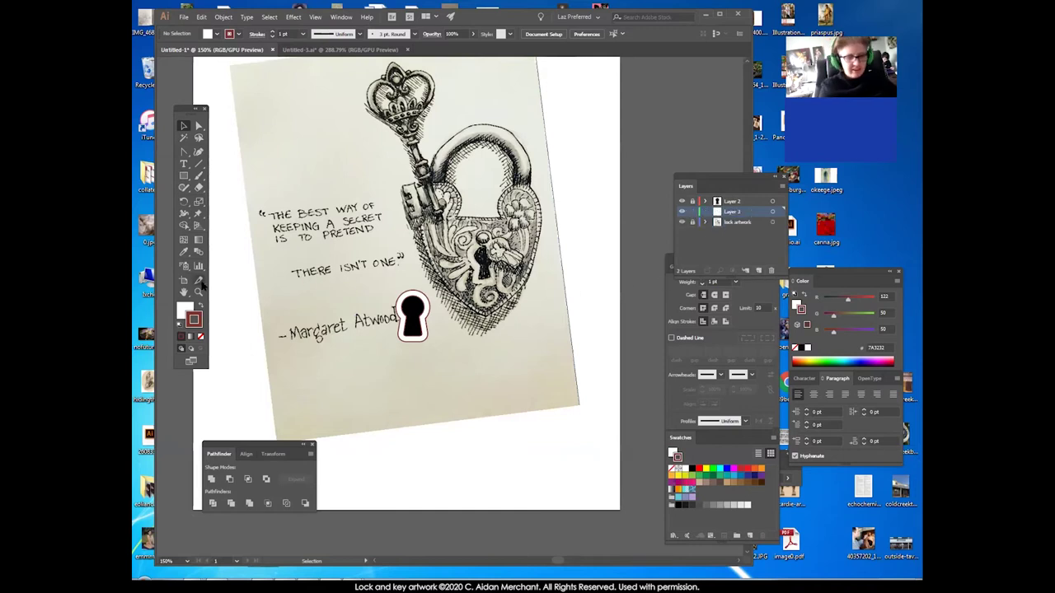
pyautogui.moveTo(503, 188); pyautogui.dragTo(544, 287)
pyautogui.click(516, 239)
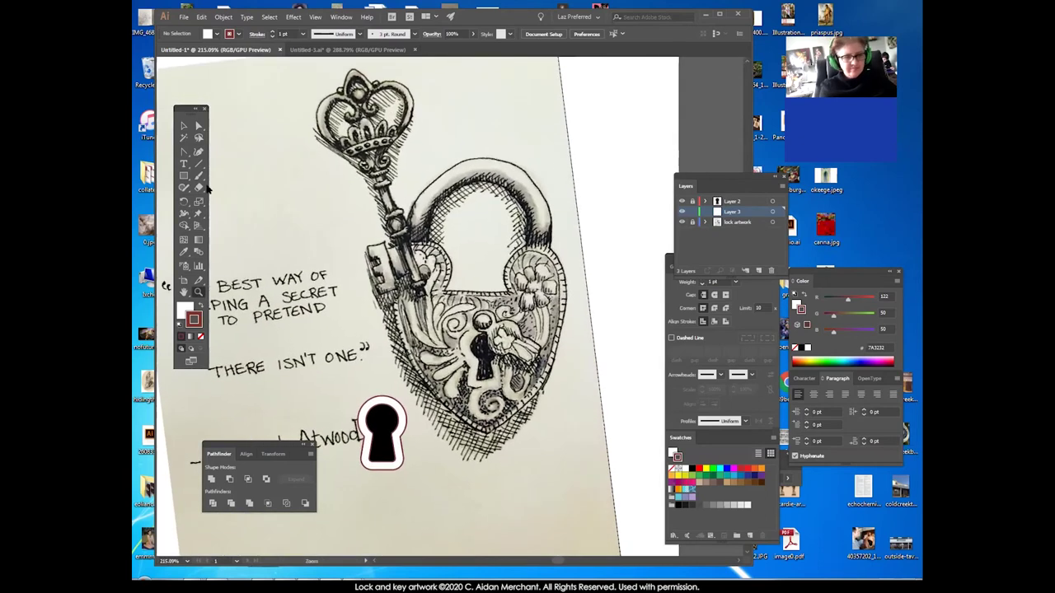
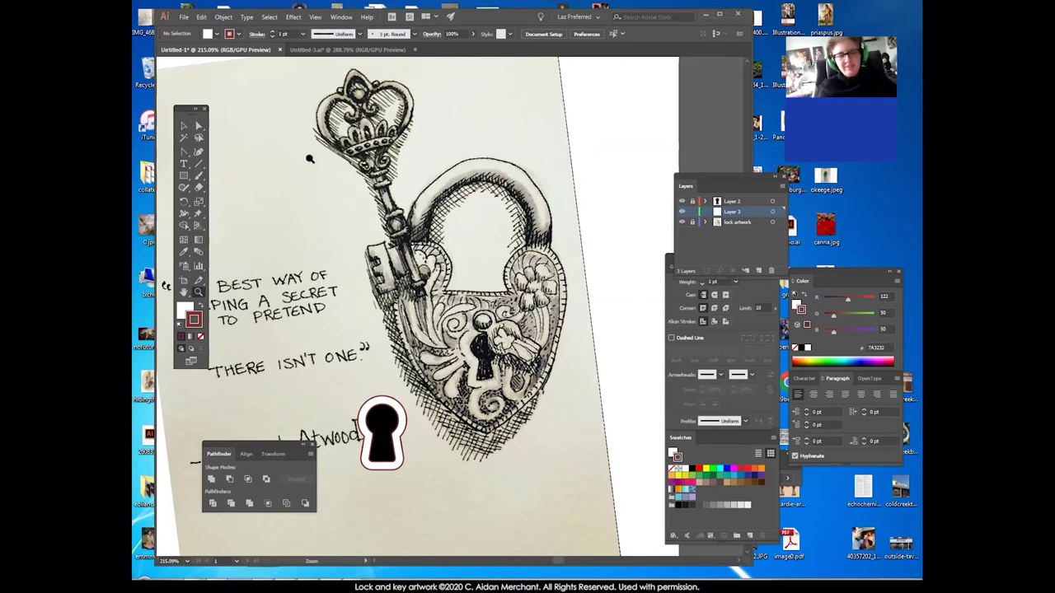
# Draw an ellipse over the lock's shackle with the Ellipse tool and remove its fill.
pyautogui.click(184, 176)
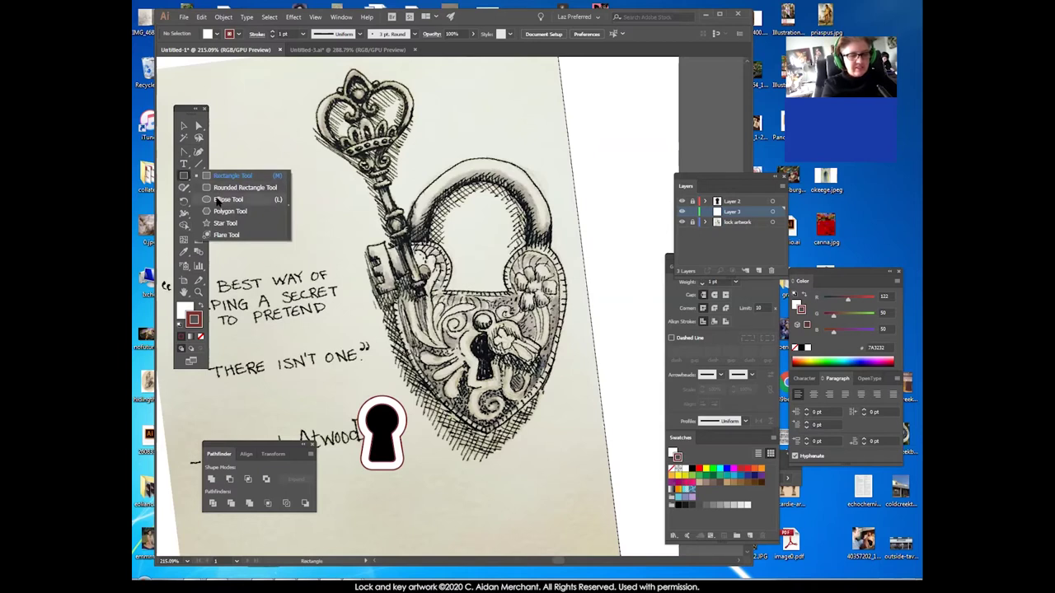
pyautogui.click(222, 200)
pyautogui.click(184, 176)
pyautogui.click(228, 201)
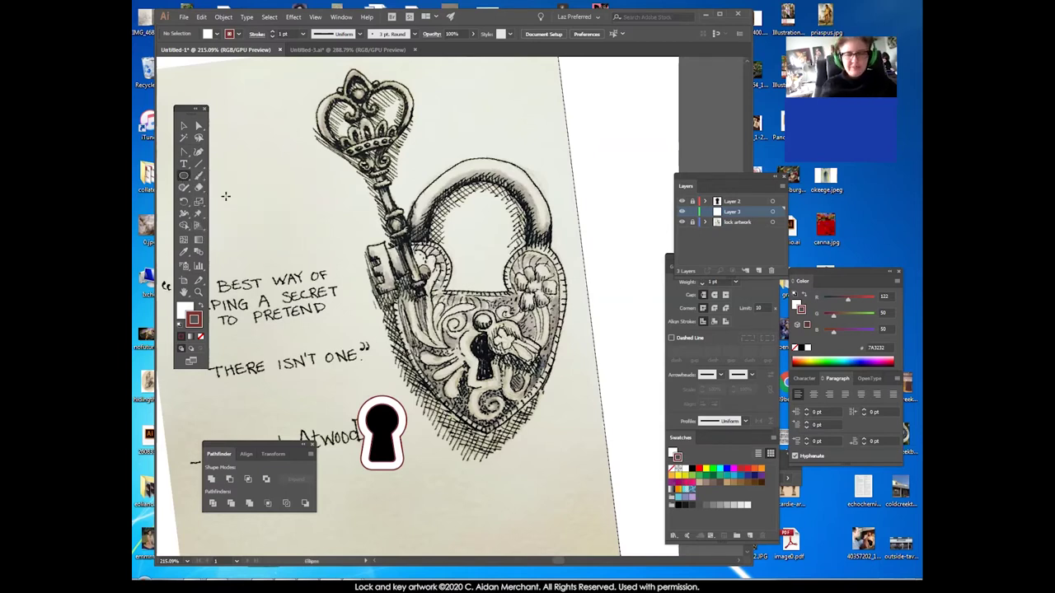
pyautogui.moveTo(403, 165); pyautogui.dragTo(548, 333)
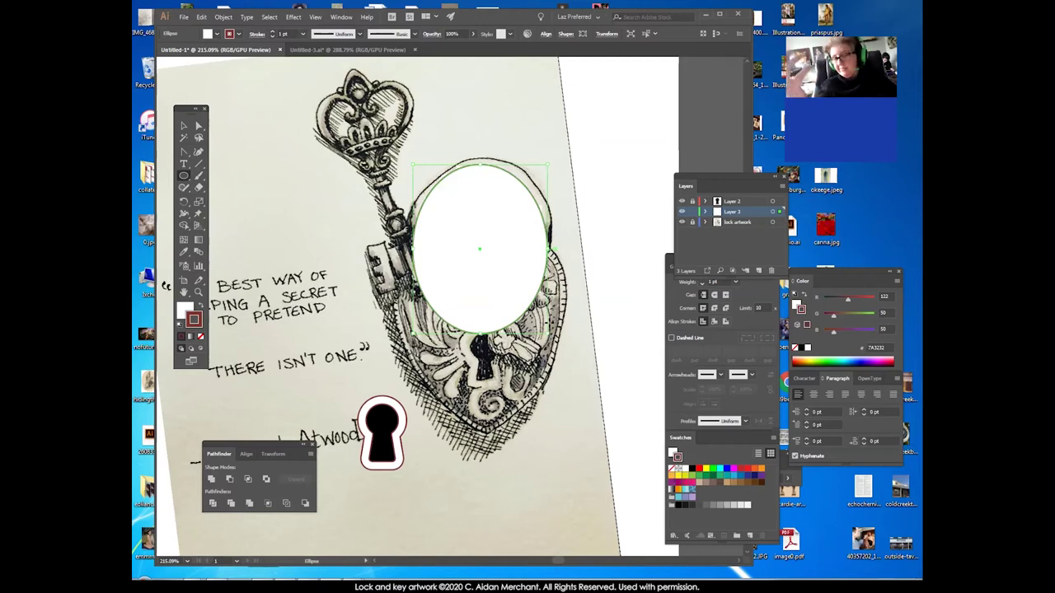
pyautogui.click(196, 311)
pyautogui.click(200, 336)
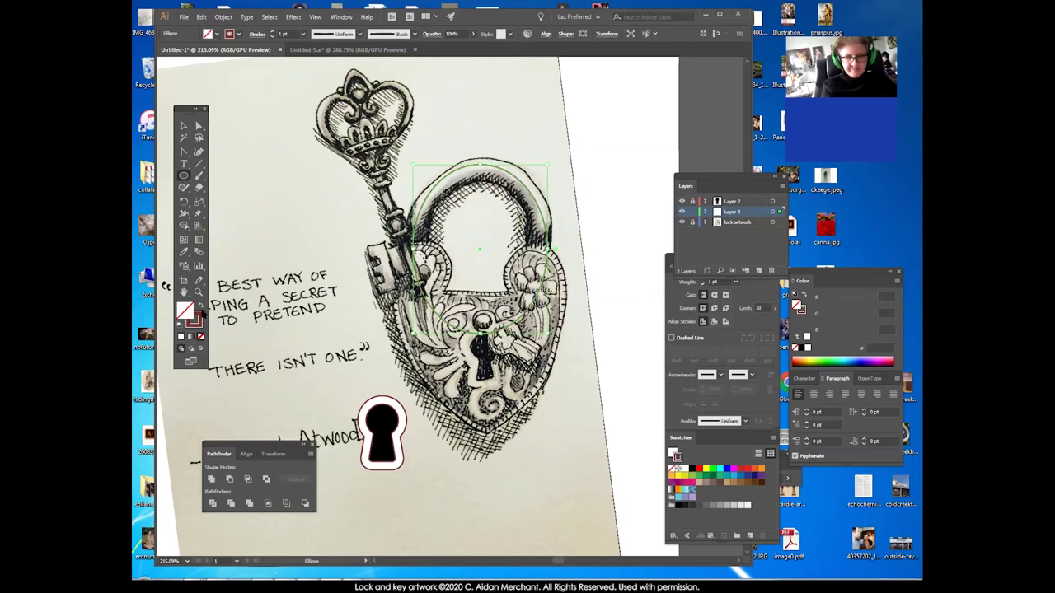
# Select the ellipse and move it up very slightly over the shackle.
pyautogui.click(736, 282)
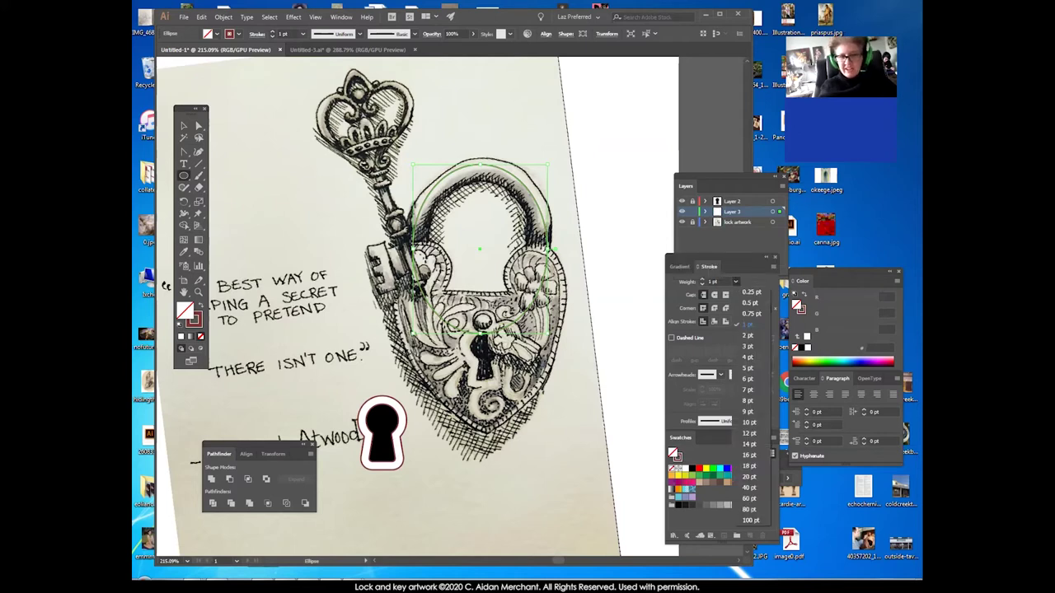
pyautogui.click(184, 126)
pyautogui.click(599, 173)
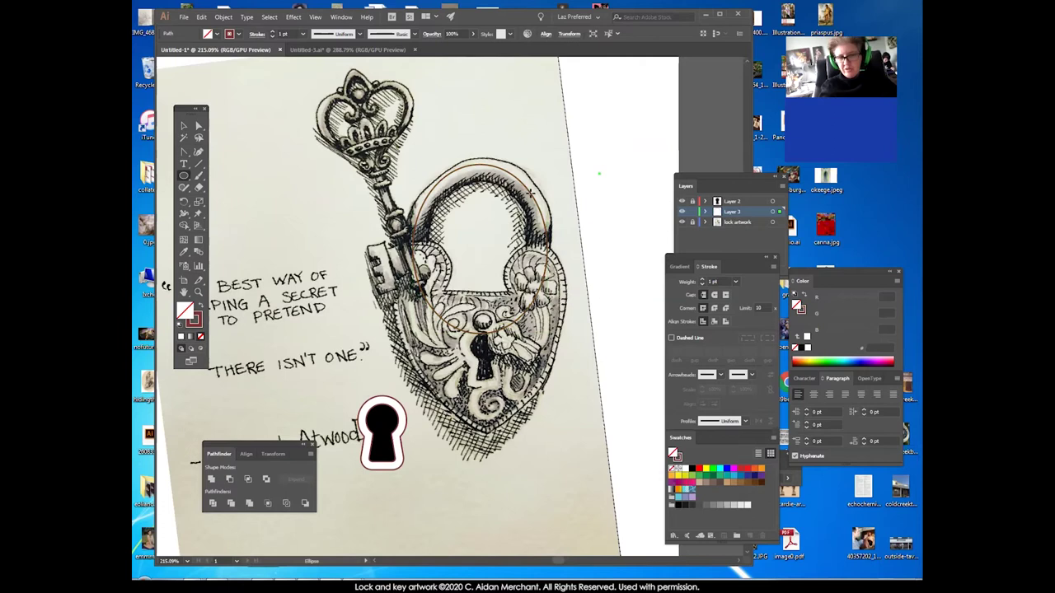
pyautogui.click(531, 193)
pyautogui.click(321, 187)
pyautogui.click(184, 126)
pyautogui.click(509, 175)
pyautogui.moveTo(549, 165)
pyautogui.mouseDown()
pyautogui.moveTo(540, 178)
pyautogui.moveTo(550, 162)
pyautogui.mouseUp()
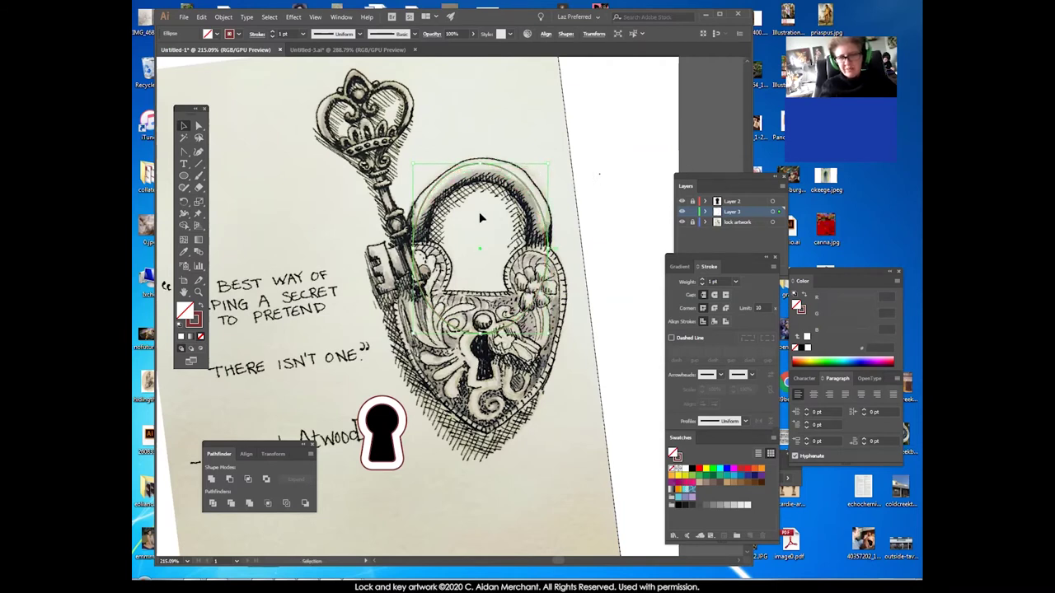
pyautogui.click(568, 288)
pyautogui.click(540, 285)
# Thicken the ellipse's stroke to 18 pt to match the width of the shackle.
pyautogui.click(736, 281)
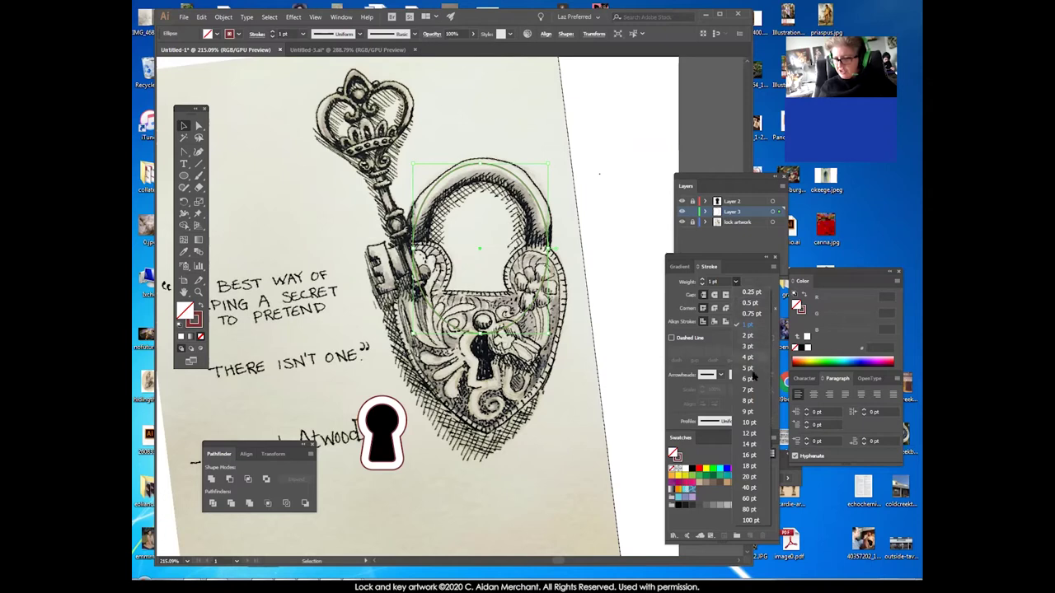
pyautogui.click(750, 404)
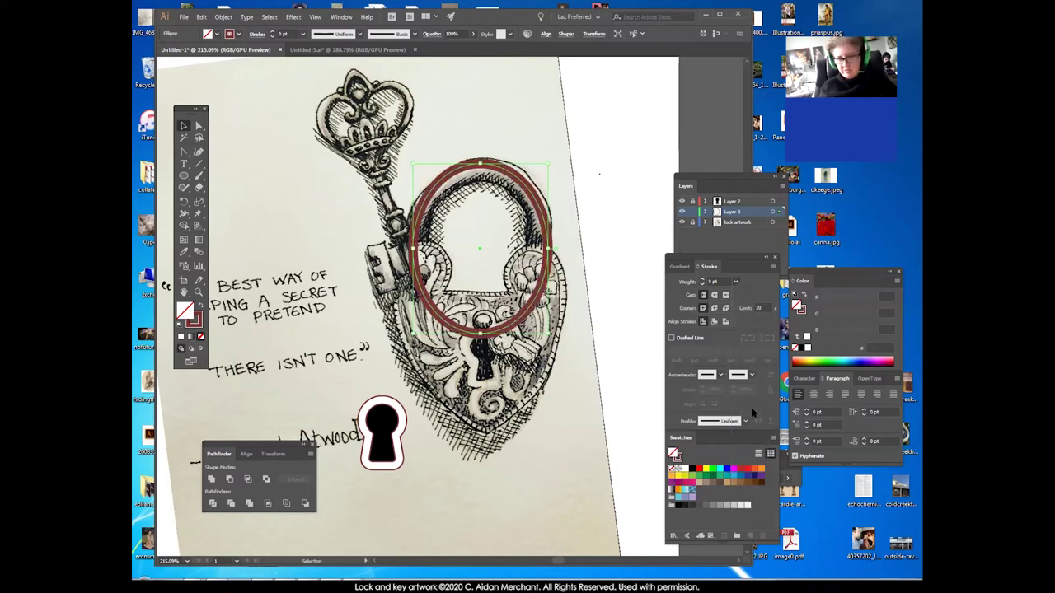
pyautogui.click(736, 282)
pyautogui.click(750, 455)
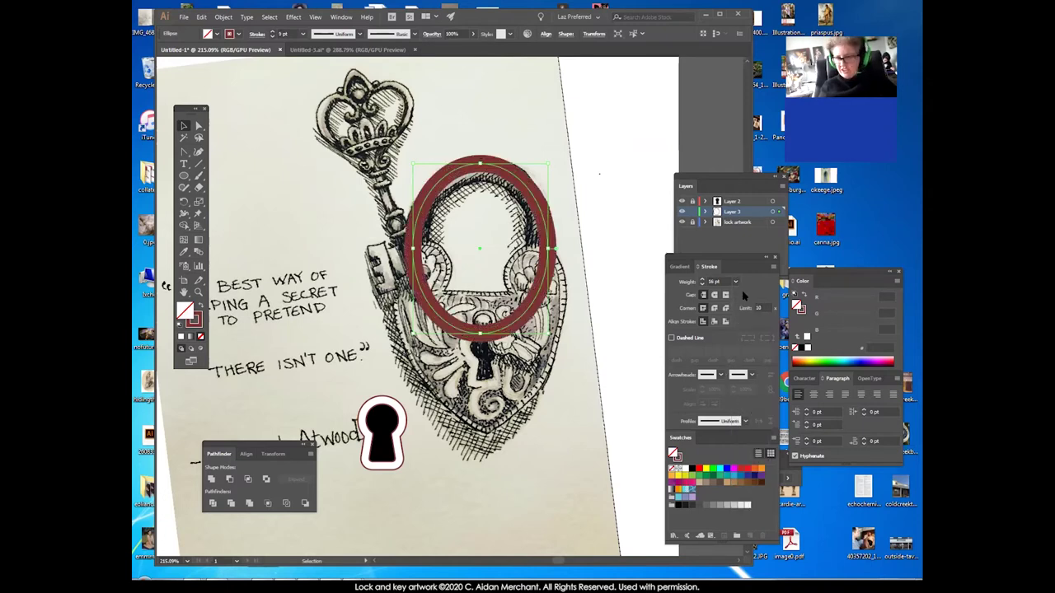
pyautogui.click(757, 453)
pyautogui.click(735, 282)
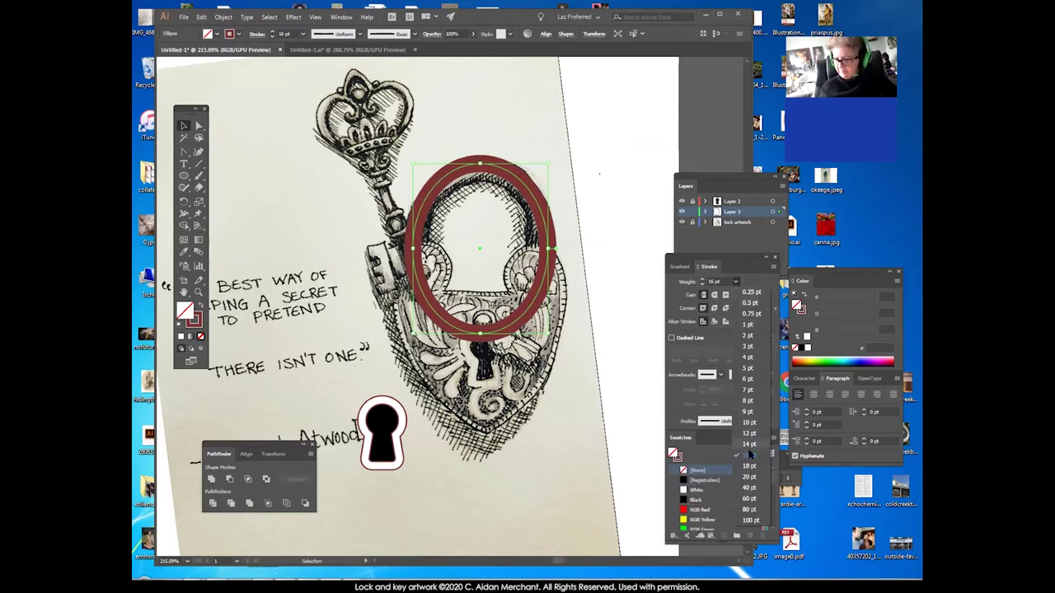
pyautogui.click(750, 467)
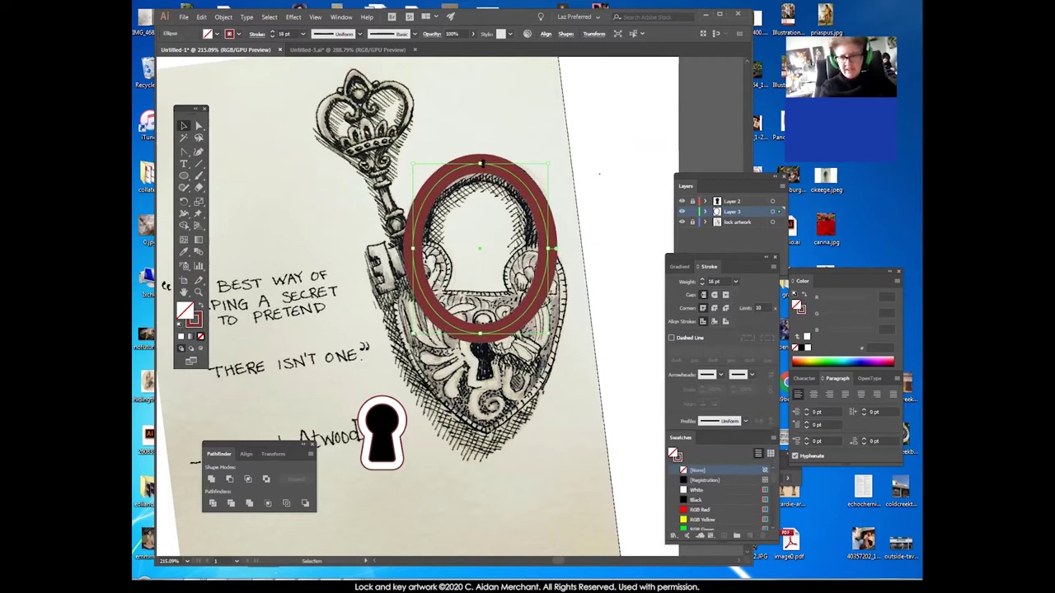
# Resize the thick ellipse by lowering its upper edge and narrowing its sides to fit the shackle.
pyautogui.moveTo(482, 164); pyautogui.dragTo(511, 176)
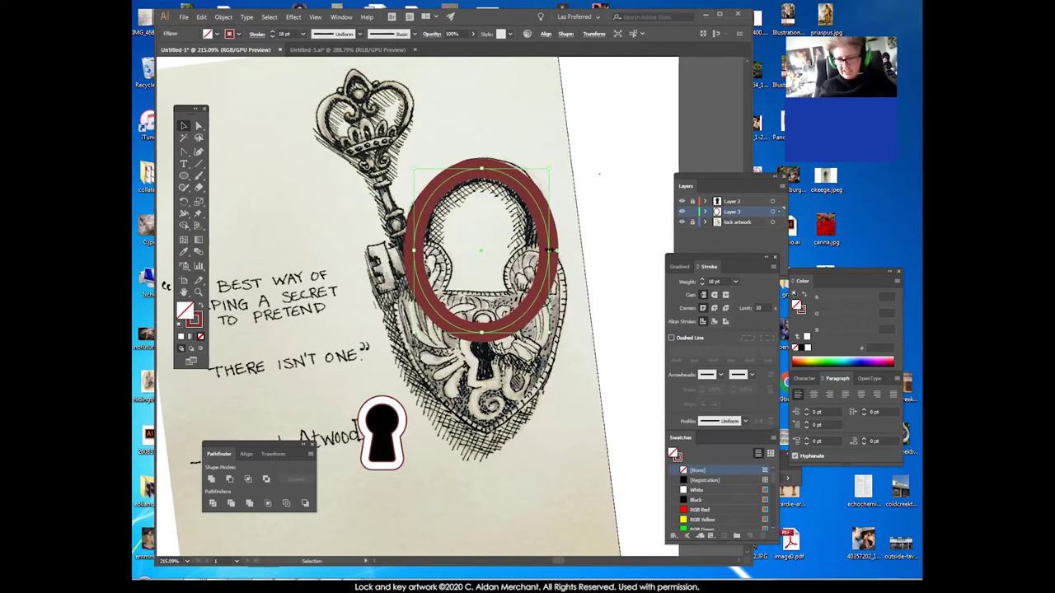
pyautogui.moveTo(552, 250); pyautogui.dragTo(546, 251)
pyautogui.click(585, 240)
pyautogui.click(546, 258)
pyautogui.click(565, 251)
pyautogui.click(547, 254)
pyautogui.hotkey('ctrl', 'shift', 'a')
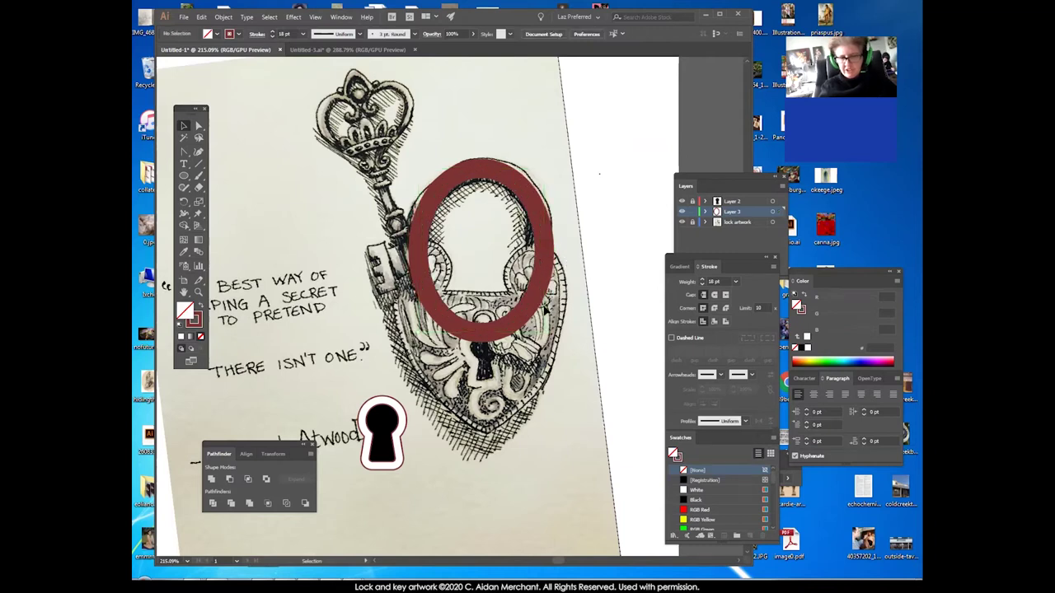
# Expand the ellipse's fill and stroke, and swap the resulting ring's fill and stroke colours.
pyautogui.click(423, 279)
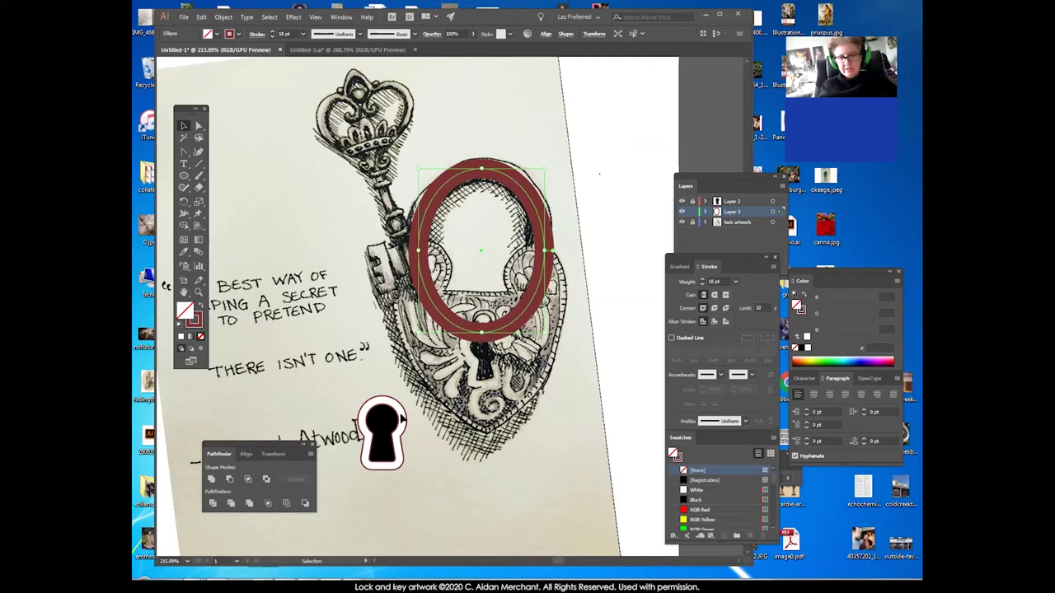
pyautogui.click(224, 17)
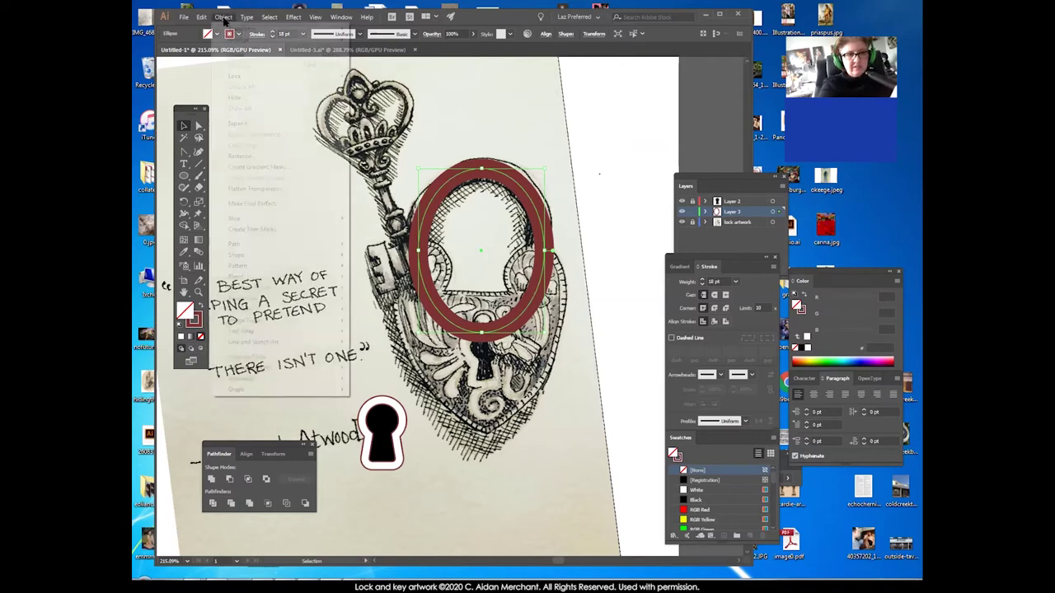
pyautogui.click(251, 123)
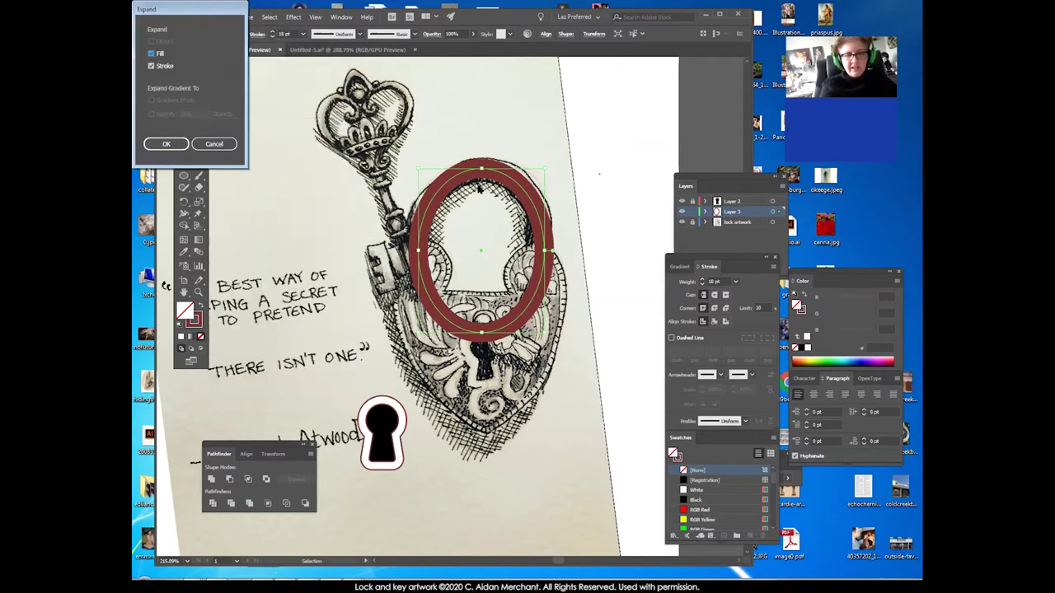
pyautogui.click(166, 144)
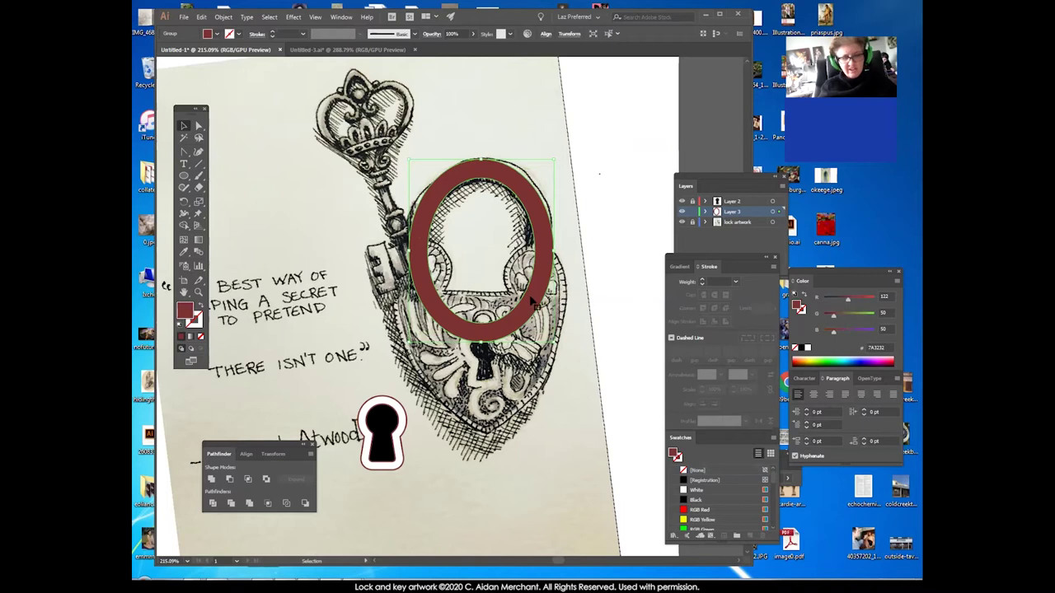
pyautogui.click(201, 304)
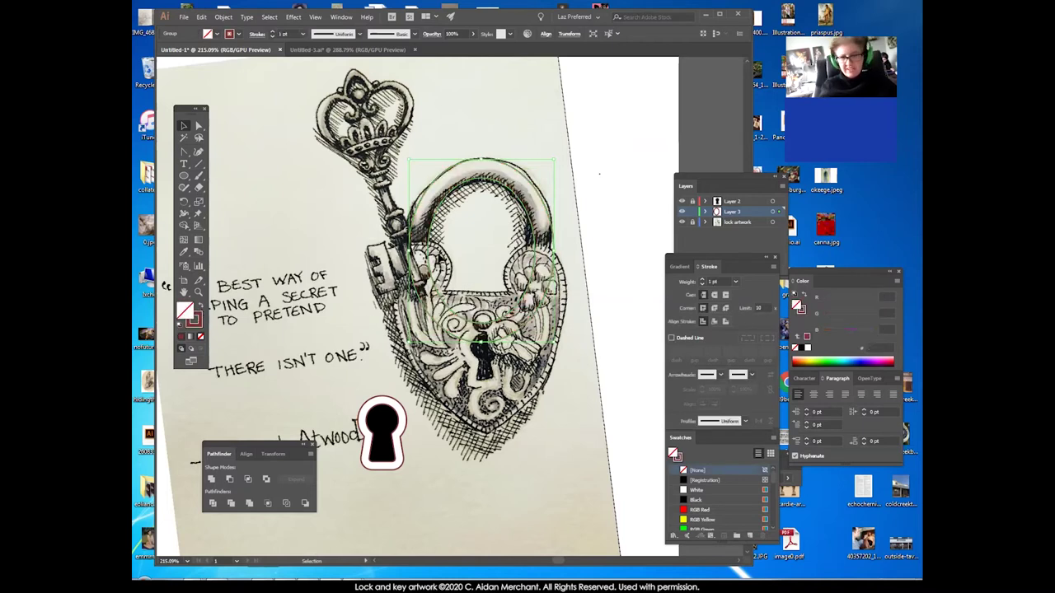
# Hide the lock artwork layer to examine the ring's outlines, and show the layer again.
pyautogui.click(681, 222)
pyautogui.click(572, 240)
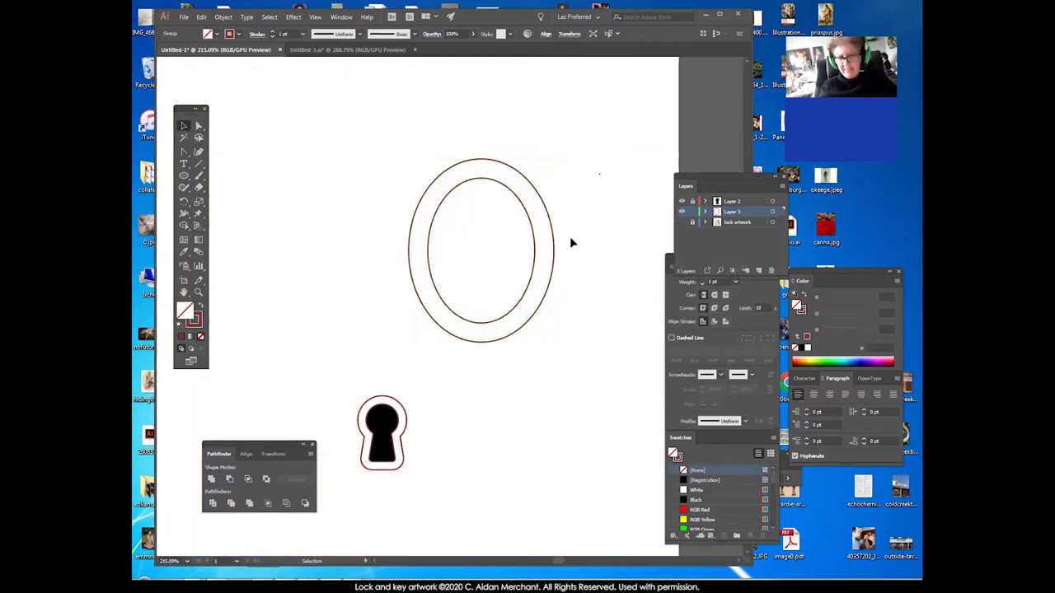
pyautogui.click(555, 231)
pyautogui.click(682, 222)
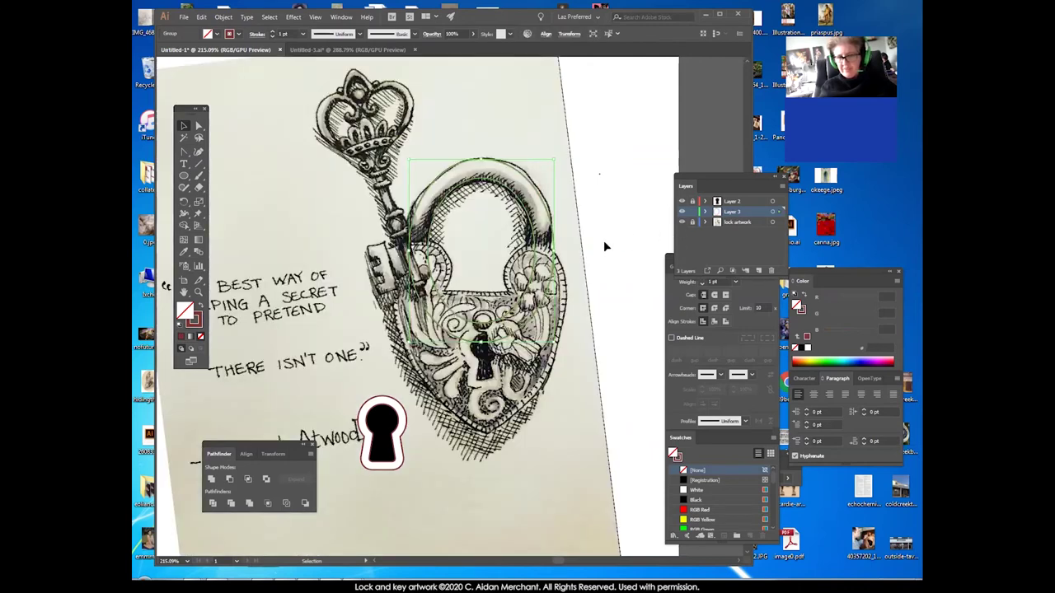
# Change the ring's stroke colour to red (FF0000) and deselect it.
pyautogui.click(590, 218)
pyautogui.doubleClick(199, 321)
pyautogui.moveTo(280, 81); pyautogui.dragTo(301, 71)
pyautogui.click(407, 77)
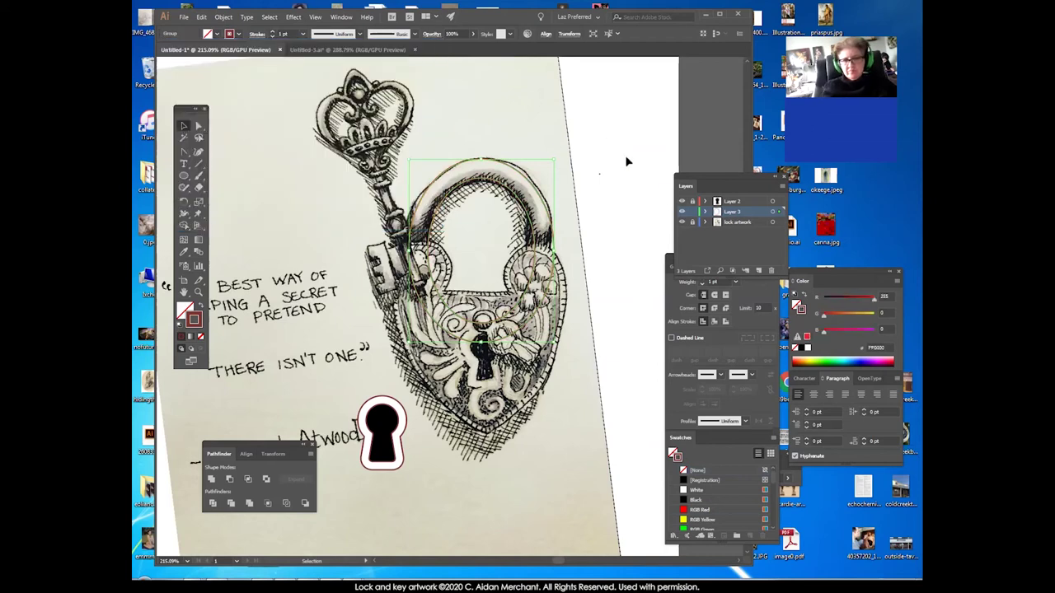
pyautogui.click(627, 160)
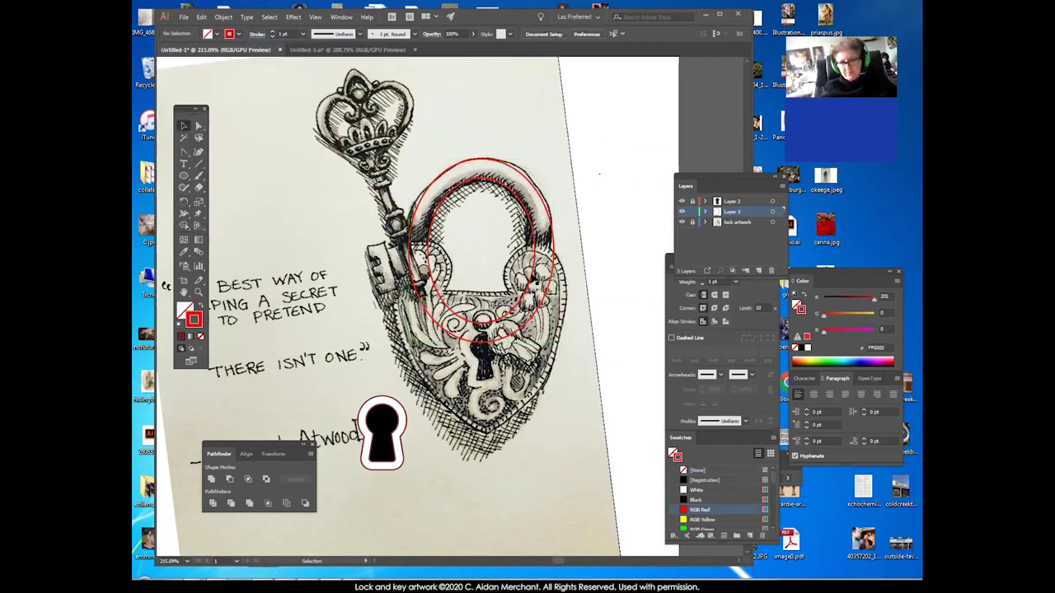
# Nudge the red ring outlines slightly left and down over the shackle.
pyautogui.click(532, 277)
pyautogui.press('Left')
pyautogui.press('Left')
pyautogui.press('Down')
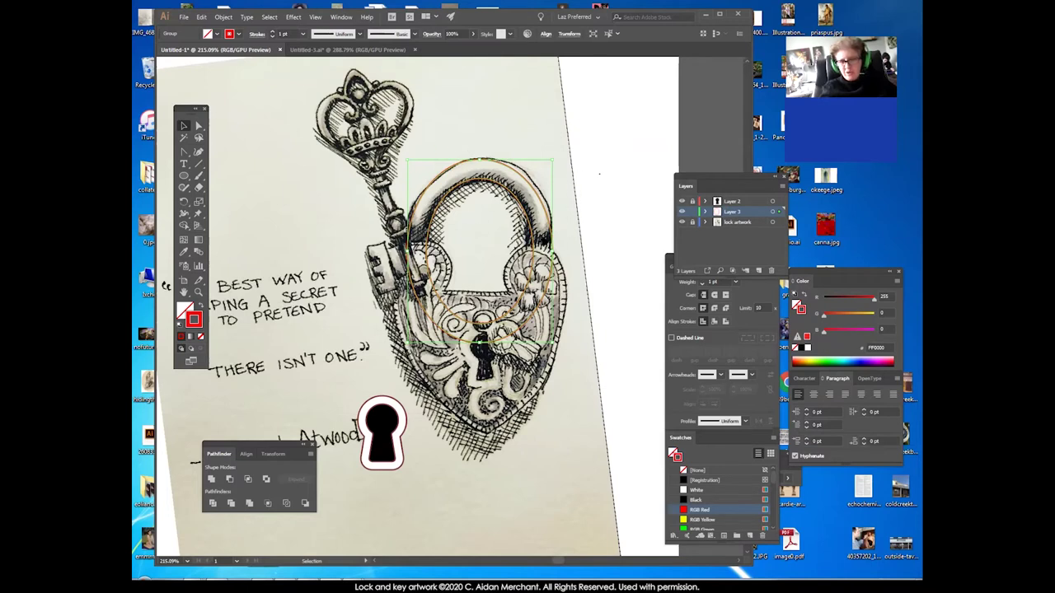
pyautogui.click(185, 176)
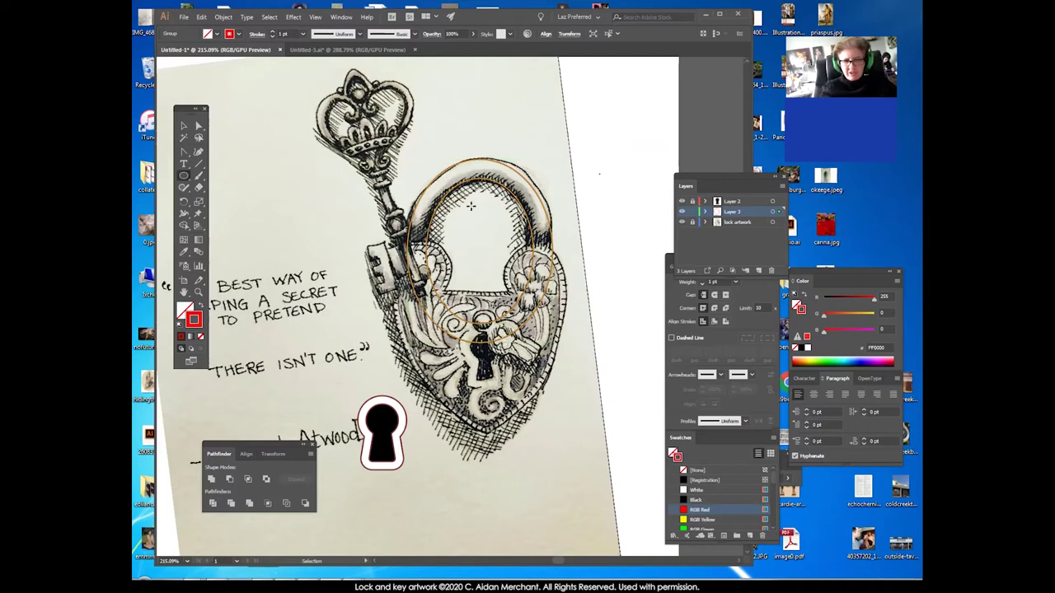
pyautogui.click(184, 176)
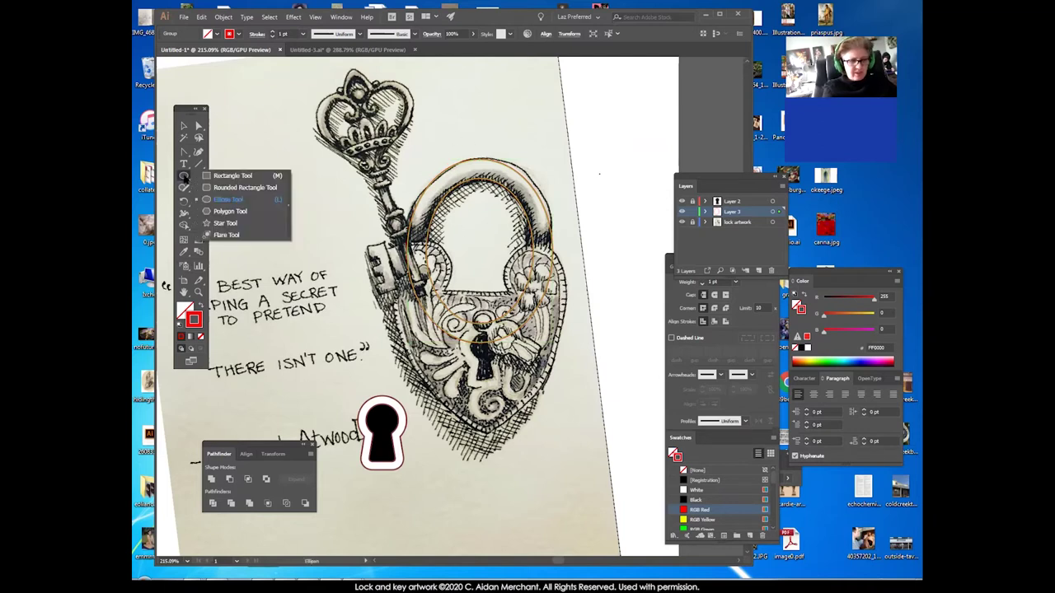
pyautogui.click(223, 176)
pyautogui.click(183, 126)
# Swap the ring's fill and stroke so that it is filled solid red without a stroke.
pyautogui.moveTo(354, 166); pyautogui.dragTo(445, 222)
pyautogui.click(463, 262)
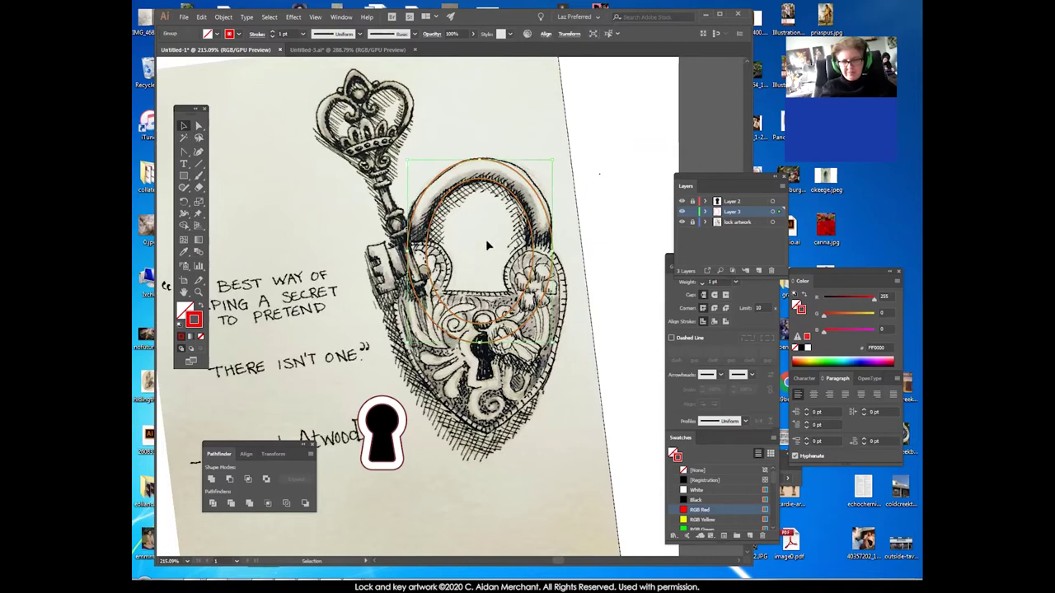
pyautogui.click(201, 306)
pyautogui.click(593, 268)
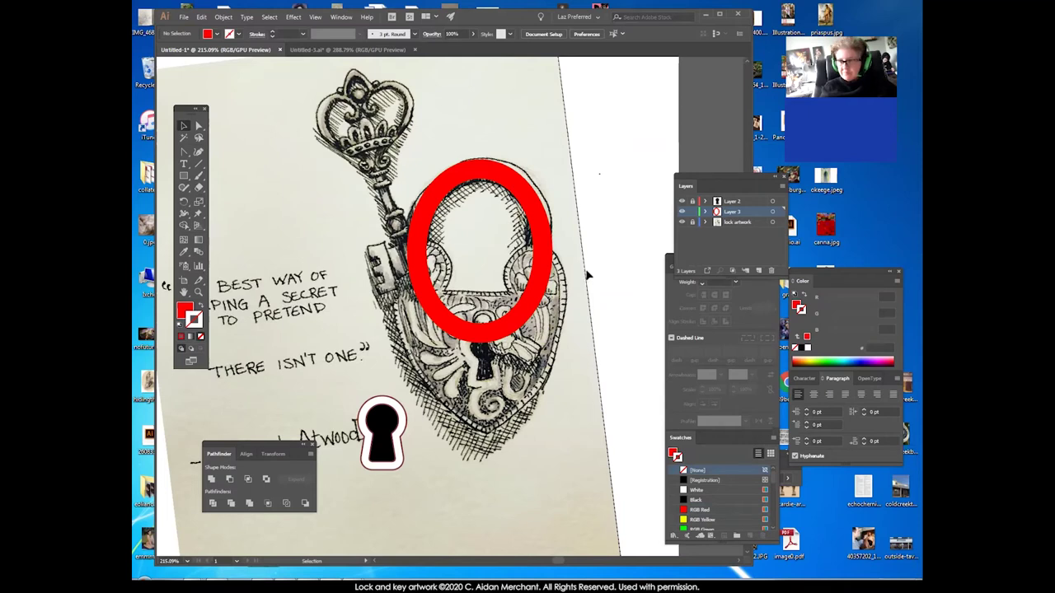
# Undo the ring edits back to the unexpanded ellipse with its 18 pt stroke.
pyautogui.hotkey('ctrl', 'z')
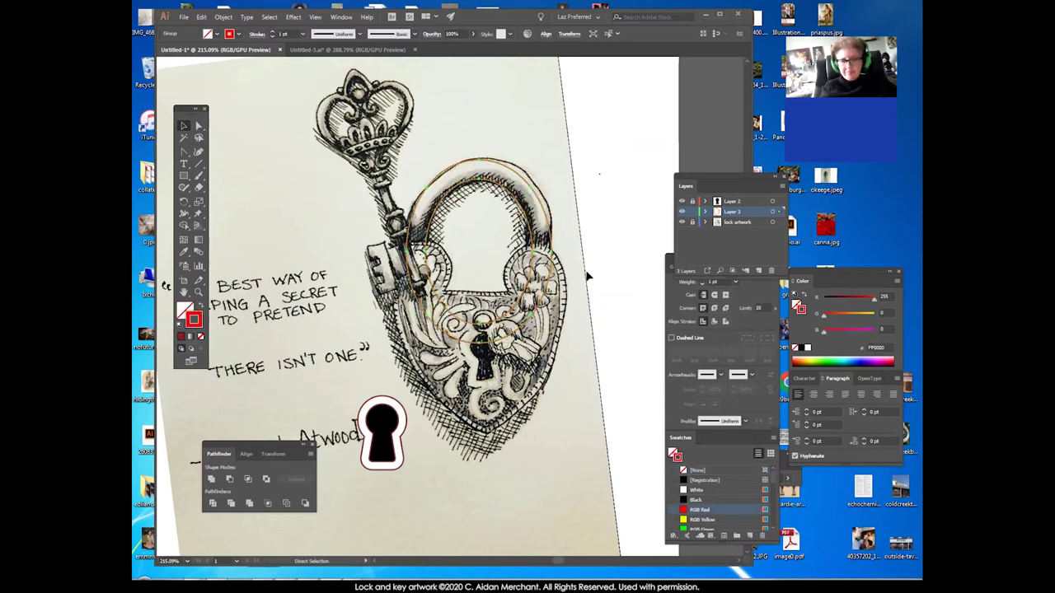
pyautogui.hotkey('ctrl', 'shift', 'z')
pyautogui.hotkey('ctrl', 'shift', 'z')
pyautogui.hotkey('ctrl', 'shift', 'z')
pyautogui.hotkey('ctrl', 'shift', 'z')
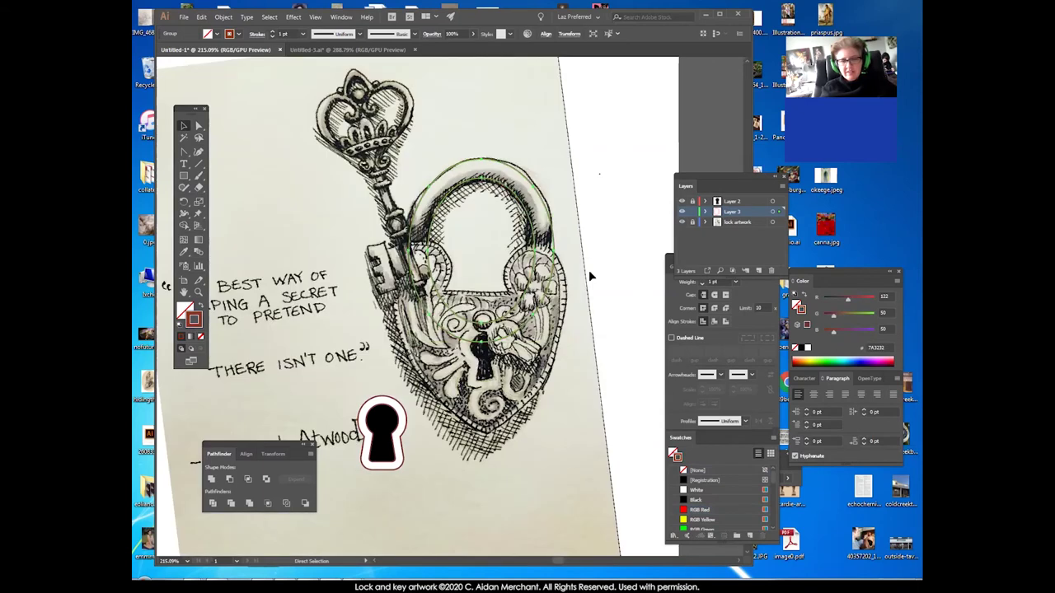
pyautogui.hotkey('ctrl', 'z')
# Move only the ellipse's left anchor point slightly outward and up with the Direct Selection tool to follow the shackle.
pyautogui.click(588, 249)
pyautogui.click(544, 259)
pyautogui.press('a')
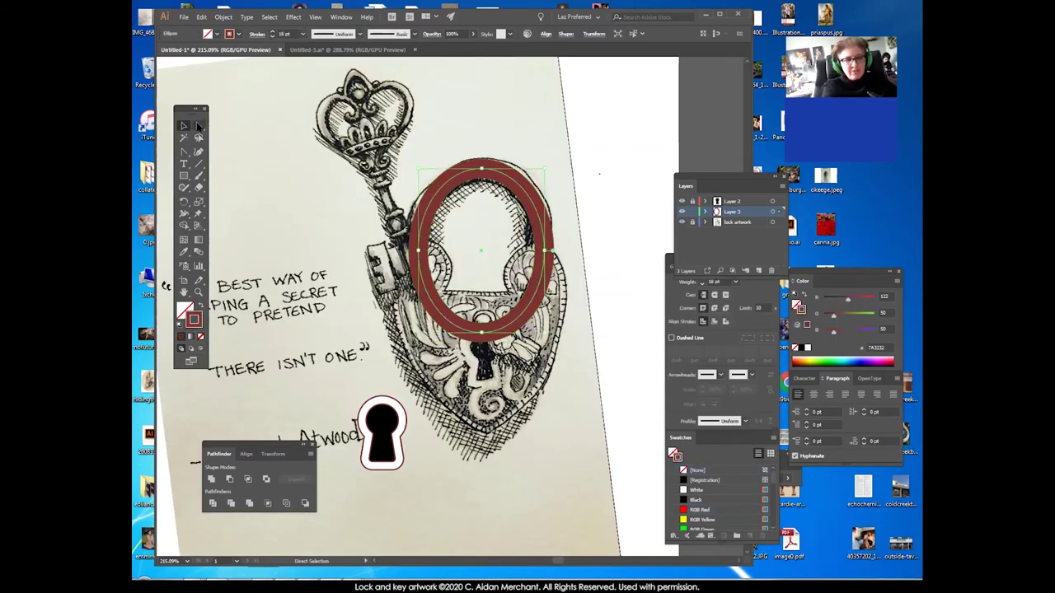
pyautogui.click(488, 232)
pyautogui.click(417, 252)
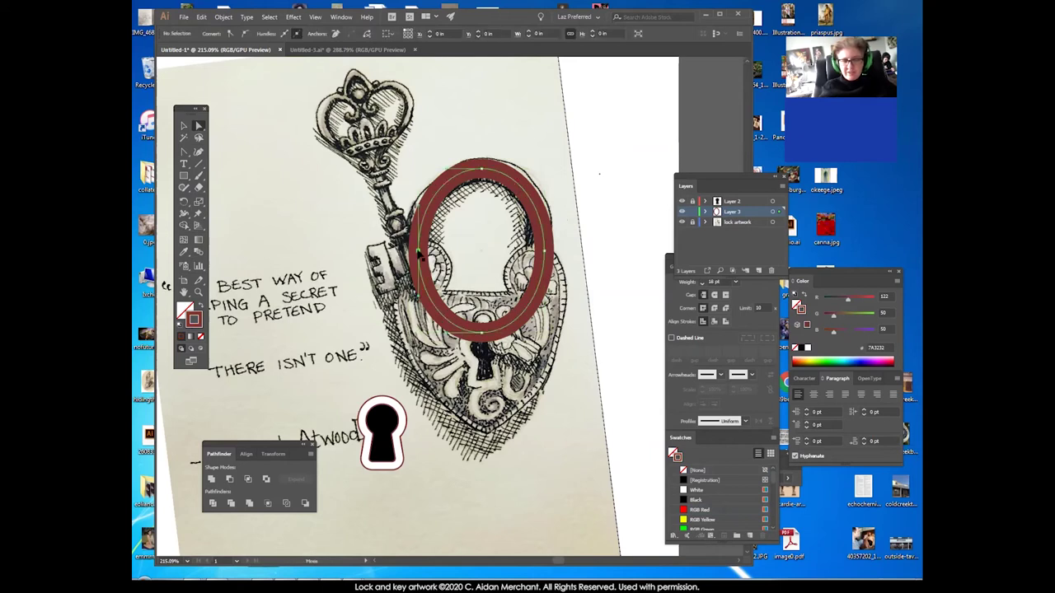
pyautogui.press('Delete')
pyautogui.moveTo(413, 250); pyautogui.dragTo(414, 249)
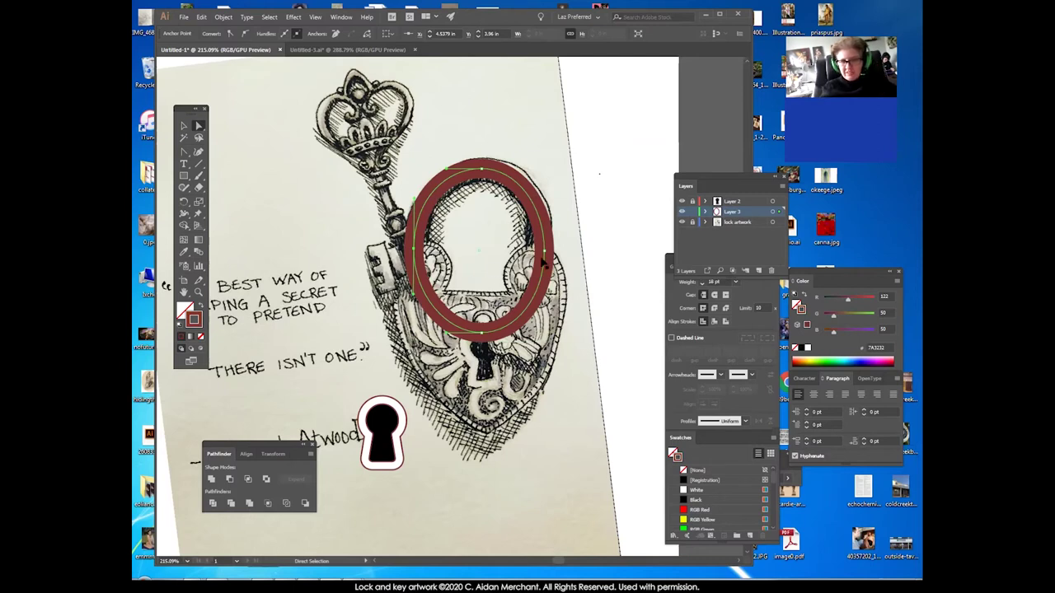
pyautogui.click(416, 252)
pyautogui.moveTo(415, 252)
pyautogui.mouseDown()
pyautogui.moveTo(430, 249)
pyautogui.moveTo(414, 245)
pyautogui.mouseUp()
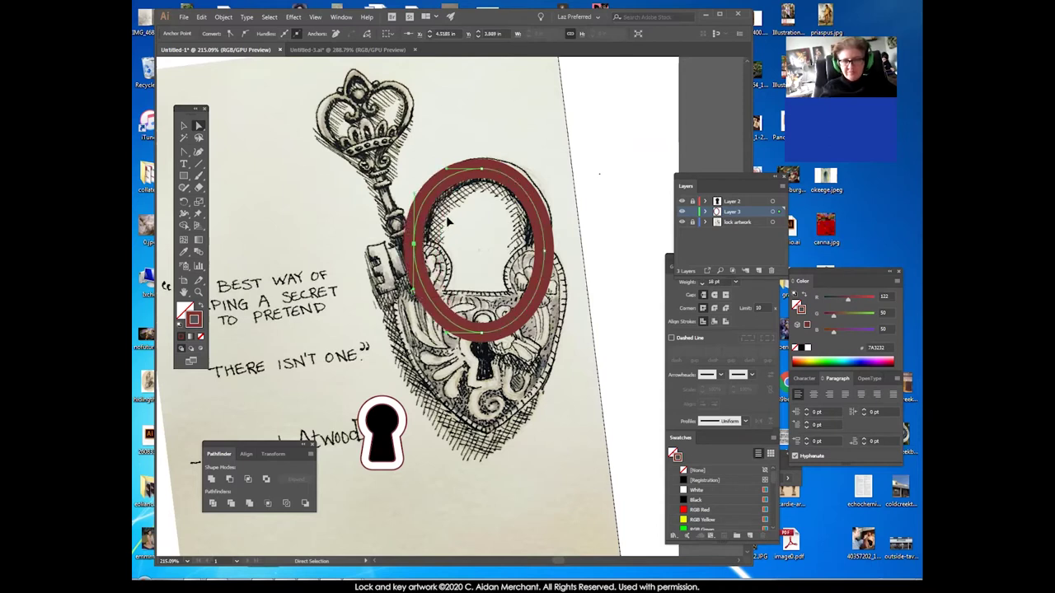
# Try to move the ellipse's top anchor point to the right.
pyautogui.moveTo(481, 170); pyautogui.dragTo(520, 170)
pyautogui.click(522, 169)
pyautogui.hotkey('ctrl', 'z')
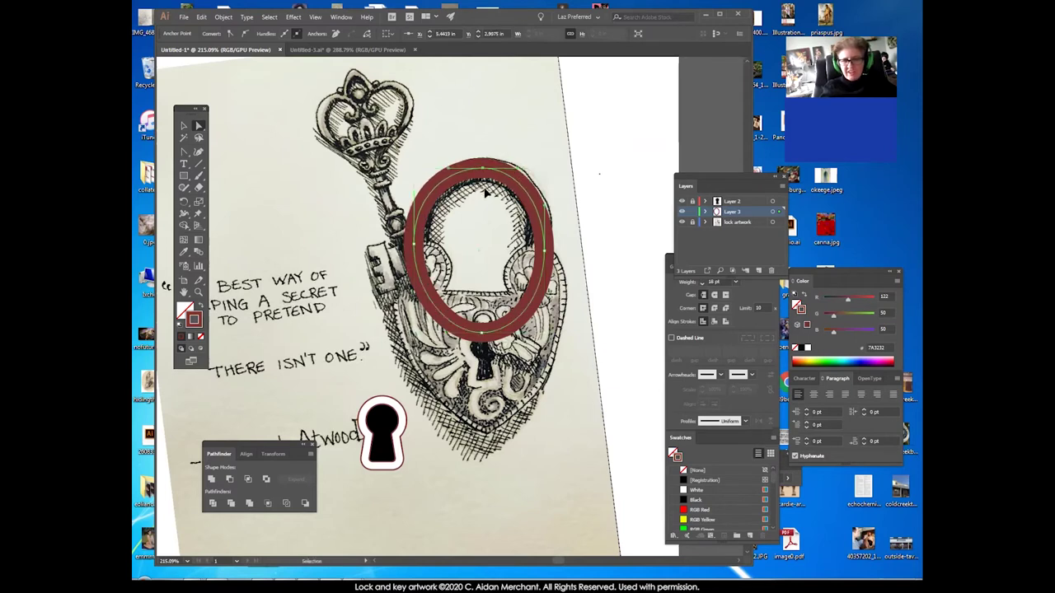
# Fine-tune the ellipse's left anchor point slightly inward and select its top anchor point for adjusting the curve.
pyautogui.click(444, 222)
pyautogui.click(417, 242)
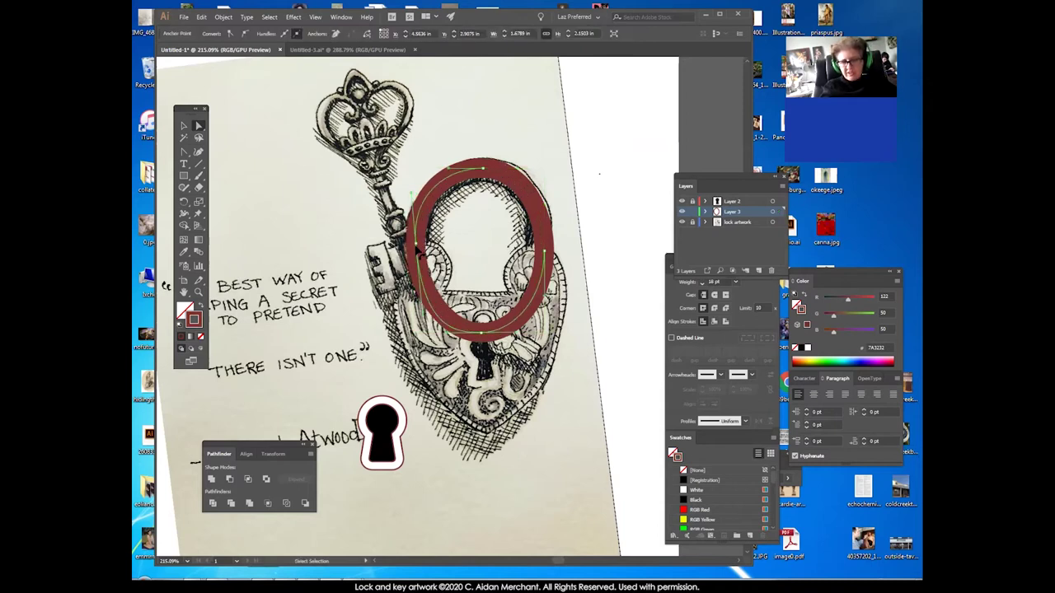
pyautogui.click(416, 246)
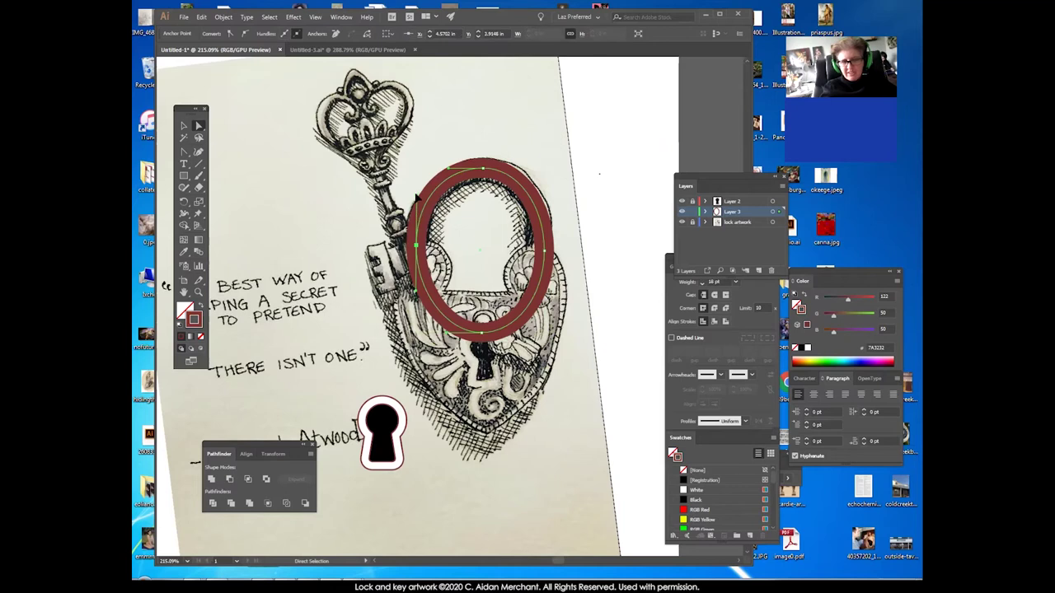
pyautogui.click(483, 169)
pyautogui.click(453, 199)
pyautogui.click(420, 206)
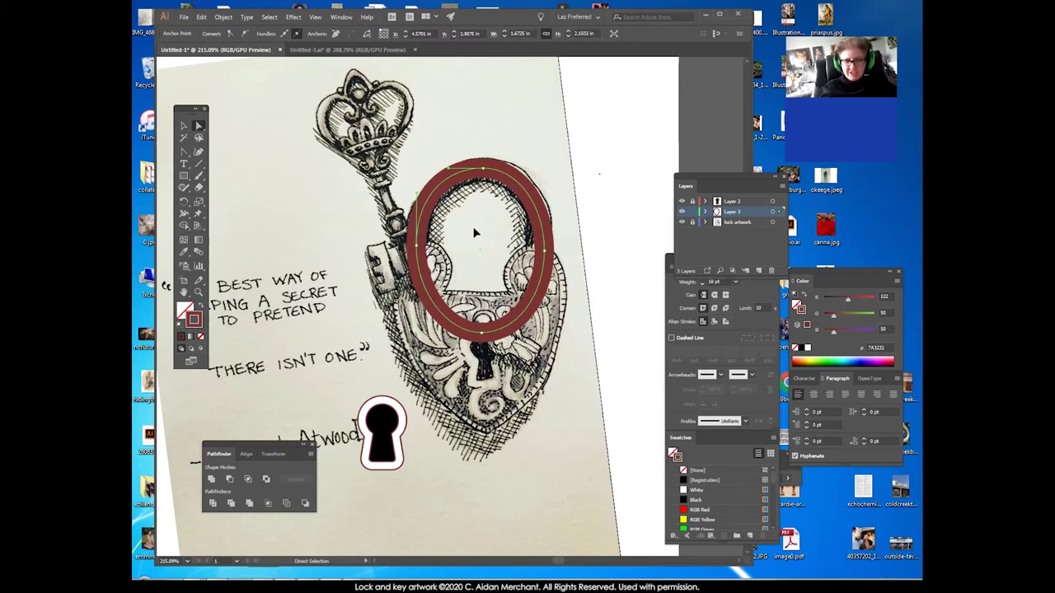
pyautogui.click(483, 169)
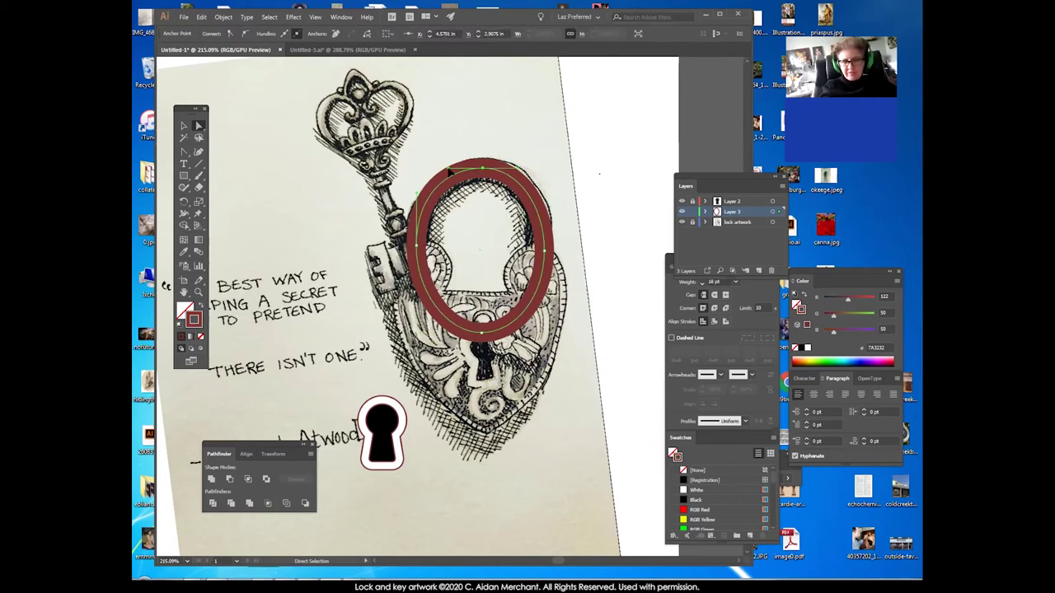
# Expand the fill and stroke of the maroon ellipse traced over the padlock's shackle.
pyautogui.click(472, 198)
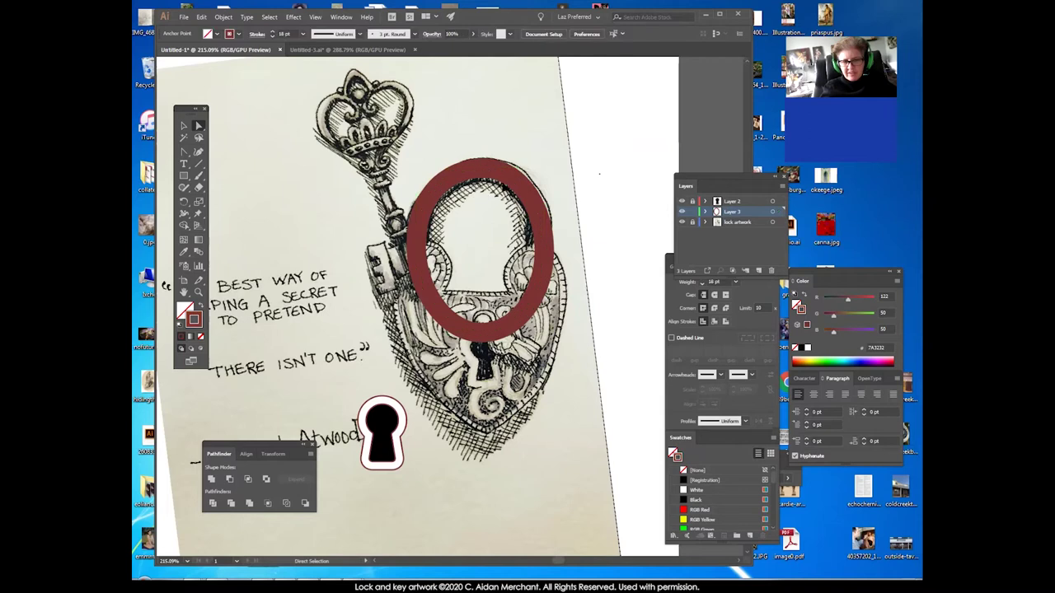
pyautogui.click(488, 173)
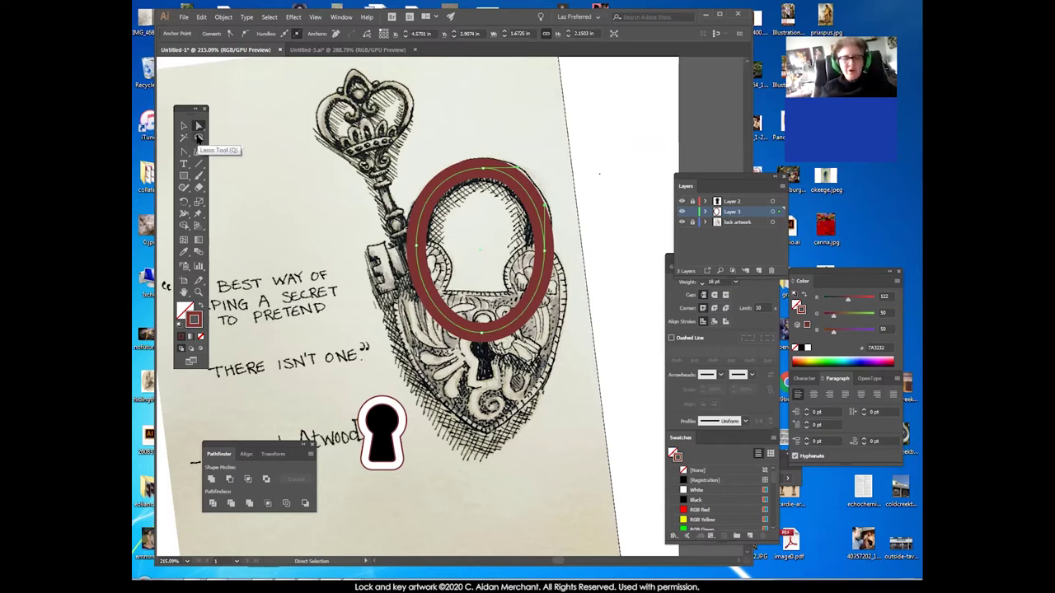
pyautogui.click(184, 125)
pyautogui.click(481, 154)
pyautogui.click(480, 166)
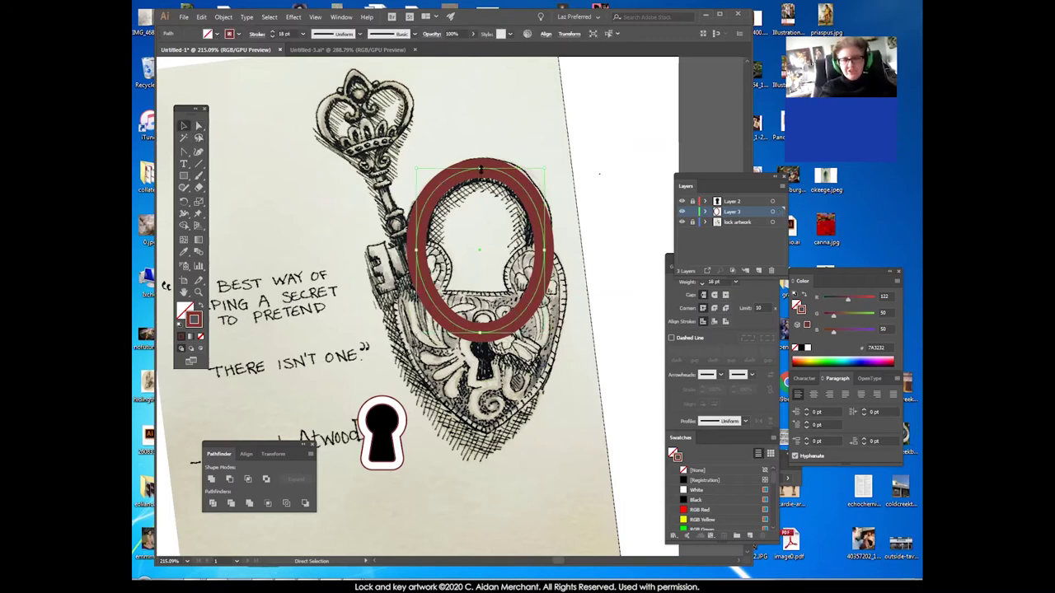
pyautogui.moveTo(468, 171); pyautogui.dragTo(469, 174)
pyautogui.click(223, 16)
pyautogui.click(309, 123)
pyautogui.click(164, 144)
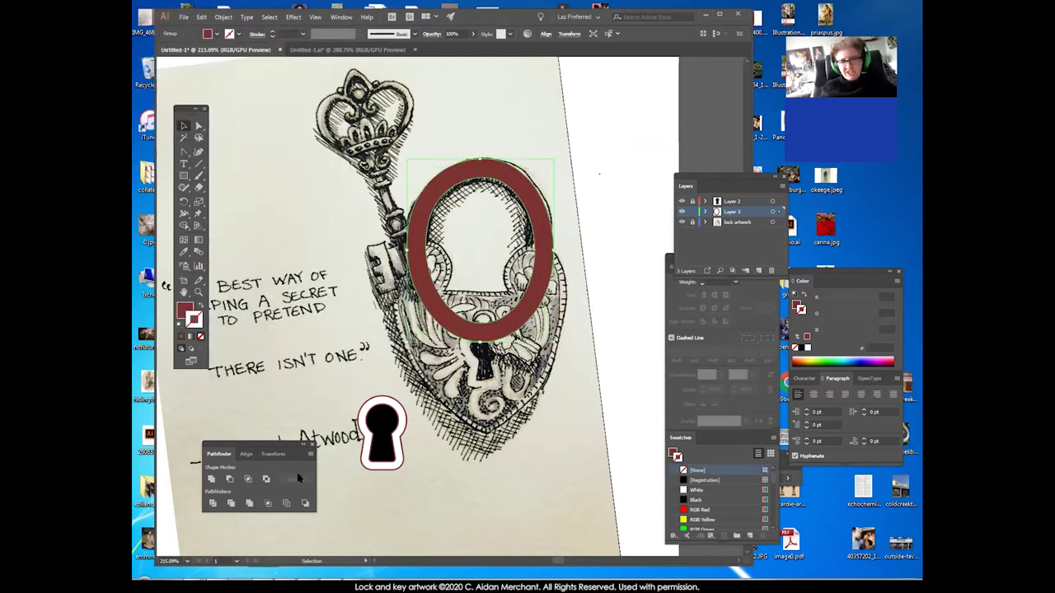
pyautogui.click(358, 372)
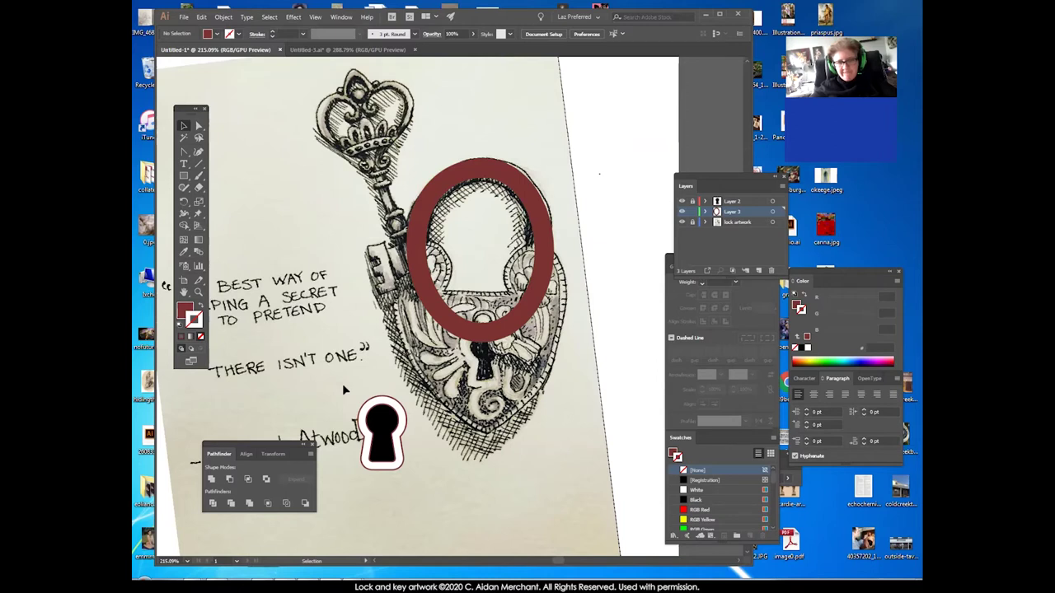
pyautogui.click(453, 183)
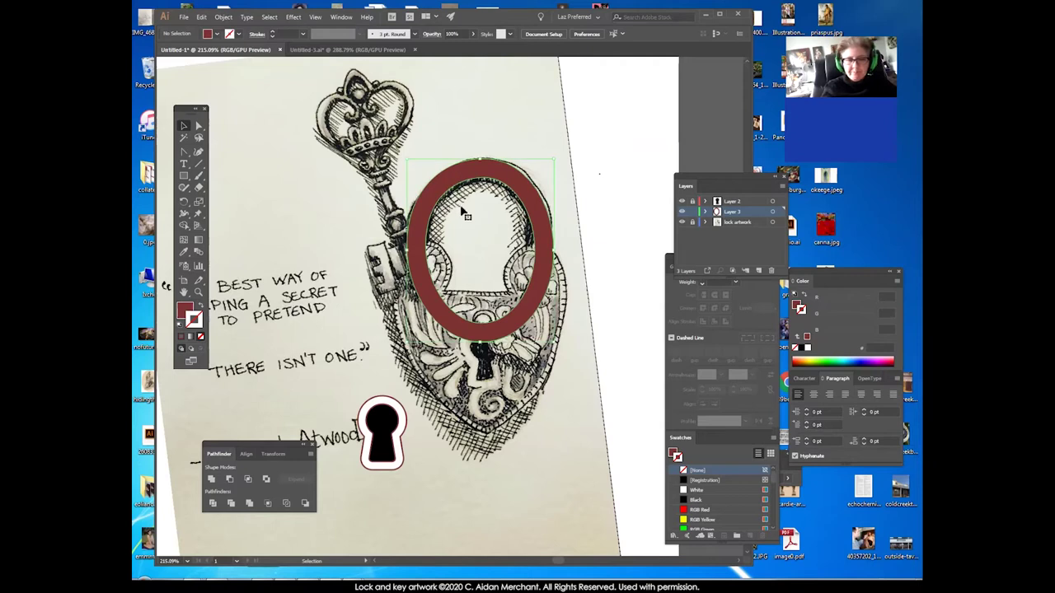
# Undo the expansion and reselect the ellipse as a stroked path.
pyautogui.hotkey('ctrl', 'z')
pyautogui.click(584, 215)
pyautogui.click(427, 192)
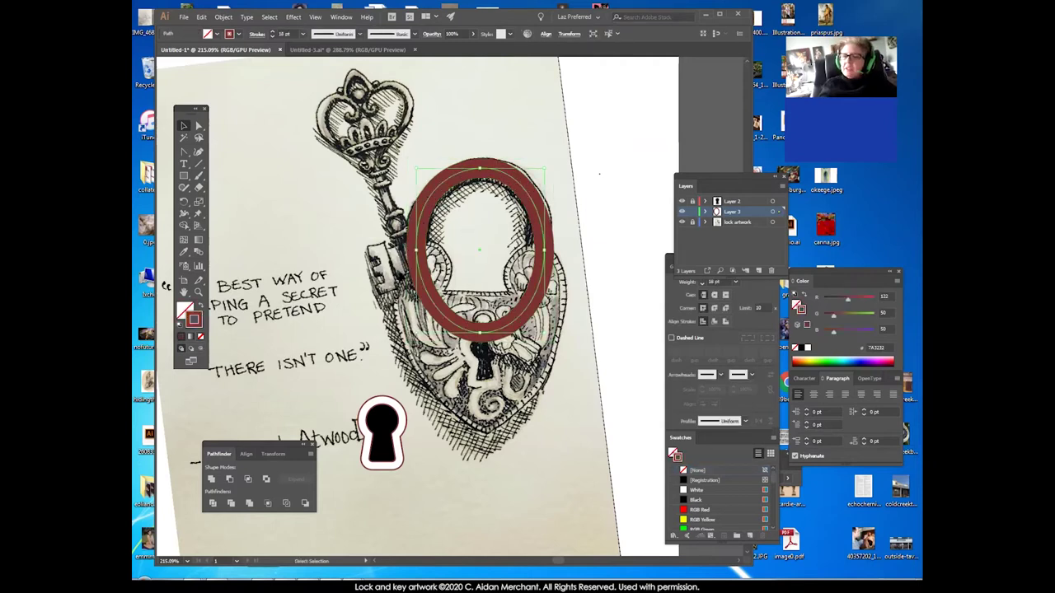
pyautogui.press('v')
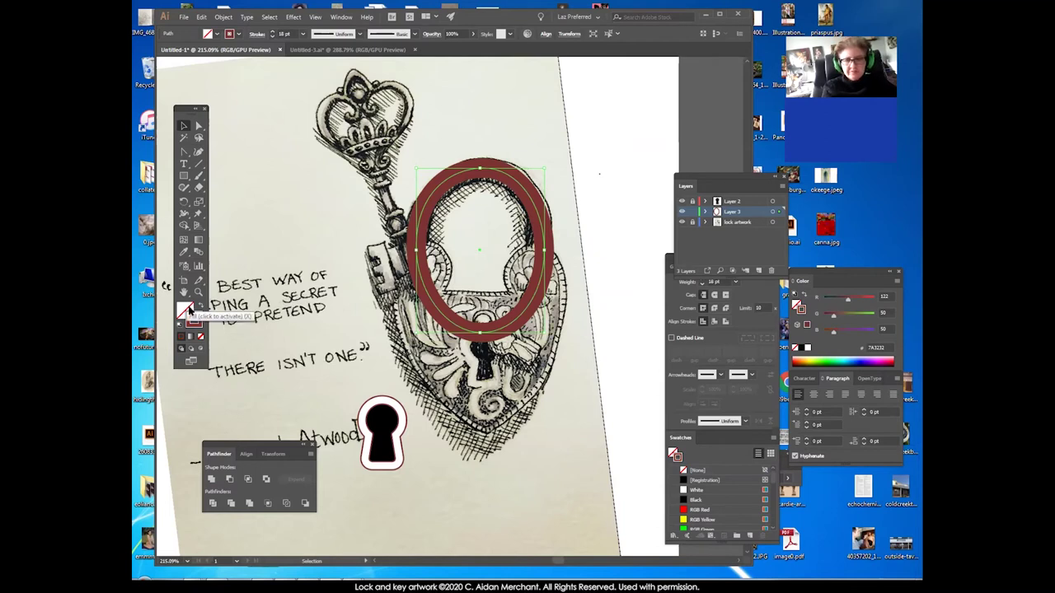
pyautogui.click(194, 316)
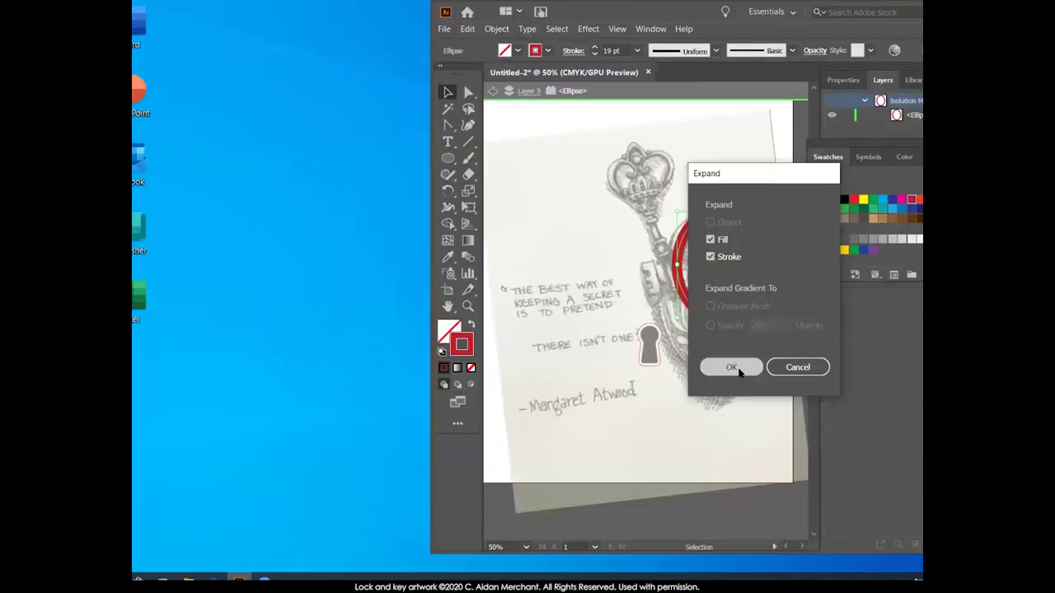
# In Untitled-2, expand the red ellipse with Fill and Stroke enabled, exit isolation mode, and reselect the expanded ring.
pyautogui.click(738, 368)
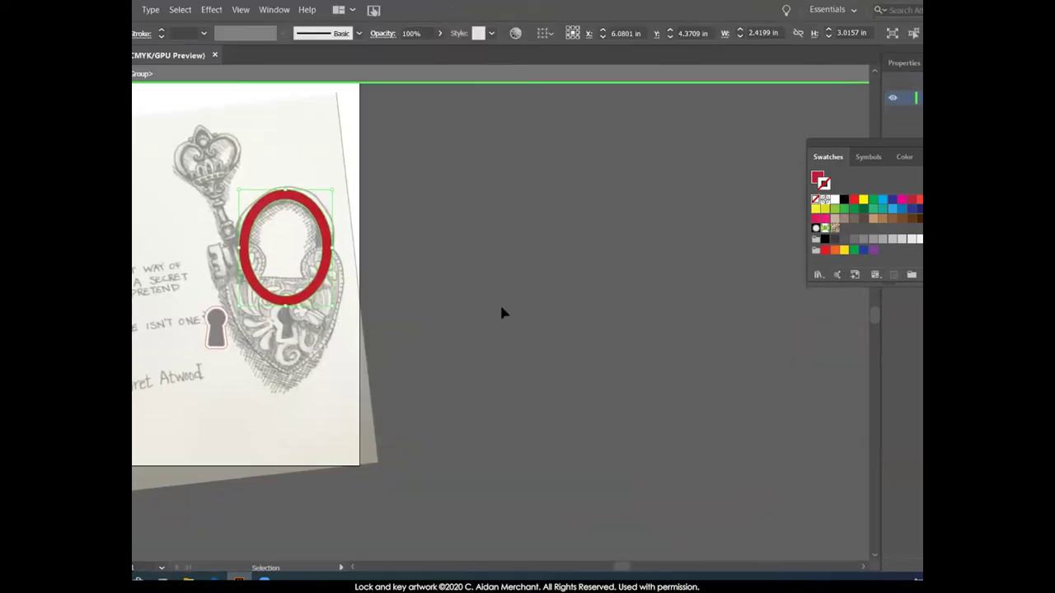
pyautogui.doubleClick(218, 189)
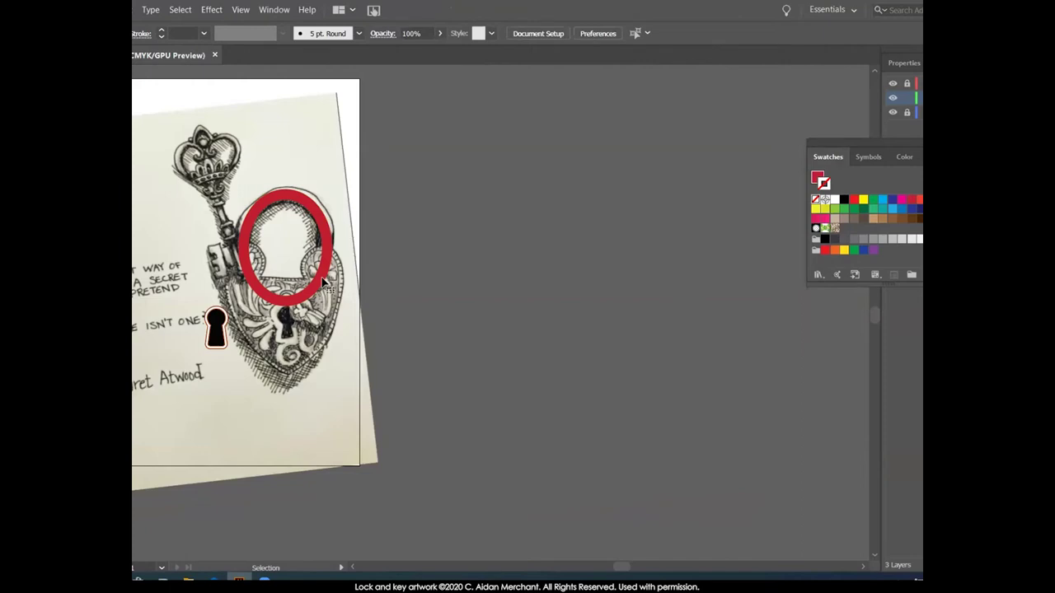
pyautogui.click(324, 280)
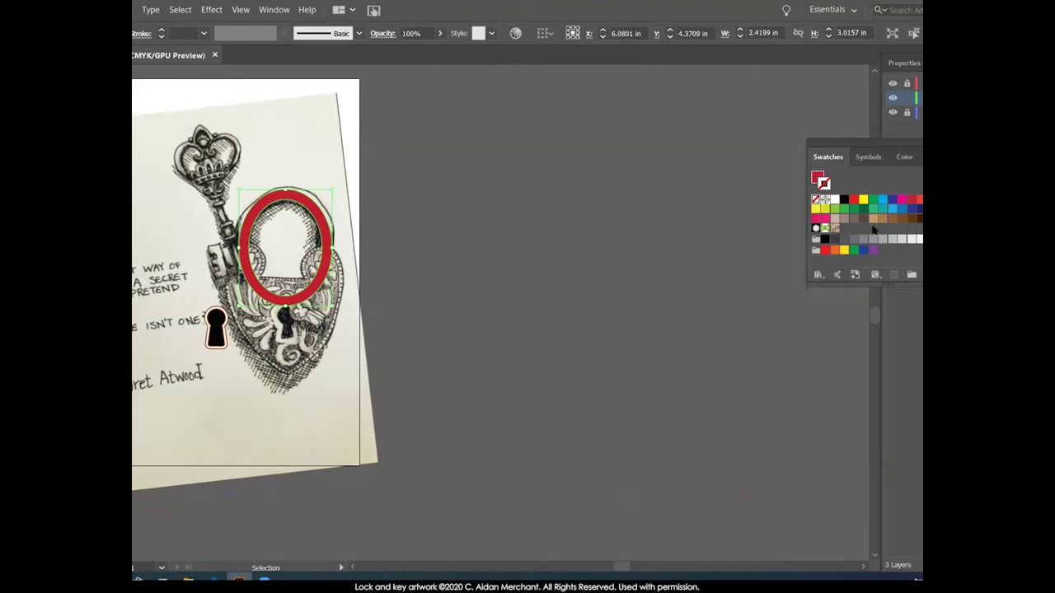
pyautogui.click(868, 156)
pyautogui.click(831, 157)
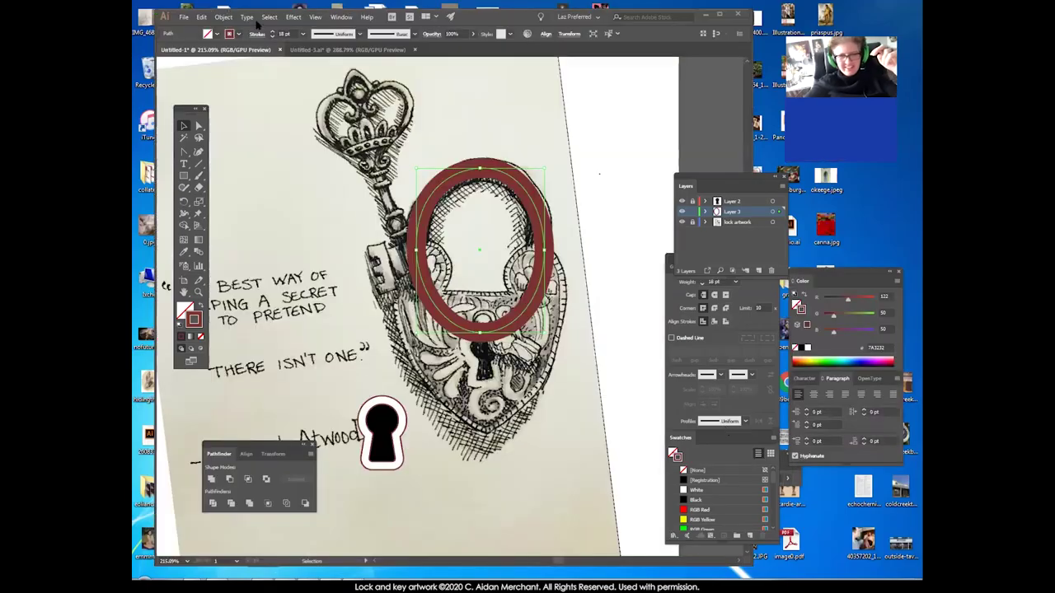
# In Untitled-1, expand the maroon ellipse with Fill and Stroke enabled.
pyautogui.click(225, 19)
pyautogui.click(258, 126)
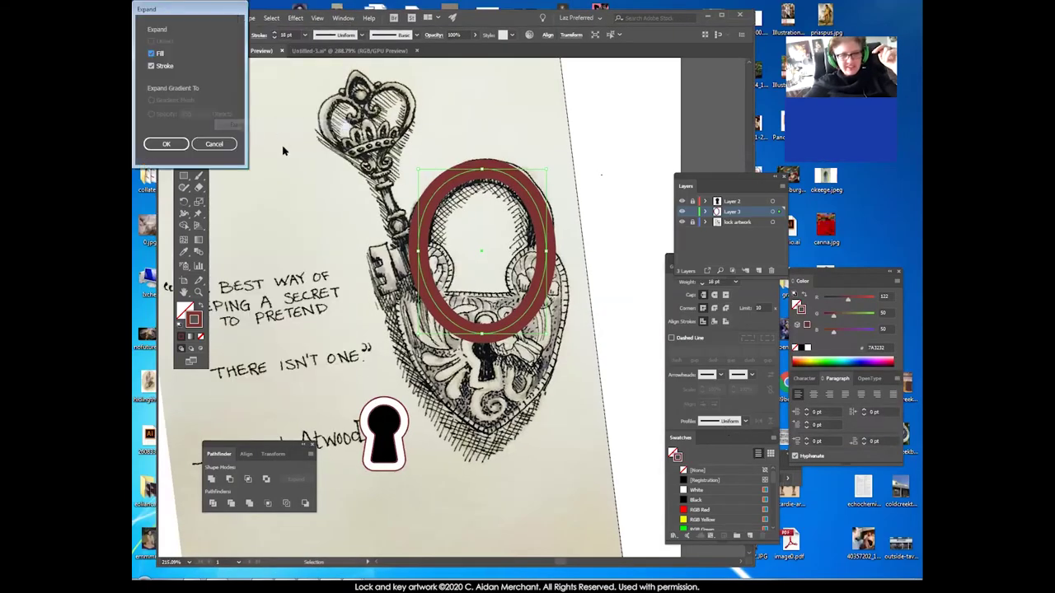
pyautogui.click(165, 143)
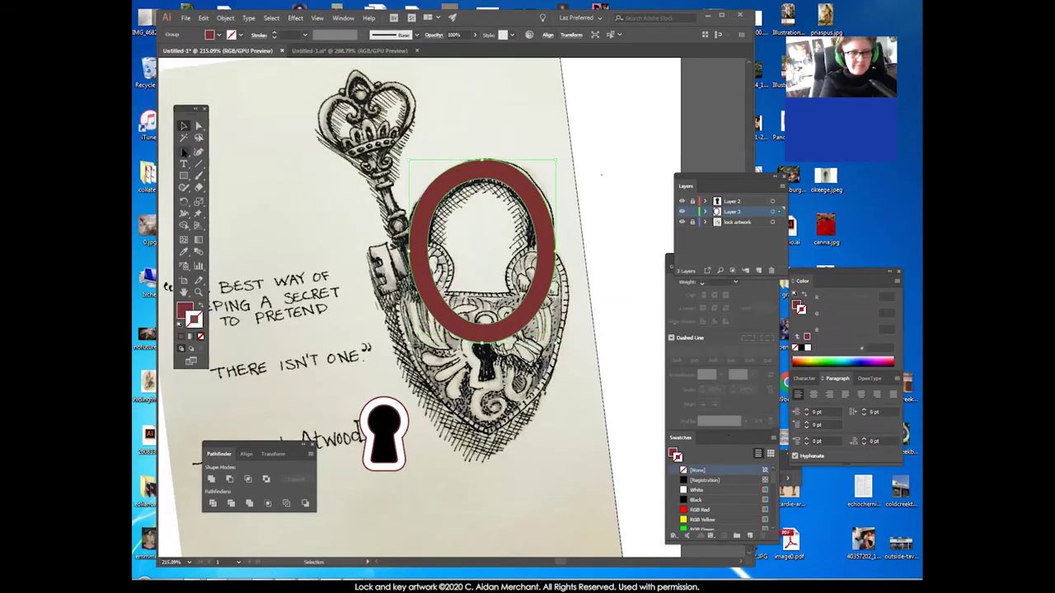
# Draw a closed angular shape covering the lower part of the maroon ring with the Pen tool.
pyautogui.moveTo(183, 152); pyautogui.dragTo(213, 151)
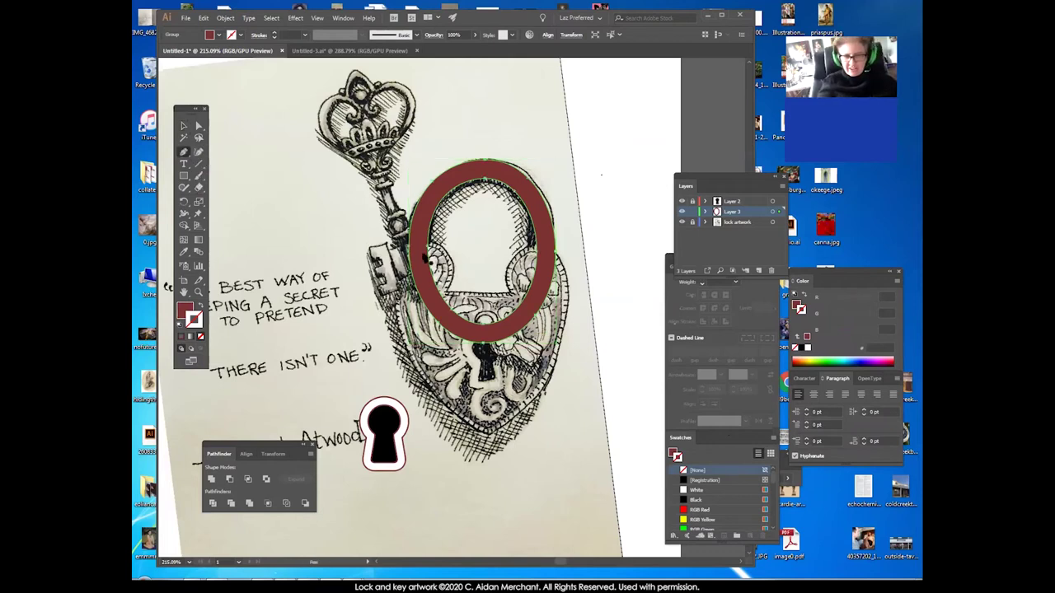
pyautogui.click(399, 268)
pyautogui.moveTo(442, 261); pyautogui.dragTo(464, 271)
pyautogui.click(494, 245)
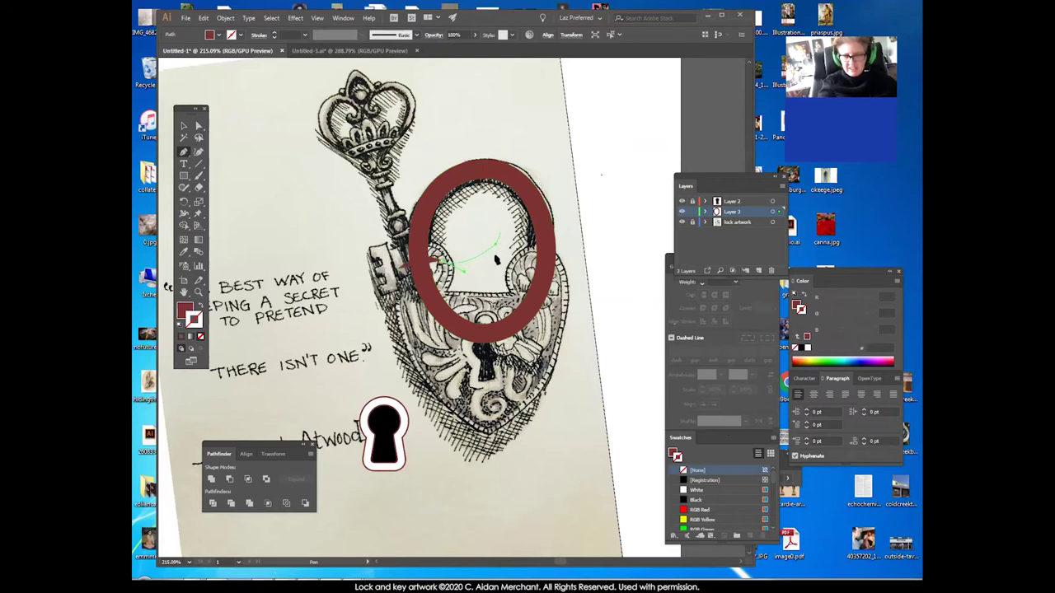
pyautogui.click(581, 265)
pyautogui.click(581, 302)
pyautogui.click(551, 355)
pyautogui.click(457, 372)
pyautogui.click(387, 320)
pyautogui.click(385, 273)
pyautogui.click(399, 269)
# Delete the pen-drawn shape and draw a rectangle covering the lower part of the maroon ring.
pyautogui.click(184, 126)
pyautogui.click(183, 175)
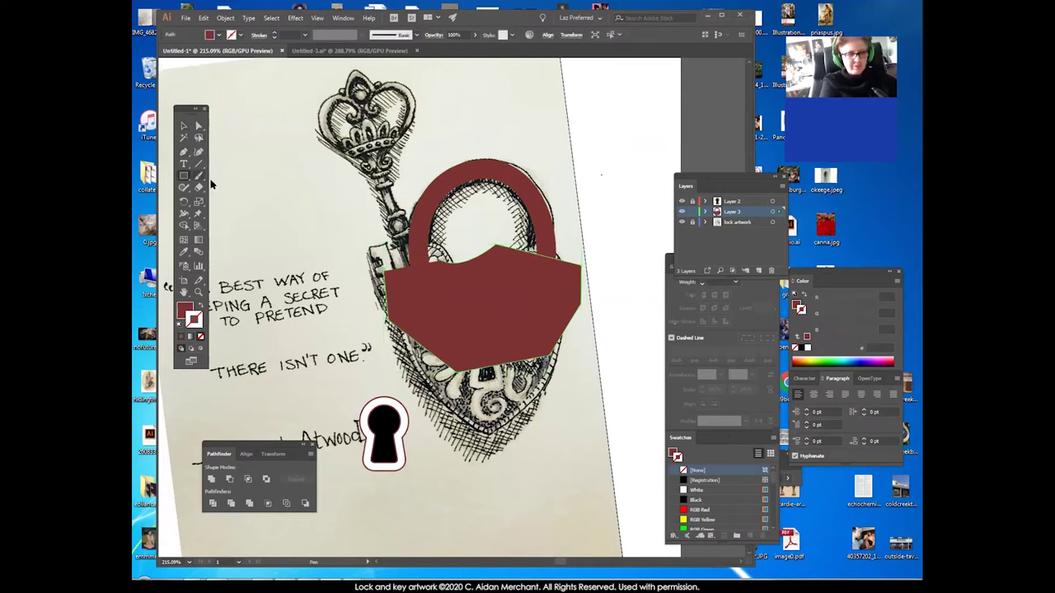
pyautogui.press('Delete')
pyautogui.moveTo(393, 270); pyautogui.dragTo(607, 384)
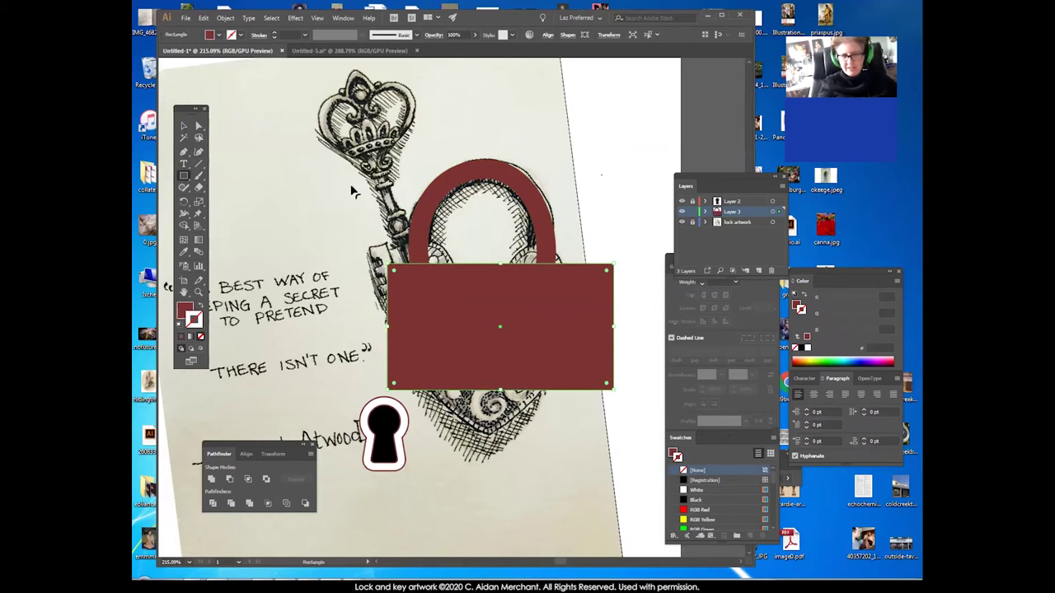
# Subtract the rectangle from the maroon ring with Minus Front and clear the selection.
pyautogui.click(184, 125)
pyautogui.keyDown('shift'); pyautogui.click(429, 224); pyautogui.keyUp('shift')
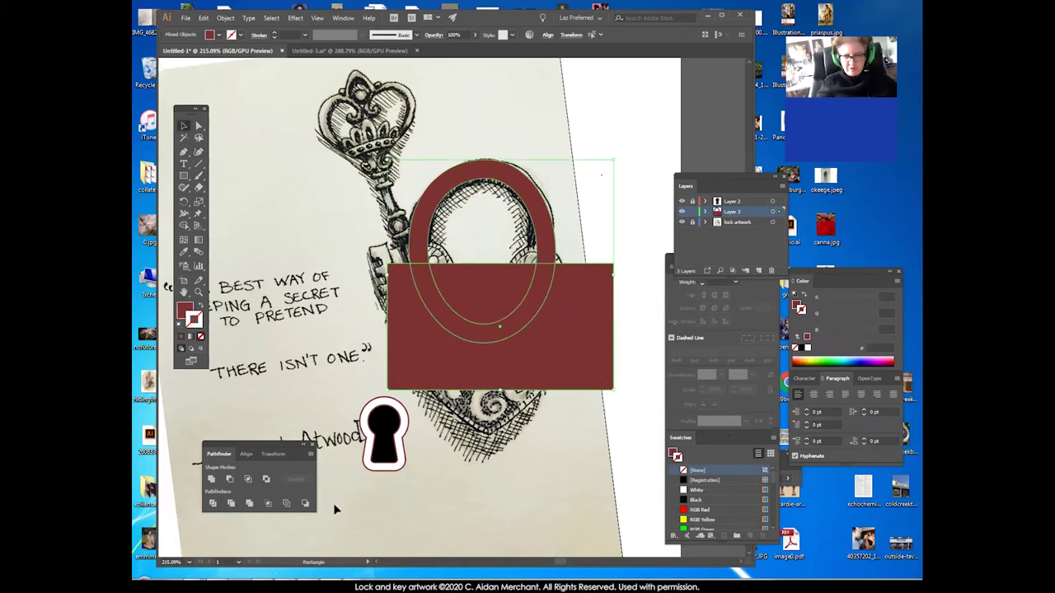
pyautogui.click(230, 480)
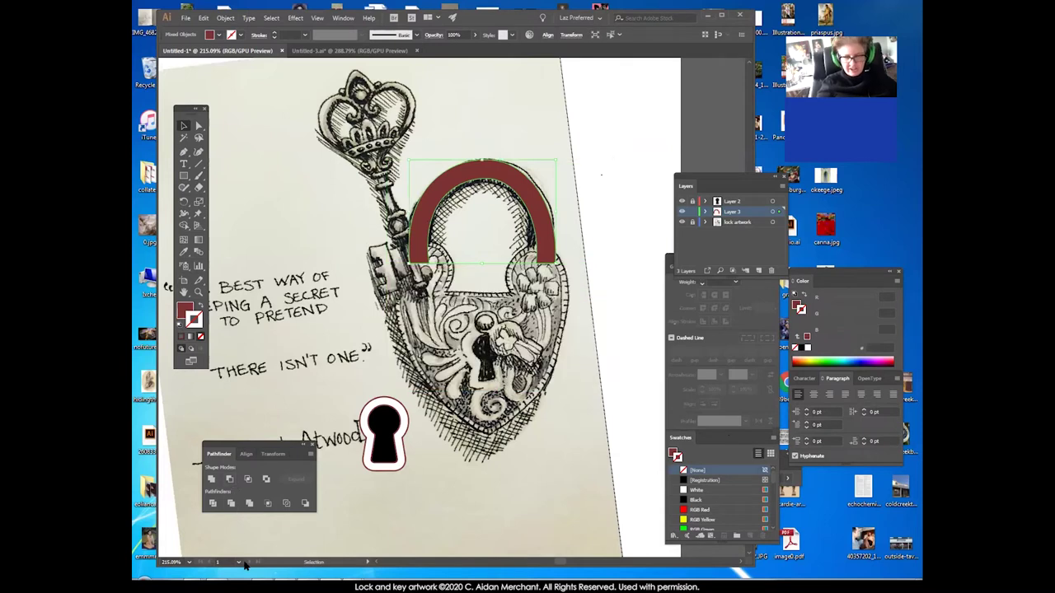
pyautogui.hotkey('ctrl', 'shift', 'a')
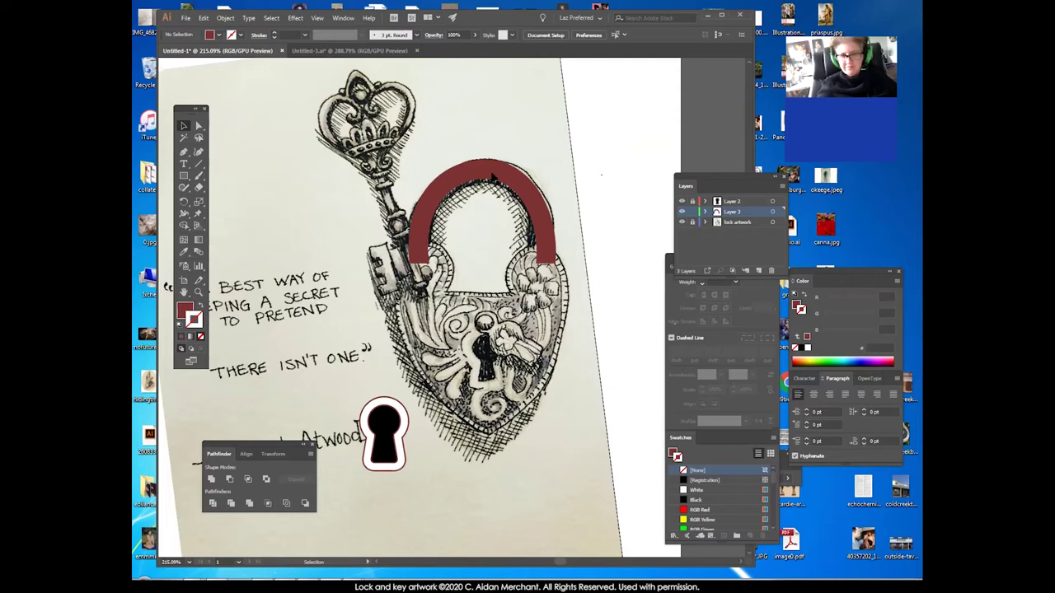
# Swap the shackle arch's fill and stroke, swap them back, and deselect the arch.
pyautogui.click(497, 178)
pyautogui.click(563, 241)
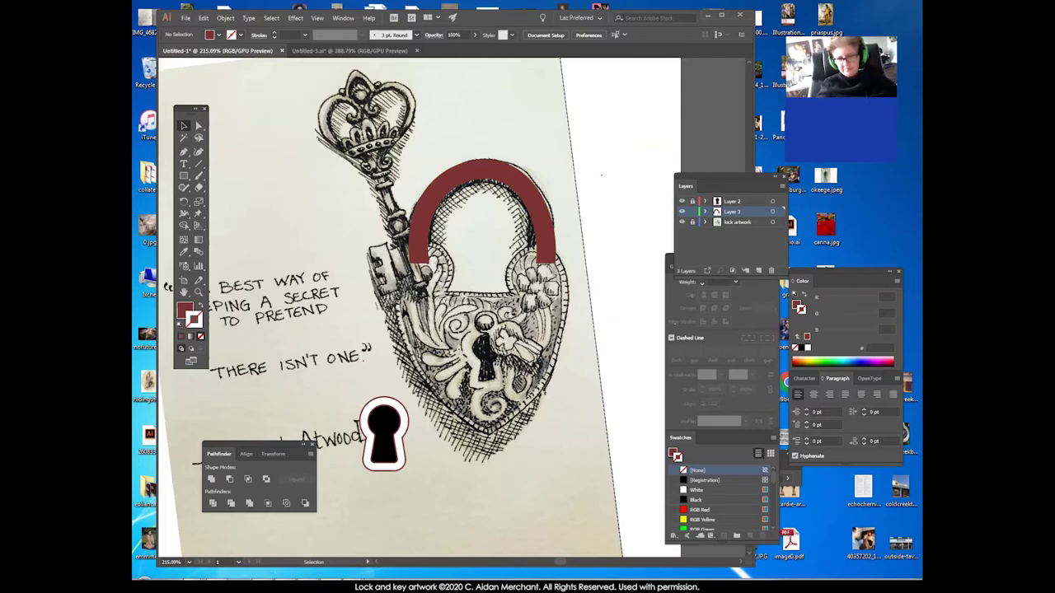
pyautogui.click(420, 255)
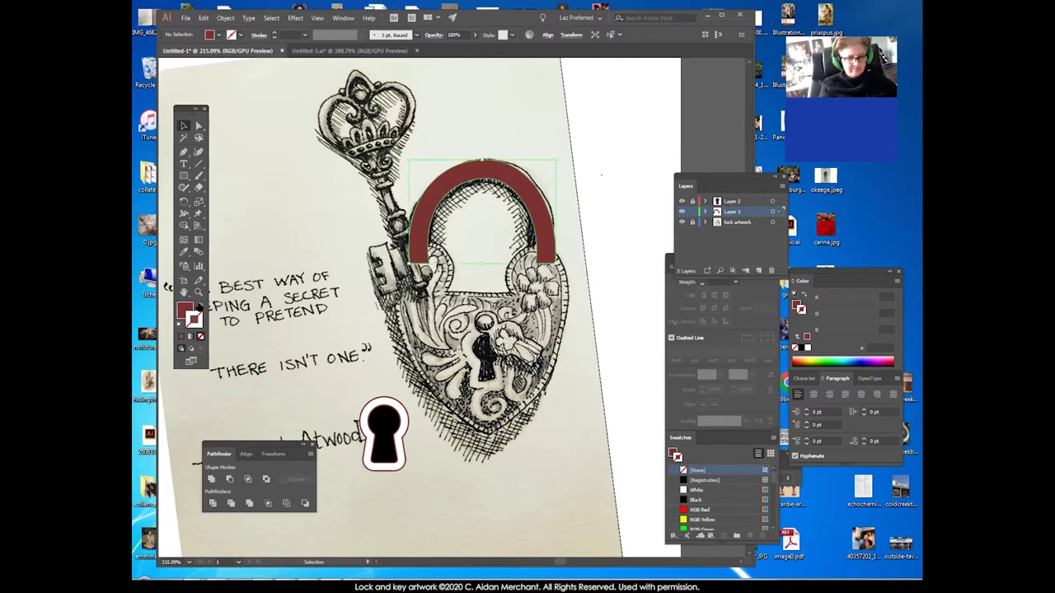
pyautogui.click(198, 308)
pyautogui.click(198, 310)
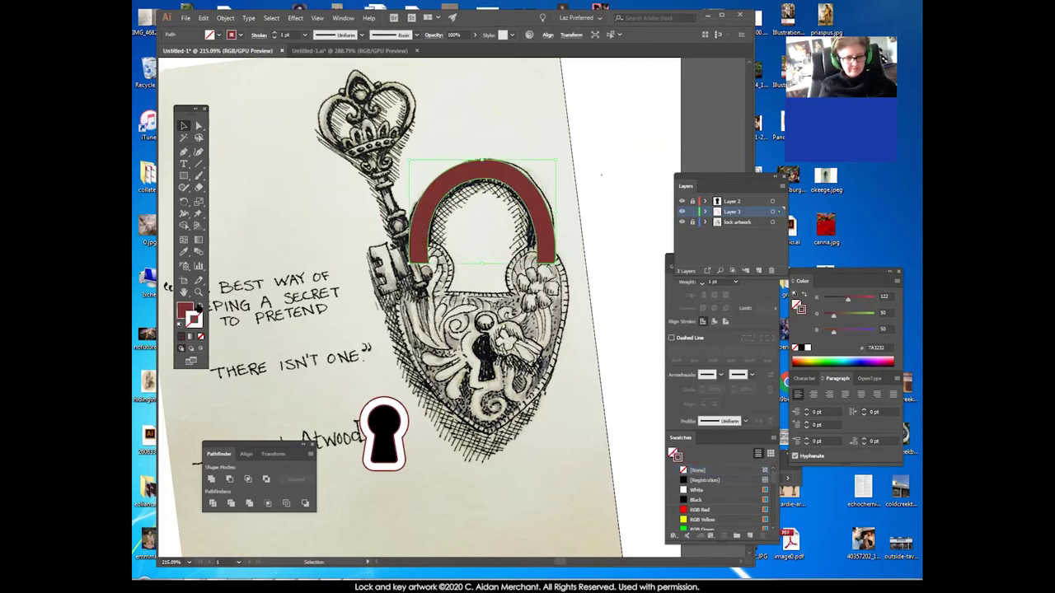
pyautogui.click(438, 367)
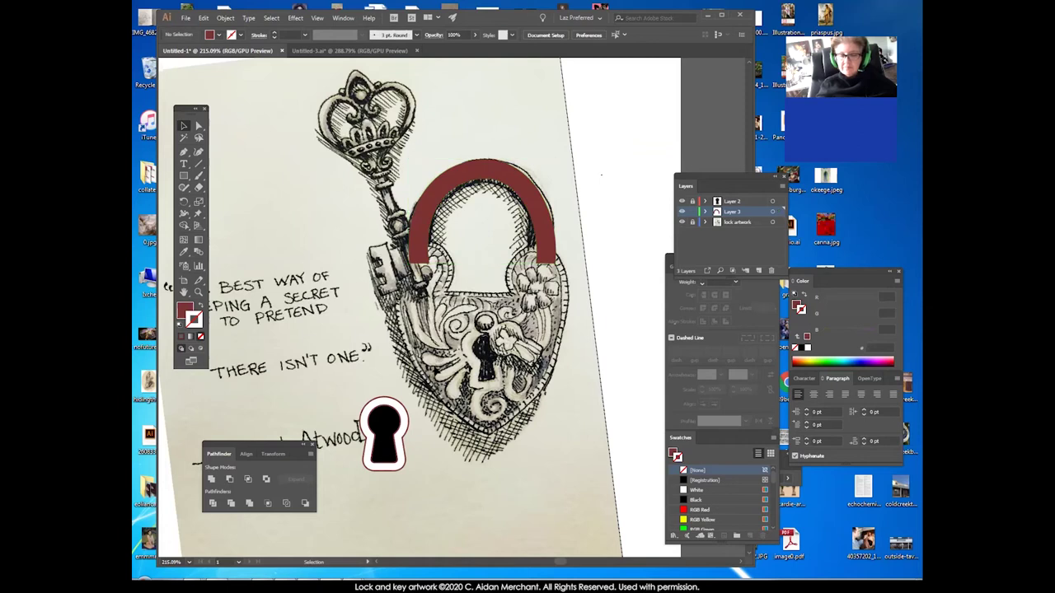
# Undo the Minus Front subtraction to restore the full ring and rectangle, and clear the selection.
pyautogui.hotkey('ctrl', 'z')
pyautogui.hotkey('ctrl', 'z')
pyautogui.hotkey('ctrl', 'z')
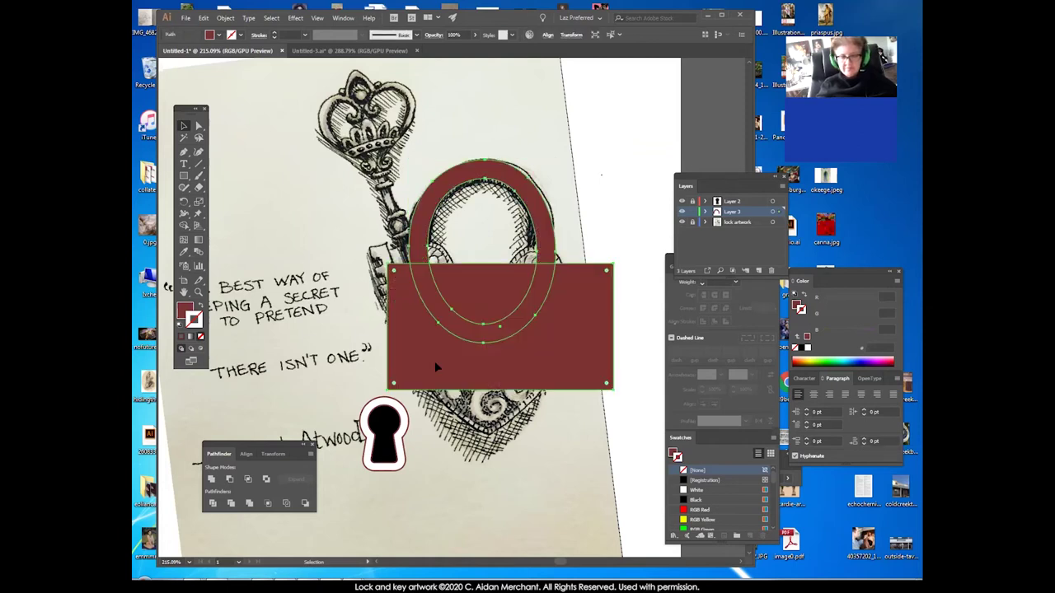
pyautogui.click(602, 302)
pyautogui.keyDown('shift'); pyautogui.click(423, 240); pyautogui.keyUp('shift')
pyautogui.click(624, 239)
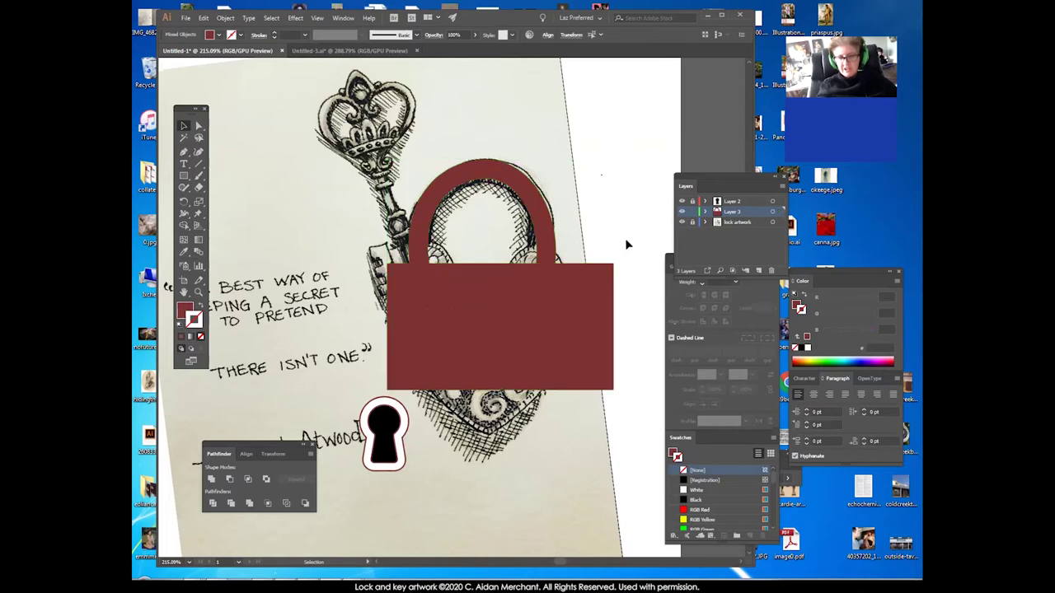
# Select the ring together with the rectangle and apply Minus Front to cut away the ring's lower part.
pyautogui.click(426, 247)
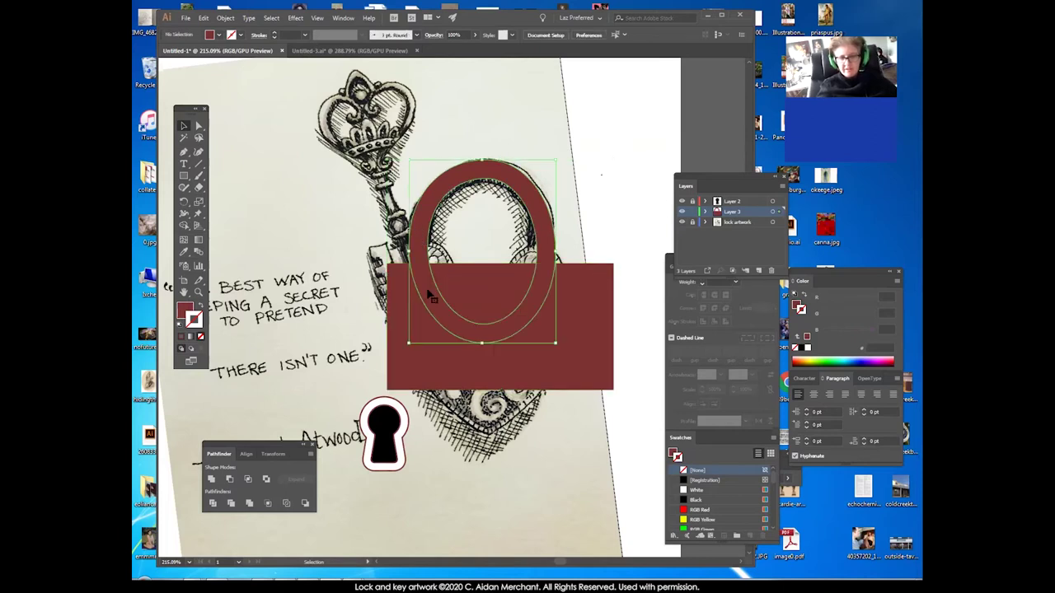
pyautogui.hotkey('ctrl', 'shift', 'g')
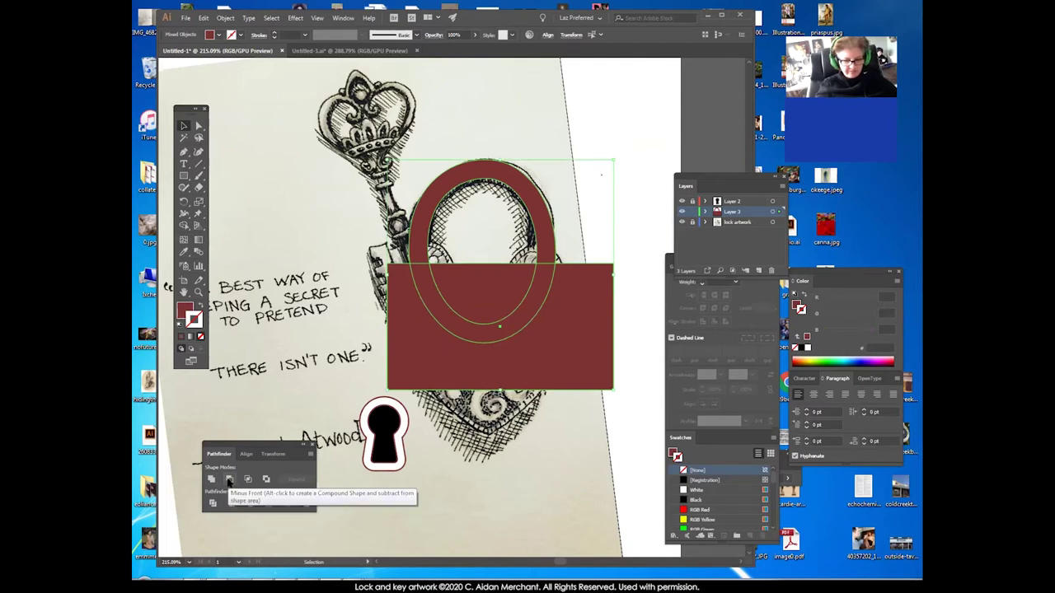
pyautogui.click(229, 480)
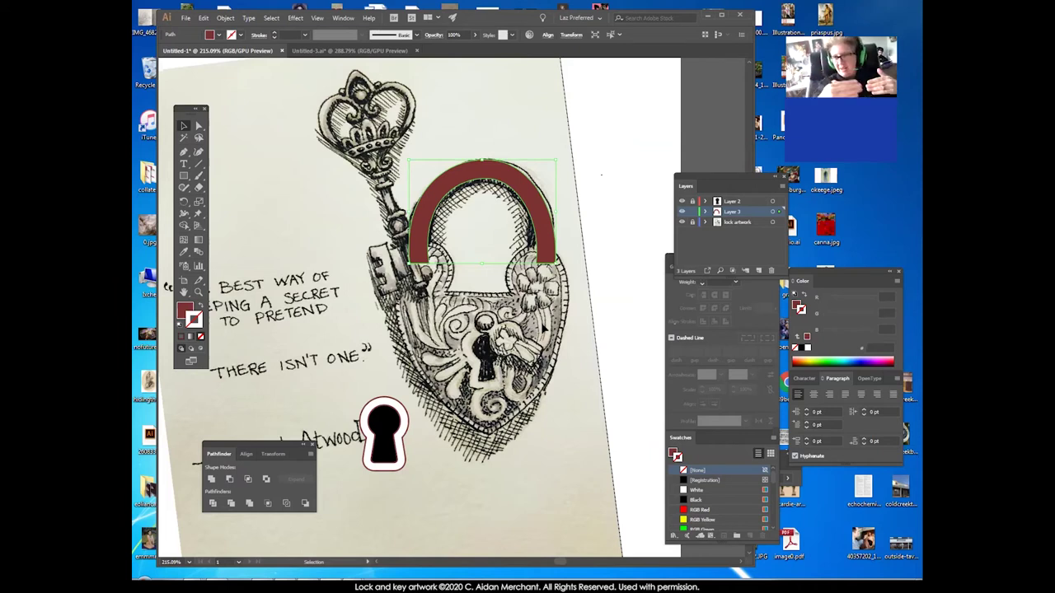
pyautogui.click(455, 318)
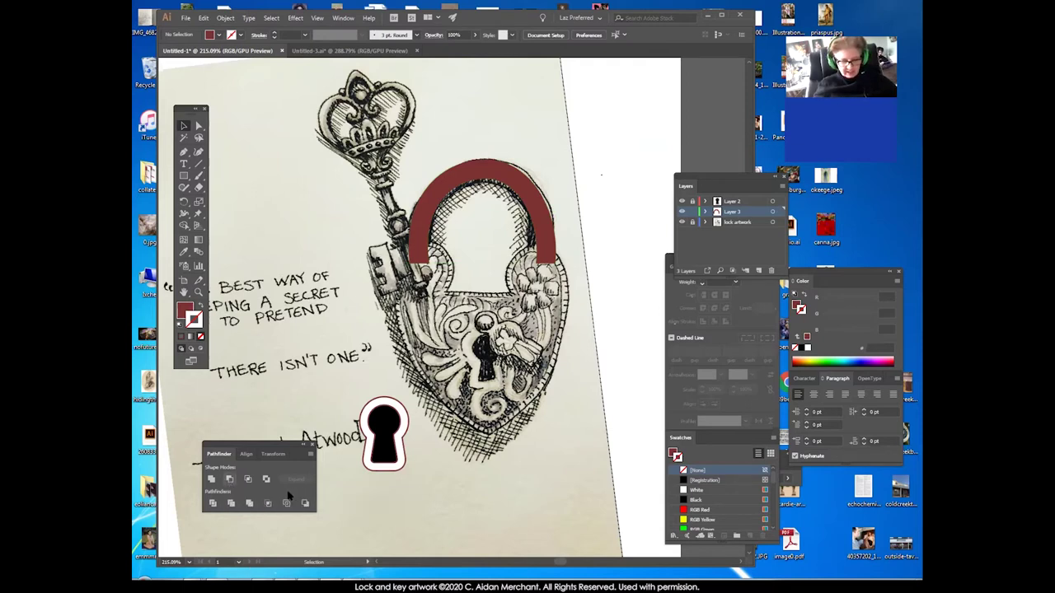
# Undo the subtraction, reapply Minus Front to the ring and rectangle, and deselect the arch.
pyautogui.press('a')
pyautogui.hotkey('ctrl', 'z')
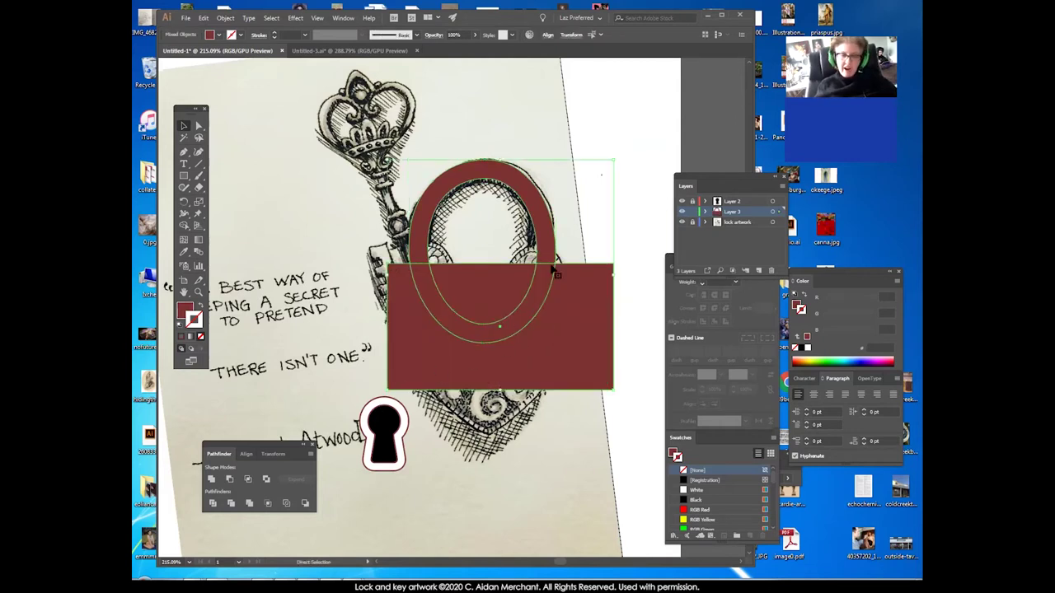
pyautogui.press('v')
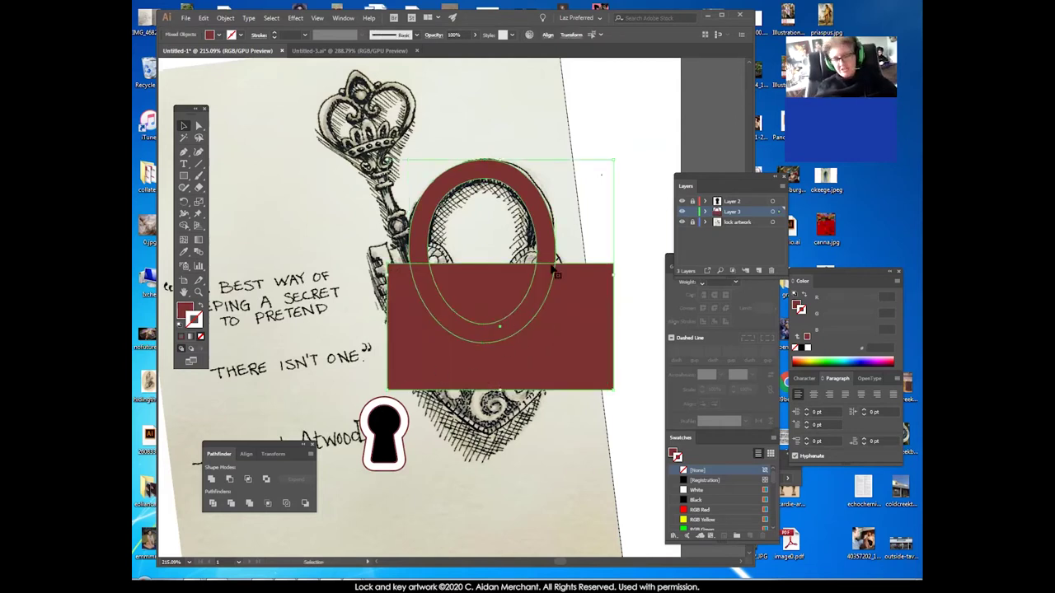
pyautogui.click(229, 479)
pyautogui.click(238, 542)
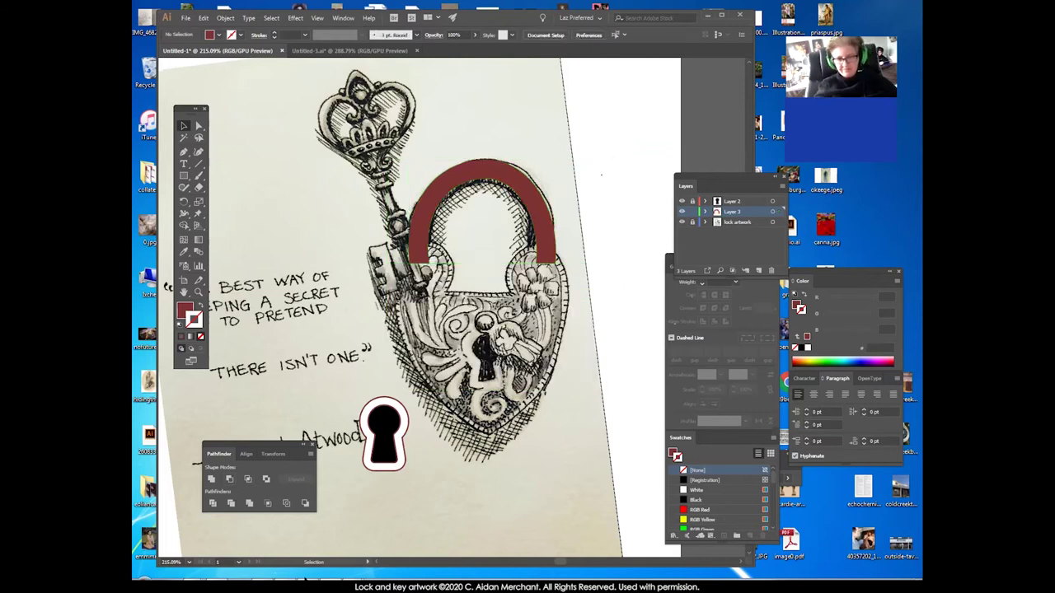
# Swap the arch's fill to its stroke, recolour the stroke bright red E80505, and deselect the arch.
pyautogui.click(542, 224)
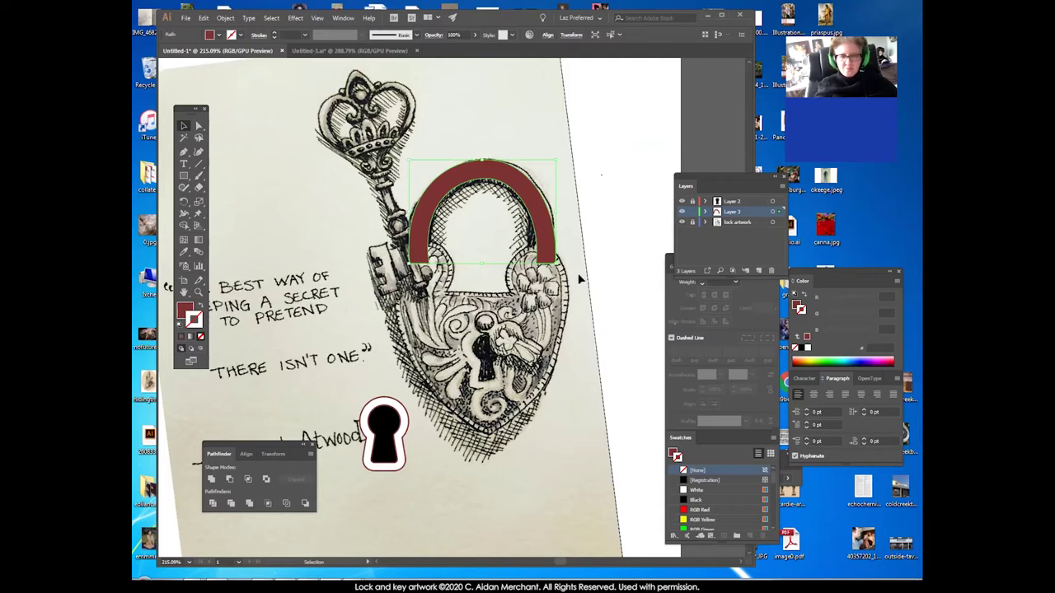
pyautogui.click(200, 306)
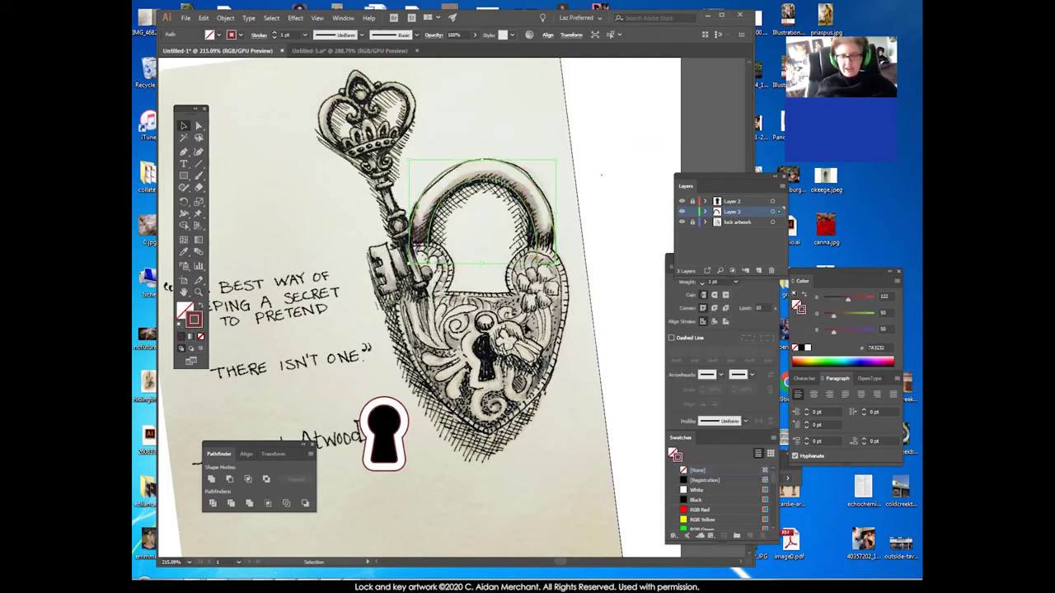
pyautogui.doubleClick(200, 325)
pyautogui.click(296, 83)
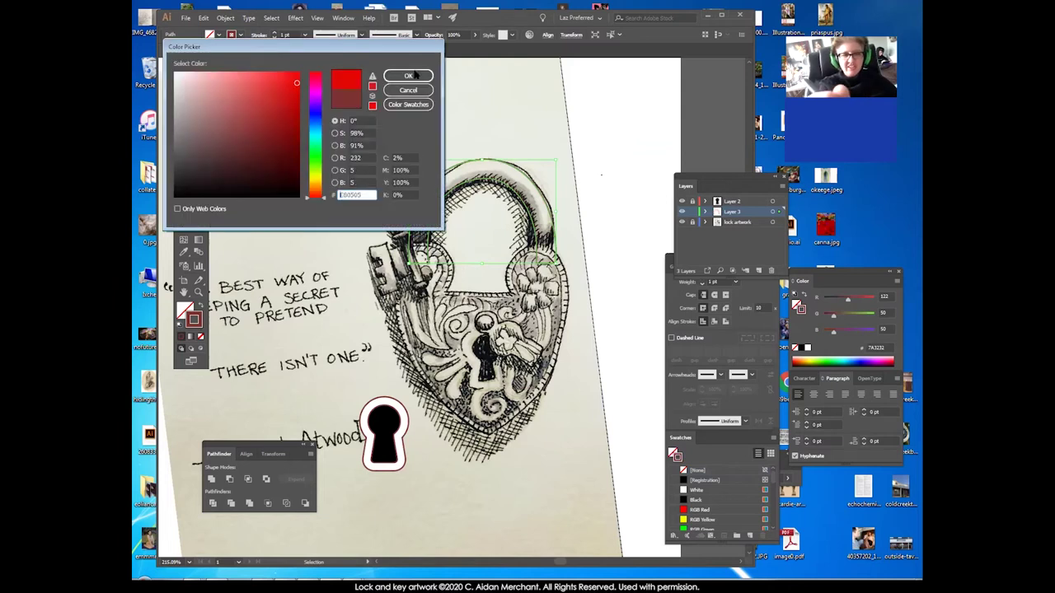
pyautogui.click(416, 74)
pyautogui.click(433, 320)
# Select the arch outline, try a 2 pt stroke weight, and set the weight back to 1 pt.
pyautogui.click(199, 293)
pyautogui.moveTo(444, 178); pyautogui.dragTo(573, 327)
pyautogui.moveTo(469, 327); pyautogui.dragTo(430, 320)
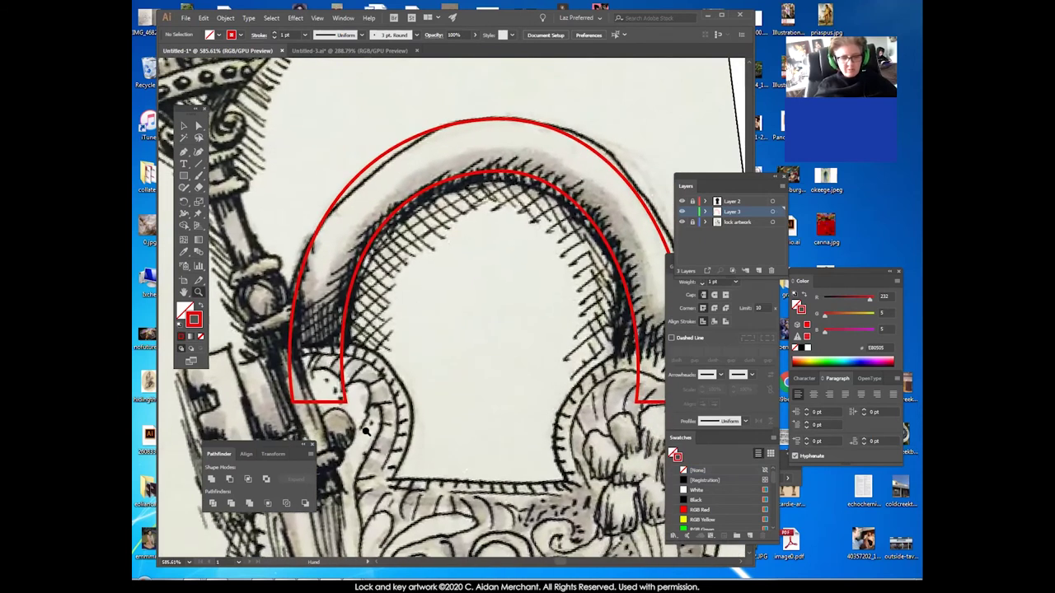
pyautogui.click(199, 126)
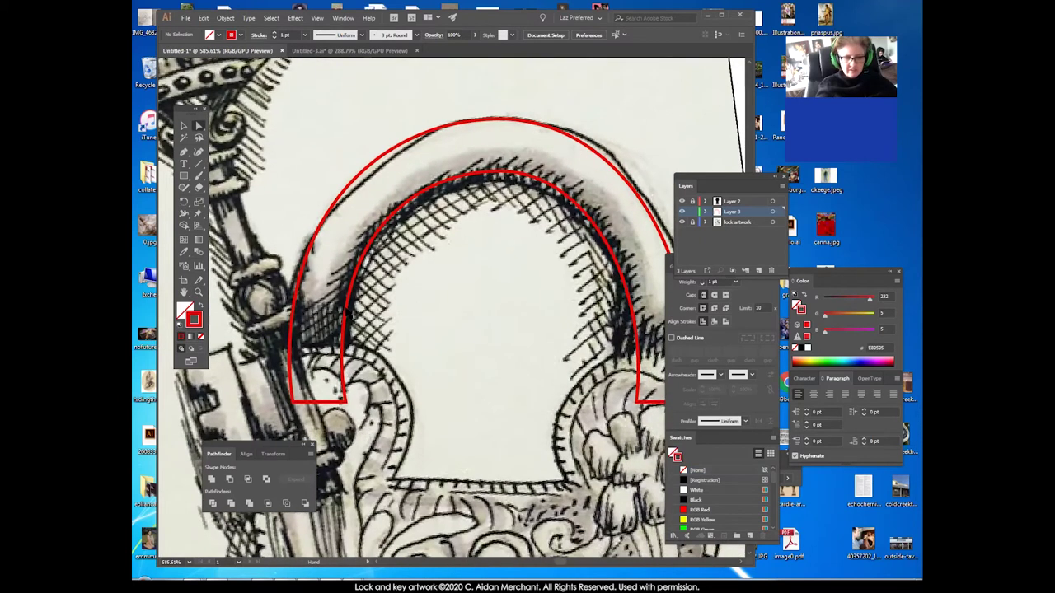
pyautogui.click(347, 313)
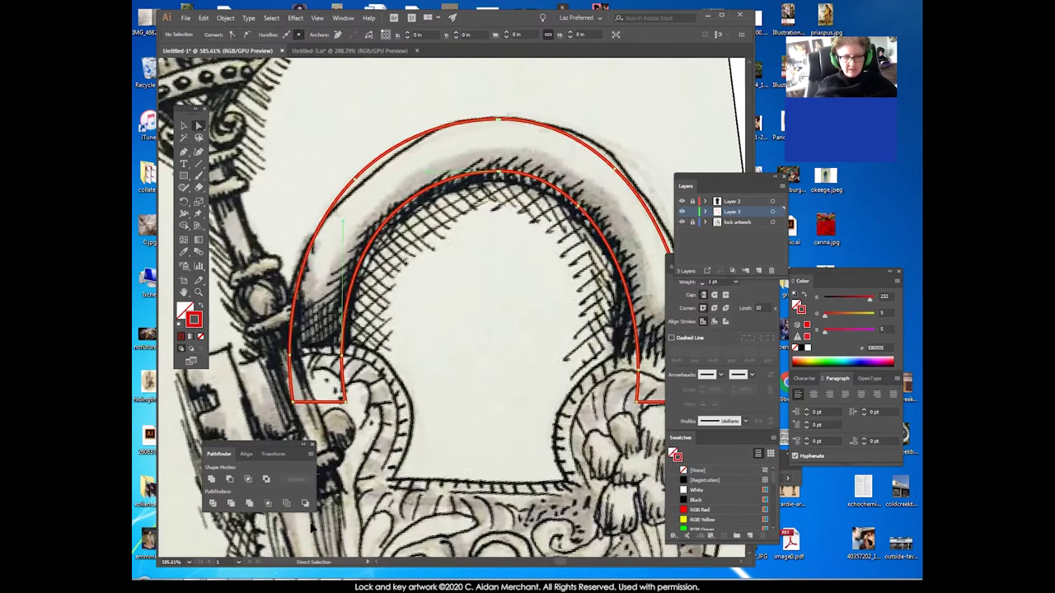
pyautogui.click(736, 281)
pyautogui.click(750, 338)
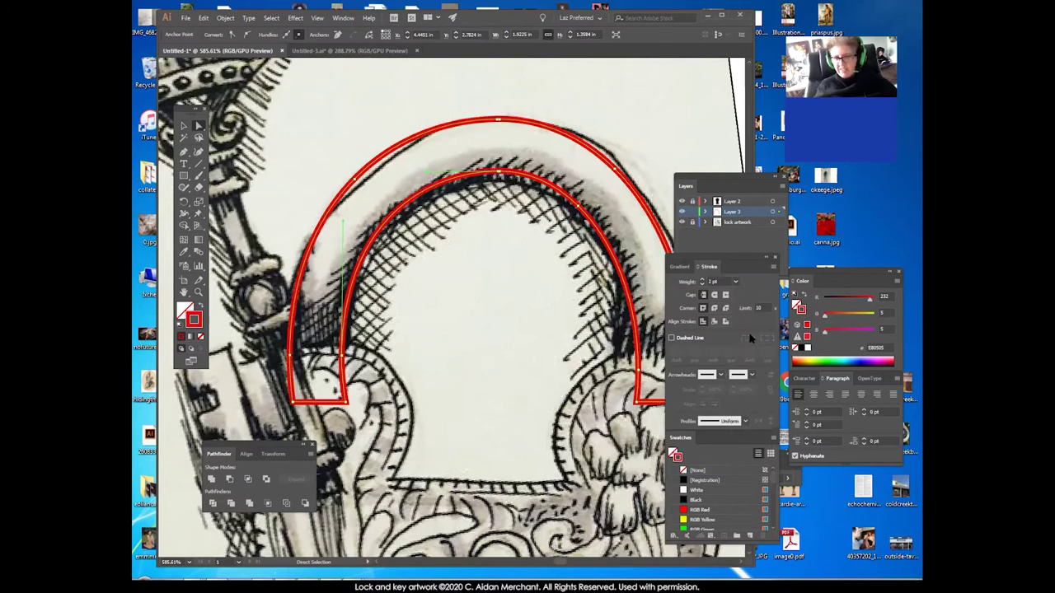
pyautogui.click(736, 282)
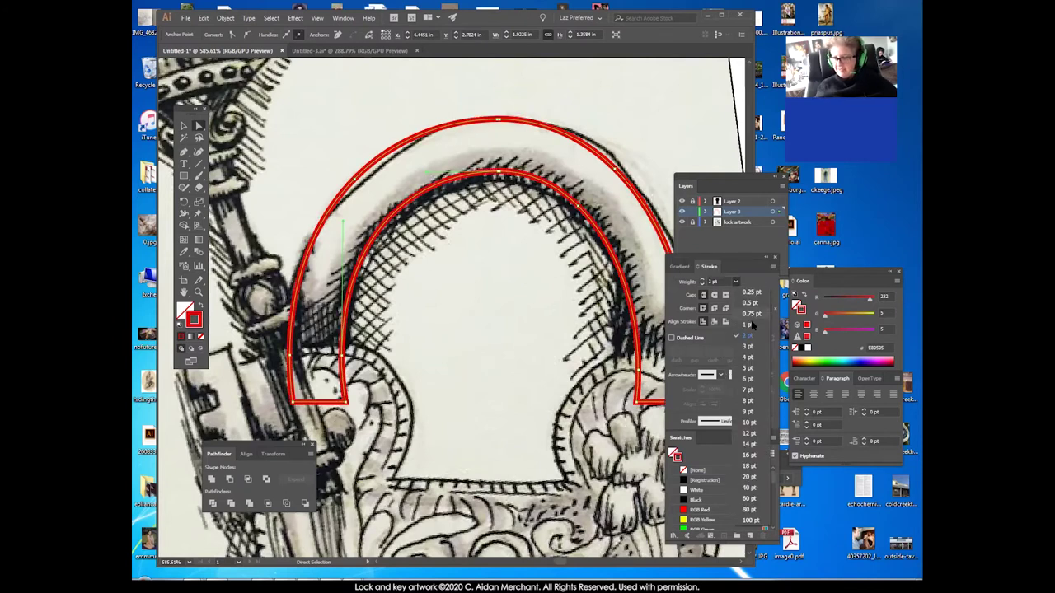
pyautogui.click(748, 329)
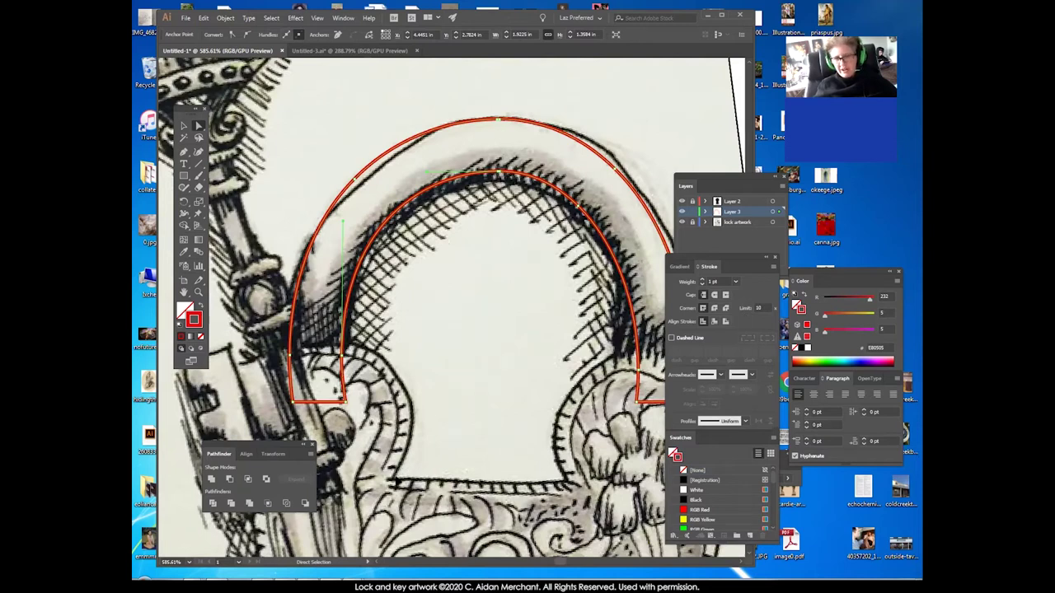
# Move the floating panels off the artwork, convert the arch's red stroke into a filled outline shape, and deselect it.
pyautogui.moveTo(704, 177); pyautogui.dragTo(773, 165)
pyautogui.moveTo(707, 257); pyautogui.dragTo(777, 245)
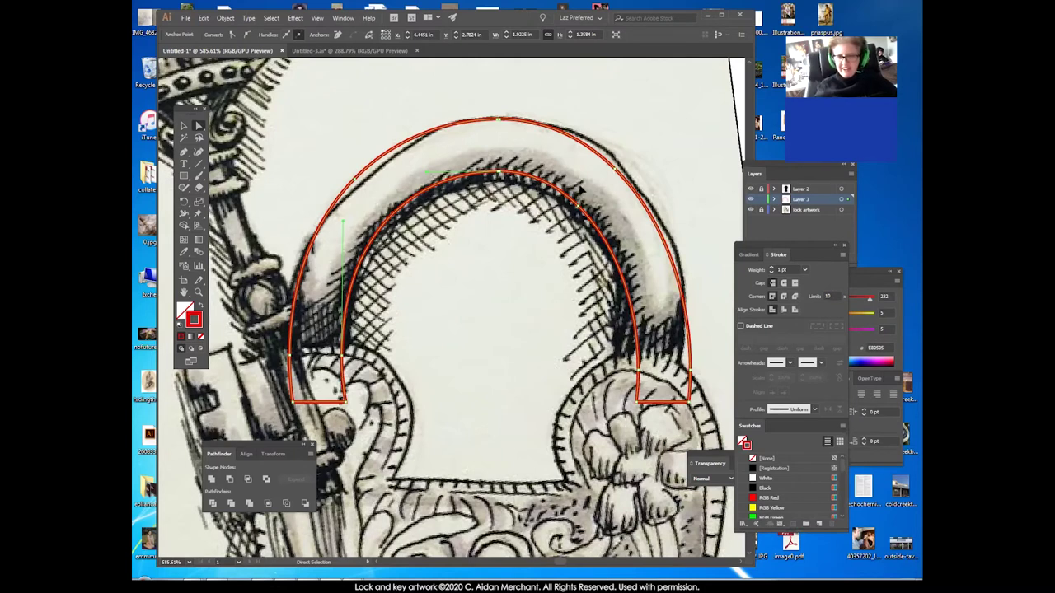
pyautogui.click(225, 18)
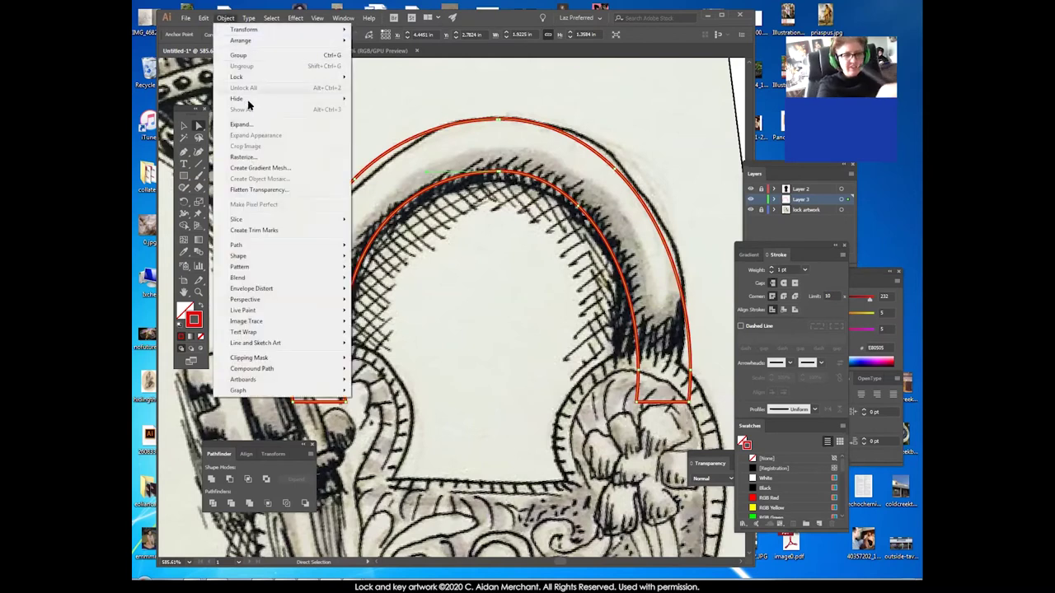
pyautogui.click(337, 135)
pyautogui.click(167, 144)
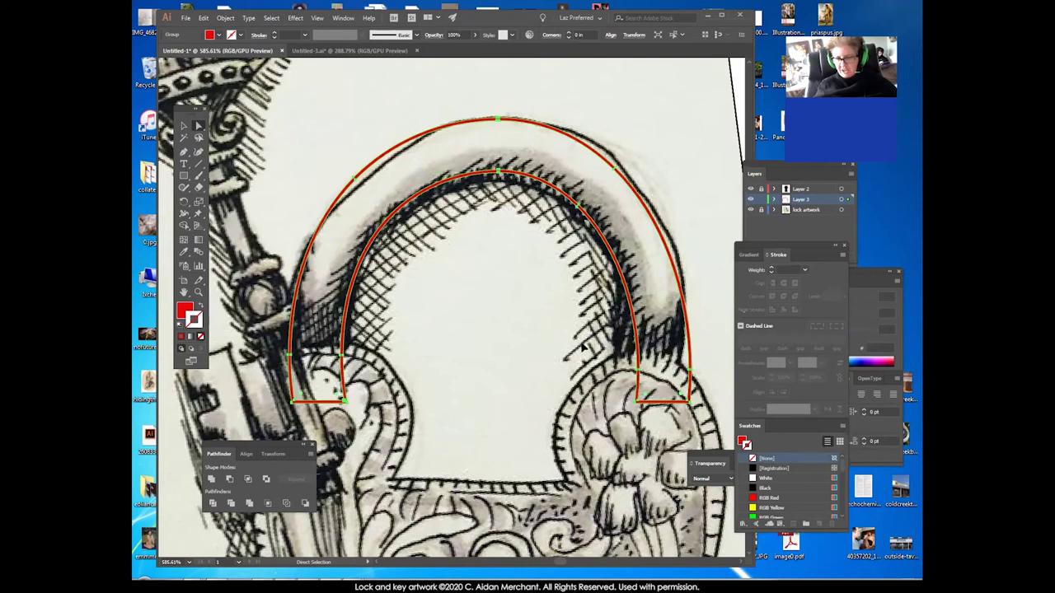
pyautogui.click(417, 393)
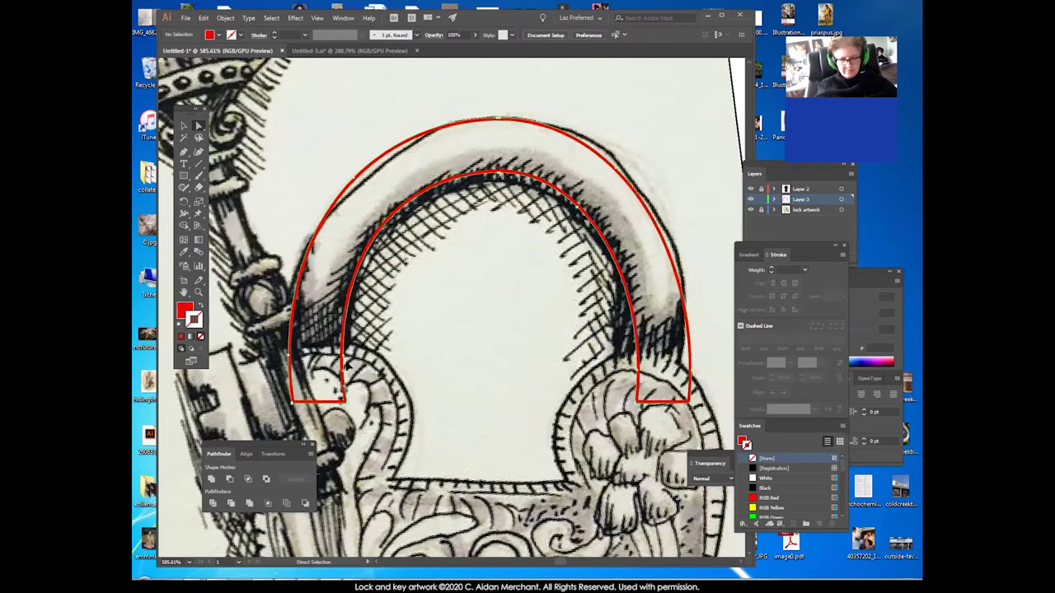
# Try shifting an anchor on the inner line of the arch's left leg to thicken the line.
pyautogui.click(345, 367)
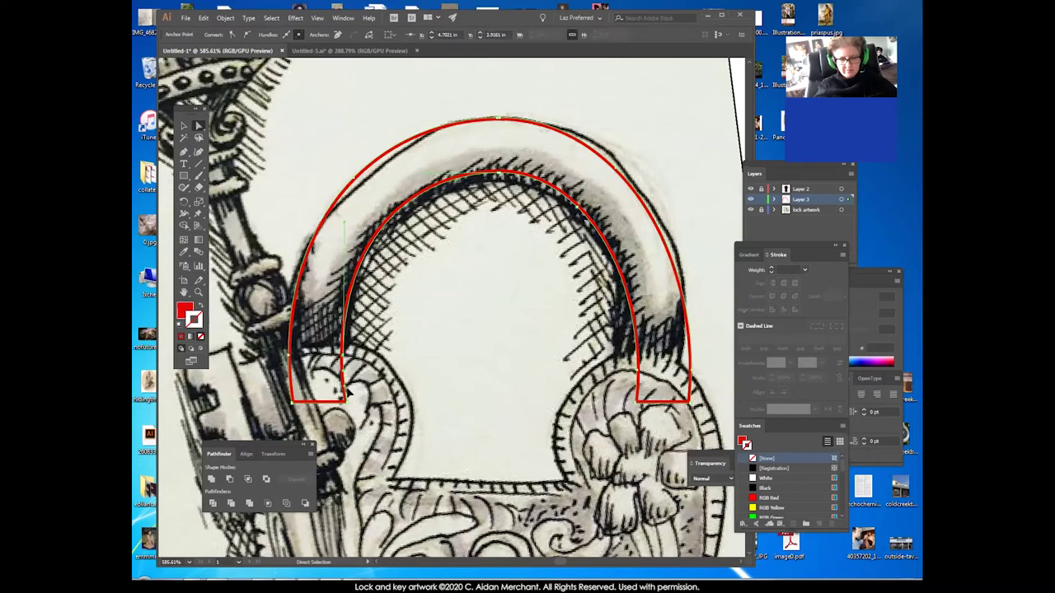
pyautogui.moveTo(343, 356); pyautogui.dragTo(370, 358)
pyautogui.hotkey('ctrl', 'z')
pyautogui.click(368, 355)
pyautogui.click(343, 356)
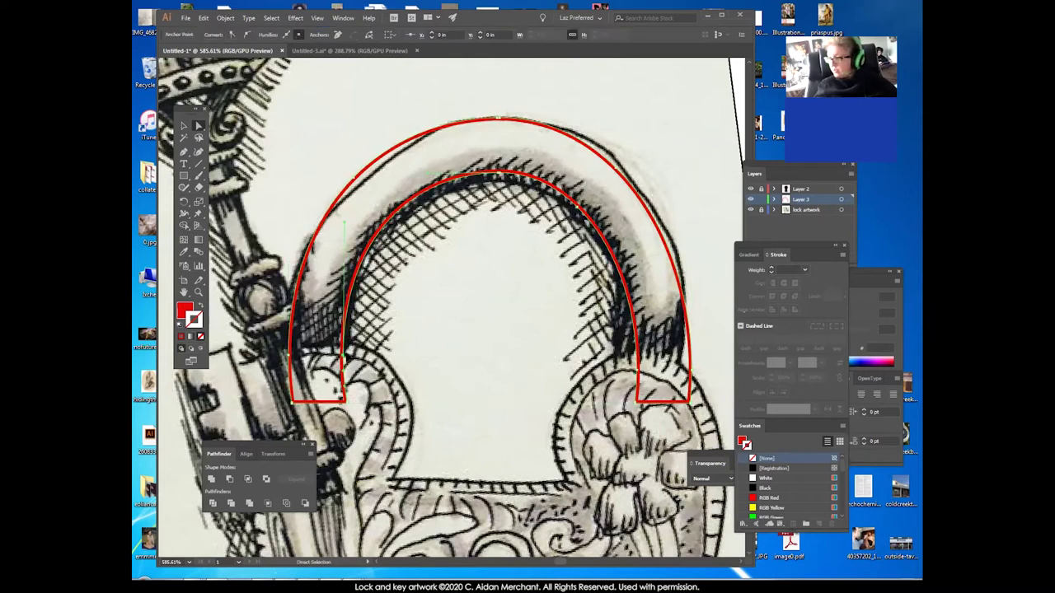
pyautogui.click(356, 353)
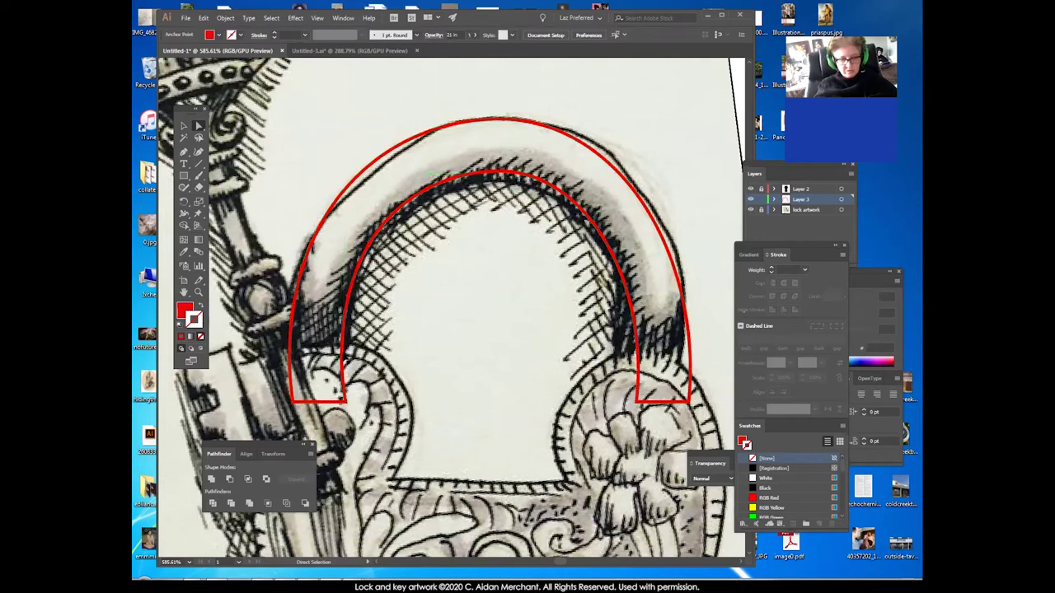
pyautogui.moveTo(342, 356); pyautogui.dragTo(346, 355)
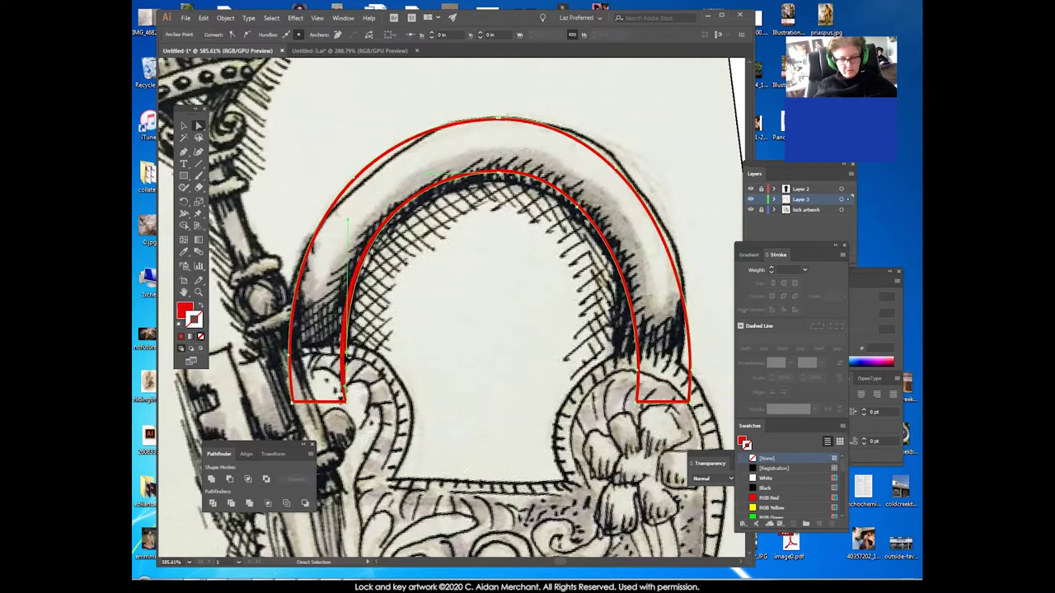
pyautogui.click(344, 362)
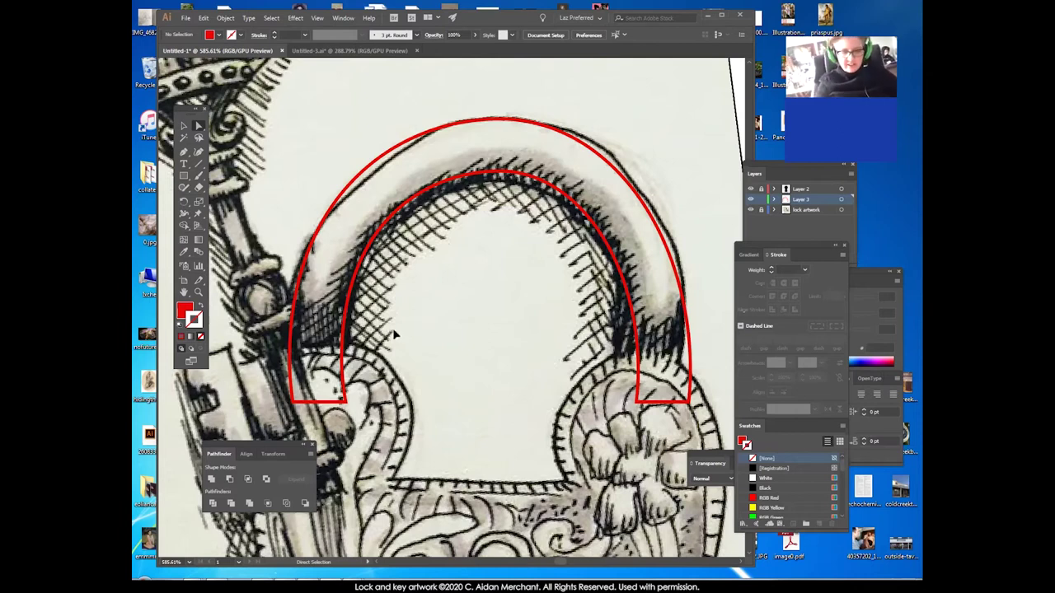
pyautogui.click(343, 363)
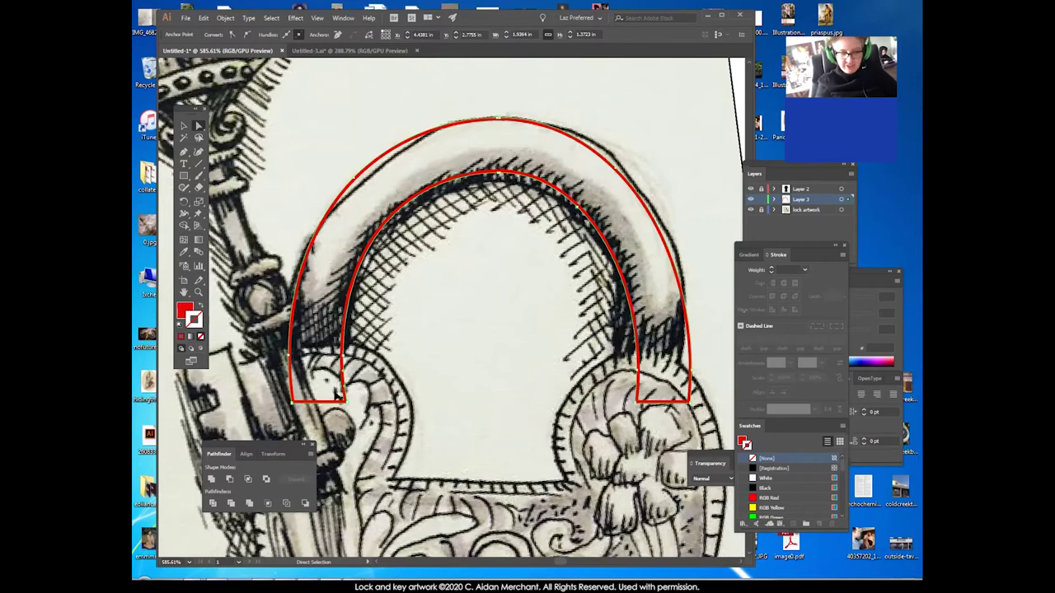
pyautogui.click(380, 353)
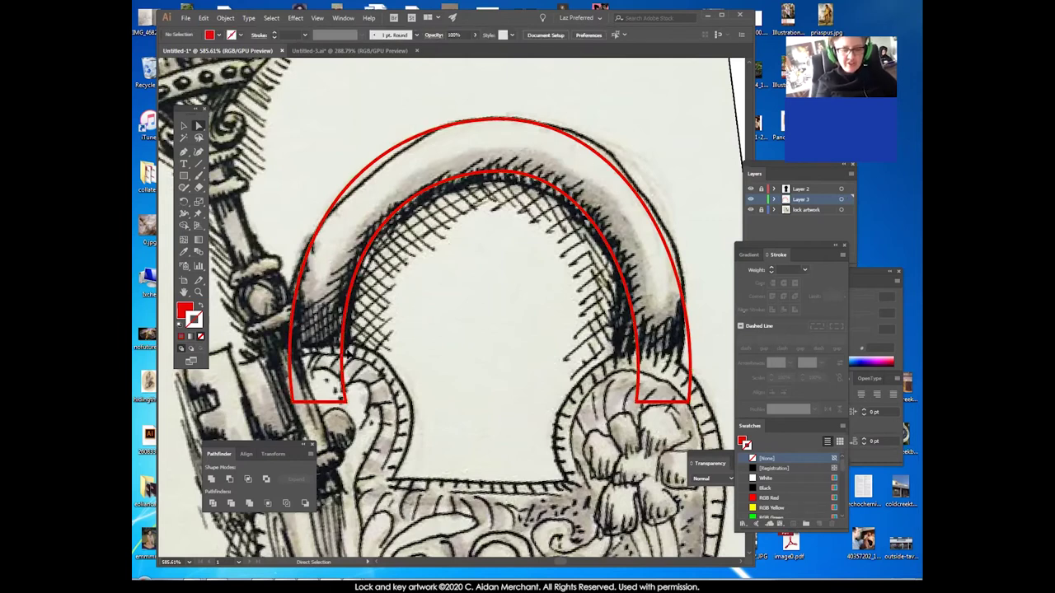
# Move one anchor of the left leg's inner line slightly towards the arch opening to thicken that line.
pyautogui.click(344, 357)
pyautogui.click(344, 356)
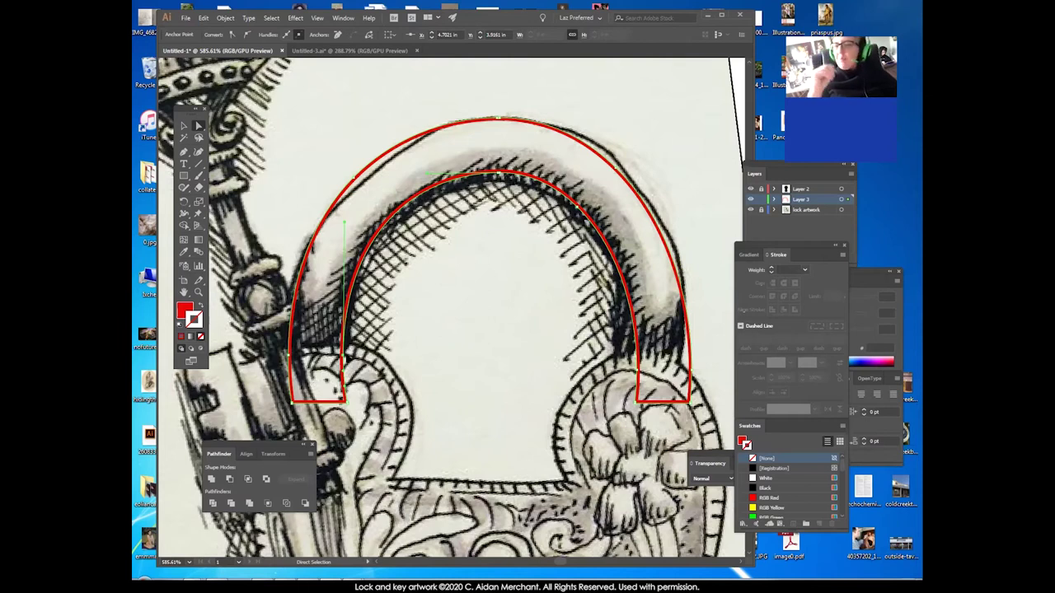
pyautogui.moveTo(344, 357); pyautogui.dragTo(348, 355)
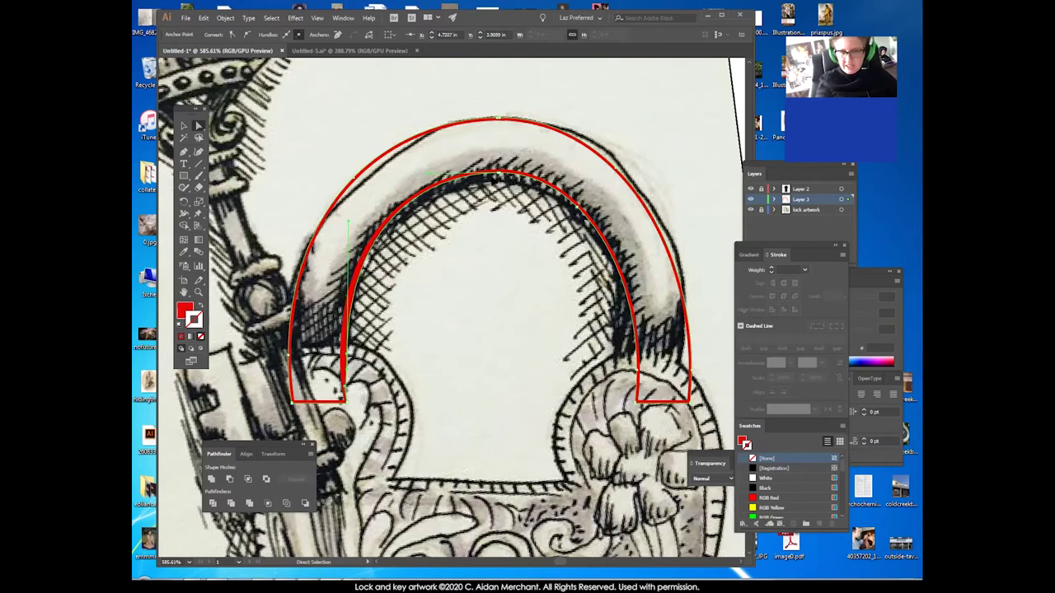
# Shift the anchor on the left leg's outer line slightly inward to vary its thickness, and deselect the outline.
pyautogui.scroll(4, 296, 272)
pyautogui.moveTo(512, 283); pyautogui.dragTo(365, 320)
pyautogui.moveTo(521, 164); pyautogui.dragTo(389, 319)
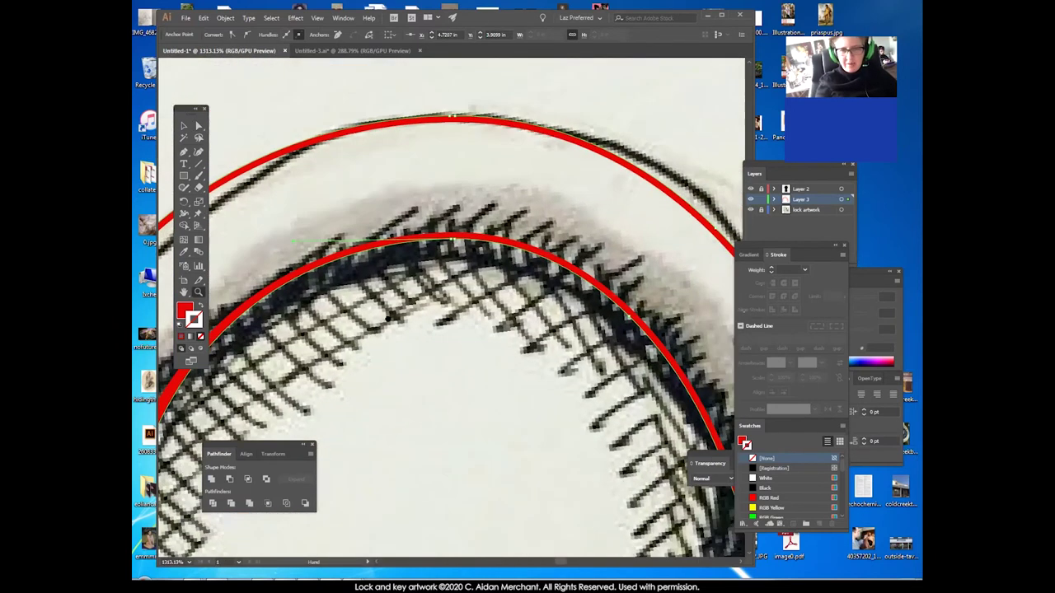
pyautogui.scroll(-10, 387, 319)
pyautogui.hscroll(-5, 447, 314)
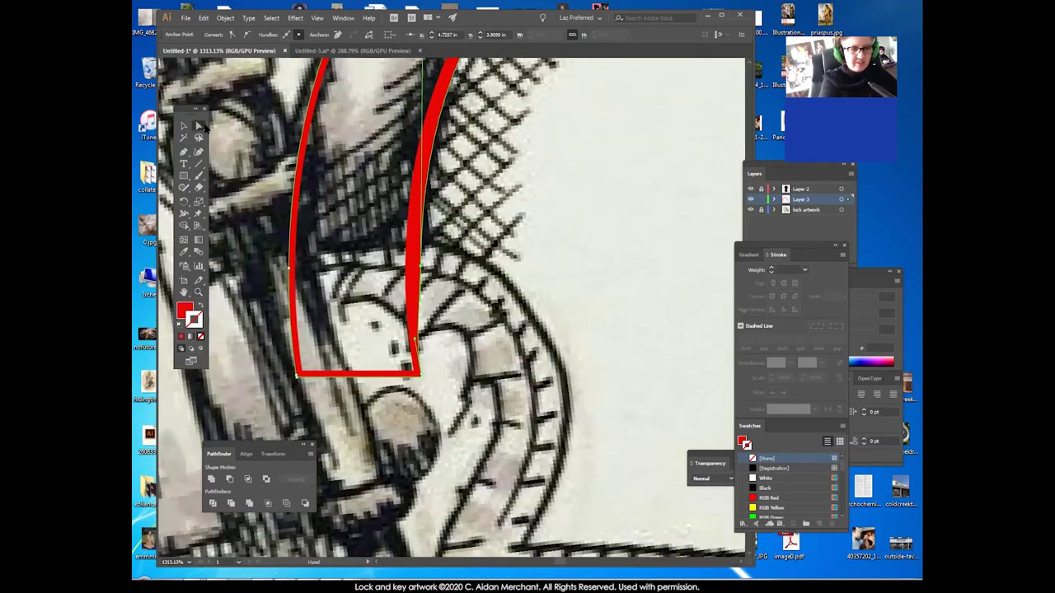
pyautogui.click(265, 284)
pyautogui.click(290, 279)
pyautogui.click(289, 267)
pyautogui.moveTo(289, 268); pyautogui.dragTo(299, 261)
pyautogui.moveTo(448, 248); pyautogui.dragTo(539, 193)
pyautogui.click(555, 236)
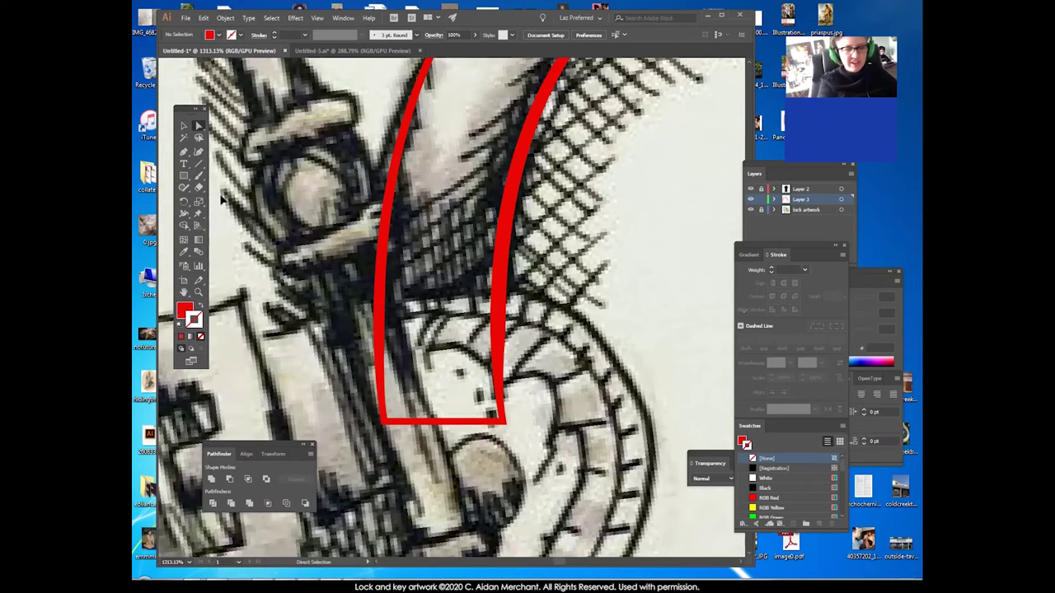
# Draw a closed red shadow shape with the Pen tool across the left leg, with a concave upper edge.
pyautogui.click(184, 152)
pyautogui.click(222, 154)
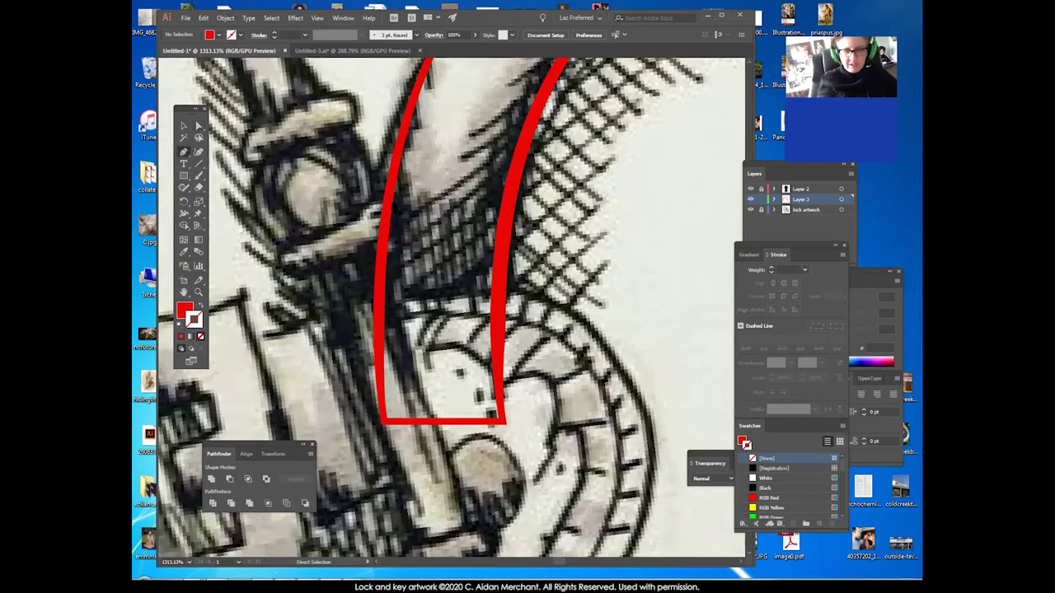
pyautogui.moveTo(463, 275); pyautogui.dragTo(495, 269)
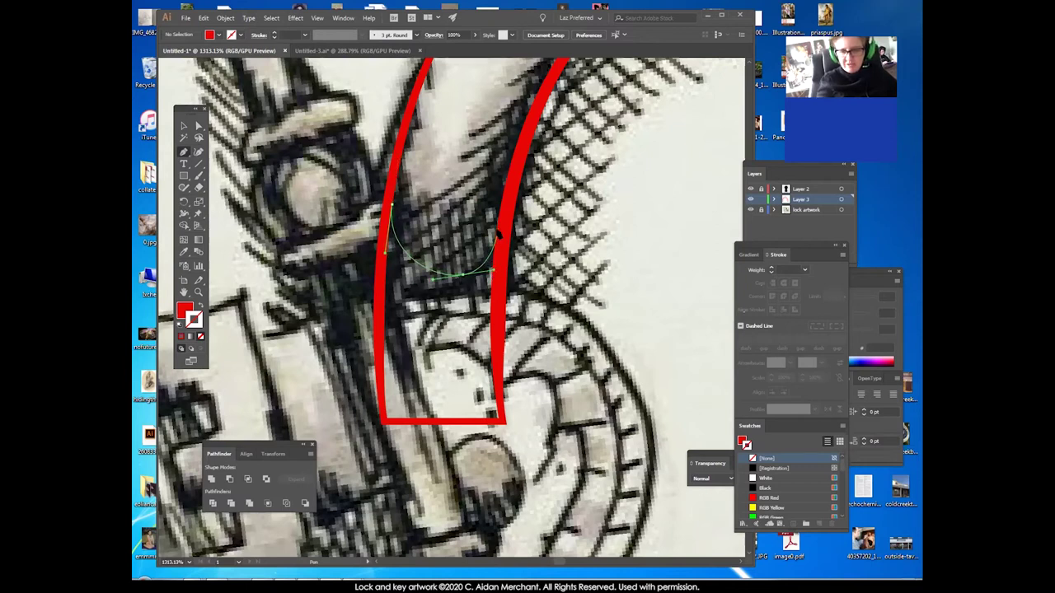
pyautogui.moveTo(494, 231); pyautogui.dragTo(501, 325)
pyautogui.click(497, 344)
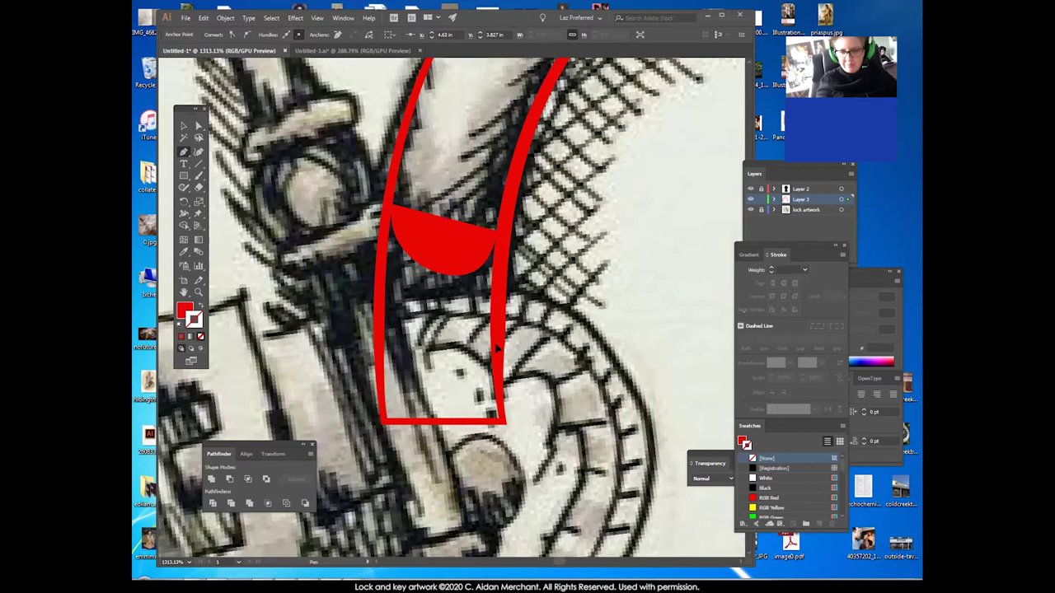
pyautogui.click(380, 347)
pyautogui.click(392, 204)
# Select the shadow shape together with the arch outline, unite them with Pathfinder, and deselect the result.
pyautogui.click(183, 126)
pyautogui.click(544, 215)
pyautogui.click(492, 288)
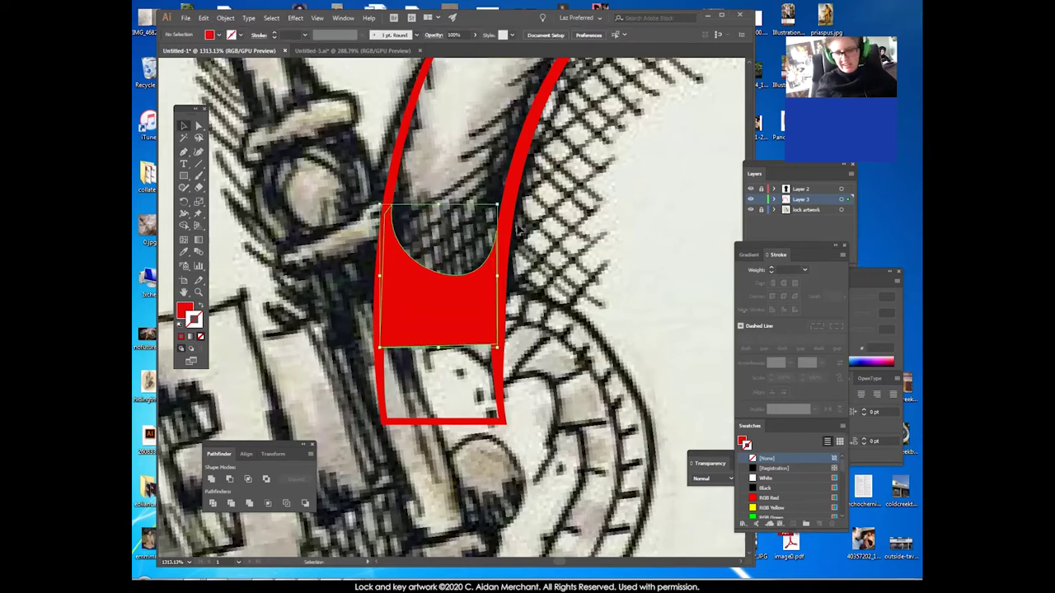
pyautogui.keyDown('shift'); pyautogui.click(516, 200); pyautogui.keyUp('shift')
pyautogui.click(213, 479)
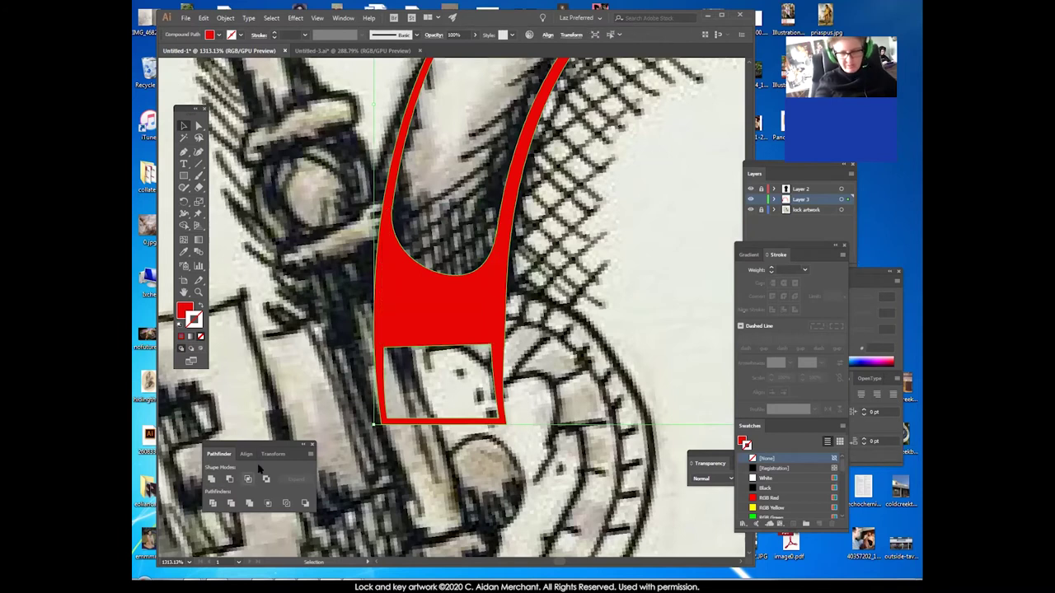
pyautogui.click(564, 285)
# Delete the leftover inner path below the shadow so the lower end of the left leg is solid red.
pyautogui.click(198, 125)
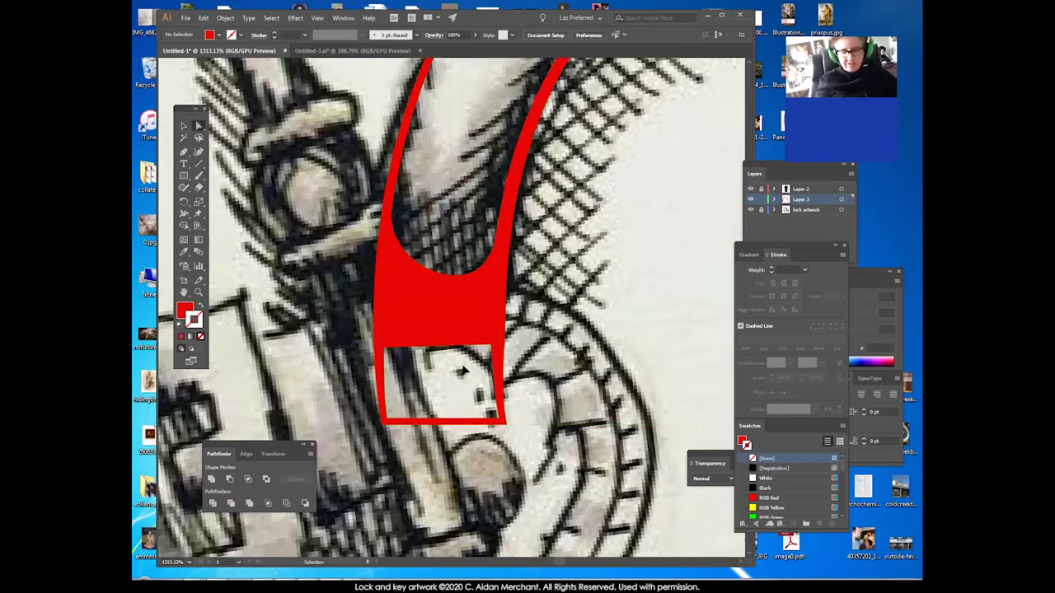
pyautogui.click(477, 350)
pyautogui.press('Delete')
# Adjust the anchors and handles of the shadow's concave upper edge so it blends smoothly into both leg lines.
pyautogui.click(458, 283)
pyautogui.click(462, 275)
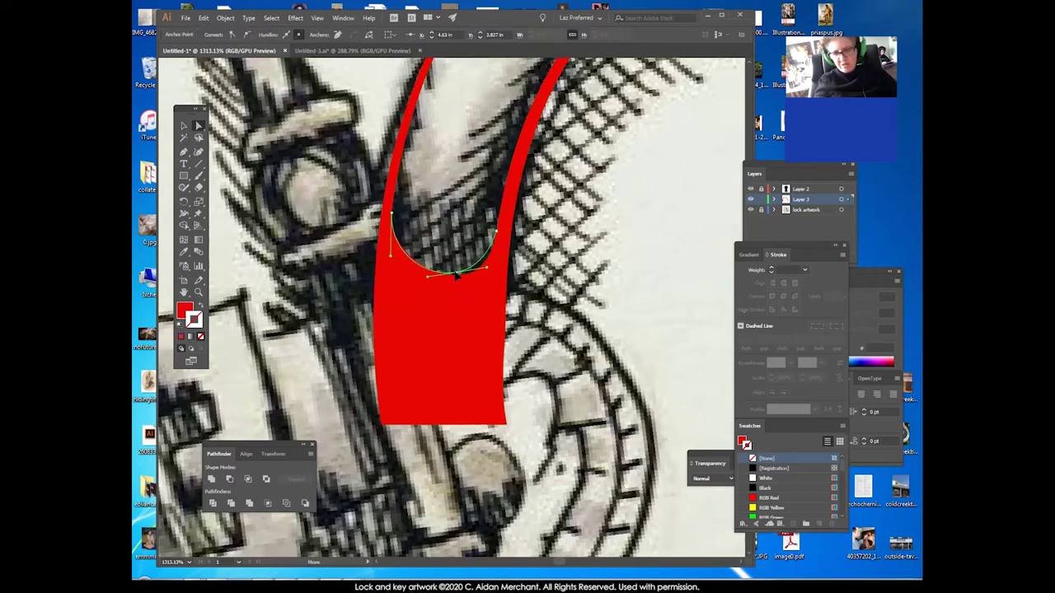
pyautogui.moveTo(391, 213); pyautogui.dragTo(392, 205)
pyautogui.moveTo(392, 248); pyautogui.dragTo(388, 255)
pyautogui.moveTo(496, 233); pyautogui.dragTo(499, 216)
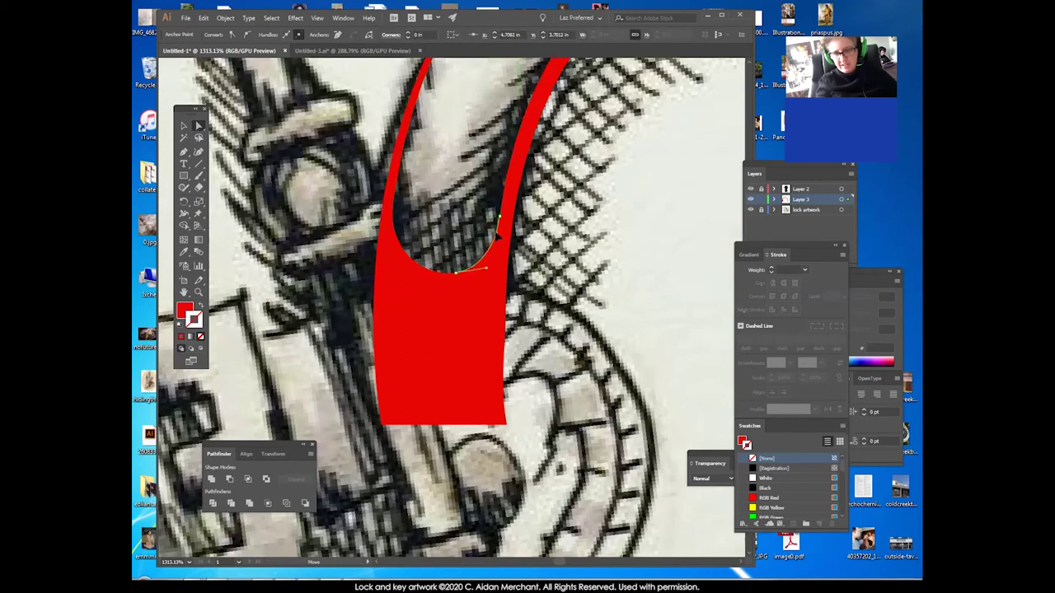
pyautogui.click(221, 328)
pyautogui.click(198, 292)
pyautogui.keyDown('alt'); pyautogui.click(567, 273); pyautogui.keyUp('alt')
pyautogui.keyDown('alt'); pyautogui.click(567, 273); pyautogui.keyUp('alt')
pyautogui.keyDown('alt'); pyautogui.click(567, 272); pyautogui.keyUp('alt')
pyautogui.moveTo(417, 302); pyautogui.dragTo(568, 257)
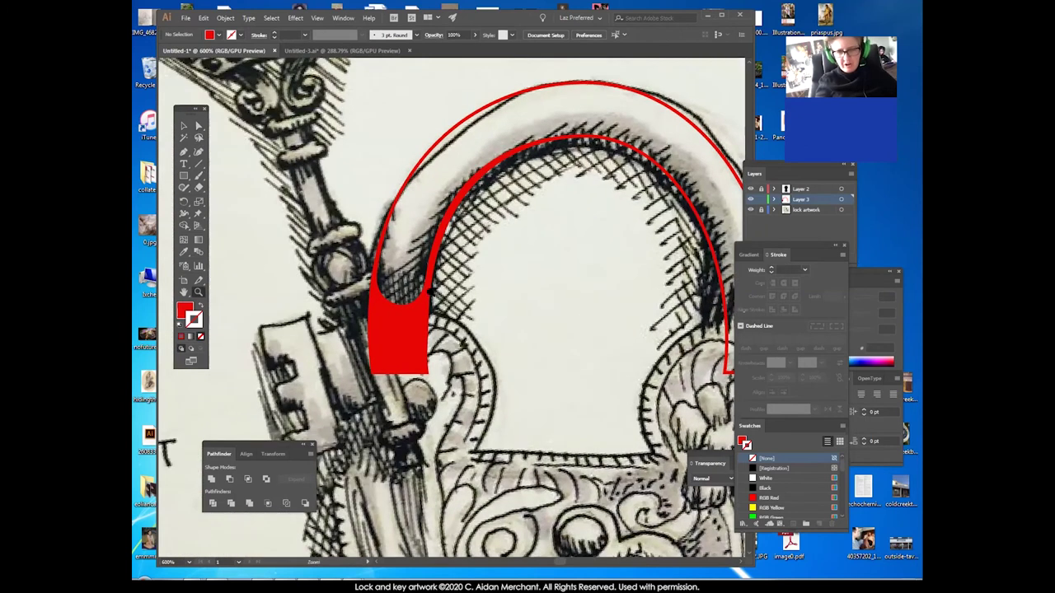
pyautogui.moveTo(384, 259); pyautogui.dragTo(395, 283)
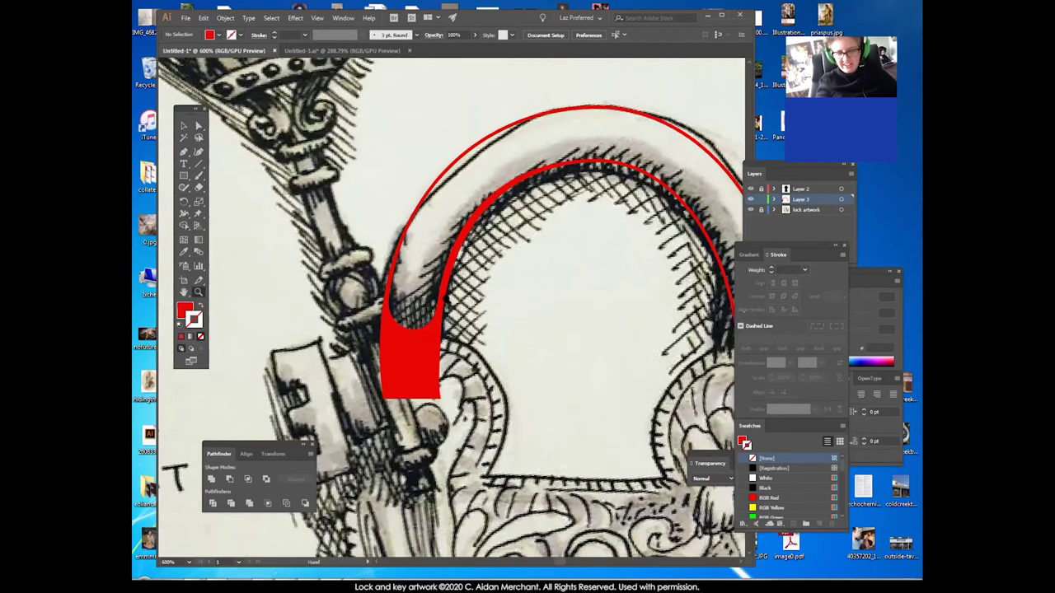
# Adjust the upper curve handle on the left leg's inner line to refine its taper above the shadow, and deselect it.
pyautogui.moveTo(405, 350); pyautogui.dragTo(403, 344)
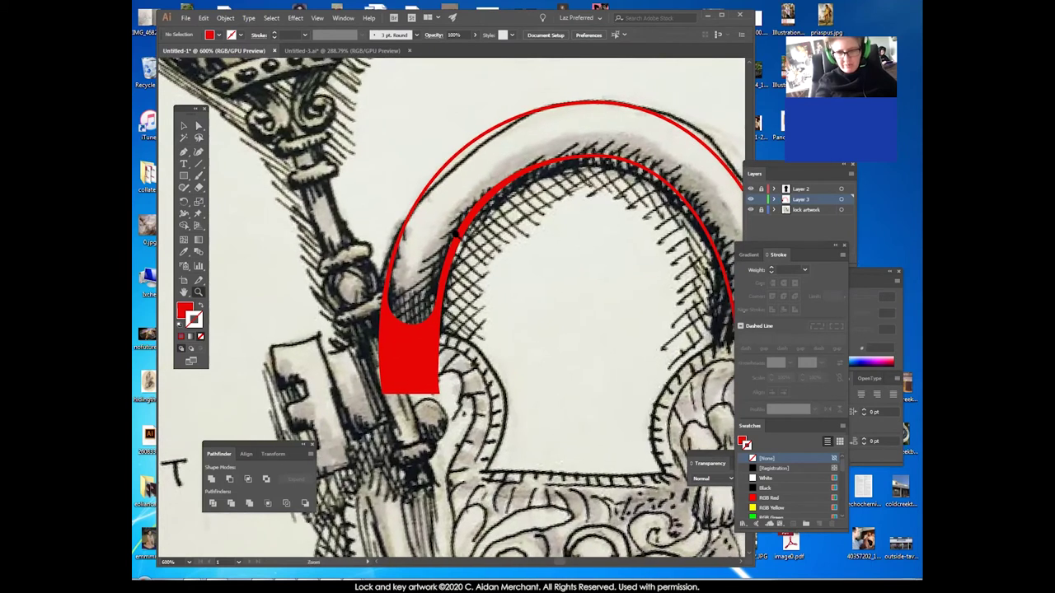
pyautogui.press('a')
pyautogui.click(454, 263)
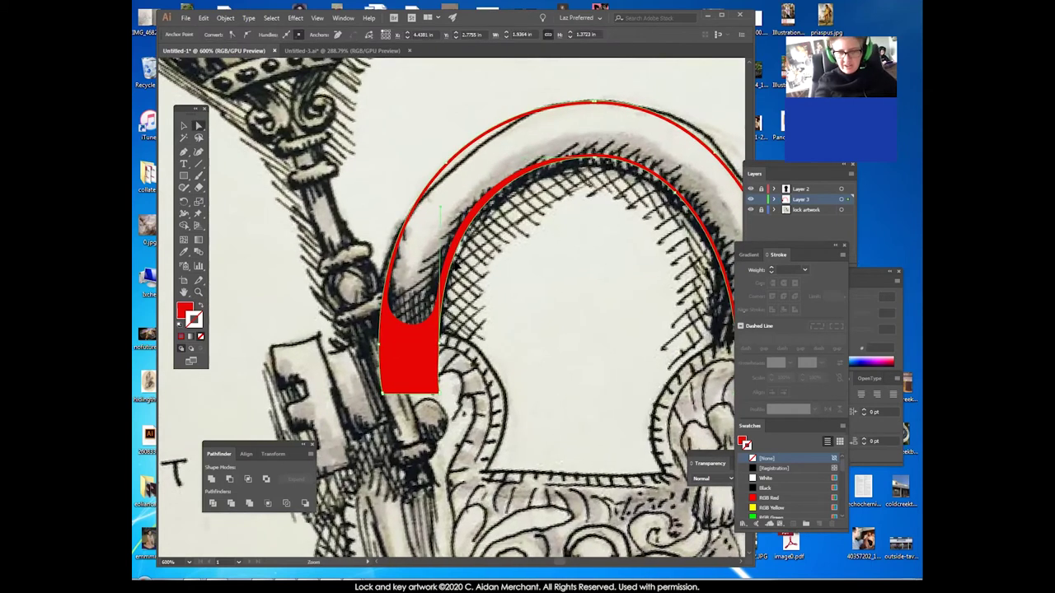
pyautogui.moveTo(439, 207); pyautogui.dragTo(436, 198)
pyautogui.click(472, 262)
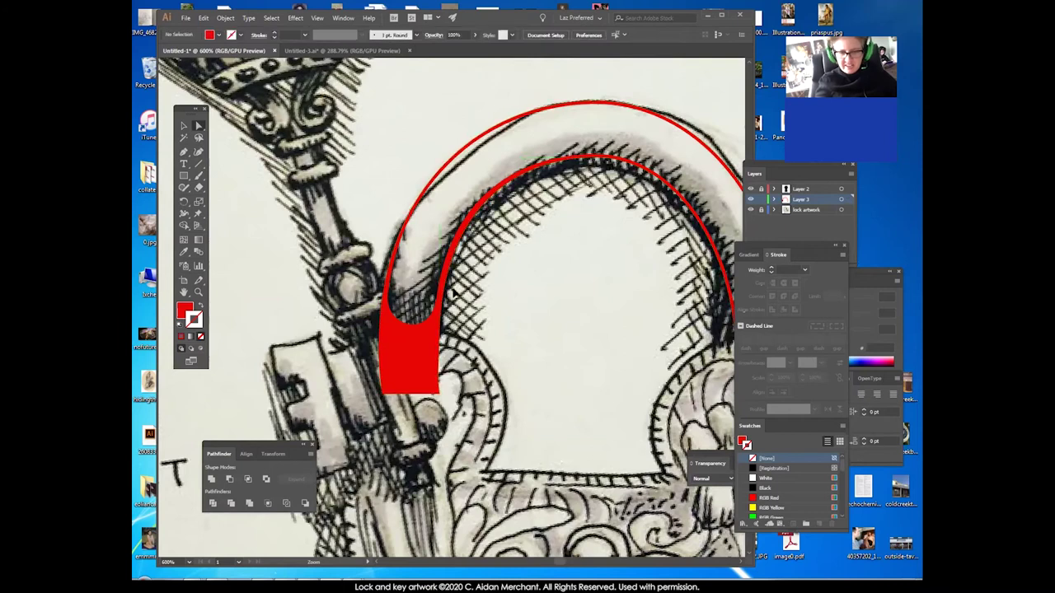
# Shift the anchor where the shadow's concave edge rises toward the left leg's inner line.
pyautogui.click(437, 310)
pyautogui.moveTo(436, 308); pyautogui.dragTo(431, 312)
pyautogui.click(424, 331)
pyautogui.click(199, 293)
pyautogui.moveTo(408, 275); pyautogui.dragTo(606, 383)
pyautogui.moveTo(593, 382); pyautogui.dragTo(545, 204)
pyautogui.click(199, 126)
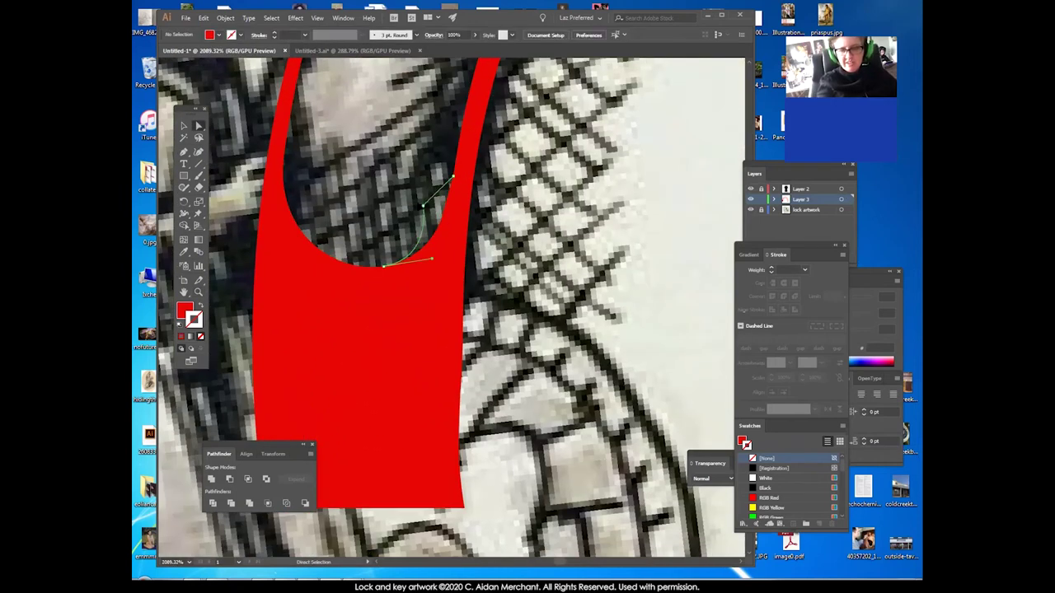
pyautogui.click(442, 218)
pyautogui.click(436, 213)
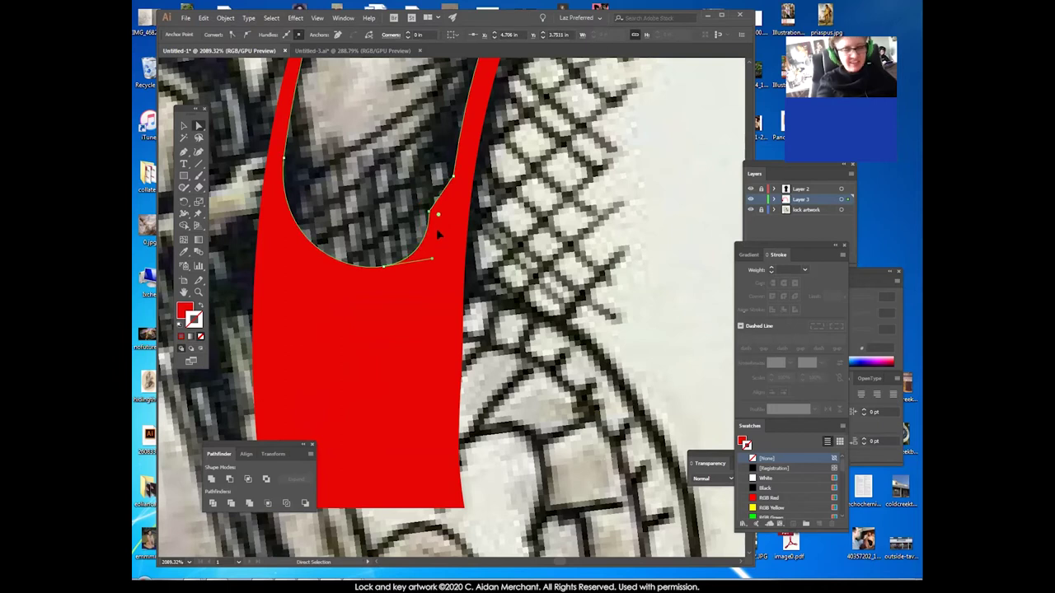
# Remove the kinked anchor from the shadow's concave edge with the Delete Anchor Point tool, and lengthen the bottom anchor's handle to round the curve.
pyautogui.press('Delete')
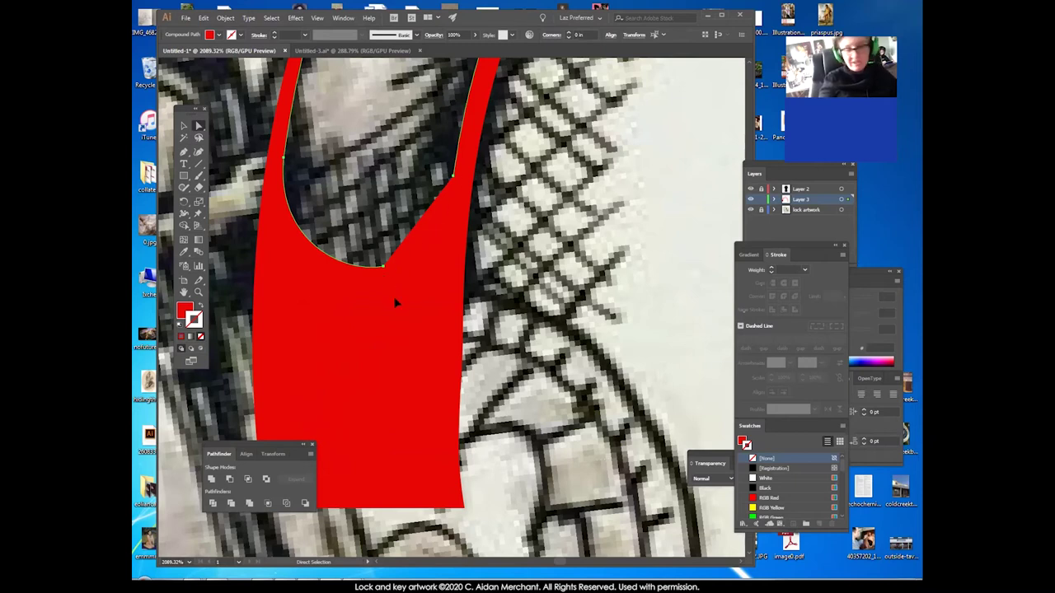
pyautogui.hotkey('ctrl', 'z')
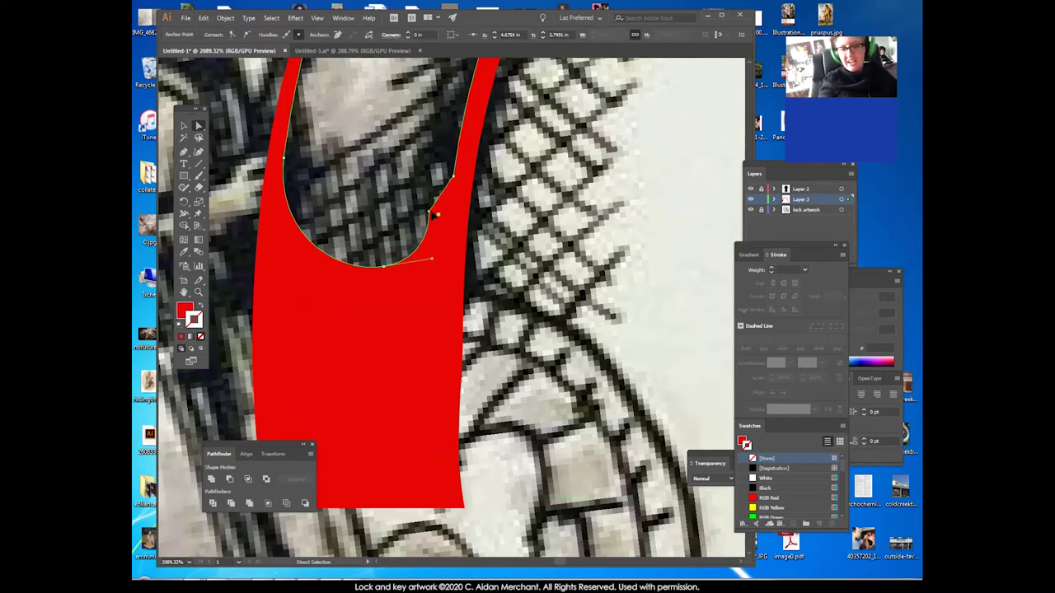
pyautogui.click(428, 211)
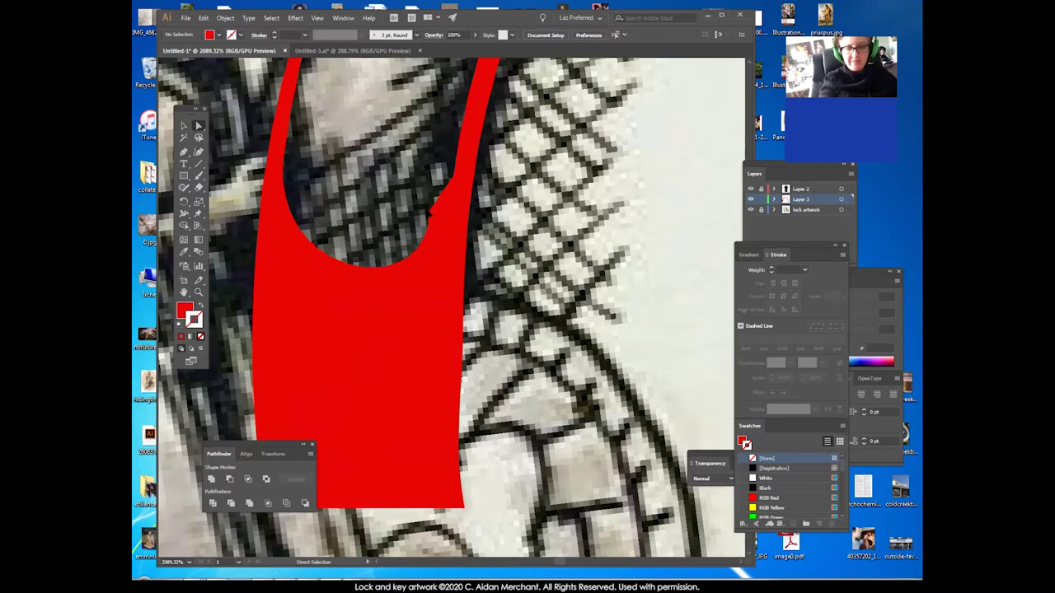
pyautogui.click(430, 213)
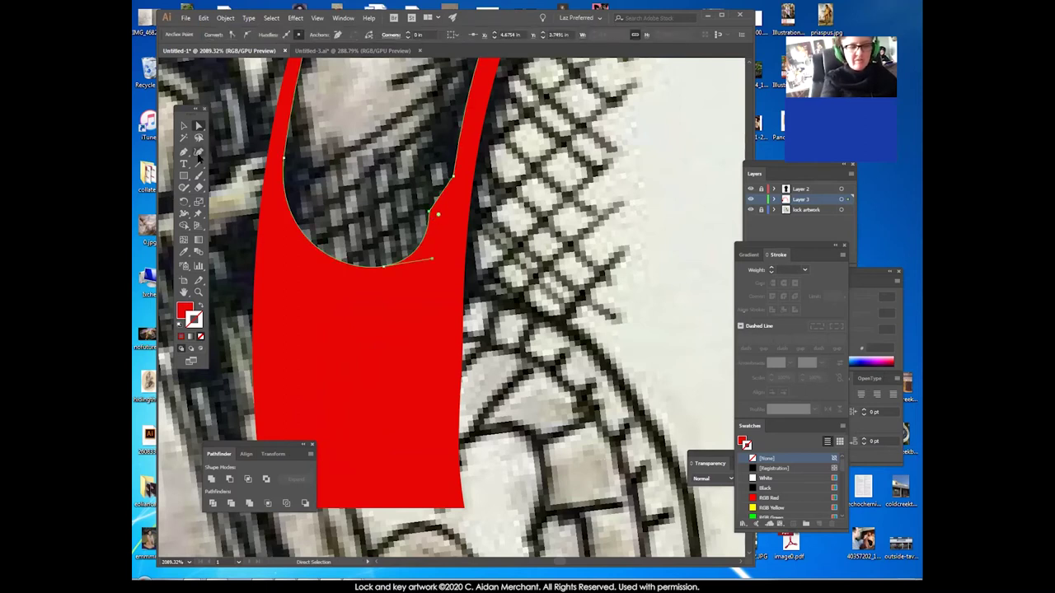
pyautogui.click(184, 152)
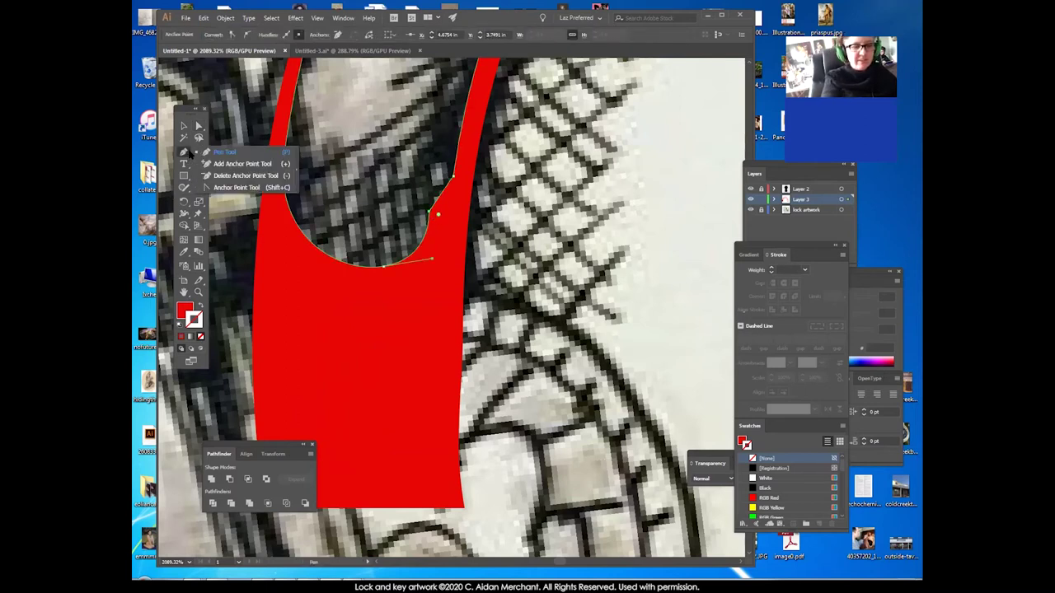
pyautogui.click(247, 175)
pyautogui.click(429, 213)
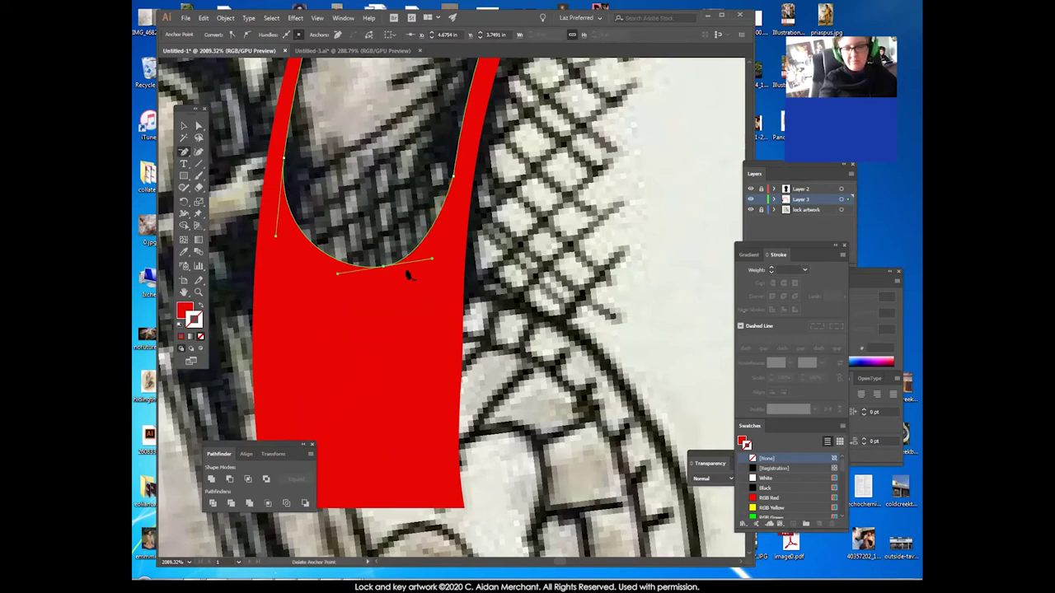
pyautogui.moveTo(432, 259); pyautogui.dragTo(443, 258)
pyautogui.click(512, 228)
# Add an anchor point to the arch-opening side of the left leg's inner line, above the shadow shape.
pyautogui.press('space')
pyautogui.moveTo(435, 179); pyautogui.dragTo(453, 201)
pyautogui.moveTo(481, 290); pyautogui.dragTo(378, 544)
pyautogui.click(426, 258)
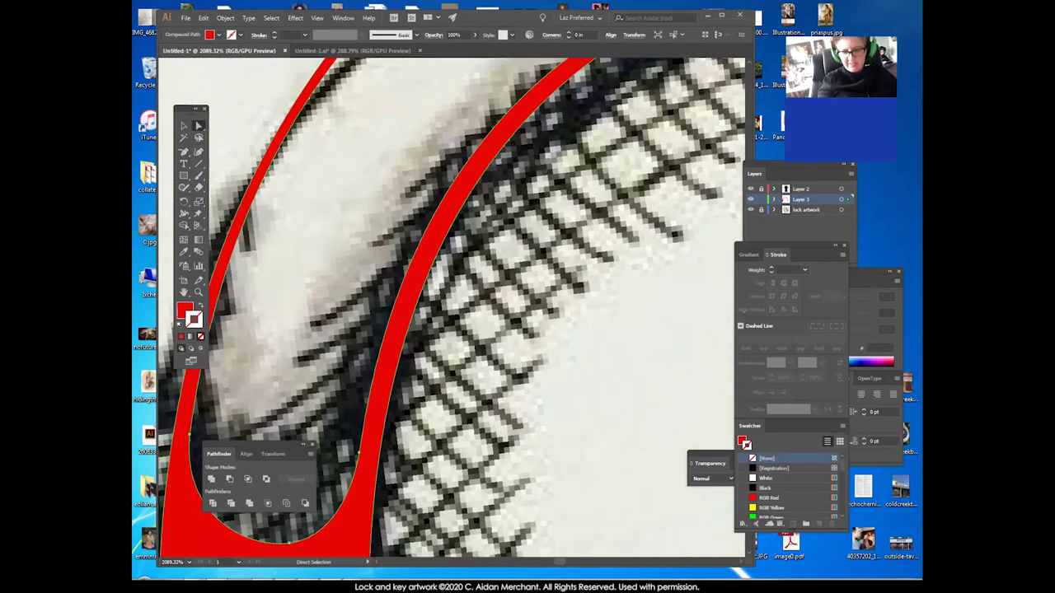
pyautogui.click(199, 293)
pyautogui.keyDown('alt'); pyautogui.click(528, 249); pyautogui.keyUp('alt')
pyautogui.keyDown('alt'); pyautogui.click(518, 259); pyautogui.keyUp('alt')
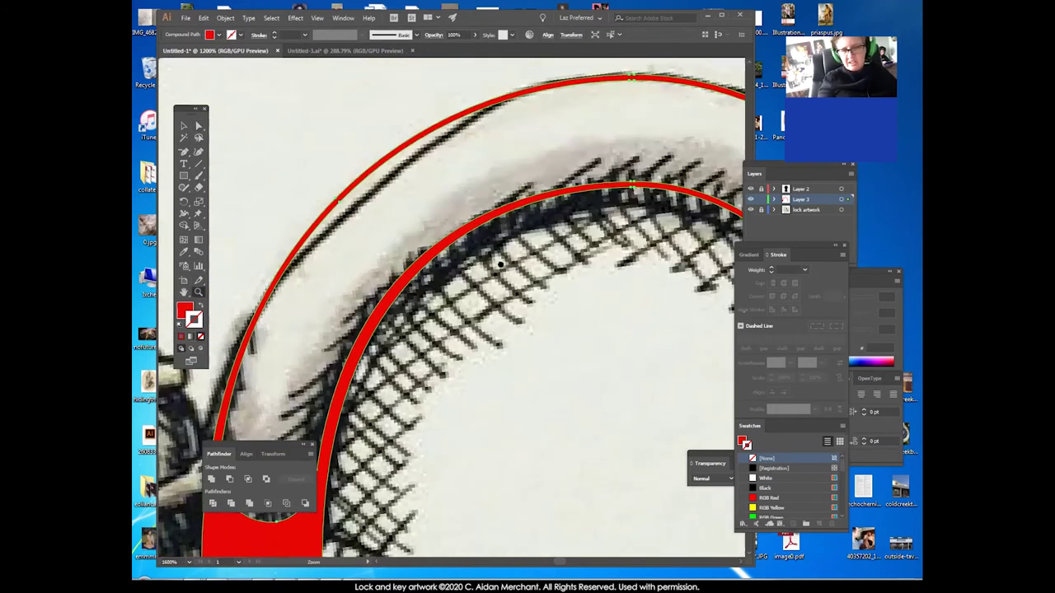
pyautogui.press('space')
pyautogui.moveTo(538, 197); pyautogui.dragTo(551, 69)
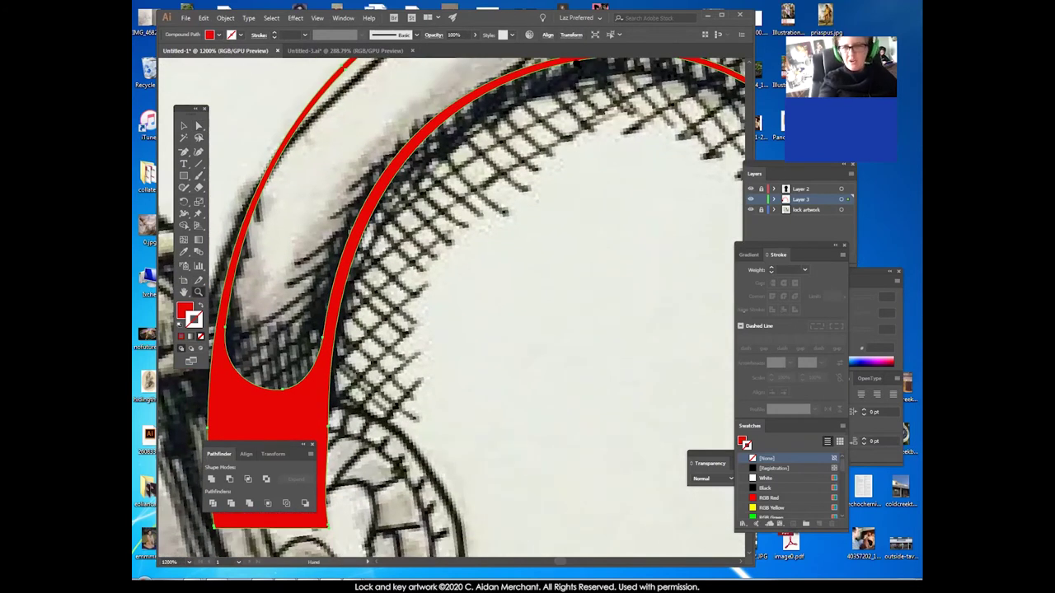
pyautogui.moveTo(184, 153); pyautogui.dragTo(221, 165)
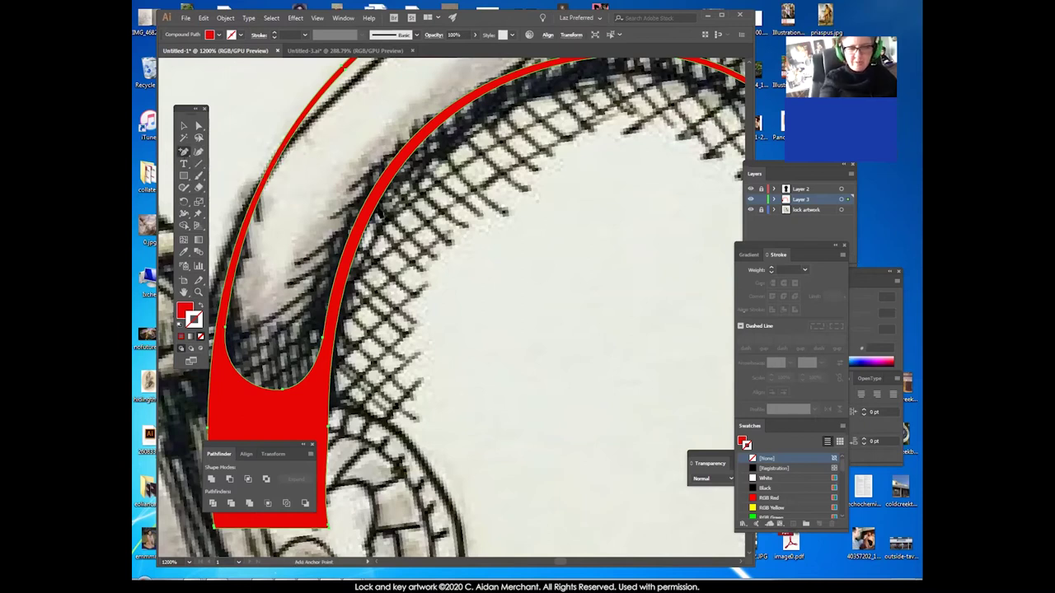
pyautogui.click(378, 213)
# Reposition the added anchor on the left leg's inner line to vary the line's thickness above the shadow.
pyautogui.click(197, 126)
pyautogui.moveTo(377, 205); pyautogui.dragTo(371, 200)
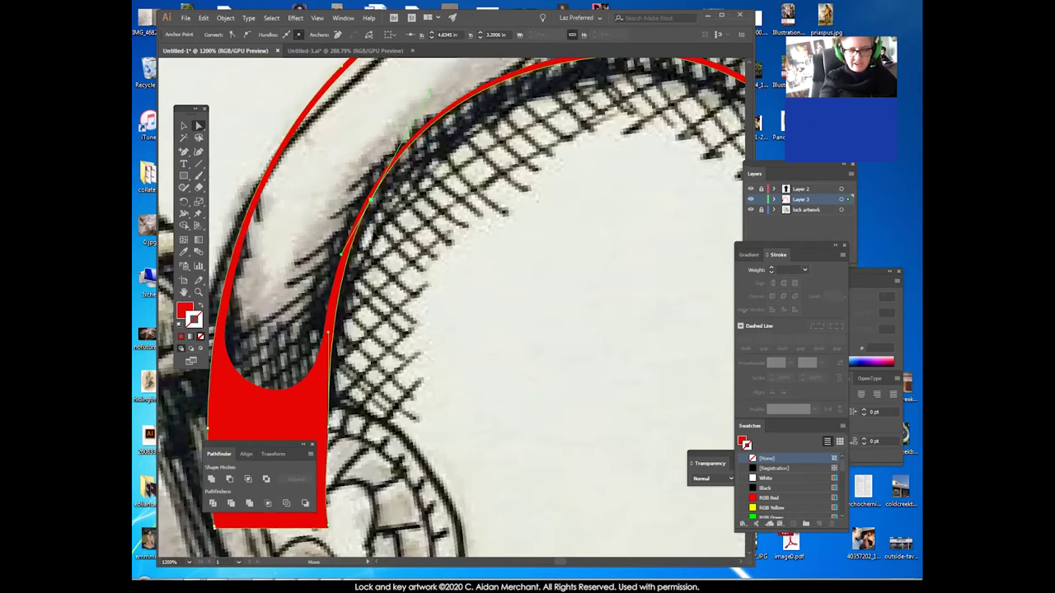
pyautogui.moveTo(521, 112); pyautogui.dragTo(424, 203)
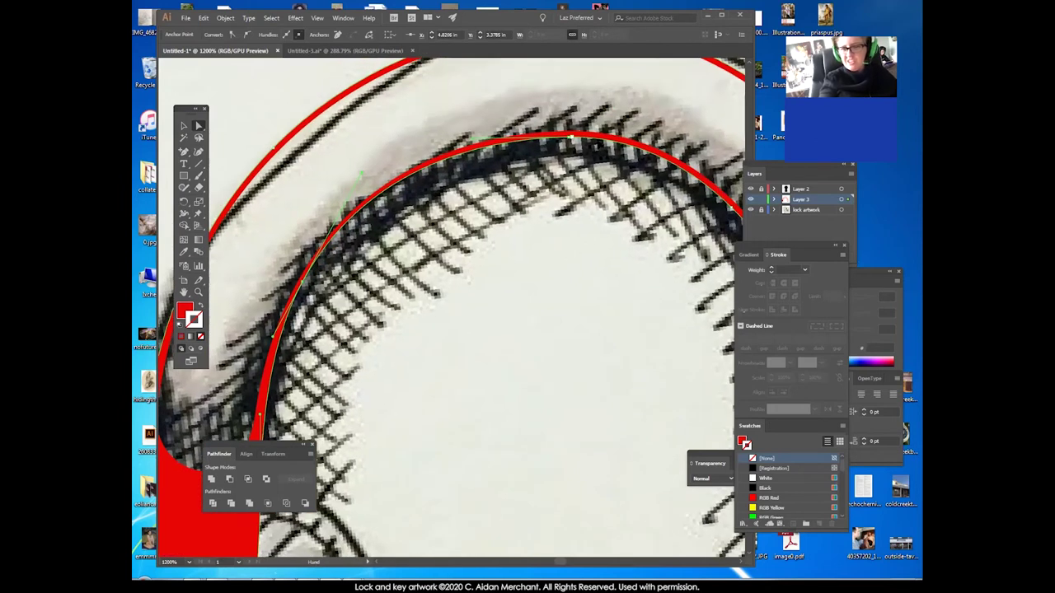
pyautogui.moveTo(302, 282); pyautogui.dragTo(450, 74)
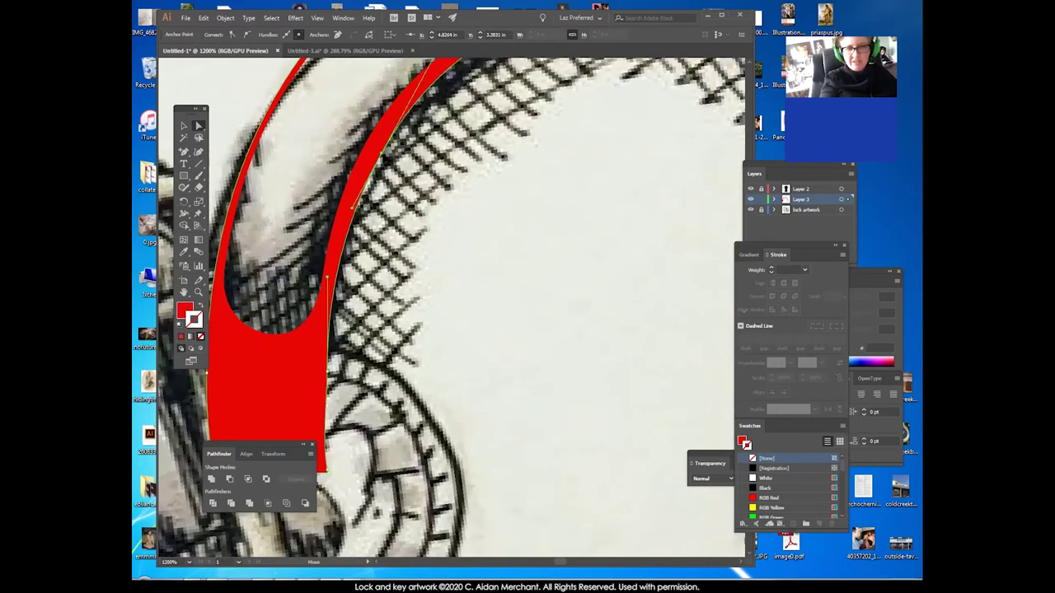
# Try to remove the added anchor with the Delete Anchor Point tool, and undo that together with the last anchor move.
pyautogui.moveTo(184, 153); pyautogui.dragTo(227, 174)
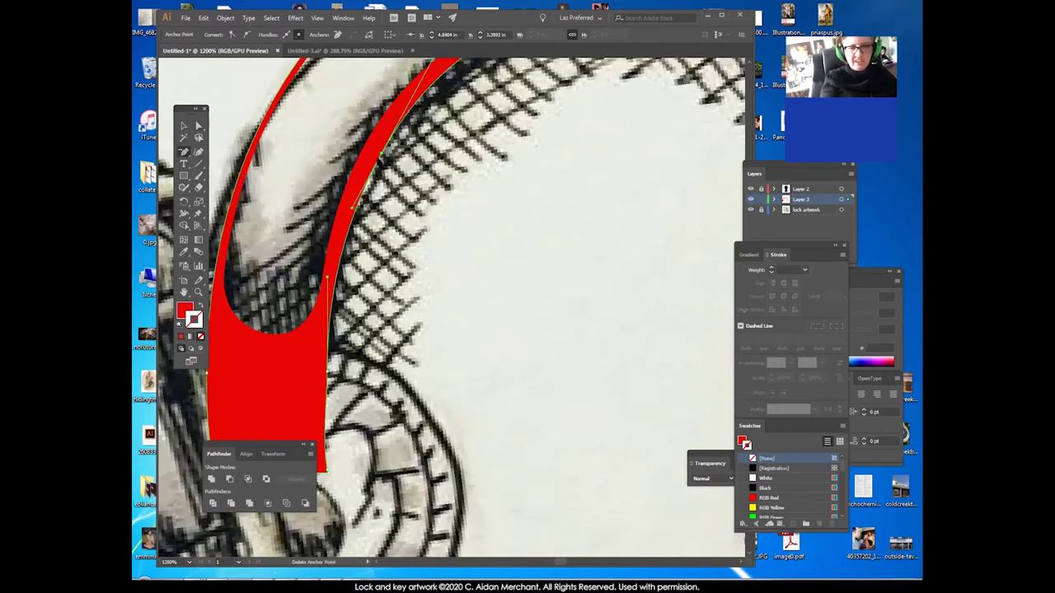
pyautogui.click(381, 160)
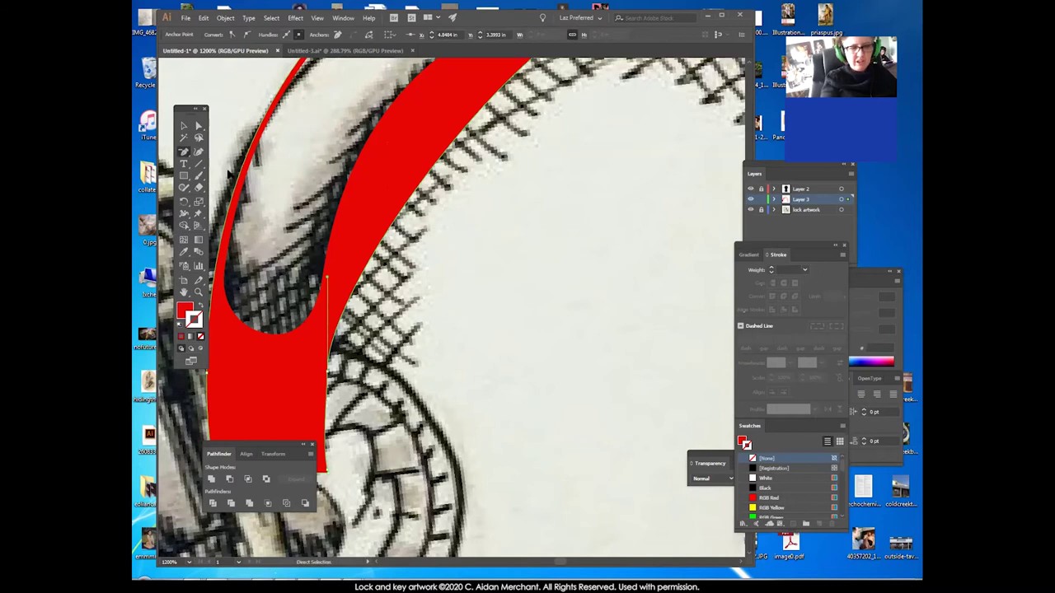
pyautogui.hotkey('ctrl', 'z')
pyautogui.hotkey('ctrl', 'z')
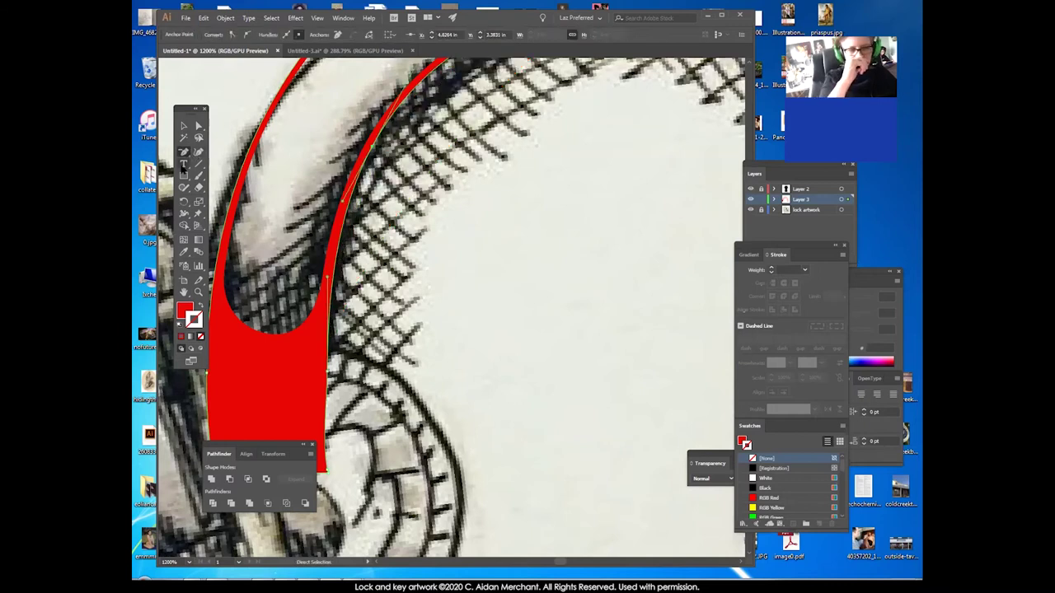
# Nudge the added anchor on the left leg's inner line slightly to smooth the curve, and deselect the path.
pyautogui.click(199, 126)
pyautogui.click(386, 178)
pyautogui.moveTo(418, 220); pyautogui.dragTo(421, 427)
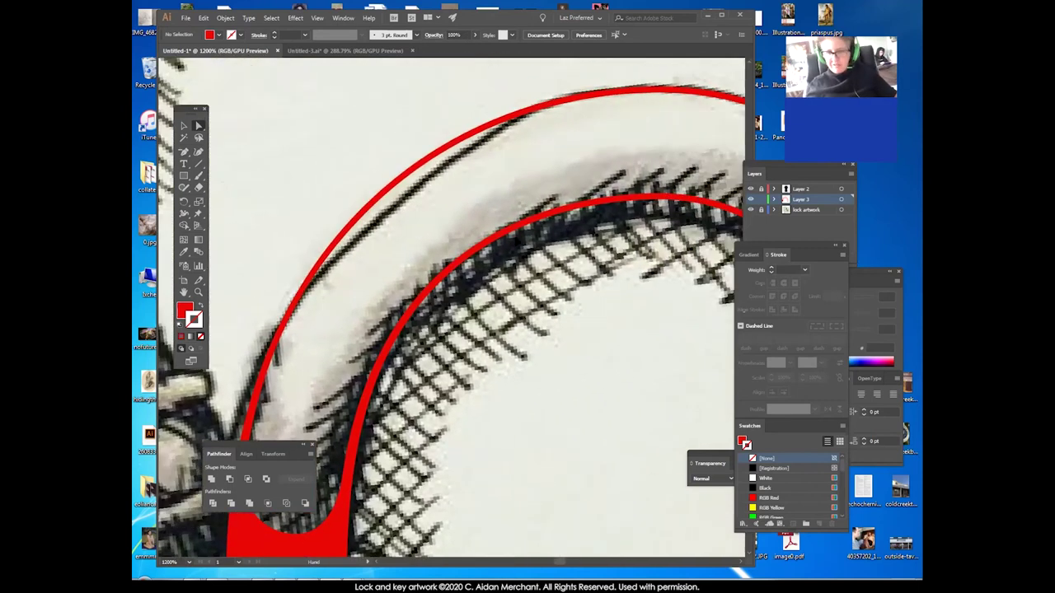
pyautogui.click(201, 293)
pyautogui.keyDown('alt'); pyautogui.click(511, 293); pyautogui.keyUp('alt')
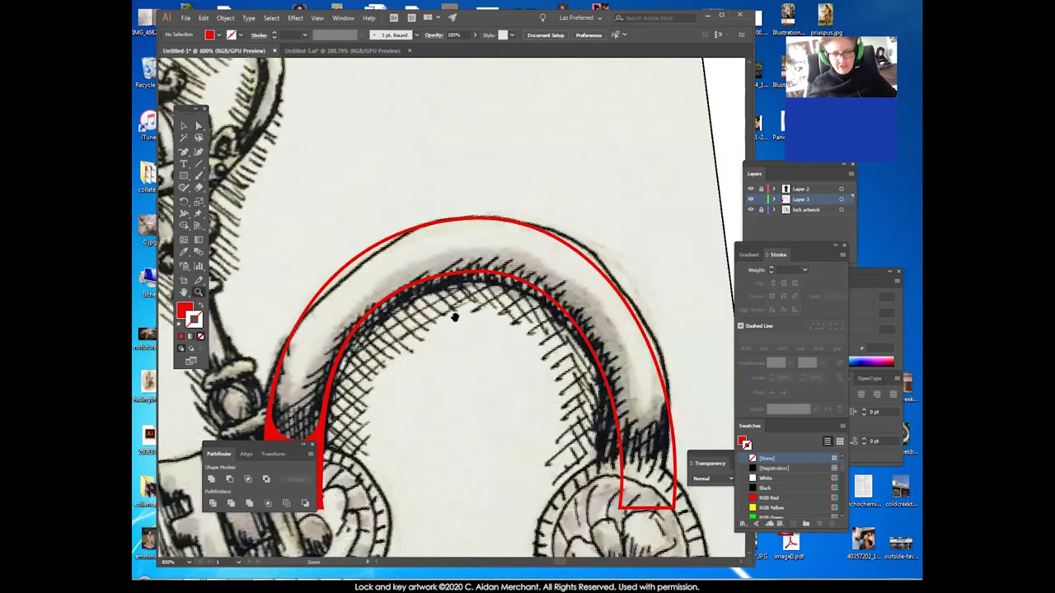
pyautogui.moveTo(455, 315); pyautogui.dragTo(545, 197)
pyautogui.click(199, 127)
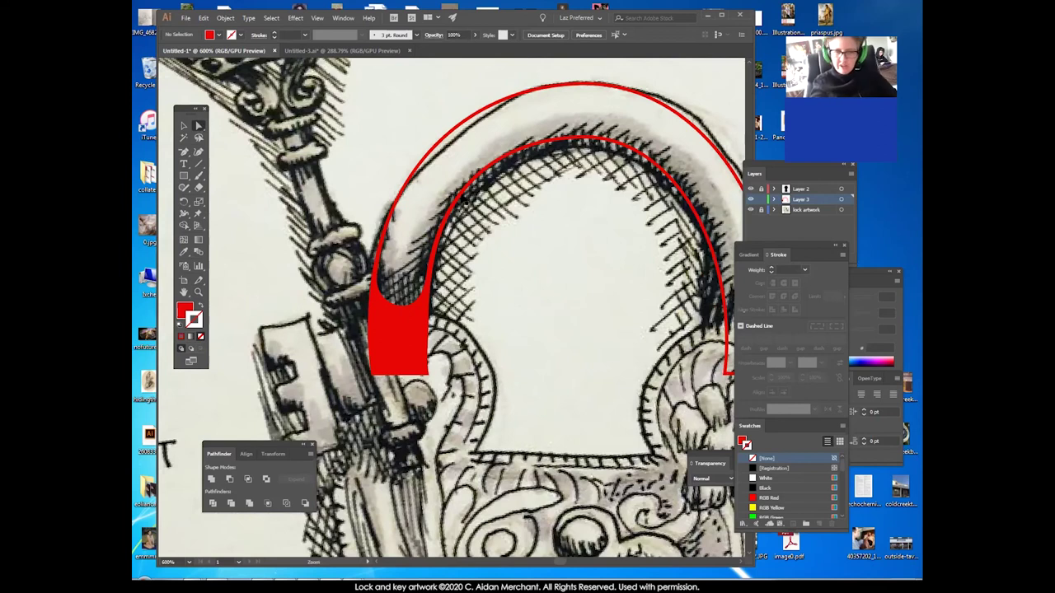
pyautogui.click(451, 212)
pyautogui.click(450, 212)
pyautogui.moveTo(451, 212); pyautogui.dragTo(451, 213)
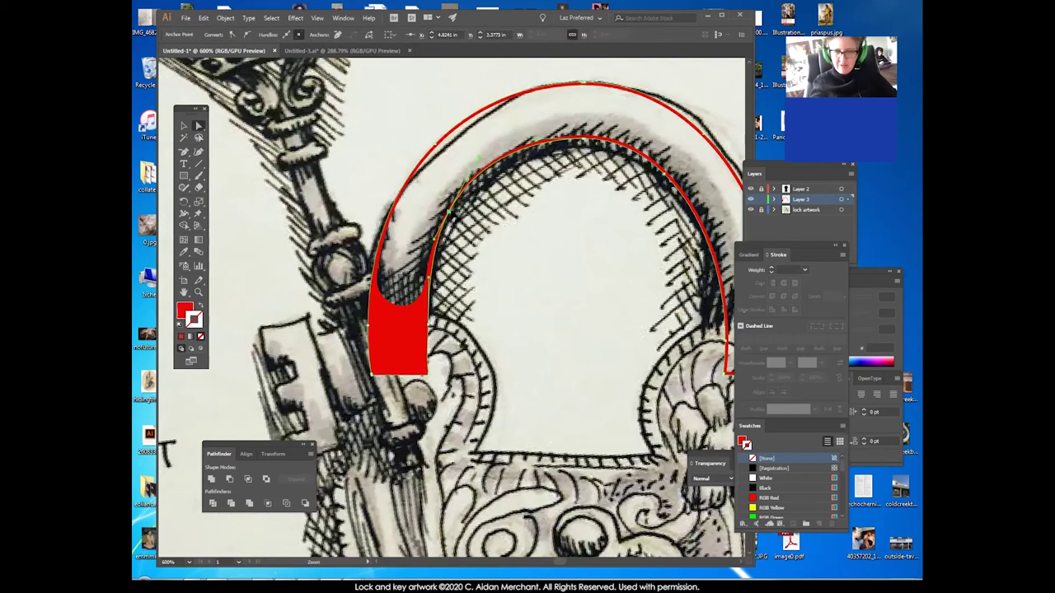
pyautogui.click(443, 272)
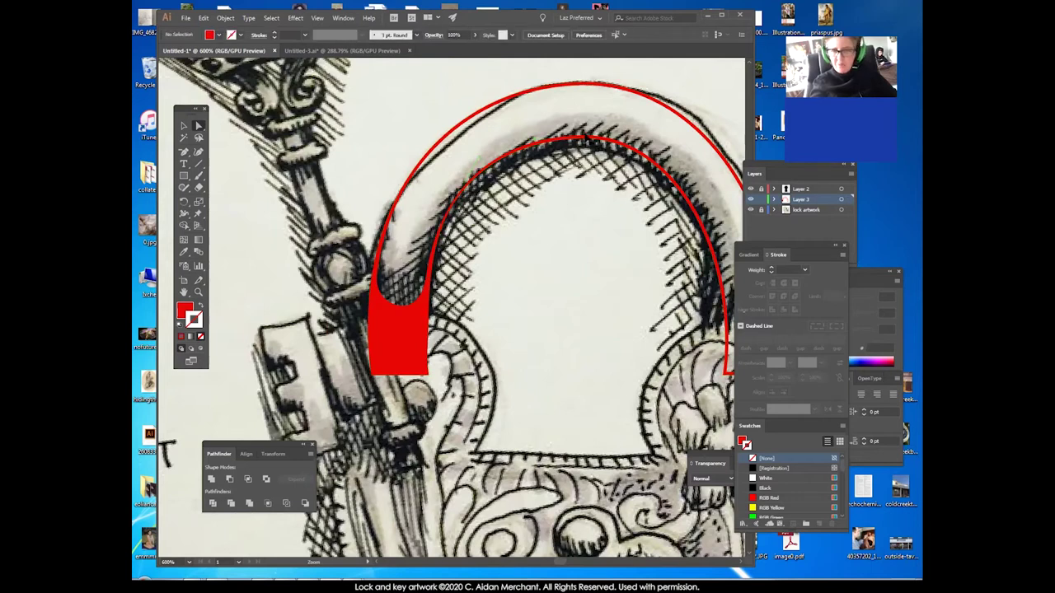
# Try to move the anchor on the left leg's outer edge inward, and undo the changes to it.
pyautogui.click(377, 259)
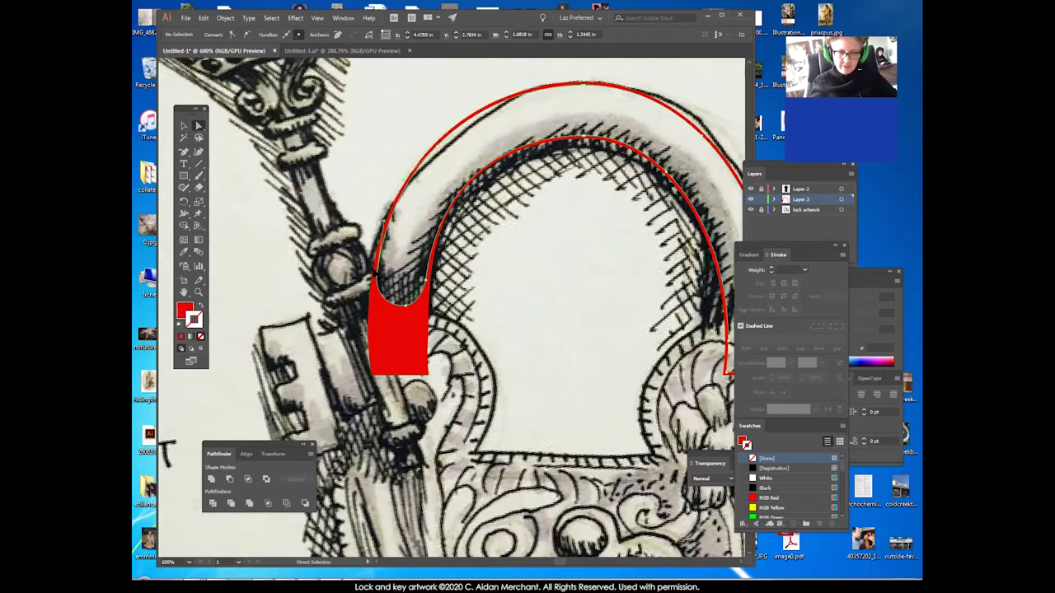
pyautogui.moveTo(368, 325)
pyautogui.mouseDown()
pyautogui.moveTo(329, 314)
pyautogui.moveTo(372, 323)
pyautogui.mouseUp()
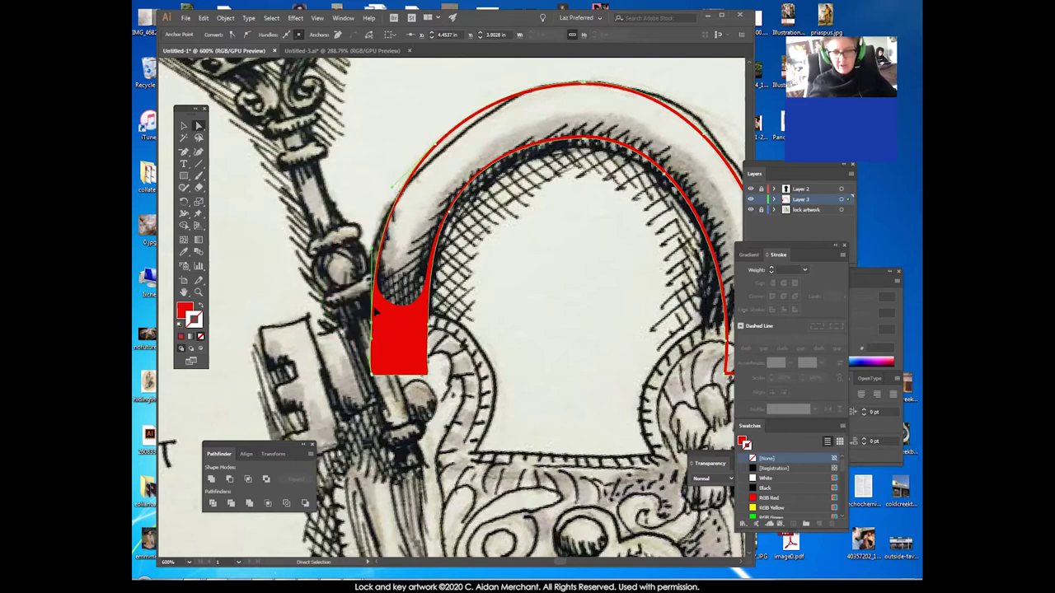
pyautogui.click(200, 292)
pyautogui.moveTo(352, 223); pyautogui.dragTo(468, 275)
pyautogui.moveTo(468, 256); pyautogui.dragTo(453, 220)
pyautogui.click(197, 126)
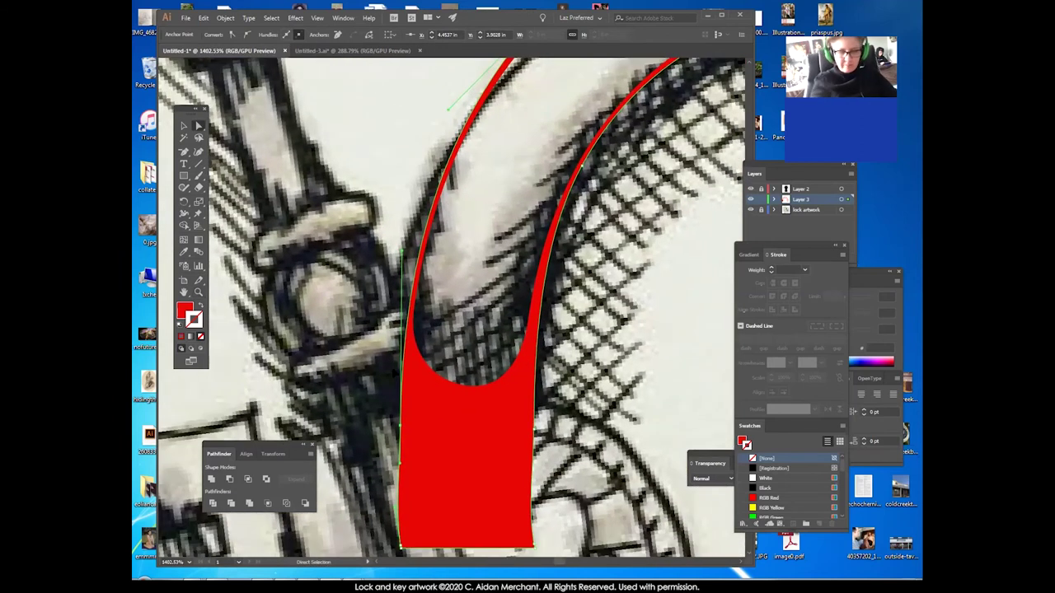
pyautogui.moveTo(402, 426)
pyautogui.mouseDown()
pyautogui.moveTo(375, 426)
pyautogui.moveTo(400, 428)
pyautogui.mouseUp()
pyautogui.hotkey('ctrl', 'z')
pyautogui.hotkey('ctrl', 'z')
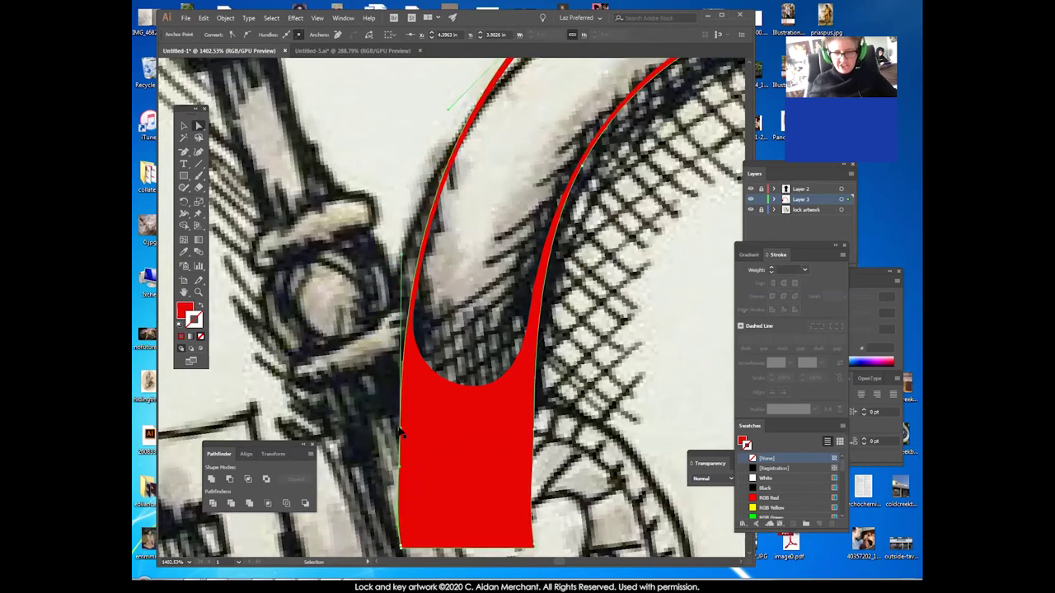
# Move the left leg's outer edge anchor outward to thicken the outer line, and adjust the adjoining handle on the hollow's outer side.
pyautogui.moveTo(401, 427)
pyautogui.mouseDown()
pyautogui.moveTo(361, 429)
pyautogui.moveTo(400, 423)
pyautogui.moveTo(390, 424)
pyautogui.mouseUp()
pyautogui.click(433, 356)
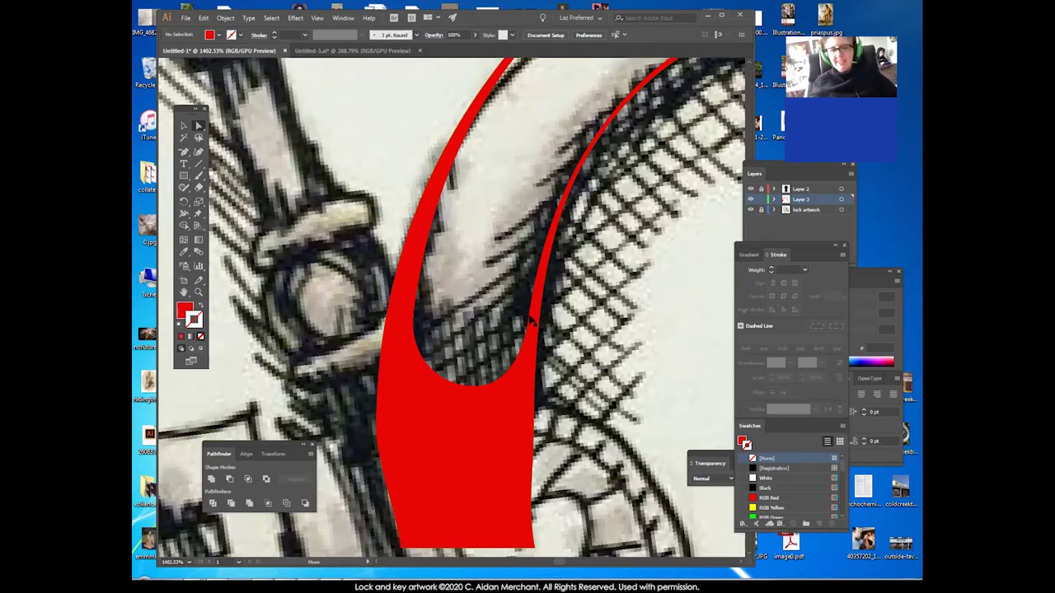
pyautogui.click(434, 213)
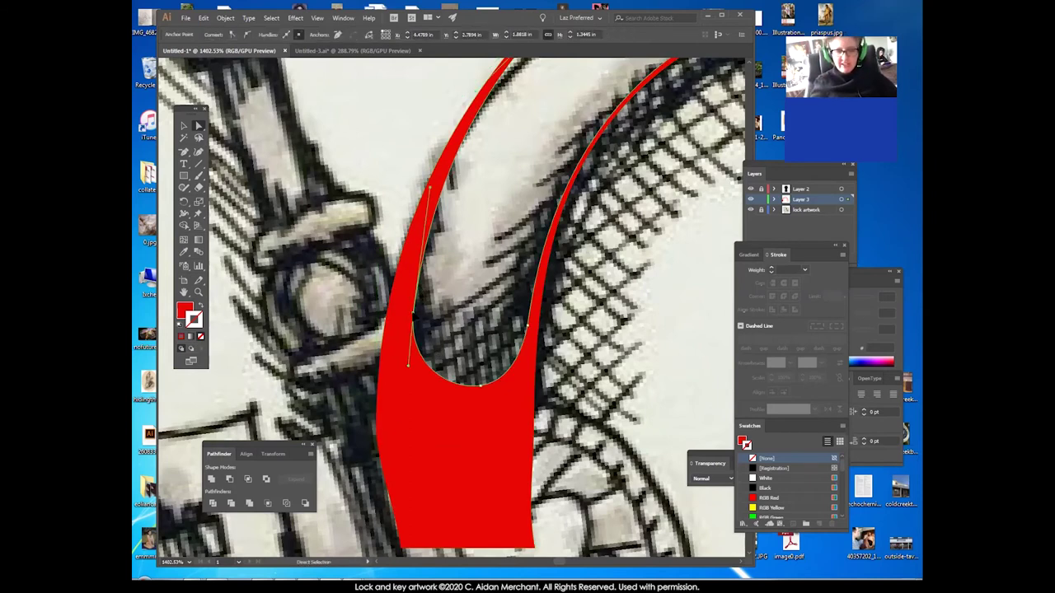
pyautogui.moveTo(429, 188); pyautogui.dragTo(435, 198)
pyautogui.click(437, 223)
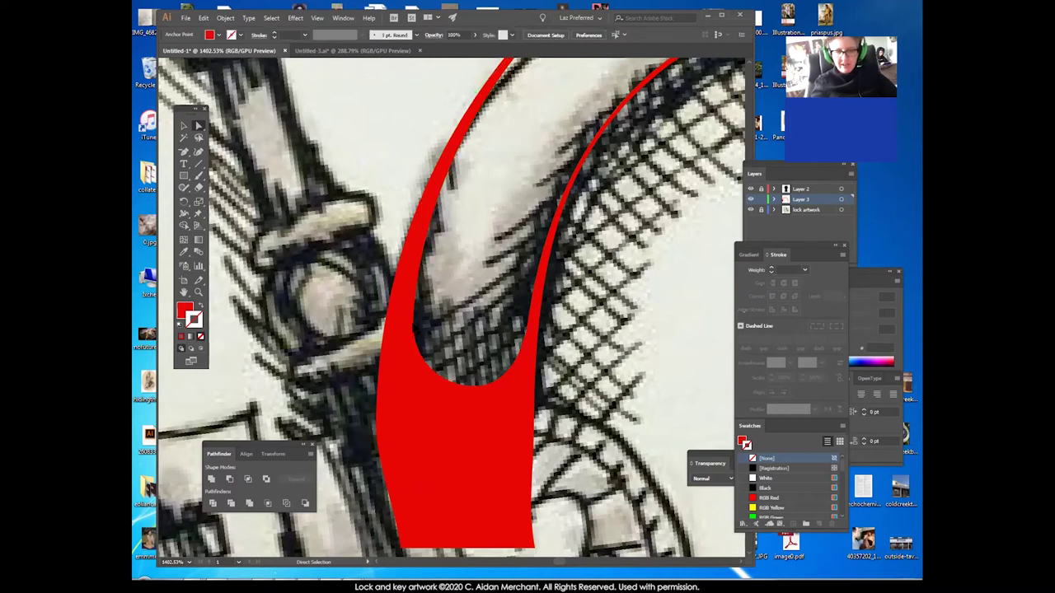
# Try moving the whole red shackle outline away from the sketch with the Selection tool, and undo the move.
pyautogui.moveTo(432, 304); pyautogui.dragTo(324, 445)
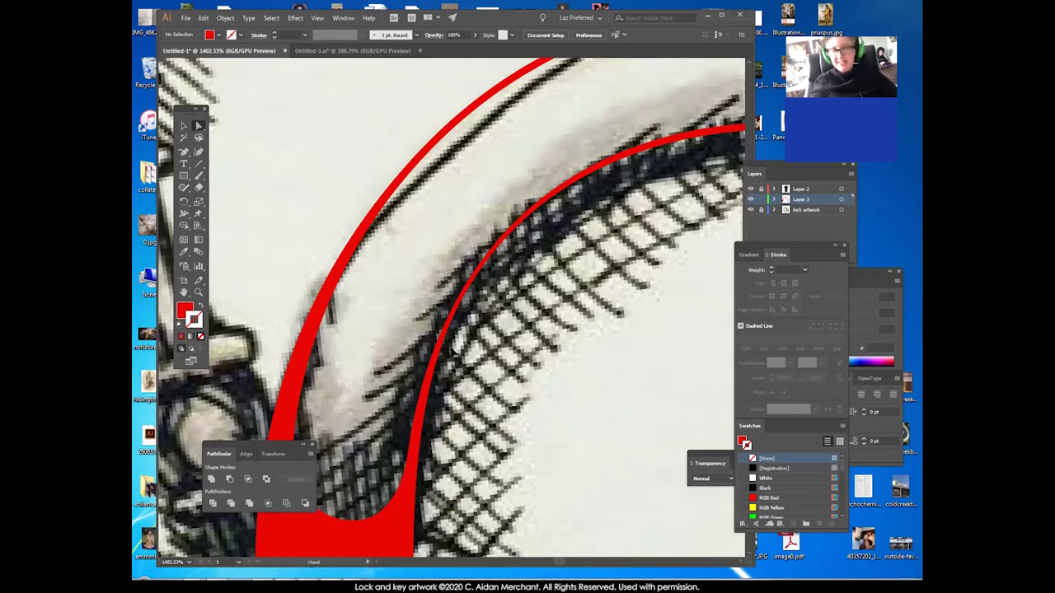
pyautogui.click(199, 292)
pyautogui.keyDown('alt'); pyautogui.click(518, 305); pyautogui.keyUp('alt')
pyautogui.keyDown('alt'); pyautogui.click(519, 306); pyautogui.keyUp('alt')
pyautogui.keyDown('alt'); pyautogui.click(494, 318); pyautogui.keyUp('alt')
pyautogui.moveTo(482, 330); pyautogui.dragTo(546, 222)
pyautogui.click(186, 125)
pyautogui.moveTo(397, 327); pyautogui.dragTo(520, 285)
pyautogui.hotkey('ctrl', 'z')
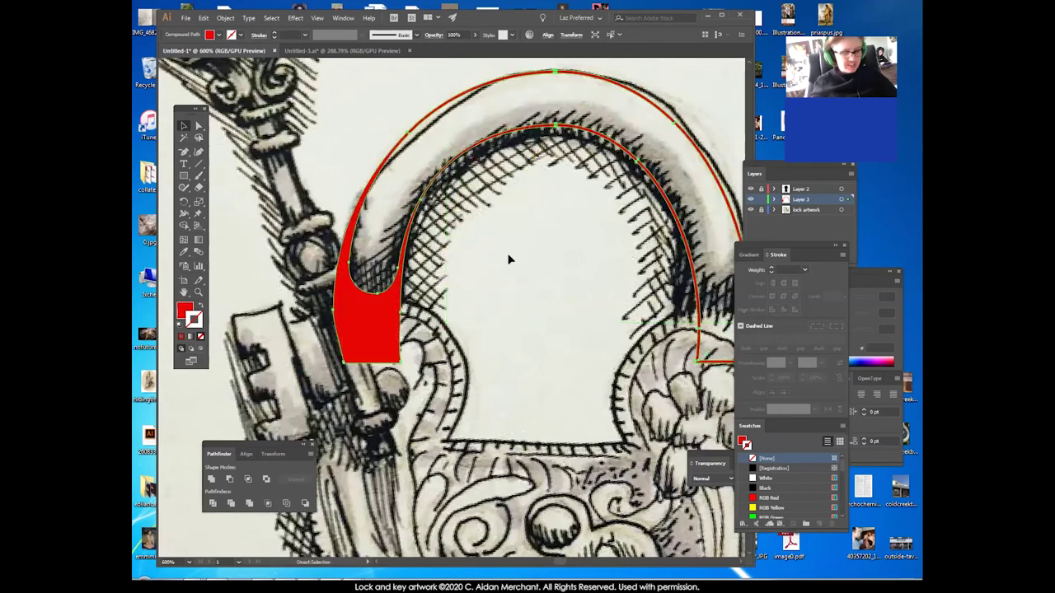
# Move the inner edge anchors of the right leg, including the bottom corner, inward to follow the sketch, and adjust the adjoining curve.
pyautogui.click(524, 339)
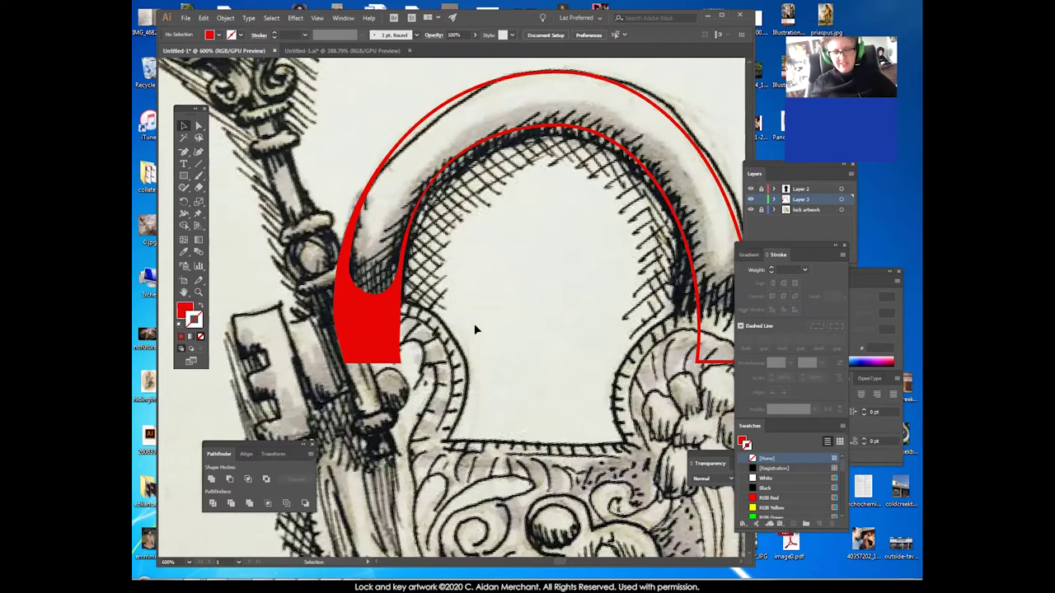
pyautogui.moveTo(520, 299); pyautogui.dragTo(358, 305)
pyautogui.press('a')
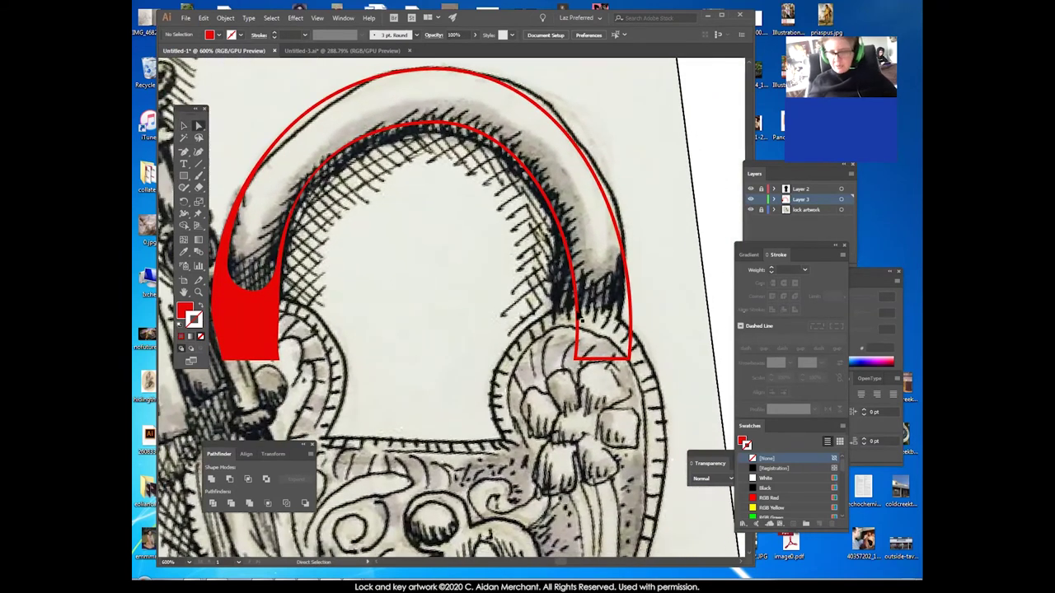
pyautogui.click(578, 323)
pyautogui.moveTo(578, 324); pyautogui.dragTo(557, 323)
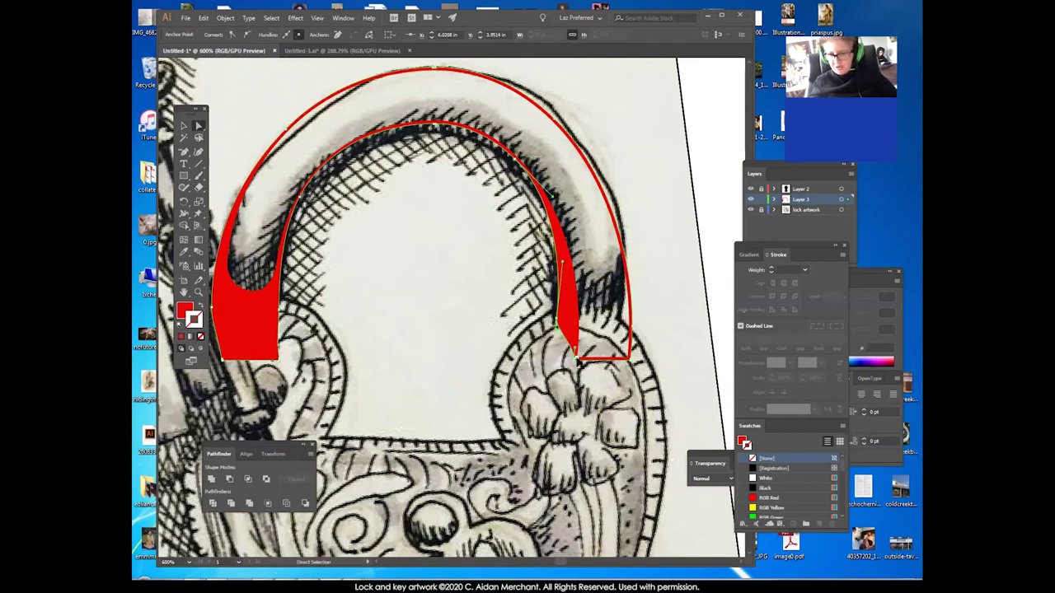
pyautogui.moveTo(576, 357); pyautogui.dragTo(562, 314)
pyautogui.moveTo(562, 245); pyautogui.dragTo(568, 245)
# Nudge the inner arch line's upper-right anchor, and move the lower-edge anchor at its crown slightly downward.
pyautogui.click(521, 162)
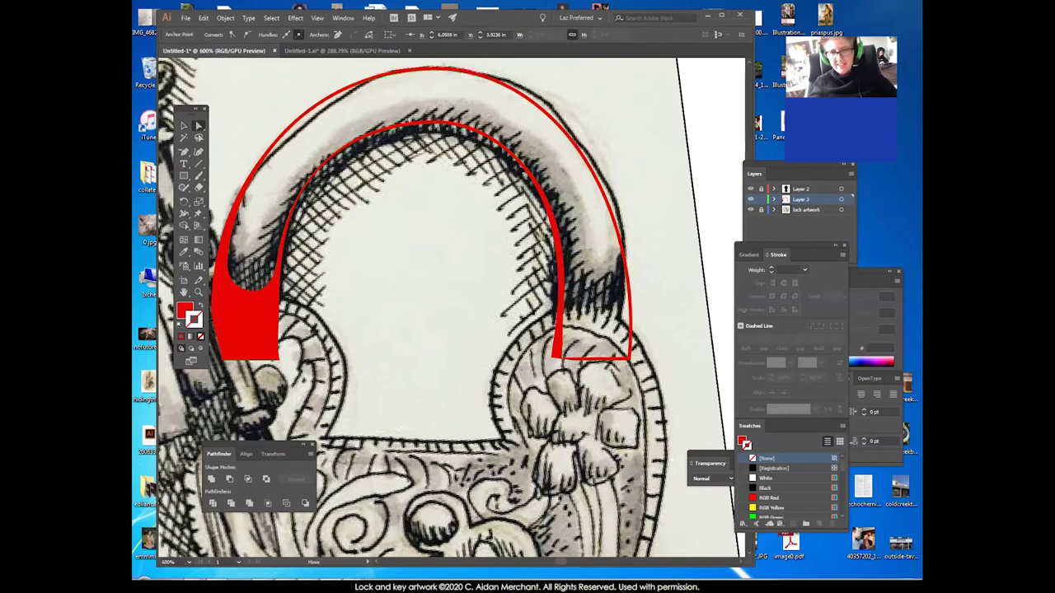
pyautogui.click(517, 157)
pyautogui.click(514, 158)
pyautogui.moveTo(514, 159); pyautogui.dragTo(513, 160)
pyautogui.moveTo(432, 123); pyautogui.dragTo(432, 127)
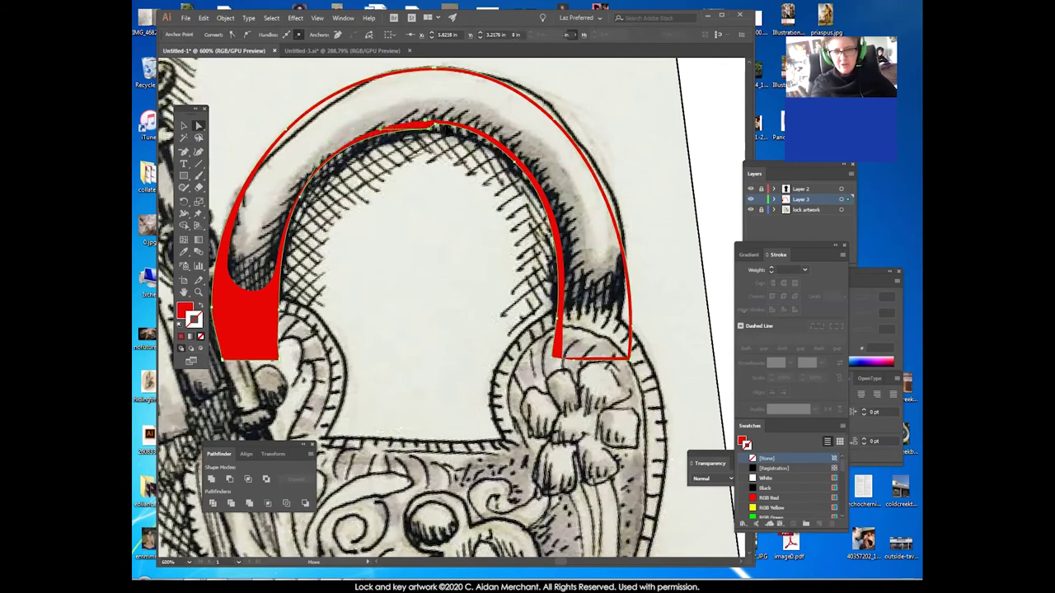
# Delete the extra anchor at the crown of the inner arch line, and reshape the adjoining right curve with its handle.
pyautogui.click(198, 293)
pyautogui.moveTo(423, 105); pyautogui.dragTo(534, 260)
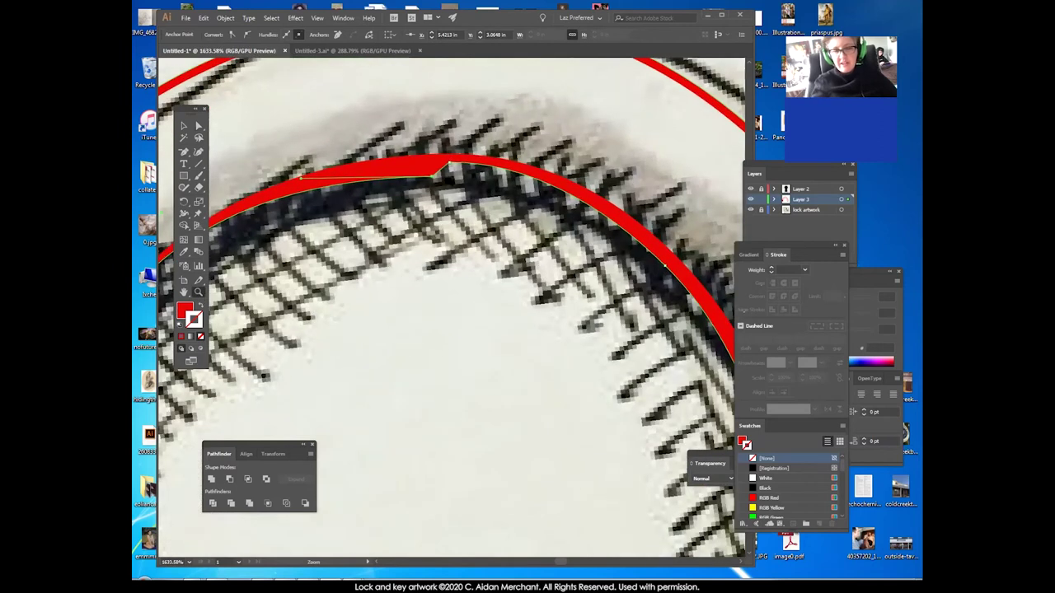
pyautogui.moveTo(184, 154); pyautogui.dragTo(247, 178)
pyautogui.click(449, 168)
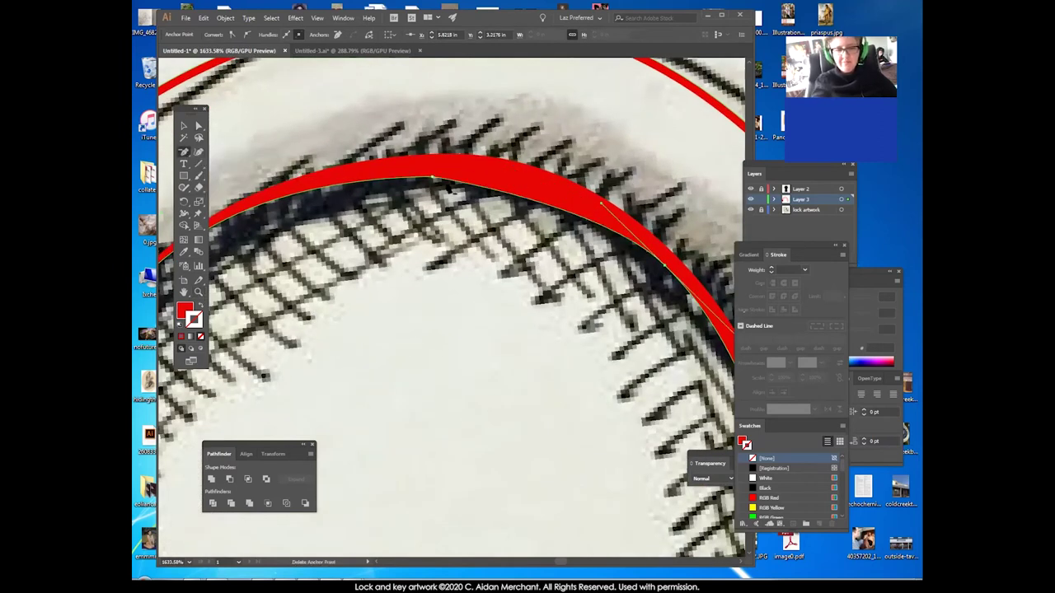
pyautogui.click(199, 125)
pyautogui.moveTo(601, 205); pyautogui.dragTo(525, 137)
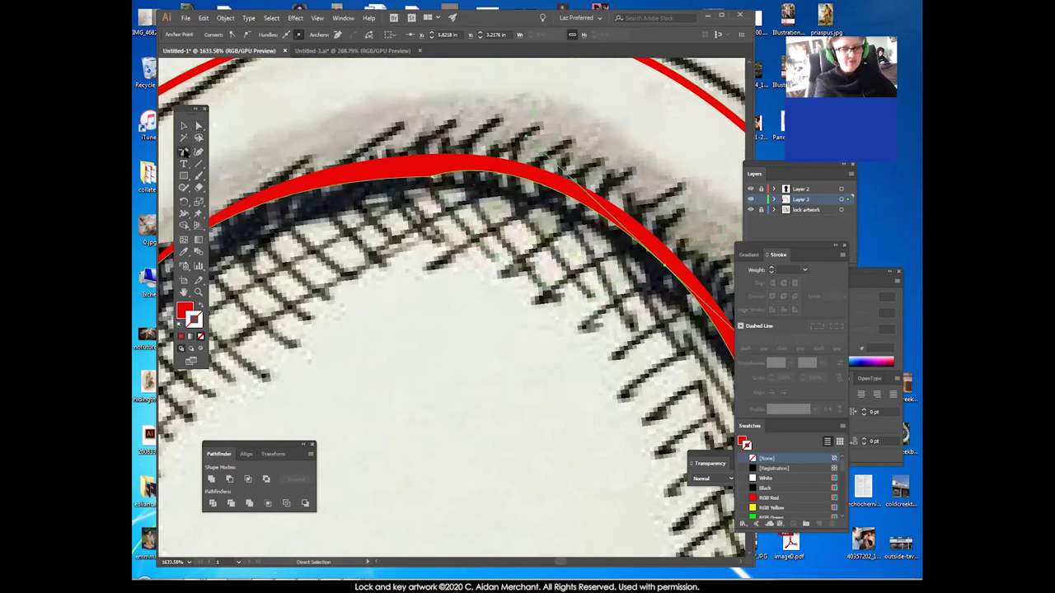
# Convert the crown anchor on the inner arch line's lower edge to a smooth point, and reposition it and its neighbour to even the line's thickness.
pyautogui.click(183, 152)
pyautogui.click(235, 187)
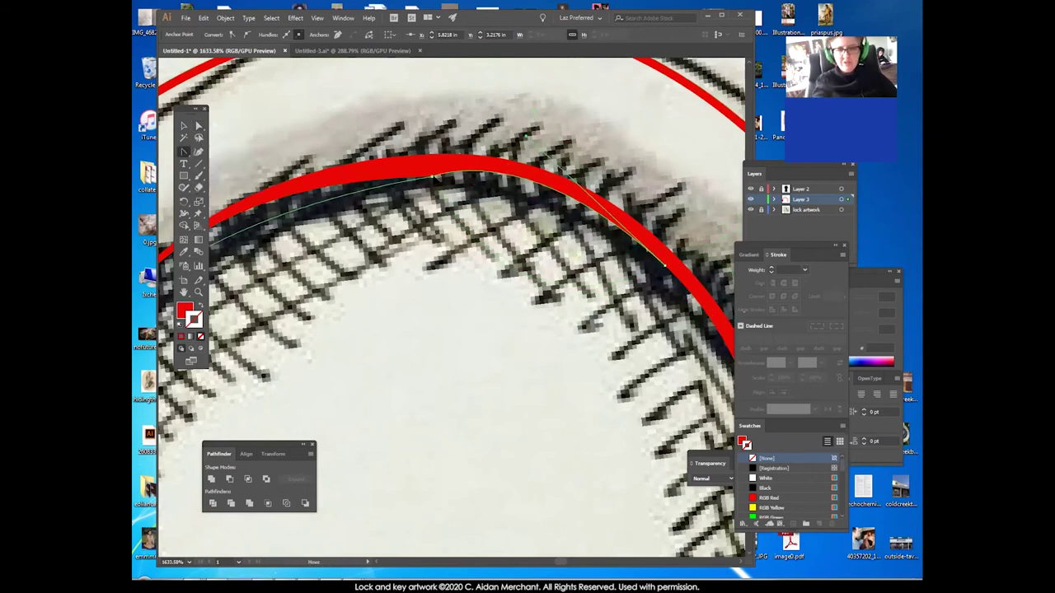
pyautogui.moveTo(552, 184); pyautogui.dragTo(541, 180)
pyautogui.click(199, 126)
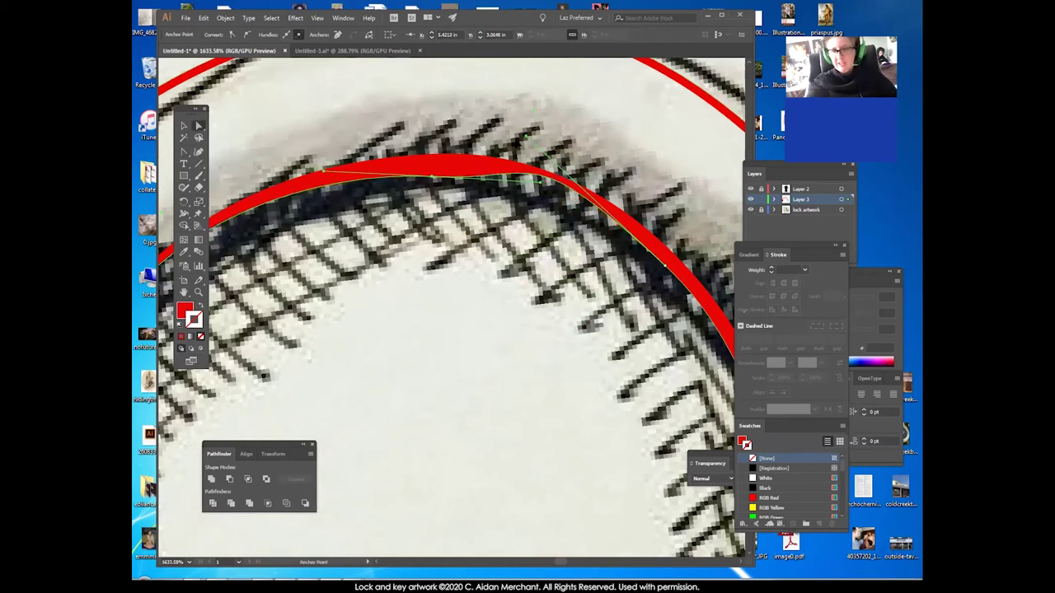
pyautogui.moveTo(526, 139); pyautogui.dragTo(621, 225)
pyautogui.moveTo(434, 178); pyautogui.dragTo(565, 168)
pyautogui.hotkey('ctrl', 'z')
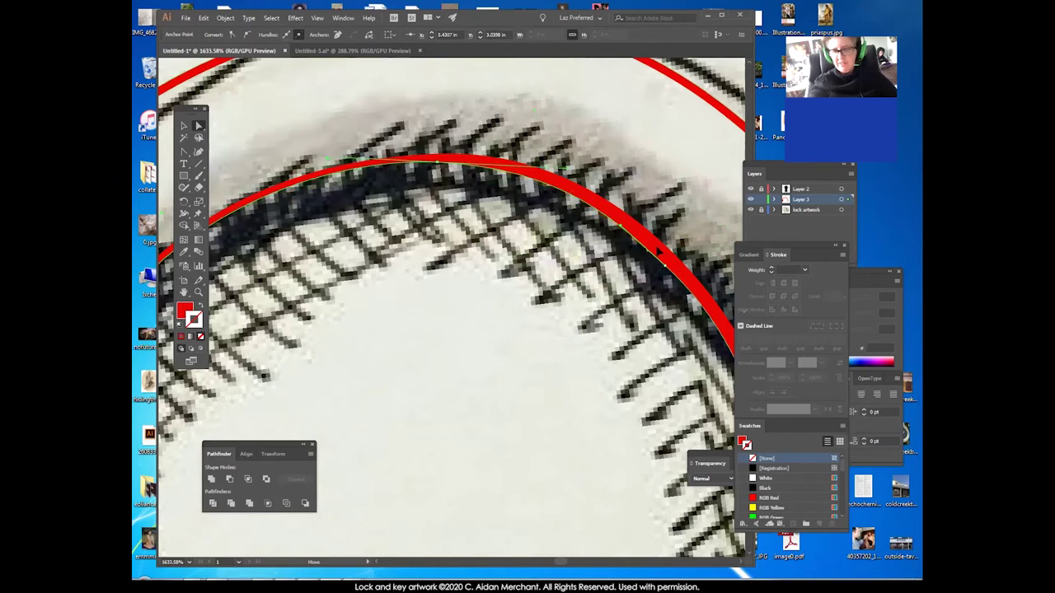
pyautogui.moveTo(665, 266); pyautogui.dragTo(663, 259)
# Try pulling the inner arch line upward near the crown, undo the moves, and deselect the path.
pyautogui.moveTo(519, 165); pyautogui.dragTo(520, 113)
pyautogui.hotkey('ctrl', 'z')
pyautogui.hotkey('ctrl', 'shift', 'a')
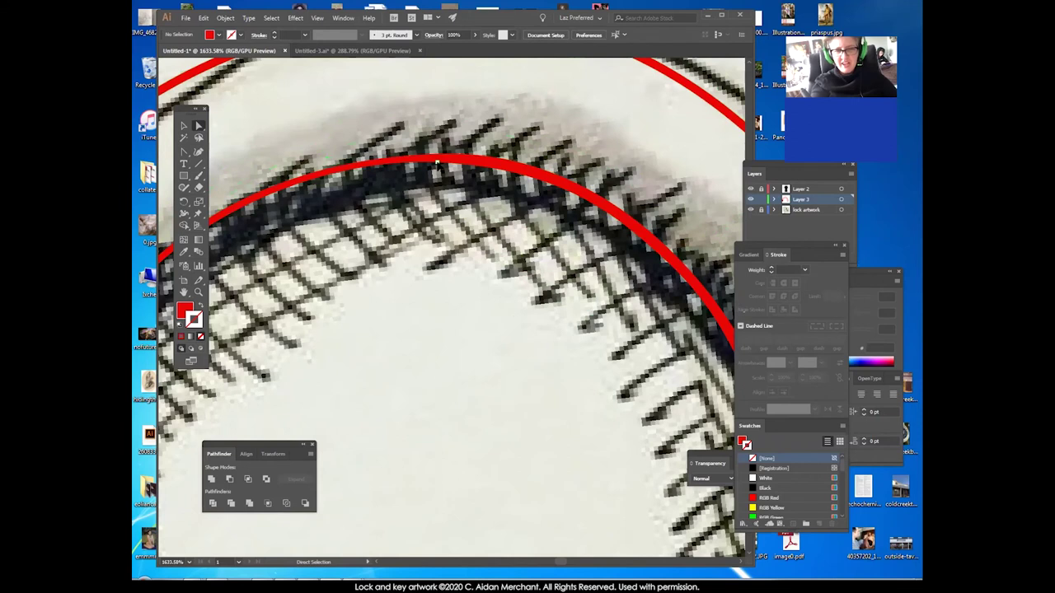
pyautogui.moveTo(443, 160); pyautogui.dragTo(446, 126)
pyautogui.hotkey('ctrl', 'z')
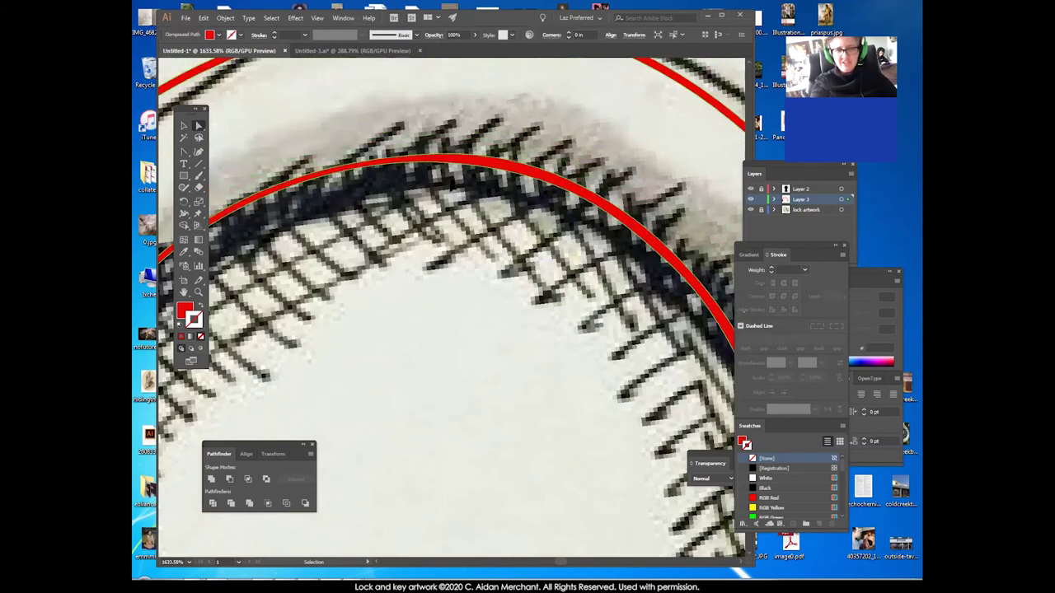
pyautogui.click(443, 180)
pyautogui.click(438, 163)
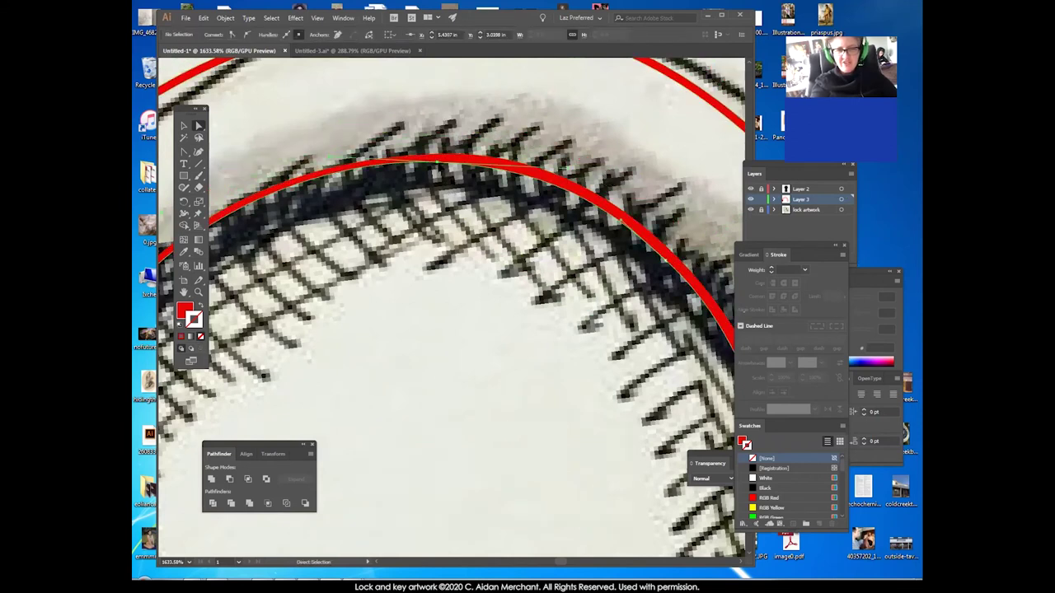
pyautogui.click(475, 148)
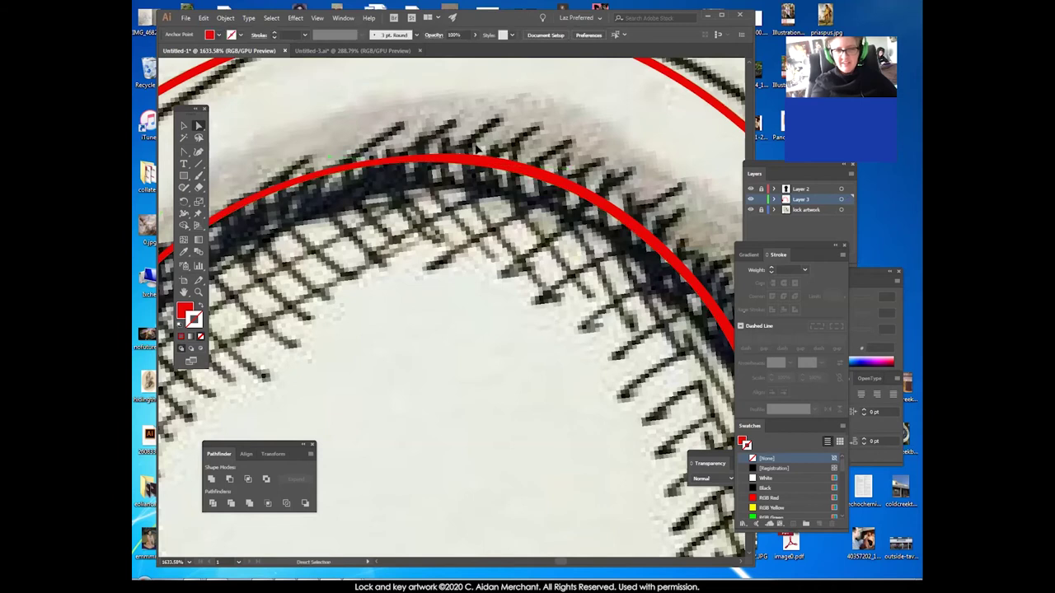
# Delete the extra anchor on the upper edge of the inner arch line at the crown, and adjust the handle of the anchor beyond it.
pyautogui.click(446, 154)
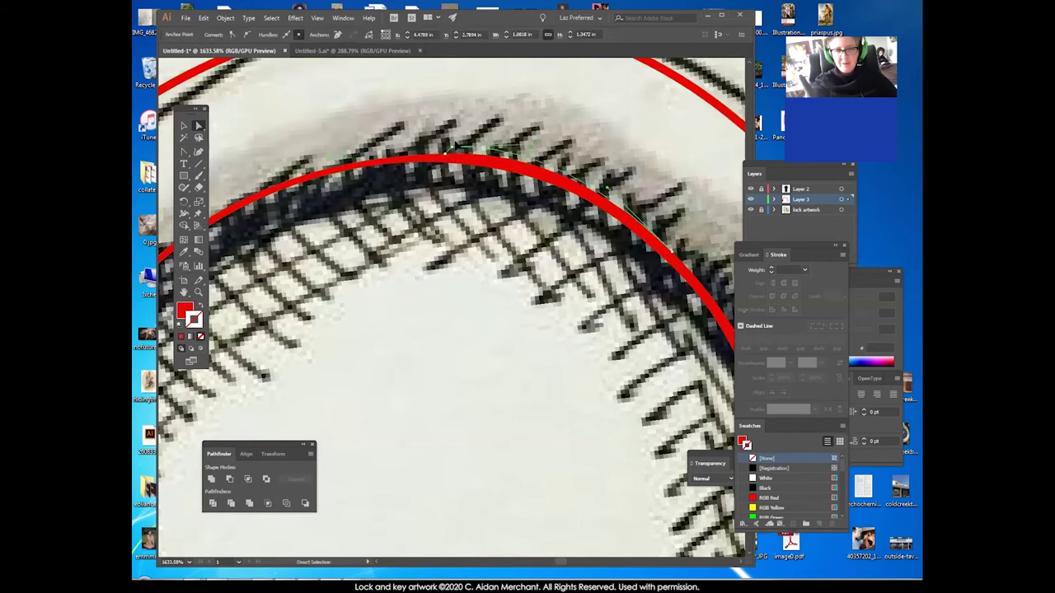
pyautogui.moveTo(446, 154); pyautogui.dragTo(457, 143)
pyautogui.click(185, 152)
pyautogui.moveTo(184, 153); pyautogui.dragTo(247, 174)
pyautogui.click(449, 150)
pyautogui.click(198, 126)
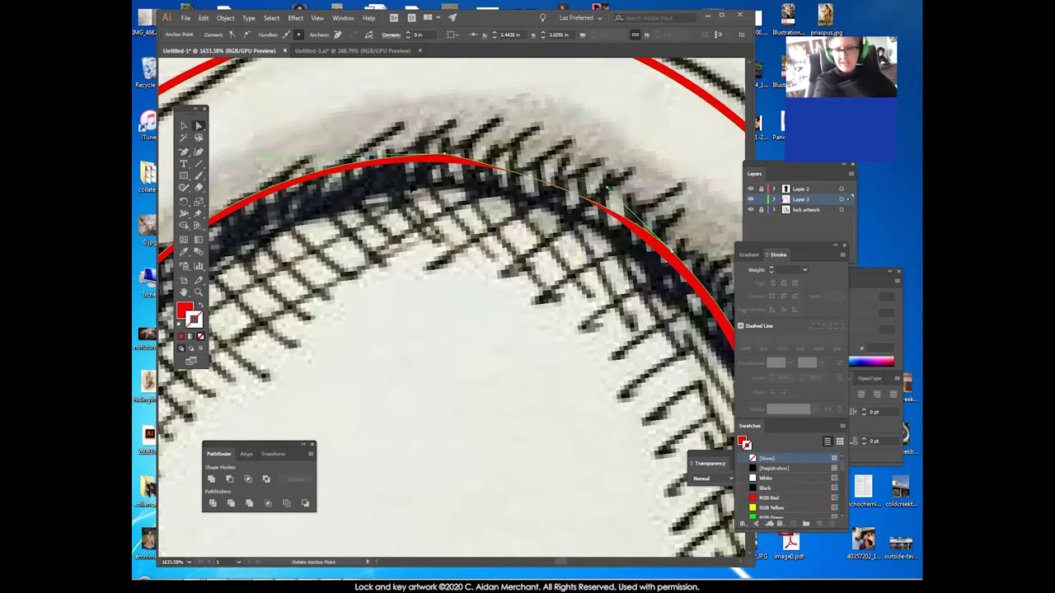
pyautogui.click(610, 192)
pyautogui.moveTo(565, 155); pyautogui.dragTo(575, 160)
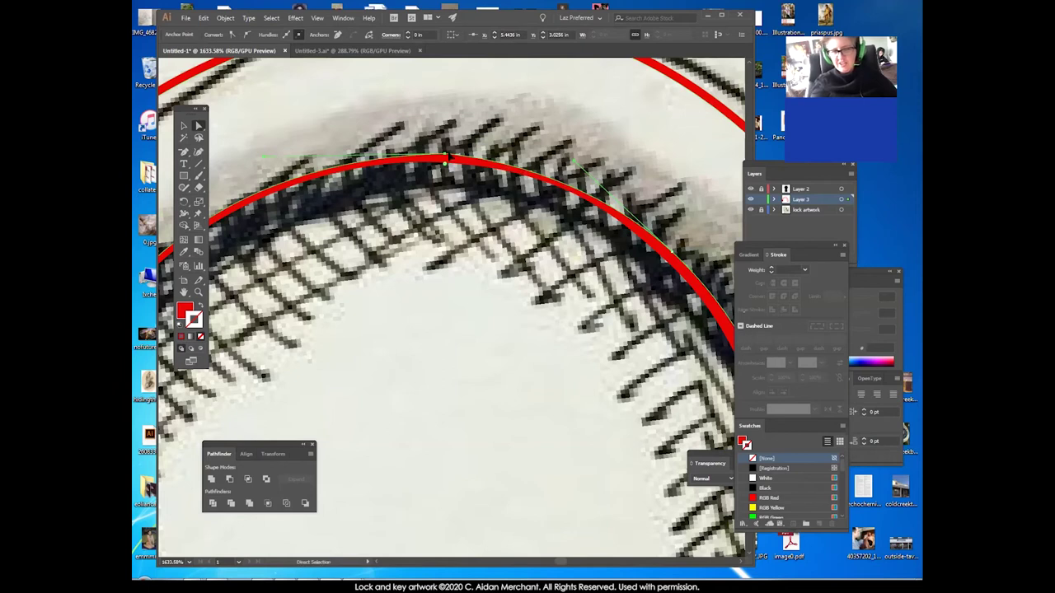
# Nudge the remaining upper-edge anchor at the inner arch's crown, and adjust its handle on the left side of the curve.
pyautogui.moveTo(445, 159); pyautogui.dragTo(443, 164)
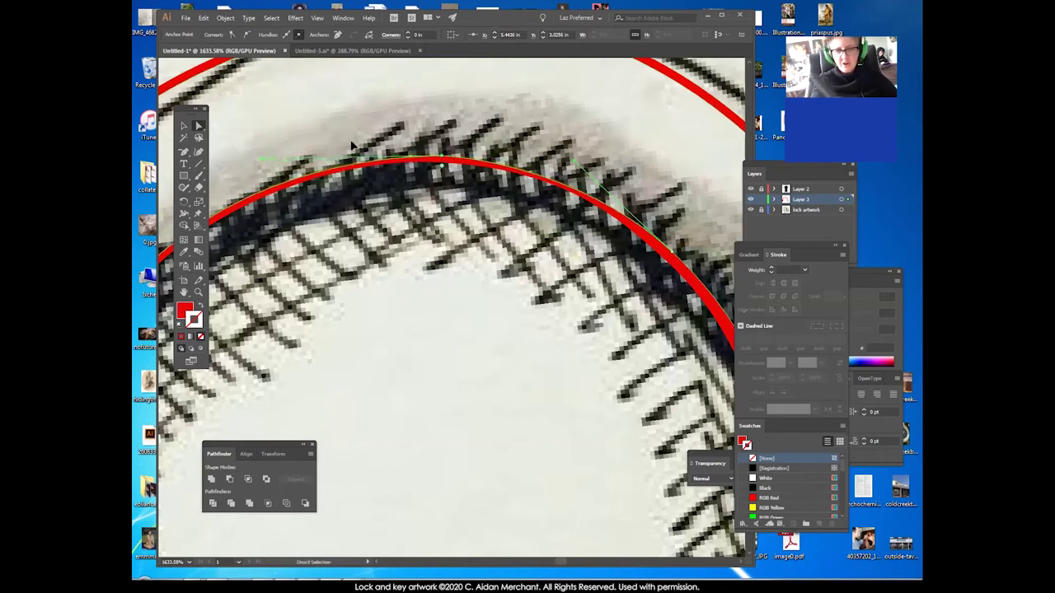
pyautogui.moveTo(261, 160); pyautogui.dragTo(260, 151)
pyautogui.moveTo(440, 151); pyautogui.dragTo(440, 152)
pyautogui.moveTo(262, 151); pyautogui.dragTo(363, 87)
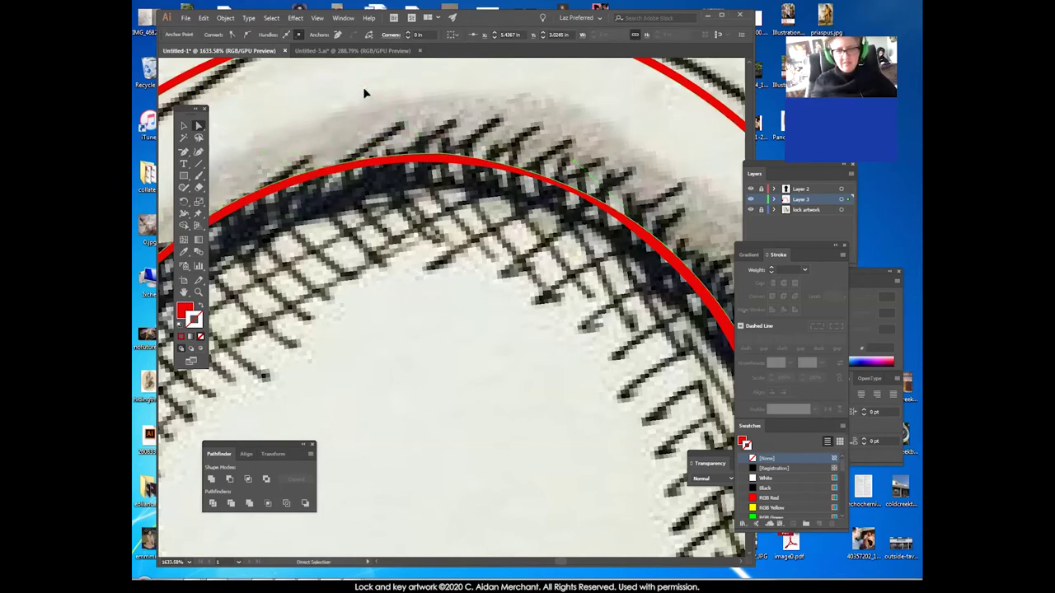
# Convert the inner arch's crown anchor to a smooth point with the Anchor Point tool, and adjust its position and the neighbouring handles.
pyautogui.moveTo(185, 153); pyautogui.dragTo(239, 183)
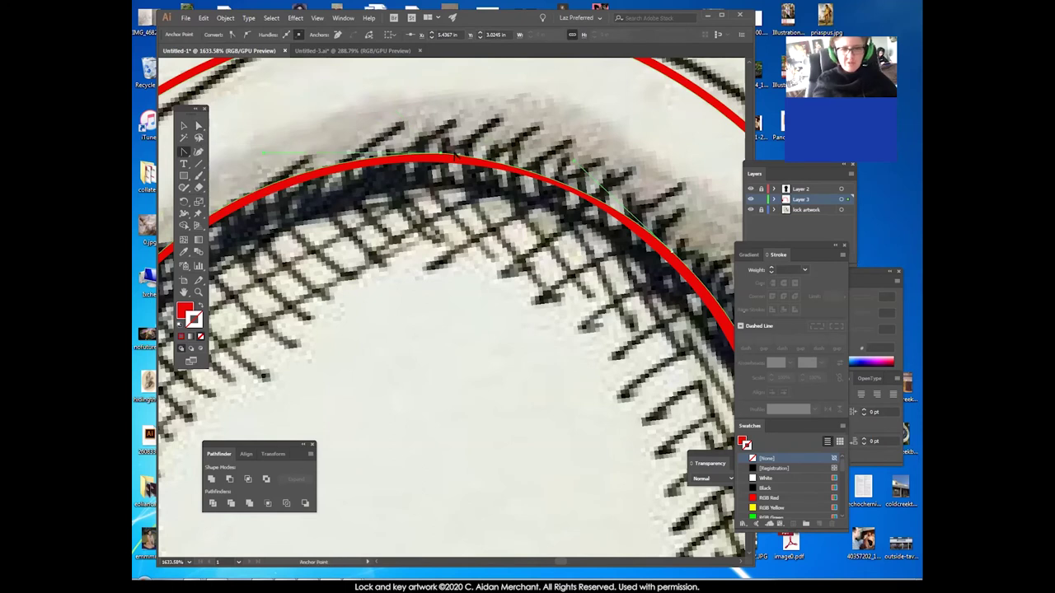
pyautogui.moveTo(441, 157); pyautogui.dragTo(241, 198)
pyautogui.press('a')
pyautogui.moveTo(440, 154); pyautogui.dragTo(428, 153)
pyautogui.moveTo(575, 162); pyautogui.dragTo(623, 206)
pyautogui.moveTo(429, 156); pyautogui.dragTo(286, 157)
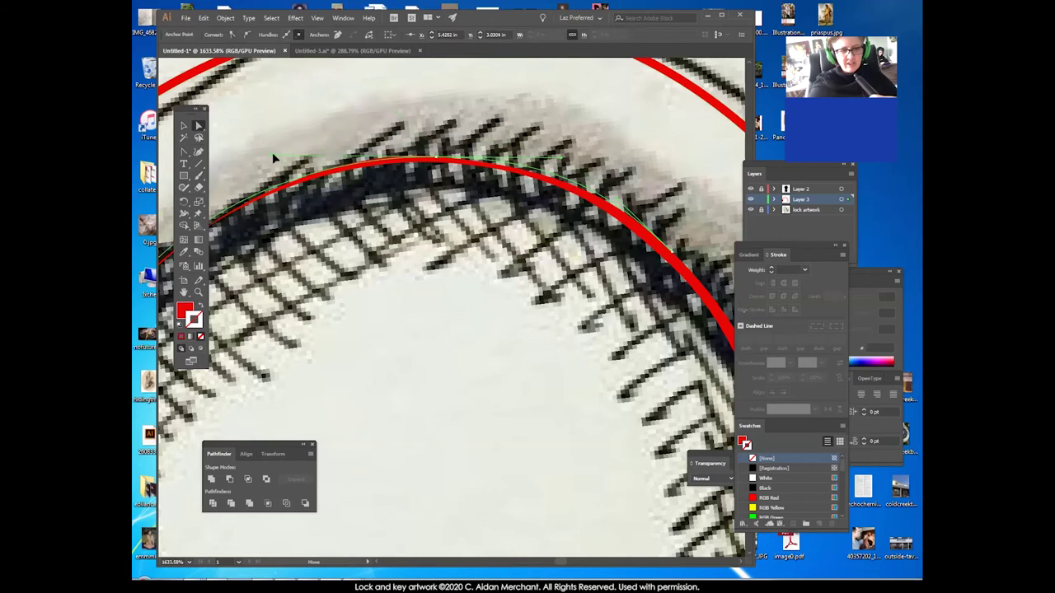
# Fine-tune the upper-right curve of the inner arch line with its anchors and handles, and deselect the path.
pyautogui.click(537, 147)
pyautogui.click(543, 169)
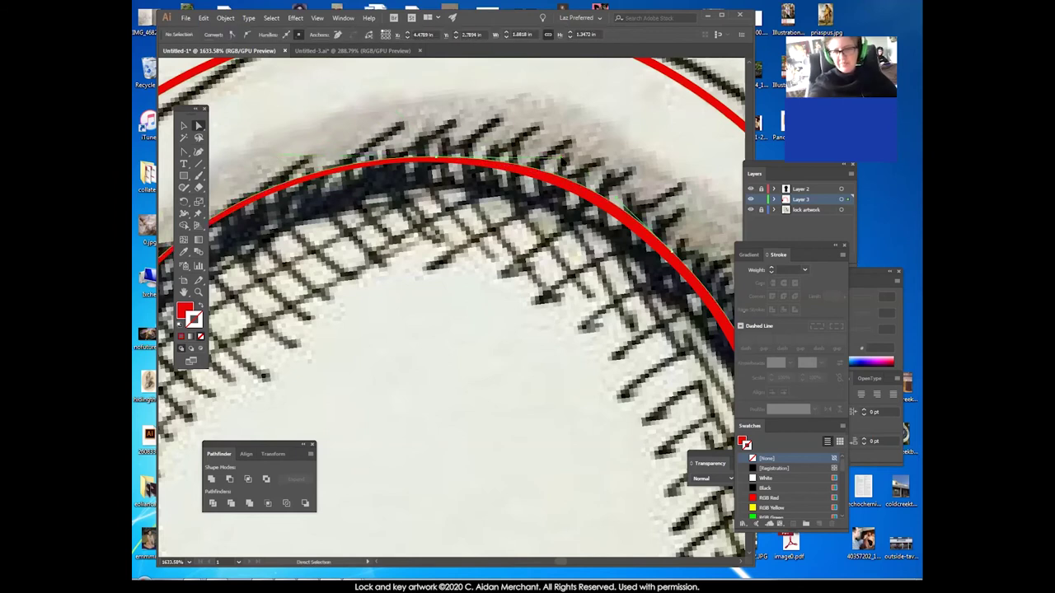
pyautogui.moveTo(545, 163); pyautogui.dragTo(545, 159)
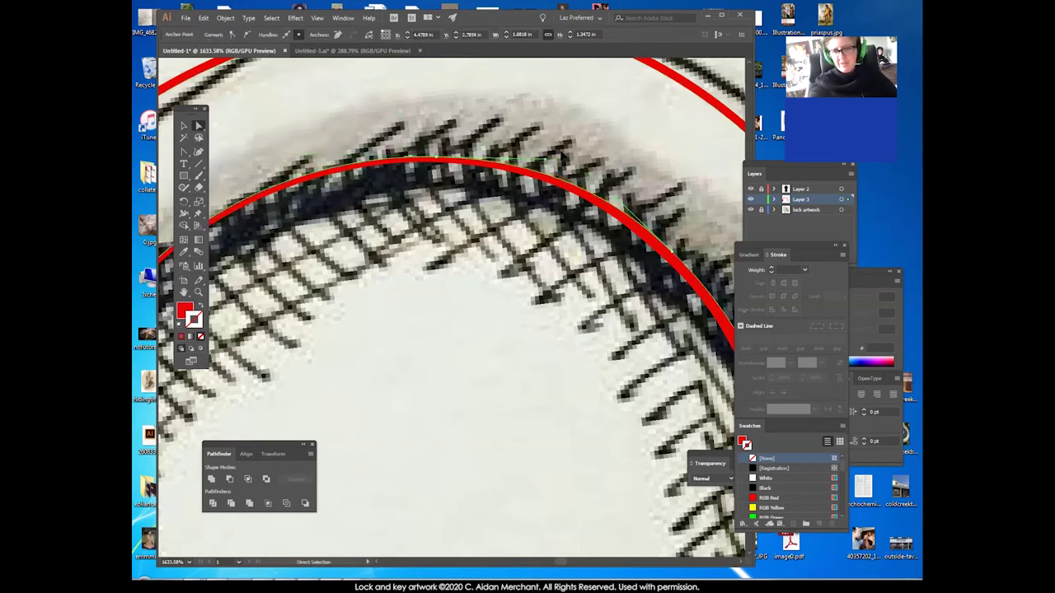
pyautogui.click(573, 164)
pyautogui.click(633, 223)
pyautogui.moveTo(619, 201); pyautogui.dragTo(674, 257)
pyautogui.click(430, 322)
# Add an anchor point on the outer edge of the shackle's right side, just above the right leg's shading.
pyautogui.moveTo(430, 319); pyautogui.dragTo(502, 475)
pyautogui.moveTo(272, 276); pyautogui.dragTo(499, 149)
pyautogui.moveTo(303, 342); pyautogui.dragTo(380, 144)
pyautogui.doubleClick(197, 293)
pyautogui.moveTo(443, 245); pyautogui.dragTo(566, 272)
pyautogui.moveTo(566, 272); pyautogui.dragTo(531, 165)
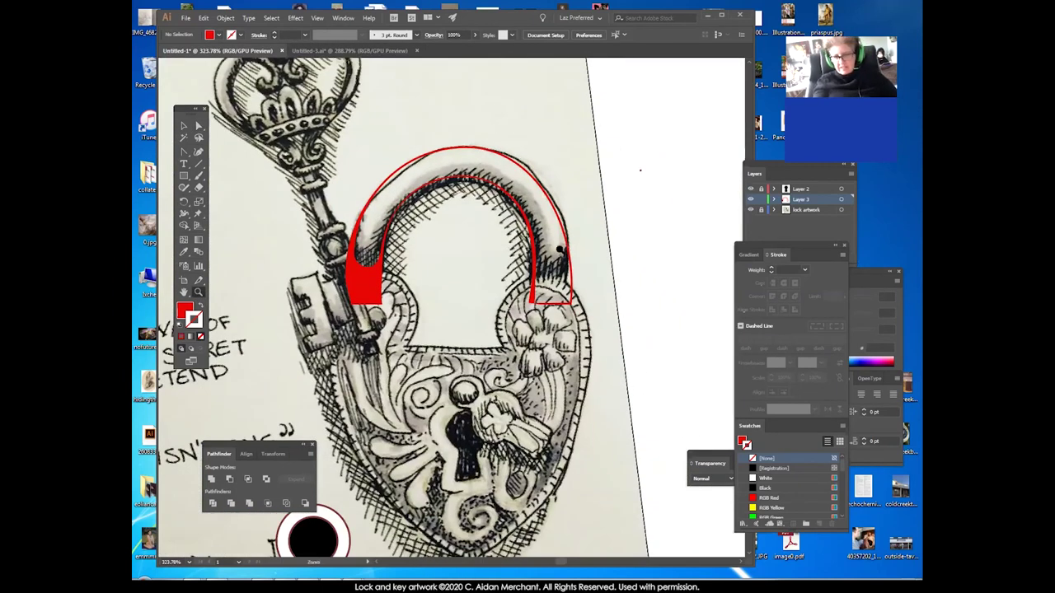
pyautogui.moveTo(553, 218); pyautogui.dragTo(607, 278)
pyautogui.moveTo(600, 239); pyautogui.dragTo(676, 305)
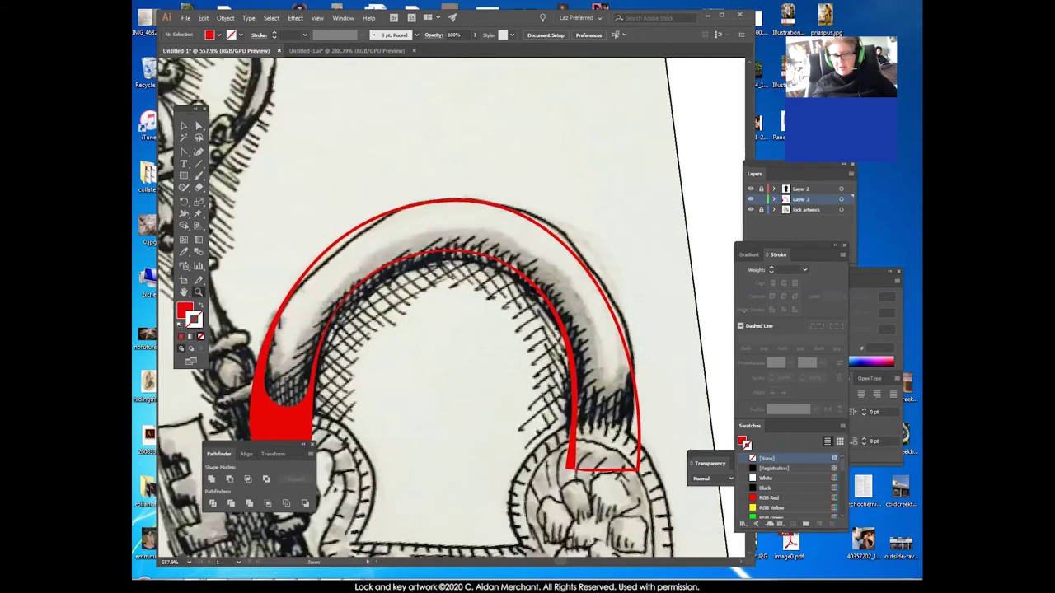
pyautogui.moveTo(581, 256); pyautogui.dragTo(464, 250)
pyautogui.scroll(2, 464, 252)
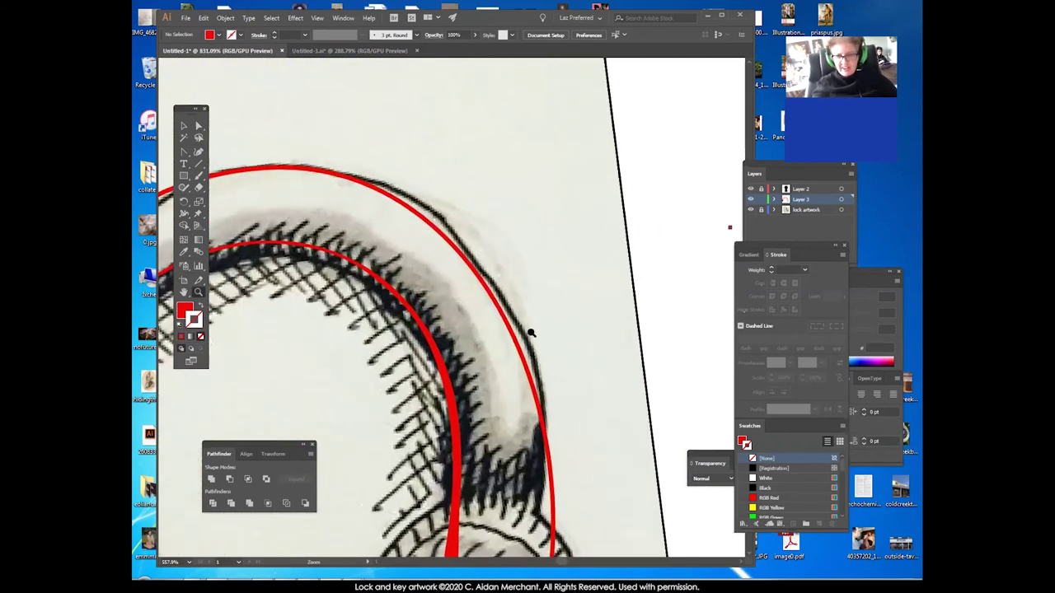
pyautogui.click(198, 124)
pyautogui.click(449, 239)
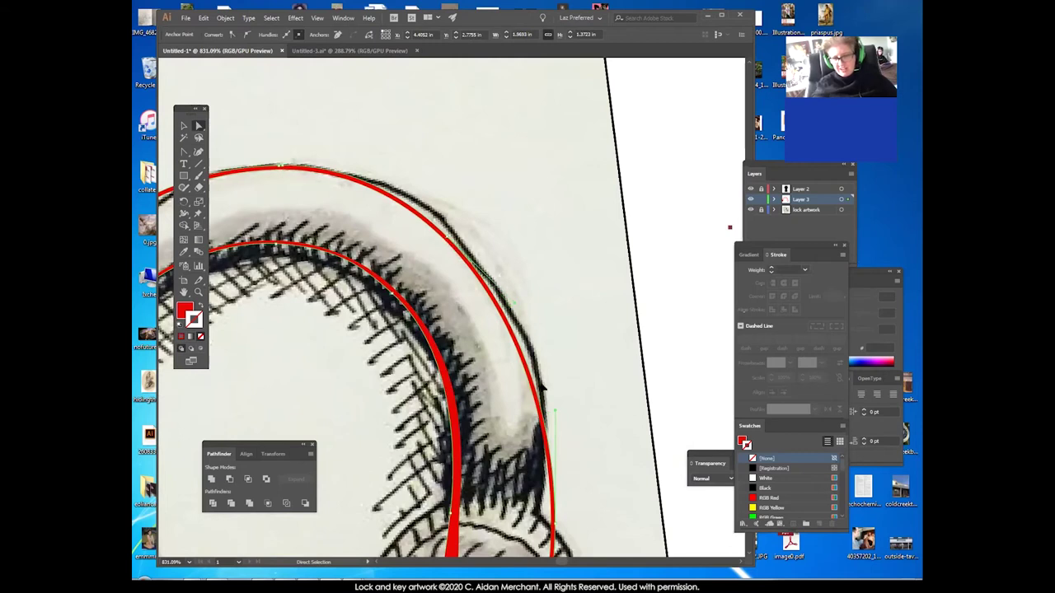
pyautogui.moveTo(185, 154); pyautogui.dragTo(221, 166)
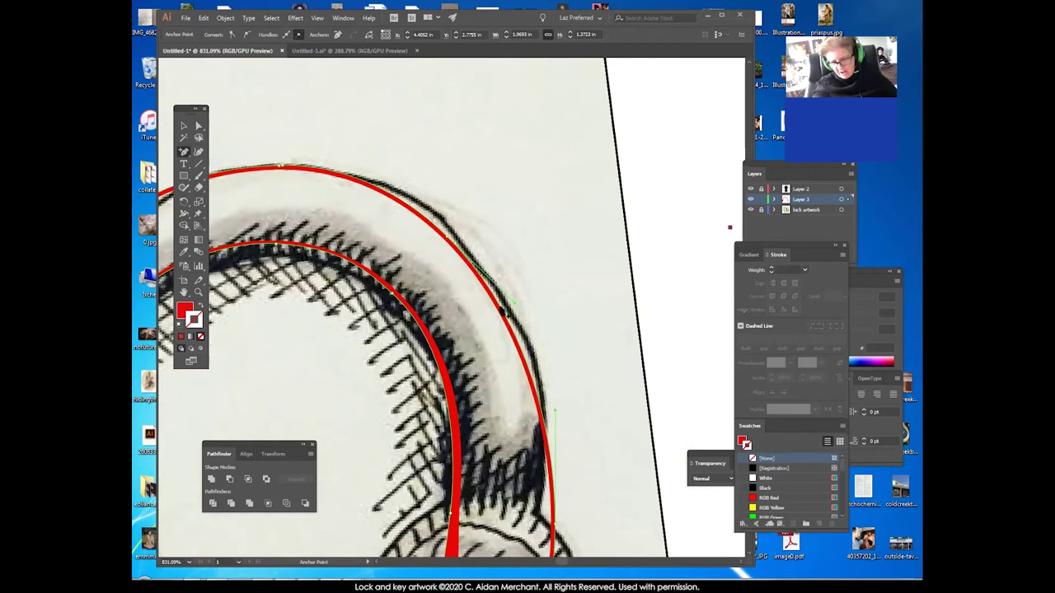
pyautogui.press('a')
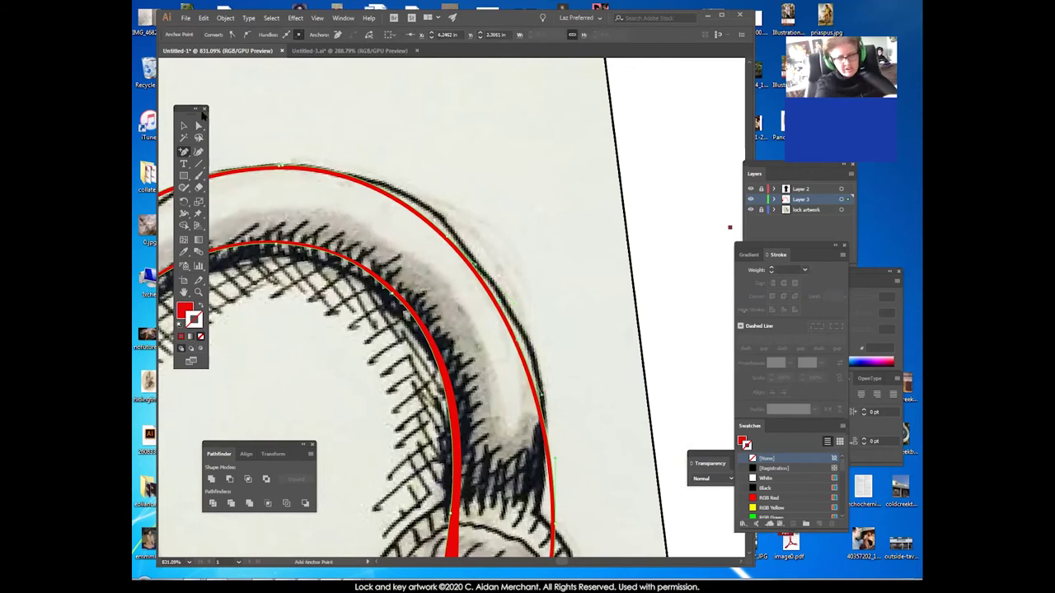
# Move the outer edge anchors and handles on the shackle's right shoulder outward to follow the sketched contour.
pyautogui.moveTo(518, 344); pyautogui.dragTo(539, 346)
pyautogui.moveTo(552, 394); pyautogui.dragTo(543, 386)
pyautogui.moveTo(448, 241)
pyautogui.mouseDown()
pyautogui.moveTo(484, 256)
pyautogui.moveTo(483, 275)
pyautogui.moveTo(421, 181)
pyautogui.mouseUp()
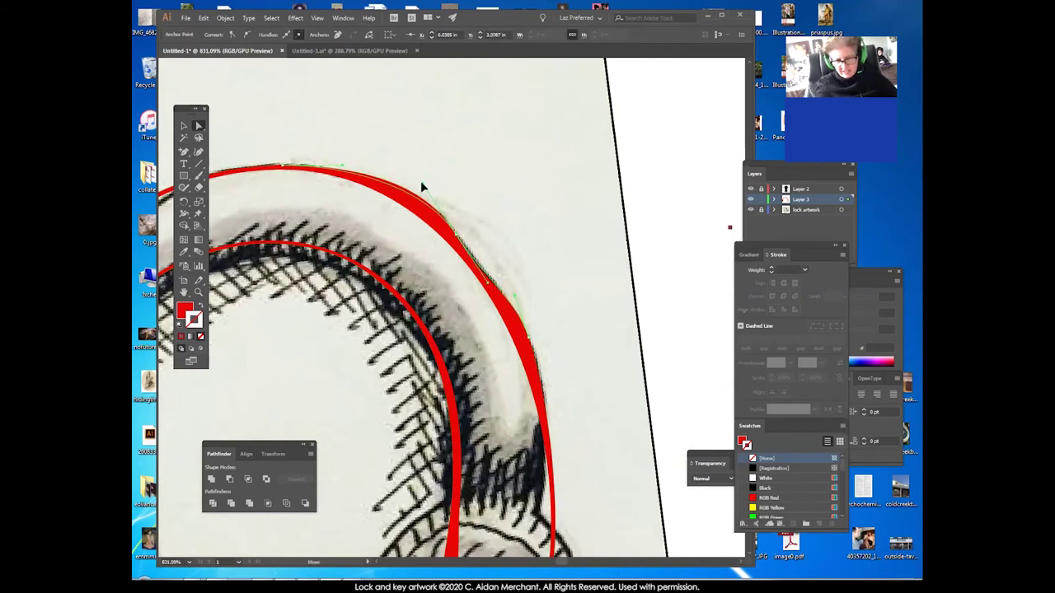
pyautogui.click(487, 268)
# Add an anchor on the inner edge of the right shoulder's outer line, and pull that edge outward to thin the line.
pyautogui.click(184, 152)
pyautogui.click(441, 234)
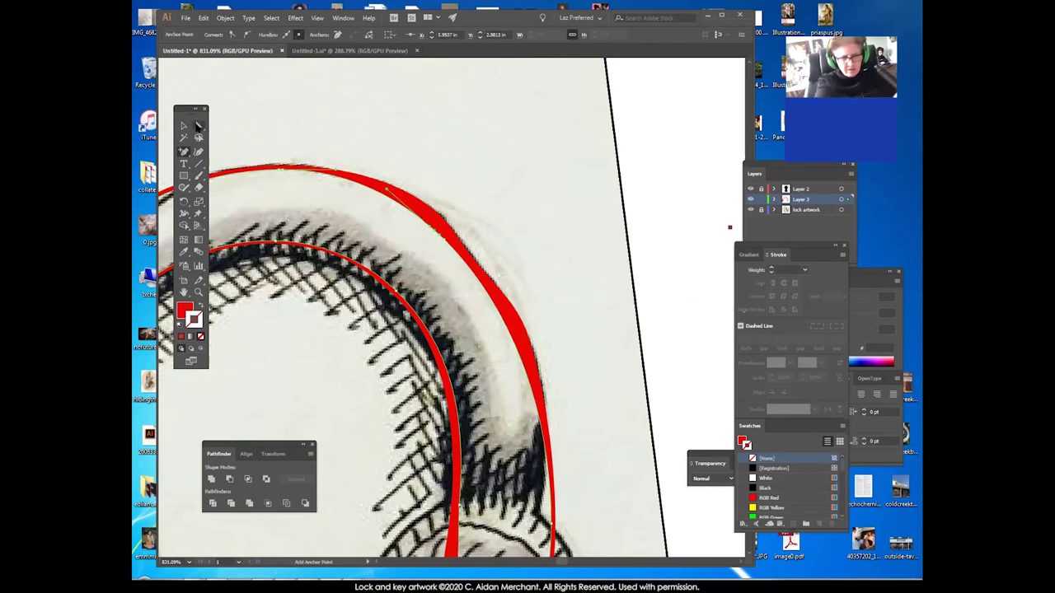
pyautogui.moveTo(429, 227); pyautogui.dragTo(455, 248)
pyautogui.moveTo(493, 283); pyautogui.dragTo(533, 318)
pyautogui.moveTo(544, 390); pyautogui.dragTo(544, 374)
pyautogui.click(509, 284)
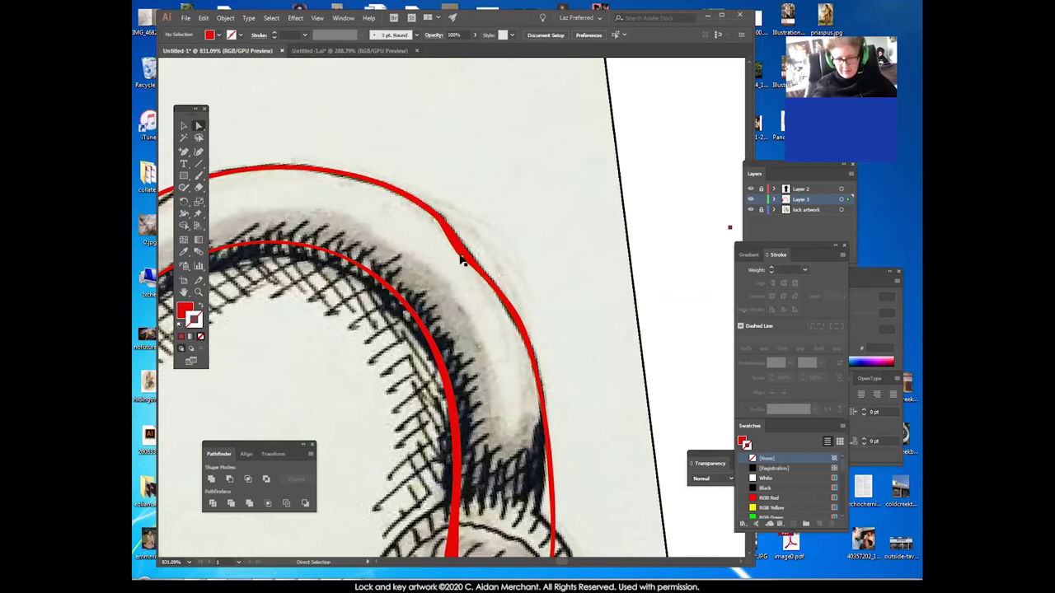
# Adjust the inner edge anchors and handles of the right shoulder's outer line to smooth its thickness, and deselect the path.
pyautogui.click(455, 250)
pyautogui.moveTo(453, 249); pyautogui.dragTo(450, 241)
pyautogui.click(516, 274)
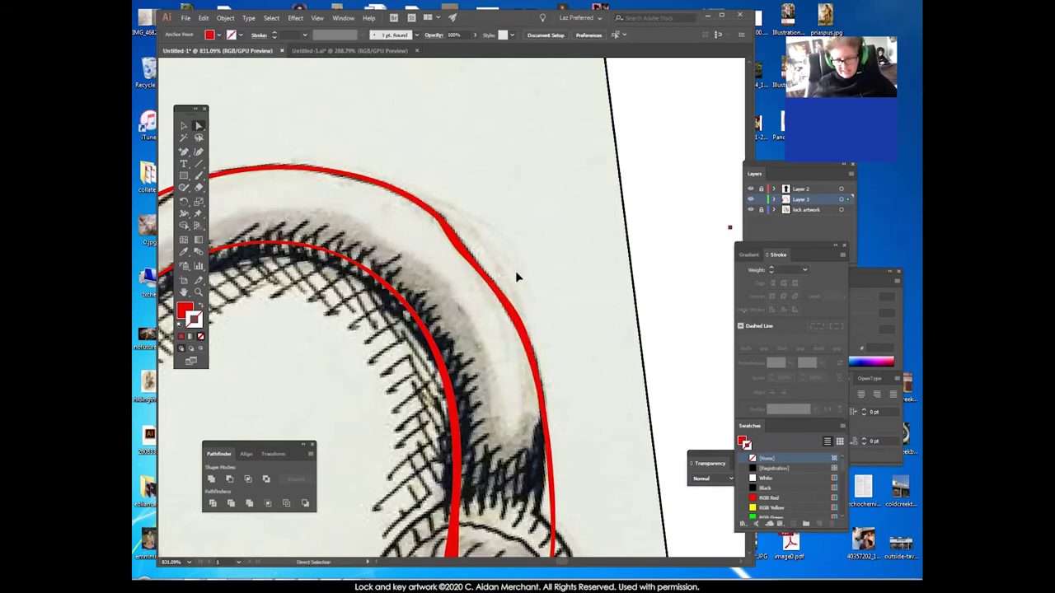
pyautogui.click(445, 231)
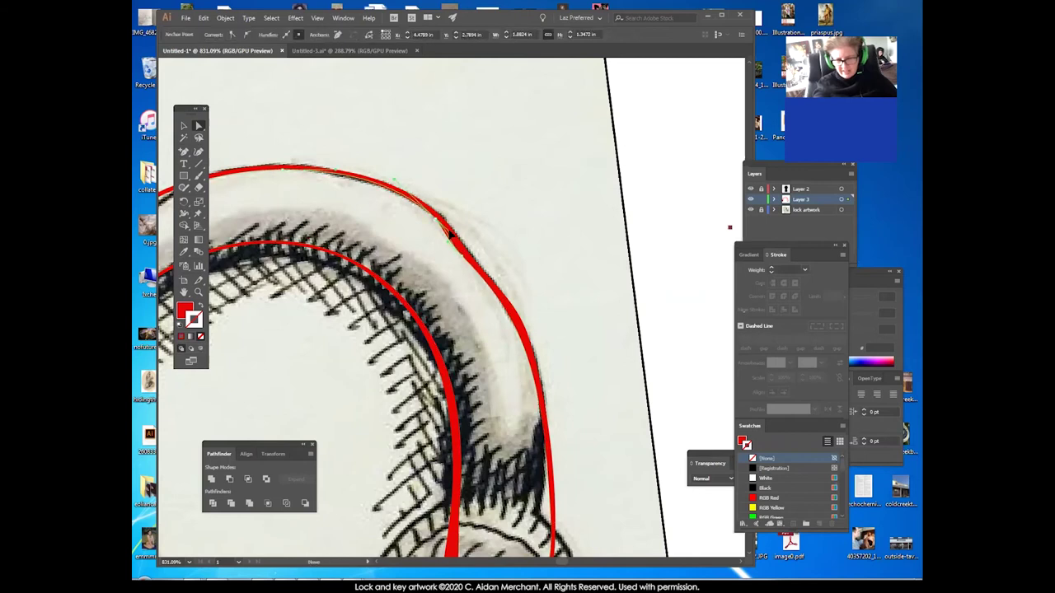
pyautogui.click(483, 244)
pyautogui.moveTo(565, 290); pyautogui.dragTo(579, 179)
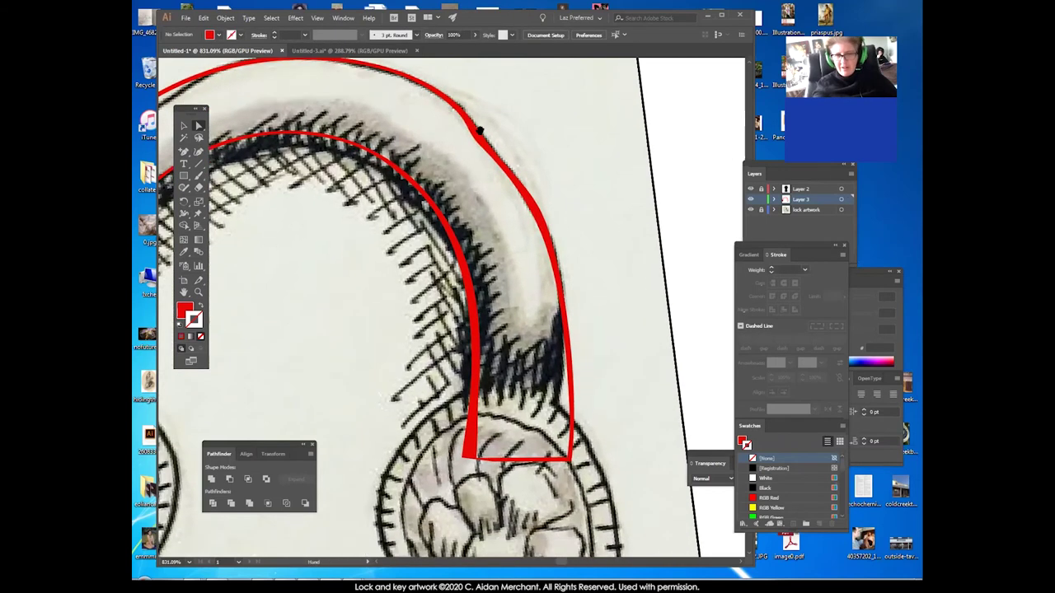
pyautogui.moveTo(550, 296); pyautogui.dragTo(587, 385)
pyautogui.moveTo(571, 341); pyautogui.dragTo(531, 304)
# Draw a small pointed red spur with the Pen tool on the inner side of the right shoulder's outer line.
pyautogui.click(184, 152)
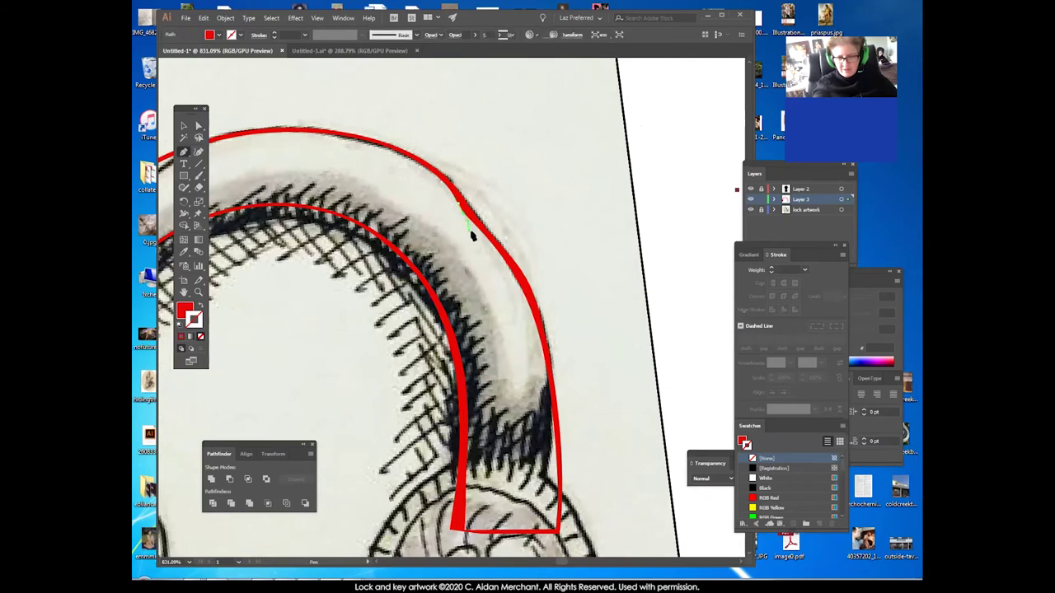
pyautogui.click(469, 228)
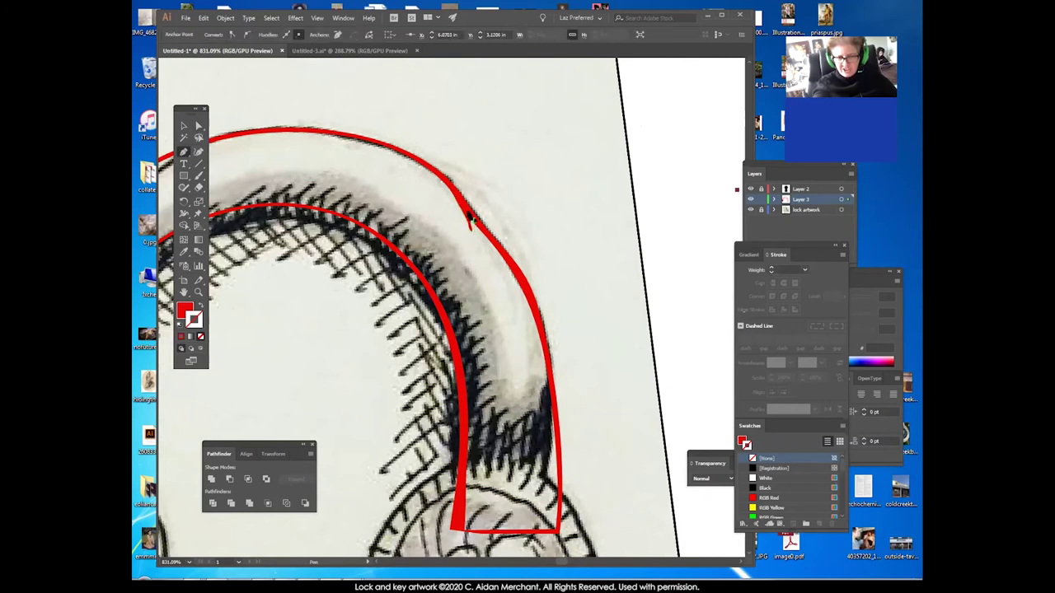
pyautogui.hotkey('ctrl', 'z')
# Select the spur together with the shackle's outer line, and unite them into one shape.
pyautogui.click(199, 292)
pyautogui.moveTo(460, 190); pyautogui.dragTo(667, 356)
pyautogui.click(198, 127)
pyautogui.moveTo(494, 280); pyautogui.dragTo(427, 323)
pyautogui.hotkey('ctrl', 'z')
pyautogui.keyDown('shift'); pyautogui.click(537, 311); pyautogui.keyUp('shift')
pyautogui.click(212, 479)
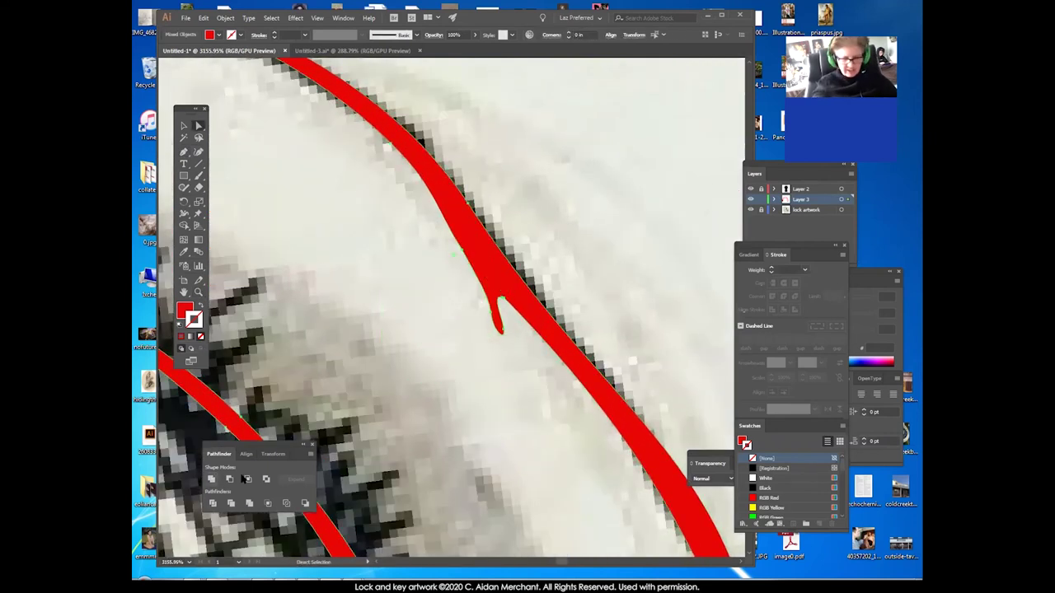
# Nudge the anchors in the notch between the spur and the outer line to sharpen the join, and deselect the path.
pyautogui.click(501, 298)
pyautogui.click(561, 245)
pyautogui.moveTo(504, 298); pyautogui.dragTo(501, 295)
pyautogui.click(501, 297)
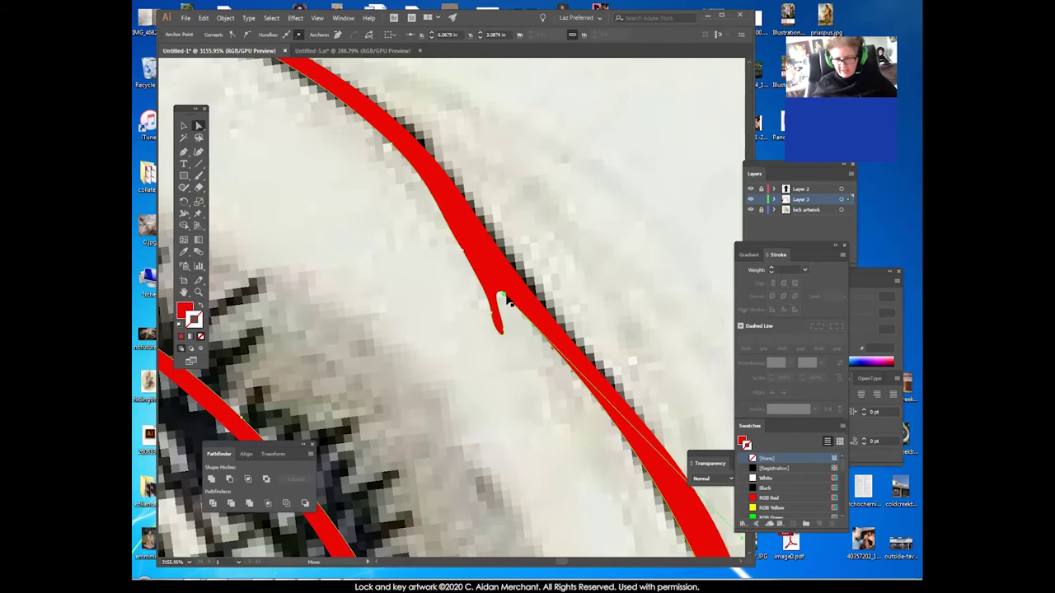
pyautogui.moveTo(508, 302); pyautogui.dragTo(503, 296)
pyautogui.click(509, 303)
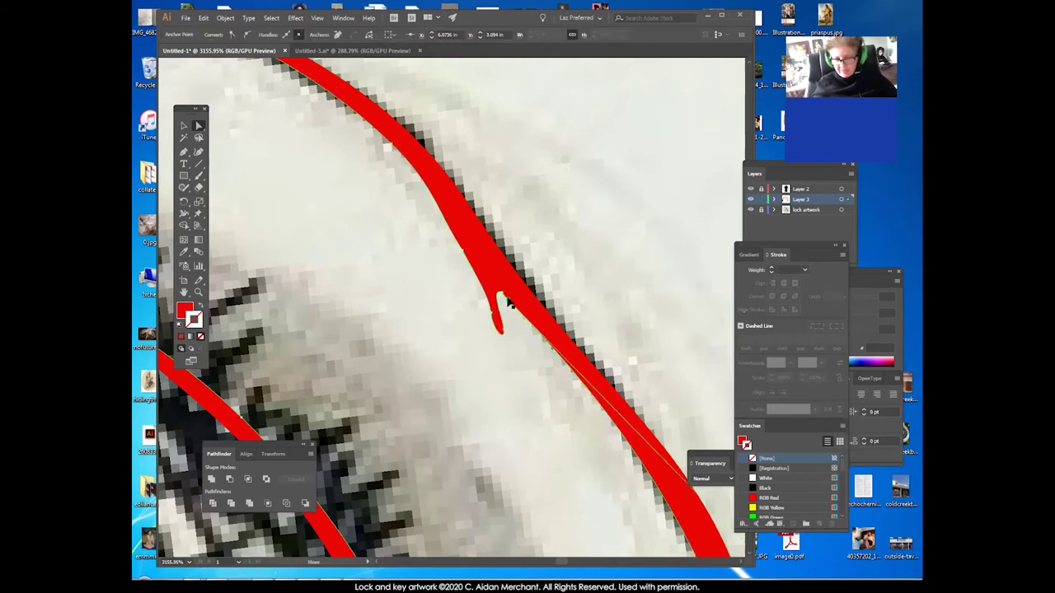
pyautogui.click(563, 272)
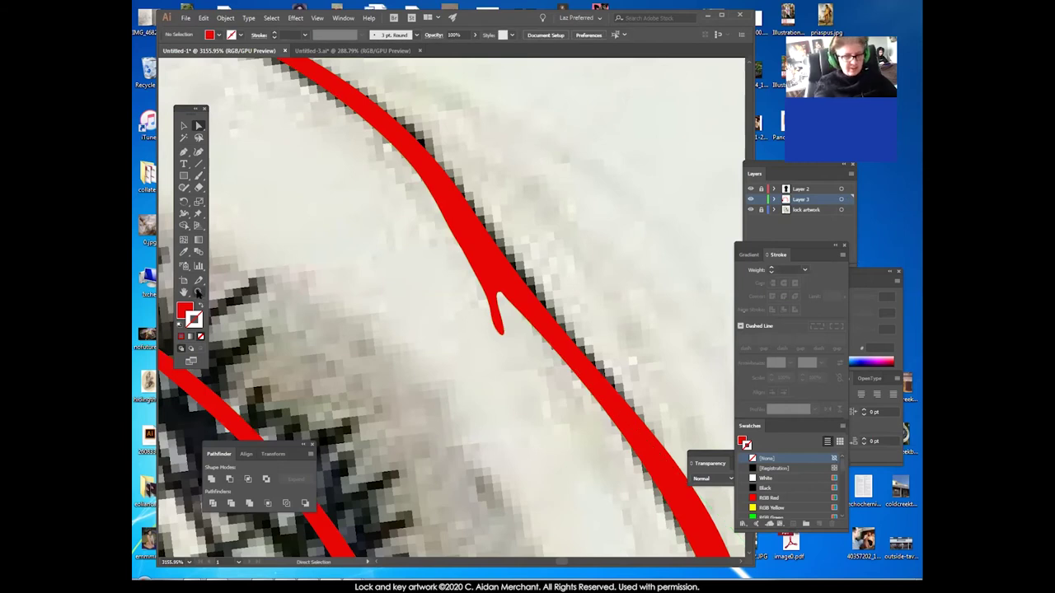
# Hide the lock artwork layer to examine the whole shackle outline on its own, and show the layer again.
pyautogui.doubleClick(198, 293)
pyautogui.moveTo(431, 270); pyautogui.dragTo(591, 199)
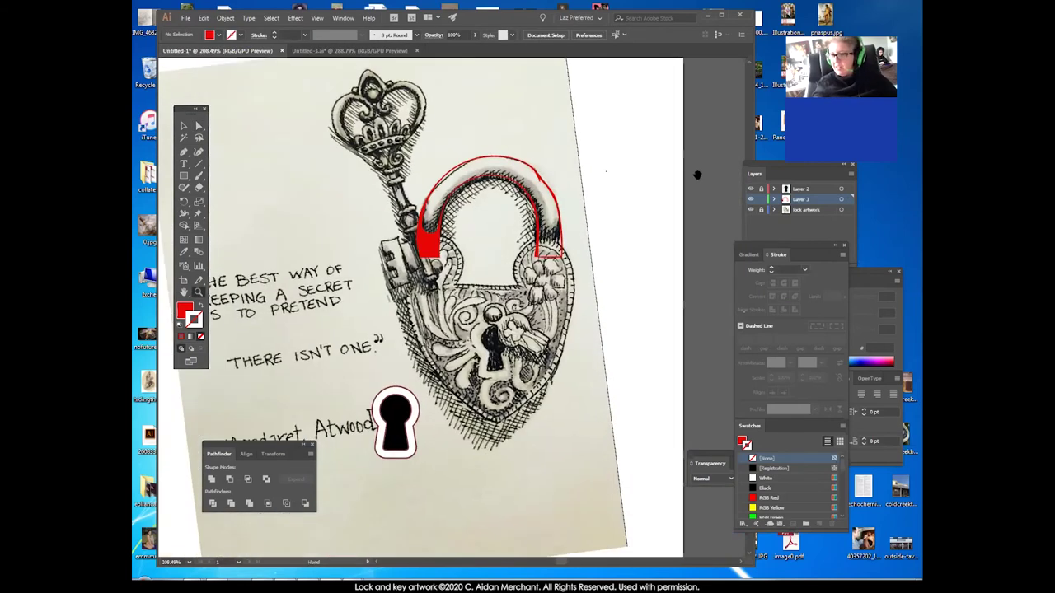
pyautogui.click(751, 211)
pyautogui.click(750, 210)
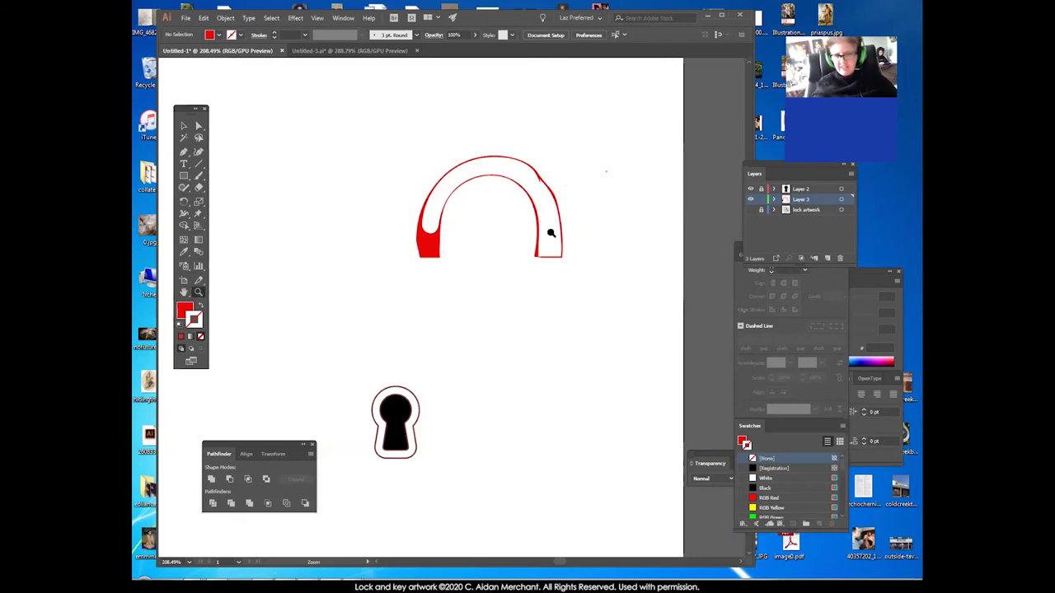
pyautogui.scroll(5, 550, 233)
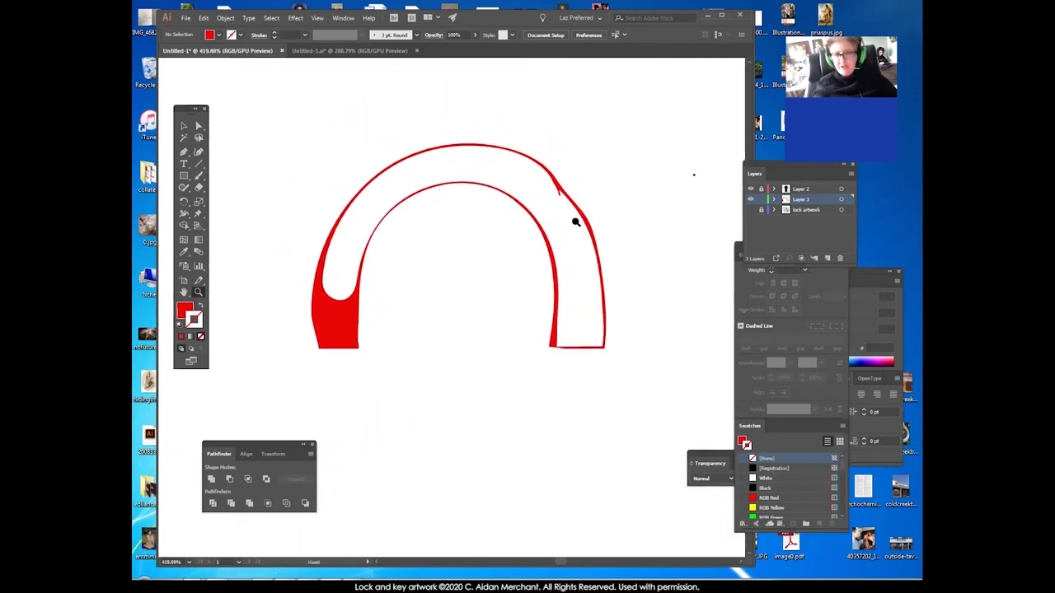
pyautogui.click(750, 210)
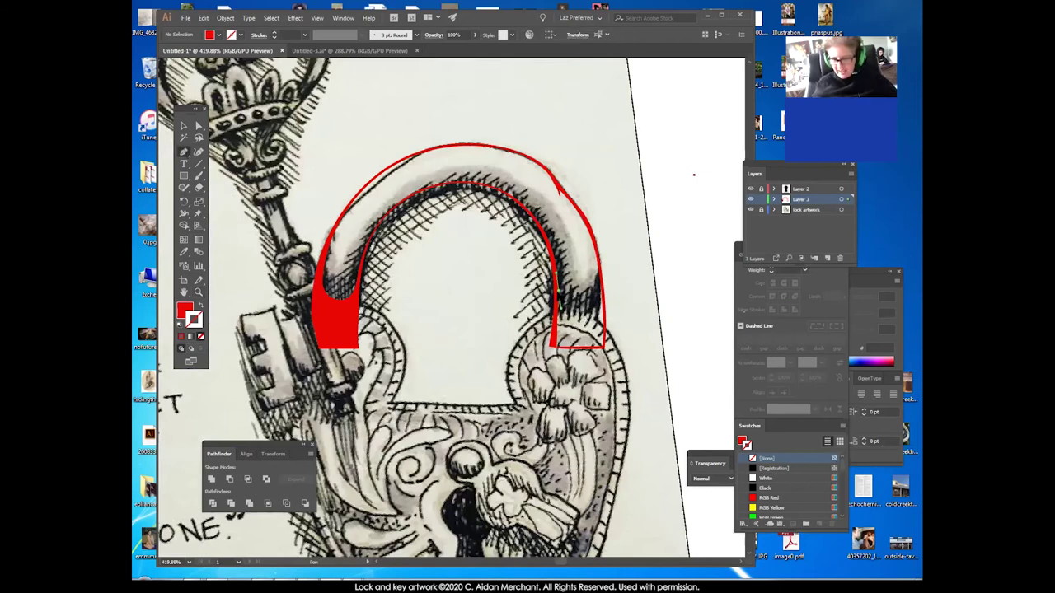
# Draw a red filled shape over the end of the right leg with a curved upper edge, and combine it with the outline.
pyautogui.moveTo(592, 291)
pyautogui.mouseDown()
pyautogui.moveTo(600, 275)
pyautogui.moveTo(605, 297)
pyautogui.mouseUp()
pyautogui.hotkey('ctrl', 'z')
pyautogui.moveTo(605, 334); pyautogui.dragTo(603, 347)
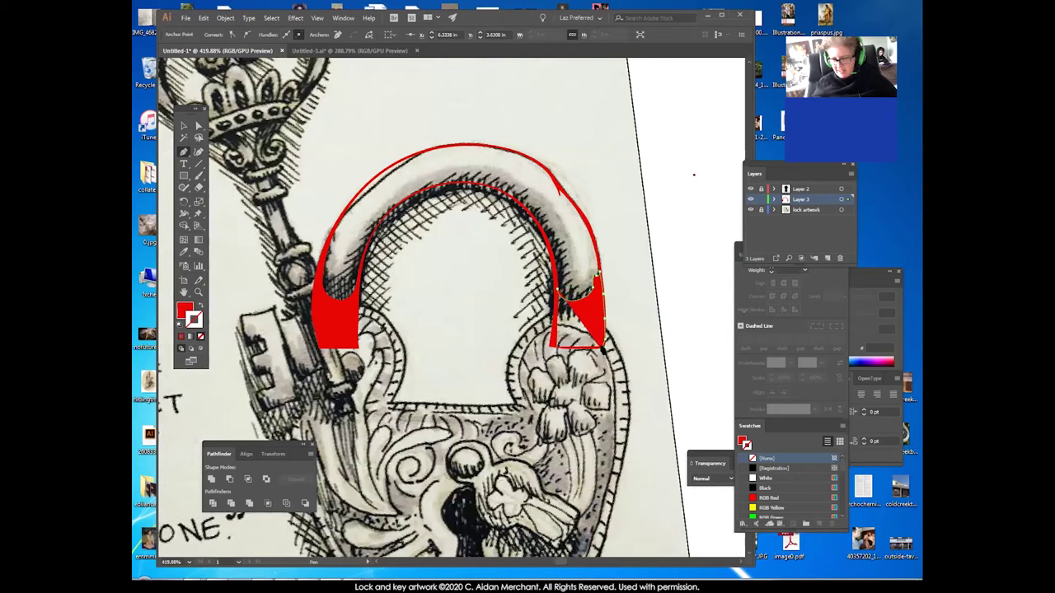
pyautogui.click(551, 346)
pyautogui.hotkey('ctrl', 'a')
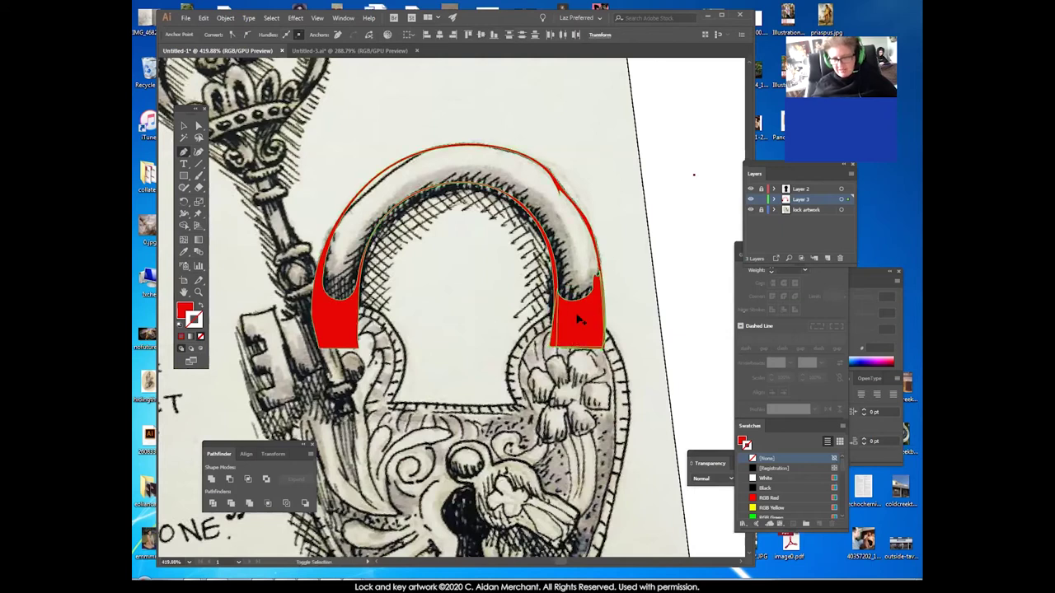
pyautogui.click(647, 319)
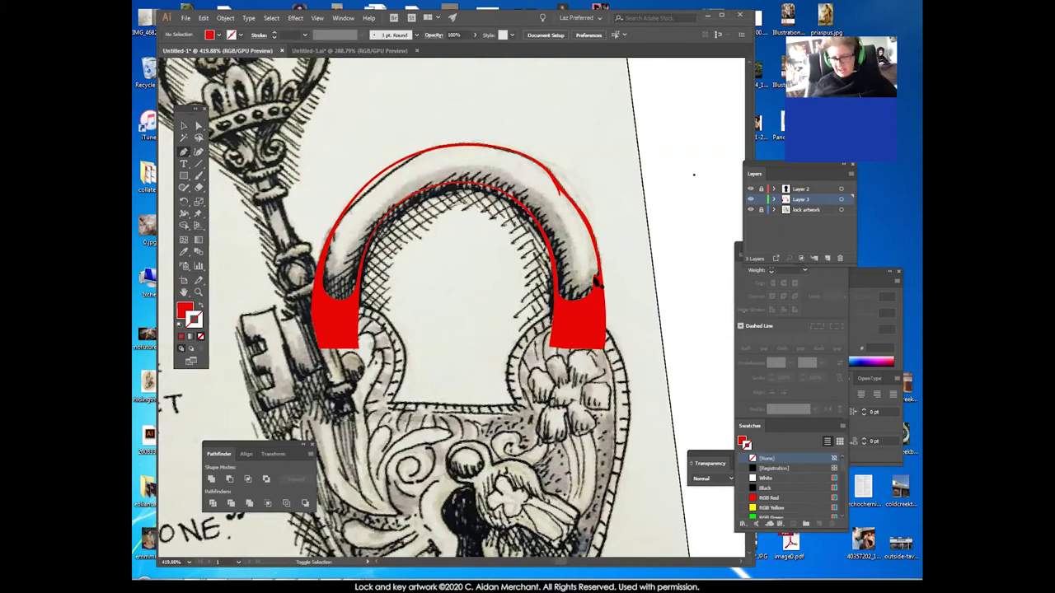
# With the sketch hidden, reshape the curved inner edges above both legs' solid ends, and compare them with the lock artwork.
pyautogui.click(750, 210)
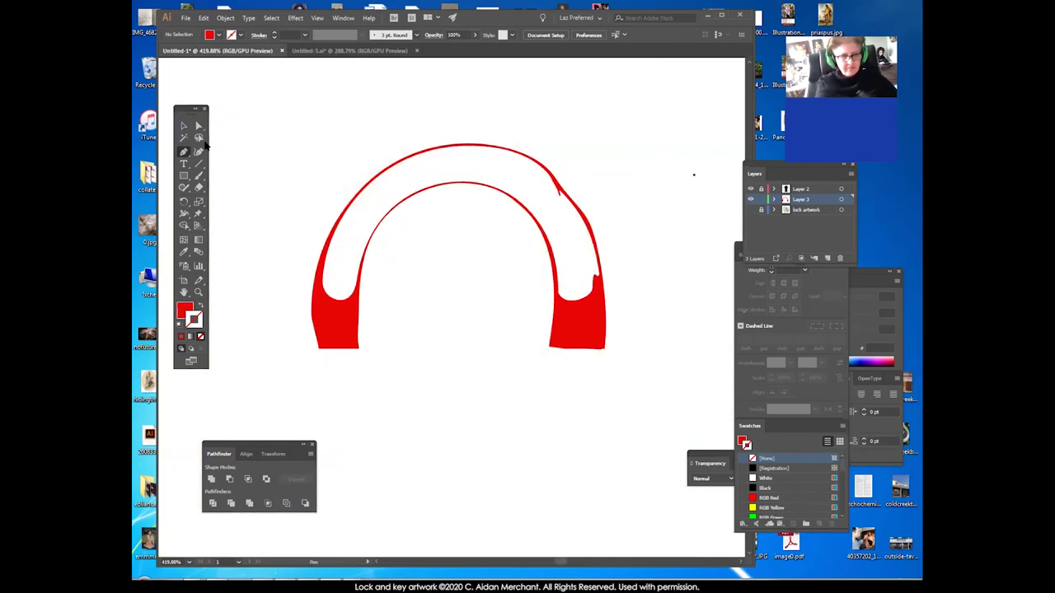
pyautogui.press('a')
pyautogui.click(322, 289)
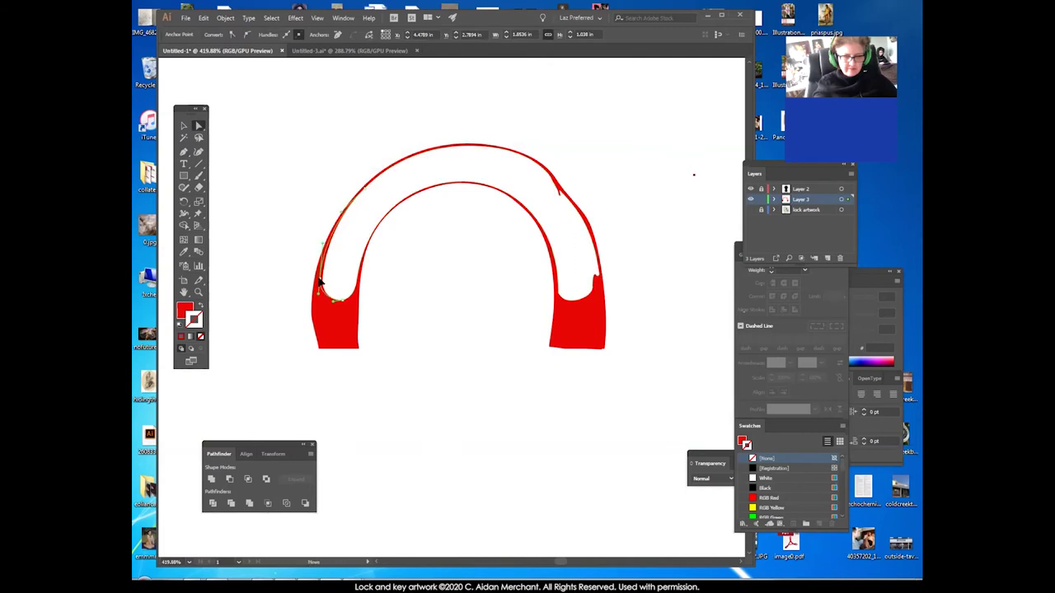
pyautogui.click(330, 287)
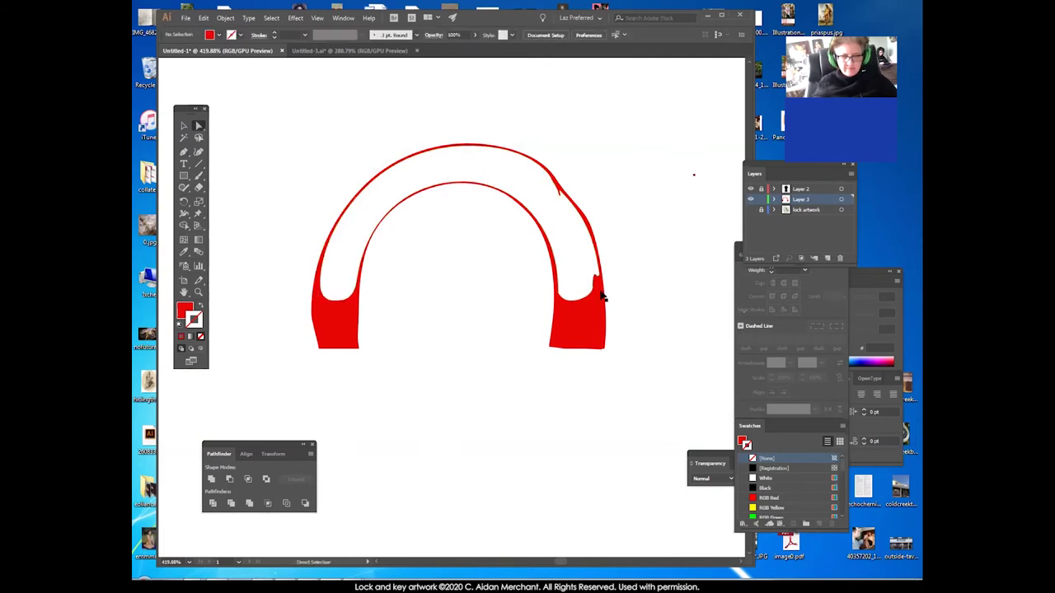
pyautogui.click(565, 305)
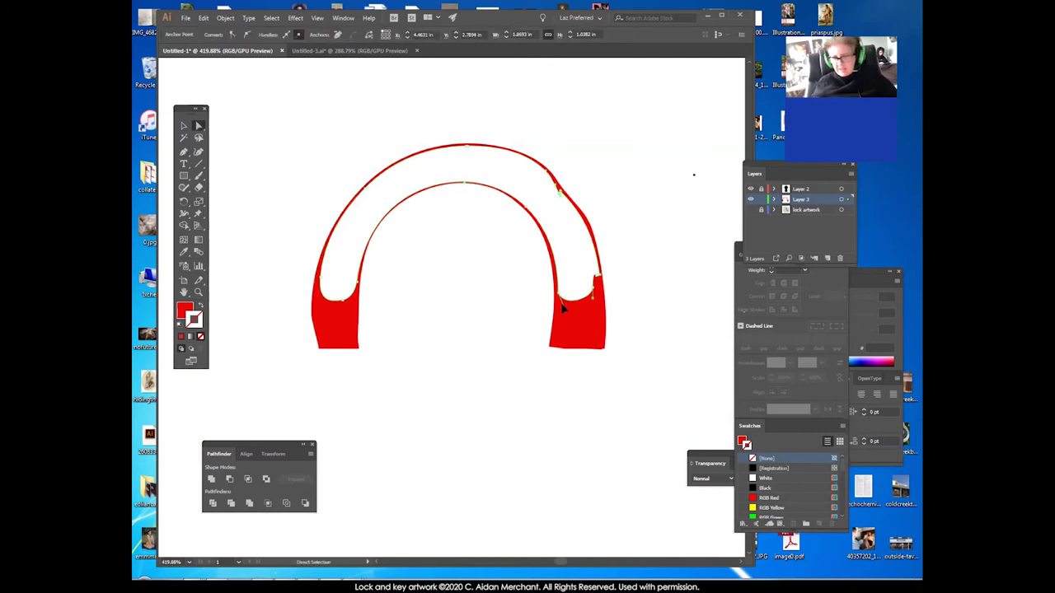
pyautogui.click(610, 302)
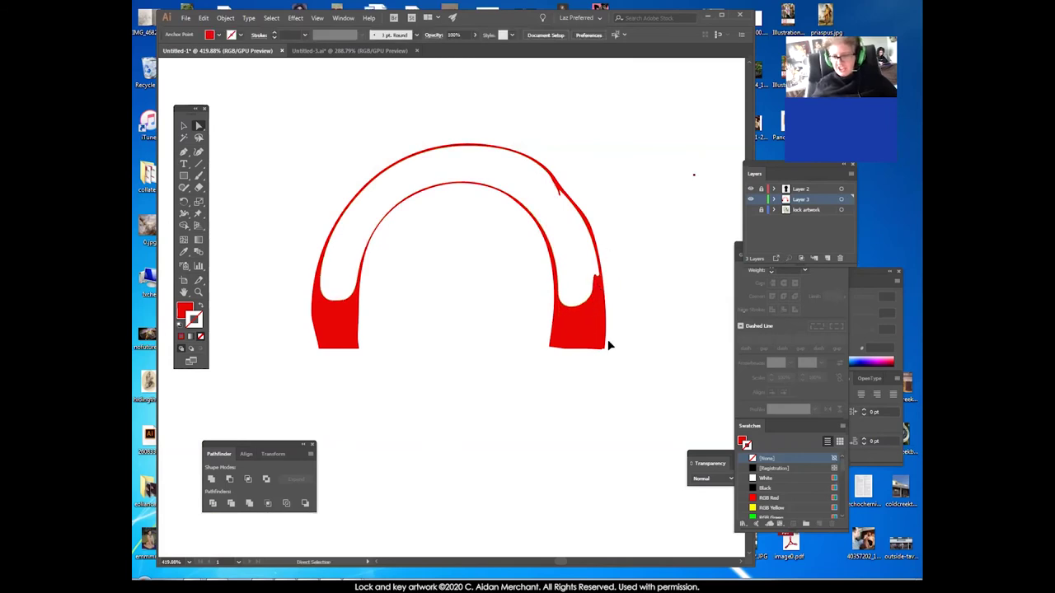
pyautogui.click(750, 210)
pyautogui.click(591, 329)
pyautogui.click(629, 266)
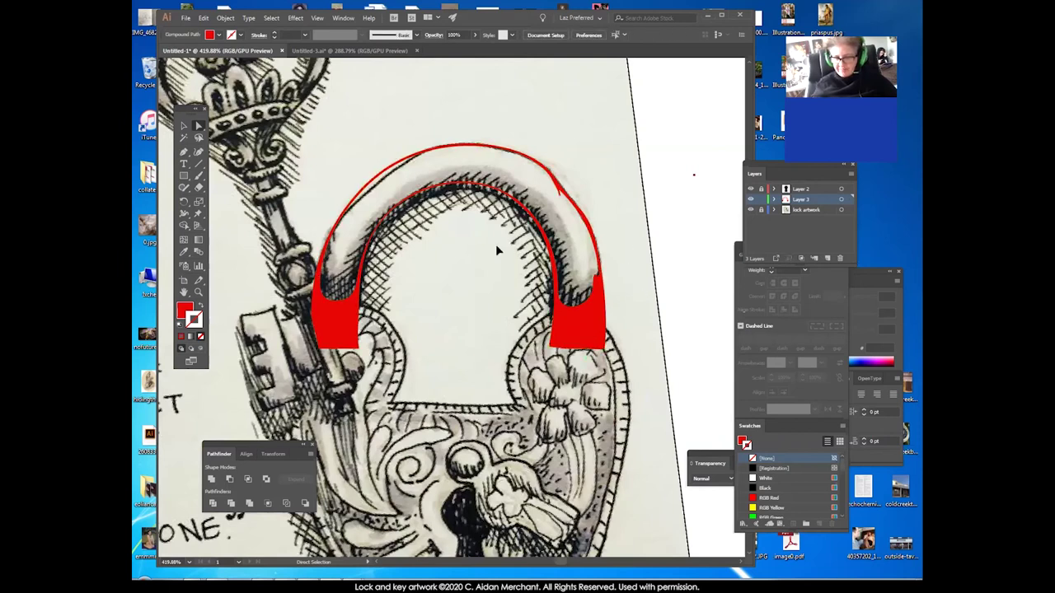
# Undo the edits to both legs back to before the right leg's filled shape was drawn, and deselect everything.
pyautogui.click(186, 153)
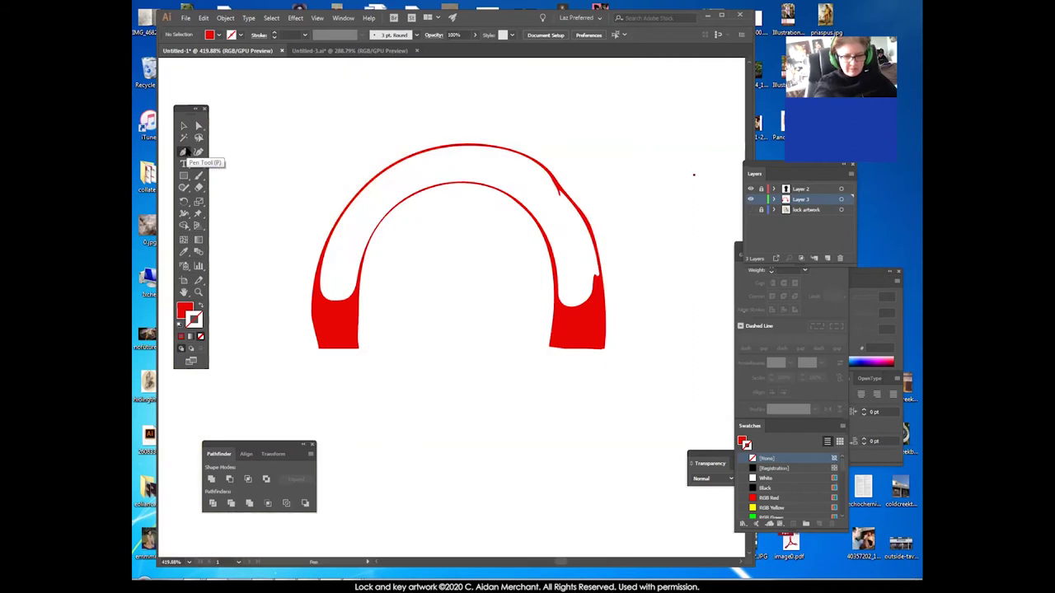
pyautogui.hotkey('ctrl', 'z')
pyautogui.hotkey('ctrl', 'z')
pyautogui.hotkey('ctrl', 'z')
pyautogui.hotkey('ctrl', 'z')
pyautogui.hotkey('ctrl', 'z')
pyautogui.hotkey('ctrl', 'z')
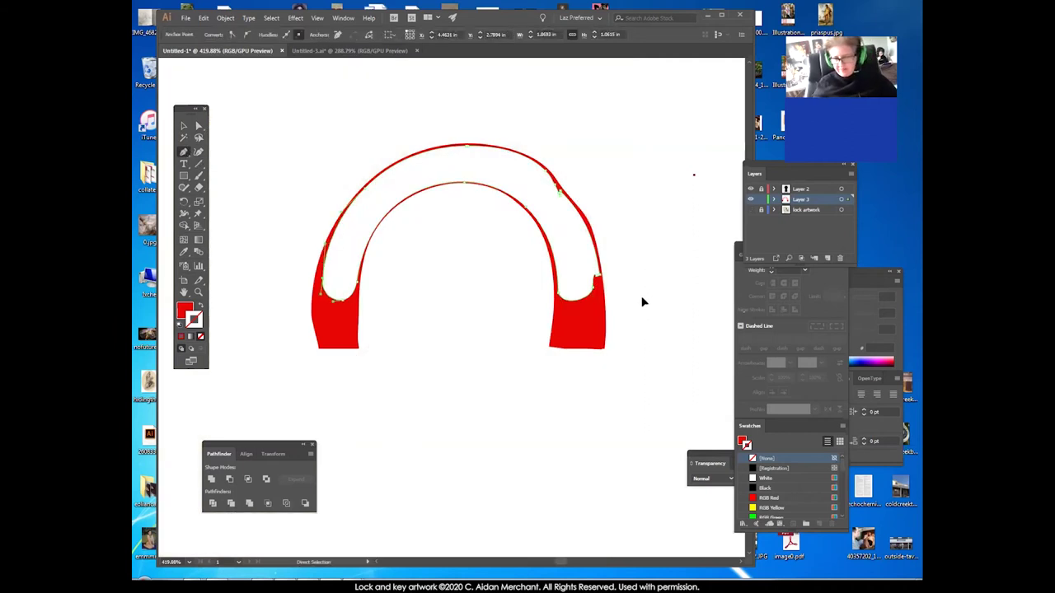
pyautogui.hotkey('ctrl', 'z')
pyautogui.hotkey('ctrl', 'z')
pyautogui.hotkey('ctrl', 'z')
pyautogui.hotkey('ctrl', 'z')
pyautogui.hotkey('ctrl', 'z')
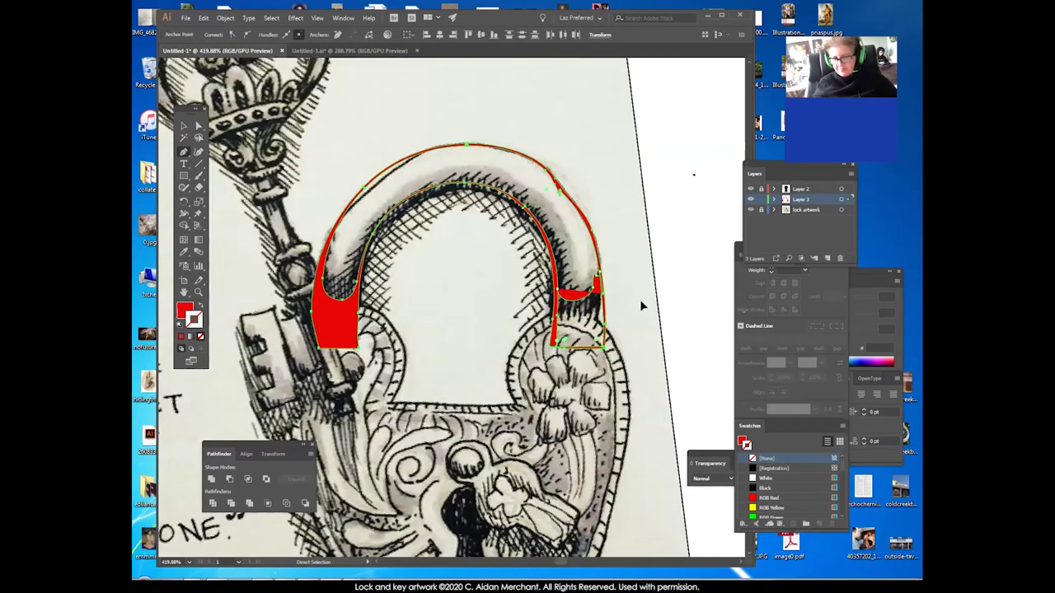
pyautogui.click(641, 307)
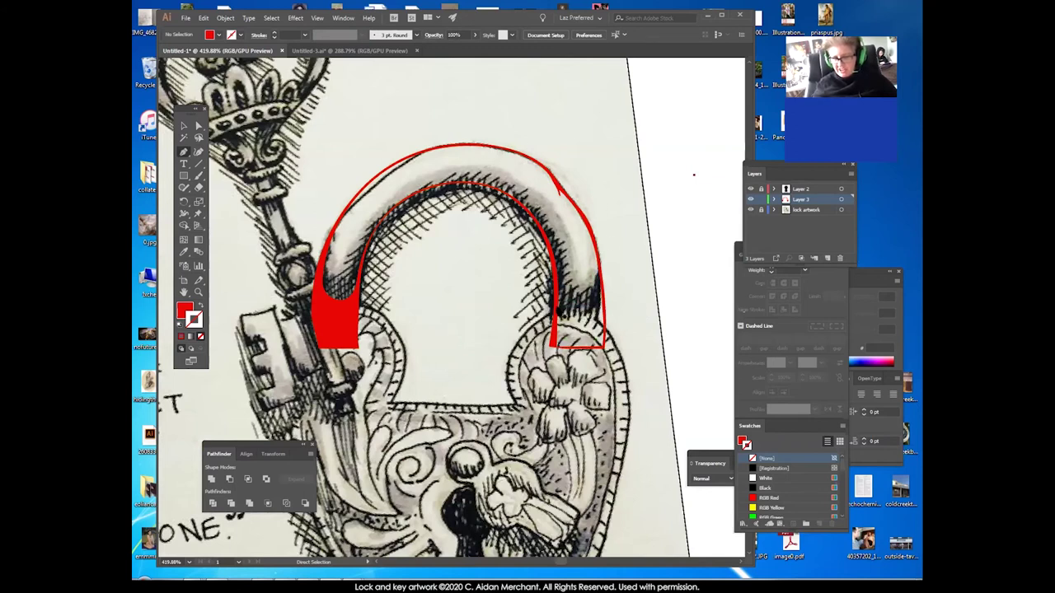
# Redraw the right leg's filled end with the Pen tool, following the curved shading edge and closing it along the leg's base.
pyautogui.moveTo(556, 303); pyautogui.dragTo(596, 275)
pyautogui.click(597, 278)
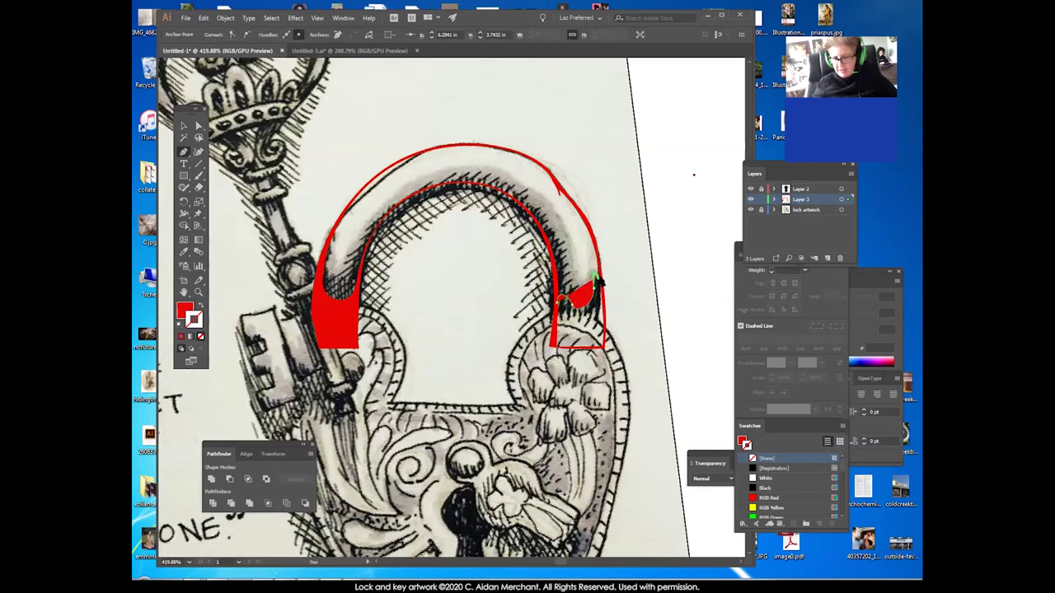
pyautogui.moveTo(600, 284); pyautogui.dragTo(560, 285)
pyautogui.click(605, 313)
pyautogui.click(604, 347)
pyautogui.click(553, 347)
# Set the fill colour of the right leg's new shape to 00F7D3 to distinguish it from the red outline.
pyautogui.press('z')
pyautogui.moveTo(569, 239); pyautogui.dragTo(521, 239)
pyautogui.doubleClick(185, 310)
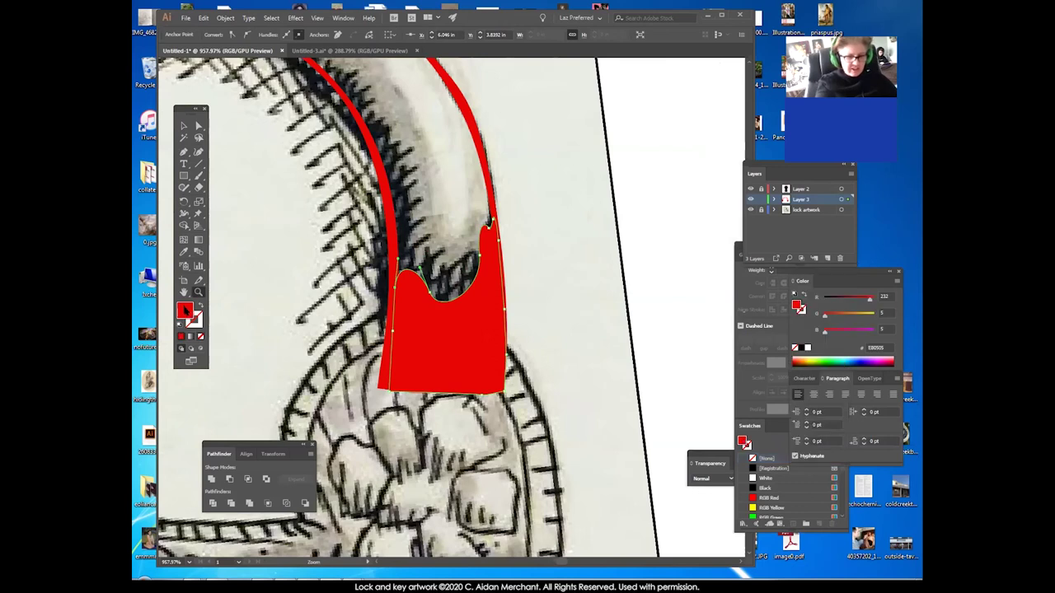
pyautogui.write('00F7D3')
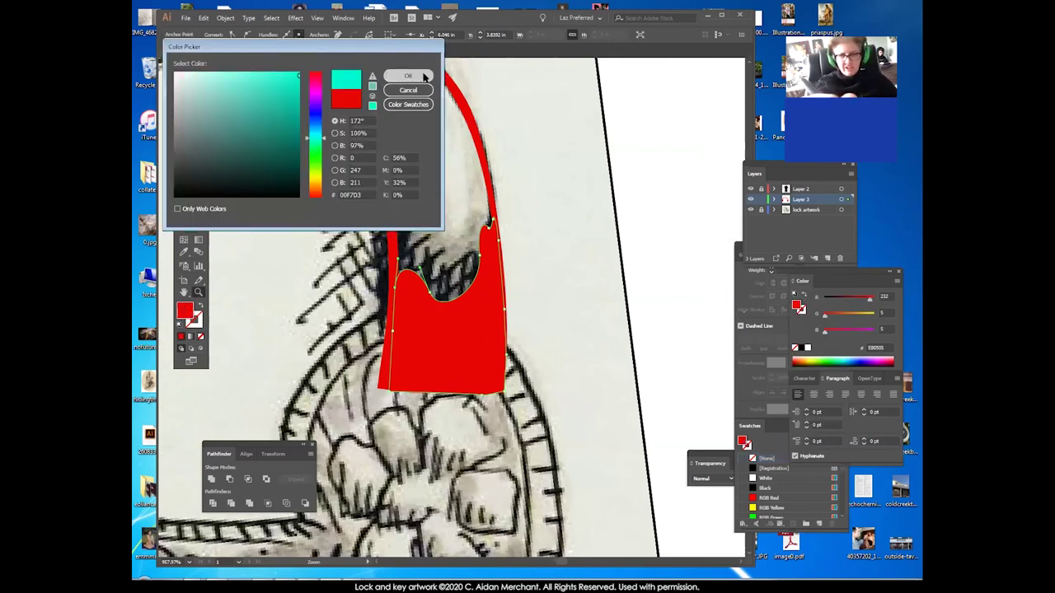
pyautogui.click(408, 75)
# Move the turquoise shape's anchors to widen its upper spike and fit its lower corner and sides within the red leg outline.
pyautogui.click(198, 126)
pyautogui.click(522, 239)
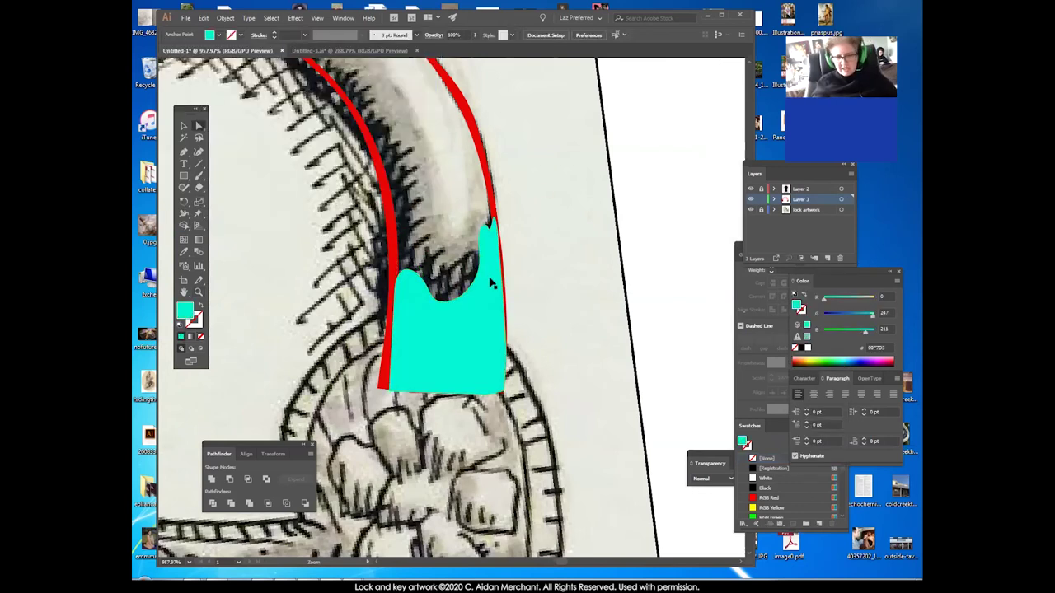
pyautogui.click(484, 223)
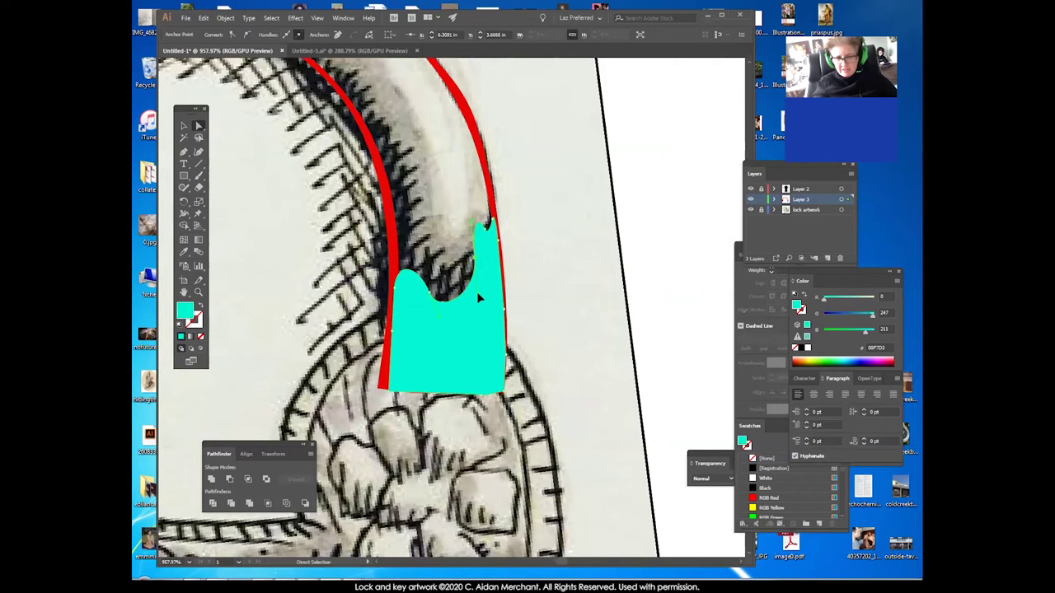
pyautogui.click(524, 252)
pyautogui.click(498, 301)
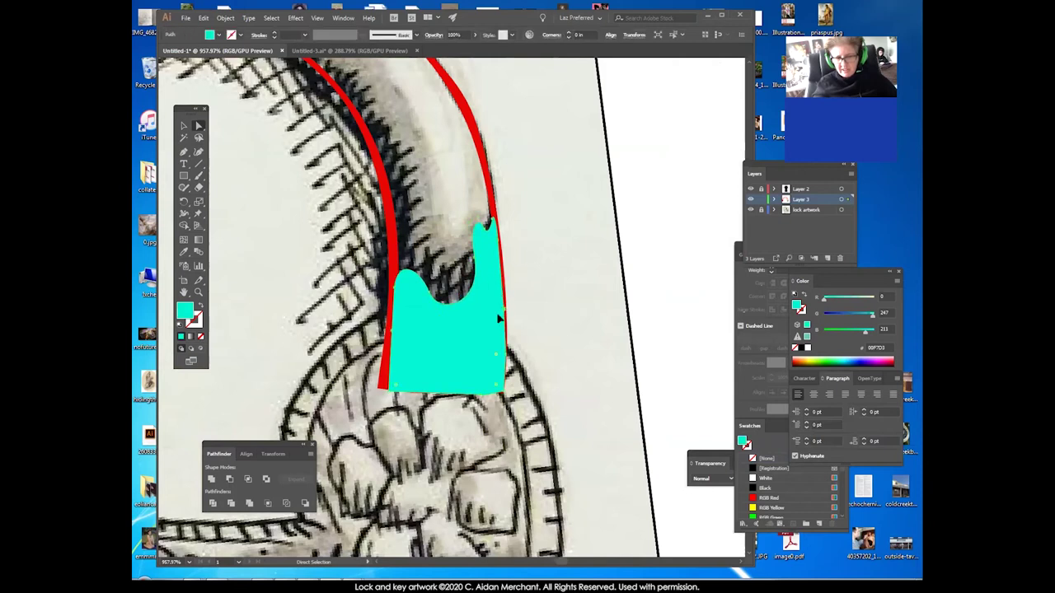
pyautogui.moveTo(387, 391); pyautogui.dragTo(385, 386)
pyautogui.moveTo(392, 331); pyautogui.dragTo(388, 333)
pyautogui.moveTo(496, 218); pyautogui.dragTo(500, 219)
# Select the turquoise shape with the shackle outline, sample the outline's red onto them, and unite them into one shape.
pyautogui.keyDown('shift'); pyautogui.click(493, 206); pyautogui.keyUp('shift')
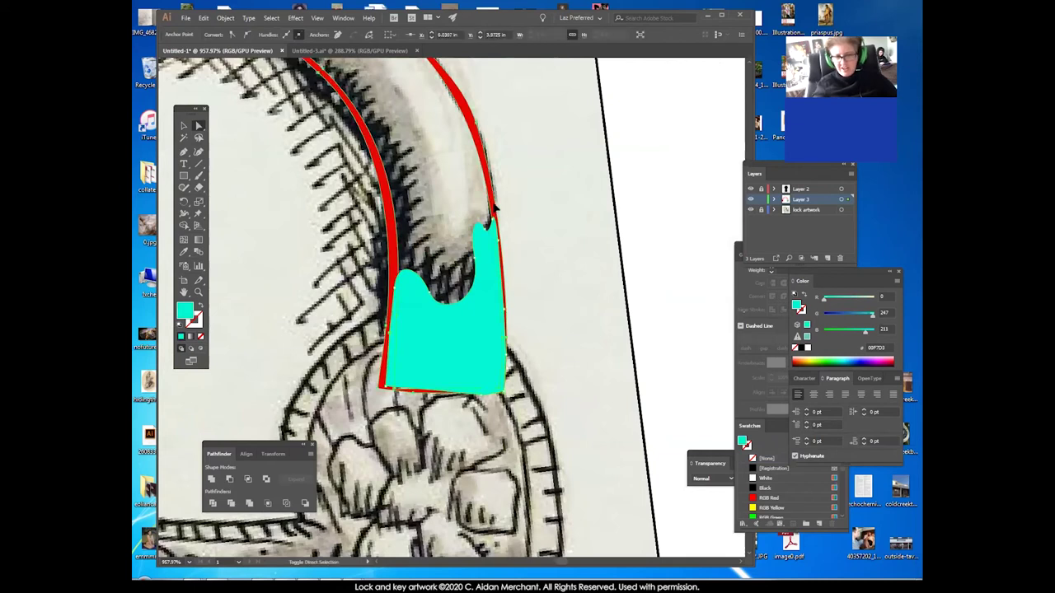
pyautogui.click(212, 480)
pyautogui.hotkey('ctrl', 'z')
pyautogui.click(183, 253)
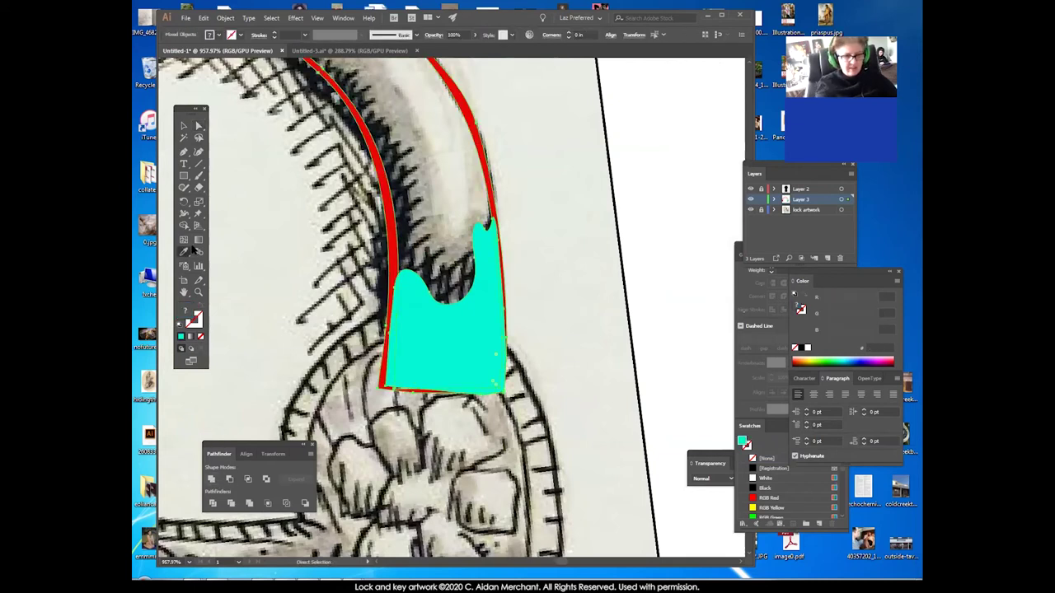
pyautogui.click(391, 216)
pyautogui.click(211, 479)
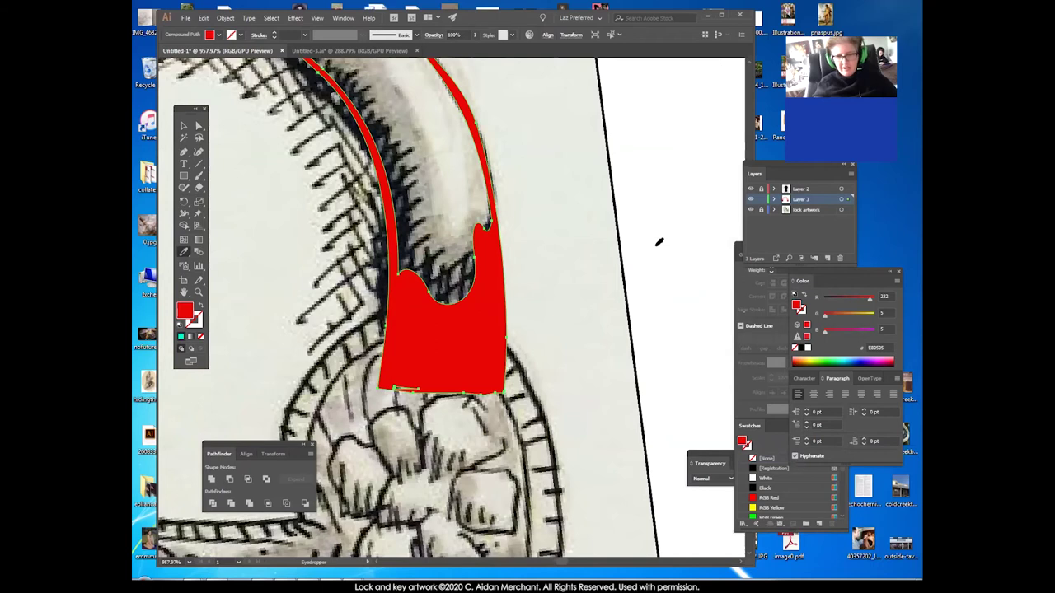
# Try to reshape the curved shading edge of the right leg's merged red shape by adjusting its anchor handles.
pyautogui.press('a')
pyautogui.click(535, 223)
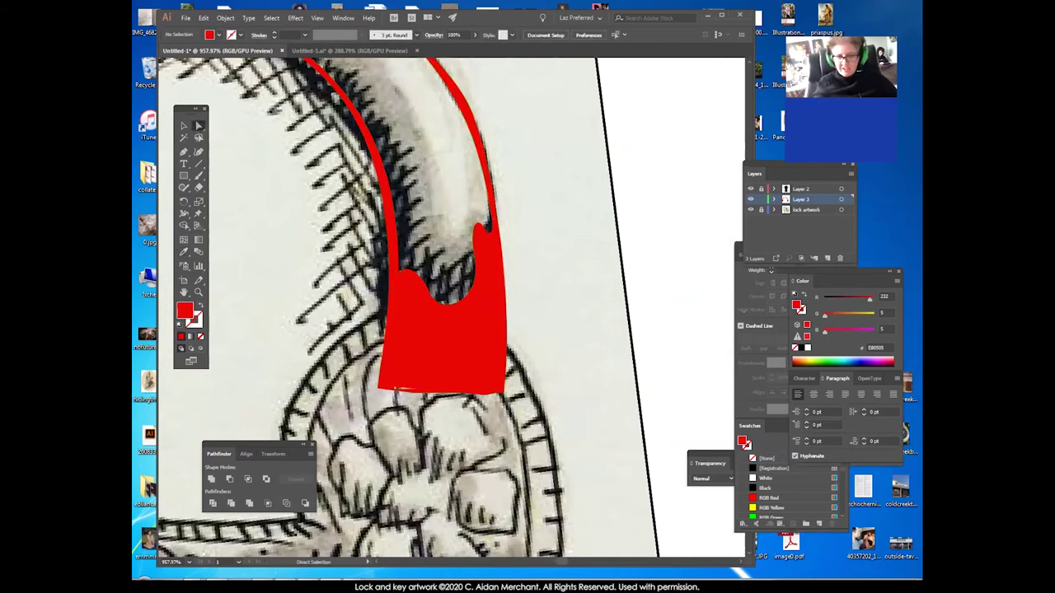
pyautogui.click(406, 271)
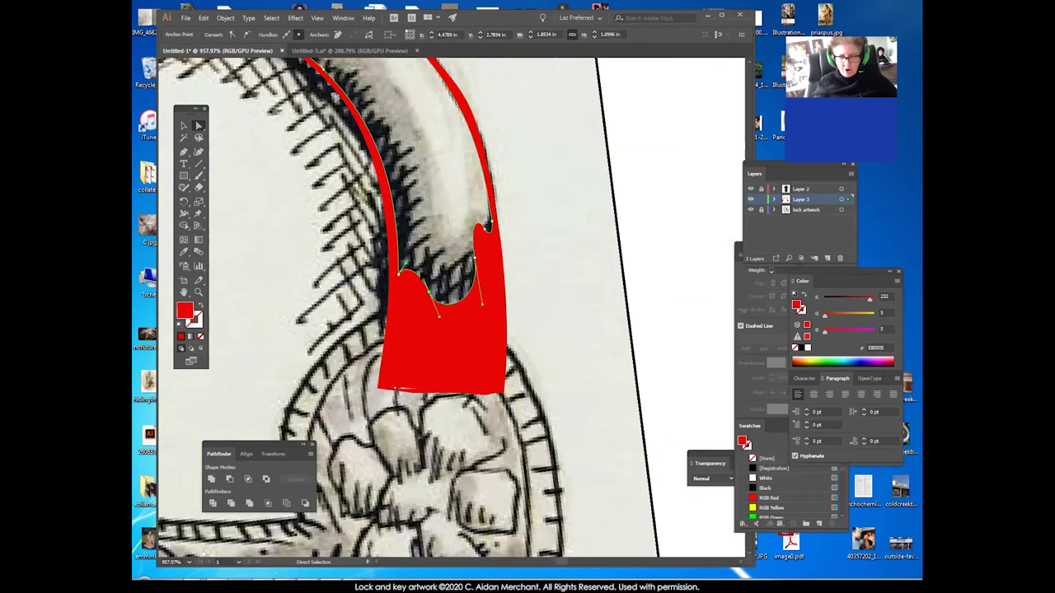
pyautogui.click(460, 305)
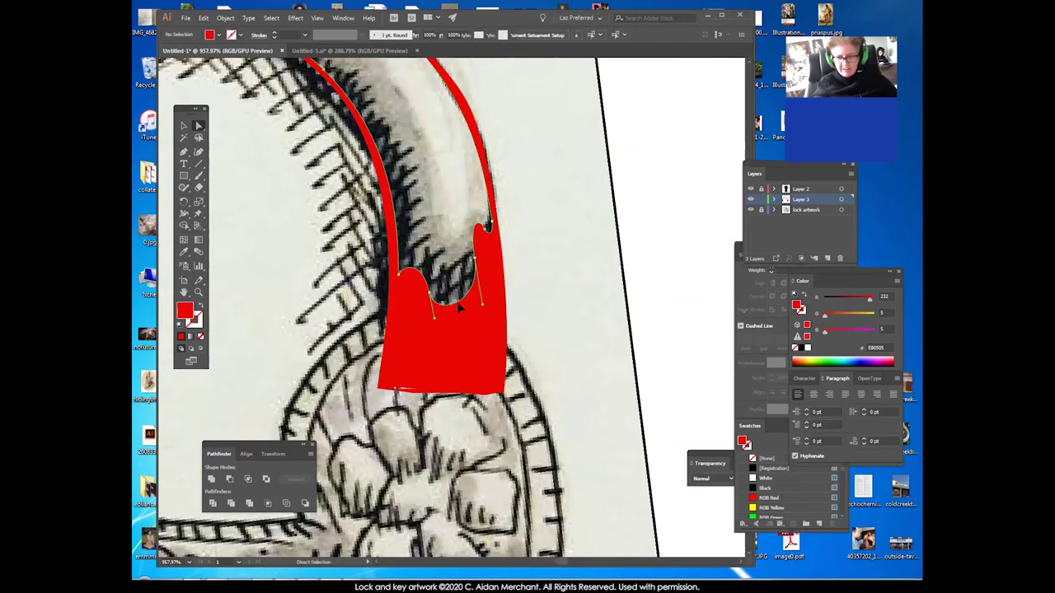
pyautogui.moveTo(434, 318); pyautogui.dragTo(436, 328)
pyautogui.click(511, 299)
pyautogui.moveTo(515, 341); pyautogui.dragTo(580, 423)
pyautogui.moveTo(548, 347); pyautogui.dragTo(559, 245)
# Undo the merge of the turquoise shape with the red outline and move the turquoise shape aside into the shackle's opening.
pyautogui.hotkey('ctrl', 'z')
pyautogui.hotkey('ctrl', 'z')
pyautogui.hotkey('ctrl', 'z')
pyautogui.hotkey('ctrl', 'z')
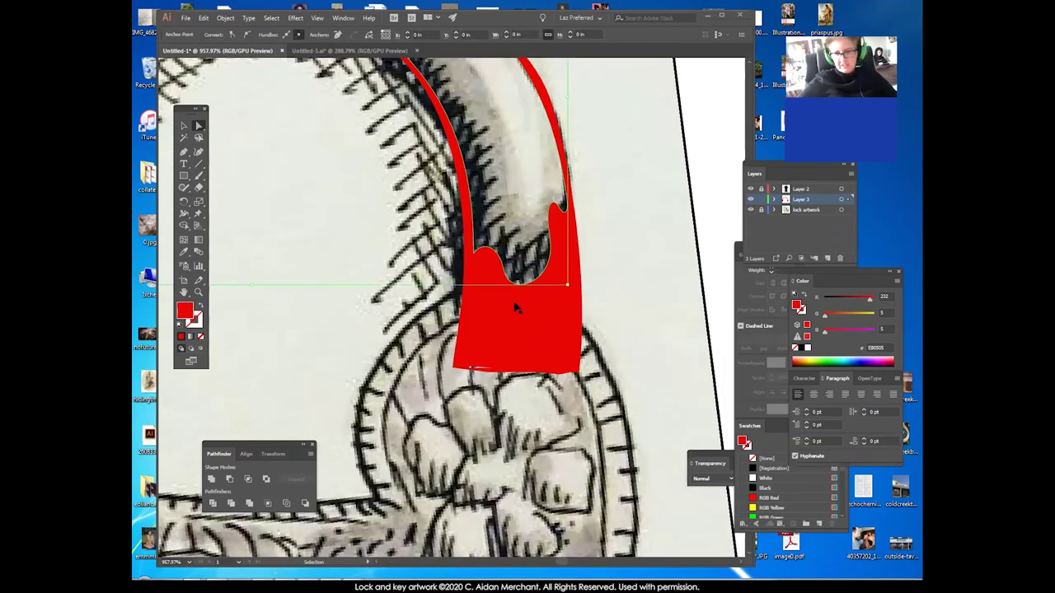
pyautogui.click(417, 286)
pyautogui.moveTo(499, 287); pyautogui.dragTo(248, 244)
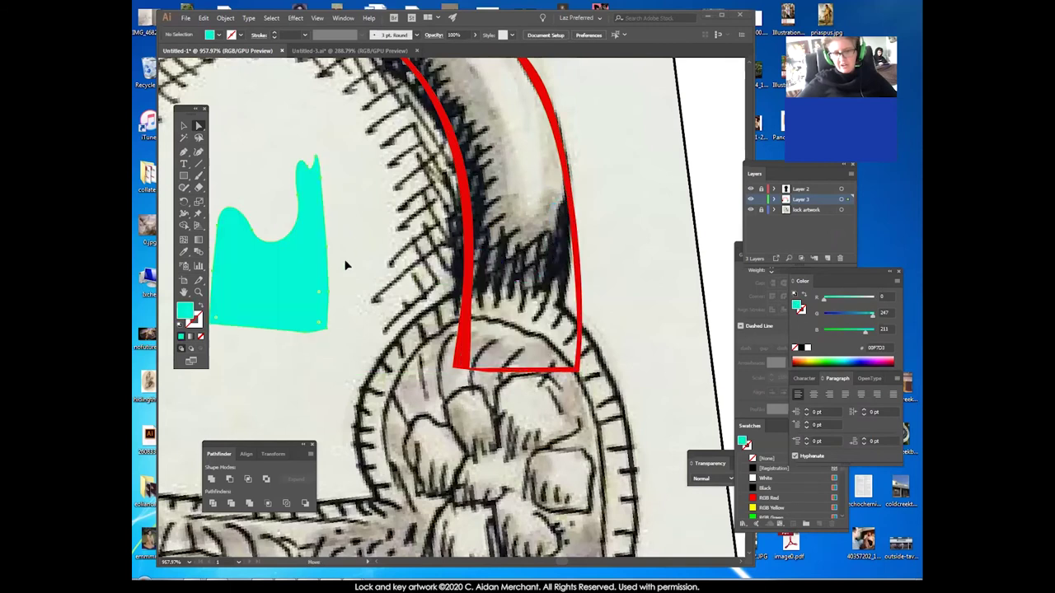
pyautogui.click(468, 254)
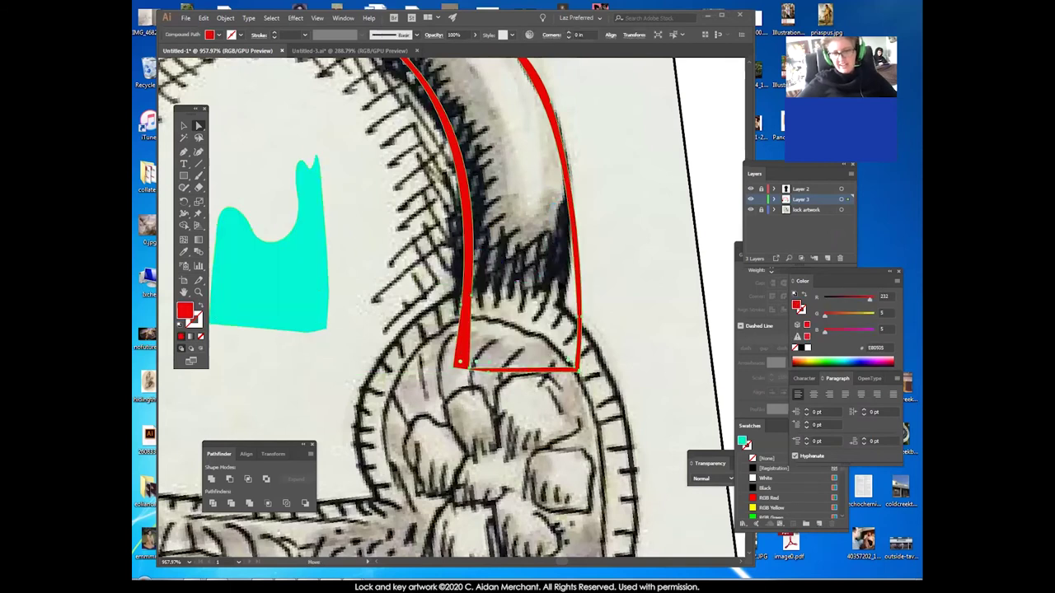
pyautogui.moveTo(443, 244); pyautogui.dragTo(415, 269)
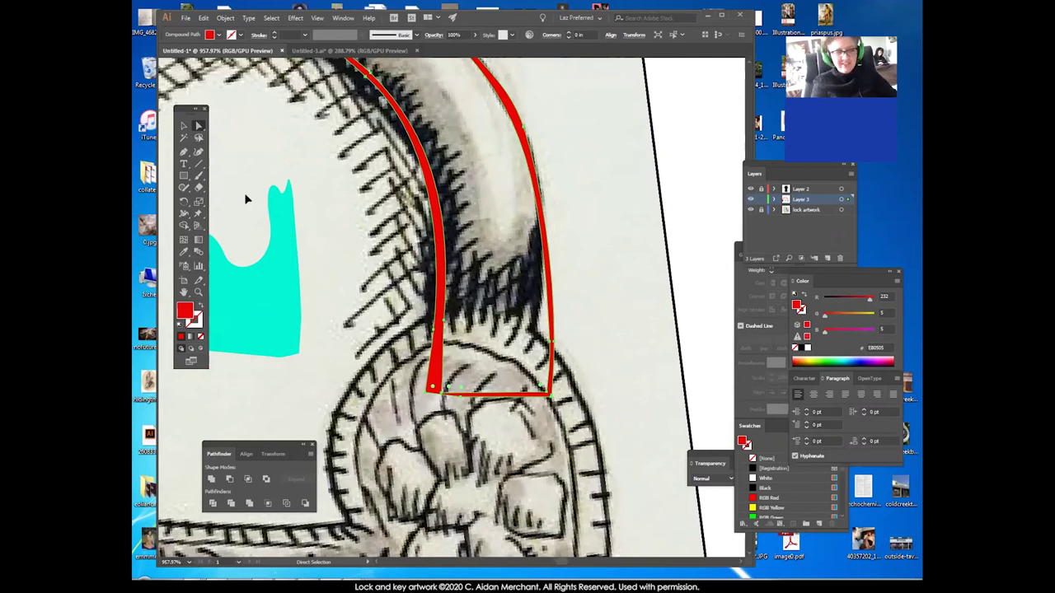
# Try to draw a new red filled end inside the right leg with the Pen tool, following the shading edge and the leg's base.
pyautogui.click(187, 152)
pyautogui.keyDown('ctrl'); pyautogui.click(574, 245); pyautogui.keyUp('ctrl')
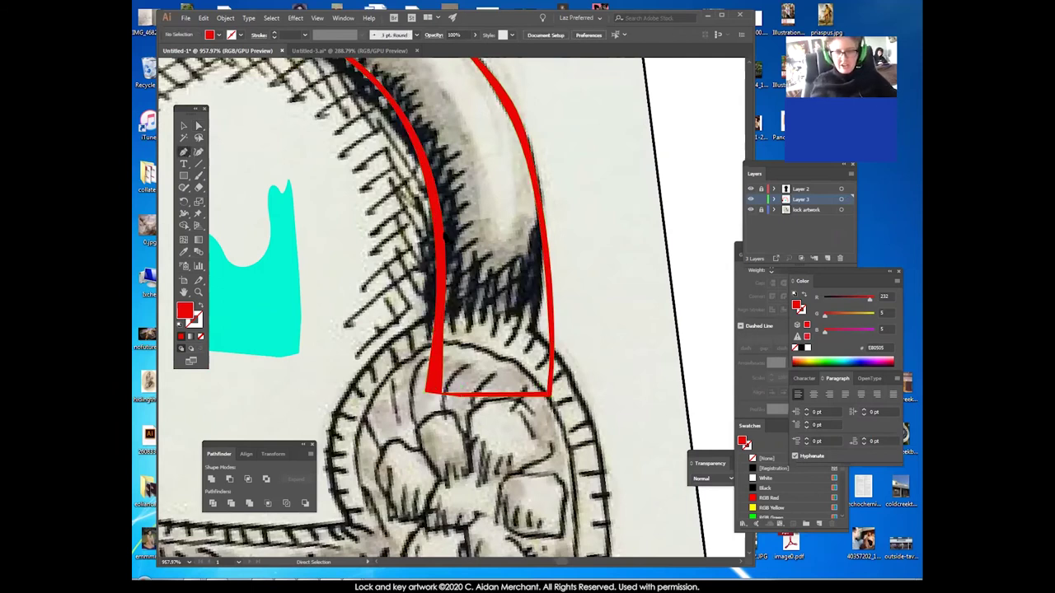
pyautogui.moveTo(442, 233)
pyautogui.mouseDown()
pyautogui.moveTo(456, 290)
pyautogui.moveTo(483, 283)
pyautogui.mouseUp()
pyautogui.moveTo(487, 286); pyautogui.dragTo(534, 227)
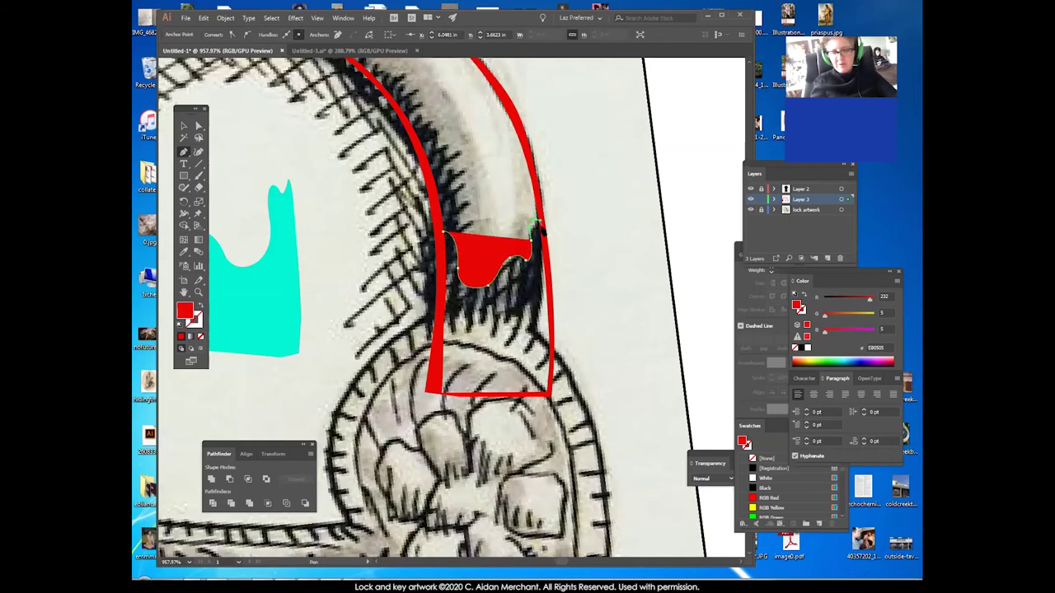
pyautogui.click(538, 219)
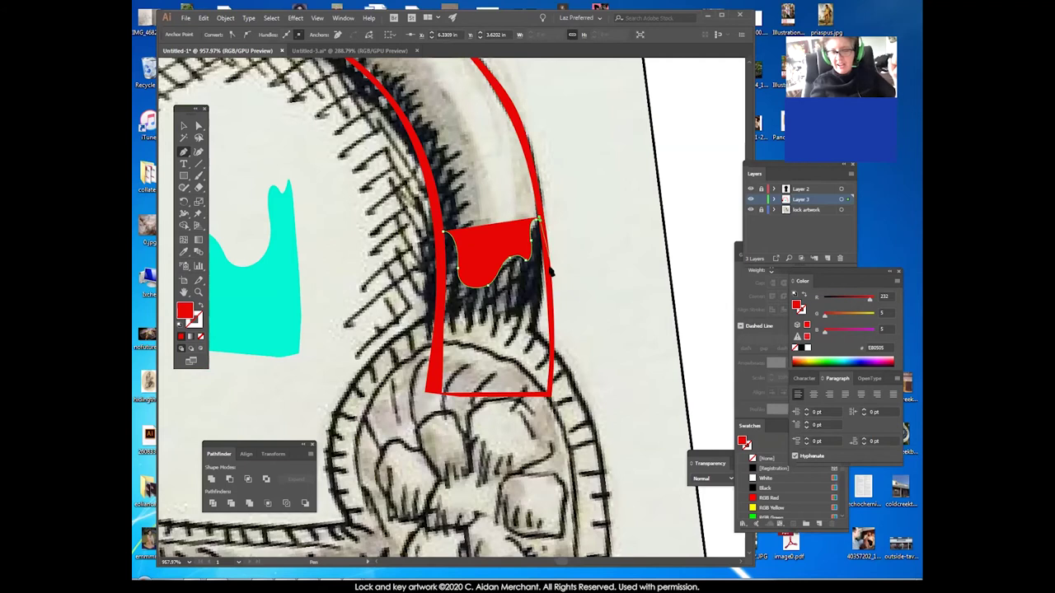
pyautogui.click(549, 274)
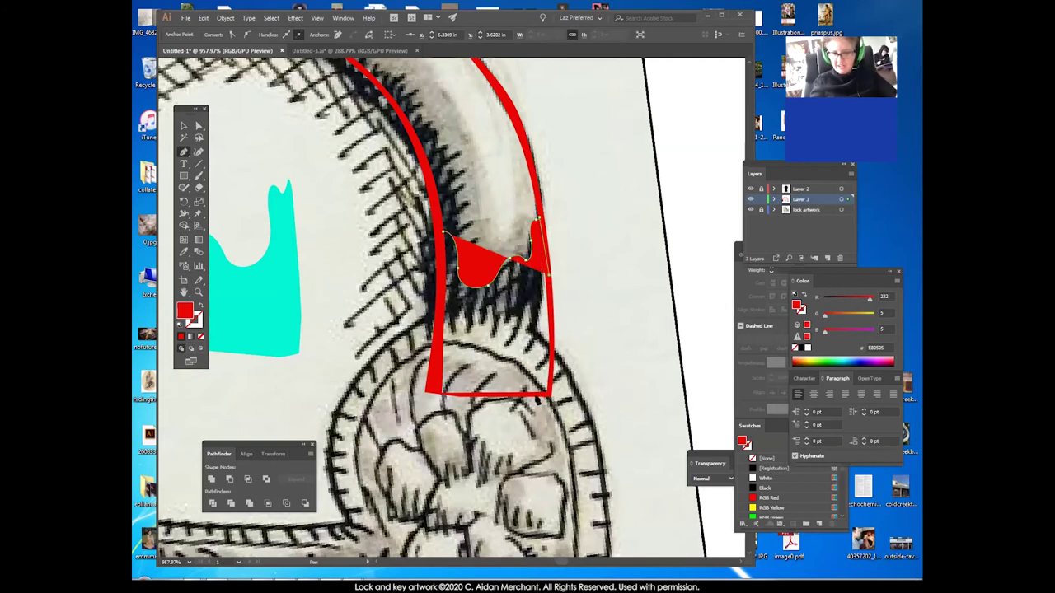
pyautogui.click(551, 394)
pyautogui.click(435, 392)
pyautogui.click(443, 297)
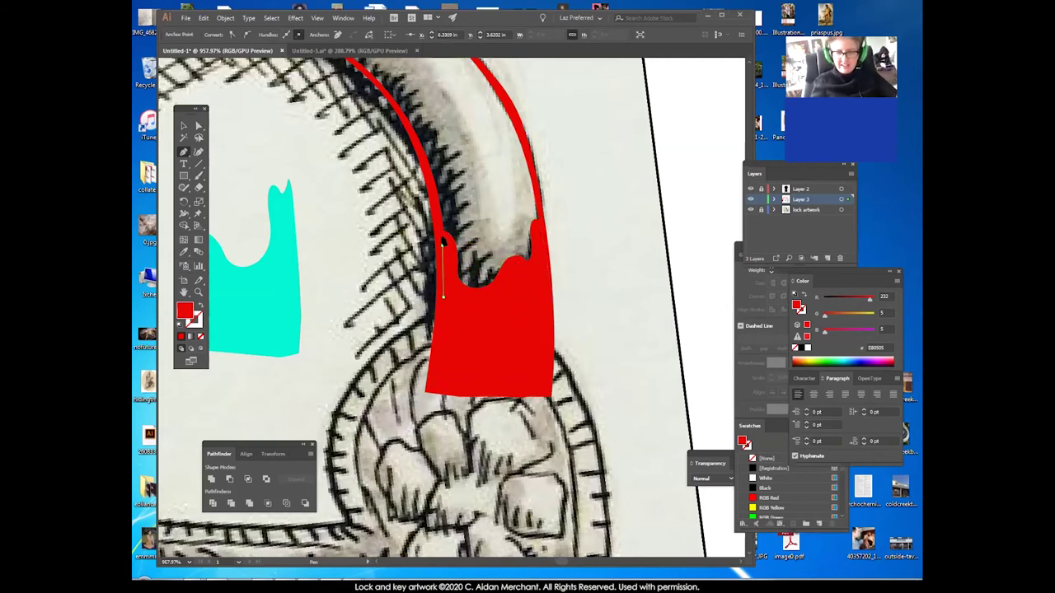
# Delete the newly drawn red filled end from the right leg.
pyautogui.click(198, 125)
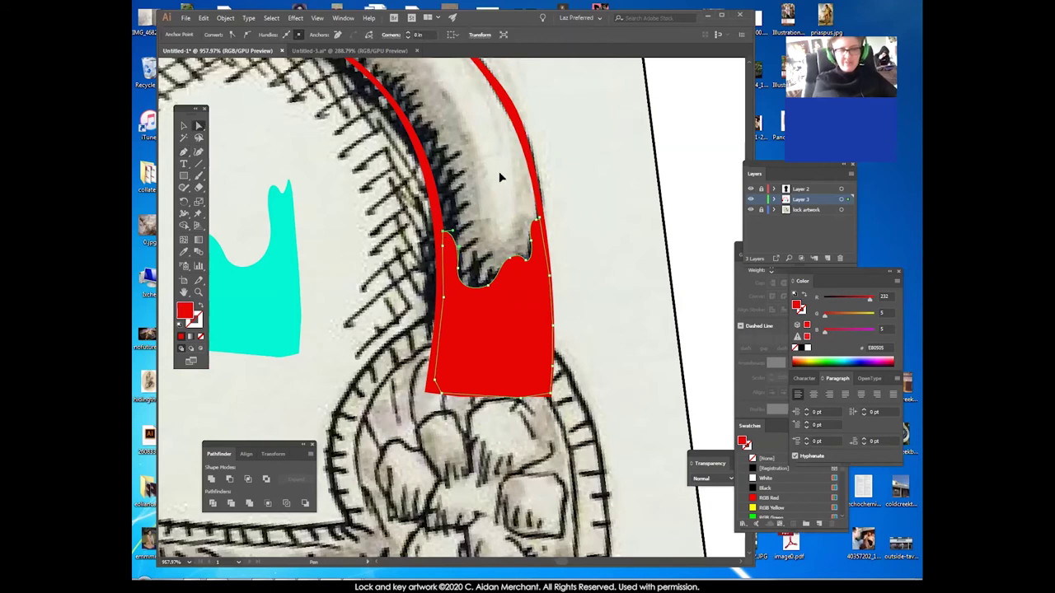
pyautogui.click(602, 179)
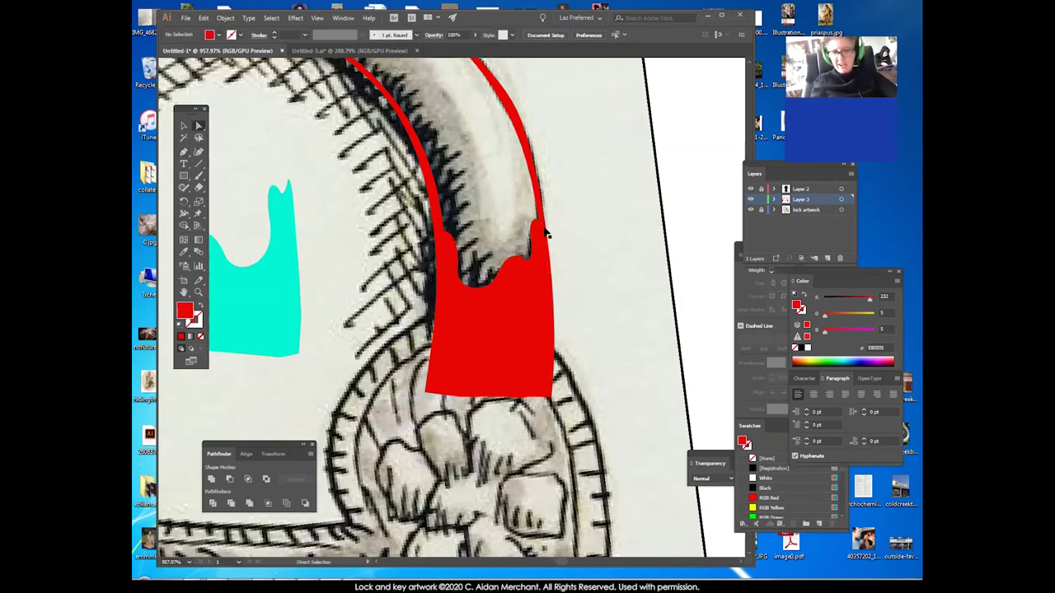
pyautogui.click(503, 318)
pyautogui.press('Delete')
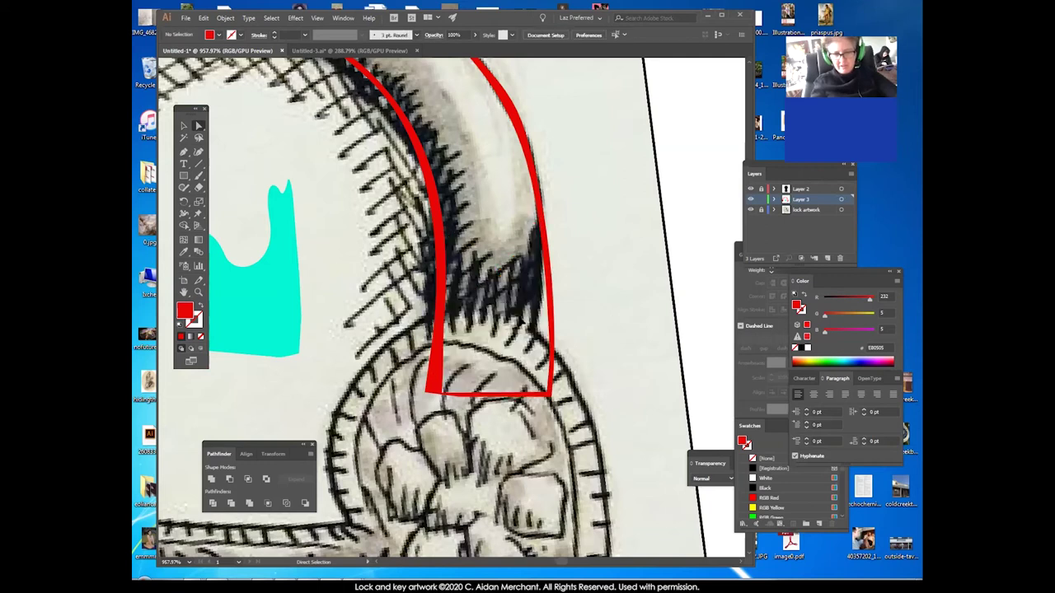
# Draw a closed red shape with the Pen tool along the right leg's sides, base and scalloped upper shading edge.
pyautogui.click(184, 152)
pyautogui.click(440, 251)
pyautogui.click(435, 393)
pyautogui.moveTo(494, 403); pyautogui.dragTo(547, 394)
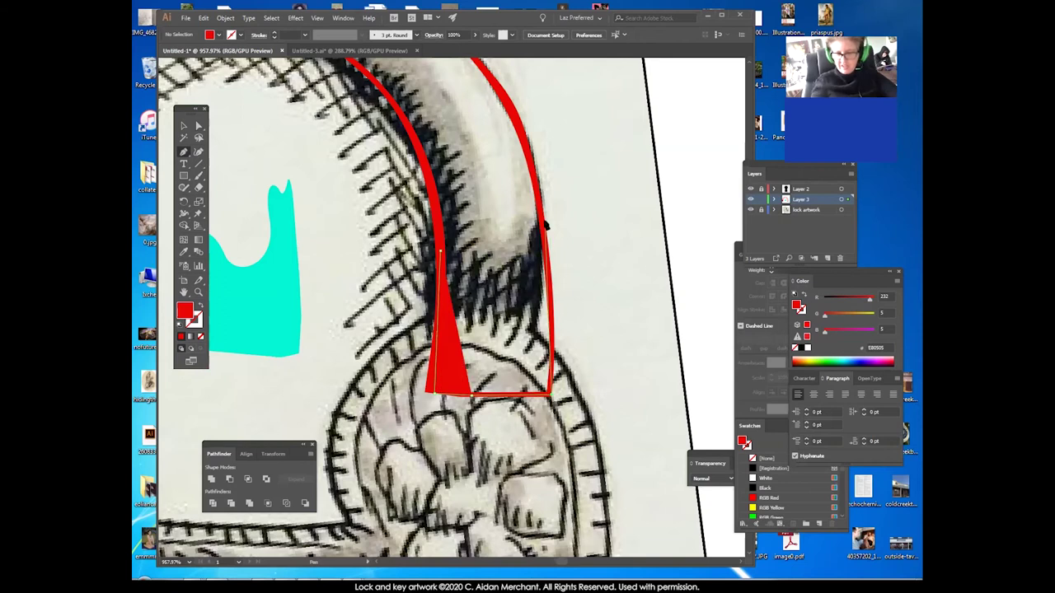
pyautogui.moveTo(539, 216); pyautogui.dragTo(535, 206)
pyautogui.moveTo(530, 249)
pyautogui.mouseDown()
pyautogui.moveTo(510, 277)
pyautogui.moveTo(495, 257)
pyautogui.moveTo(464, 282)
pyautogui.moveTo(441, 240)
pyautogui.mouseUp()
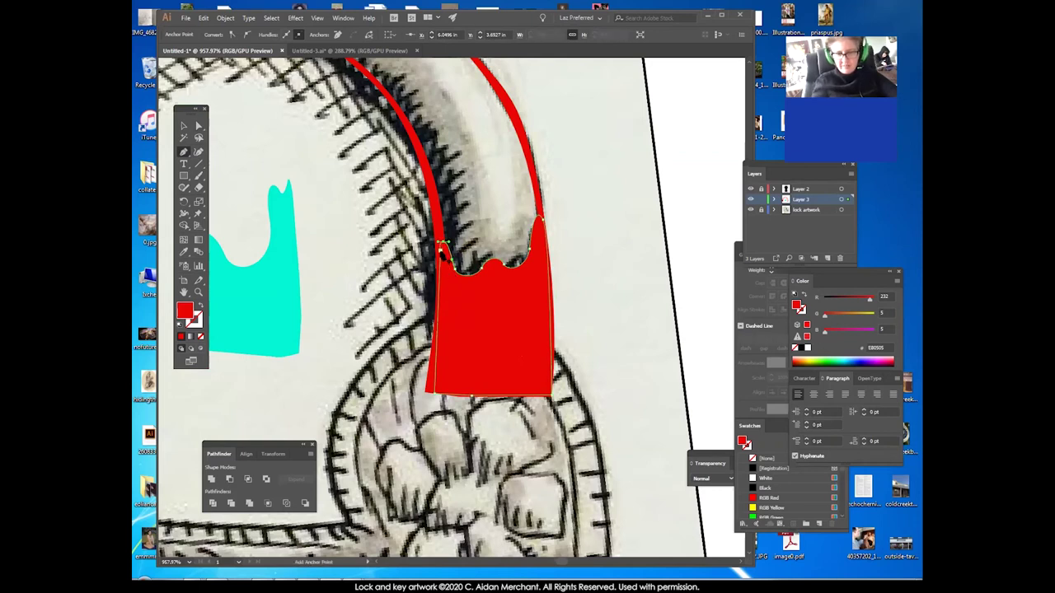
# Unite the right leg's new filled shape with the shackle outline.
pyautogui.press('v')
pyautogui.click(574, 310)
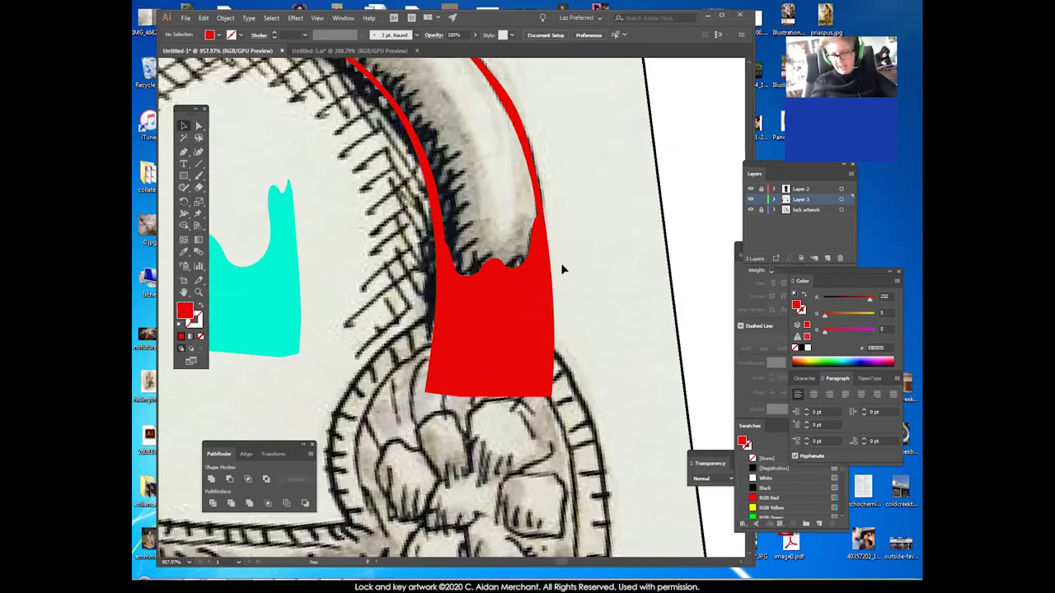
pyautogui.click(527, 338)
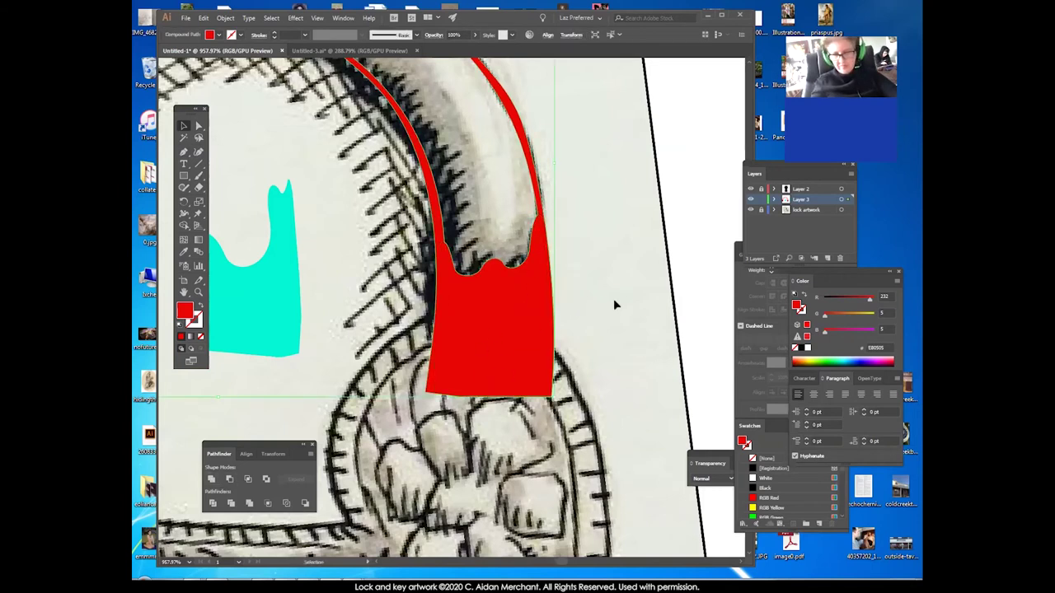
pyautogui.click(602, 317)
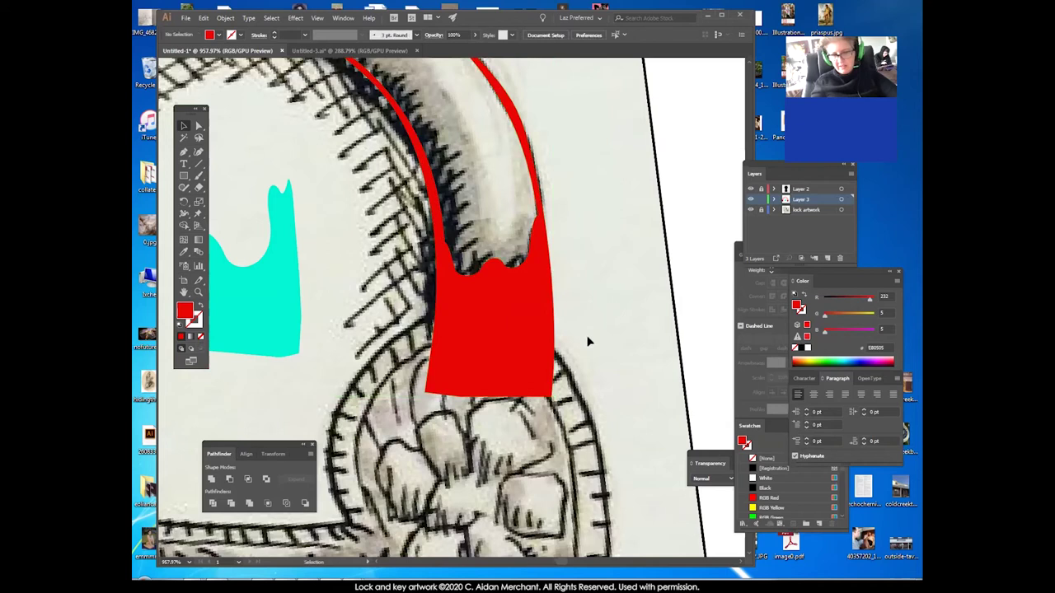
# Draw a closed shape over the right leg's base along the lock body's curved rim and subtract it from the shackle.
pyautogui.click(184, 153)
pyautogui.moveTo(407, 343); pyautogui.dragTo(445, 307)
pyautogui.moveTo(564, 375); pyautogui.dragTo(600, 447)
pyautogui.click(548, 443)
pyautogui.click(401, 437)
pyautogui.keyDown('ctrl'); pyautogui.keyDown('shift'); pyautogui.click(474, 308); pyautogui.keyUp('shift'); pyautogui.keyUp('ctrl')
pyautogui.click(230, 479)
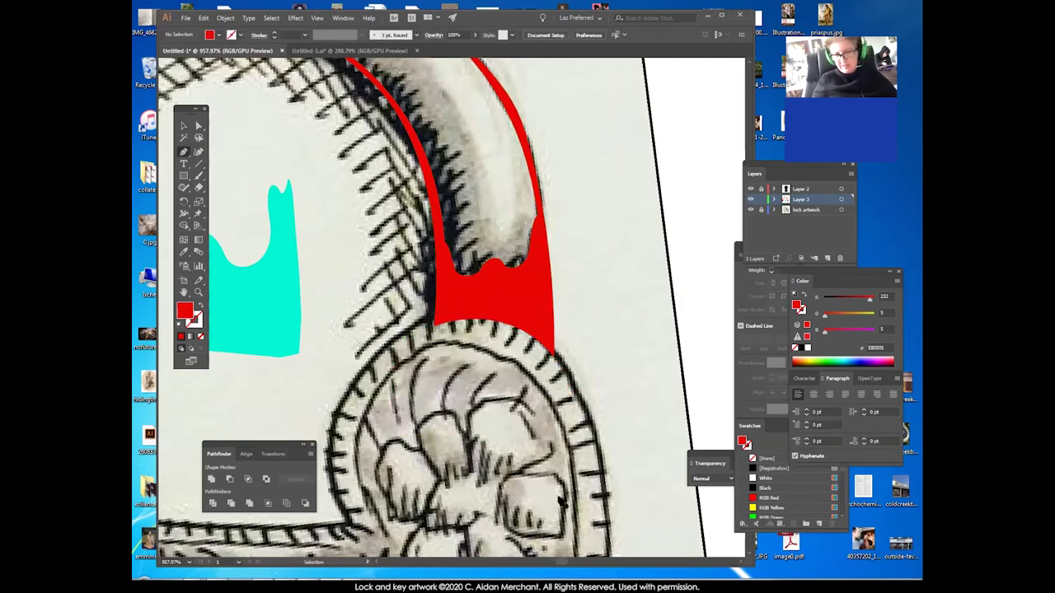
# Adjust the anchors and handles of the right leg's scalloped shading edge to smooth its inner corner against the sketch.
pyautogui.moveTo(602, 378); pyautogui.dragTo(692, 340)
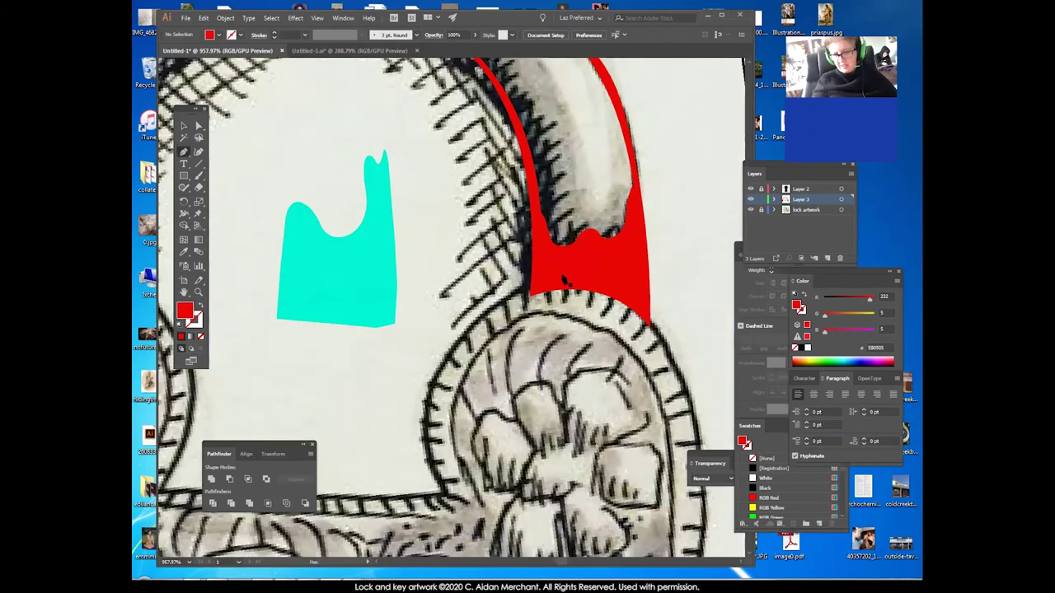
pyautogui.moveTo(597, 312); pyautogui.dragTo(553, 372)
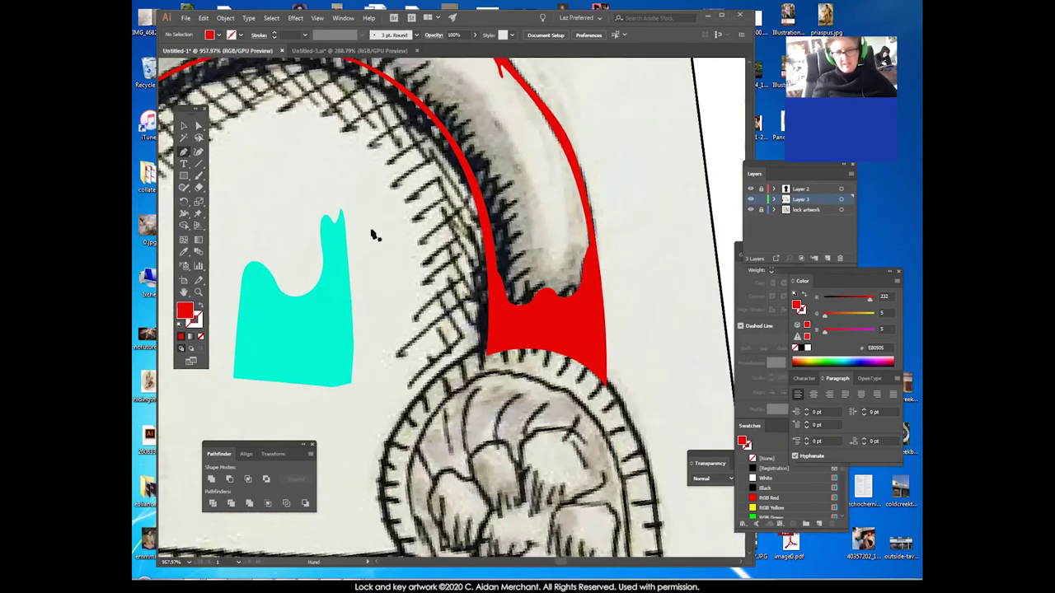
pyautogui.click(197, 126)
pyautogui.click(508, 295)
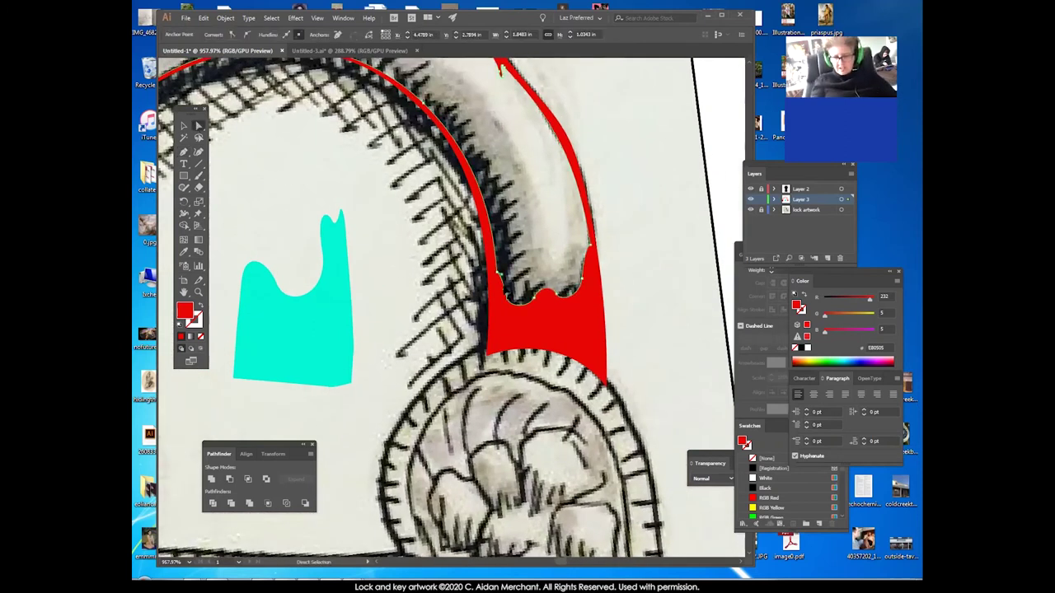
pyautogui.moveTo(505, 297); pyautogui.dragTo(506, 312)
pyautogui.click(531, 272)
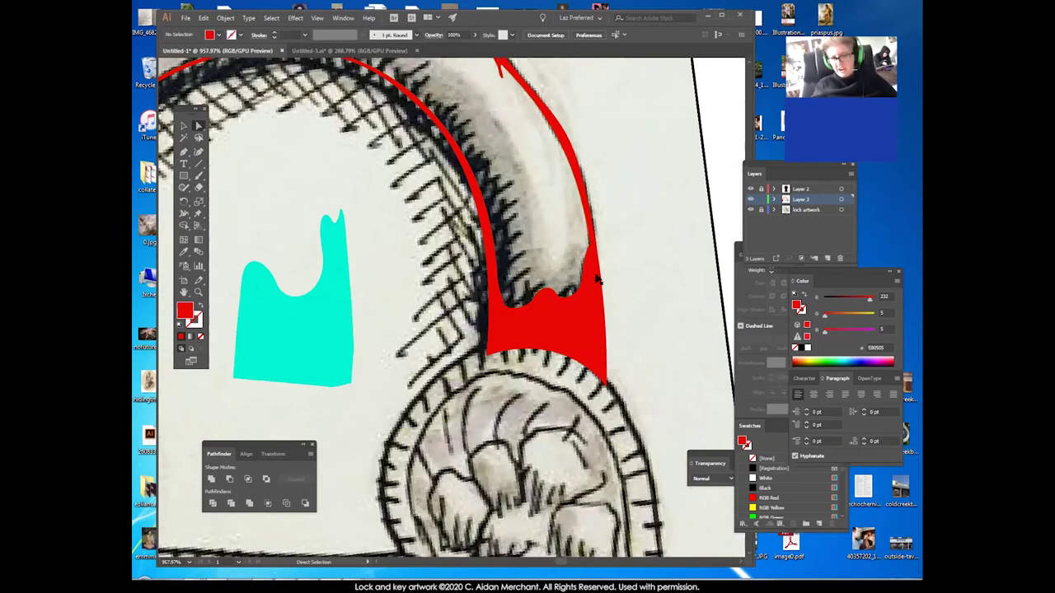
pyautogui.click(589, 245)
pyautogui.click(615, 265)
# Hide the lock artwork layer and delete the turquoise shape inside the shackle.
pyautogui.doubleClick(198, 292)
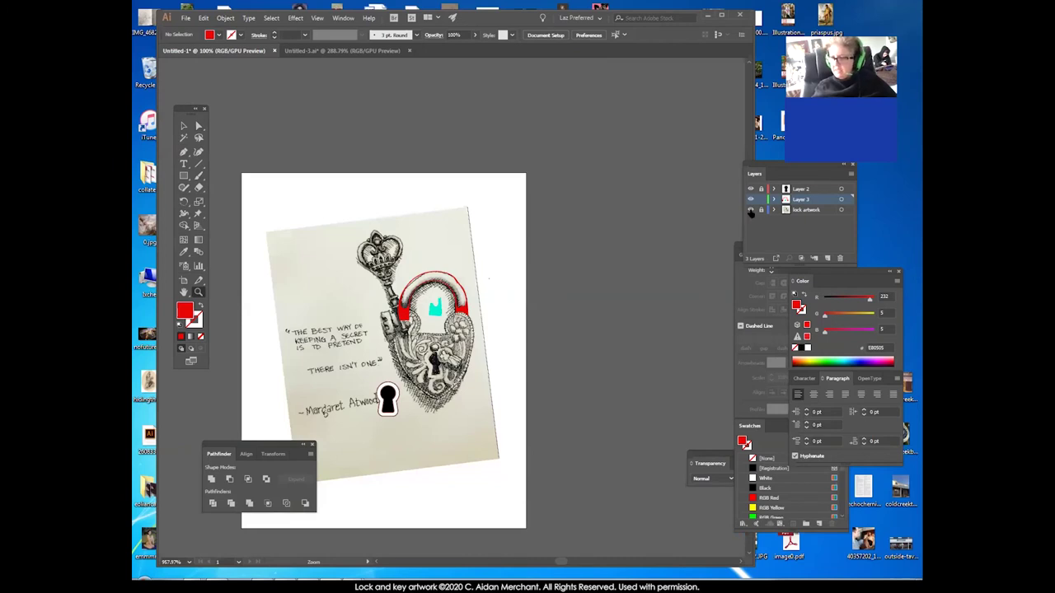
pyautogui.click(750, 211)
pyautogui.press('v')
pyautogui.click(437, 314)
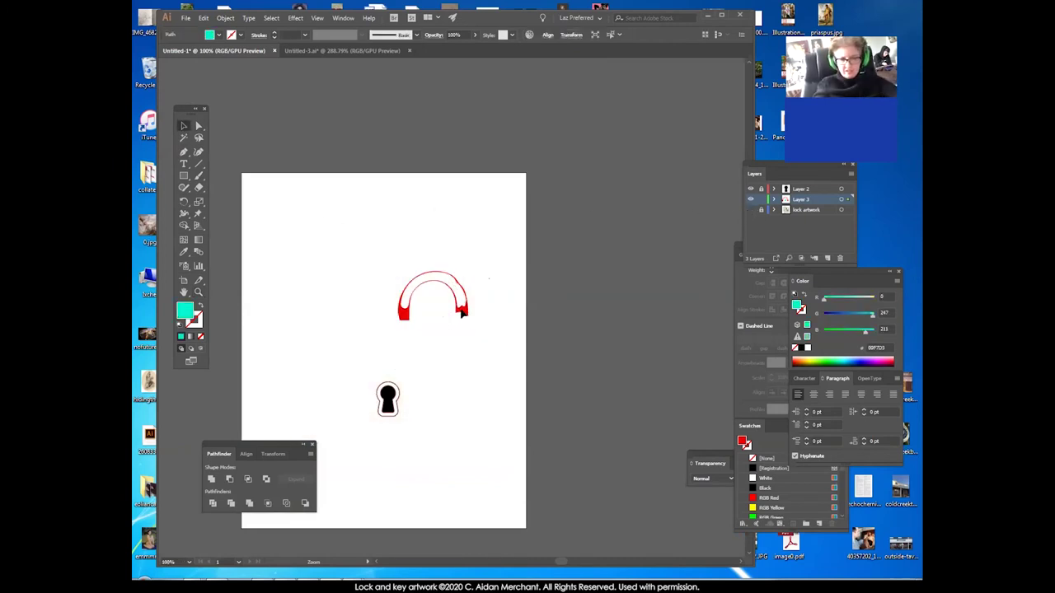
# Recolour the shackle from red to the keyhole's black.
pyautogui.click(389, 391)
pyautogui.keyDown('ctrl'); pyautogui.click(558, 337); pyautogui.keyUp('ctrl')
pyautogui.click(199, 293)
pyautogui.moveTo(403, 245); pyautogui.dragTo(566, 240)
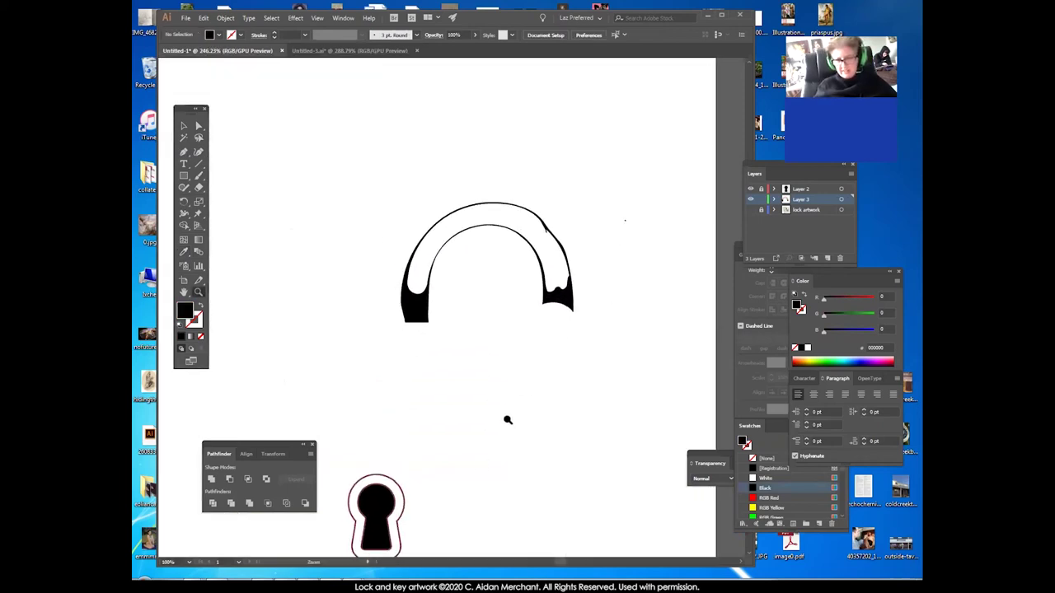
# Toggle the lock artwork layer's visibility to compare the black shackle with the sketch, leaving the sketch shown.
pyautogui.click(750, 210)
pyautogui.click(752, 209)
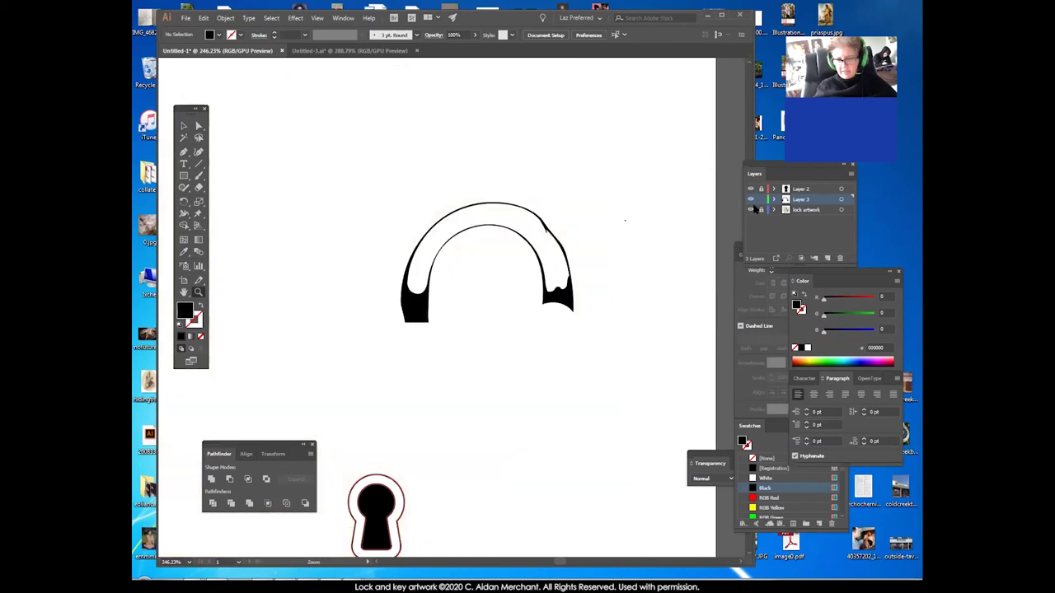
pyautogui.click(199, 126)
pyautogui.click(431, 293)
pyautogui.click(750, 210)
pyautogui.click(677, 279)
pyautogui.doubleClick(805, 210)
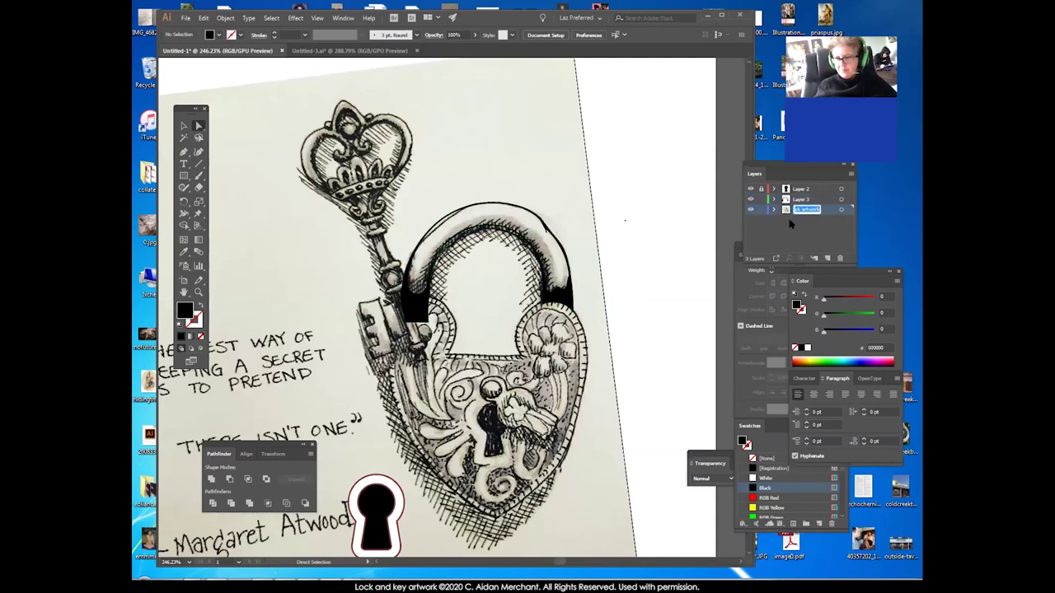
pyautogui.click(840, 210)
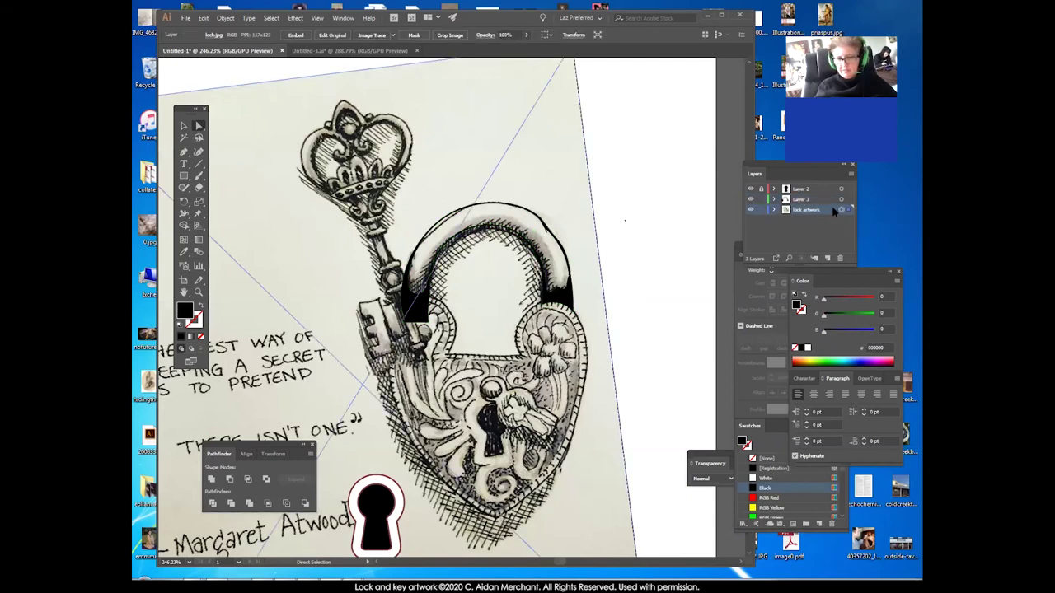
pyautogui.doubleClick(834, 211)
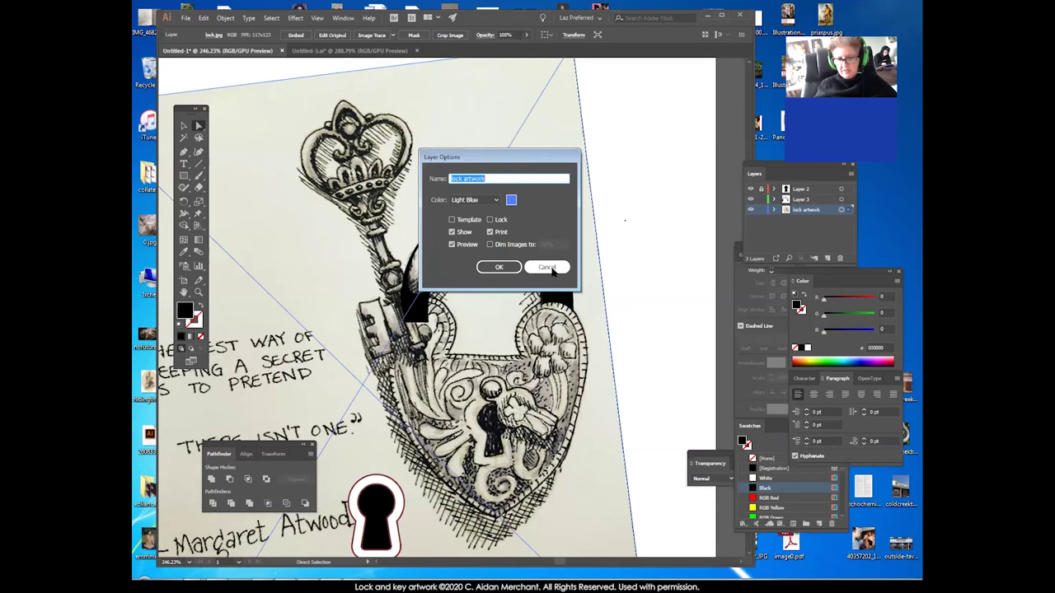
pyautogui.click(546, 266)
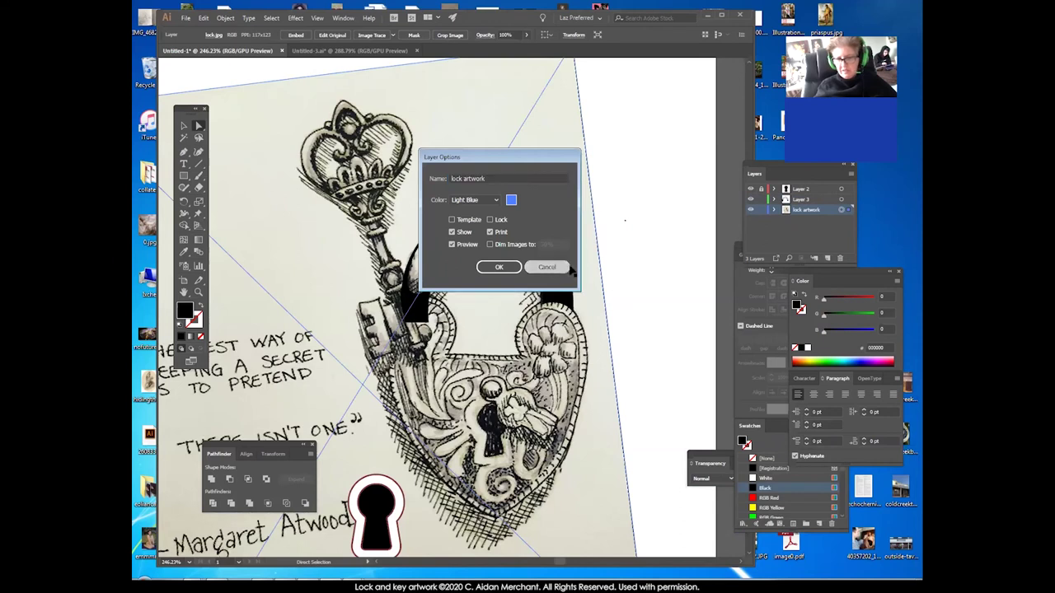
pyautogui.doubleClick(822, 213)
pyautogui.click(546, 267)
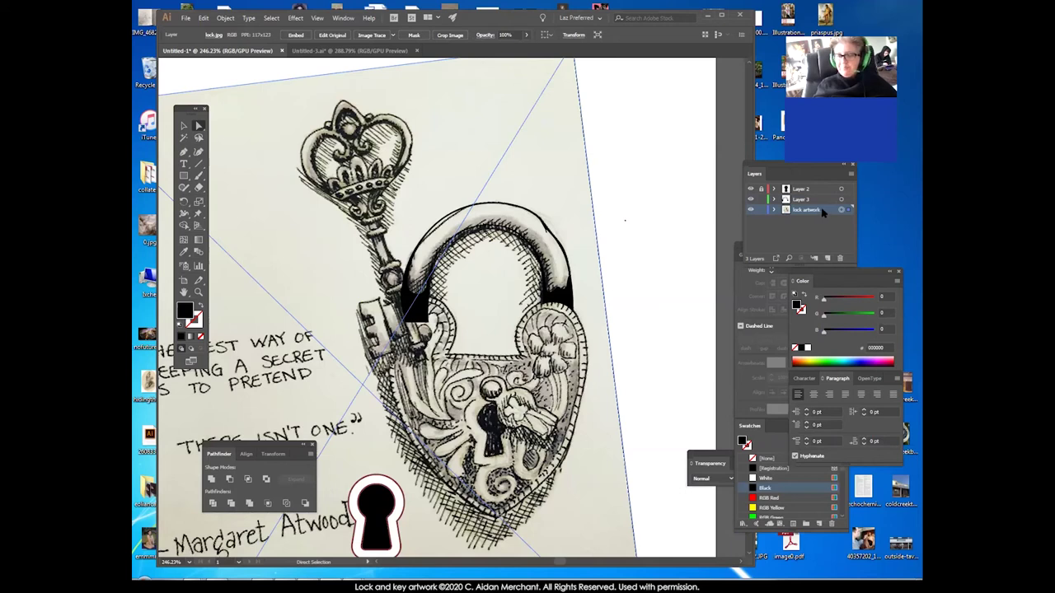
# Dim the lock artwork layer's images to 50% and lock the layer.
pyautogui.doubleClick(821, 212)
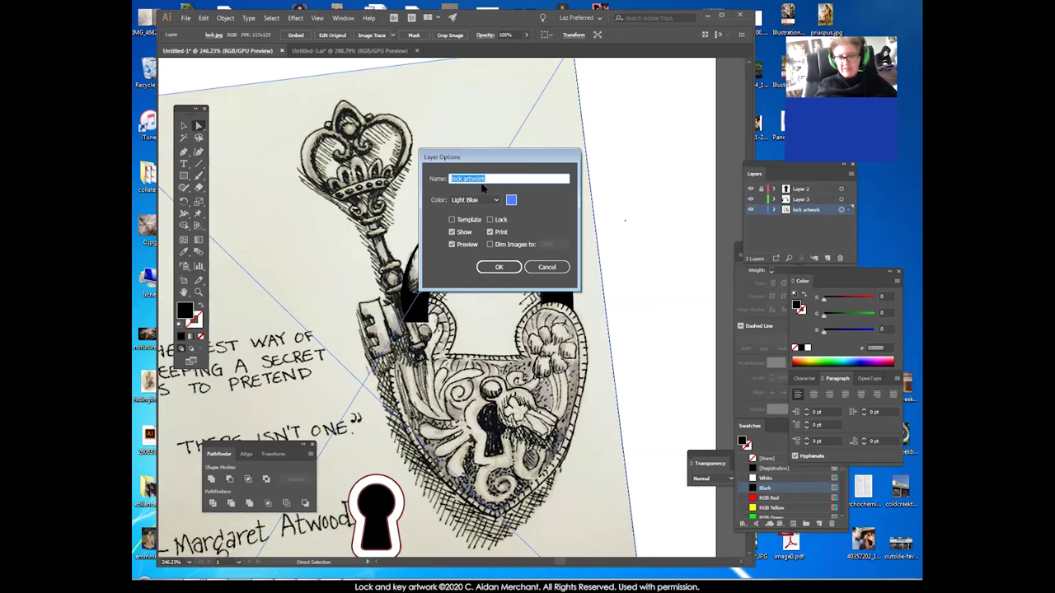
pyautogui.click(489, 245)
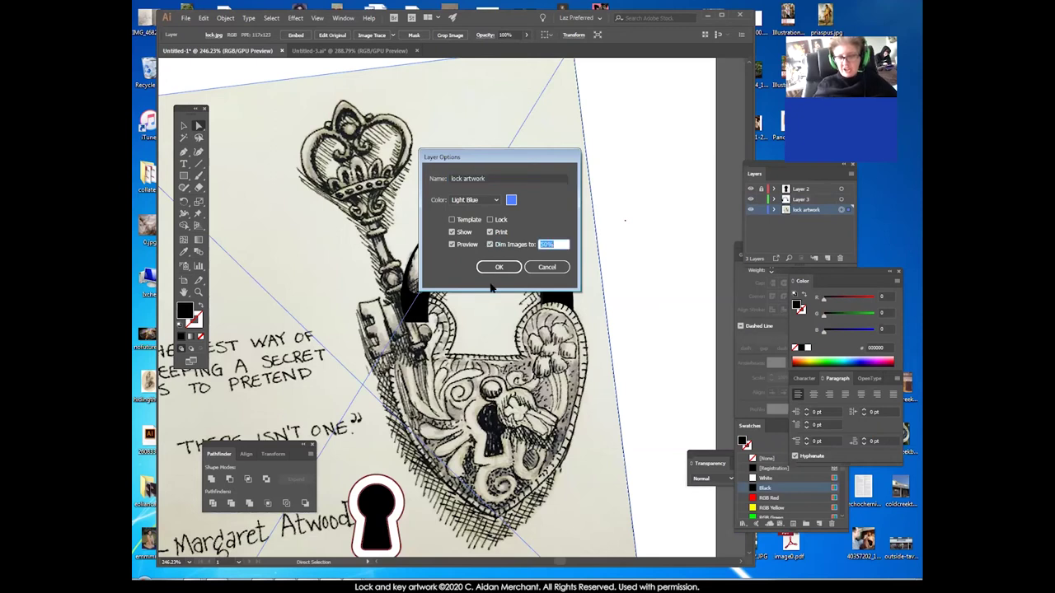
pyautogui.click(493, 269)
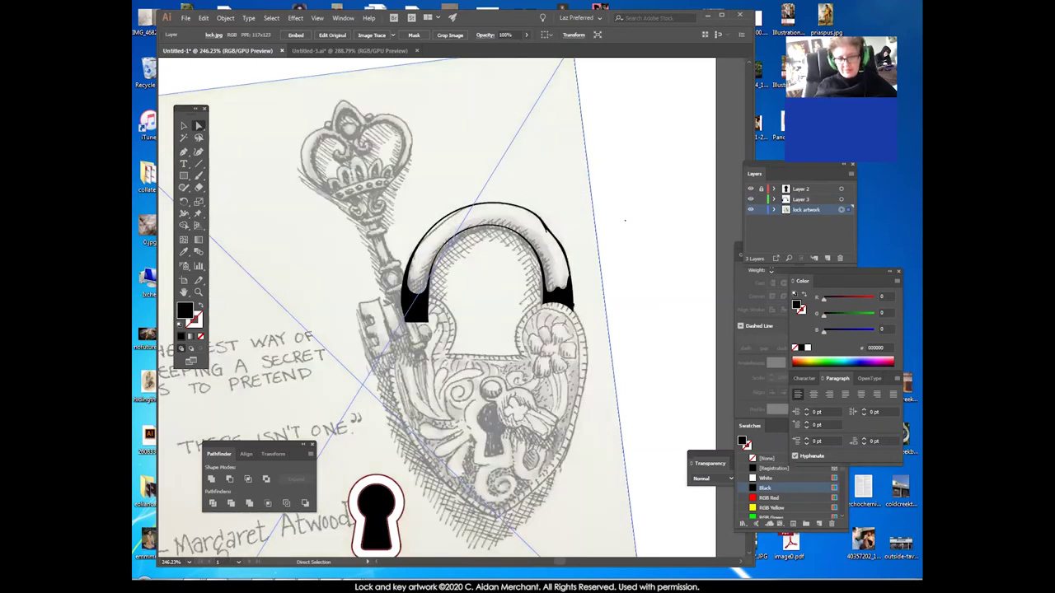
pyautogui.click(762, 210)
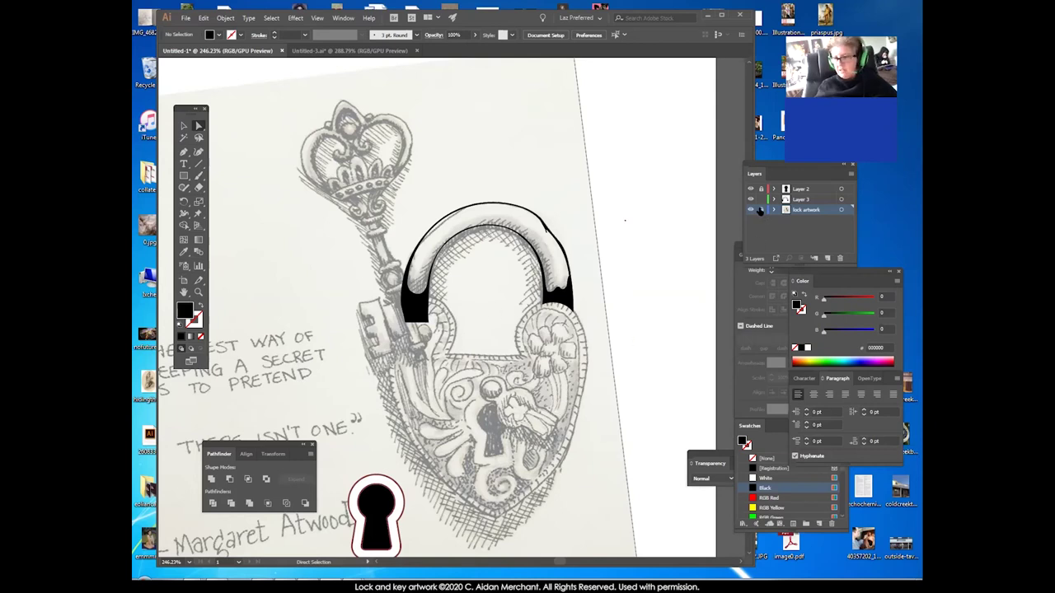
# Turn the lock artwork layer's image dimming off and back on at 50% to compare the sketch's appearance.
pyautogui.doubleClick(826, 213)
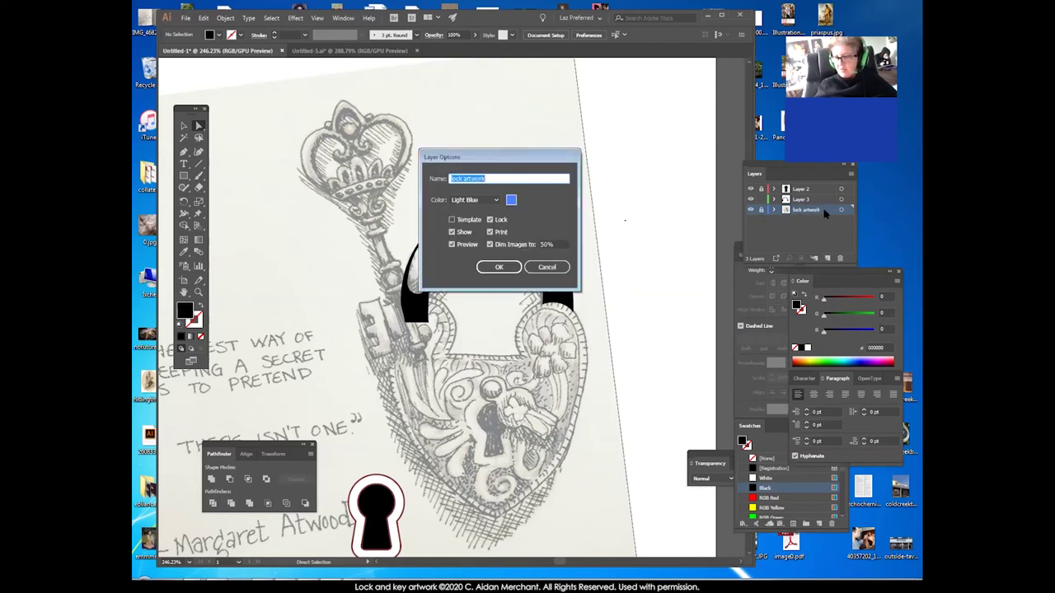
pyautogui.click(505, 249)
pyautogui.click(499, 267)
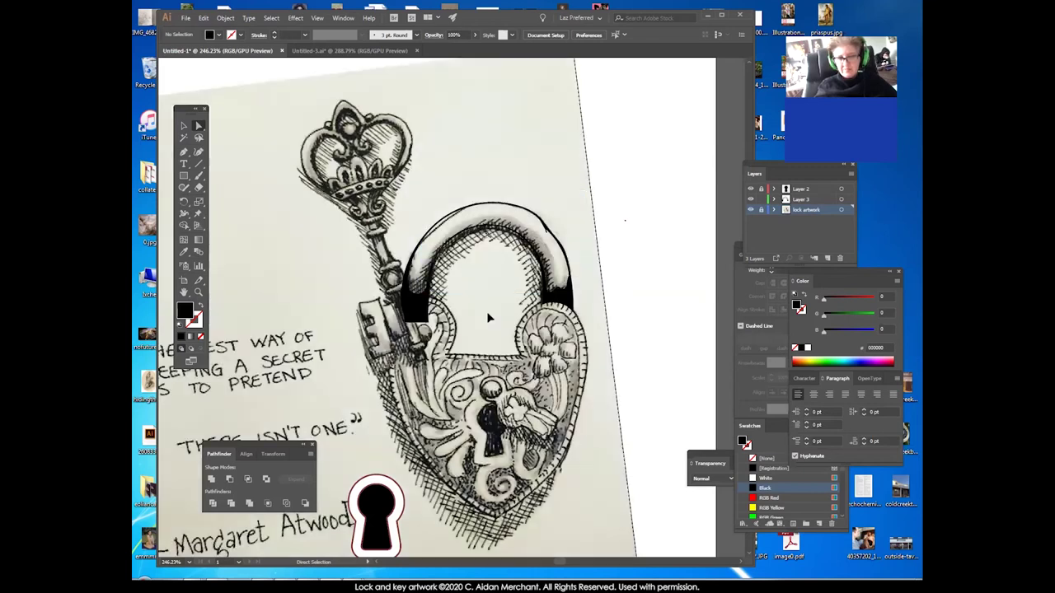
pyautogui.doubleClick(807, 209)
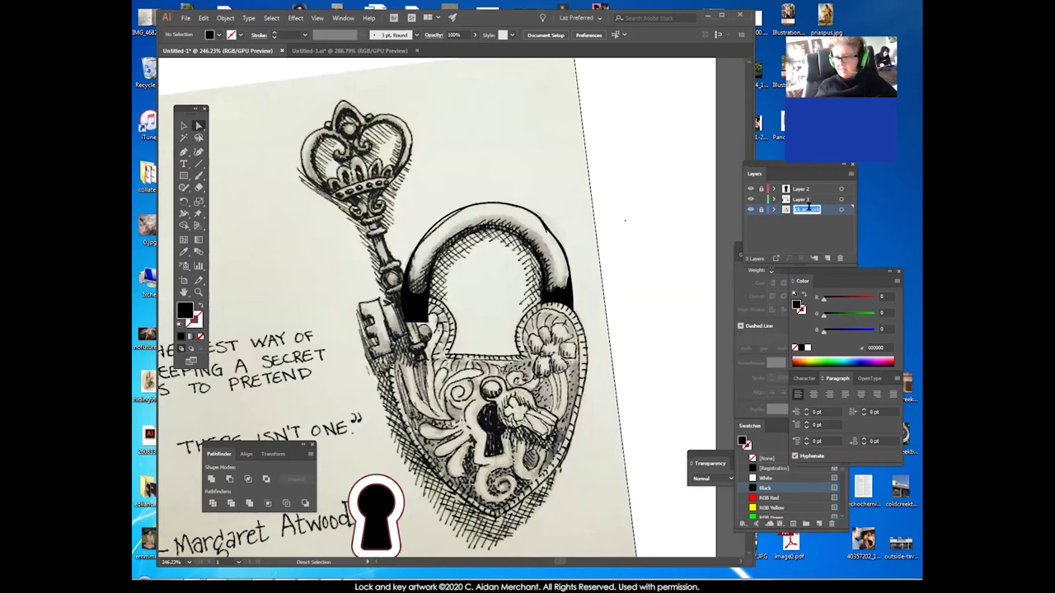
pyautogui.doubleClick(828, 212)
pyautogui.click(501, 247)
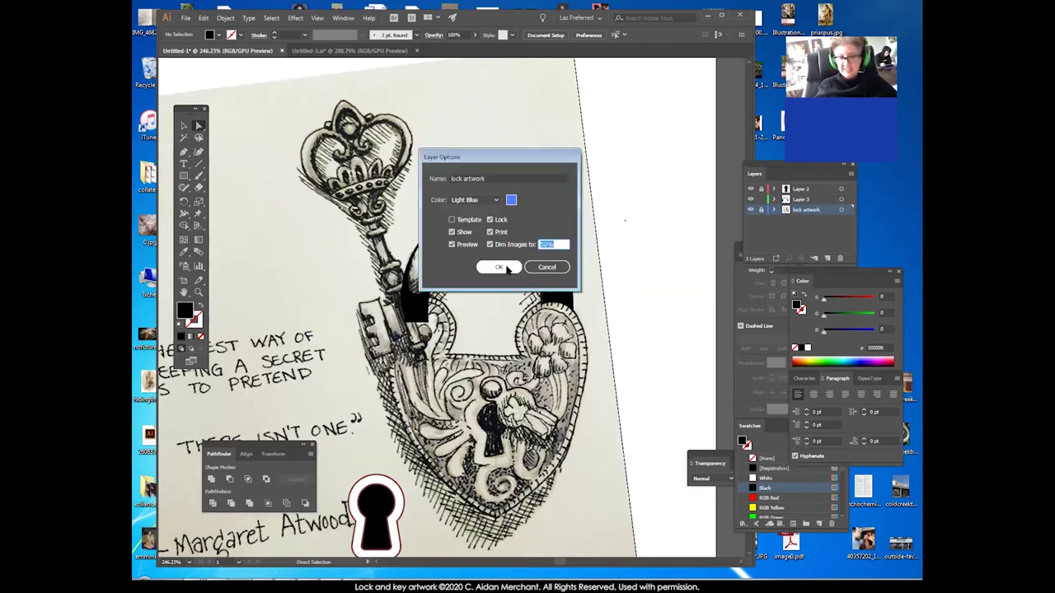
pyautogui.click(507, 267)
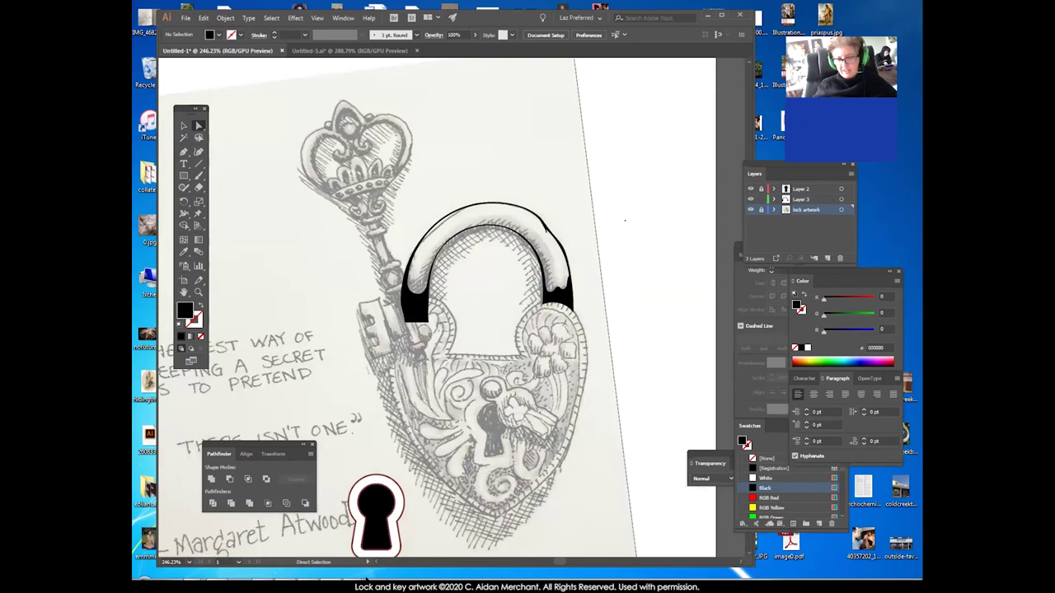
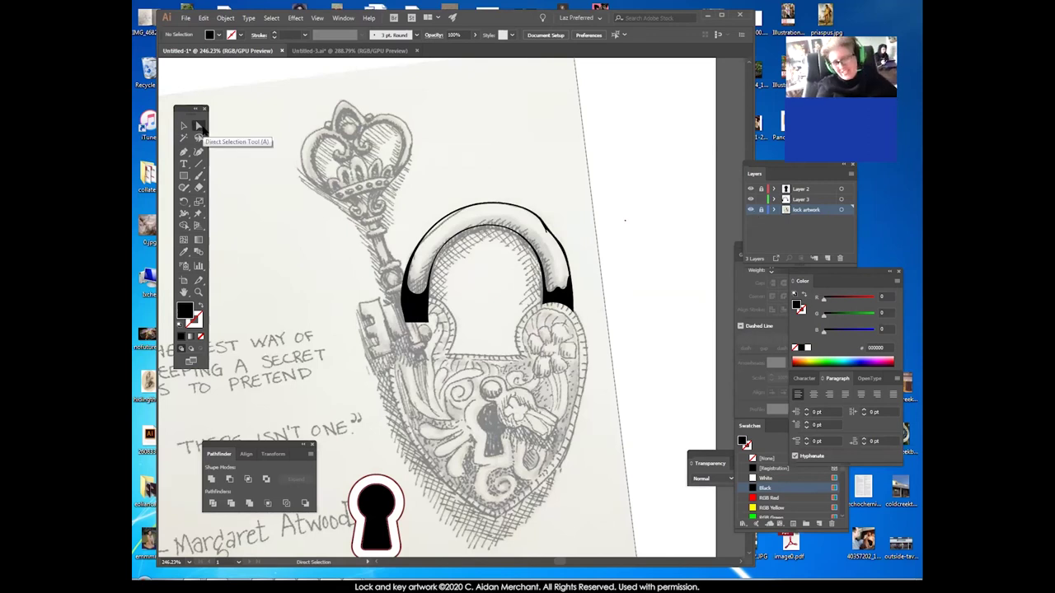
# Adjust the handle of the anchor at the lower outer corner of the shackle's left leg, and deselect the shape.
pyautogui.click(409, 284)
pyautogui.click(411, 287)
pyautogui.click(404, 319)
pyautogui.moveTo(402, 313); pyautogui.dragTo(402, 271)
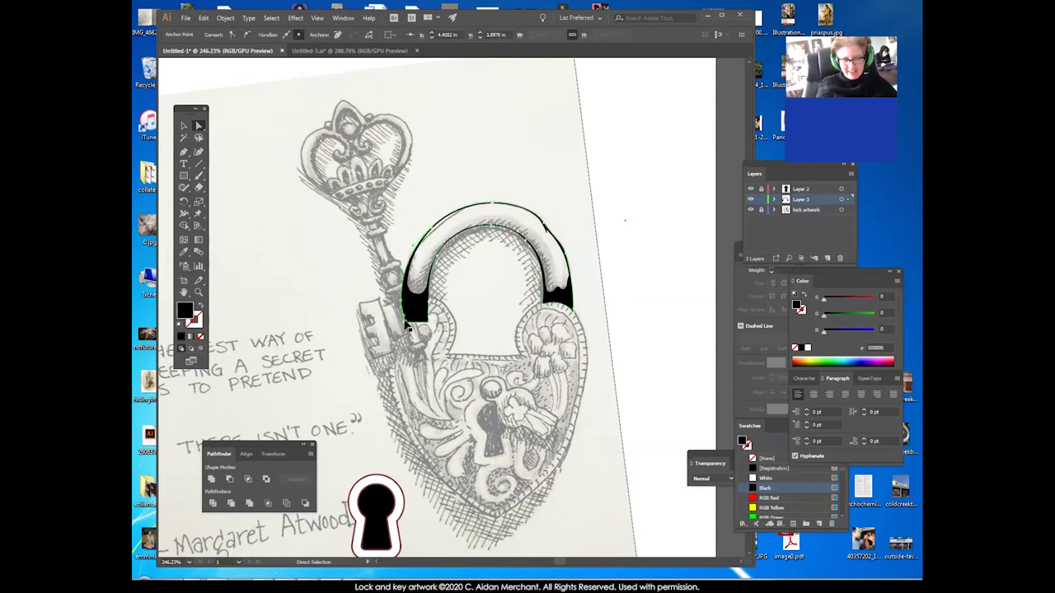
pyautogui.click(587, 290)
# Try out freehand S-shaped strokes with the Paintbrush in the shackle's opening and undo them.
pyautogui.click(198, 293)
pyautogui.moveTo(438, 204); pyautogui.dragTo(564, 307)
pyautogui.scroll(-3, 528, 301)
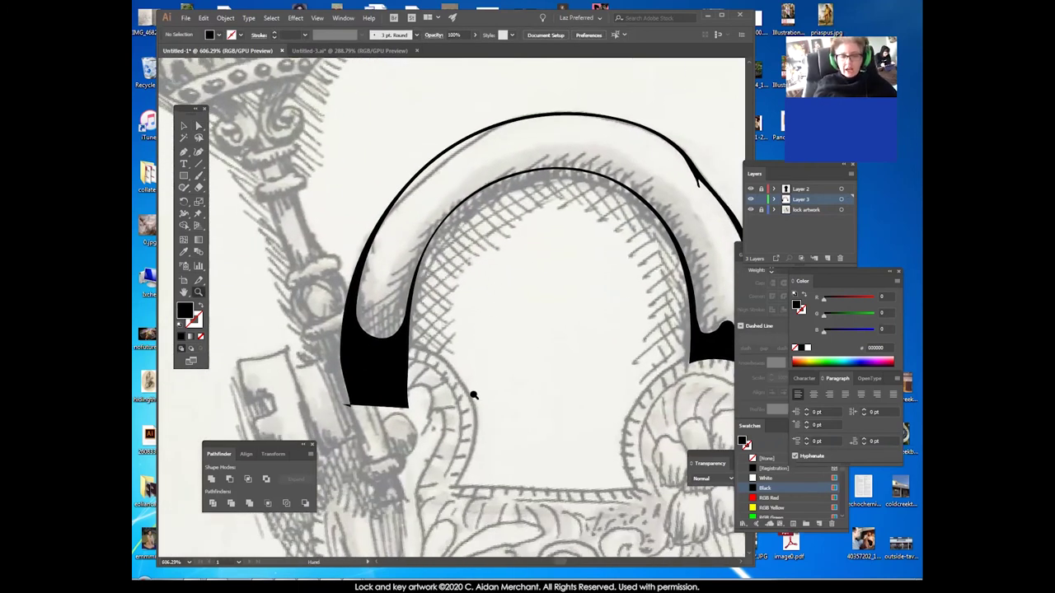
pyautogui.press('a')
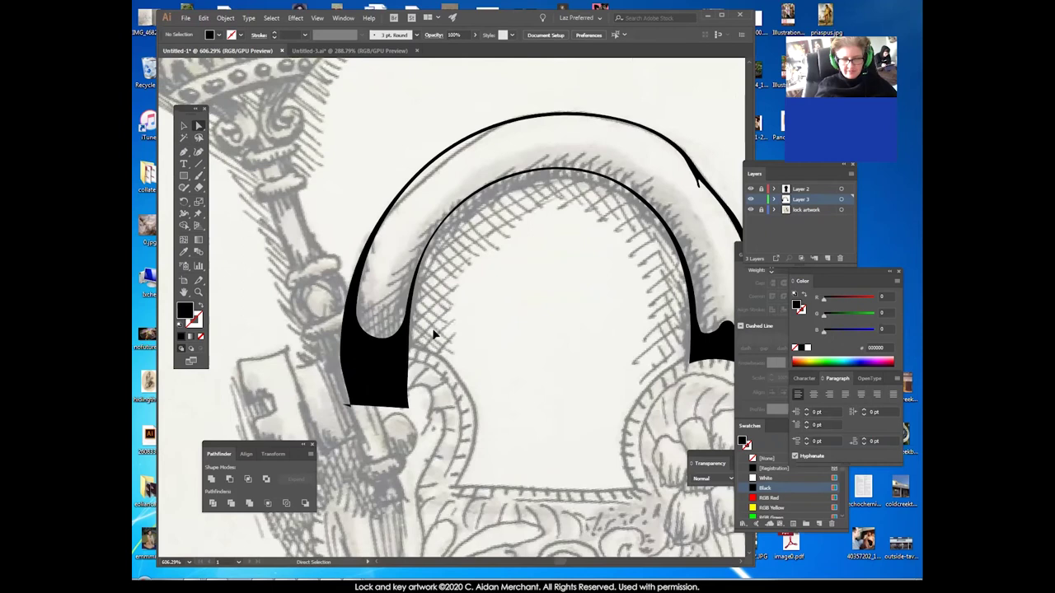
pyautogui.click(184, 151)
pyautogui.moveTo(586, 348)
pyautogui.mouseDown()
pyautogui.moveTo(452, 360)
pyautogui.moveTo(588, 337)
pyautogui.mouseUp()
pyautogui.moveTo(434, 283); pyautogui.dragTo(448, 302)
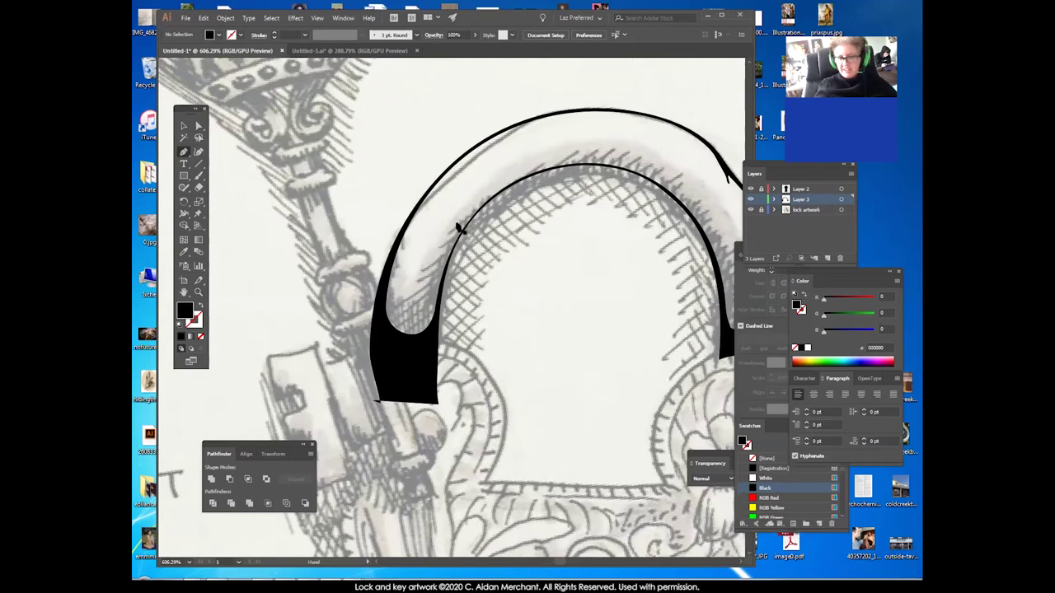
pyautogui.moveTo(522, 355); pyautogui.dragTo(408, 379)
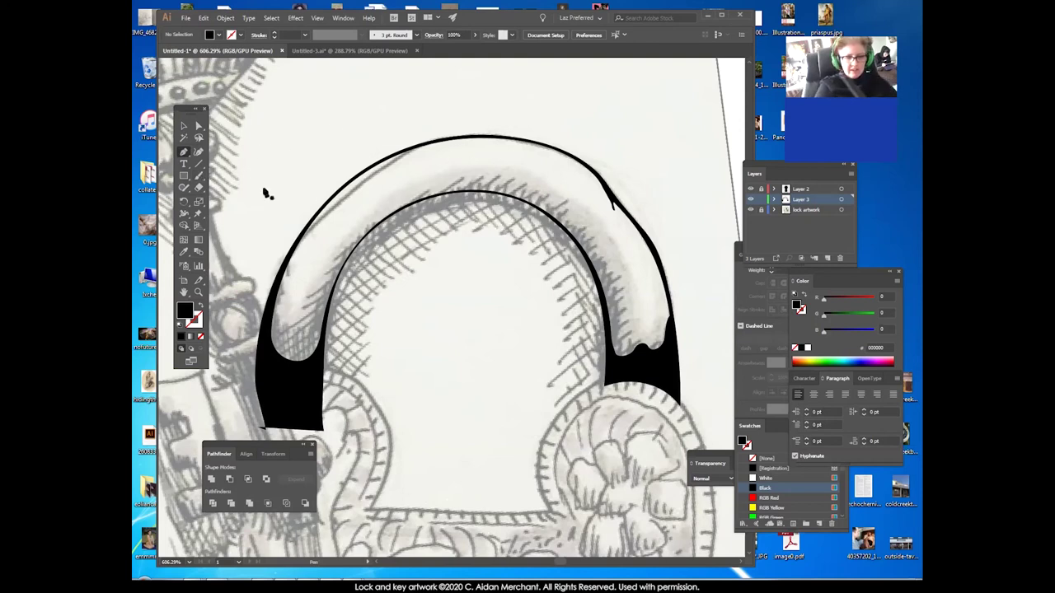
pyautogui.click(200, 176)
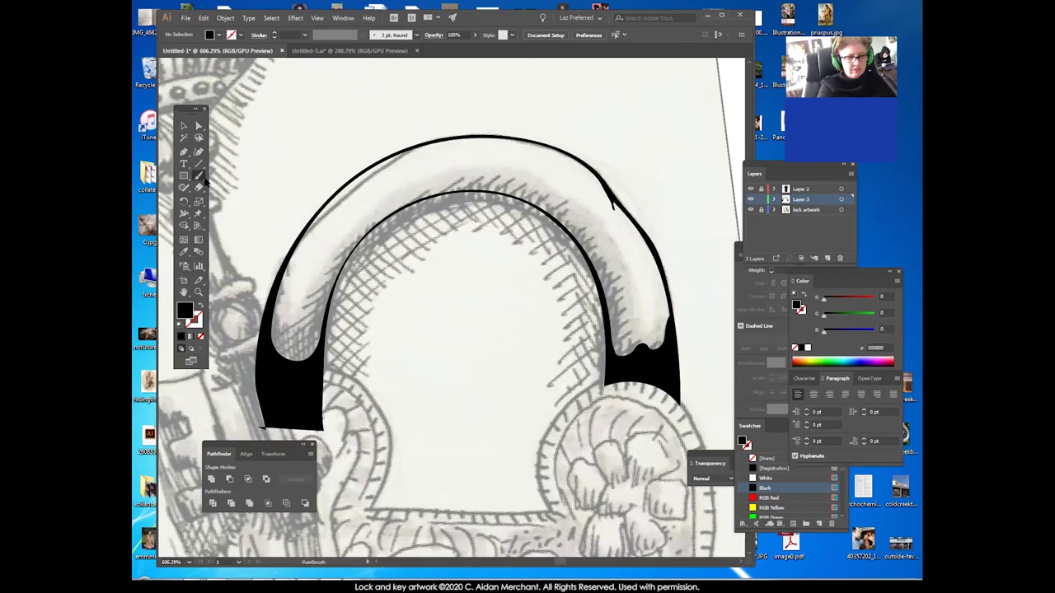
pyautogui.click(205, 177)
pyautogui.click(239, 179)
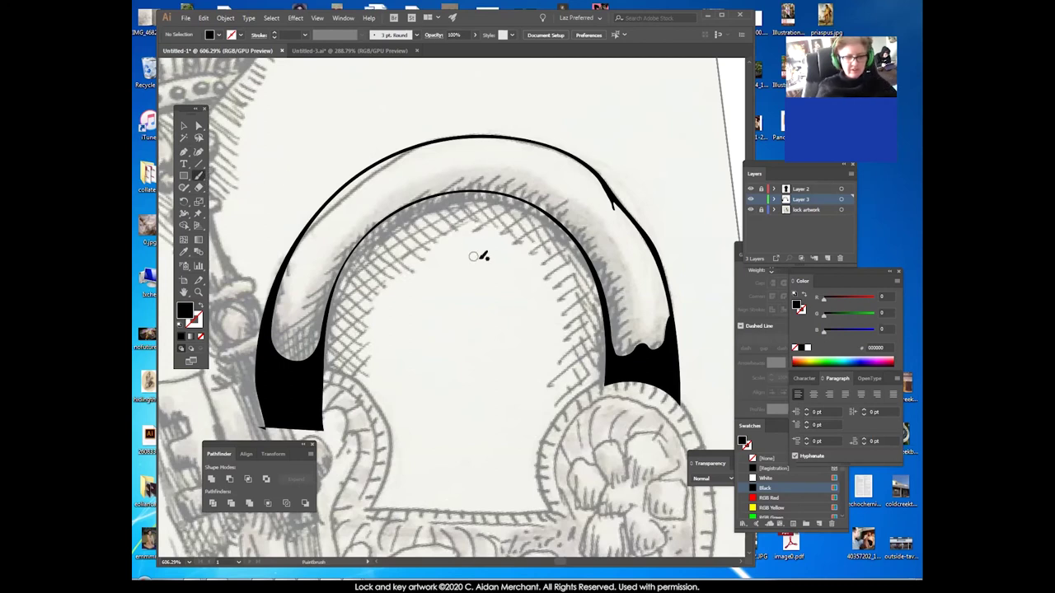
pyautogui.moveTo(511, 269); pyautogui.dragTo(484, 314)
pyautogui.moveTo(530, 412); pyautogui.dragTo(500, 472)
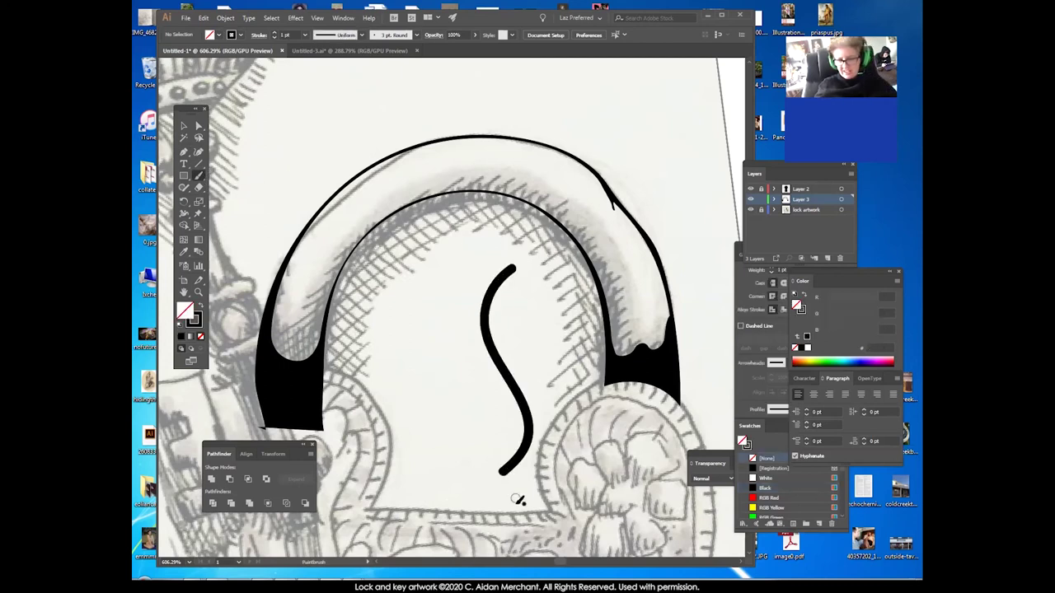
pyautogui.hotkey('ctrl', 'z')
pyautogui.moveTo(457, 257)
pyautogui.mouseDown()
pyautogui.moveTo(459, 342)
pyautogui.moveTo(496, 408)
pyautogui.moveTo(482, 468)
pyautogui.moveTo(465, 431)
pyautogui.moveTo(436, 256)
pyautogui.moveTo(475, 245)
pyautogui.moveTo(510, 267)
pyautogui.moveTo(481, 320)
pyautogui.moveTo(519, 422)
pyautogui.moveTo(520, 473)
pyautogui.moveTo(478, 507)
pyautogui.mouseUp()
pyautogui.hotkey('ctrl', 'z')
pyautogui.hotkey('ctrl', 'z')
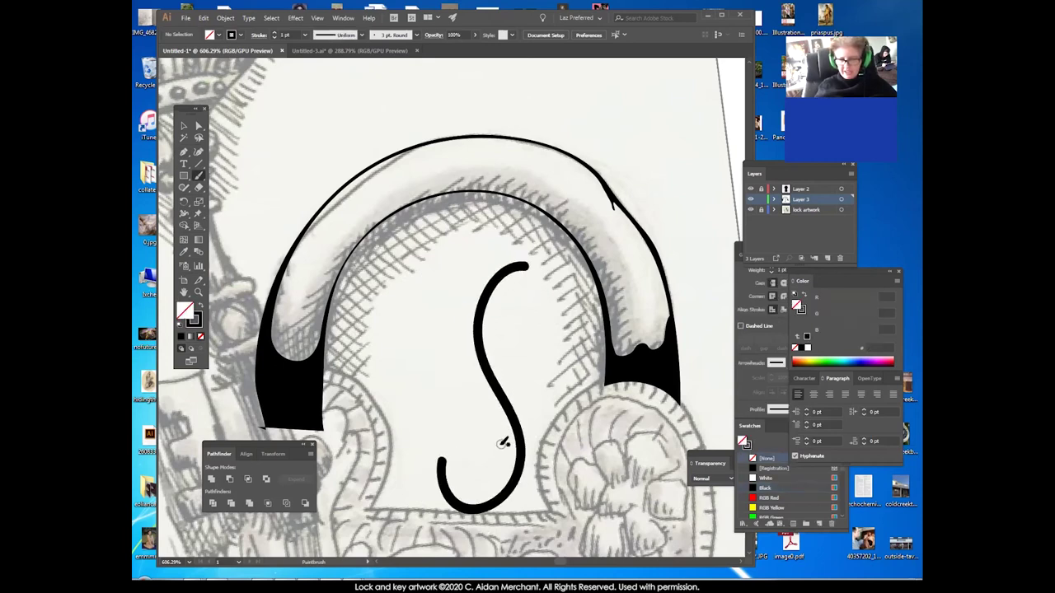
pyautogui.hotkey('ctrl', 'z')
# Practise more curved and hooked brush strokes inside the shackle's opening, undoing each one.
pyautogui.moveTo(467, 371)
pyautogui.mouseDown()
pyautogui.moveTo(502, 427)
pyautogui.moveTo(464, 488)
pyautogui.mouseUp()
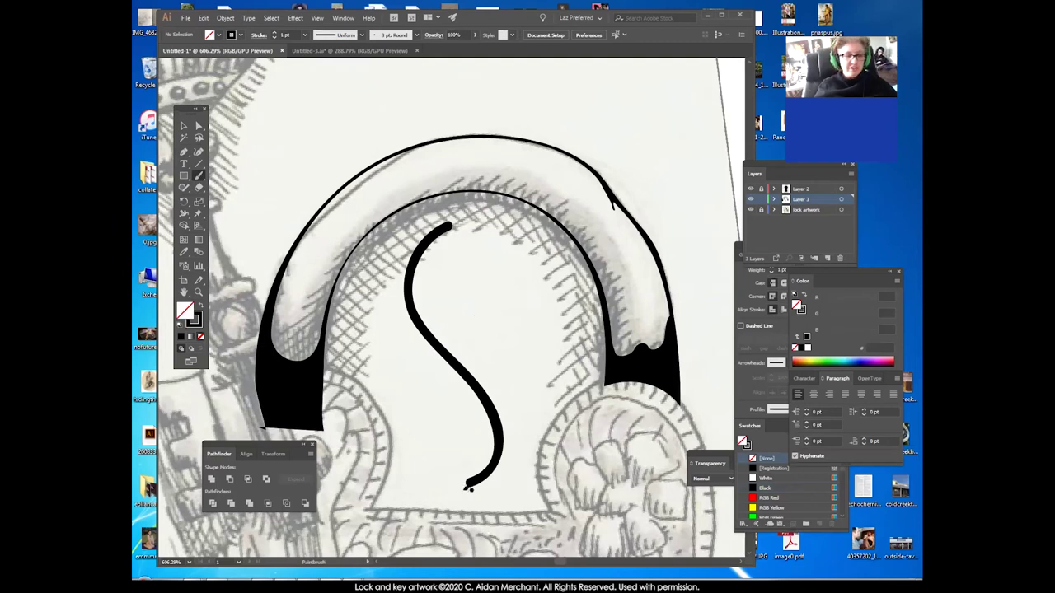
pyautogui.hotkey('ctrl', 'z')
pyautogui.moveTo(465, 452)
pyautogui.mouseDown()
pyautogui.moveTo(506, 389)
pyautogui.moveTo(477, 276)
pyautogui.moveTo(503, 235)
pyautogui.mouseUp()
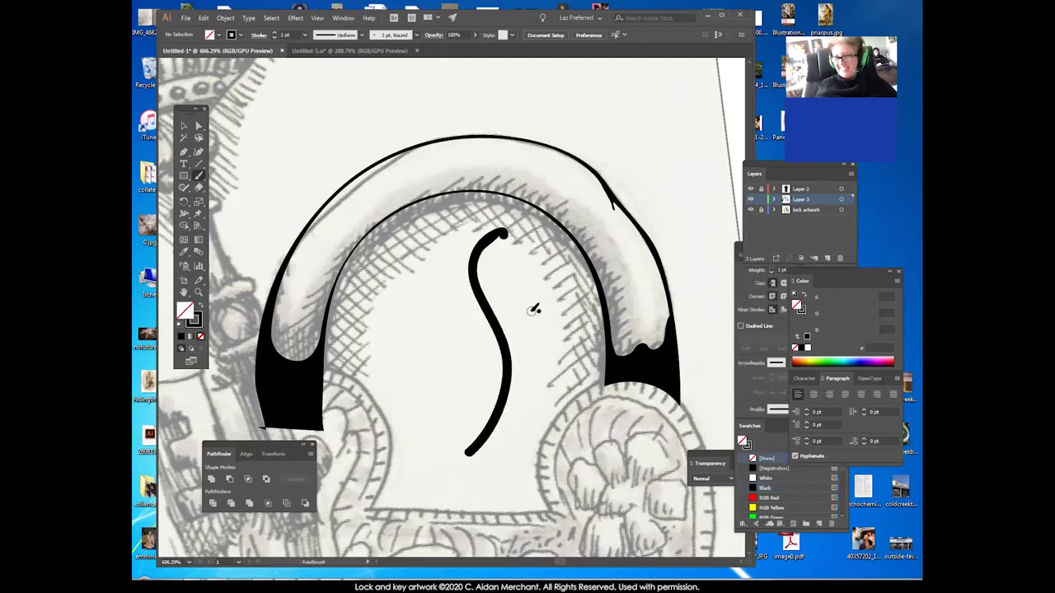
pyautogui.hotkey('ctrl', 'z')
pyautogui.moveTo(515, 294)
pyautogui.mouseDown()
pyautogui.moveTo(492, 313)
pyautogui.moveTo(509, 348)
pyautogui.moveTo(477, 424)
pyautogui.moveTo(496, 481)
pyautogui.mouseUp()
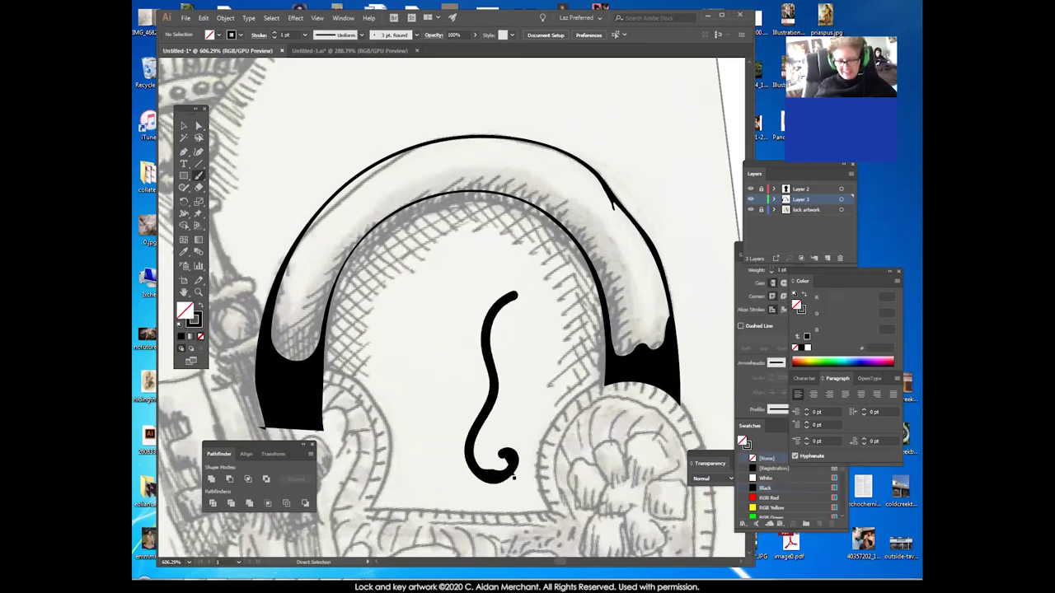
pyautogui.hotkey('ctrl', 'z')
pyautogui.moveTo(478, 269)
pyautogui.mouseDown()
pyautogui.moveTo(469, 323)
pyautogui.moveTo(506, 458)
pyautogui.mouseUp()
pyautogui.hotkey('ctrl', 'z')
pyautogui.moveTo(439, 260); pyautogui.dragTo(468, 429)
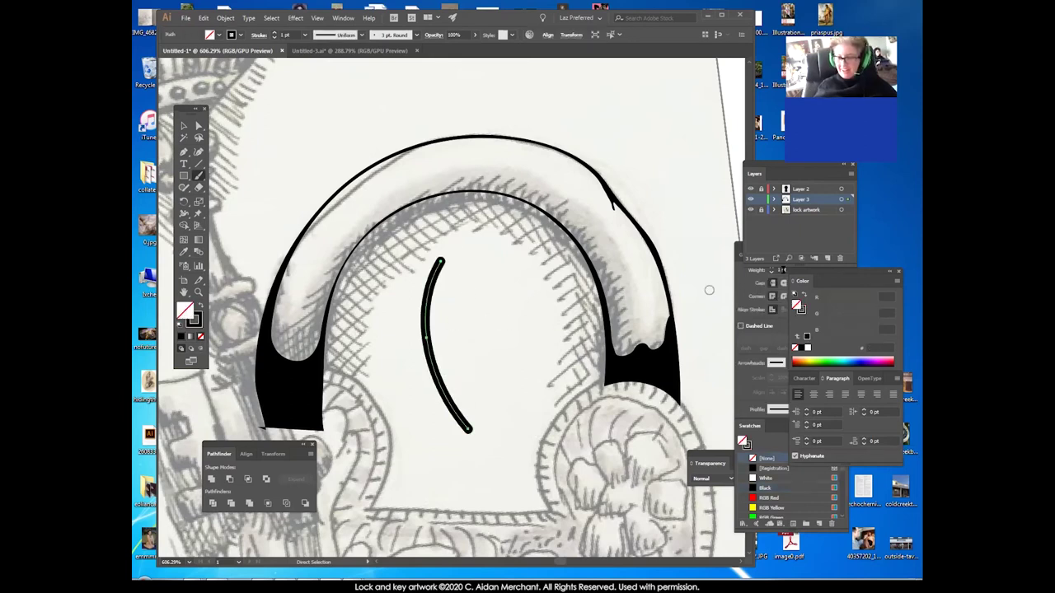
pyautogui.moveTo(738, 246)
pyautogui.mouseDown()
pyautogui.moveTo(660, 249)
pyautogui.moveTo(646, 234)
pyautogui.mouseUp()
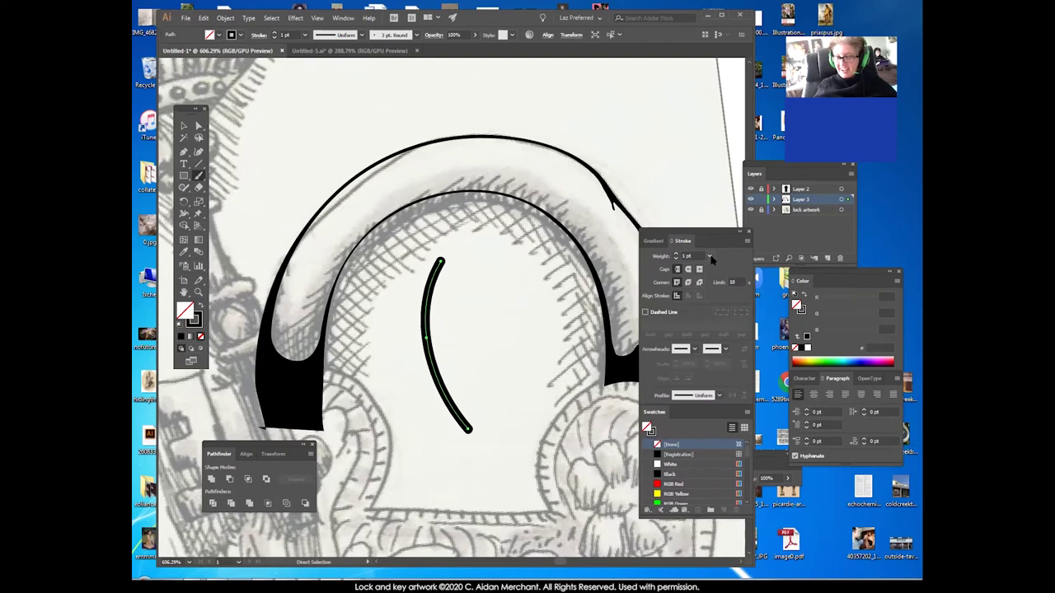
pyautogui.hotkey('ctrl', 'z')
pyautogui.hotkey('ctrl', 'z')
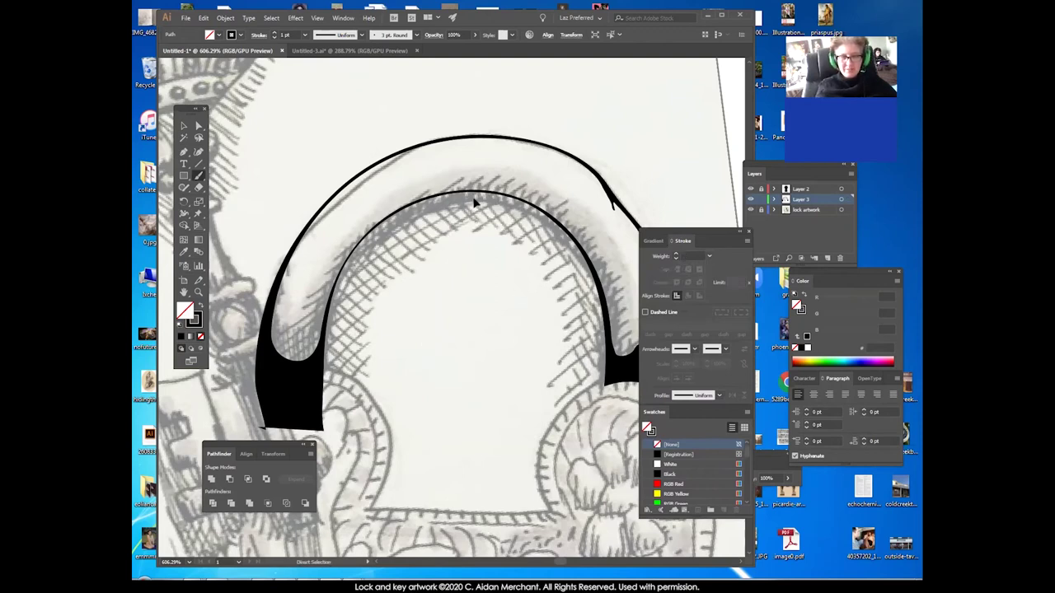
# Paint a long curved brush stroke in the middle of the shackle's opening and set its stroke weight to 0.25 pt.
pyautogui.moveTo(464, 254)
pyautogui.mouseDown()
pyautogui.moveTo(438, 280)
pyautogui.moveTo(431, 326)
pyautogui.moveTo(484, 462)
pyautogui.mouseUp()
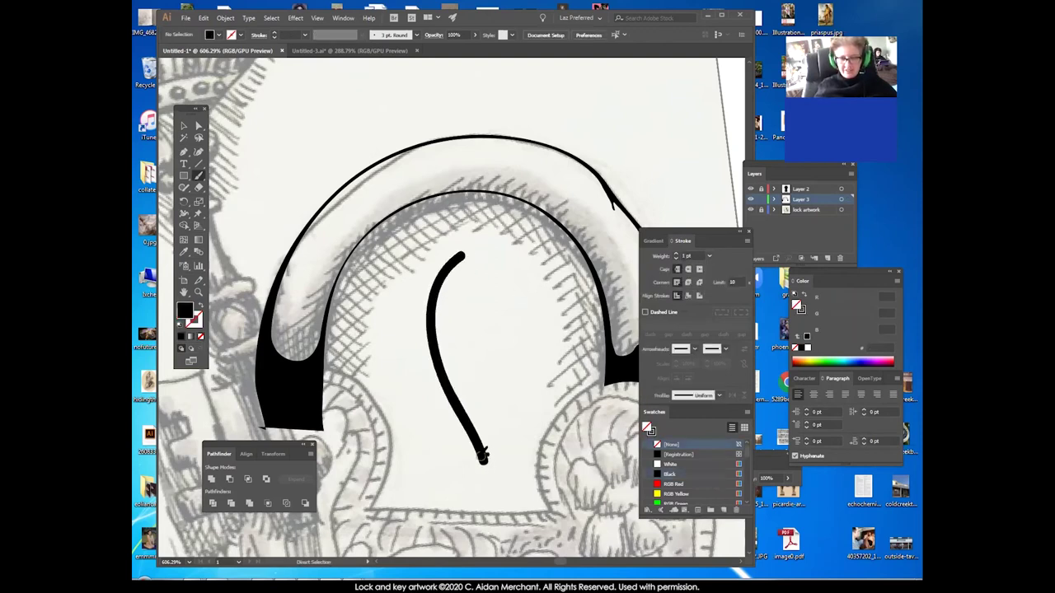
pyautogui.click(472, 416)
pyautogui.click(709, 256)
pyautogui.click(724, 275)
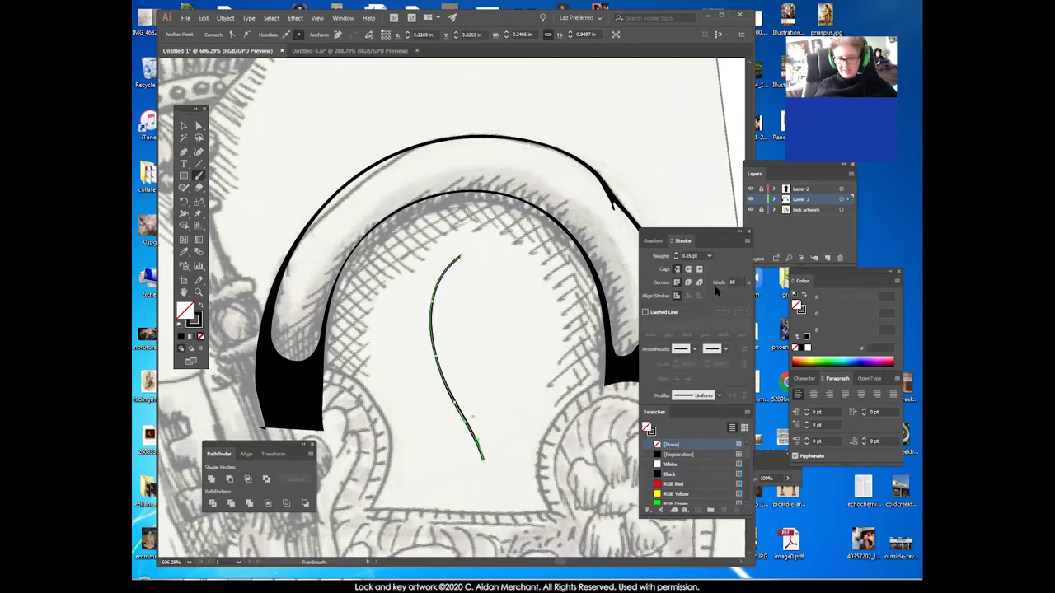
# Paint crossing 0.25 pt hatching strokes over the sketched shading along the shackle's inner right edge.
pyautogui.moveTo(566, 332)
pyautogui.mouseDown()
pyautogui.moveTo(606, 293)
pyautogui.moveTo(575, 287)
pyautogui.moveTo(596, 272)
pyautogui.moveTo(562, 283)
pyautogui.moveTo(592, 264)
pyautogui.moveTo(558, 270)
pyautogui.moveTo(586, 253)
pyautogui.moveTo(581, 242)
pyautogui.moveTo(587, 275)
pyautogui.moveTo(608, 297)
pyautogui.mouseUp()
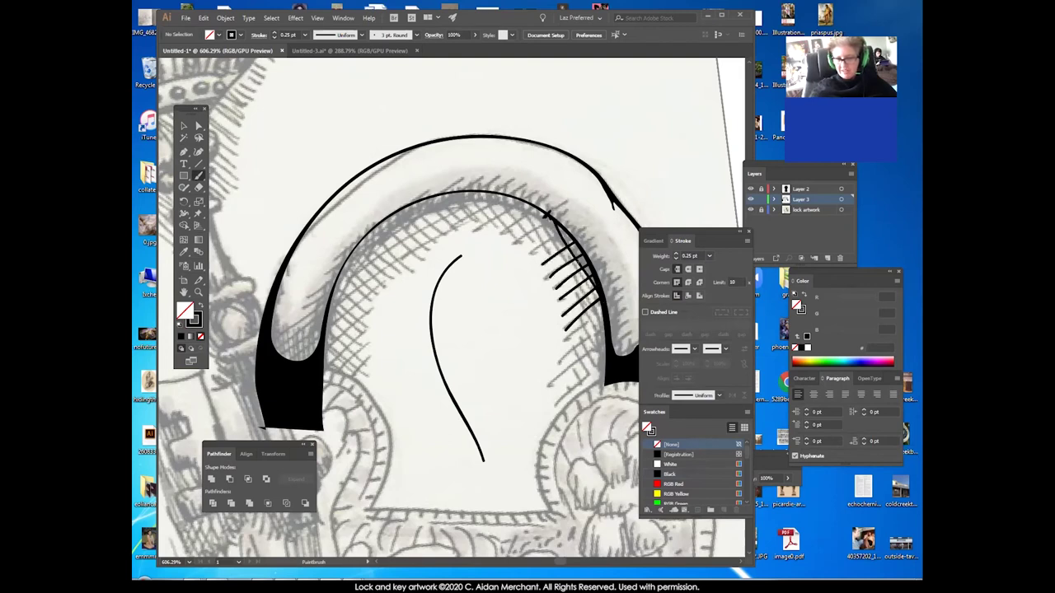
pyautogui.moveTo(541, 211); pyautogui.dragTo(603, 320)
pyautogui.moveTo(557, 252)
pyautogui.mouseDown()
pyautogui.moveTo(603, 333)
pyautogui.moveTo(603, 354)
pyautogui.mouseUp()
pyautogui.moveTo(576, 309); pyautogui.dragTo(604, 387)
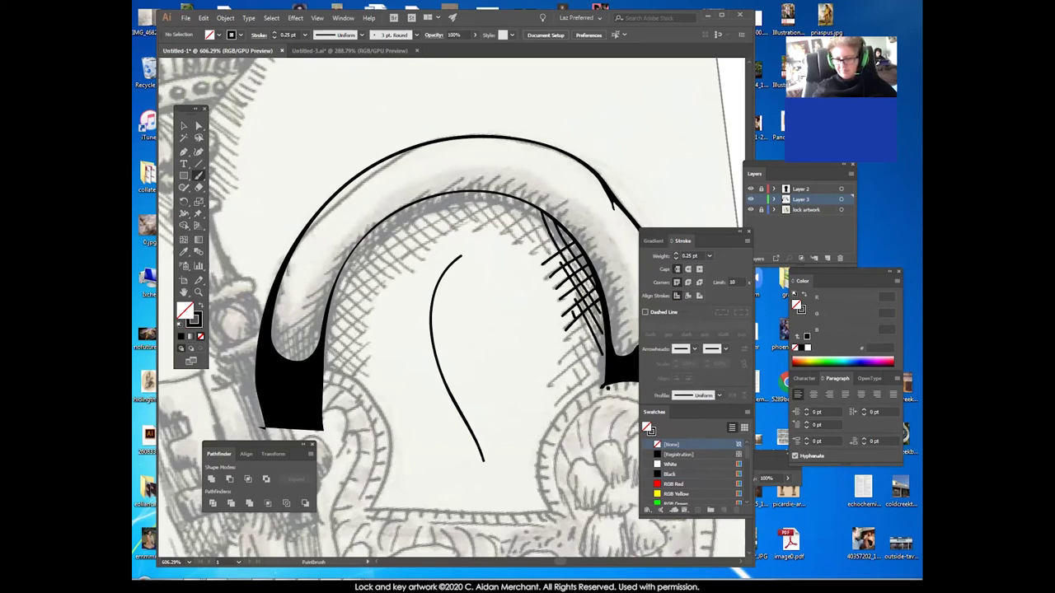
pyautogui.moveTo(575, 321); pyautogui.dragTo(603, 377)
# Inspect the anchor points of a hatching stroke at the shackle's inner right edge with Direct Selection, and deselect it.
pyautogui.click(199, 126)
pyautogui.keyDown('ctrl'); pyautogui.click(551, 280); pyautogui.keyUp('ctrl')
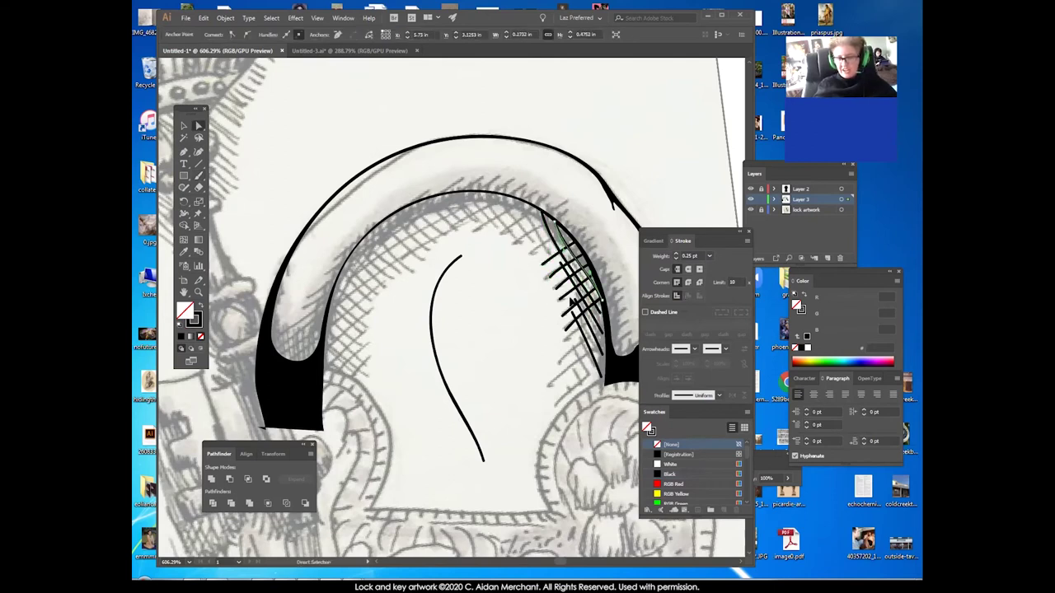
pyautogui.click(539, 361)
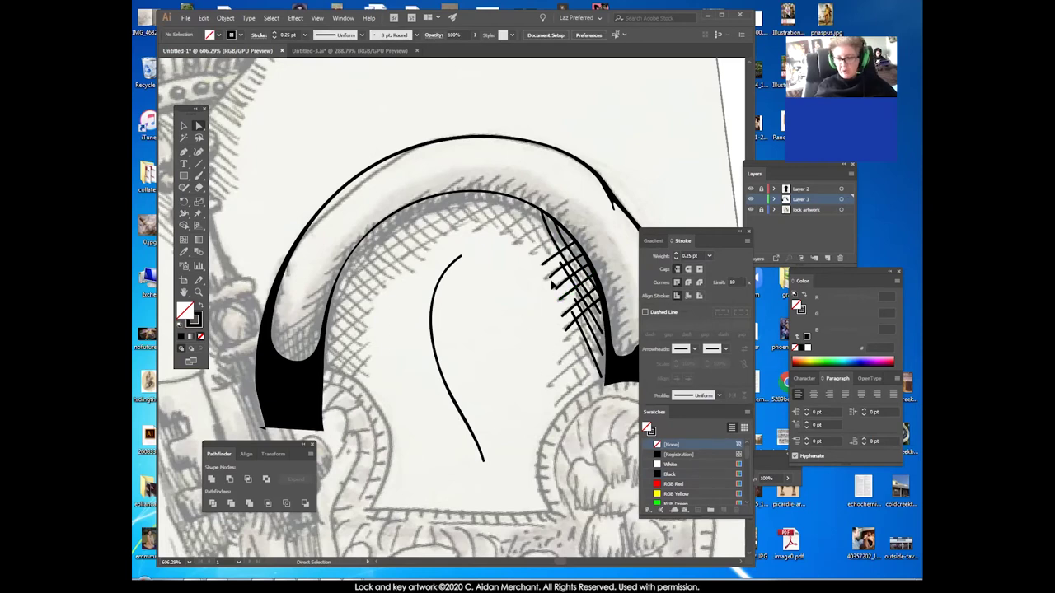
pyautogui.moveTo(598, 364); pyautogui.dragTo(511, 313)
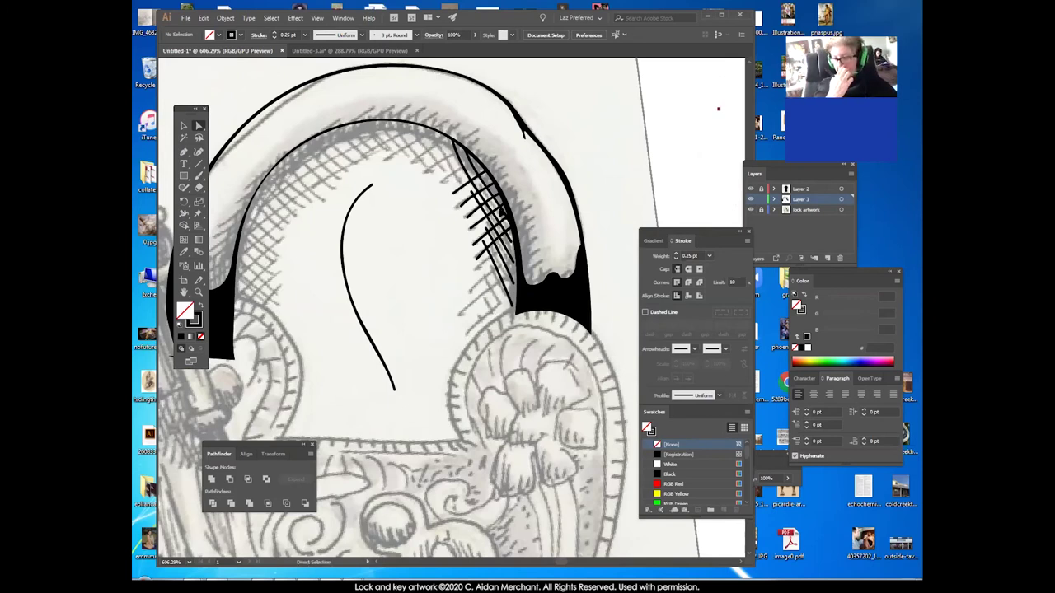
# Try out a wavy Paintbrush stroke, undo it, and paint a hooked S-curve beside the long stroke in the shackle's opening.
pyautogui.click(198, 175)
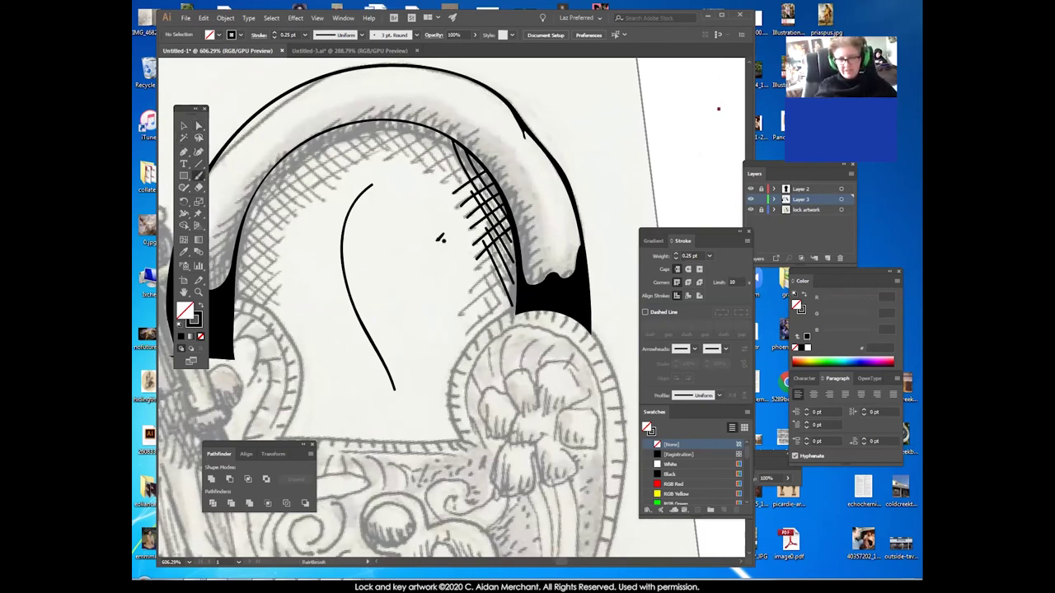
pyautogui.moveTo(429, 288)
pyautogui.mouseDown()
pyautogui.moveTo(416, 340)
pyautogui.moveTo(446, 325)
pyautogui.mouseUp()
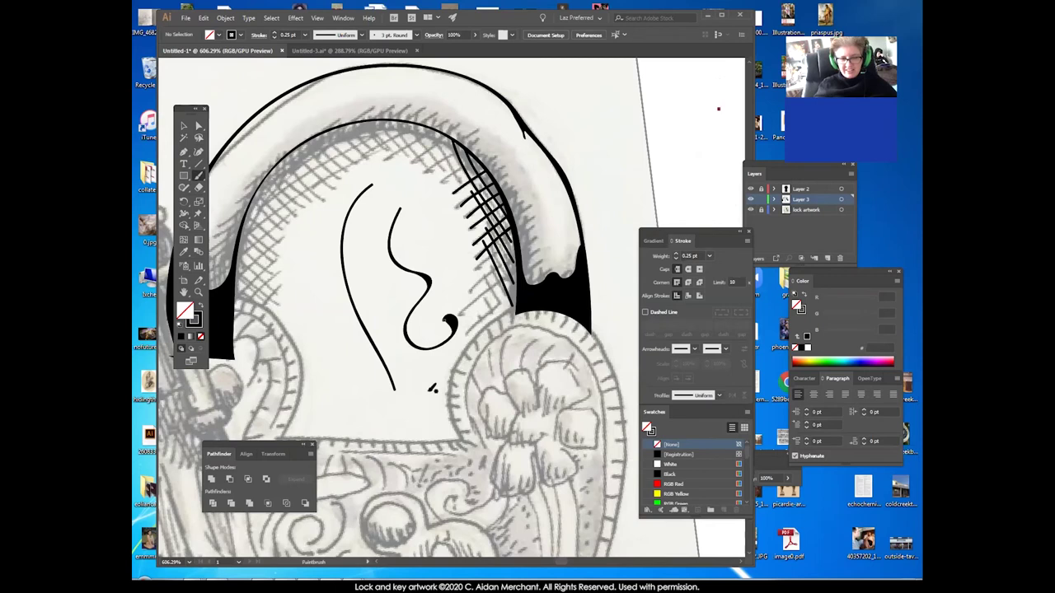
pyautogui.hotkey('ctrl', 'z')
pyautogui.moveTo(398, 194)
pyautogui.mouseDown()
pyautogui.moveTo(412, 214)
pyautogui.moveTo(382, 290)
pyautogui.moveTo(436, 325)
pyautogui.moveTo(444, 283)
pyautogui.moveTo(432, 286)
pyautogui.mouseUp()
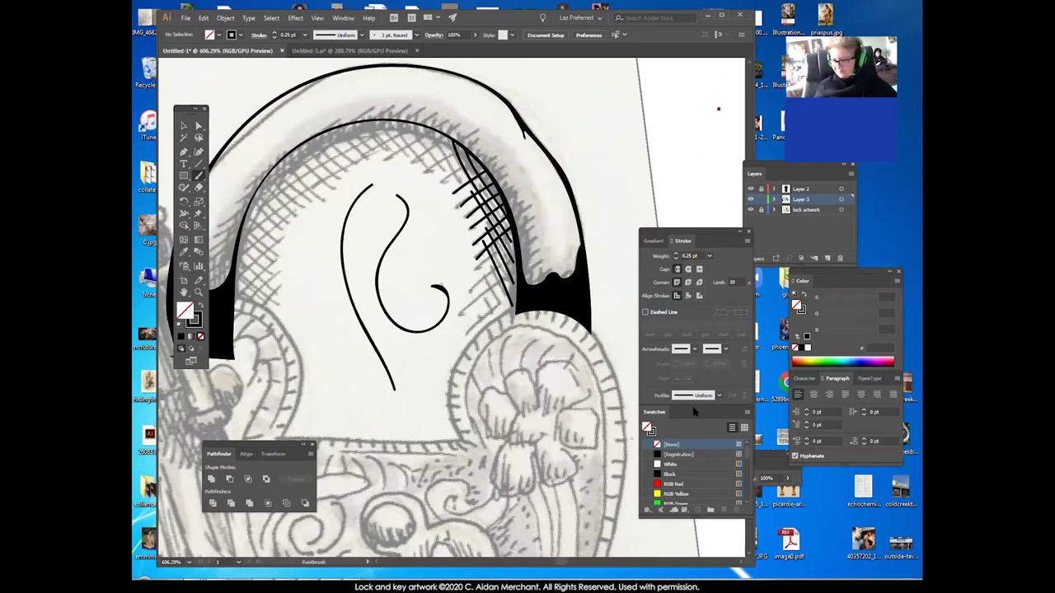
# Try Width Profile 1 on curved brush strokes in the shackle's opening, and delete the hooked one at the lower left.
pyautogui.moveTo(665, 235); pyautogui.dragTo(650, 127)
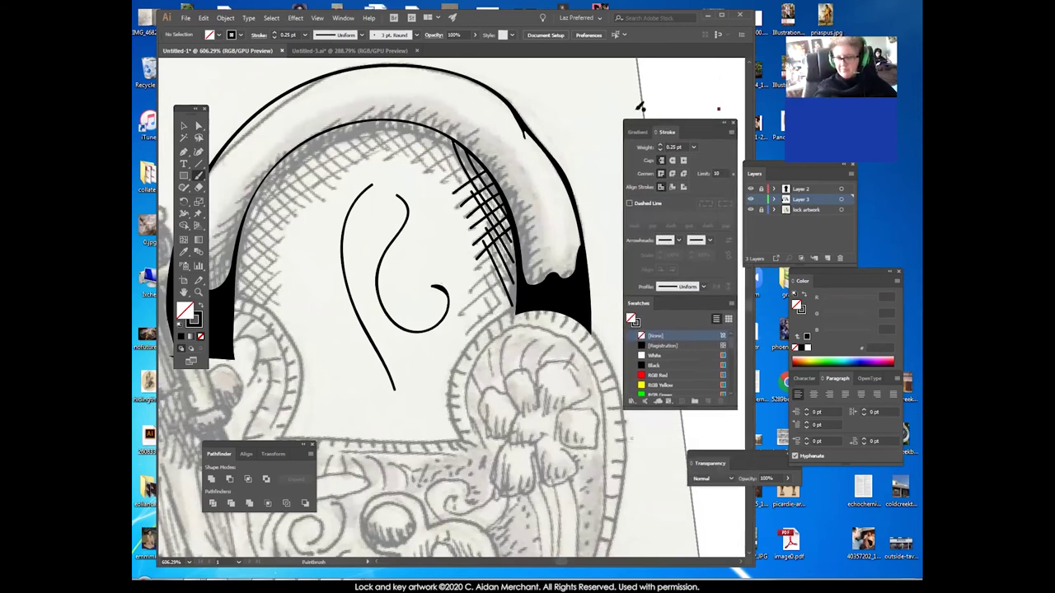
pyautogui.click(362, 36)
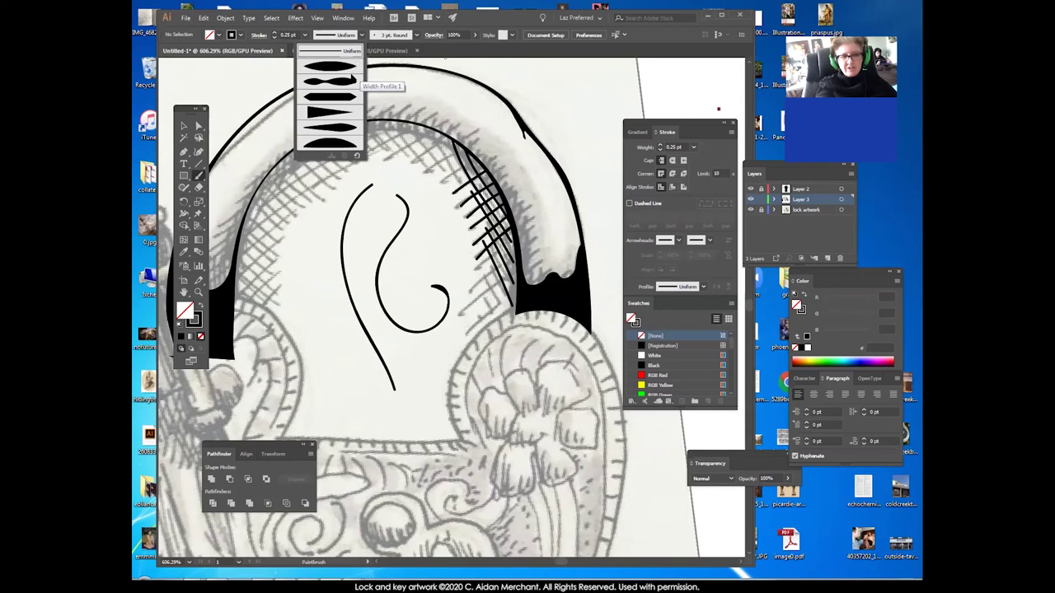
pyautogui.click(355, 79)
pyautogui.moveTo(412, 291); pyautogui.dragTo(422, 287)
pyautogui.moveTo(427, 241); pyautogui.dragTo(455, 366)
pyautogui.moveTo(325, 328); pyautogui.dragTo(373, 422)
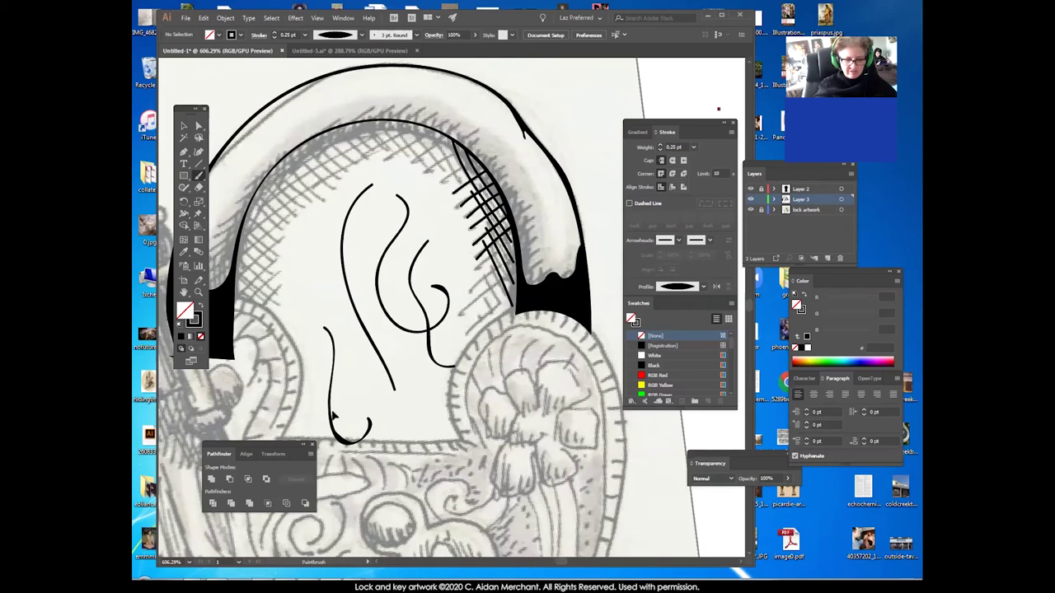
pyautogui.keyDown('ctrl'); pyautogui.click(333, 411); pyautogui.keyUp('ctrl')
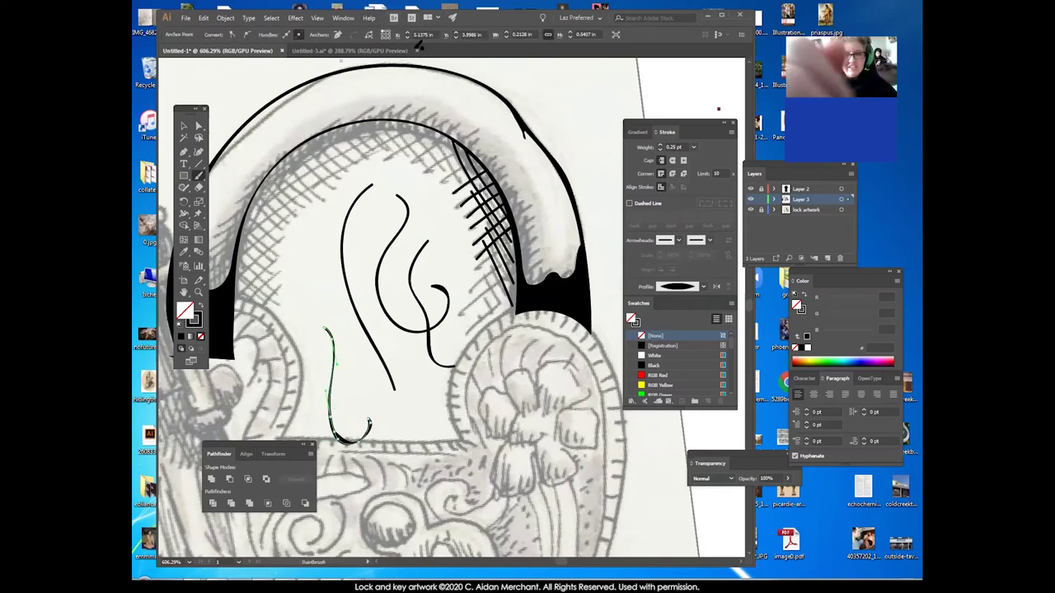
pyautogui.press('Delete')
# Try a brush stroke with the triangular width profile across the shackle's opening and undo it.
pyautogui.click(353, 37)
pyautogui.click(340, 116)
pyautogui.moveTo(298, 213)
pyautogui.mouseDown()
pyautogui.moveTo(294, 300)
pyautogui.moveTo(375, 380)
pyautogui.mouseUp()
pyautogui.hotkey('ctrl', 'z')
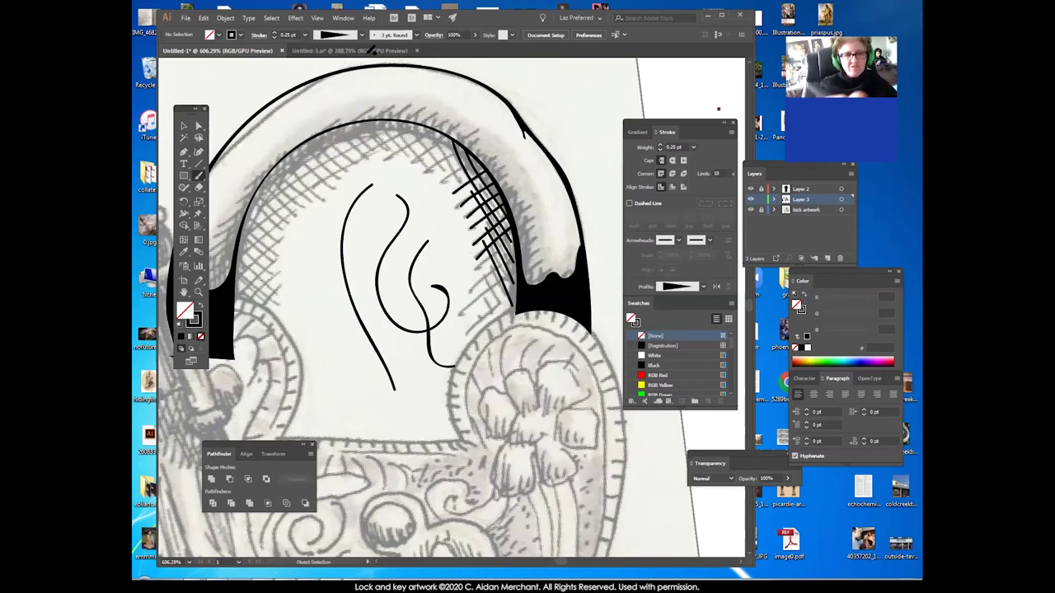
# Choose the rough charcoal-style art brush and paint a curved stroke on the left of the shackle's opening.
pyautogui.click(361, 36)
pyautogui.click(410, 37)
pyautogui.click(416, 35)
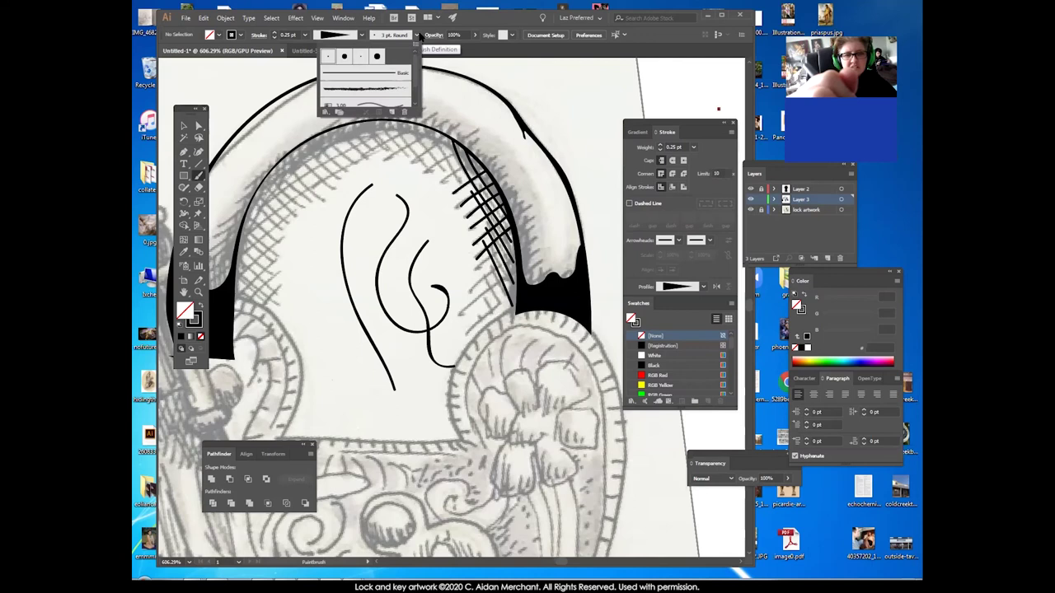
pyautogui.click(392, 86)
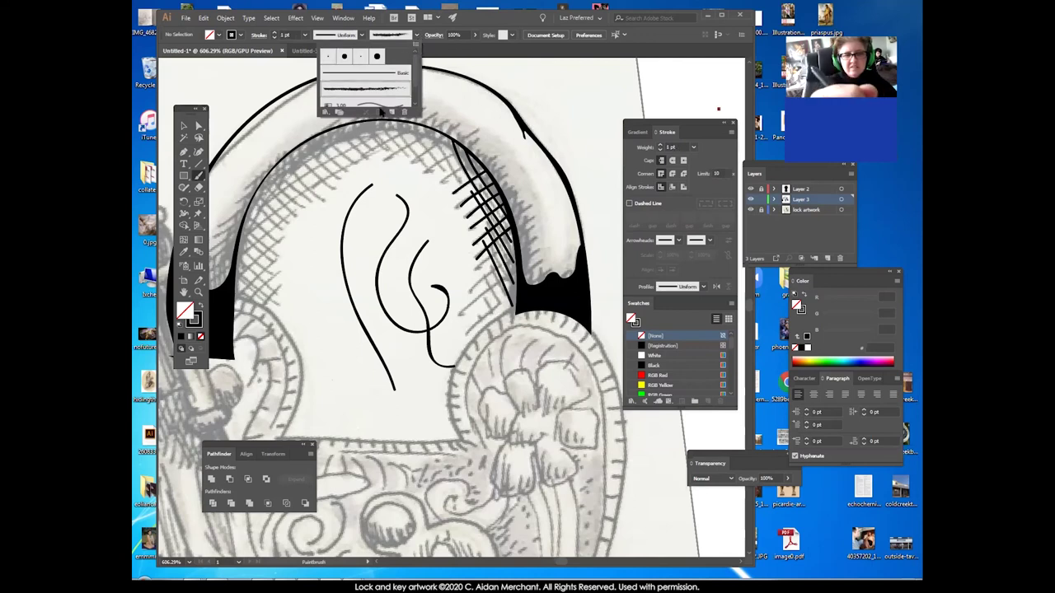
pyautogui.click(306, 232)
pyautogui.moveTo(318, 268); pyautogui.dragTo(392, 409)
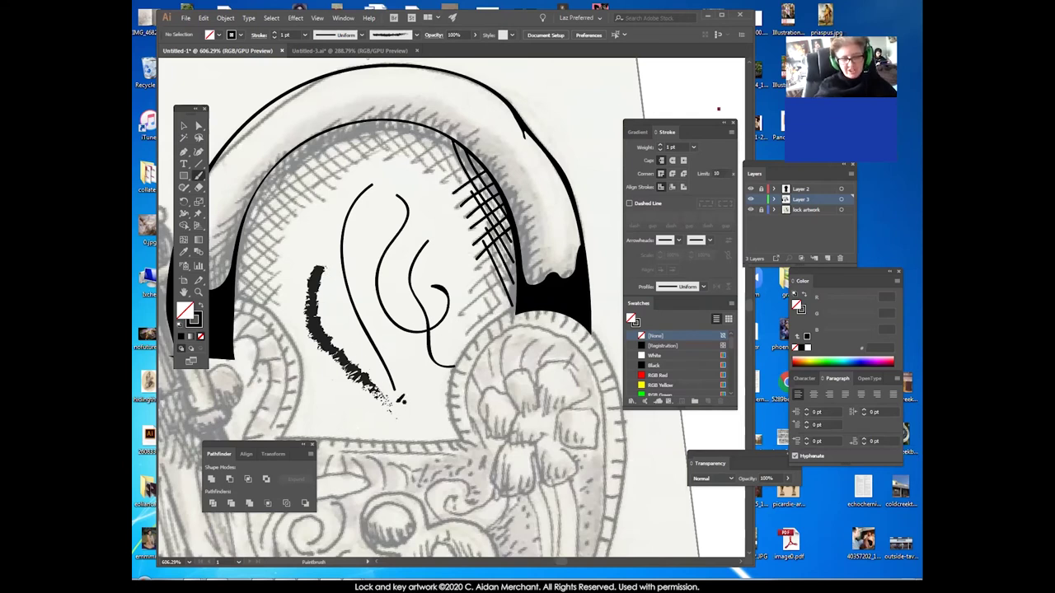
# Switch to the 3 pt. Oval brush and paint a thick looping stroke near the right of the shackle's opening.
pyautogui.click(418, 35)
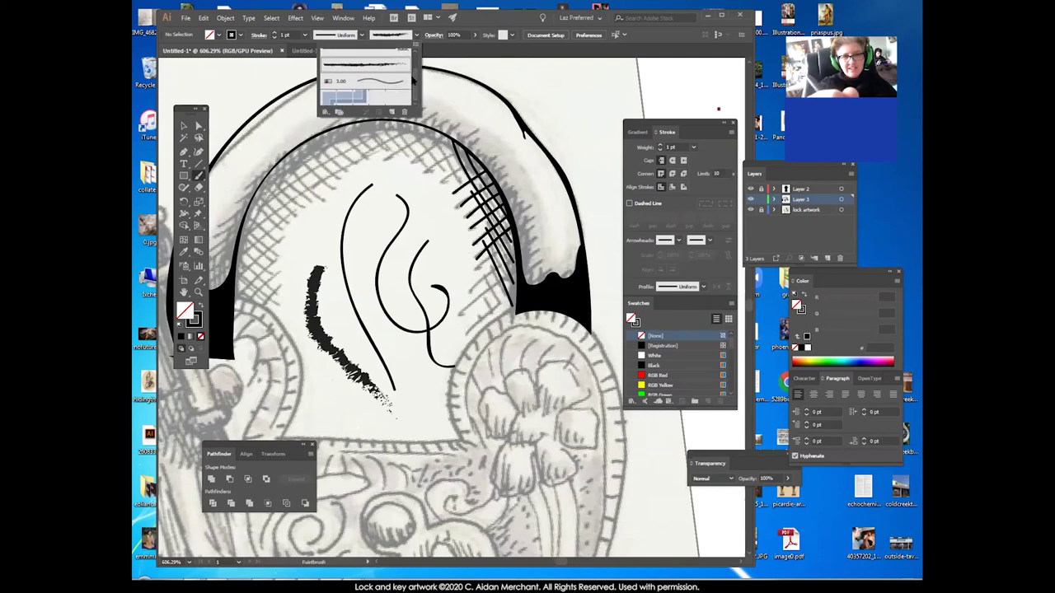
pyautogui.scroll(1, 412, 80)
pyautogui.click(389, 101)
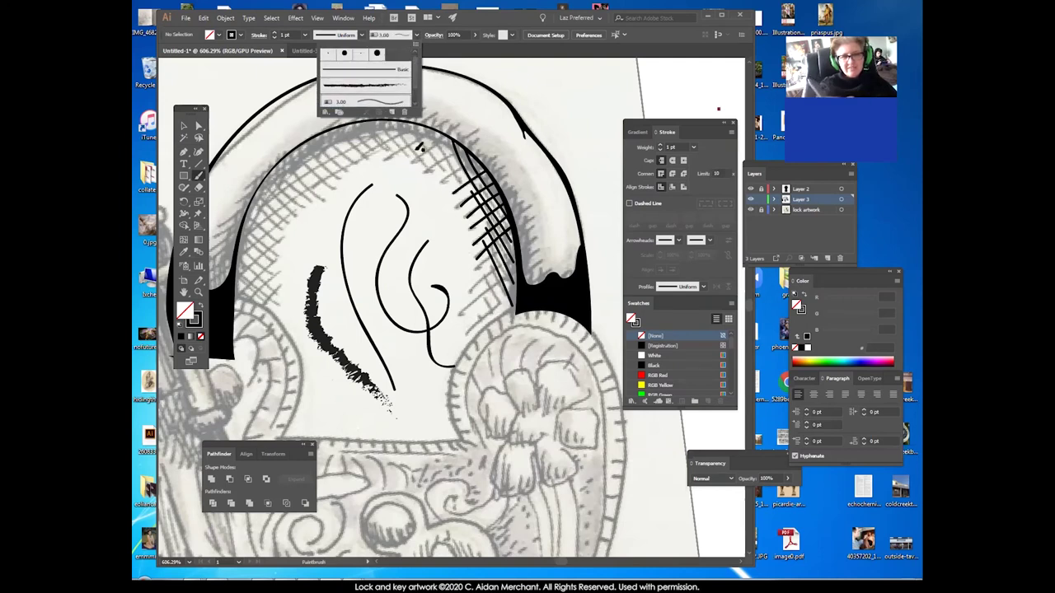
pyautogui.scroll(1, 416, 80)
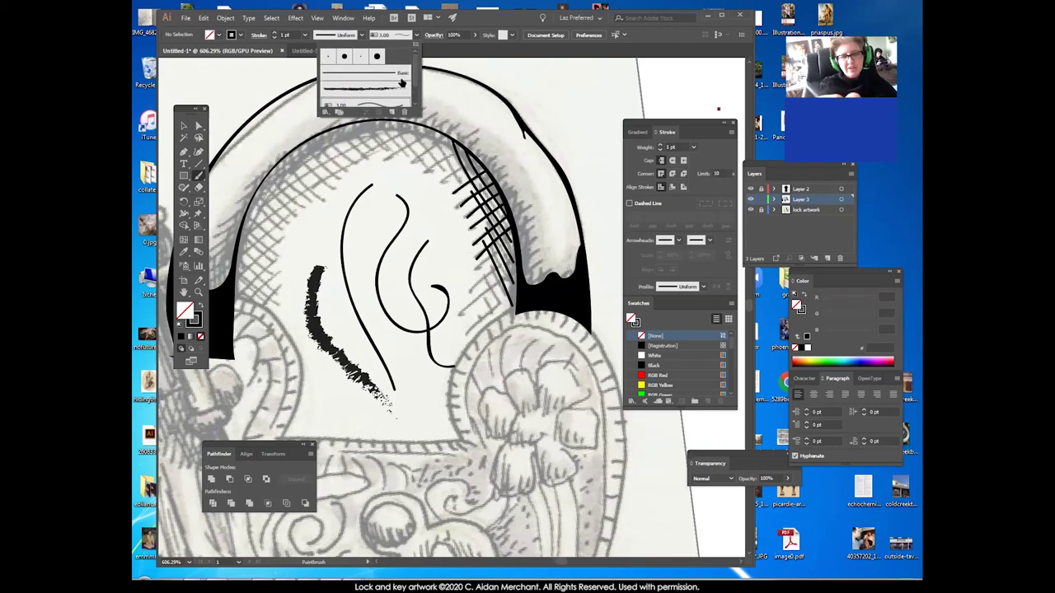
pyautogui.click(401, 75)
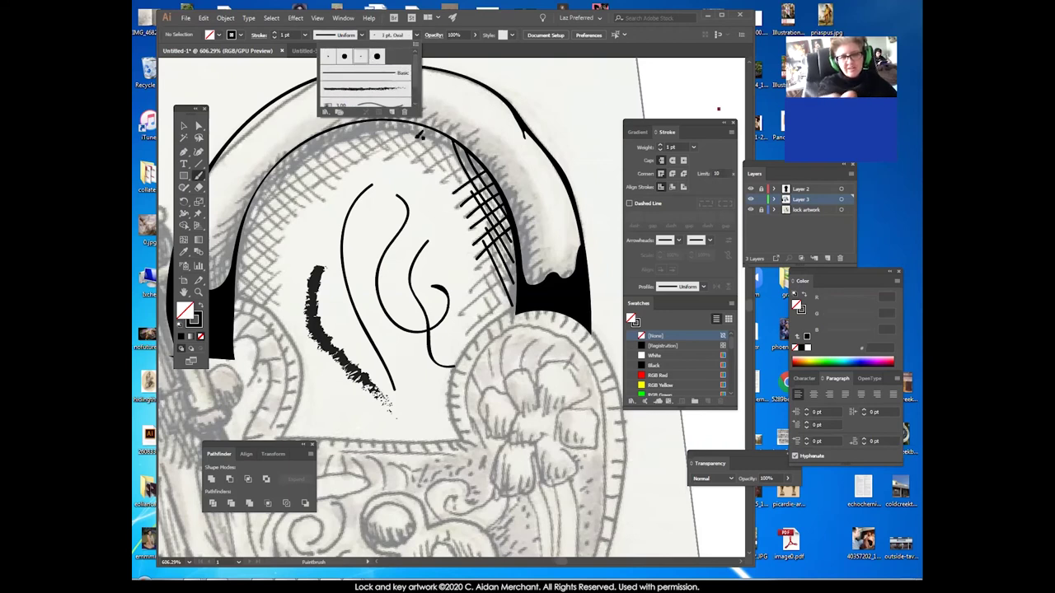
pyautogui.click(419, 134)
pyautogui.moveTo(450, 245)
pyautogui.mouseDown()
pyautogui.moveTo(439, 327)
pyautogui.moveTo(460, 319)
pyautogui.mouseUp()
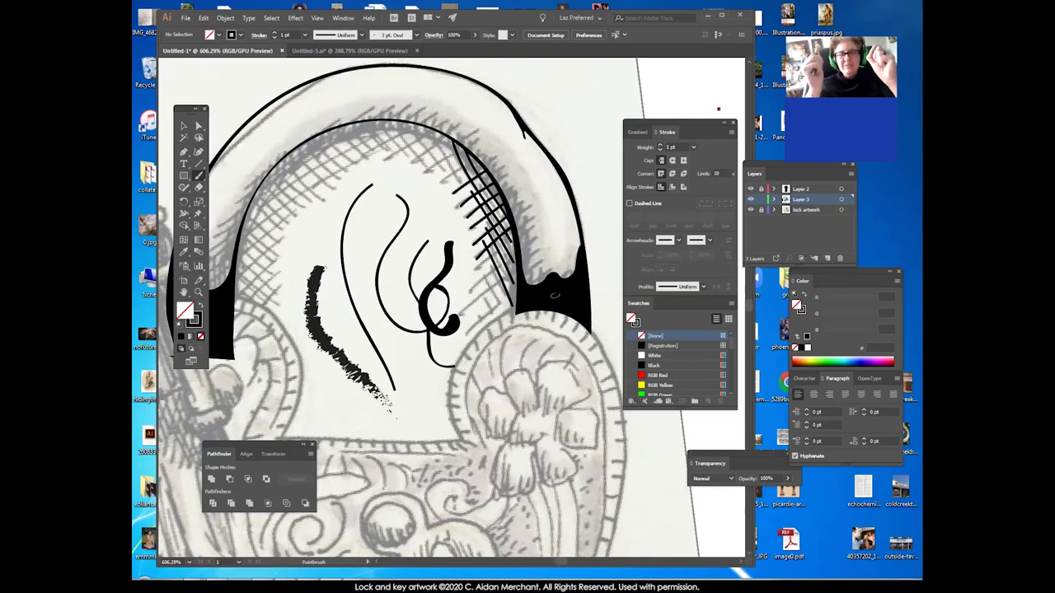
# Move the thick oval-brush stroke up within the shackle's opening and expand its appearance into a filled shape.
pyautogui.press('v')
pyautogui.click(453, 258)
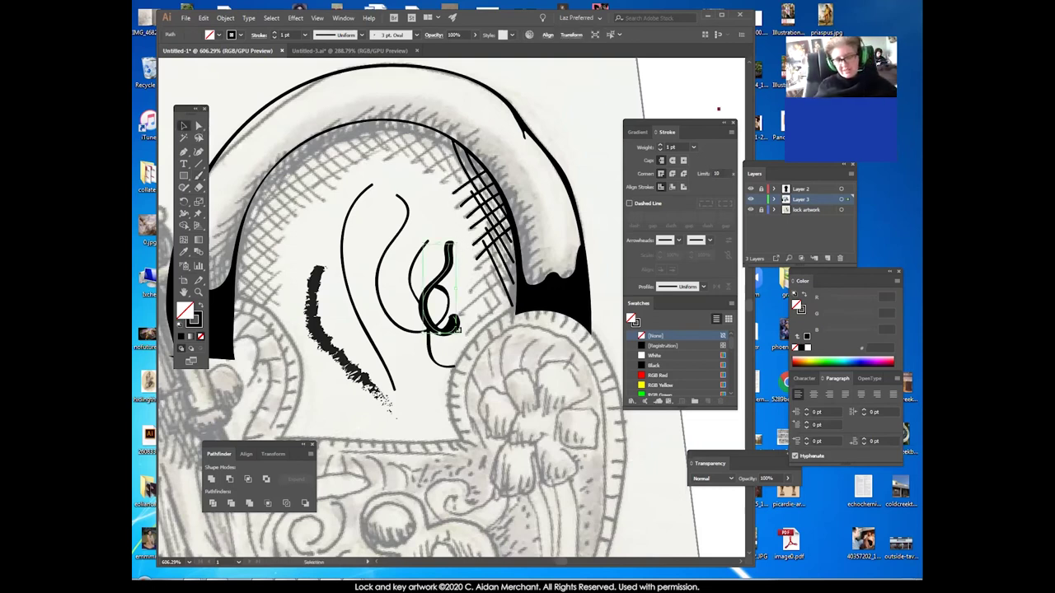
pyautogui.moveTo(441, 257); pyautogui.dragTo(429, 183)
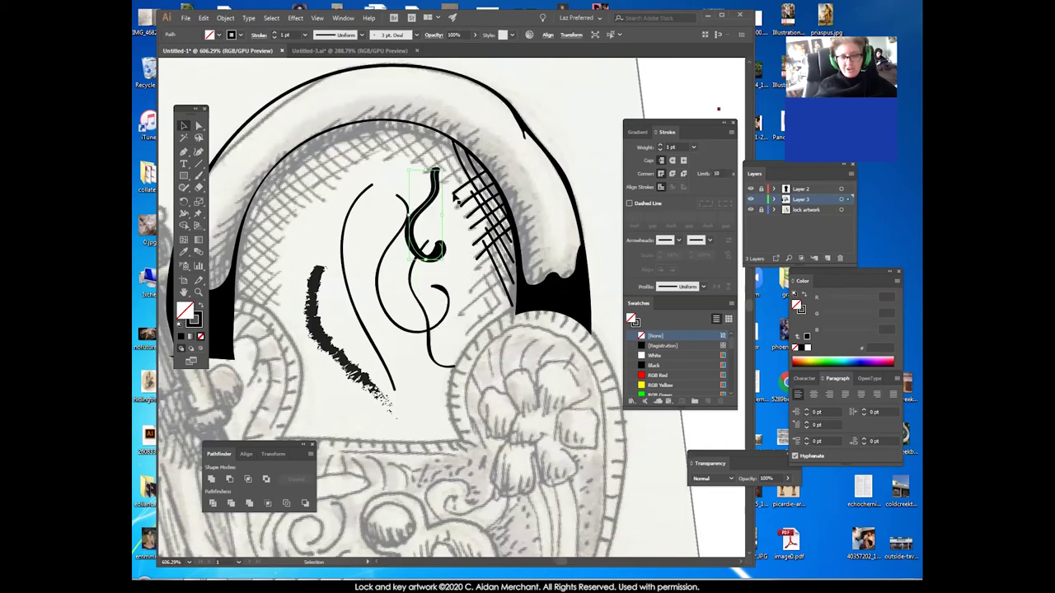
pyautogui.click(225, 17)
pyautogui.click(267, 136)
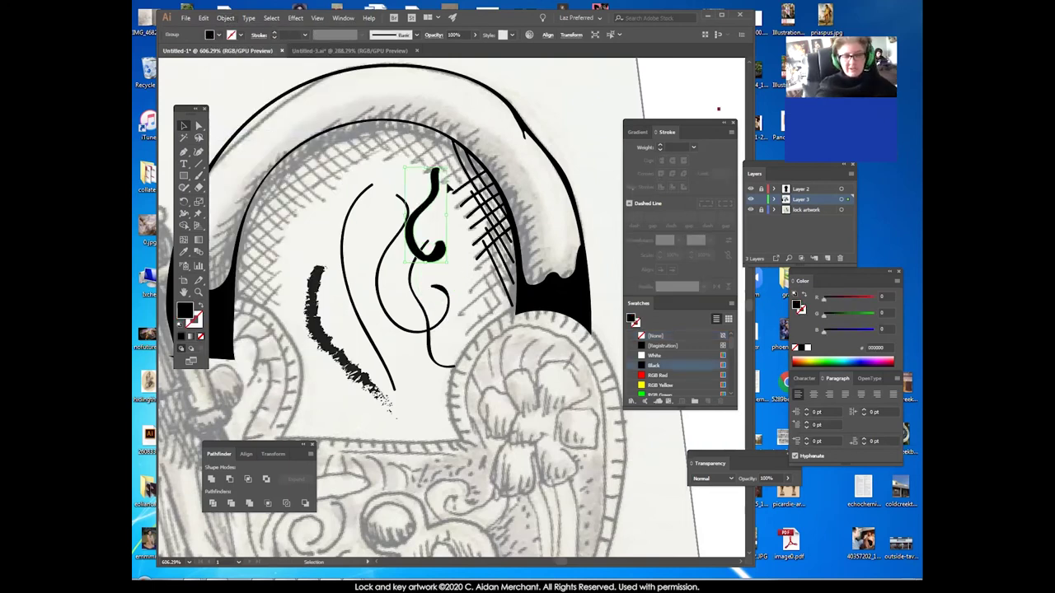
# Reshape the expanded stroke's upper part by moving its anchor points to make a thinner neck and a pointed tip.
pyautogui.moveTo(431, 245); pyautogui.dragTo(441, 244)
pyautogui.click(435, 201)
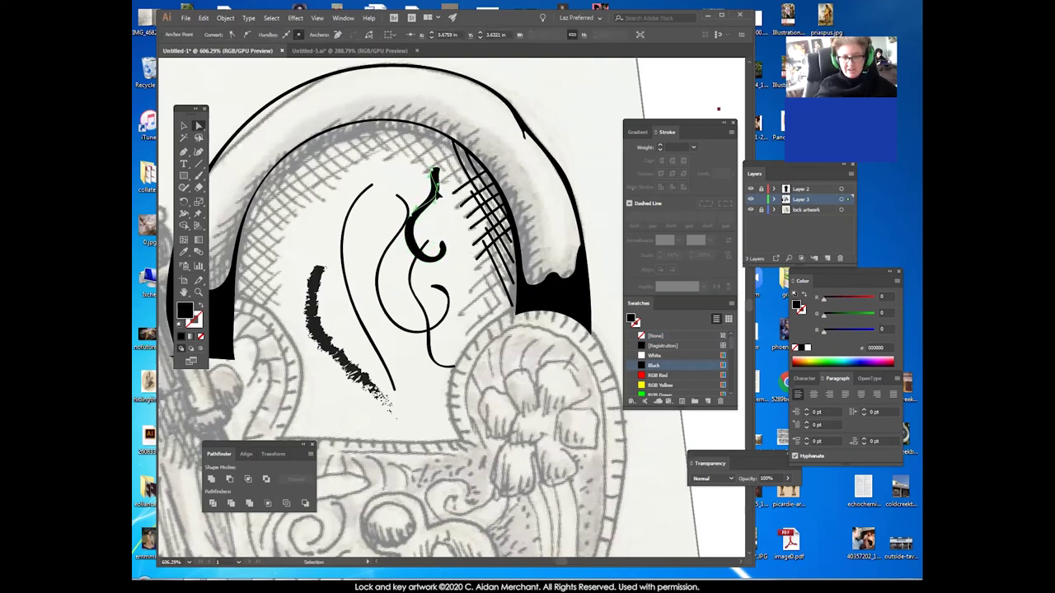
pyautogui.moveTo(416, 209); pyautogui.dragTo(421, 212)
pyautogui.click(437, 213)
pyautogui.moveTo(438, 169); pyautogui.dragTo(438, 172)
pyautogui.click(446, 180)
pyautogui.click(436, 183)
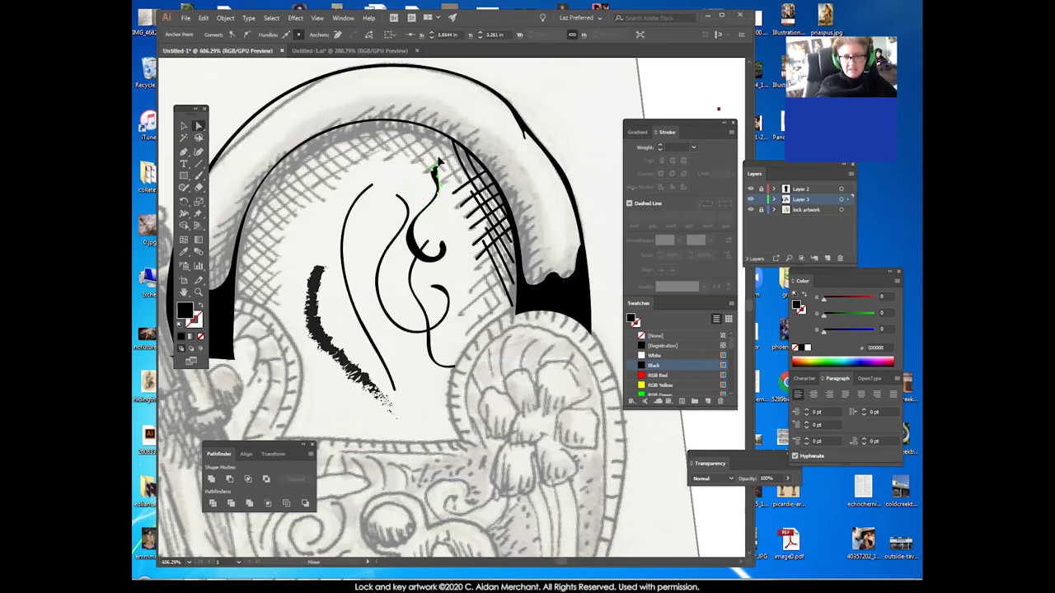
pyautogui.click(455, 205)
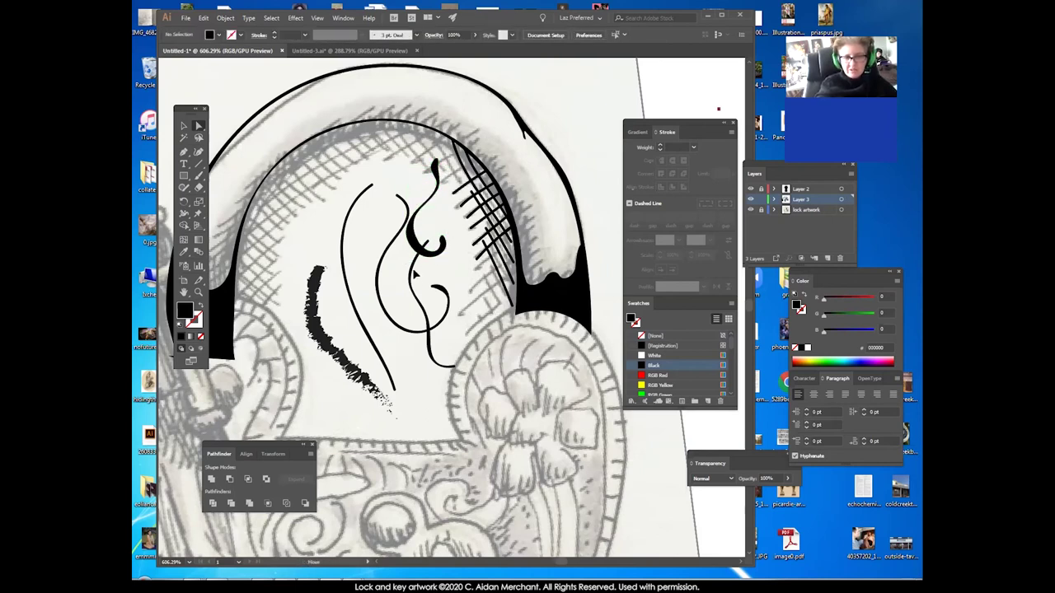
# Delete the thin width-profile curve and the rough charcoal-style stroke from the shackle's opening.
pyautogui.click(412, 272)
pyautogui.press('Delete')
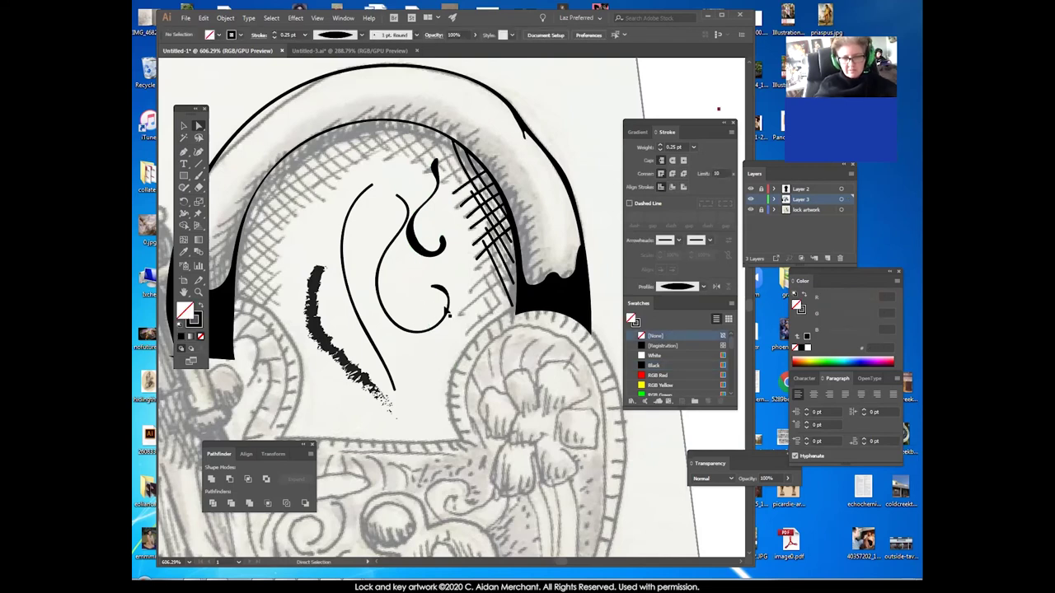
pyautogui.hotkey('shift', 'x')
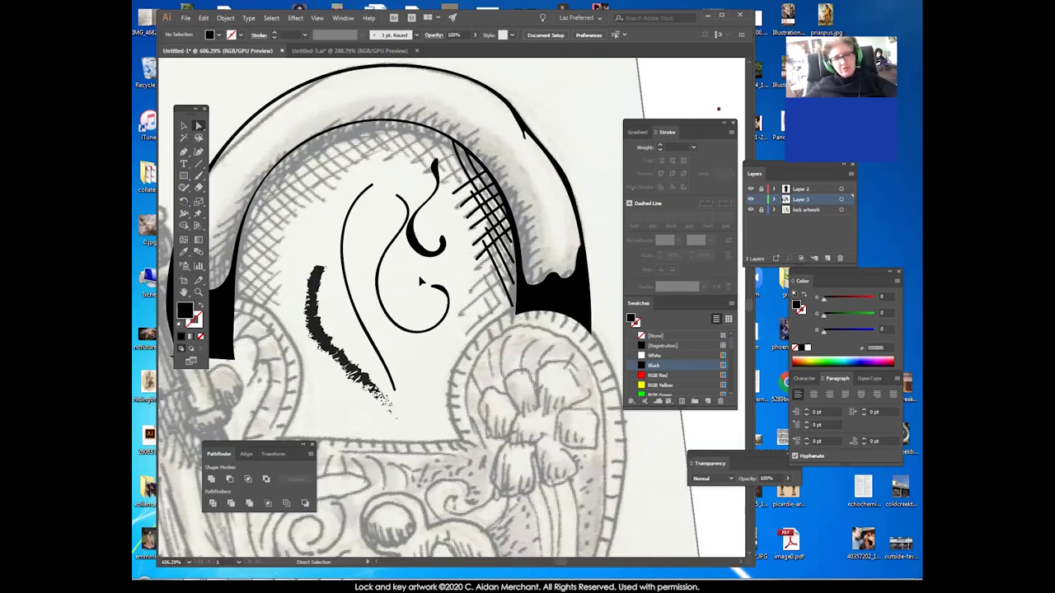
pyautogui.click(184, 126)
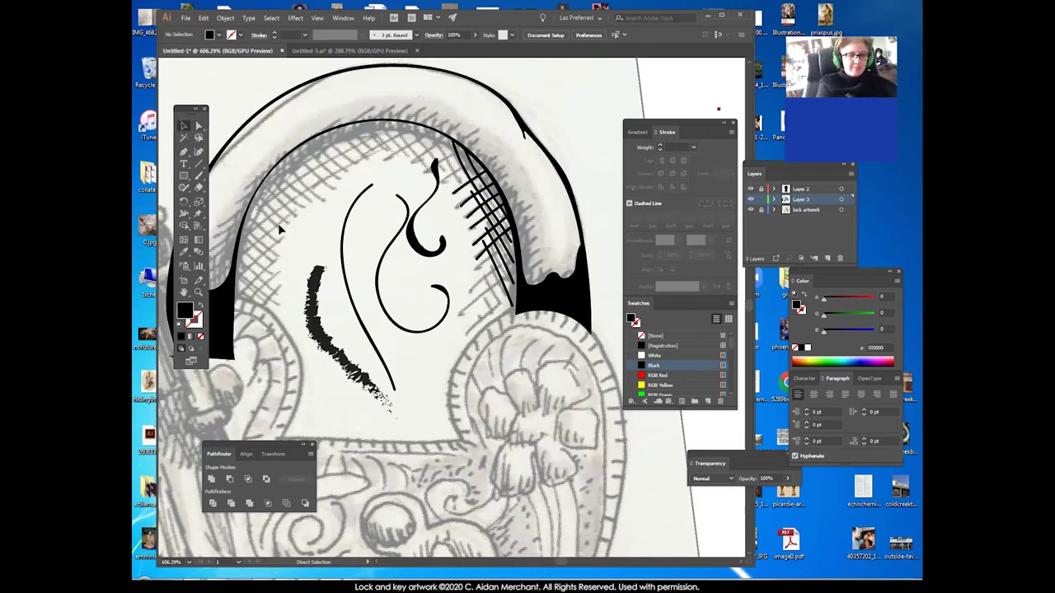
pyautogui.click(321, 309)
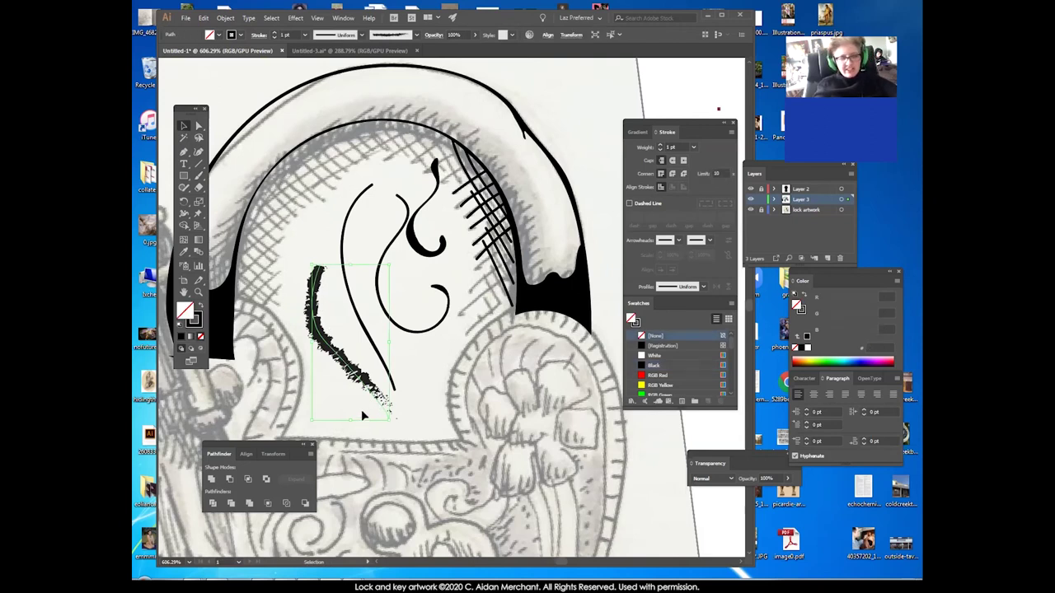
pyautogui.press('Delete')
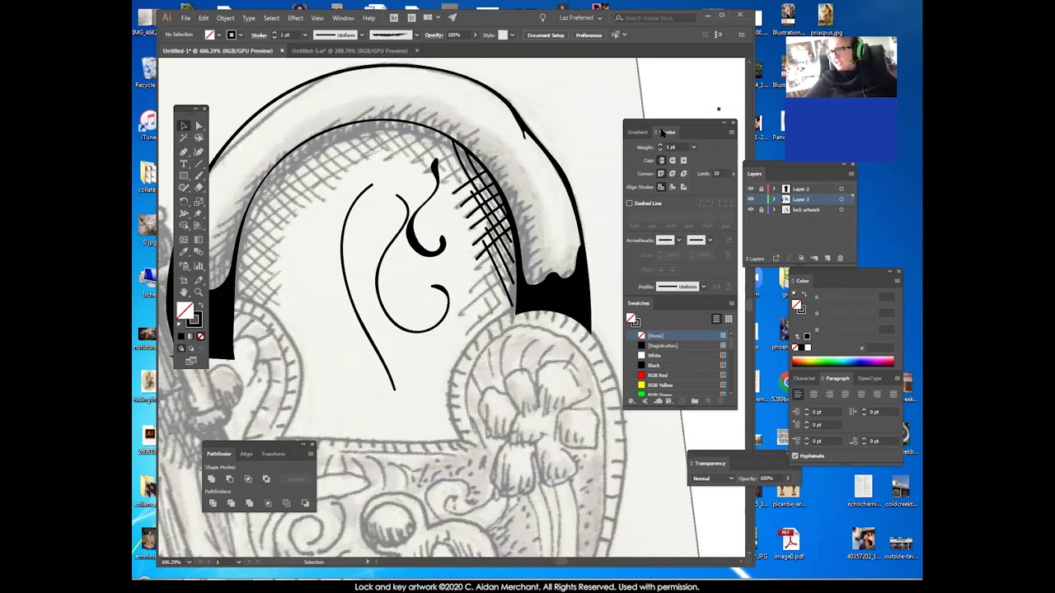
# Examine the anchor points along the shackle's outer outline and the padlock drawing as a whole.
pyautogui.moveTo(665, 125); pyautogui.dragTo(670, 133)
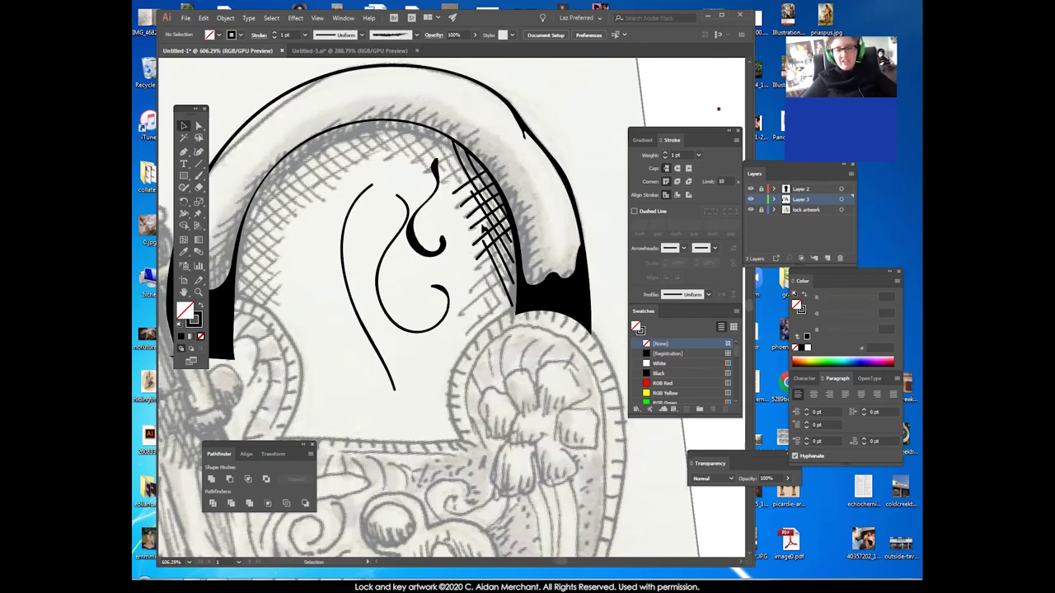
pyautogui.click(198, 125)
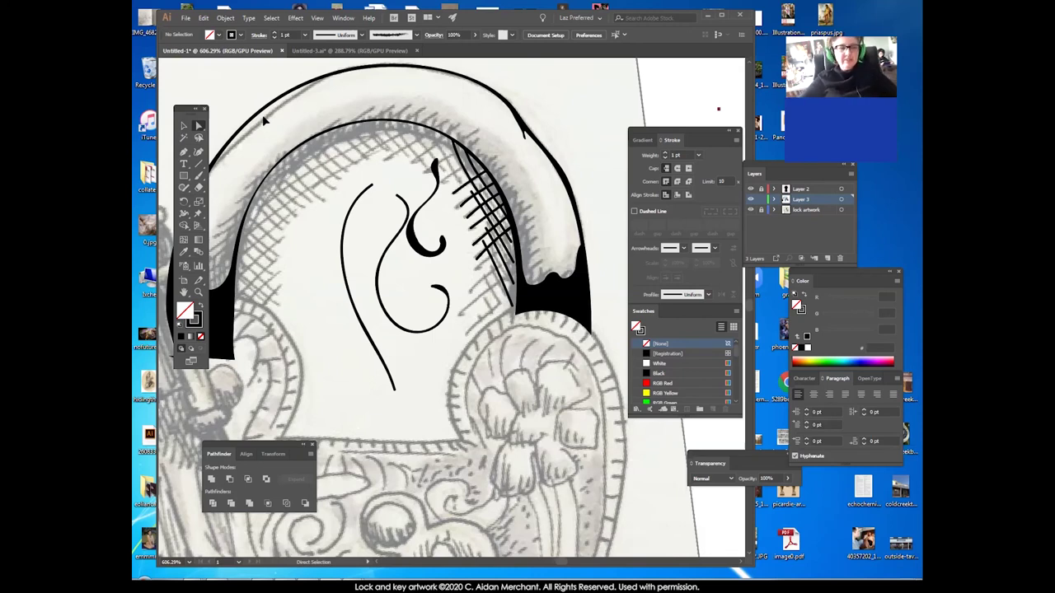
pyautogui.click(256, 115)
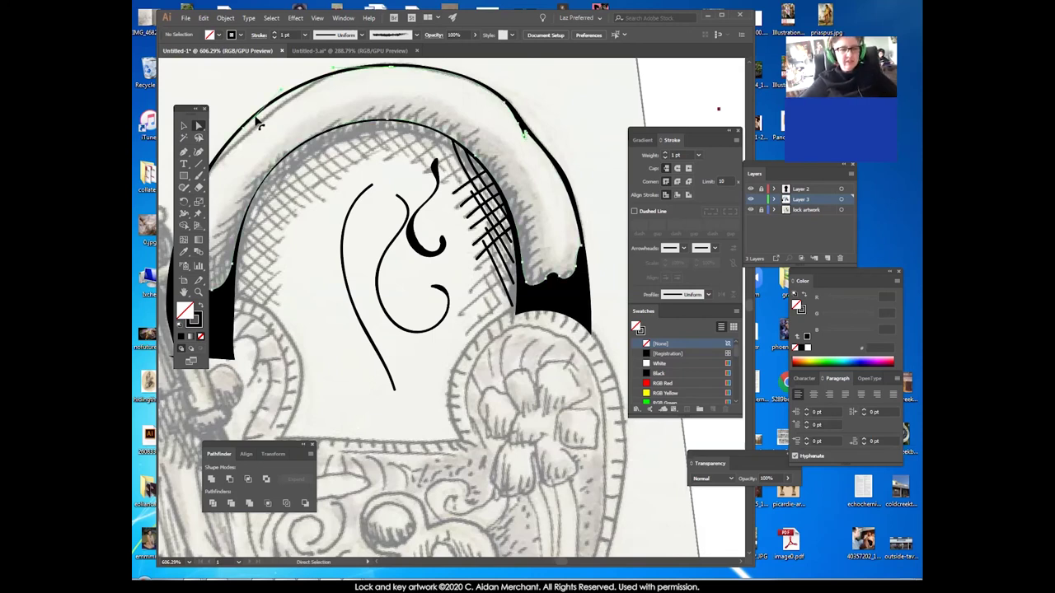
pyautogui.moveTo(243, 129); pyautogui.dragTo(244, 127)
pyautogui.click(248, 133)
pyautogui.click(297, 129)
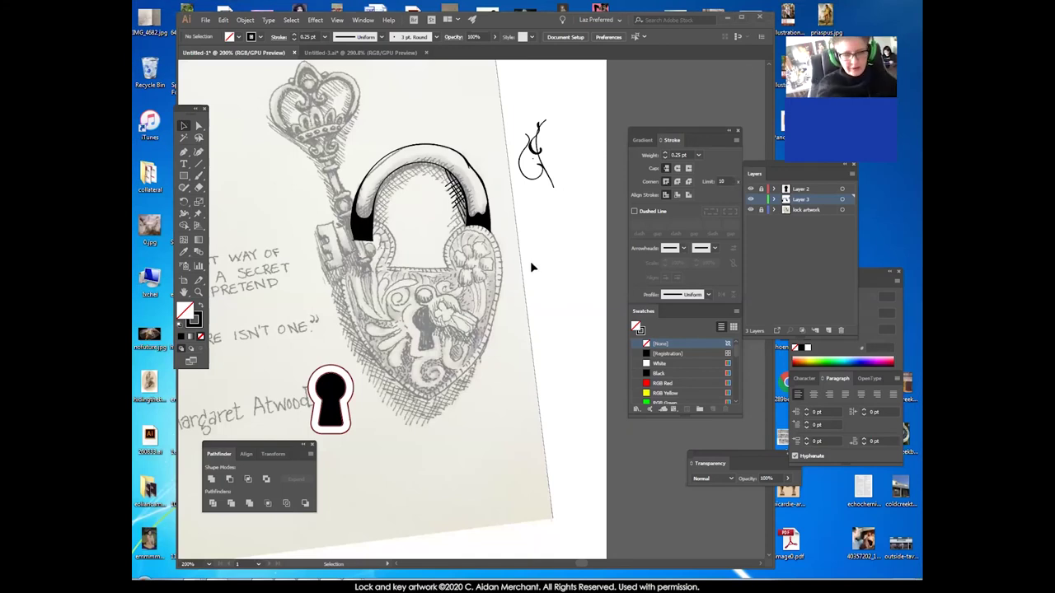
pyautogui.moveTo(503, 246); pyautogui.dragTo(537, 226)
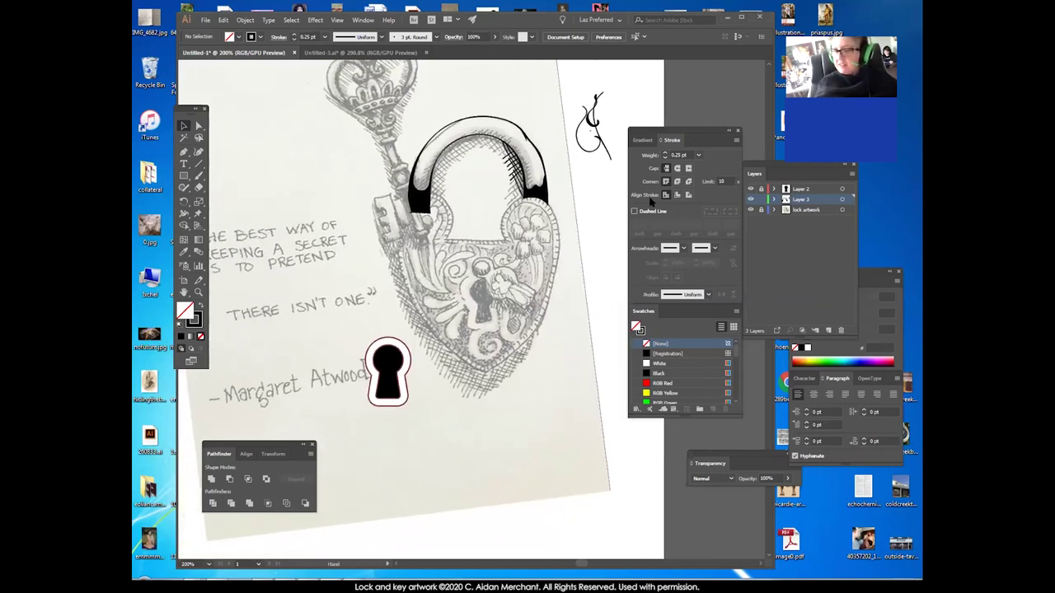
# Try a 0.5 pt stroke weight on the hatching inside the shackle's right side, then undo the weight changes.
pyautogui.click(197, 292)
pyautogui.moveTo(496, 145); pyautogui.dragTo(398, 181)
pyautogui.click(188, 125)
pyautogui.moveTo(512, 237); pyautogui.dragTo(538, 168)
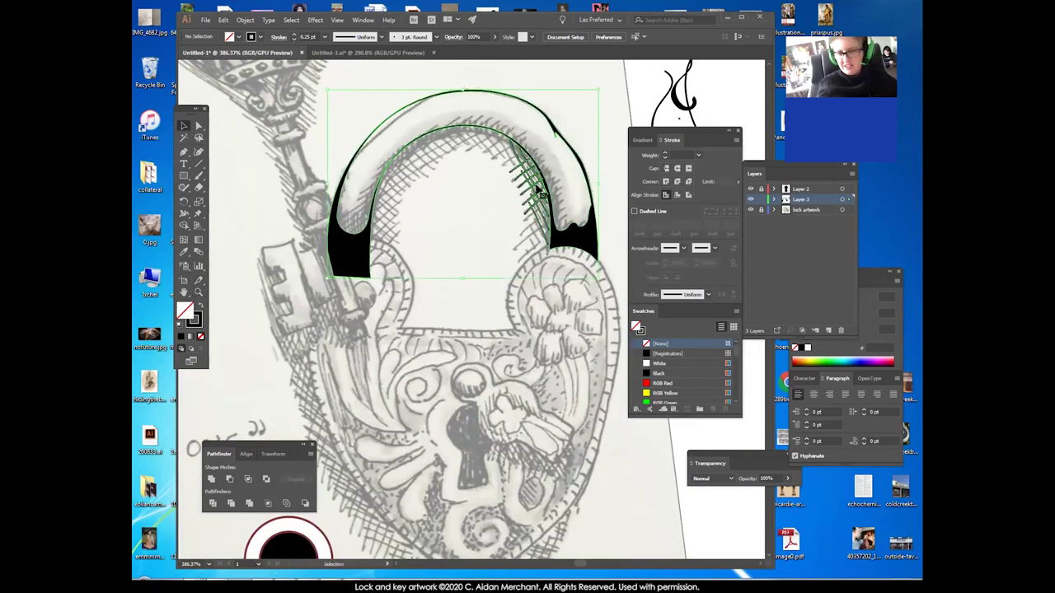
pyautogui.keyDown('shift'); pyautogui.click(578, 246); pyautogui.keyUp('shift')
pyautogui.click(698, 155)
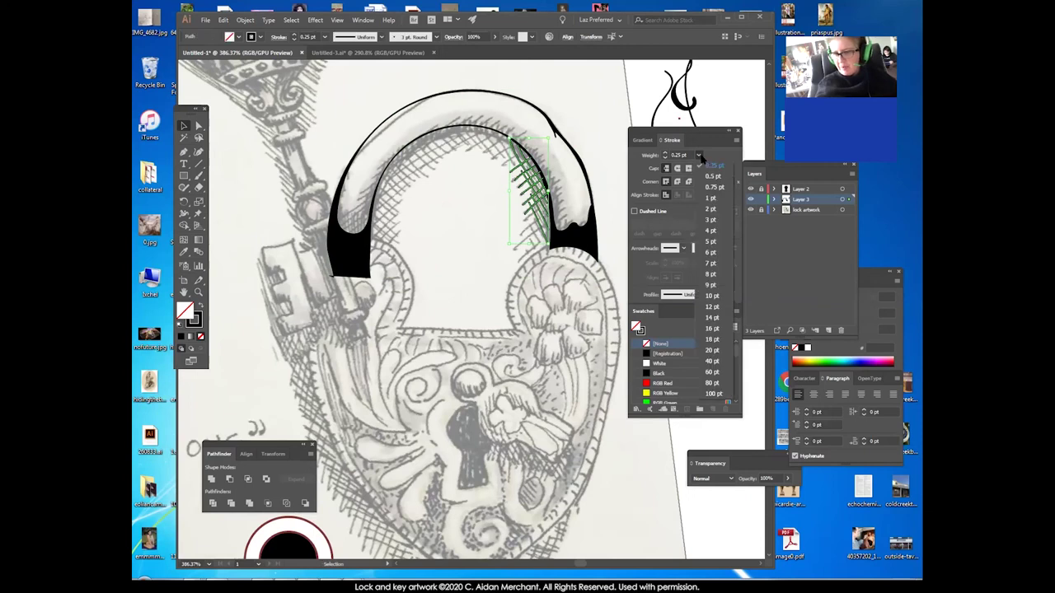
pyautogui.click(709, 180)
pyautogui.click(698, 155)
pyautogui.click(707, 169)
pyautogui.click(520, 338)
pyautogui.hotkey('ctrl', 'z')
pyautogui.hotkey('ctrl', 'z')
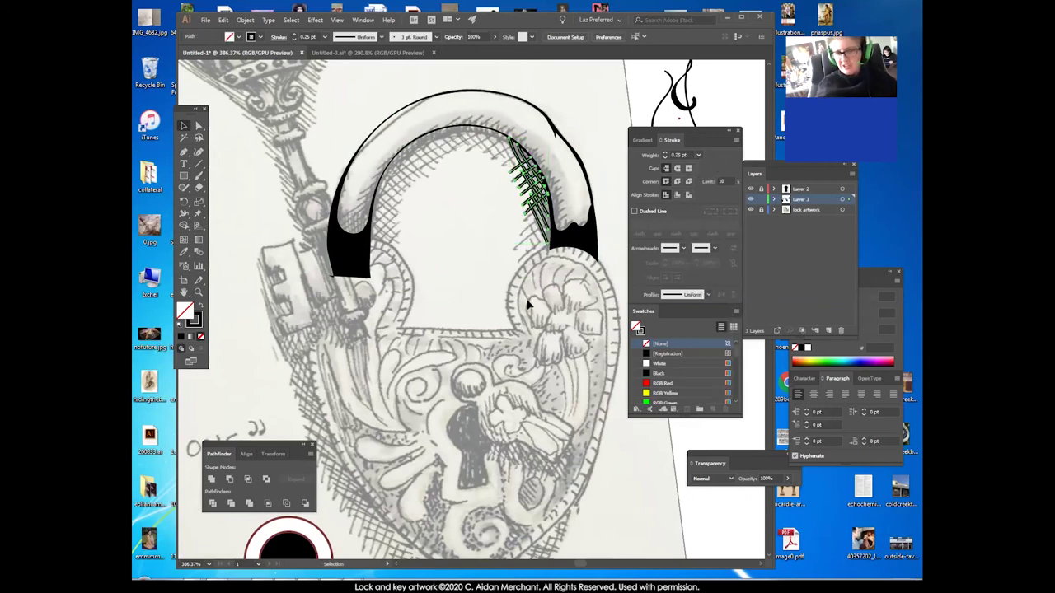
pyautogui.click(524, 319)
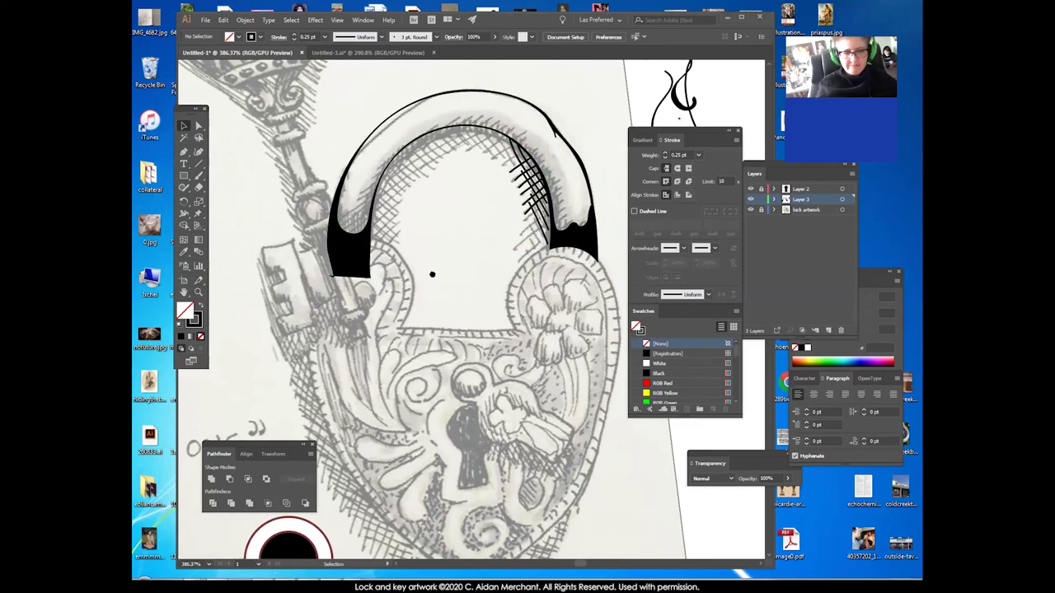
# Hide Layer 2 with the keyhole artwork and make Layer 3 the active layer.
pyautogui.moveTo(432, 274); pyautogui.dragTo(465, 235)
pyautogui.click(411, 239)
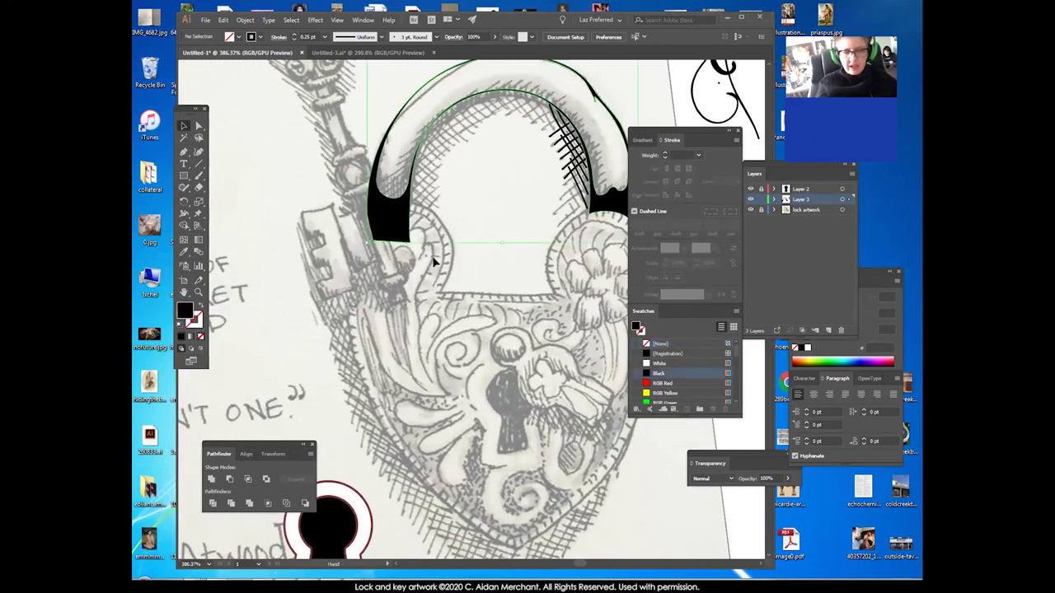
pyautogui.click(456, 293)
pyautogui.click(456, 305)
pyautogui.click(198, 294)
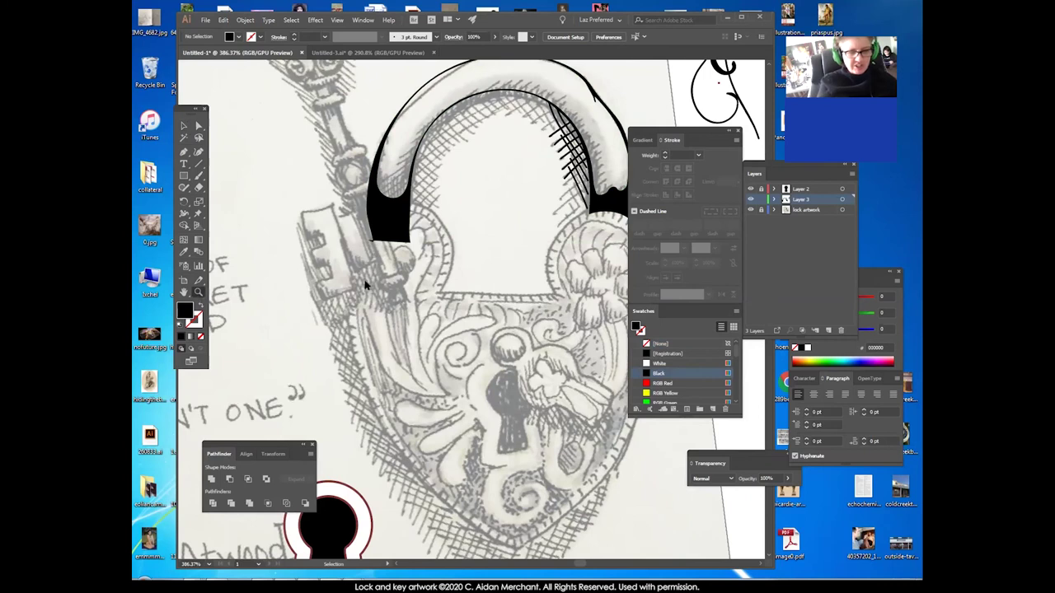
pyautogui.keyDown('alt'); pyautogui.click(507, 309); pyautogui.keyUp('alt')
pyautogui.keyDown('alt'); pyautogui.click(506, 313); pyautogui.keyUp('alt')
pyautogui.moveTo(421, 273); pyautogui.dragTo(414, 215)
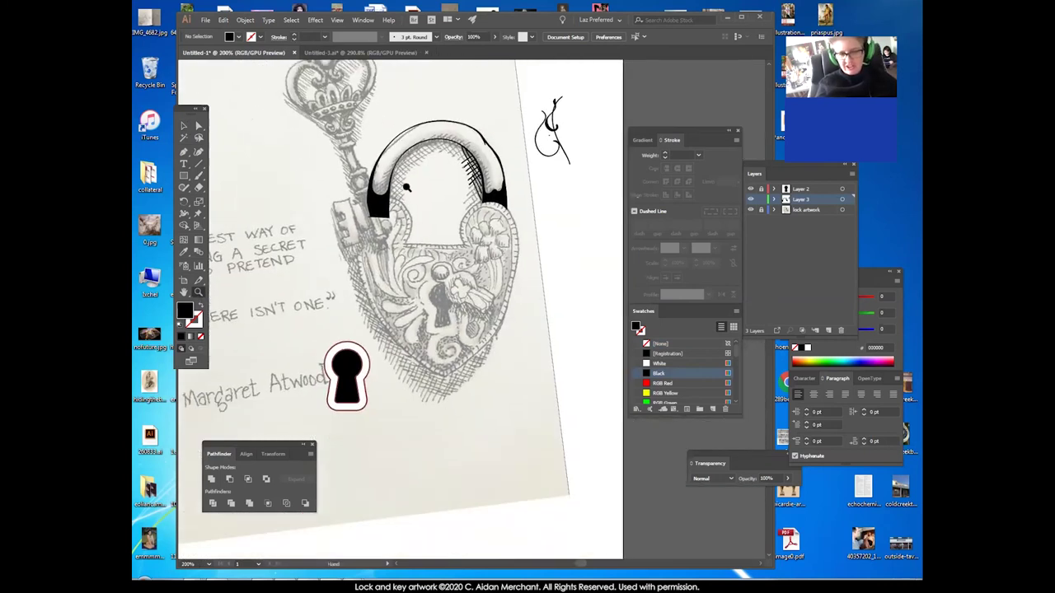
pyautogui.press('v')
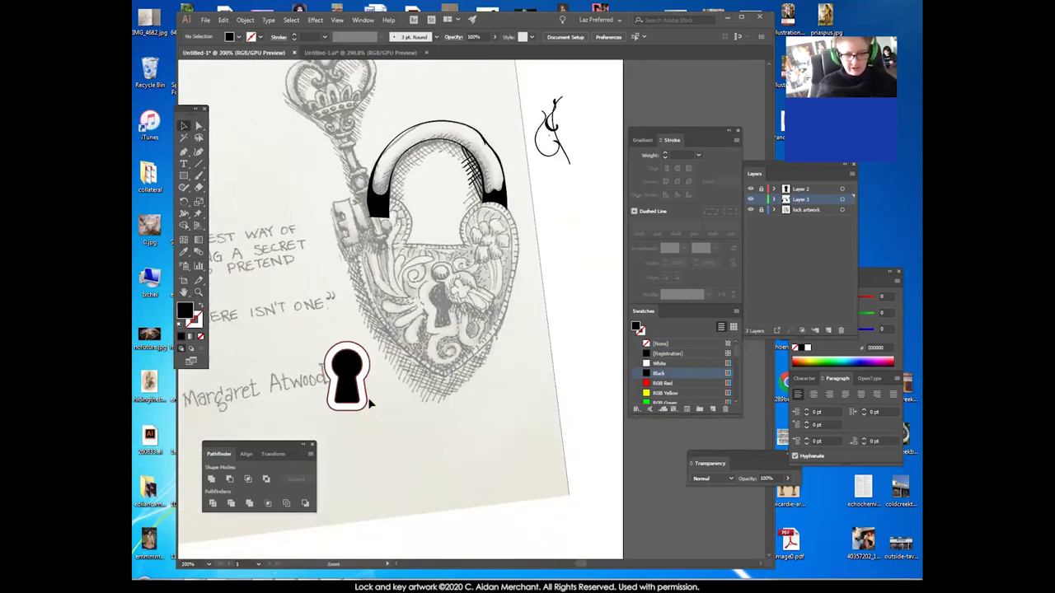
pyautogui.click(368, 405)
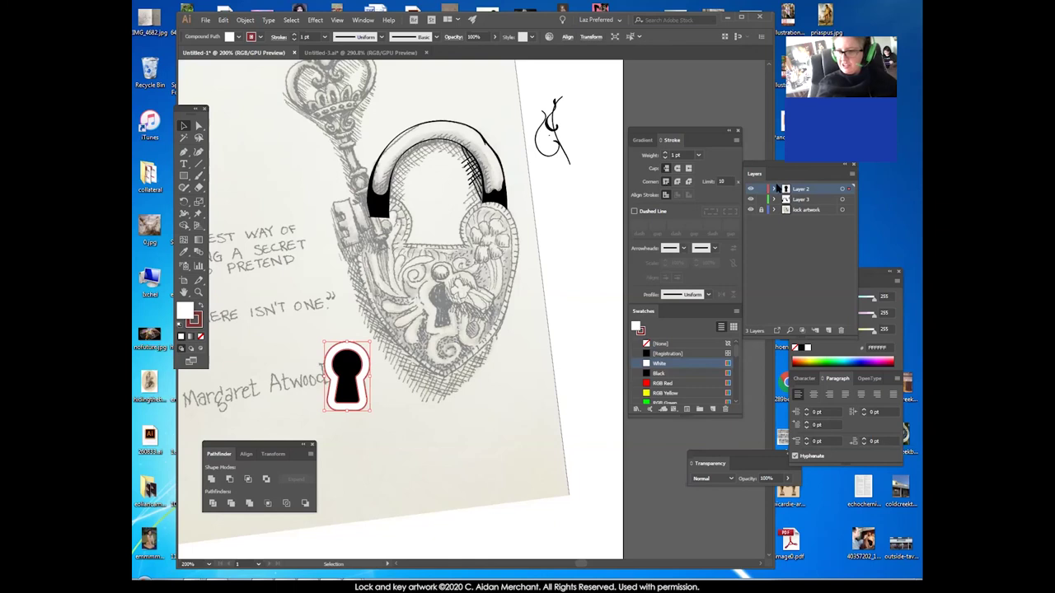
pyautogui.click(750, 190)
pyautogui.click(802, 201)
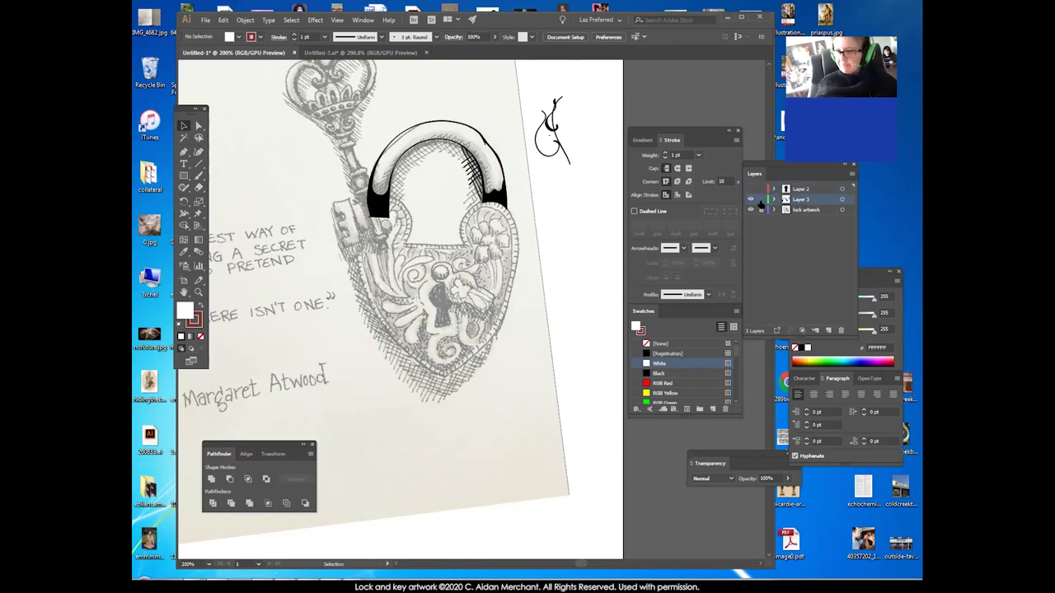
# Draw a square over the middle of the padlock body, with no stroke and a dark red fill.
pyautogui.click(184, 176)
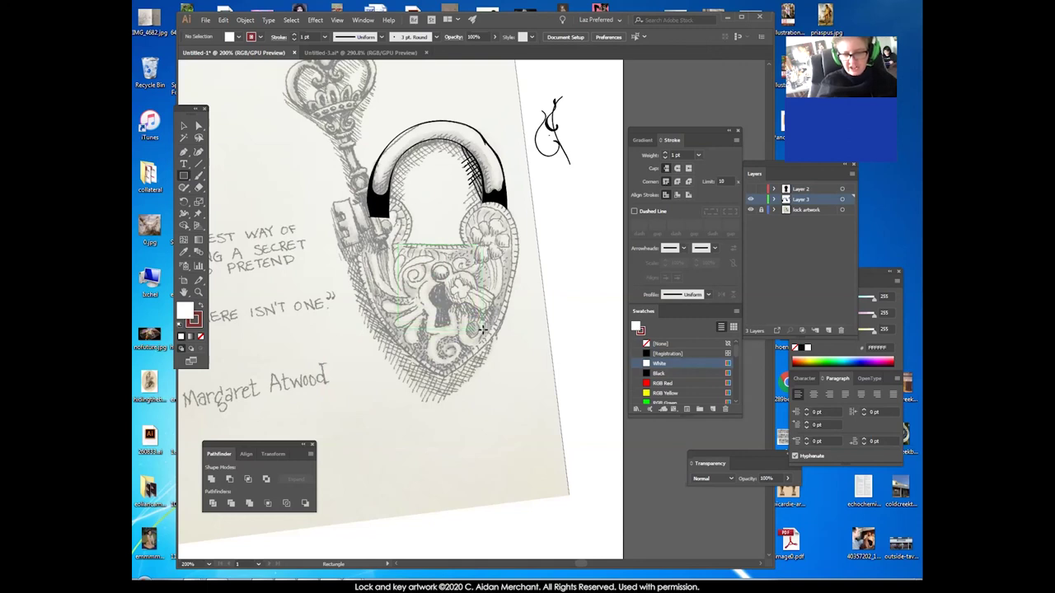
pyautogui.moveTo(481, 330); pyautogui.dragTo(482, 330)
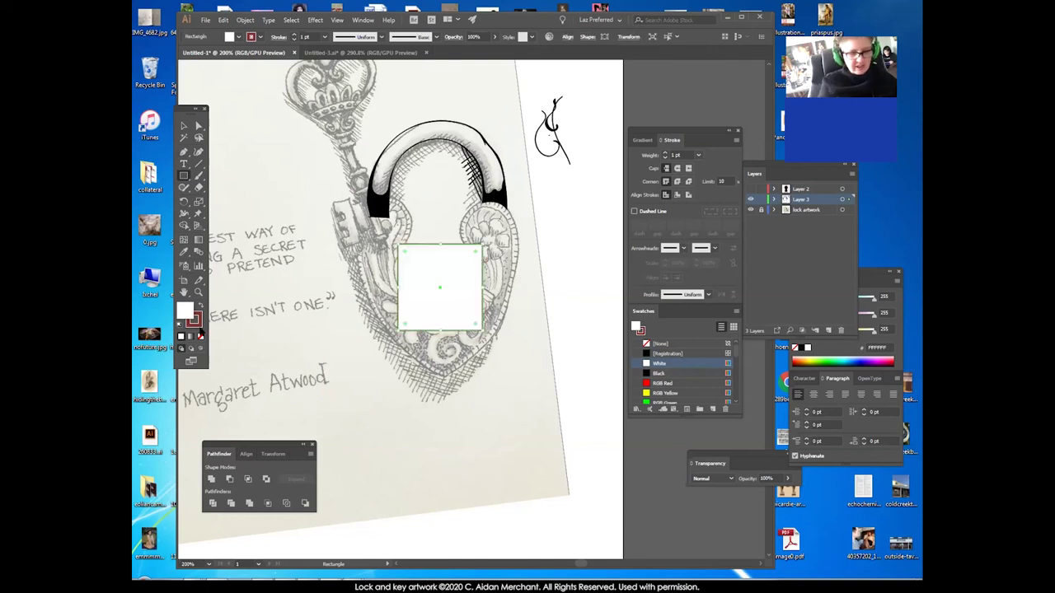
pyautogui.click(200, 336)
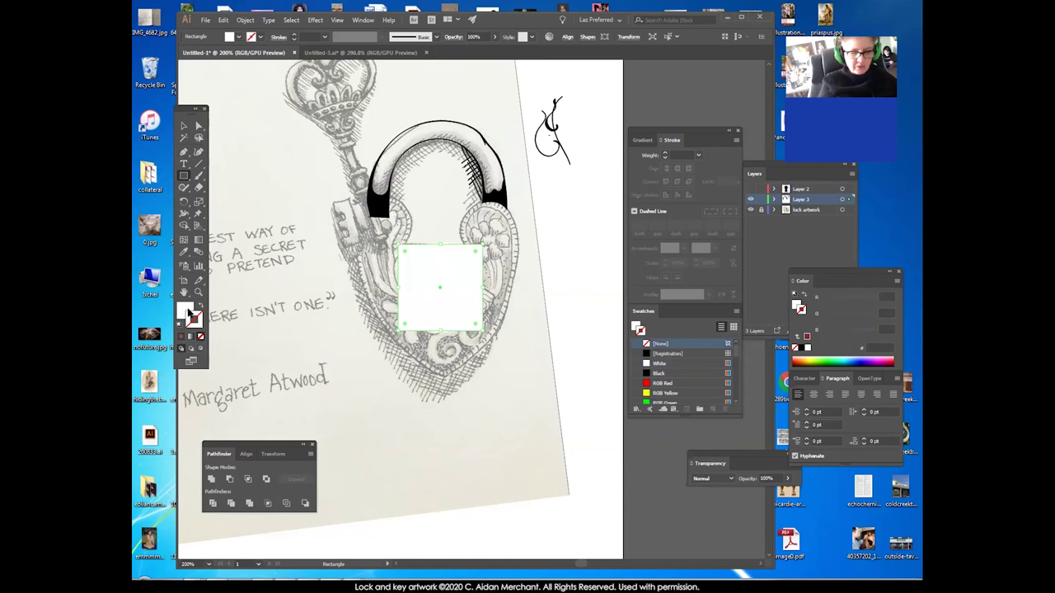
pyautogui.doubleClick(186, 311)
pyautogui.click(272, 114)
pyautogui.click(408, 79)
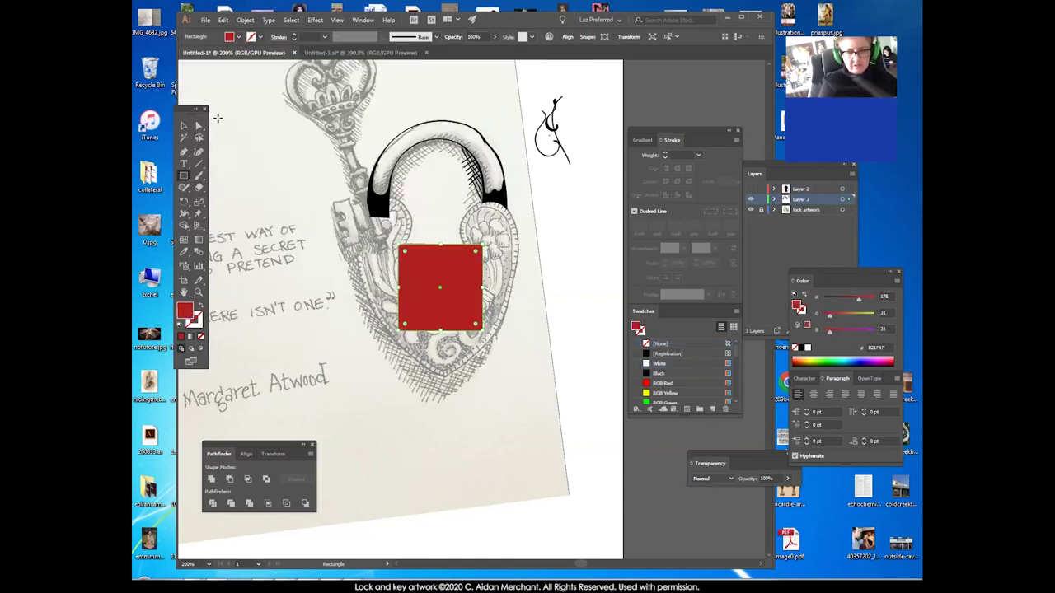
# Add a circle over the body's upper-left lobe and a curved Pen shape following the left edge down to the bottom tip.
pyautogui.moveTo(184, 175); pyautogui.dragTo(218, 198)
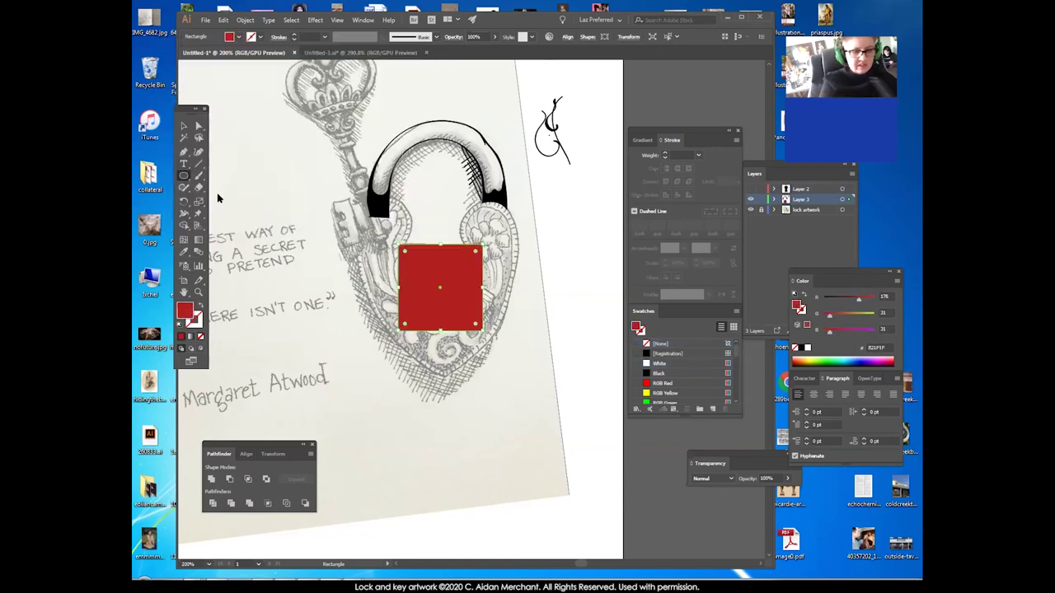
pyautogui.moveTo(351, 196); pyautogui.dragTo(410, 253)
pyautogui.press('p')
pyautogui.click(357, 222)
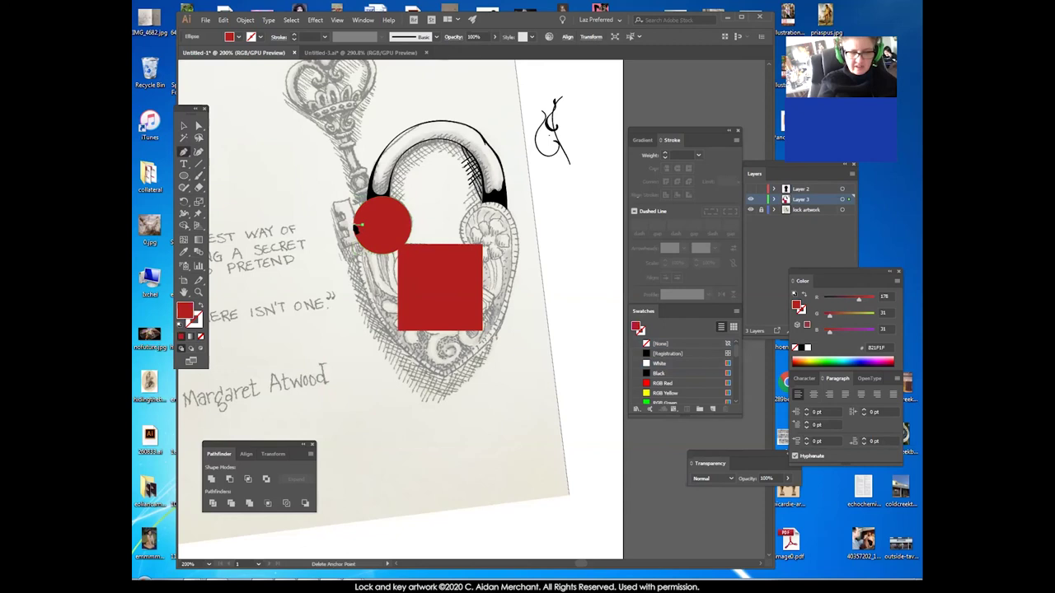
pyautogui.click(384, 332)
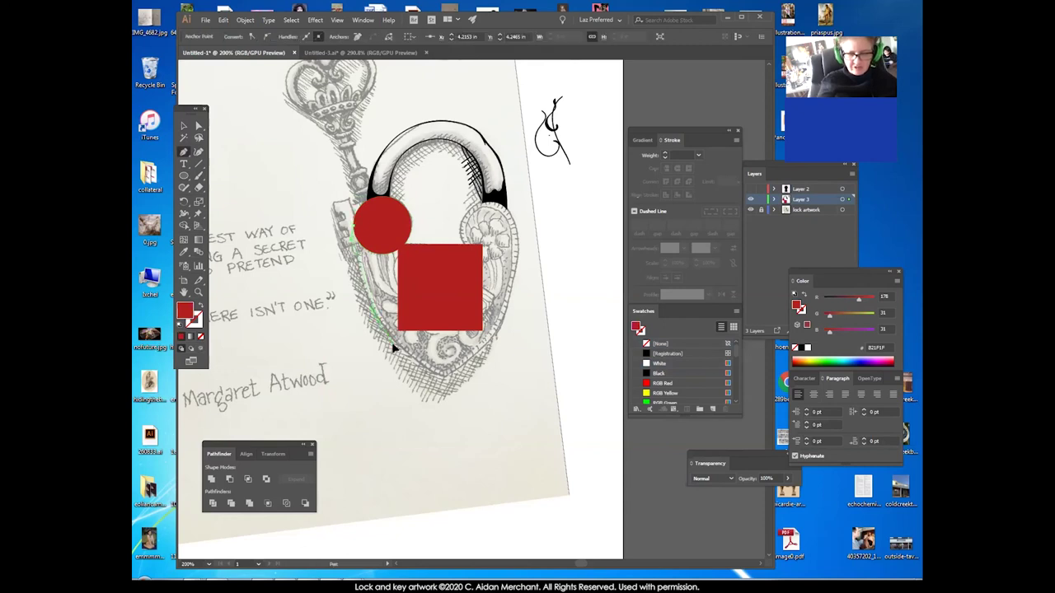
pyautogui.click(442, 381)
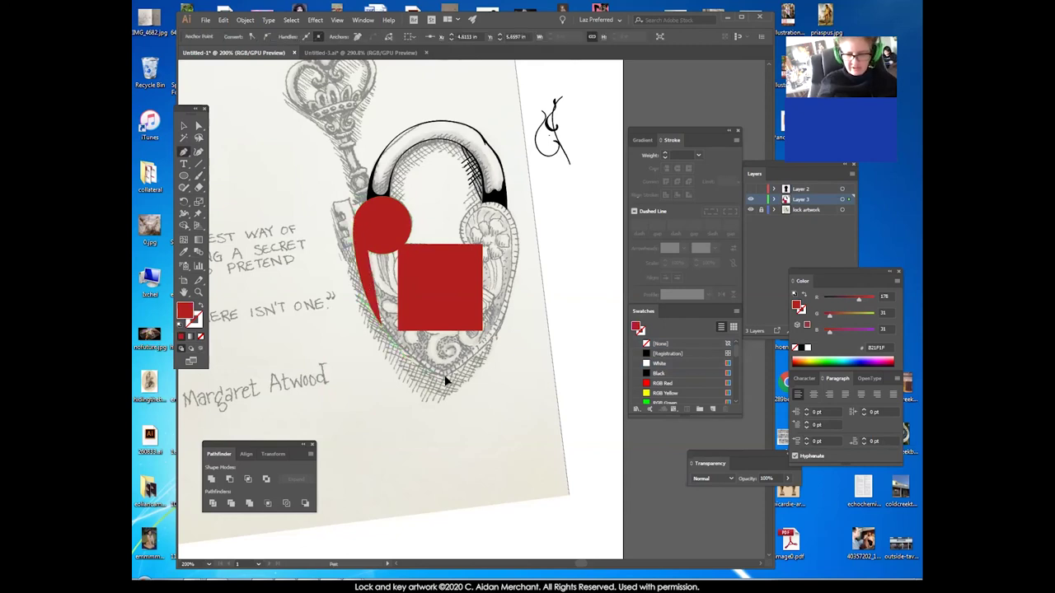
pyautogui.click(399, 242)
pyautogui.click(363, 224)
# Unite the circle, square and Pen shape into one shape and check its anchor points along the left edge.
pyautogui.keyDown('ctrl'); pyautogui.keyDown('shift'); pyautogui.click(396, 226); pyautogui.keyUp('shift'); pyautogui.keyUp('ctrl')
pyautogui.keyDown('ctrl'); pyautogui.click(445, 272); pyautogui.keyUp('ctrl')
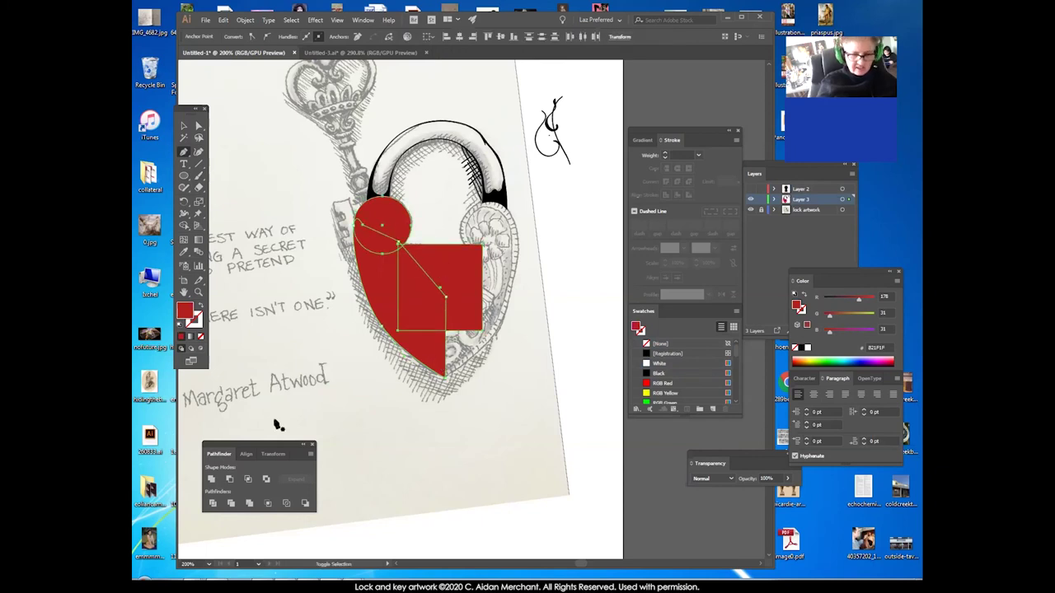
pyautogui.click(212, 480)
pyautogui.click(197, 126)
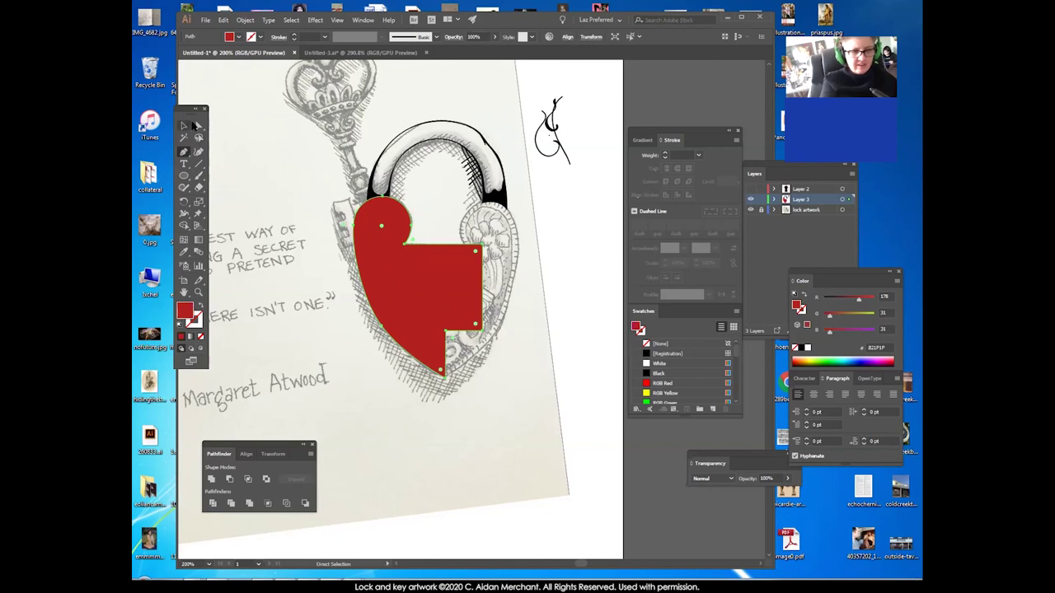
pyautogui.click(574, 283)
pyautogui.click(380, 284)
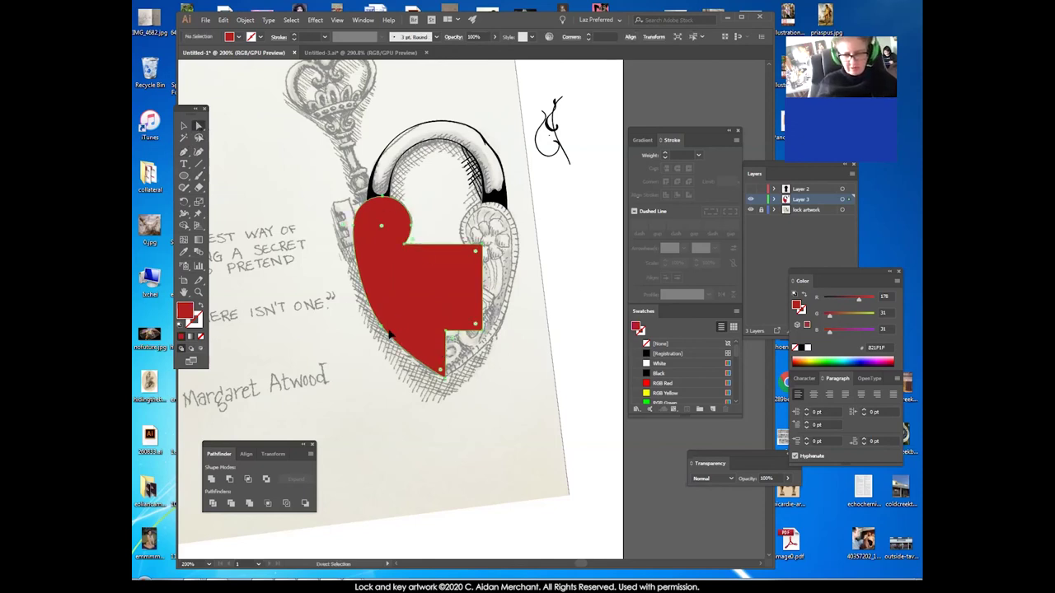
pyautogui.click(380, 324)
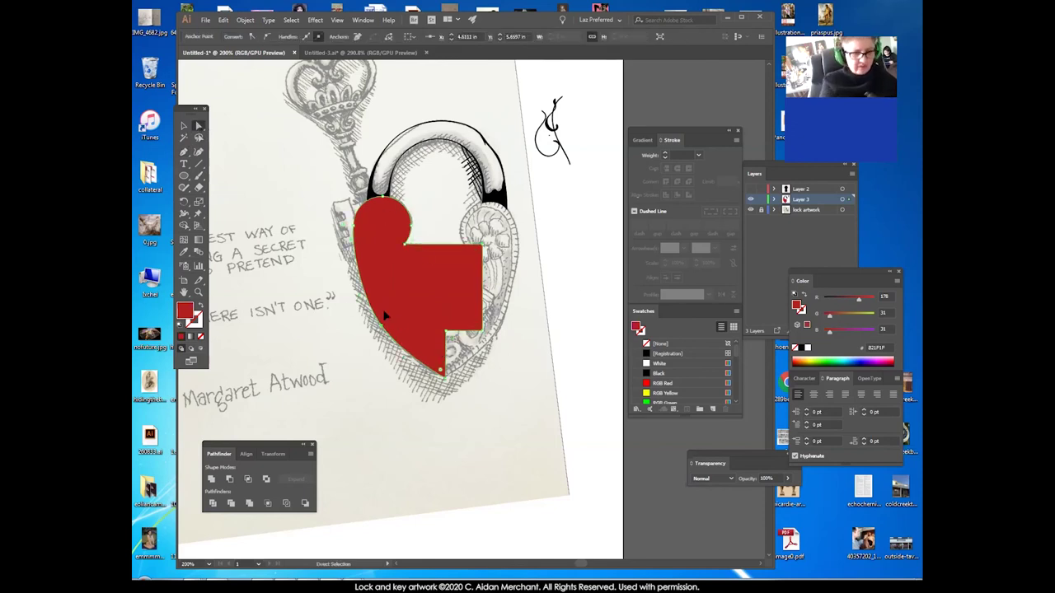
# Reflect a copy of the united shape horizontally and move it right to complete the heart-shaped padlock body.
pyautogui.press('v')
pyautogui.click(246, 20)
pyautogui.moveTo(280, 32)
pyautogui.click(410, 69)
pyautogui.click(166, 158)
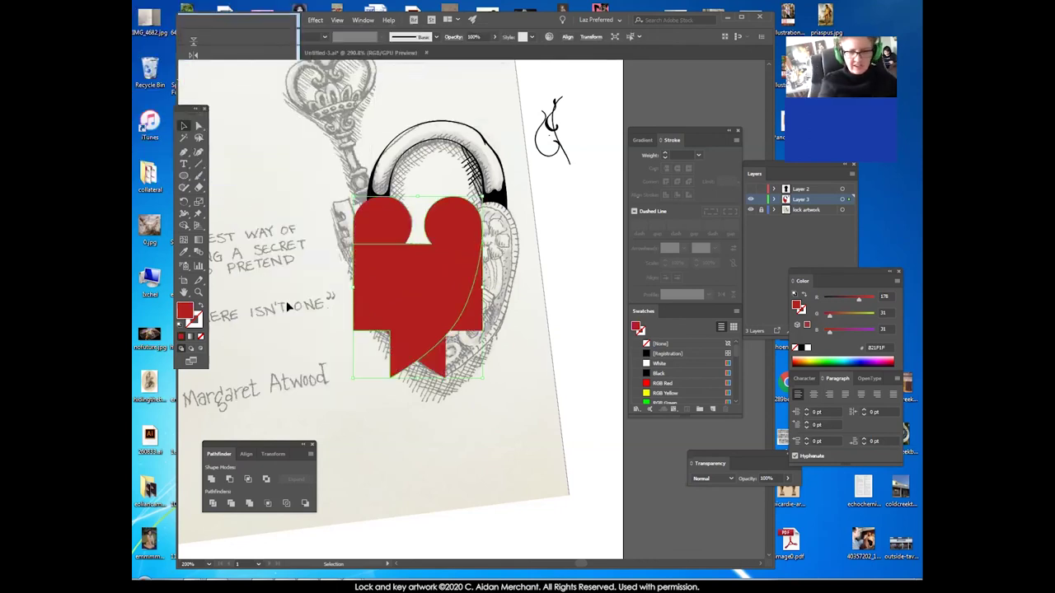
pyautogui.moveTo(436, 293); pyautogui.dragTo(529, 307)
pyautogui.click(530, 307)
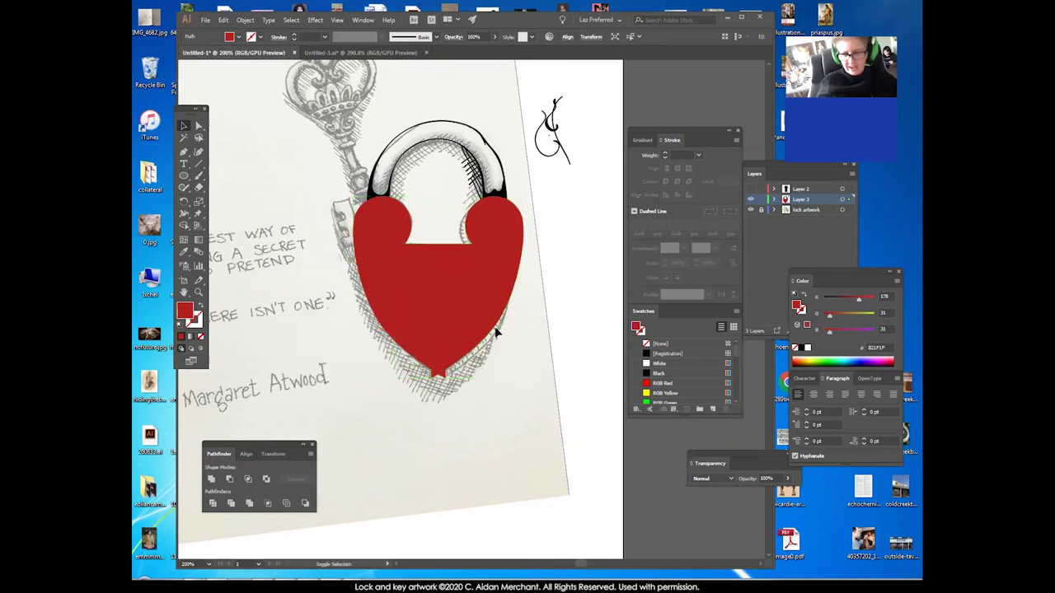
# Move the bottom anchor point so both halves of the heart meet in a single tip.
pyautogui.click(198, 126)
pyautogui.moveTo(431, 376); pyautogui.dragTo(439, 375)
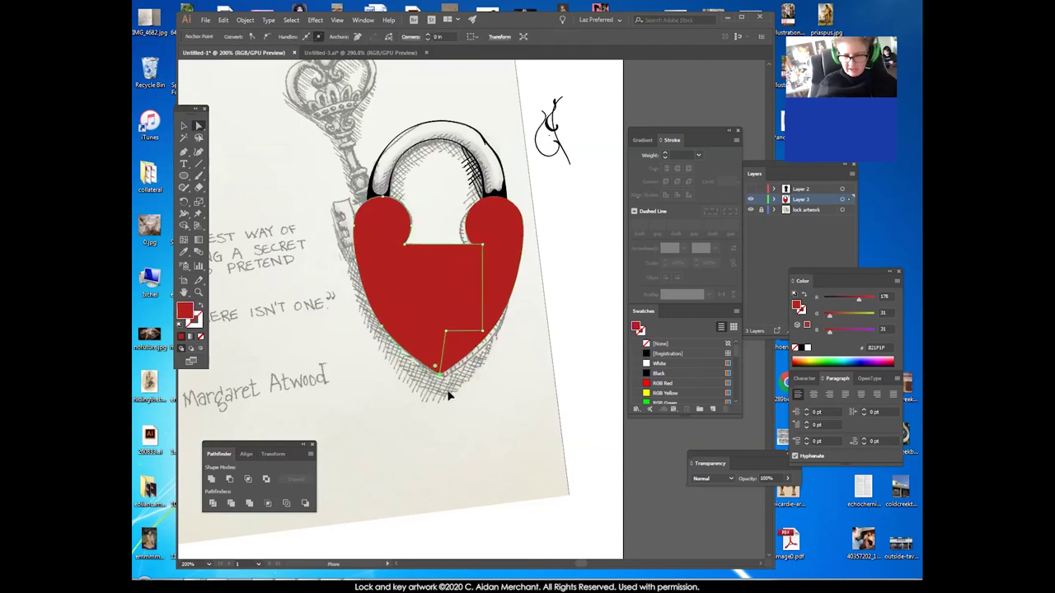
pyautogui.click(448, 395)
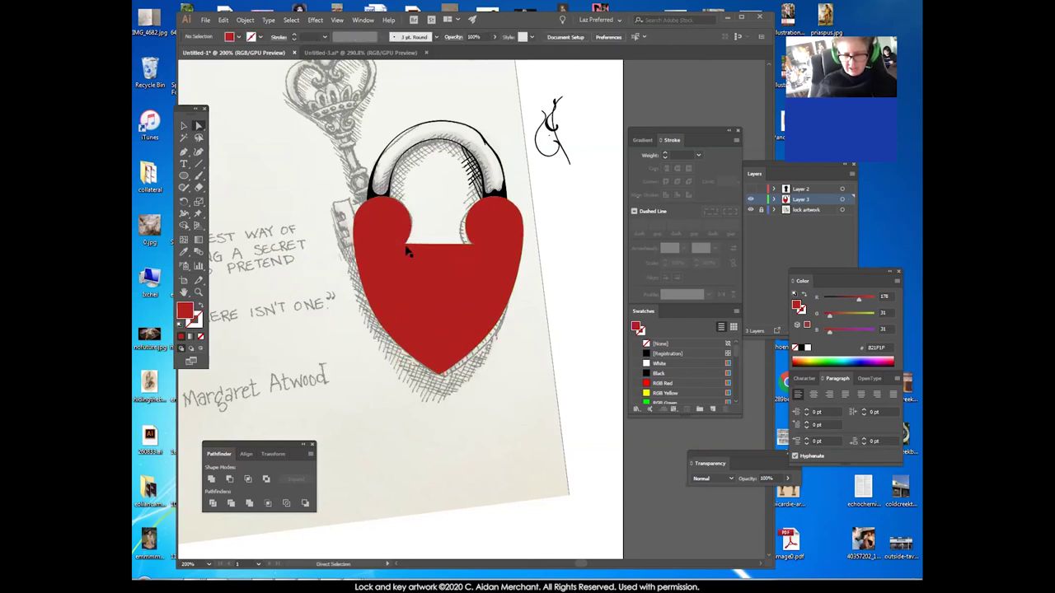
# Swap the halves' fill and stroke, then unite them into one continuous heart-shaped outline.
pyautogui.click(451, 264)
pyautogui.hotkey('shift', 'x')
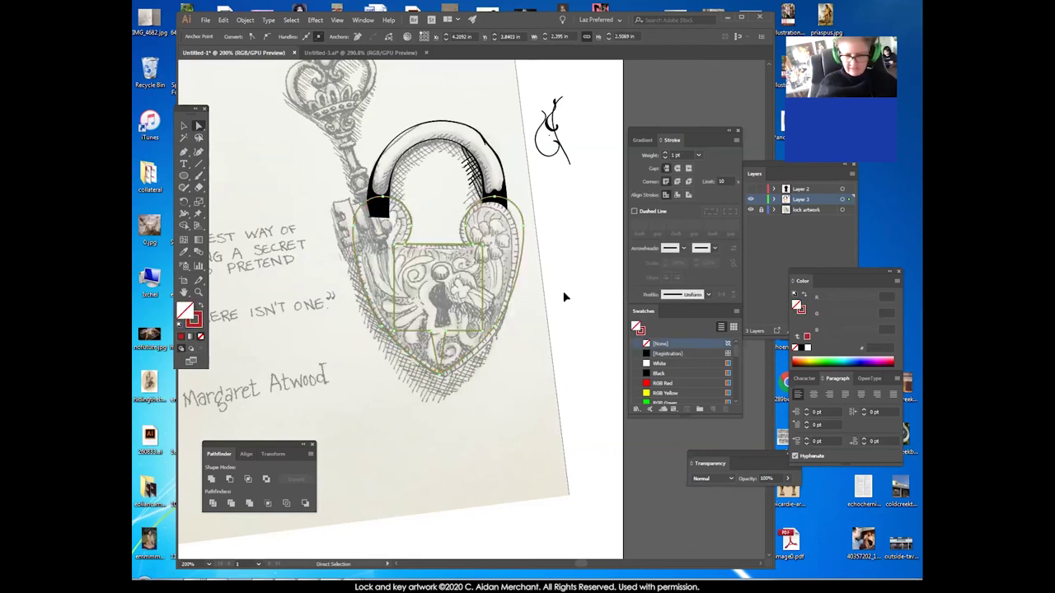
pyautogui.click(475, 248)
pyautogui.press('v')
pyautogui.moveTo(519, 201)
pyautogui.mouseDown()
pyautogui.moveTo(519, 212)
pyautogui.moveTo(526, 204)
pyautogui.mouseUp()
pyautogui.click(519, 207)
pyautogui.click(467, 213)
pyautogui.click(504, 264)
pyautogui.hotkey('ctrl', 'a')
pyautogui.click(213, 479)
# Sample the shackle's black onto the heart shape and swap it to a black stroke with no fill.
pyautogui.press('i')
pyautogui.click(372, 211)
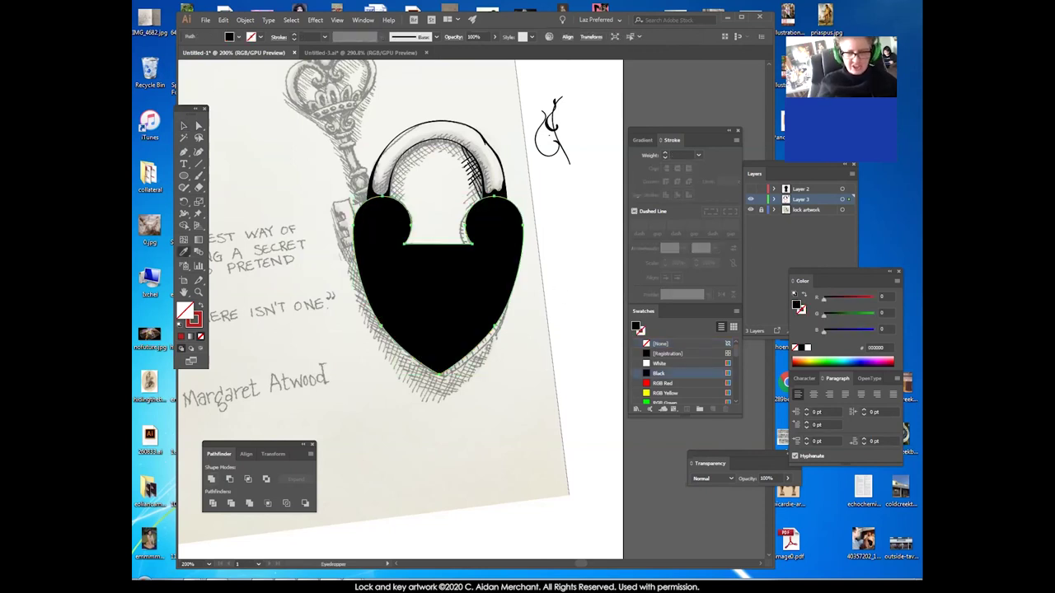
pyautogui.click(200, 306)
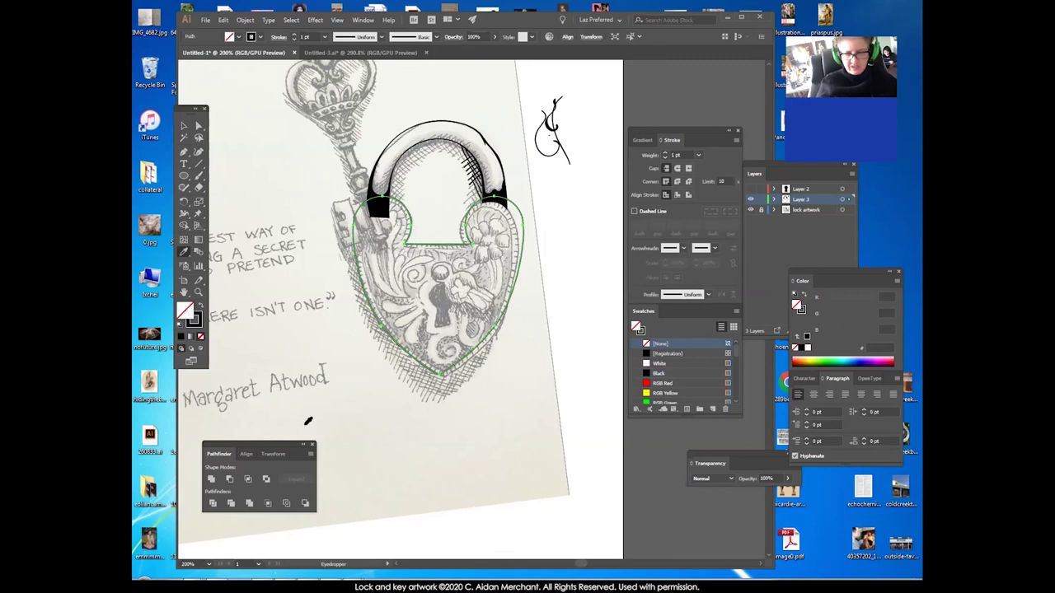
pyautogui.keyDown('ctrl'); pyautogui.click(589, 332); pyautogui.keyUp('ctrl')
# Delete the heart-shaped outline from the padlock body.
pyautogui.moveTo(506, 395); pyautogui.dragTo(495, 362)
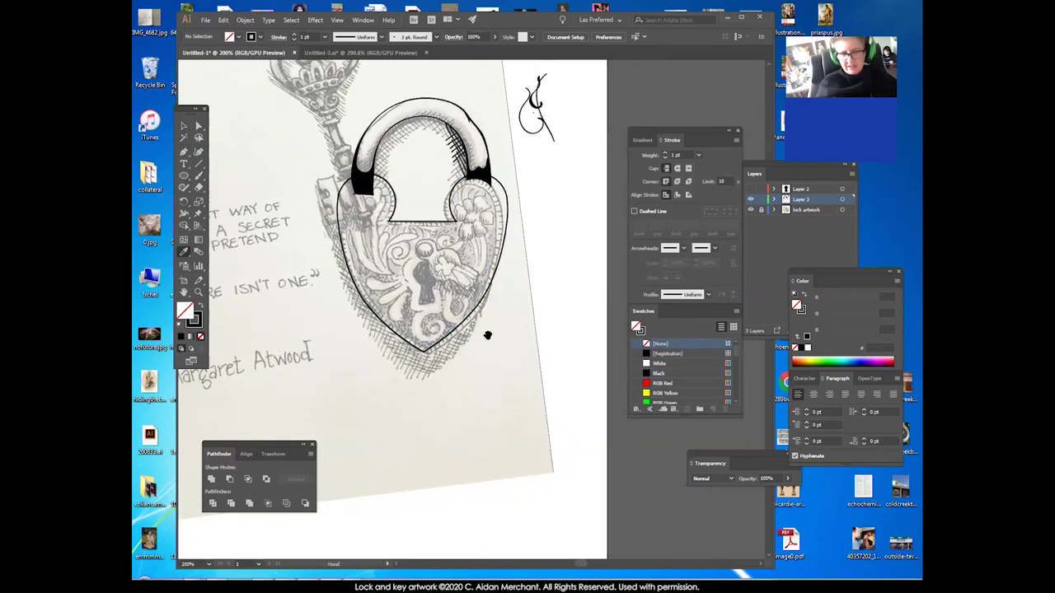
pyautogui.click(183, 127)
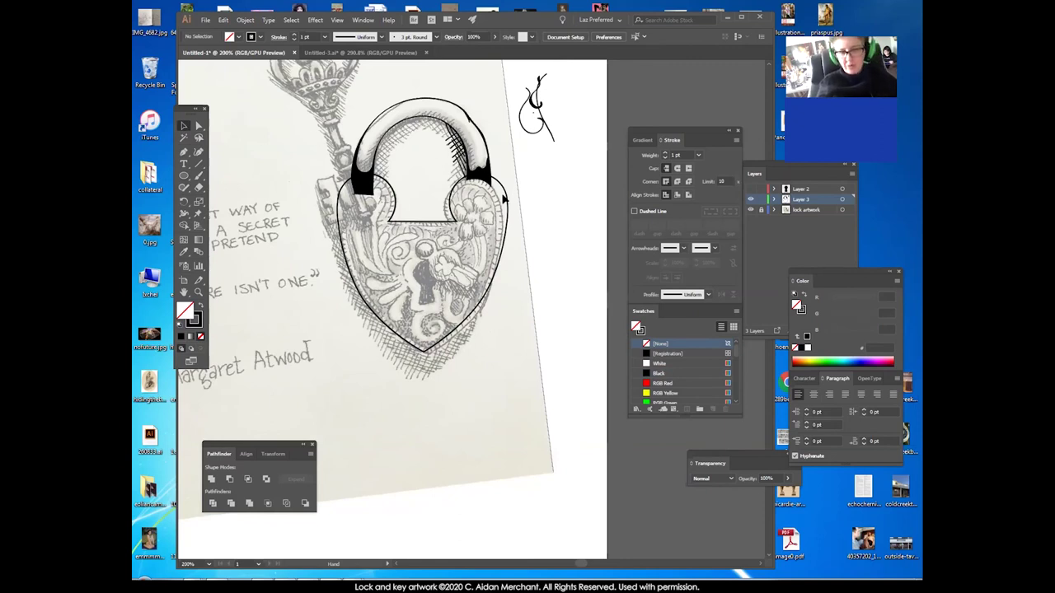
pyautogui.moveTo(452, 195); pyautogui.dragTo(454, 362)
pyautogui.click(453, 363)
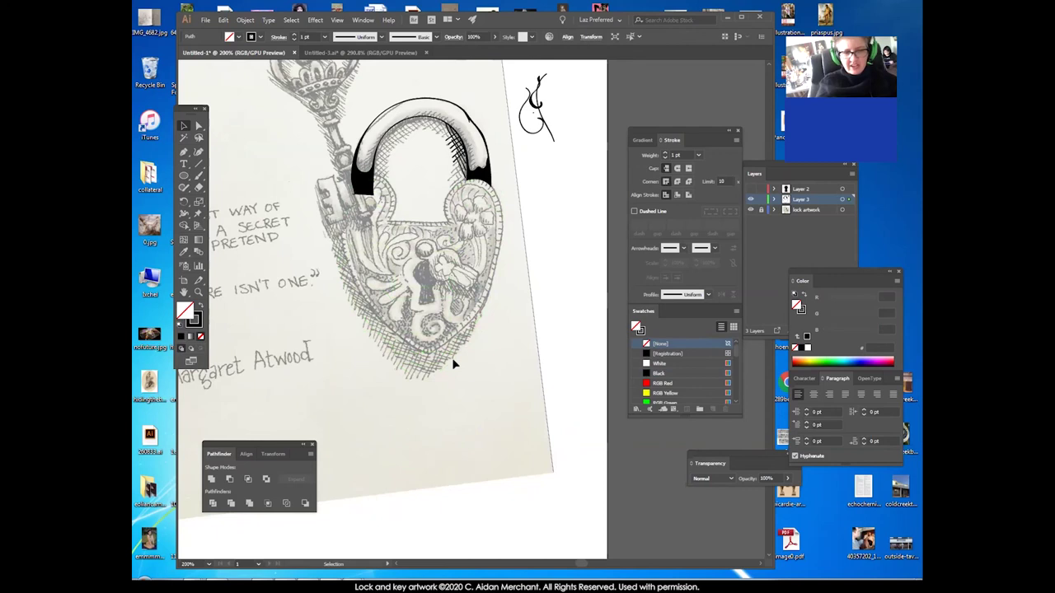
# Trace the padlock body's outer edge with the Pen tool as a closed heart-shaped outline with a flat notch beneath the shackle.
pyautogui.moveTo(184, 152); pyautogui.dragTo(212, 155)
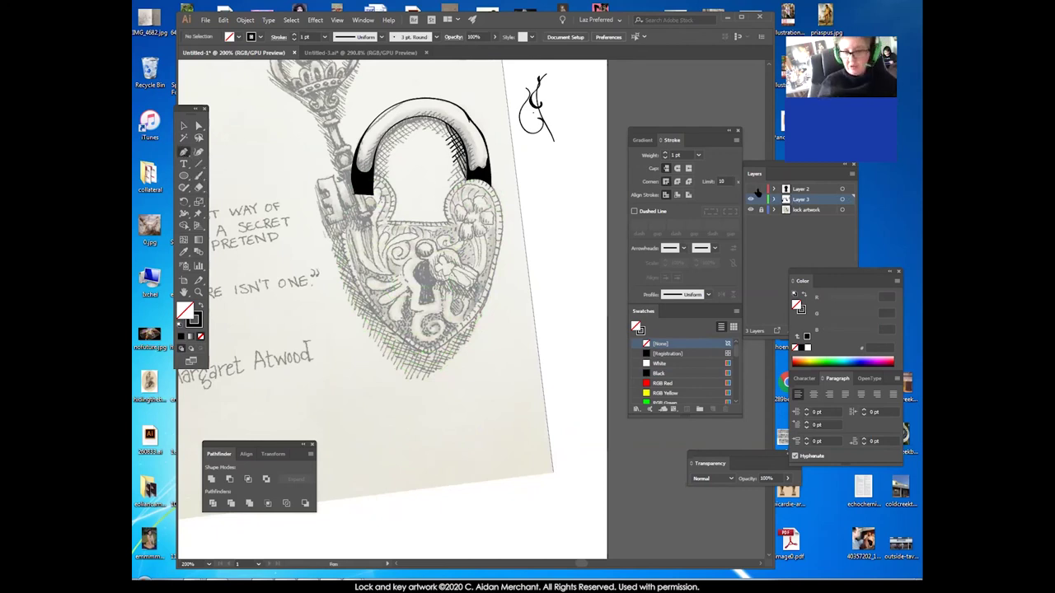
pyautogui.click(390, 188)
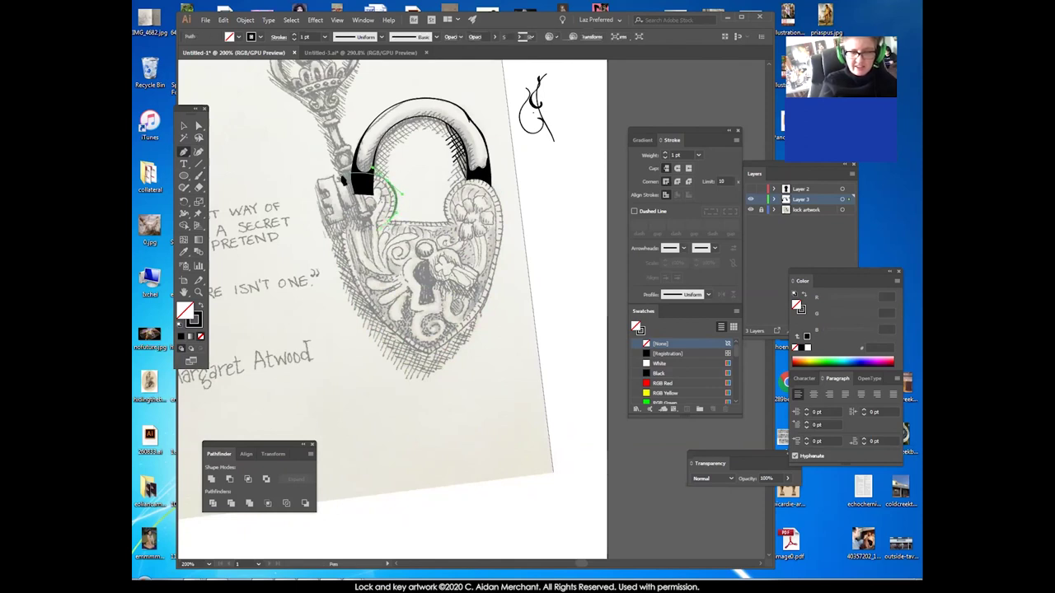
pyautogui.moveTo(347, 191); pyautogui.dragTo(333, 206)
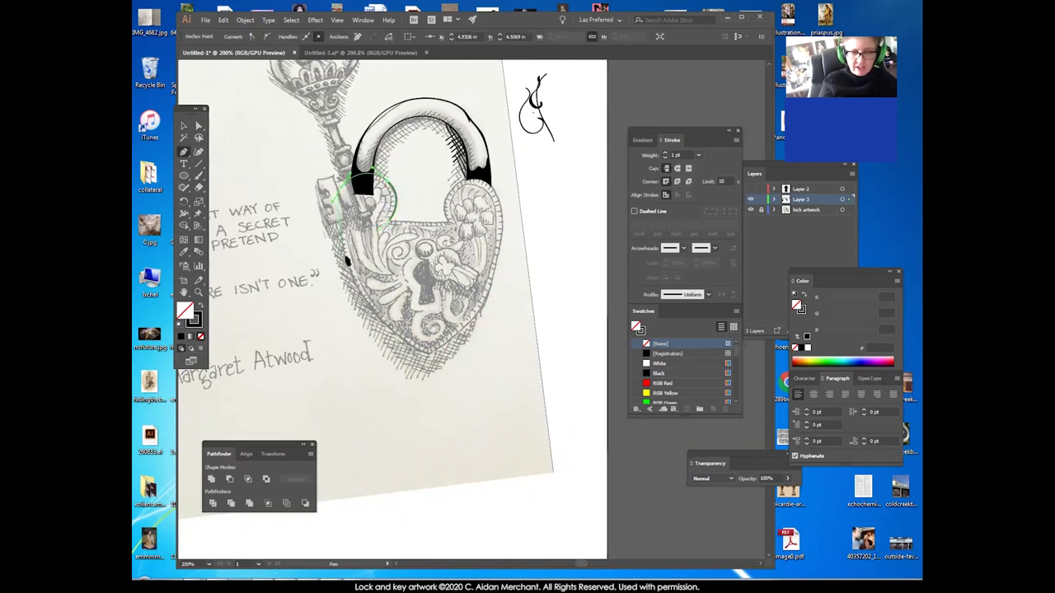
pyautogui.moveTo(397, 347); pyautogui.dragTo(429, 360)
pyautogui.click(429, 356)
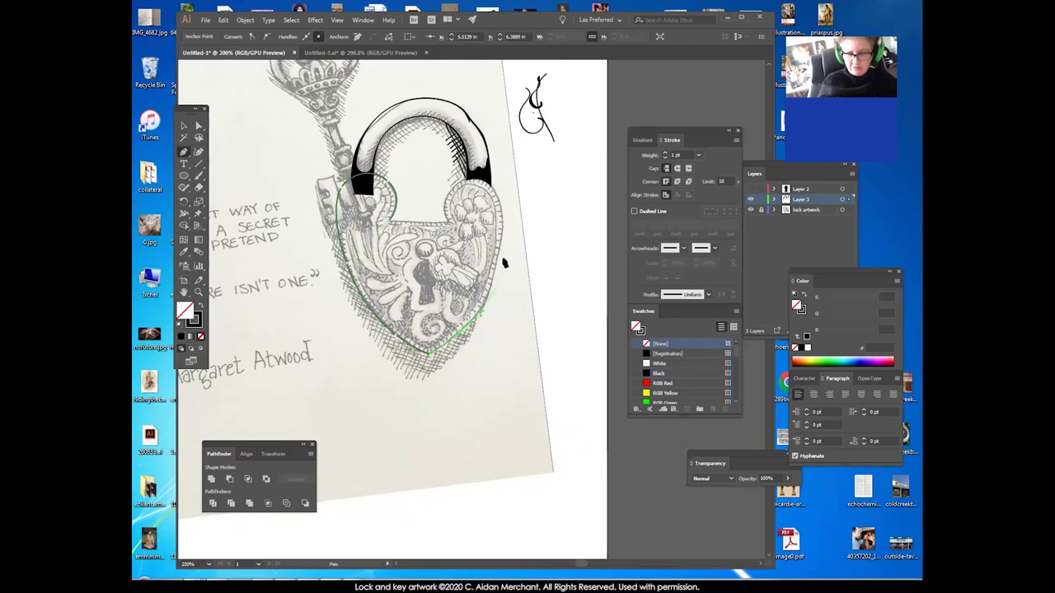
pyautogui.moveTo(496, 191); pyautogui.dragTo(449, 188)
pyautogui.moveTo(449, 226); pyautogui.dragTo(452, 238)
pyautogui.click(447, 223)
pyautogui.click(388, 223)
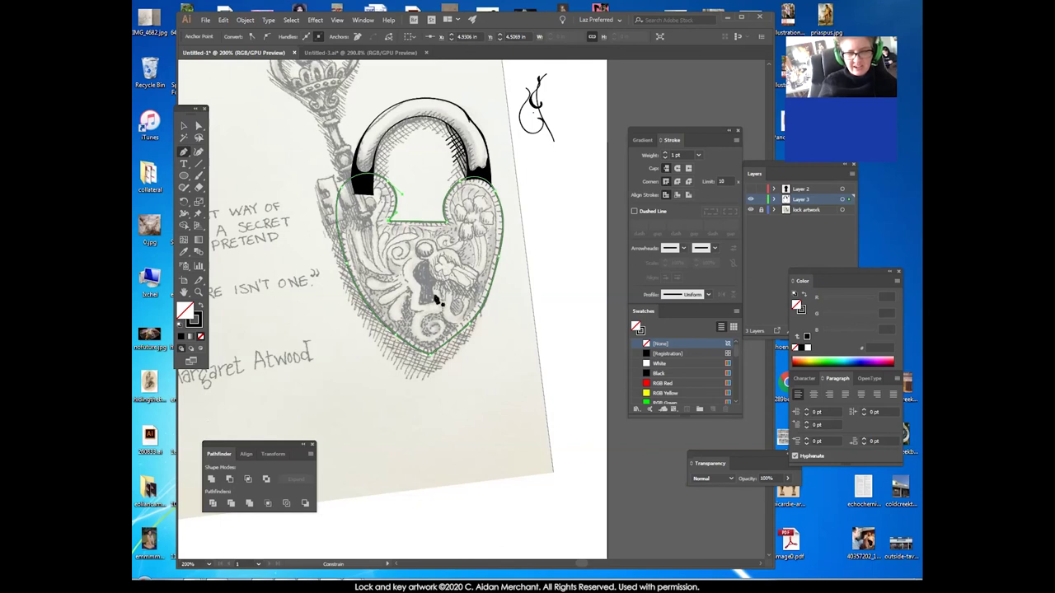
pyautogui.keyDown('ctrl'); pyautogui.click(442, 403); pyautogui.keyUp('ctrl')
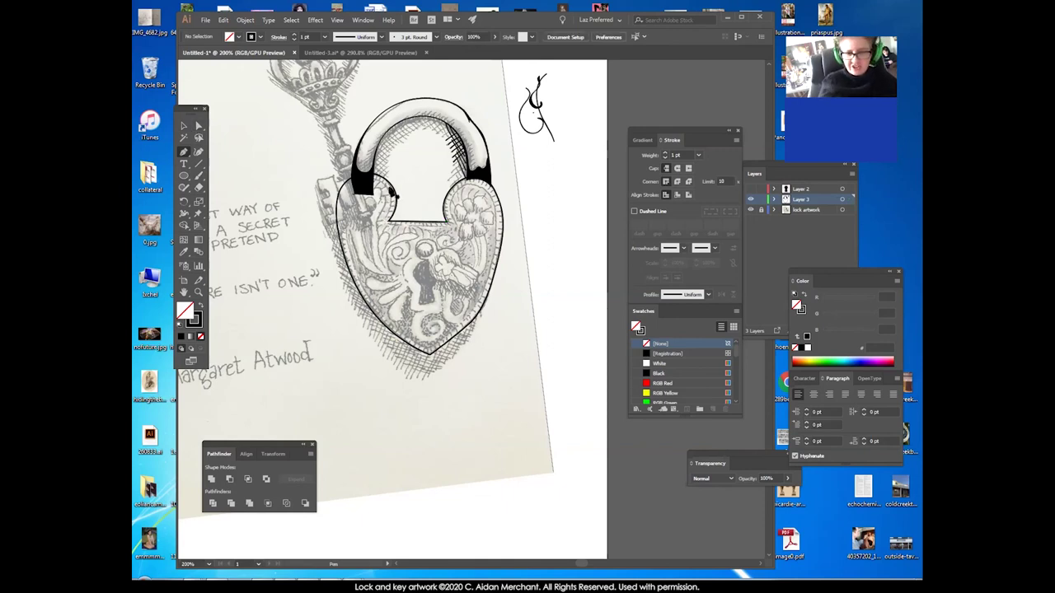
# Paste a duplicate of the heart outline in front of the original, trying and undoing a slight resize.
pyautogui.click(184, 125)
pyautogui.click(418, 252)
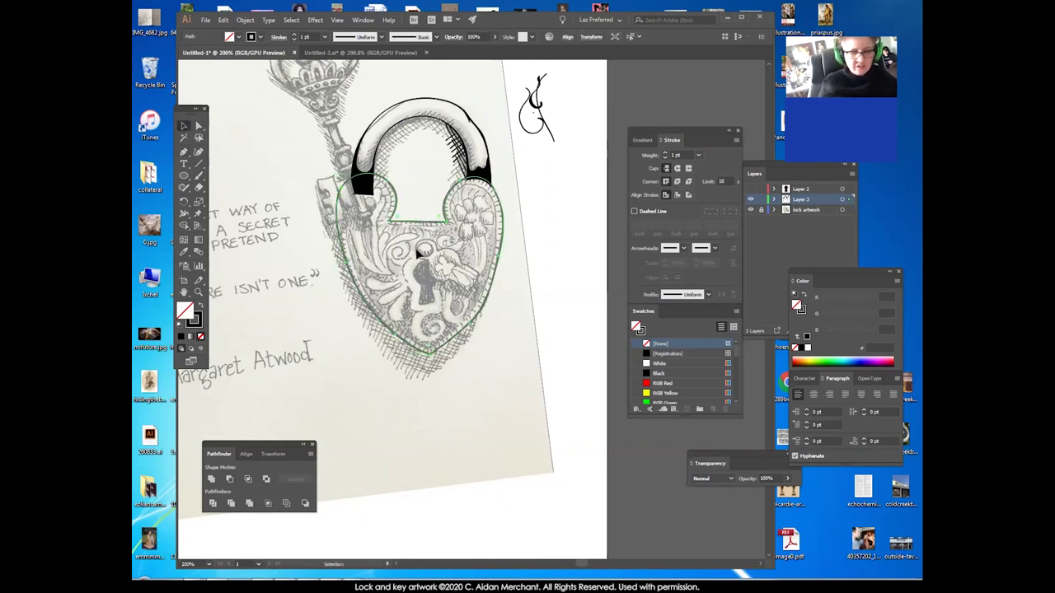
pyautogui.click(223, 20)
pyautogui.click(263, 90)
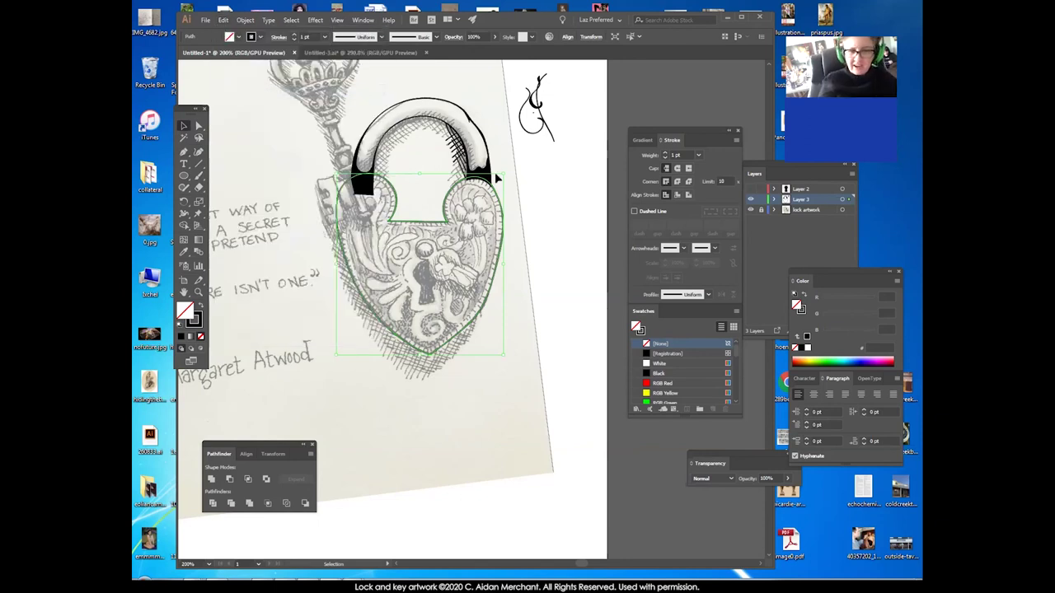
pyautogui.moveTo(502, 175)
pyautogui.mouseDown()
pyautogui.moveTo(483, 181)
pyautogui.moveTo(498, 178)
pyautogui.mouseUp()
pyautogui.hotkey('ctrl', 'z')
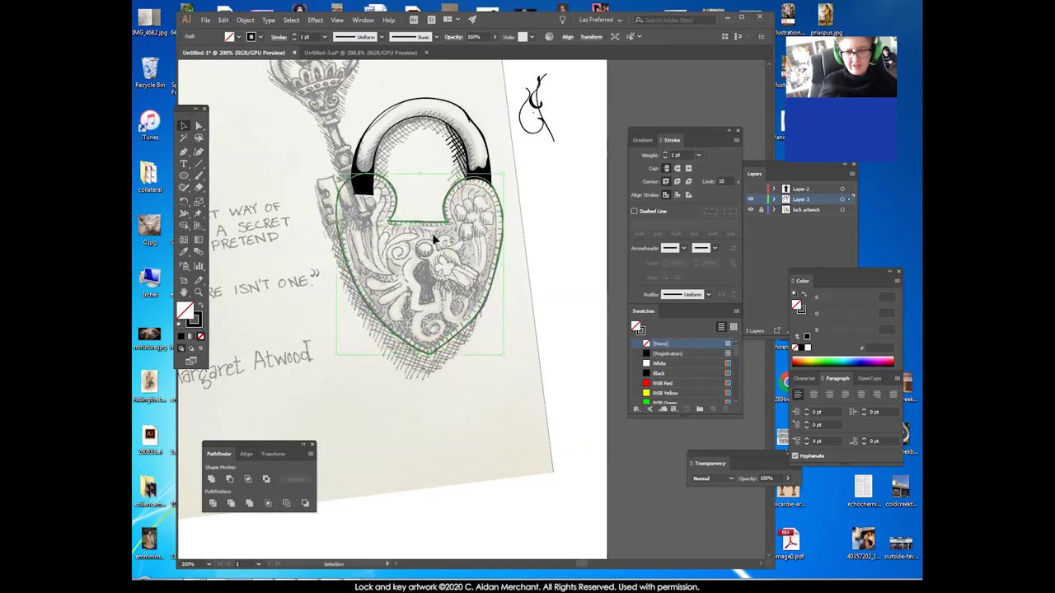
# Give the duplicate heart outline a red D82525 stroke with no fill.
pyautogui.click(200, 307)
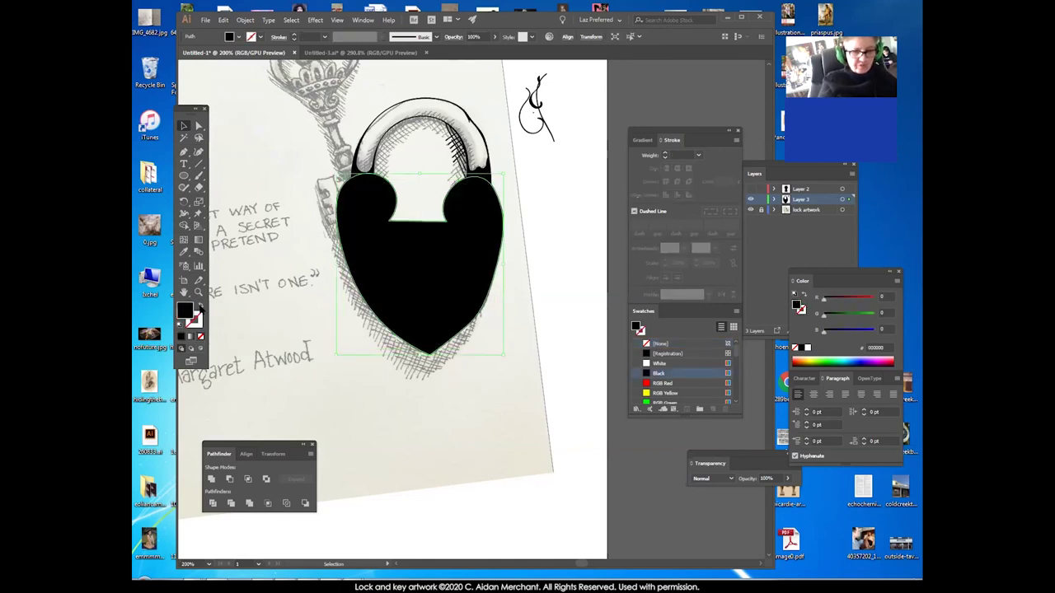
pyautogui.click(200, 306)
pyautogui.click(196, 323)
pyautogui.doubleClick(196, 323)
pyautogui.click(275, 111)
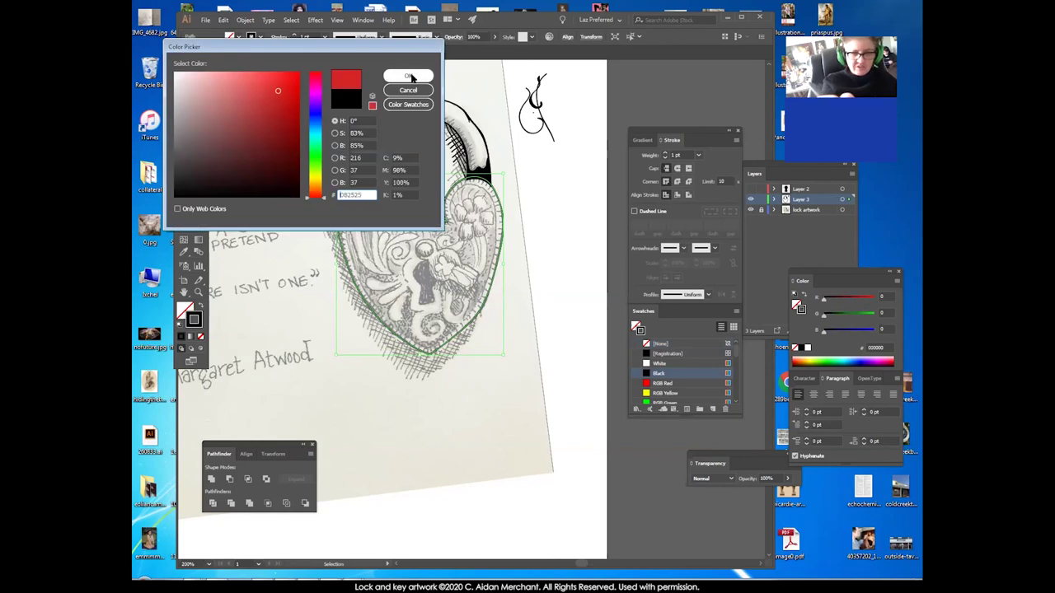
pyautogui.click(408, 75)
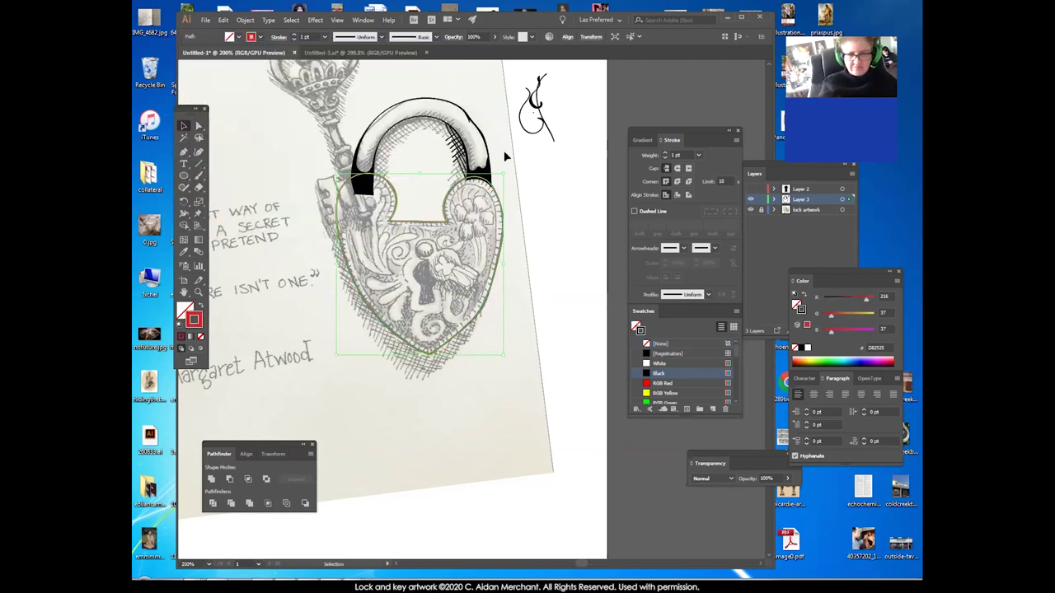
# Align the red stroke to the inside of the heart path and set its weight to 5 pt.
pyautogui.click(689, 194)
pyautogui.click(666, 195)
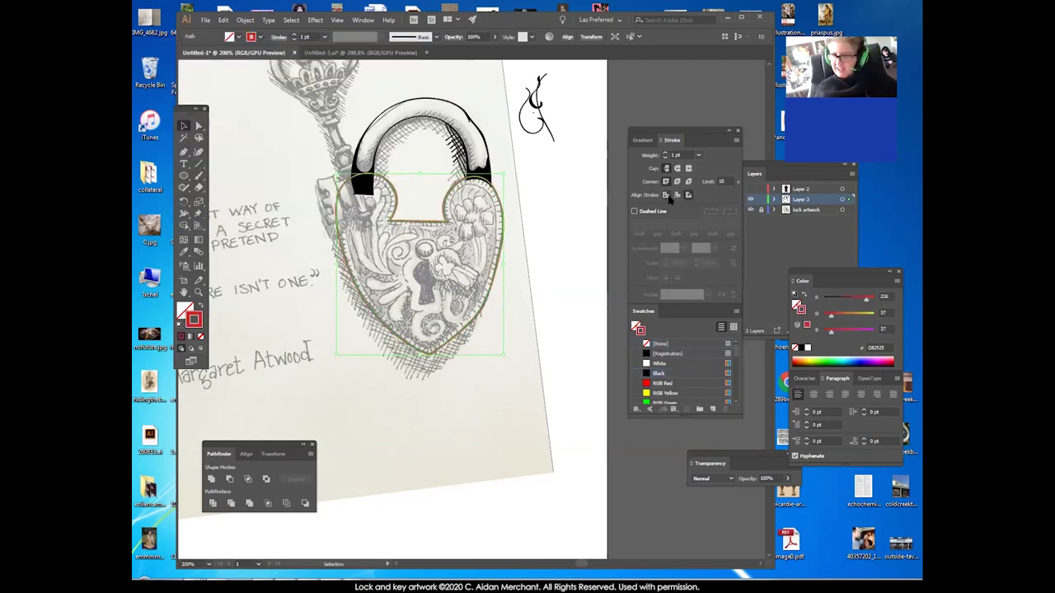
pyautogui.click(678, 197)
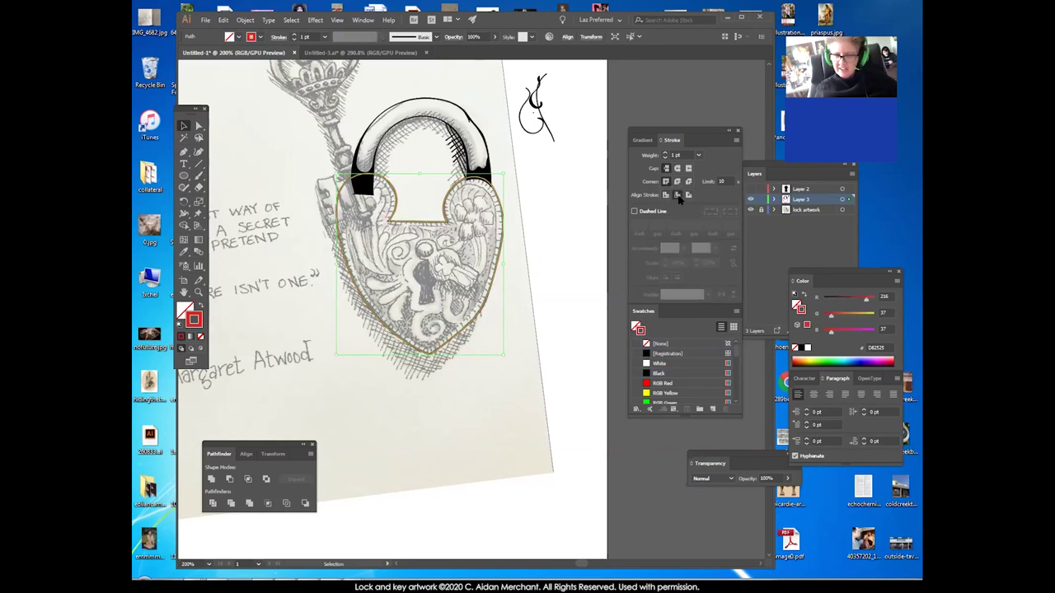
pyautogui.click(698, 156)
pyautogui.click(711, 234)
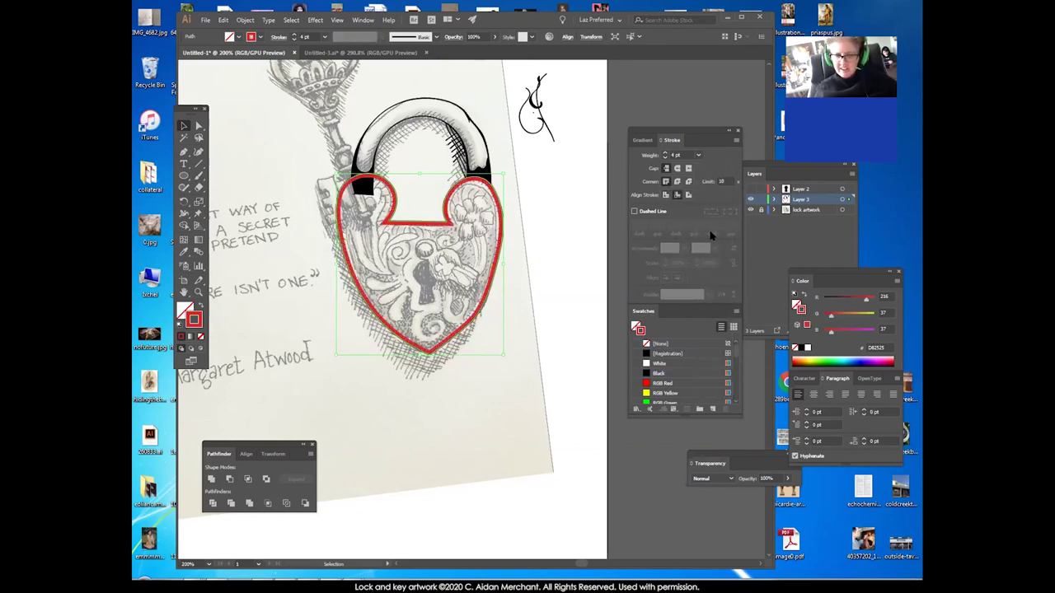
pyautogui.click(198, 292)
pyautogui.moveTo(450, 208); pyautogui.dragTo(428, 248)
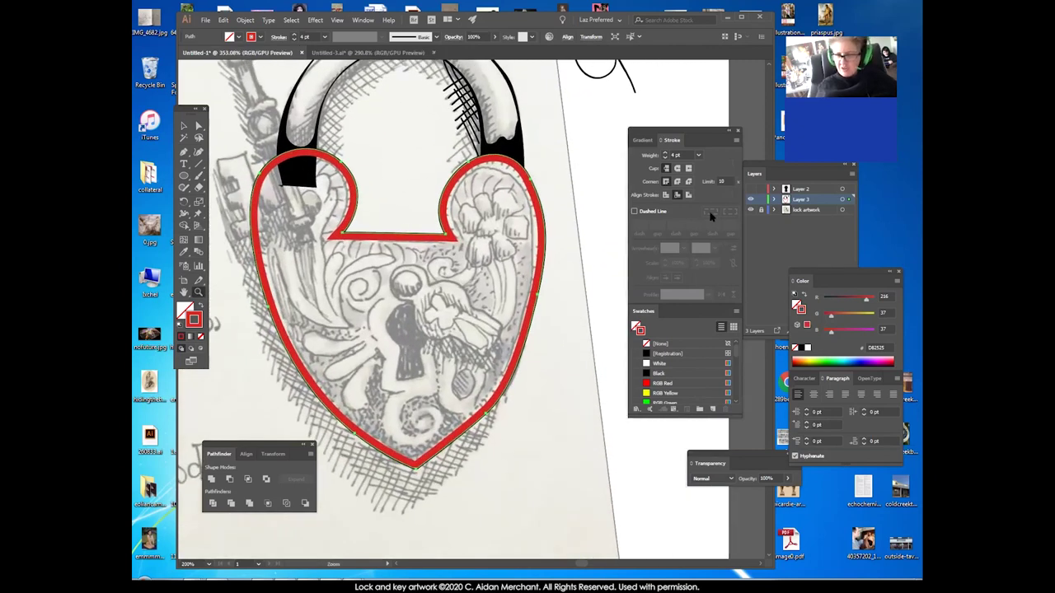
pyautogui.click(698, 156)
pyautogui.click(715, 246)
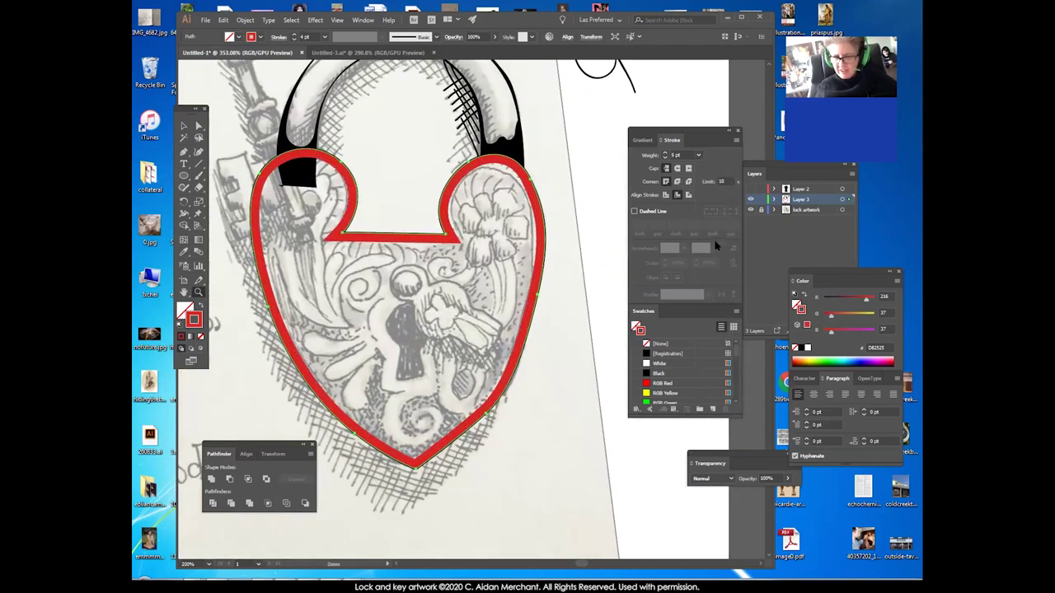
# Expand the red stroke into a shape and delete its outer contour, keeping the inner heart.
pyautogui.click(246, 21)
pyautogui.click(270, 135)
pyautogui.click(198, 125)
pyautogui.click(254, 138)
pyautogui.click(331, 158)
pyautogui.click(305, 151)
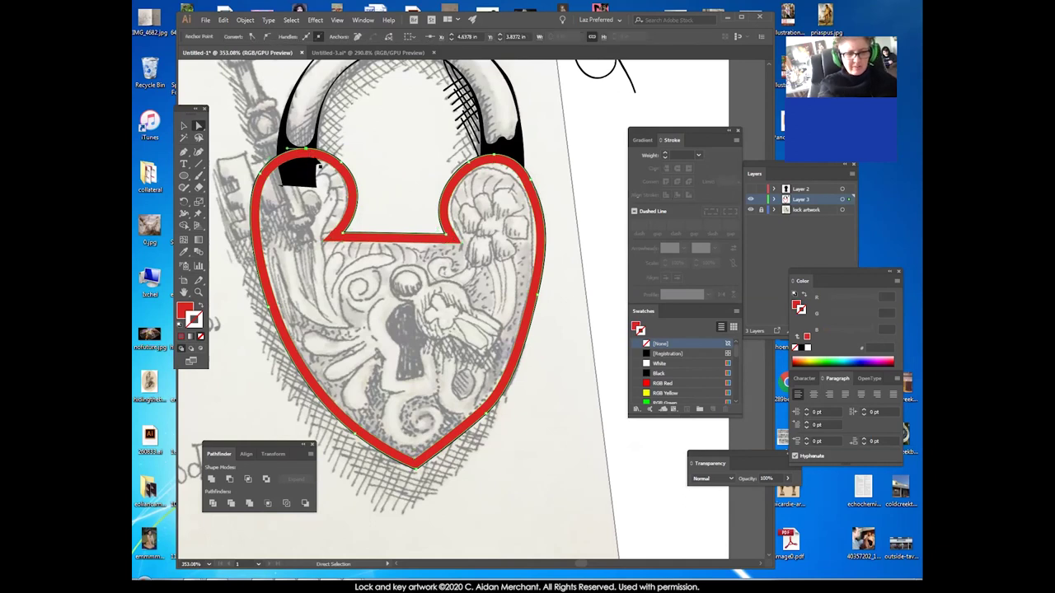
pyautogui.hotkey('shift', 'x')
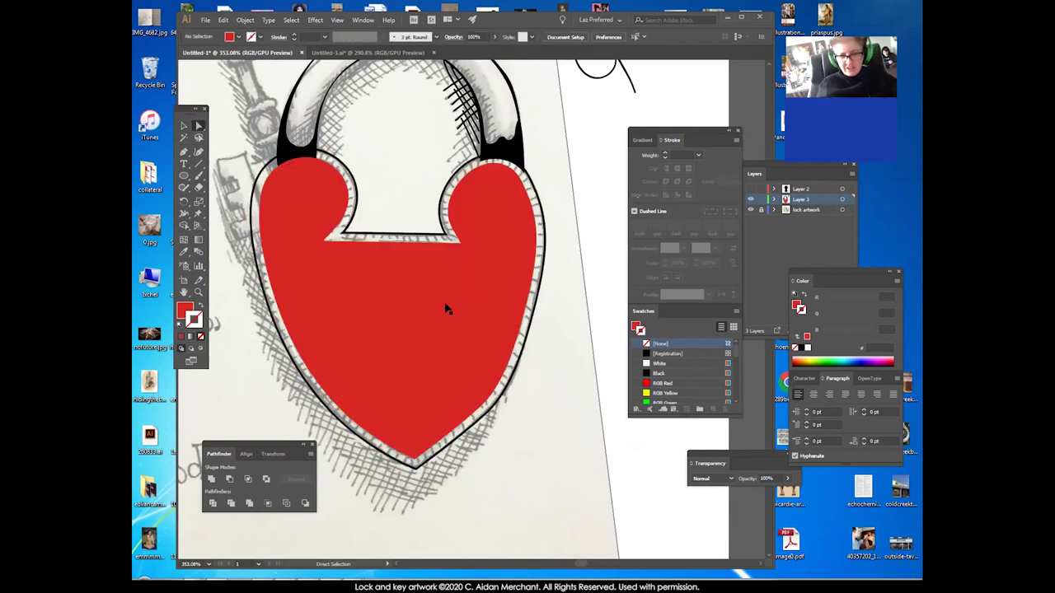
# Sample the outer outline's black onto the inner heart and give it a black stroke with no fill.
pyautogui.click(201, 307)
pyautogui.press('i')
pyautogui.click(269, 369)
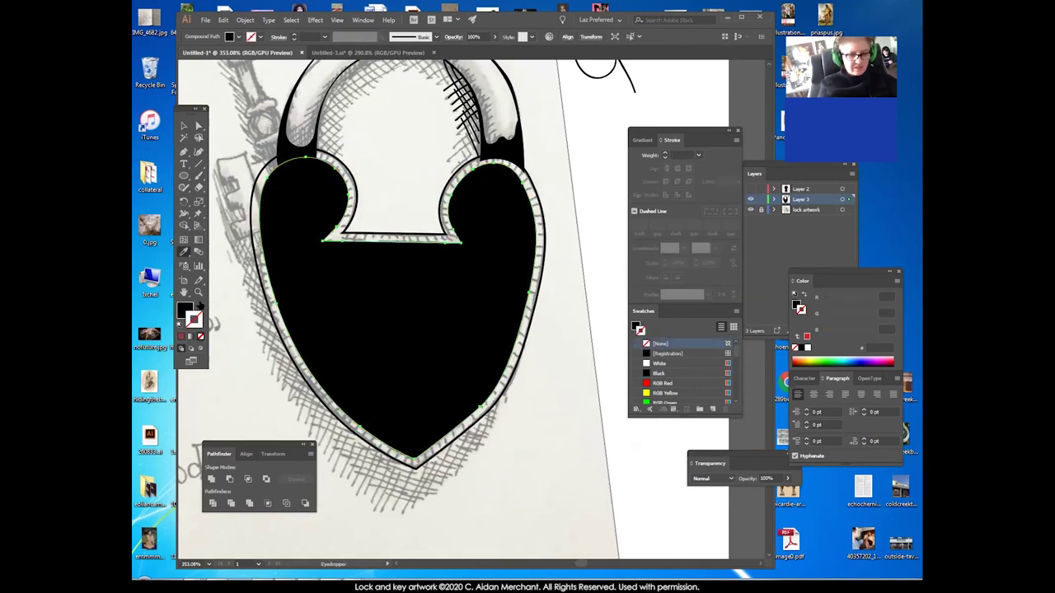
pyautogui.click(201, 306)
pyautogui.click(198, 126)
pyautogui.click(553, 308)
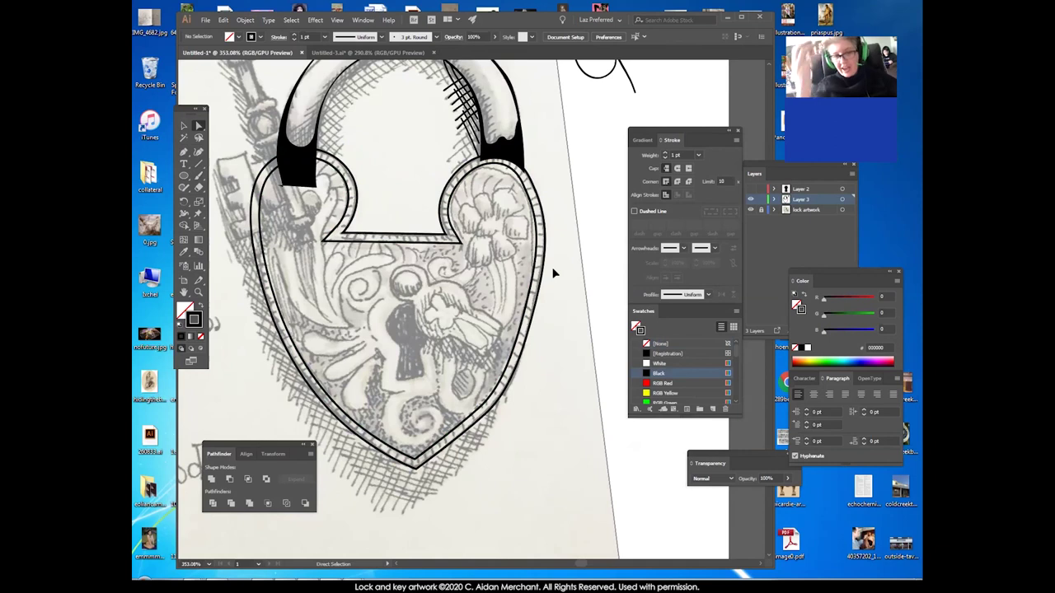
# Show Layer 2 with the keyhole artwork and unlock all locked objects.
pyautogui.click(185, 126)
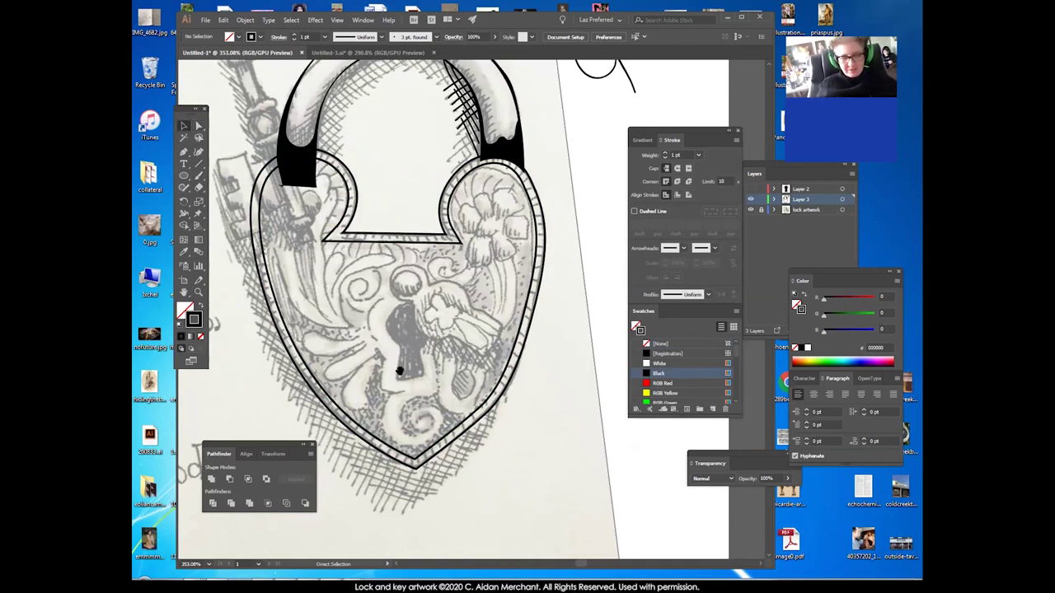
pyautogui.moveTo(401, 370); pyautogui.dragTo(541, 211)
pyautogui.moveTo(405, 285); pyautogui.dragTo(333, 410)
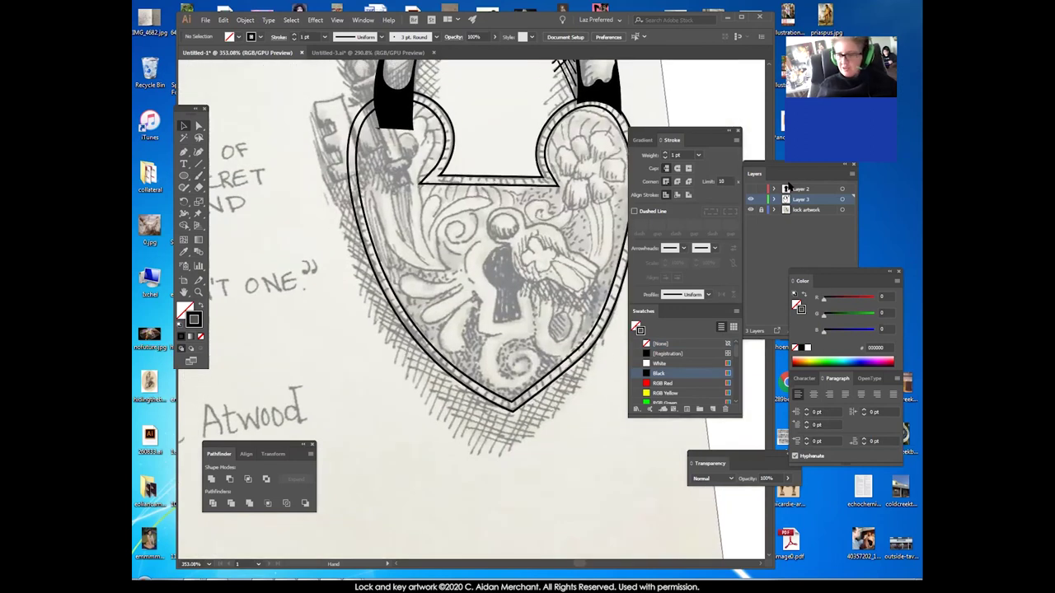
pyautogui.click(750, 199)
pyautogui.click(373, 445)
pyautogui.keyDown('shift'); pyautogui.click(434, 334); pyautogui.keyUp('shift')
pyautogui.click(326, 333)
pyautogui.click(331, 360)
pyautogui.click(245, 20)
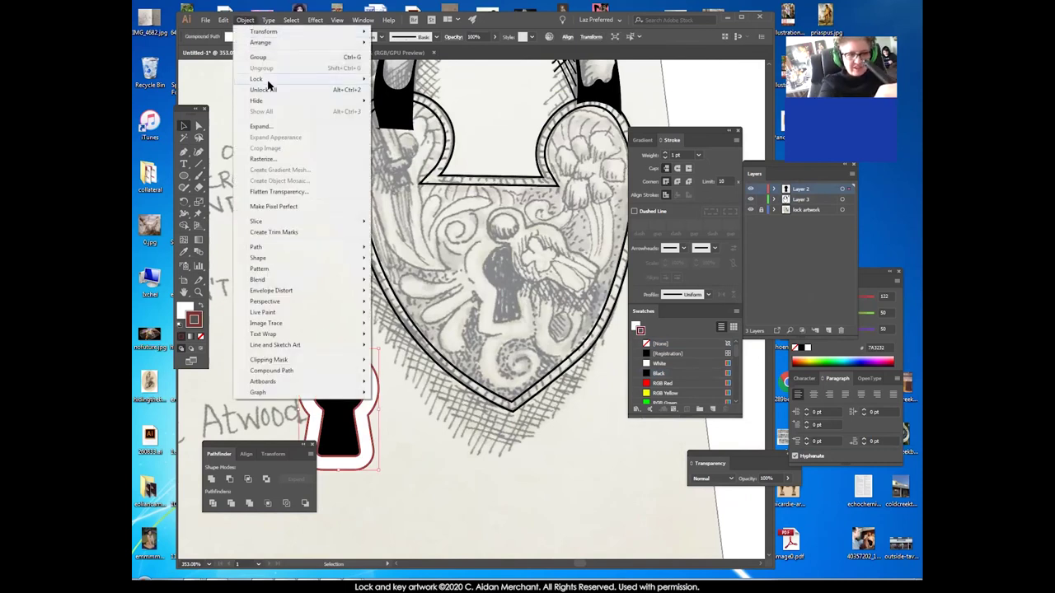
pyautogui.click(268, 89)
# Move the keyhole artwork onto the sketched keyhole in the padlock body and scale it down to fit.
pyautogui.moveTo(301, 335); pyautogui.dragTo(516, 274)
pyautogui.moveTo(544, 233); pyautogui.dragTo(527, 277)
pyautogui.click(553, 274)
pyautogui.moveTo(520, 336); pyautogui.dragTo(442, 375)
# Remove the stroke from the white plate surrounding the keyhole.
pyautogui.click(456, 309)
pyautogui.click(455, 310)
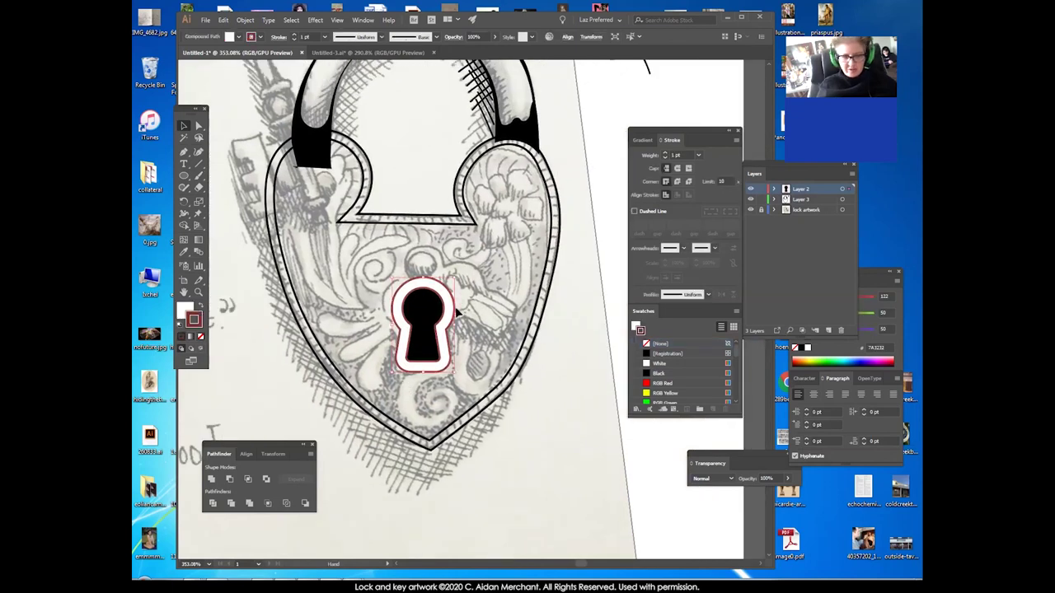
pyautogui.click(200, 336)
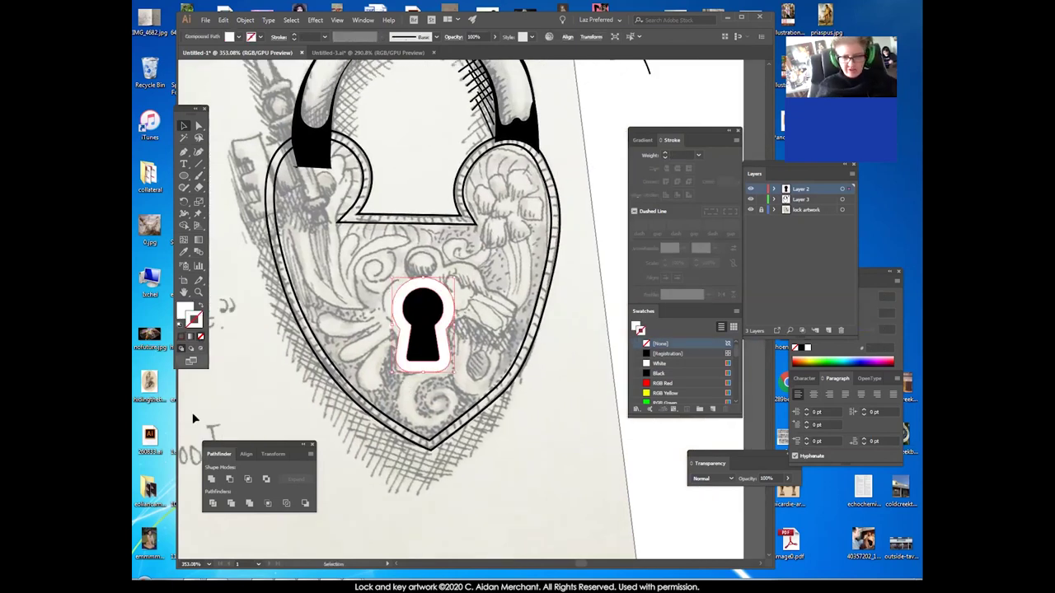
# Pick up the shackle hatching's 0.25 pt stroke and paint the spiral scroll beneath the keyhole with the Paintbrush.
pyautogui.click(467, 249)
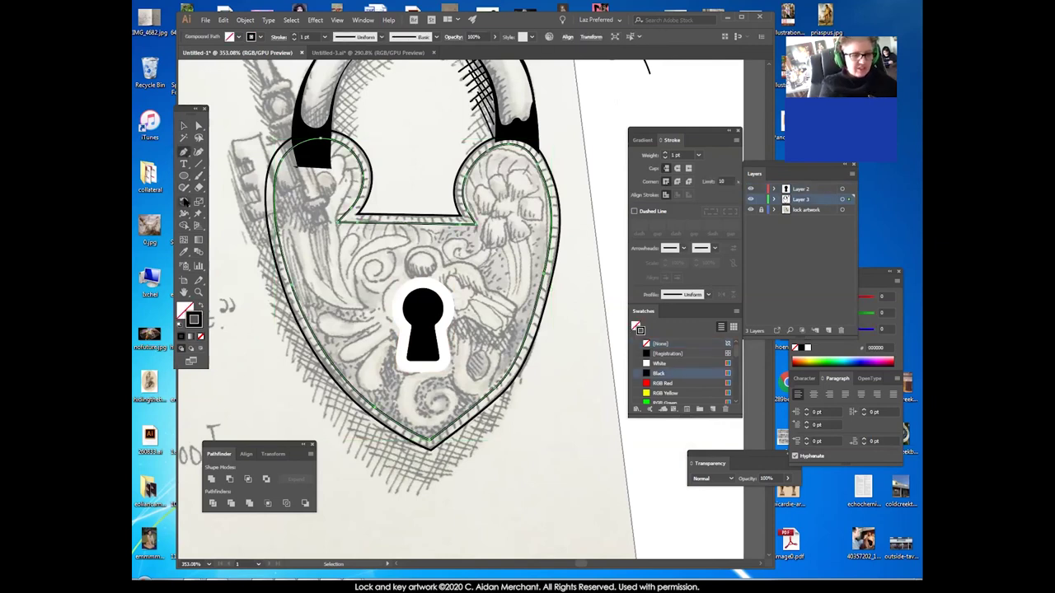
pyautogui.keyDown('ctrl'); pyautogui.click(486, 118); pyautogui.keyUp('ctrl')
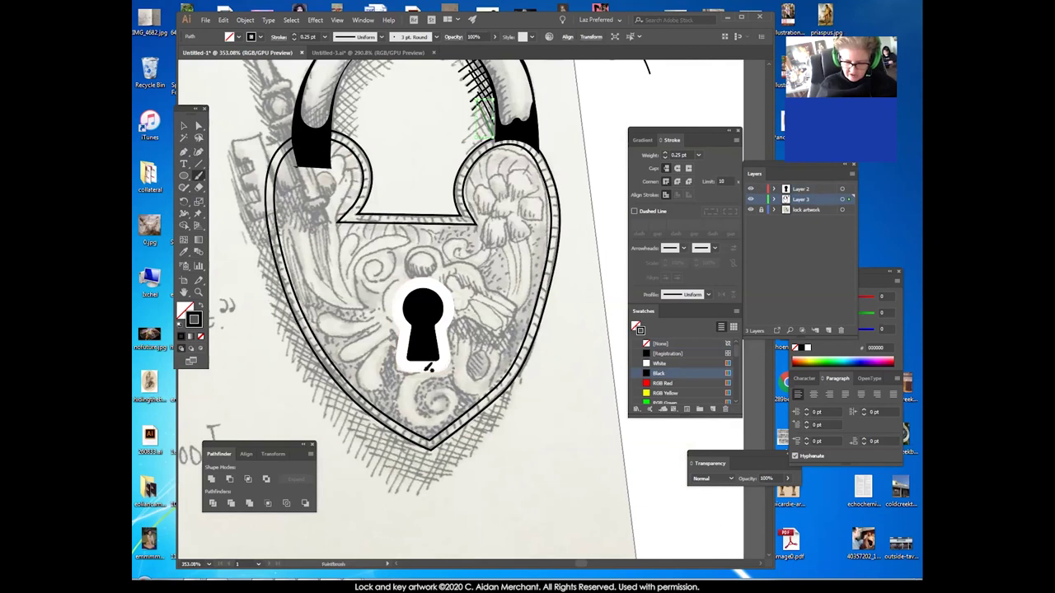
pyautogui.moveTo(401, 382)
pyautogui.mouseDown()
pyautogui.moveTo(415, 425)
pyautogui.moveTo(446, 420)
pyautogui.moveTo(452, 389)
pyautogui.moveTo(427, 394)
pyautogui.moveTo(436, 409)
pyautogui.moveTo(454, 395)
pyautogui.moveTo(457, 408)
pyautogui.moveTo(439, 394)
pyautogui.moveTo(446, 413)
pyautogui.moveTo(434, 403)
pyautogui.moveTo(425, 414)
pyautogui.moveTo(414, 395)
pyautogui.moveTo(455, 372)
pyautogui.moveTo(454, 322)
pyautogui.moveTo(475, 321)
pyautogui.moveTo(478, 349)
pyautogui.mouseUp()
pyautogui.scroll(-4, 473, 432)
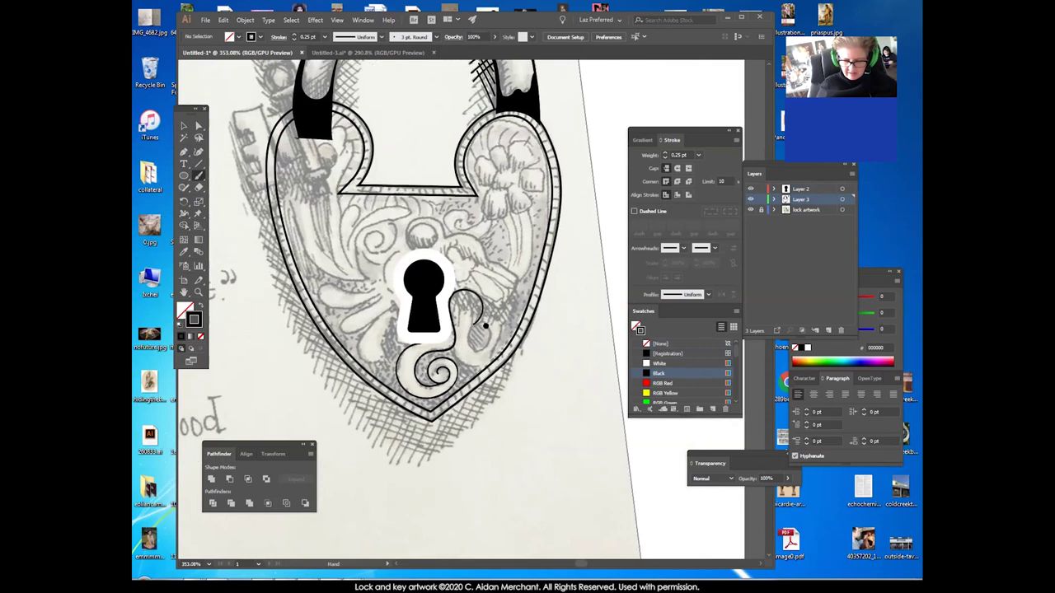
# Adjust the end anchor point where the scroll's small inner curl meets the larger spiral line.
pyautogui.click(199, 292)
pyautogui.moveTo(394, 282); pyautogui.dragTo(445, 362)
pyautogui.click(199, 126)
pyautogui.click(446, 307)
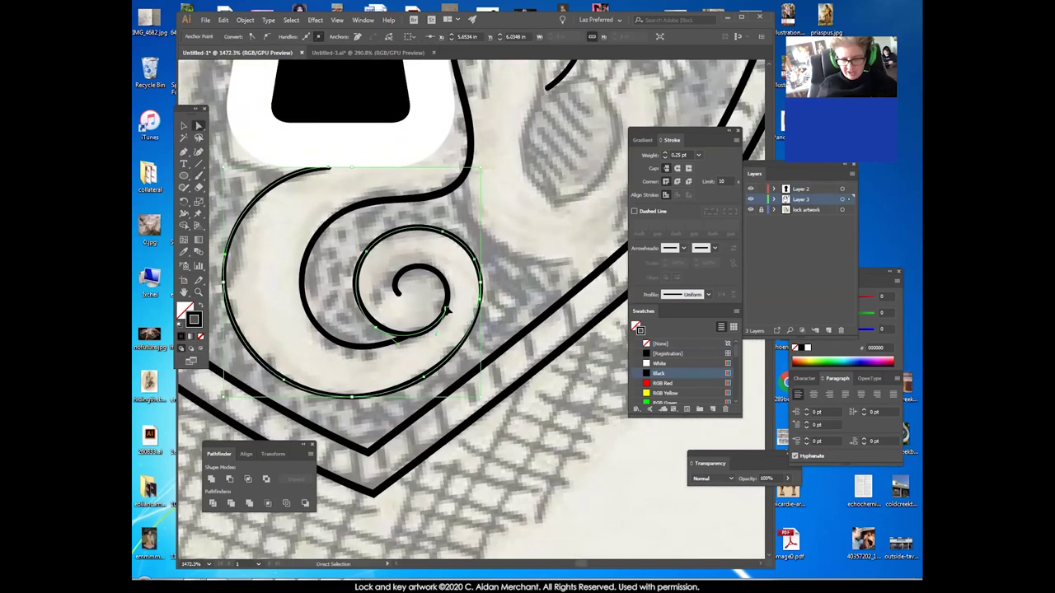
pyautogui.moveTo(447, 306)
pyautogui.mouseDown()
pyautogui.moveTo(441, 312)
pyautogui.moveTo(450, 302)
pyautogui.mouseUp()
pyautogui.click(458, 297)
pyautogui.click(446, 310)
pyautogui.click(448, 332)
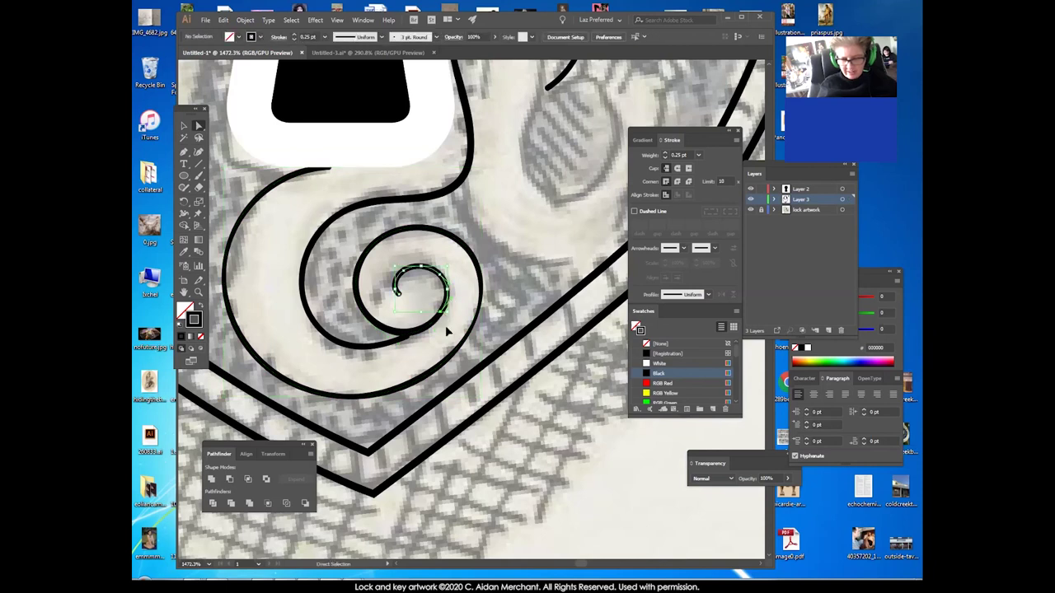
pyautogui.doubleClick(198, 292)
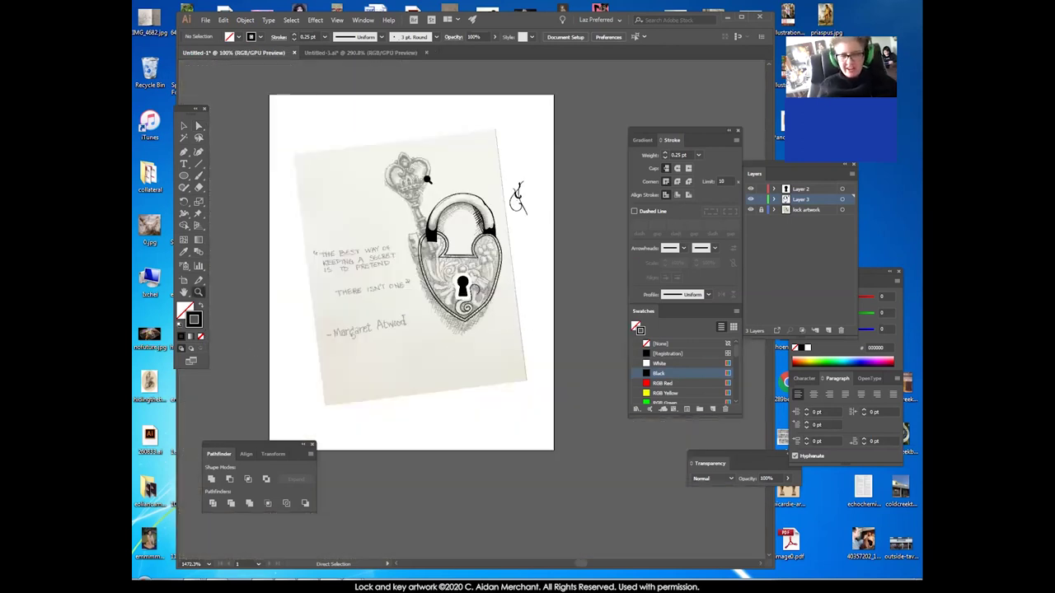
pyautogui.click(185, 126)
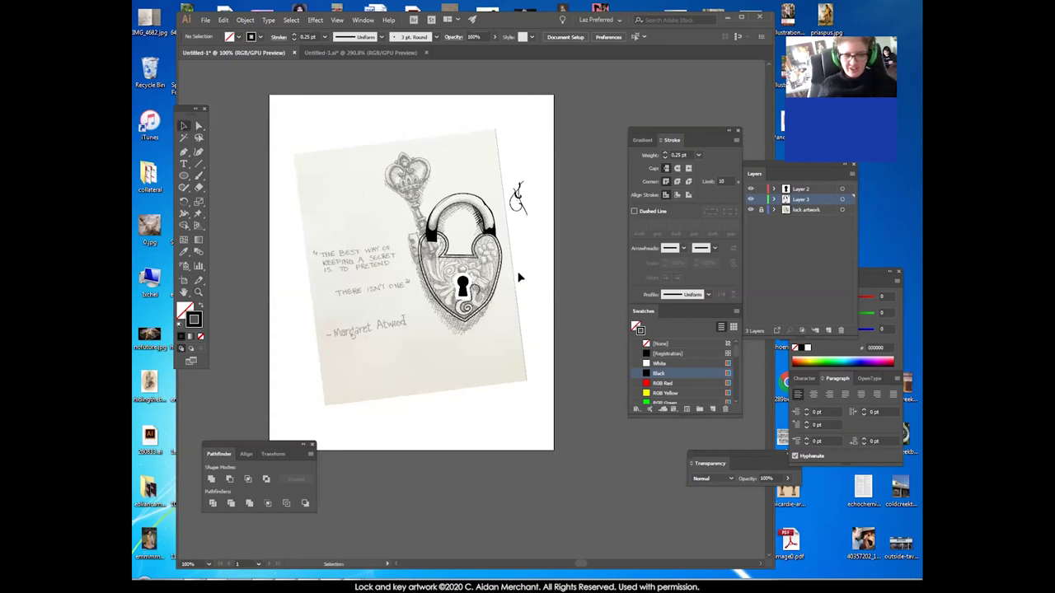
pyautogui.moveTo(555, 355); pyautogui.dragTo(554, 353)
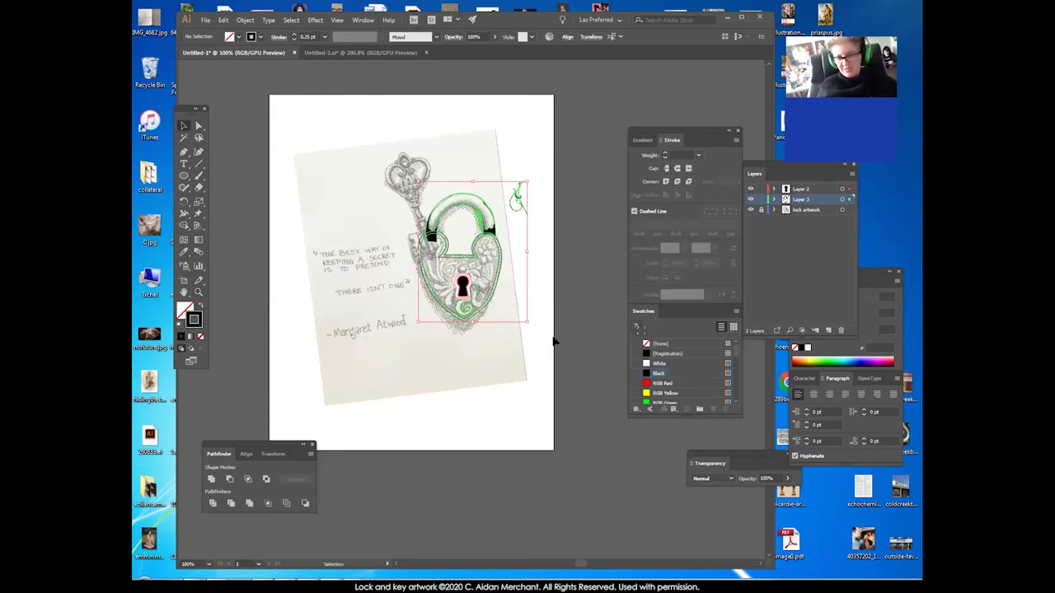
pyautogui.click(550, 339)
pyautogui.press('space')
pyautogui.moveTo(502, 332); pyautogui.dragTo(460, 312)
pyautogui.click(198, 292)
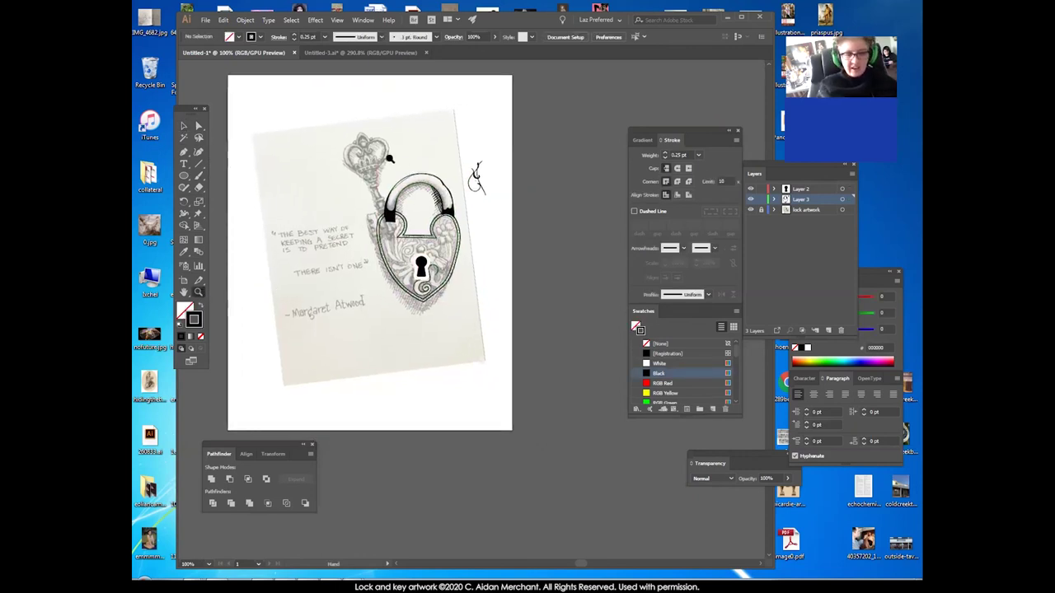
# Inspect the padlock line art over the sketch up close and as part of the whole page.
pyautogui.moveTo(389, 158); pyautogui.dragTo(521, 281)
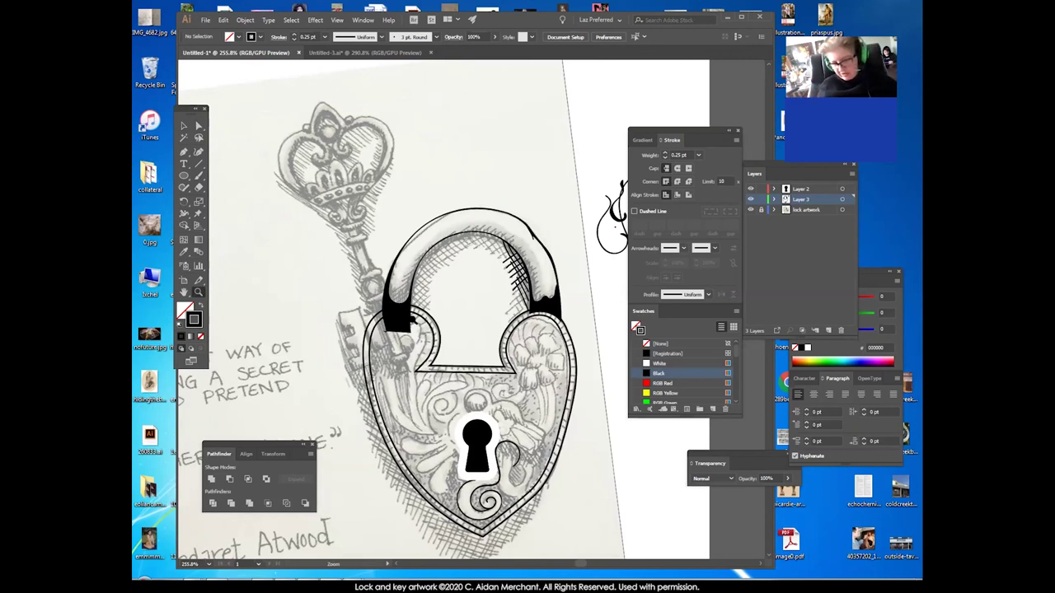
pyautogui.moveTo(511, 363); pyautogui.dragTo(462, 219)
pyautogui.moveTo(459, 270); pyautogui.dragTo(497, 317)
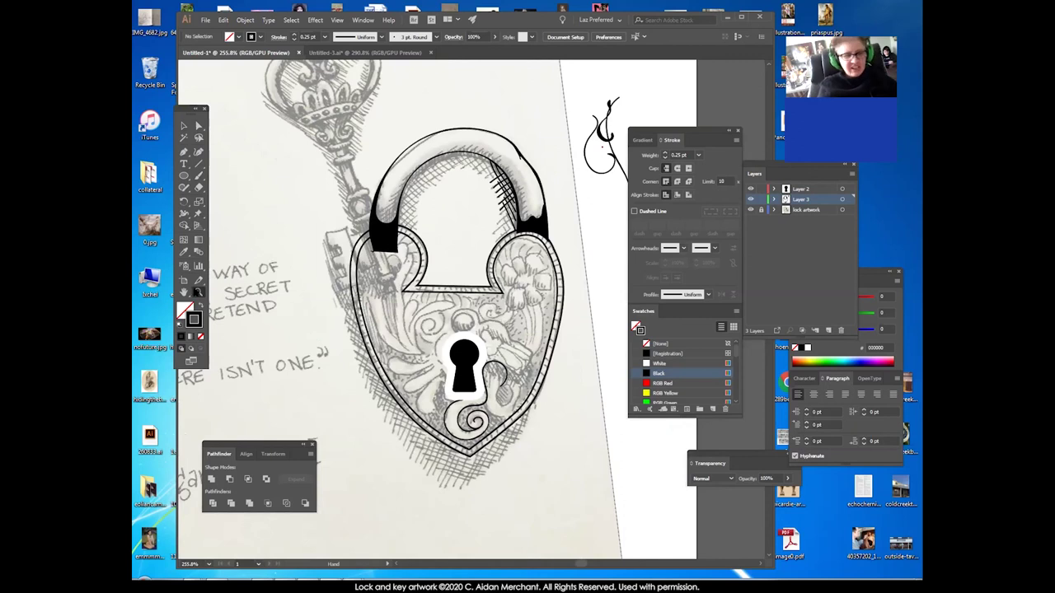
pyautogui.keyDown('alt'); pyautogui.click(533, 294); pyautogui.keyUp('alt')
pyautogui.keyDown('alt'); pyautogui.click(532, 294); pyautogui.keyUp('alt')
pyautogui.keyDown('alt'); pyautogui.click(533, 294); pyautogui.keyUp('alt')
pyautogui.keyDown('alt'); pyautogui.click(533, 294); pyautogui.keyUp('alt')
pyautogui.moveTo(400, 365); pyautogui.dragTo(576, 229)
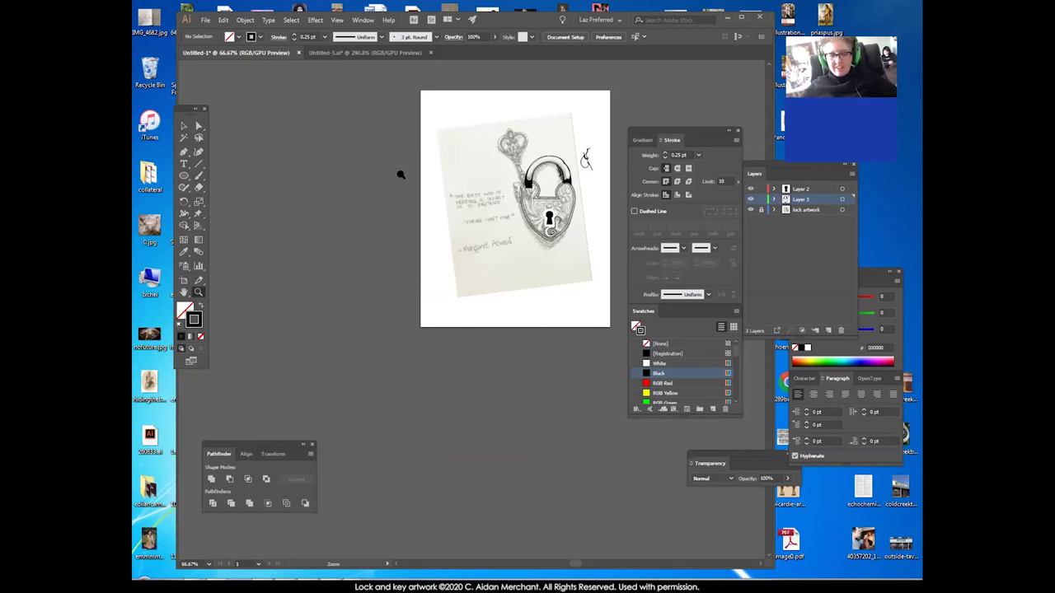
# Open the linked sketch image in isolation and rotate it so the page stands upright on the artboard.
pyautogui.click(186, 127)
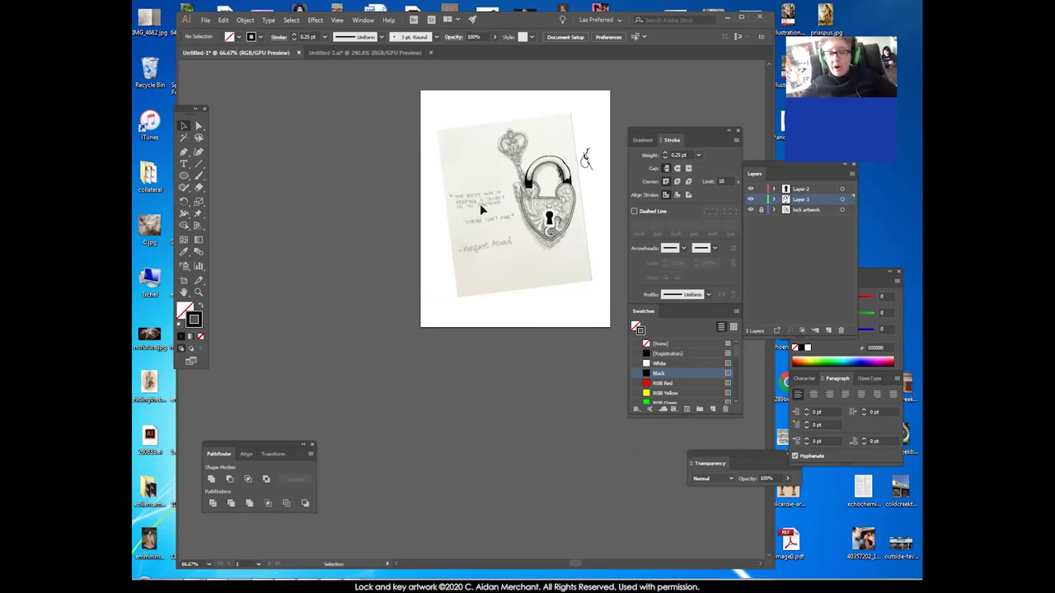
pyautogui.click(537, 162)
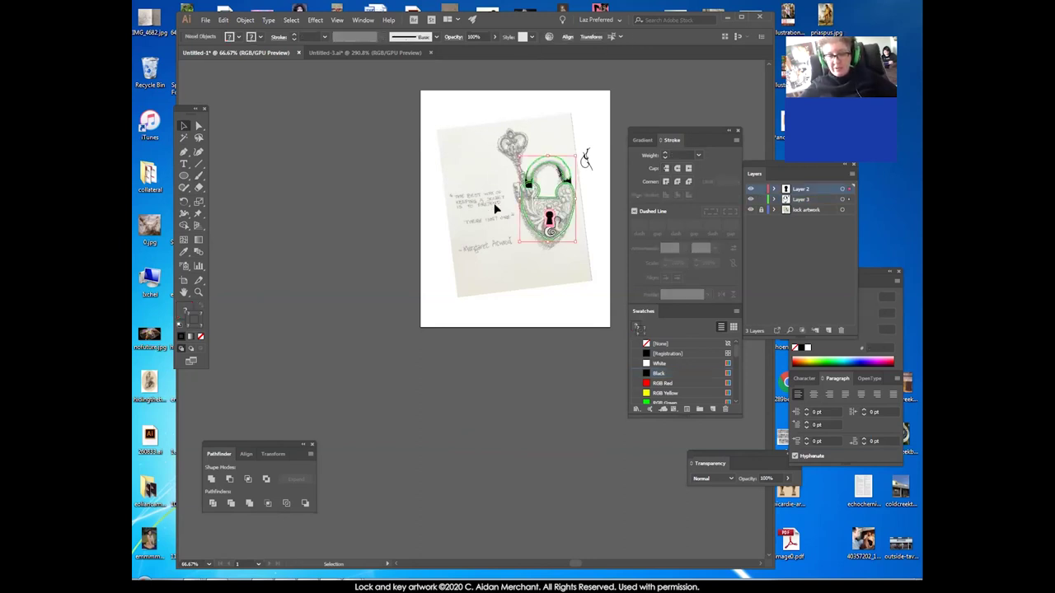
pyautogui.doubleClick(507, 235)
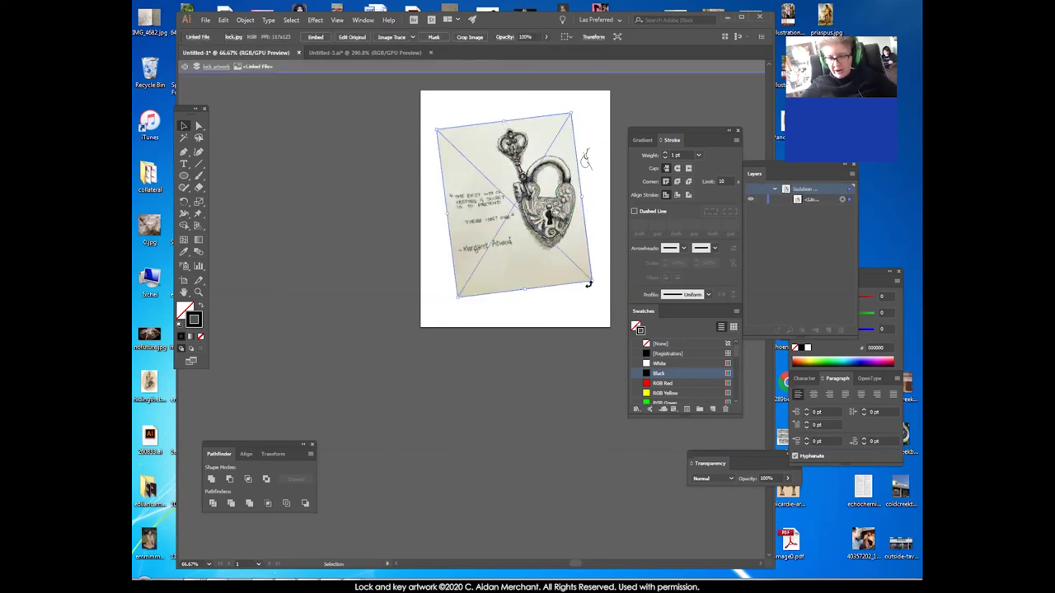
pyautogui.moveTo(579, 293); pyautogui.dragTo(555, 257)
pyautogui.click(590, 255)
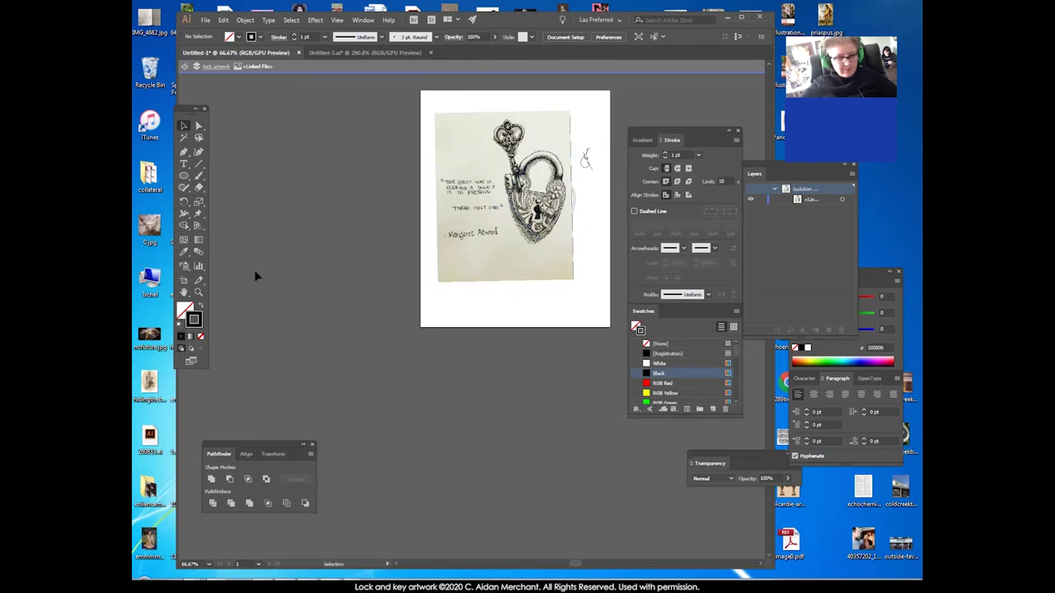
# Lock the lock artwork layer and Layer 2.
pyautogui.moveTo(497, 199); pyautogui.dragTo(526, 262)
pyautogui.press('space')
pyautogui.moveTo(479, 304); pyautogui.dragTo(497, 344)
pyautogui.press('space')
pyautogui.moveTo(405, 292); pyautogui.dragTo(396, 300)
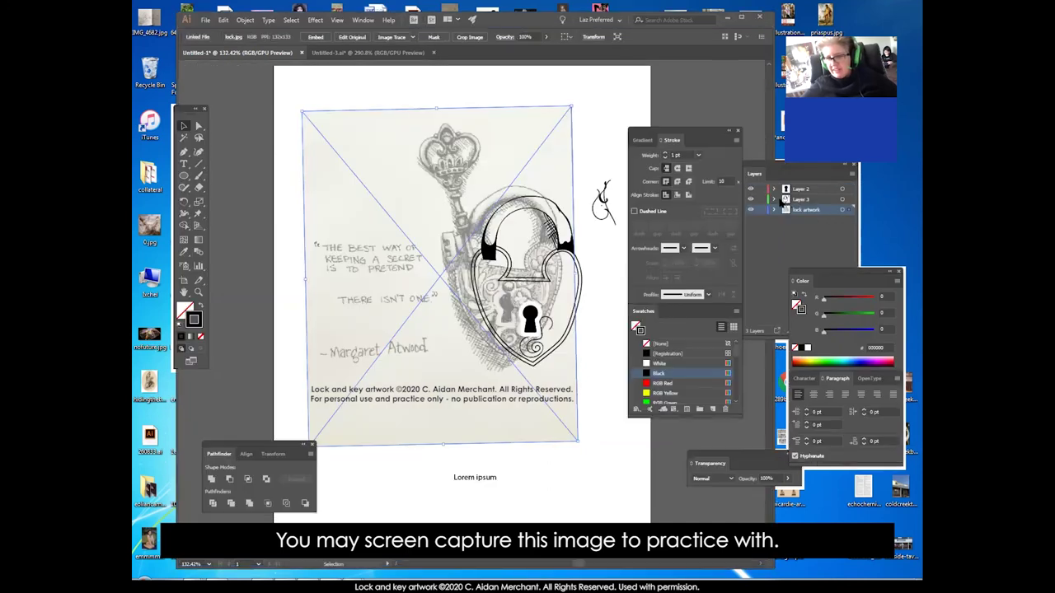
pyautogui.click(761, 210)
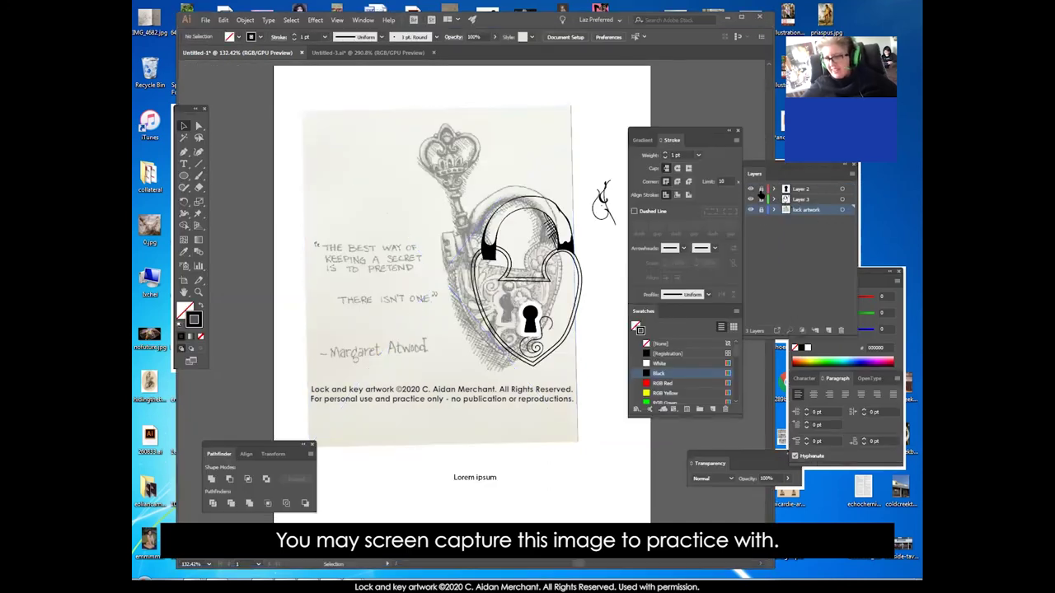
# Hide Layer 3 with the padlock line art and isolate the linked sketch image to show it undimmed.
pyautogui.click(750, 199)
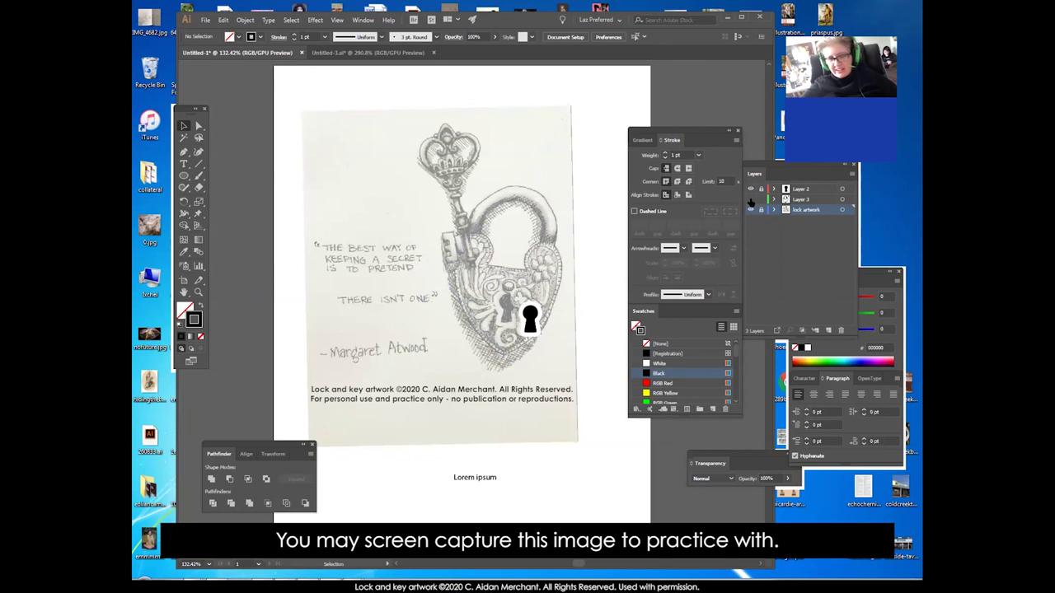
pyautogui.doubleClick(543, 255)
pyautogui.click(589, 249)
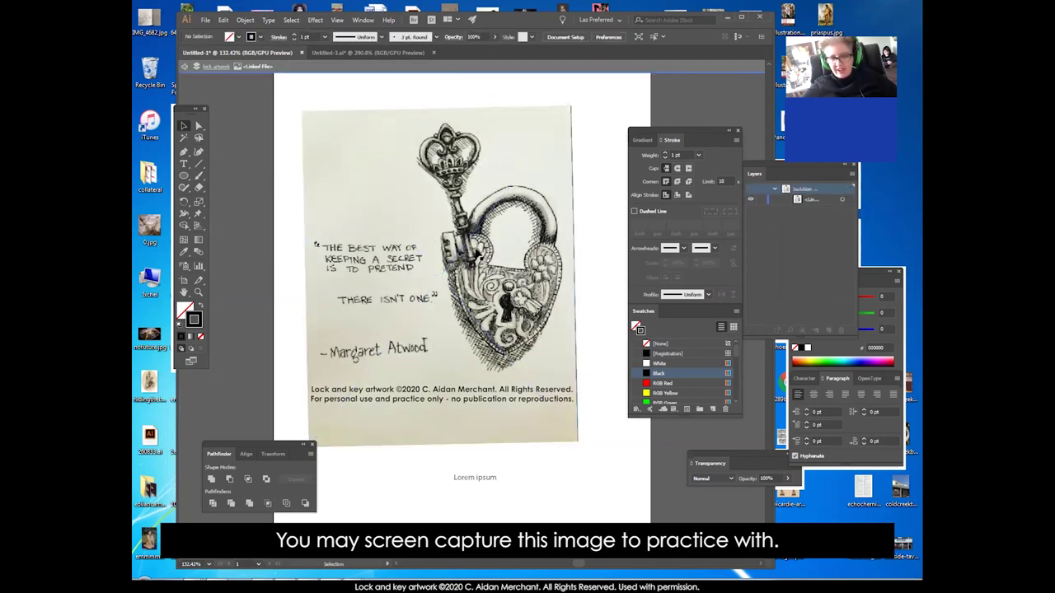